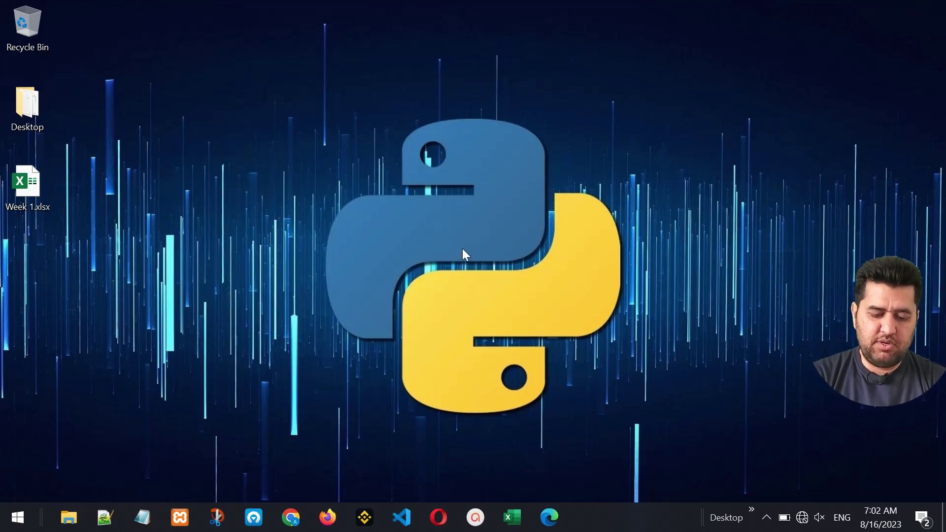
# - Launch Excel by searching the installed apps for "excel", and close it again
pyautogui.click(17, 517)
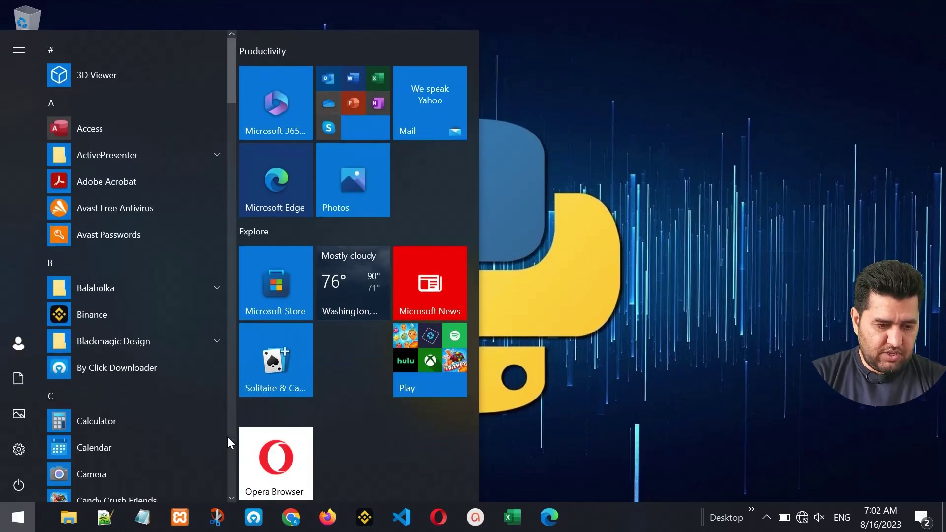
pyautogui.write('exce')
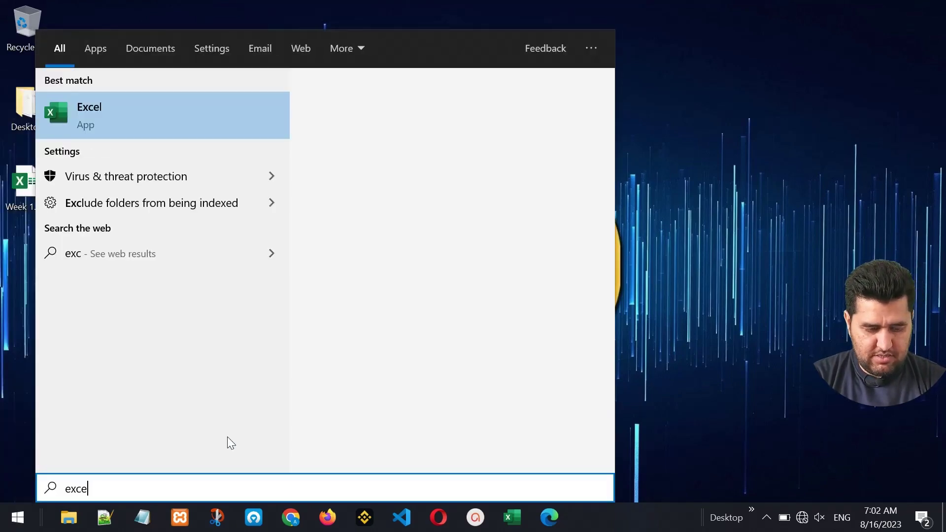
pyautogui.write('l')
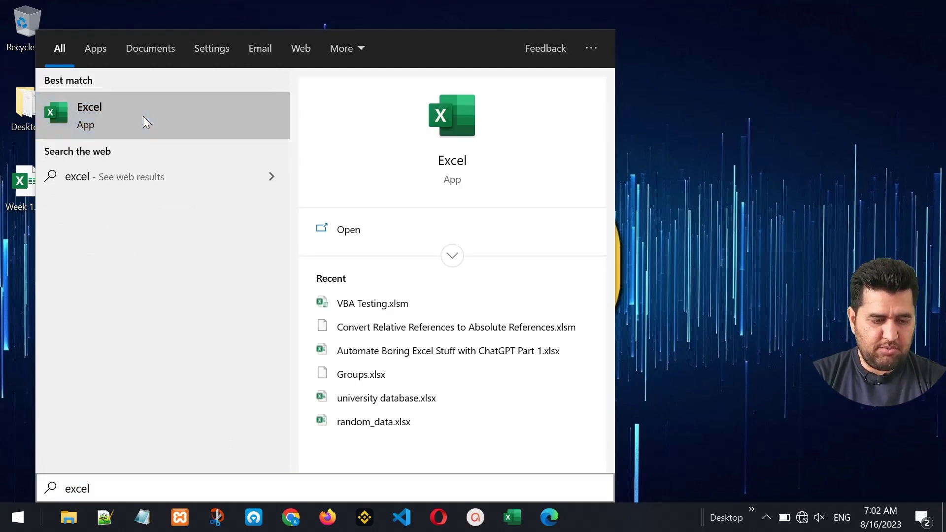
pyautogui.click(143, 118)
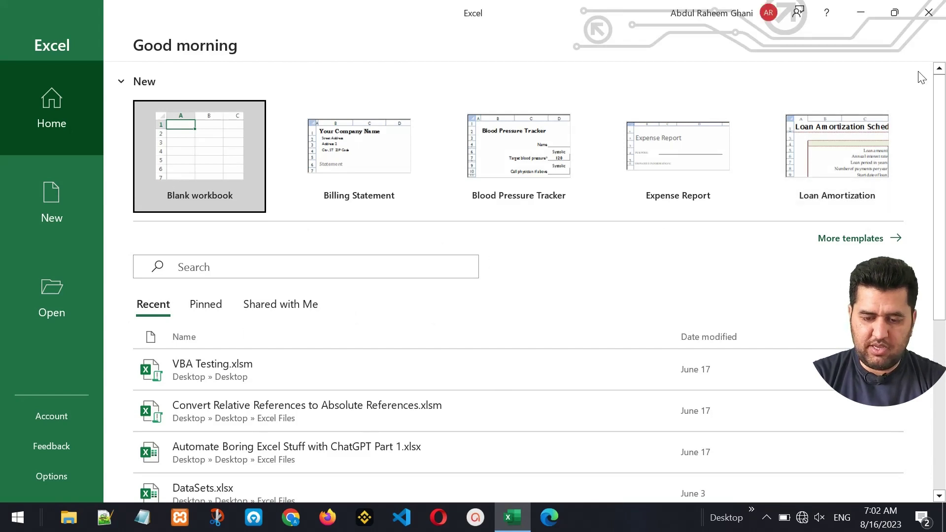
pyautogui.click(929, 12)
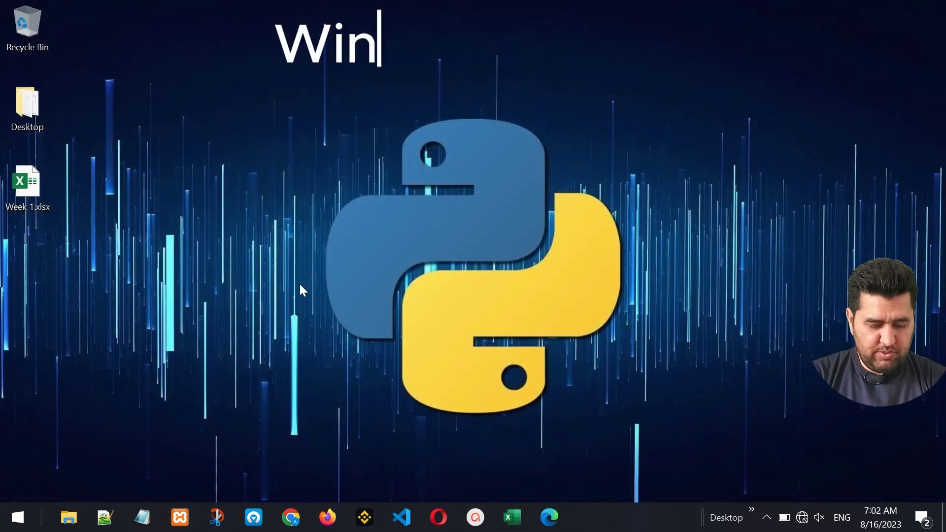
# - Launch Excel with the Windows Run command "excel" and create a blank workbook
pyautogui.press('super+r')
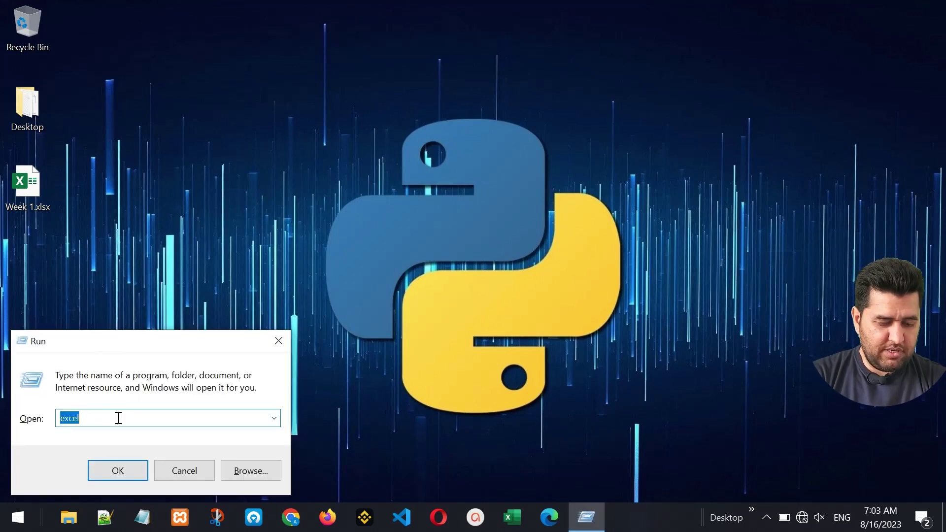
pyautogui.write('ex')
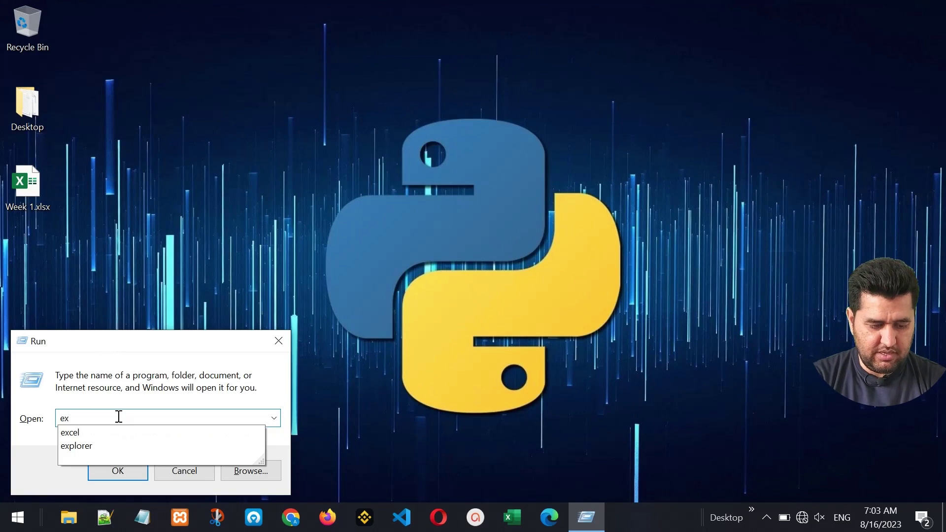
pyautogui.write('cel')
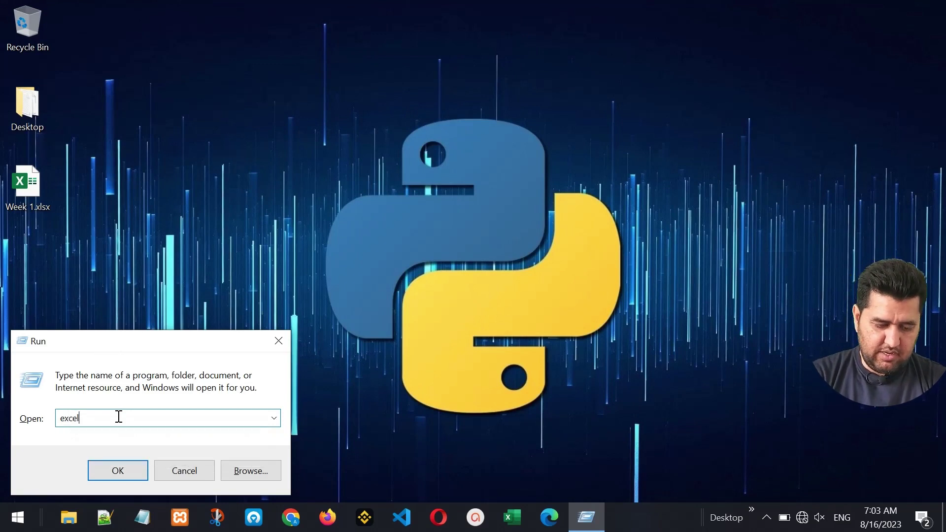
pyautogui.click(116, 470)
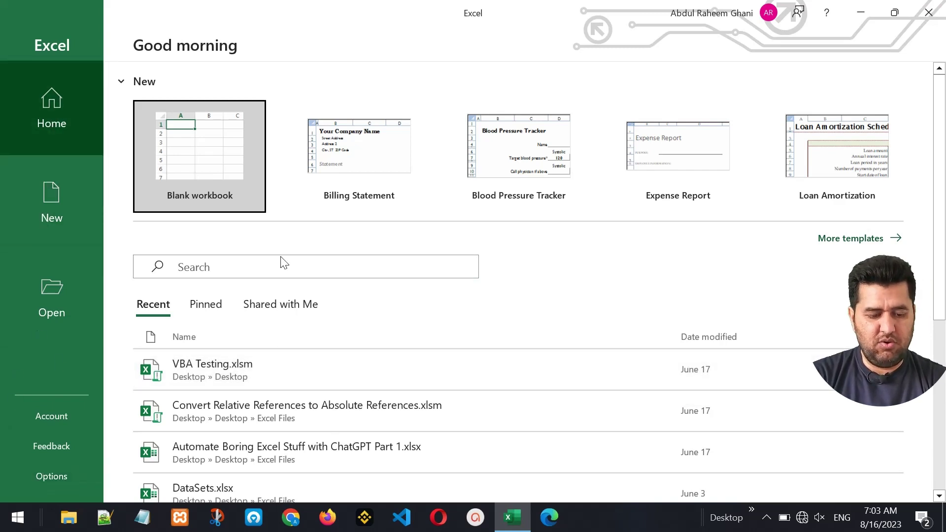
pyautogui.click(186, 157)
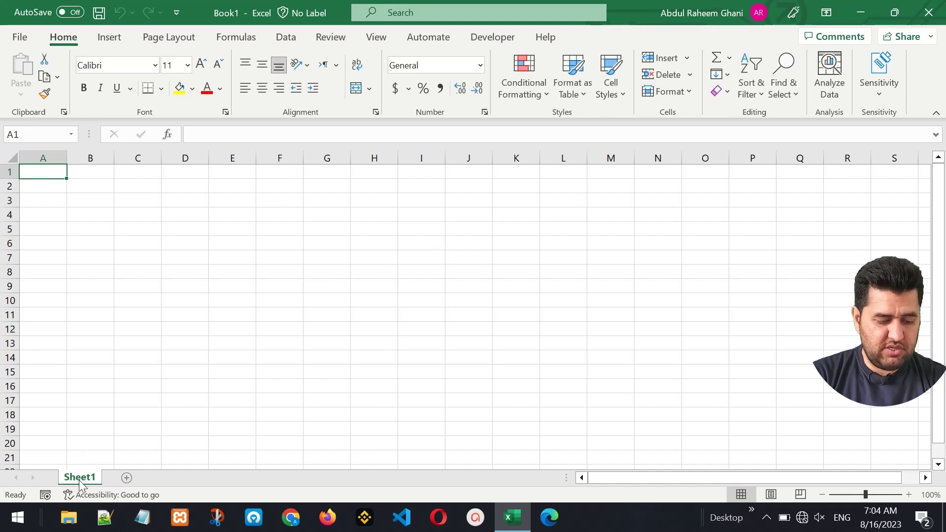
# - Add three new worksheets after Sheet1 in the blank workbook
pyautogui.click(126, 477)
pyautogui.click(170, 477)
pyautogui.click(214, 477)
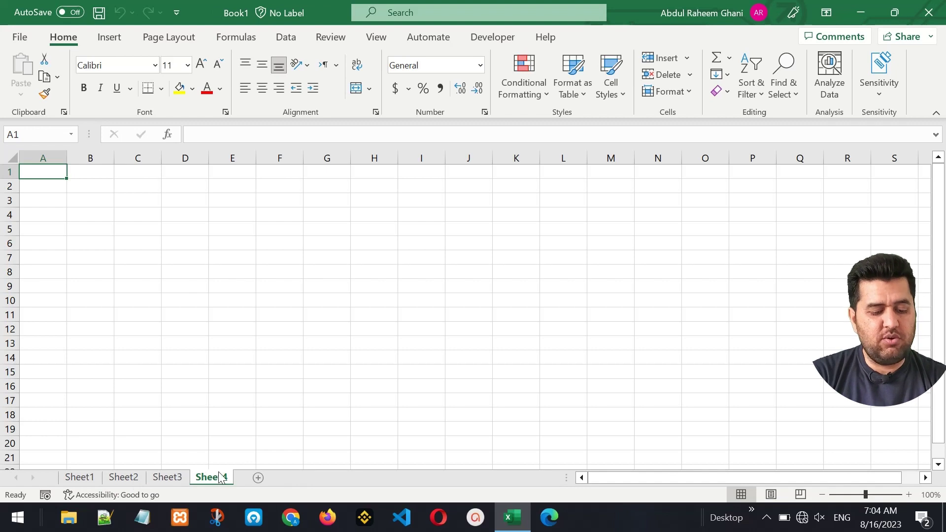
# - Select columns A, B and C one at a time, followed by rows 1, 3 and 5, on Sheet4
pyautogui.click(279, 257)
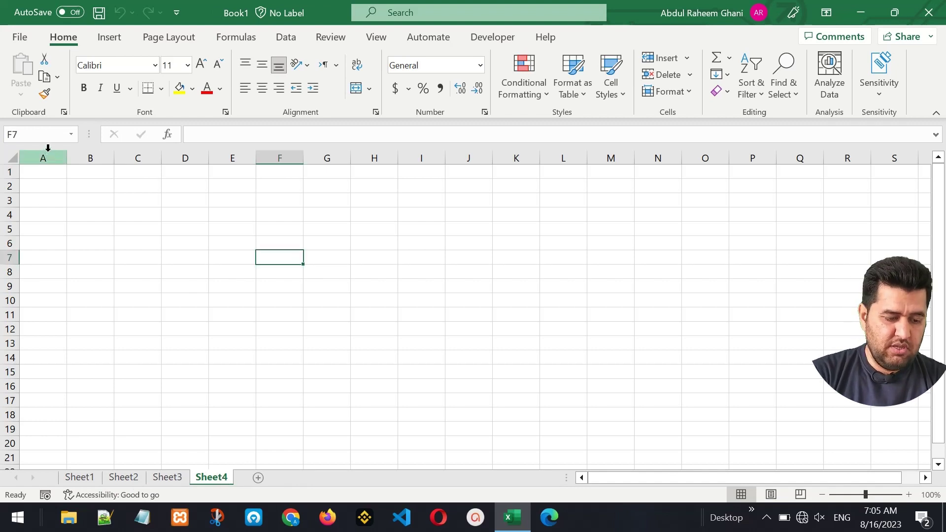
pyautogui.click(46, 157)
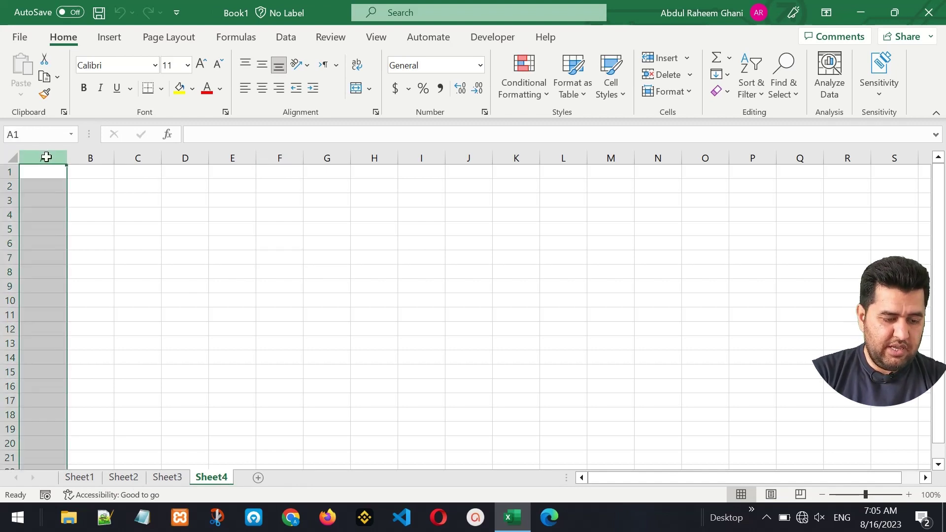
pyautogui.click(91, 156)
pyautogui.click(144, 159)
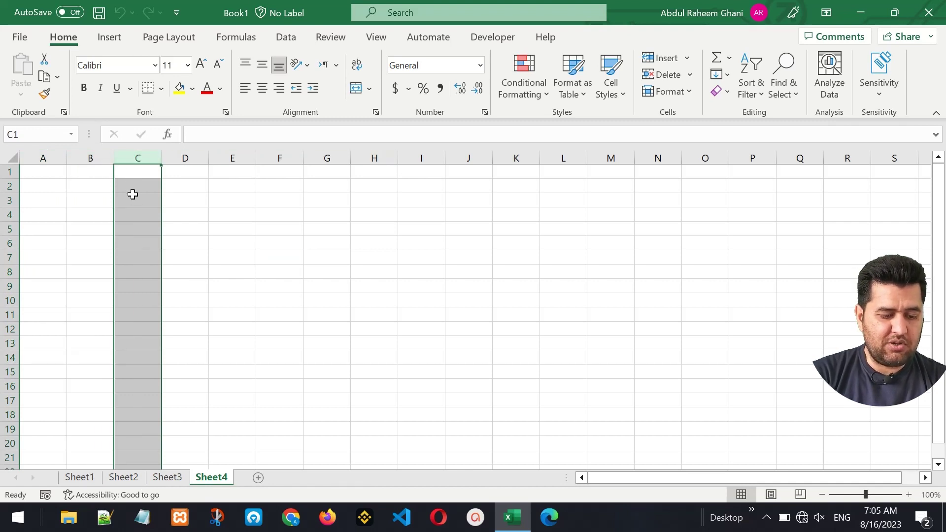
pyautogui.click(4, 173)
pyautogui.click(5, 200)
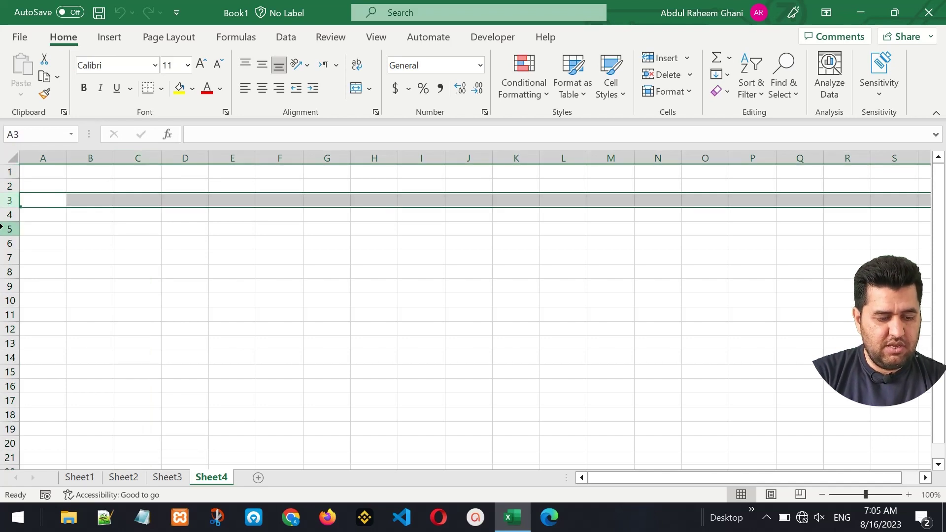
pyautogui.click(4, 228)
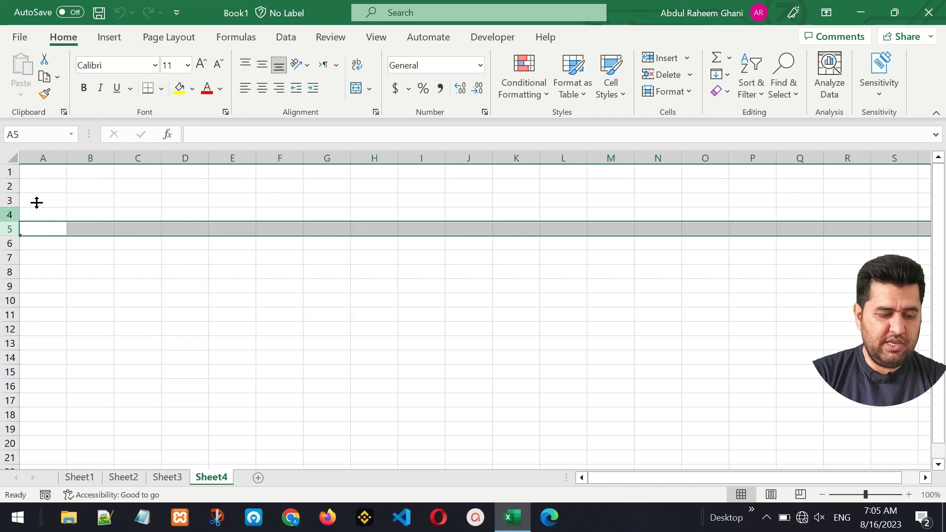
# - Select column C, row 4 and cell C4 at their intersection, one after another
pyautogui.click(134, 155)
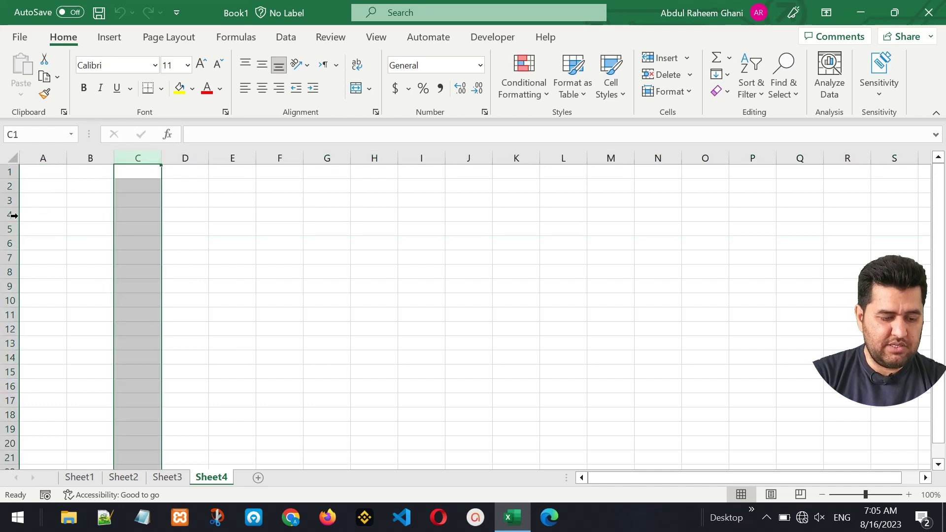
pyautogui.click(8, 214)
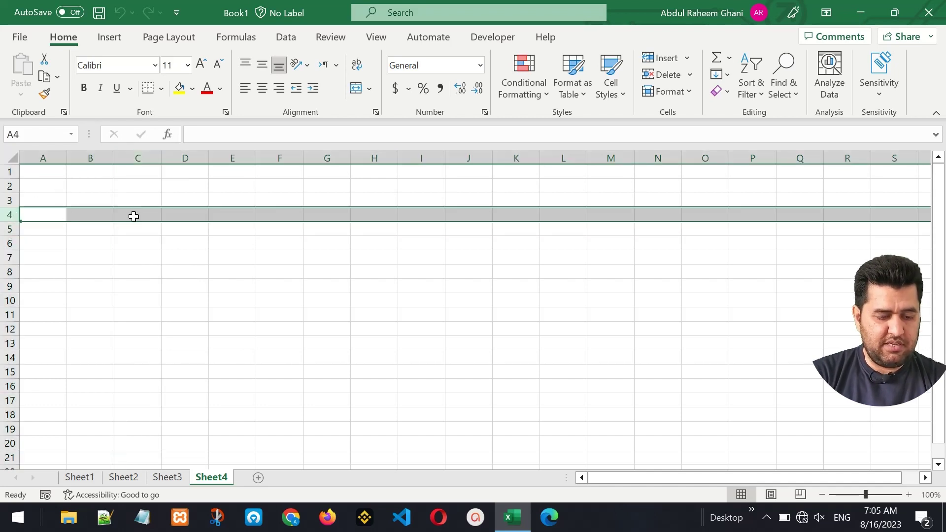
pyautogui.click(134, 216)
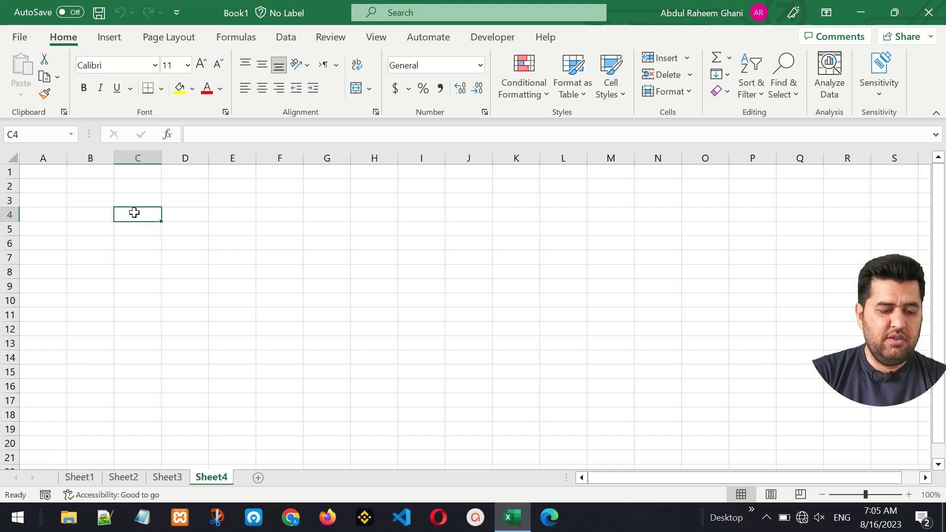
# - Name cell G7 ColoredCell and fill it with a lighter blue theme color
pyautogui.click(331, 254)
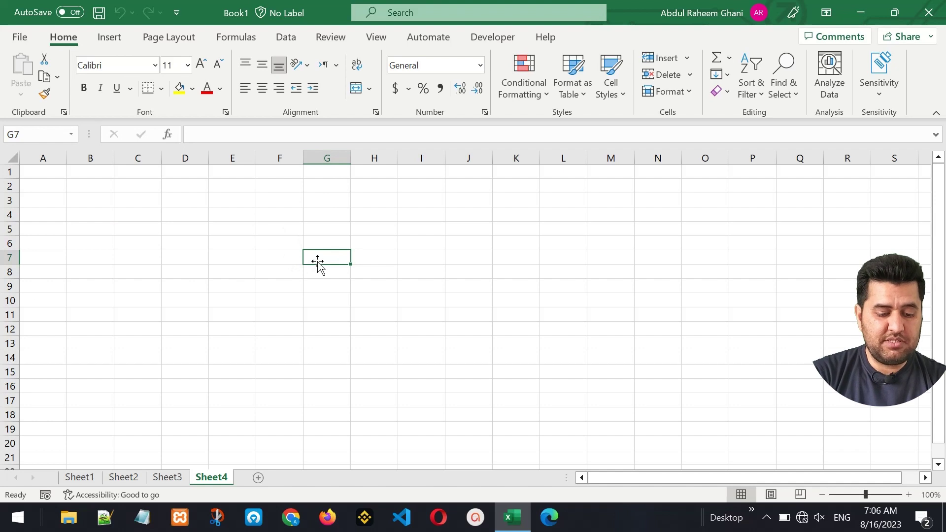
pyautogui.click(25, 134)
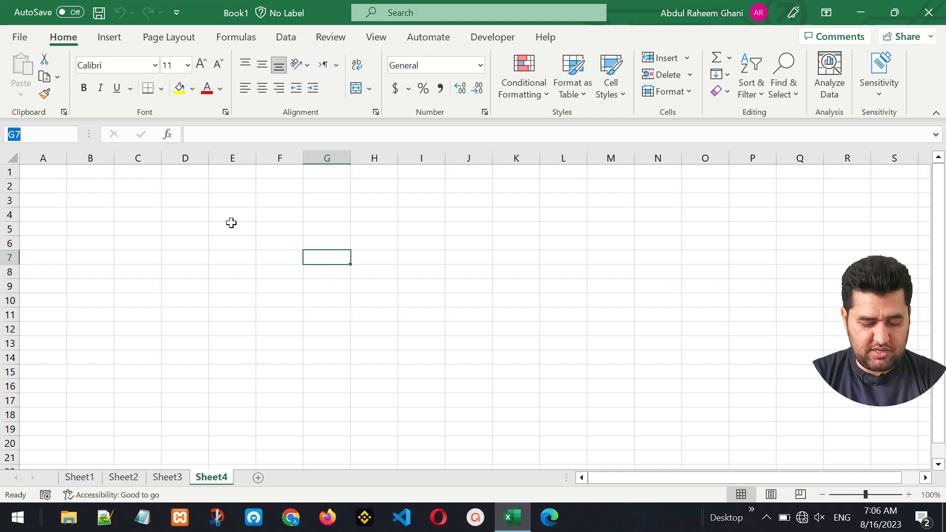
pyautogui.write('ColoredCell')
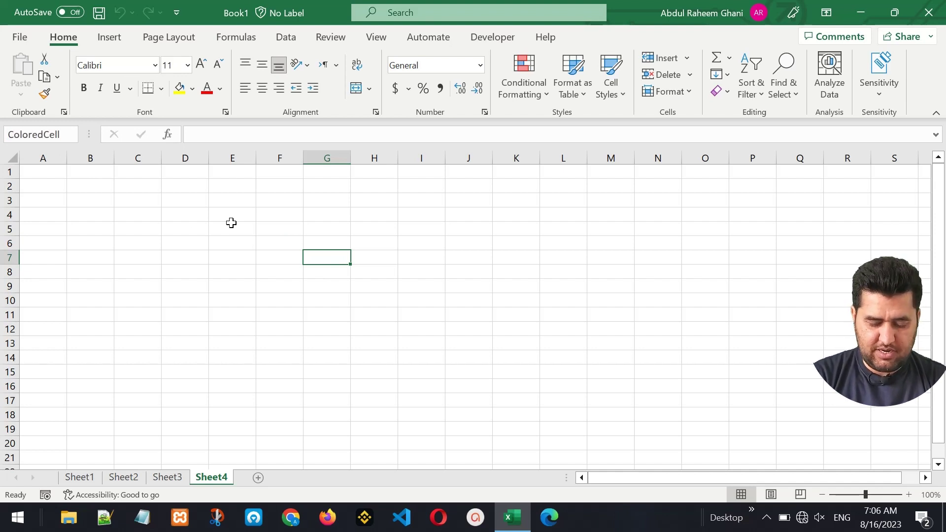
pyautogui.press('Return')
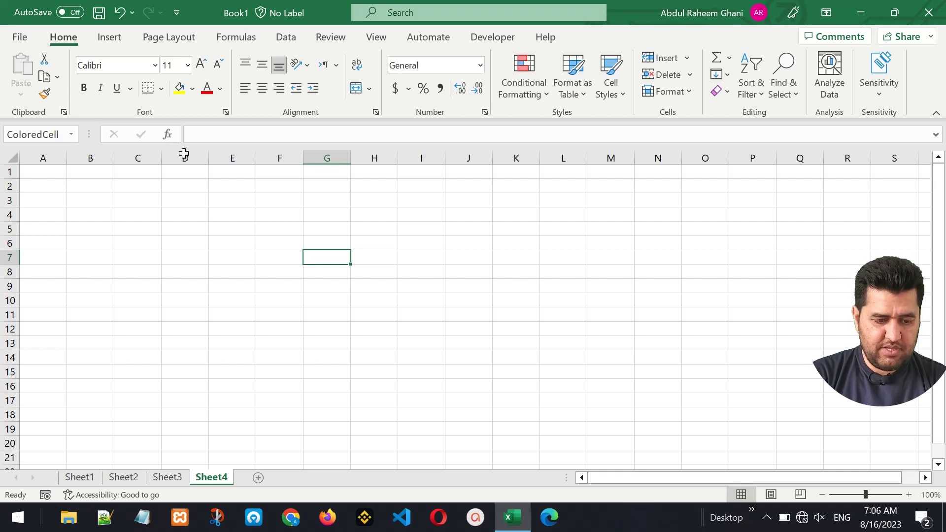
pyautogui.click(192, 89)
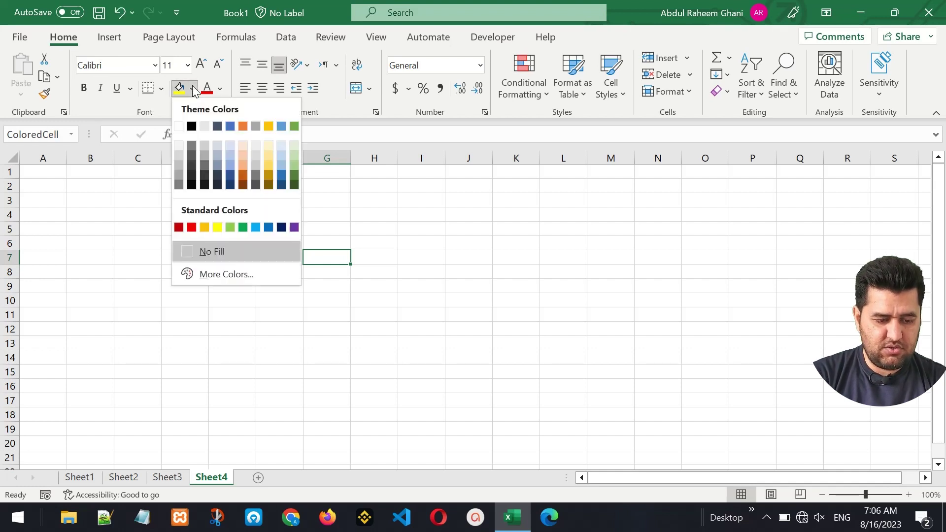
pyautogui.click(230, 164)
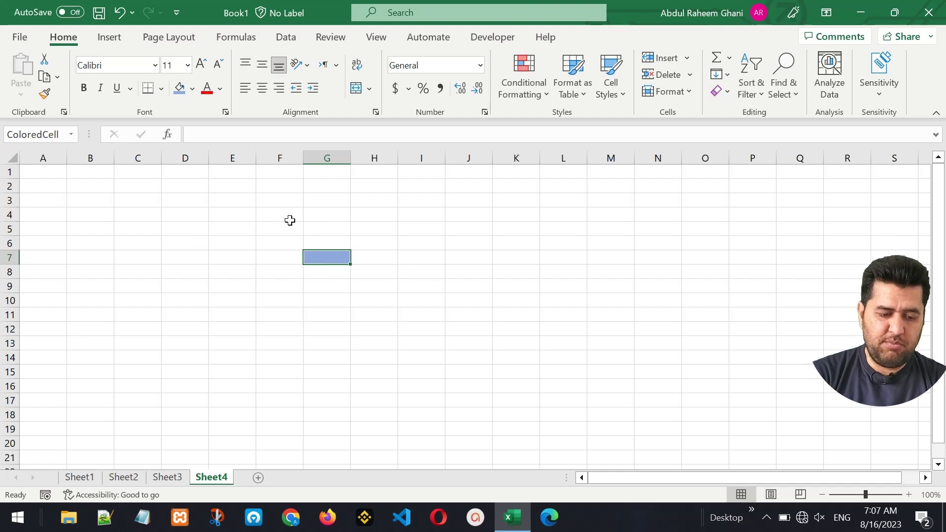
# - Enter the formula = 2 + 6 in cell A1 of Sheet4
pyautogui.click(203, 136)
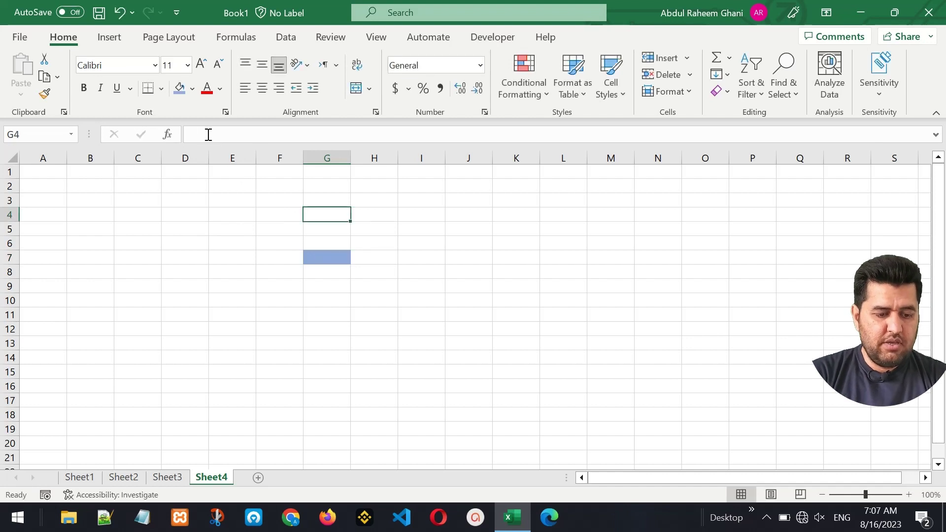
pyautogui.click(208, 136)
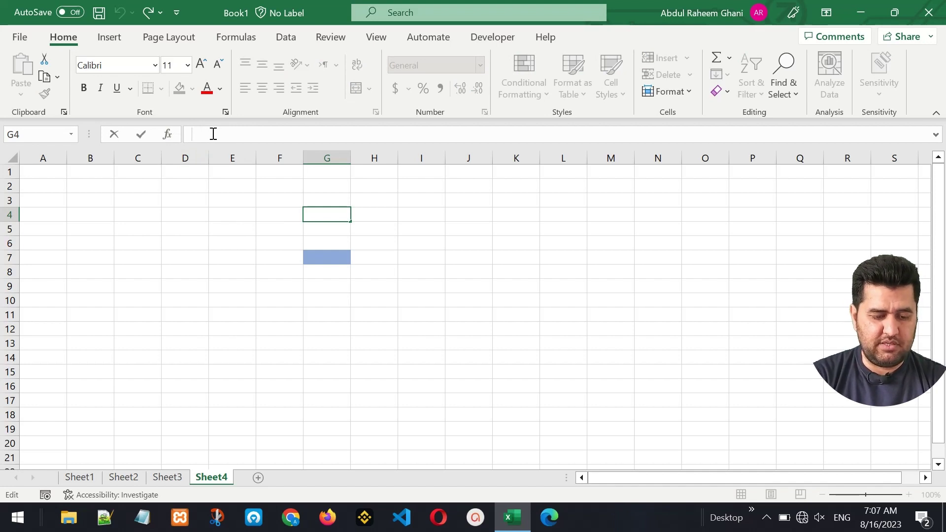
pyautogui.click(42, 174)
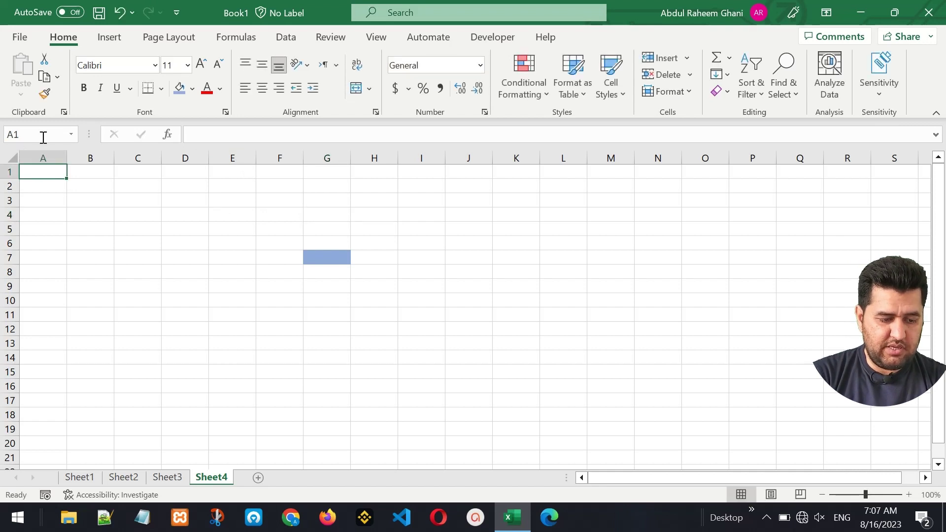
pyautogui.click(204, 132)
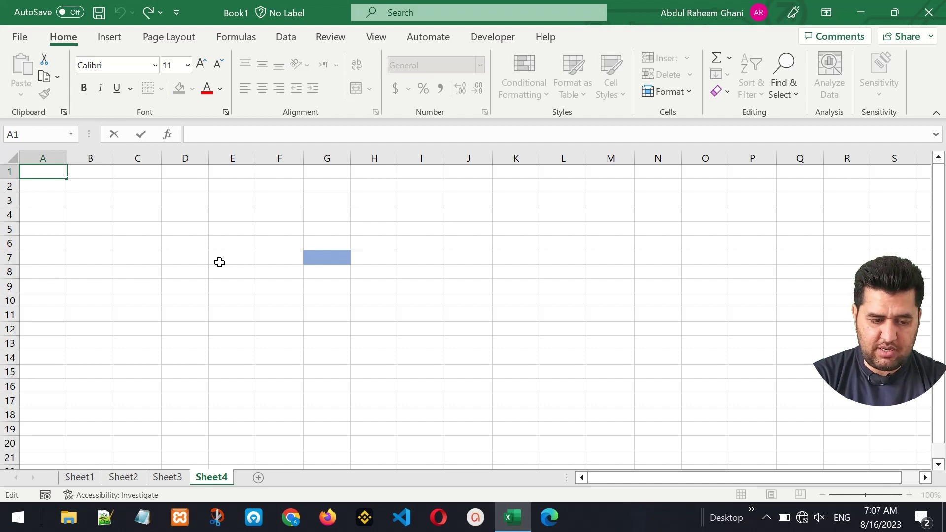
pyautogui.write('=')
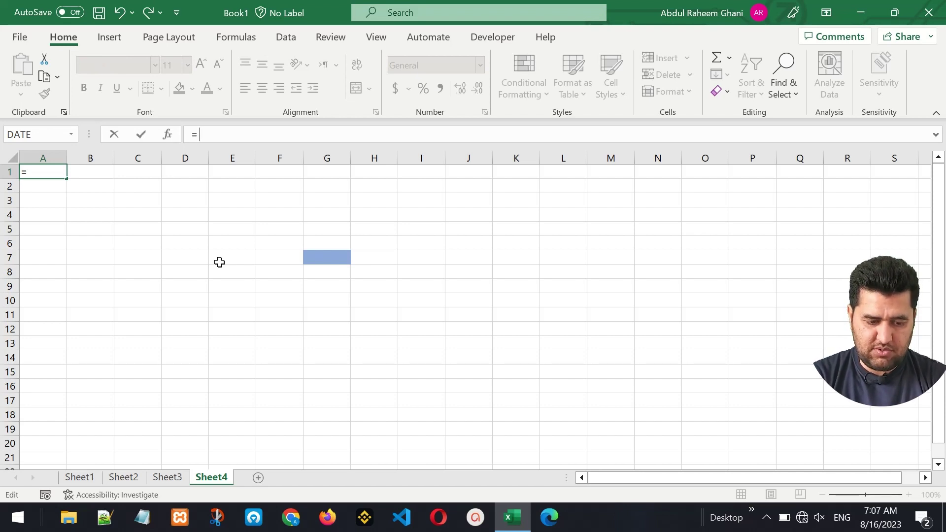
pyautogui.write('2')
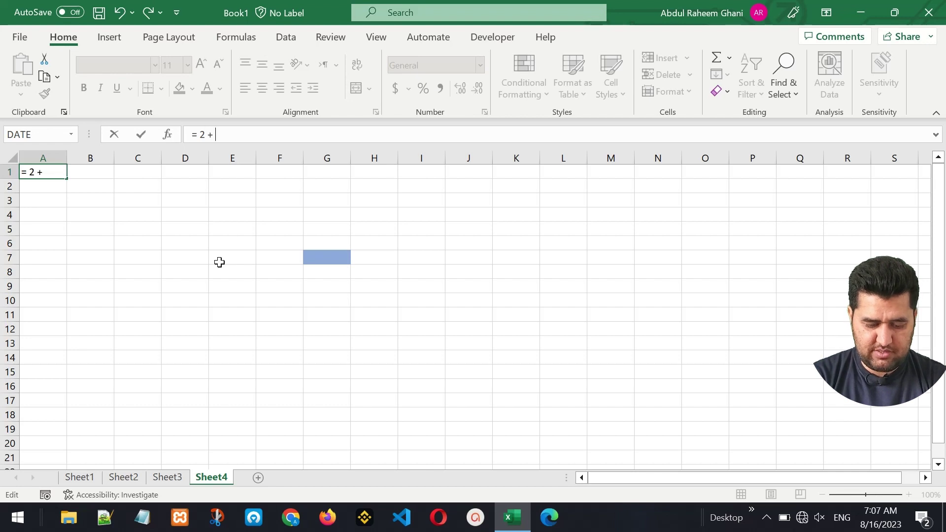
pyautogui.write(' + 6')
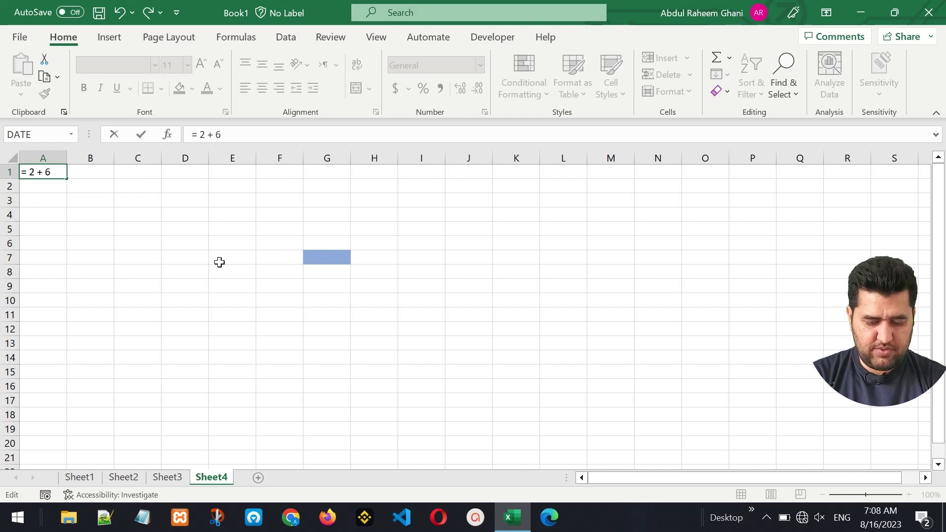
pyautogui.press('Return')
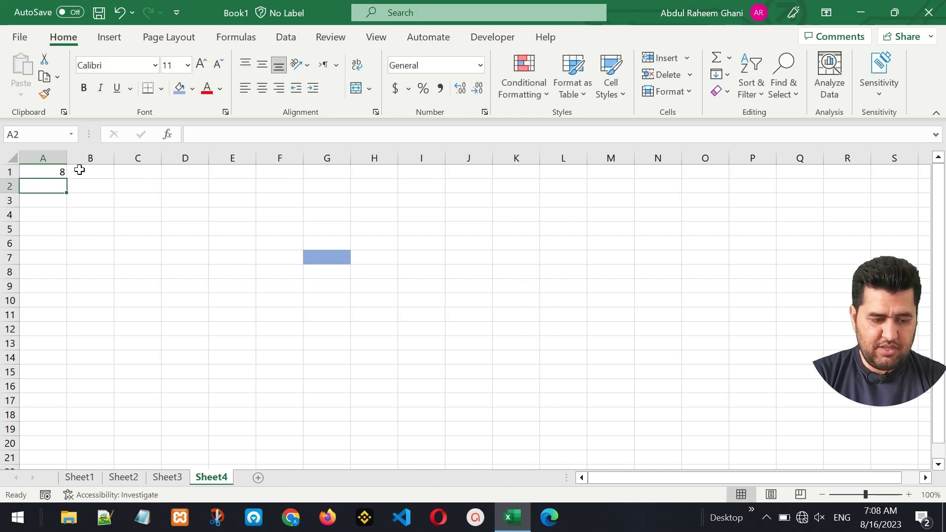
# - Examine the formula behind the result in cell A1 by highlighting its full text
pyautogui.click(40, 169)
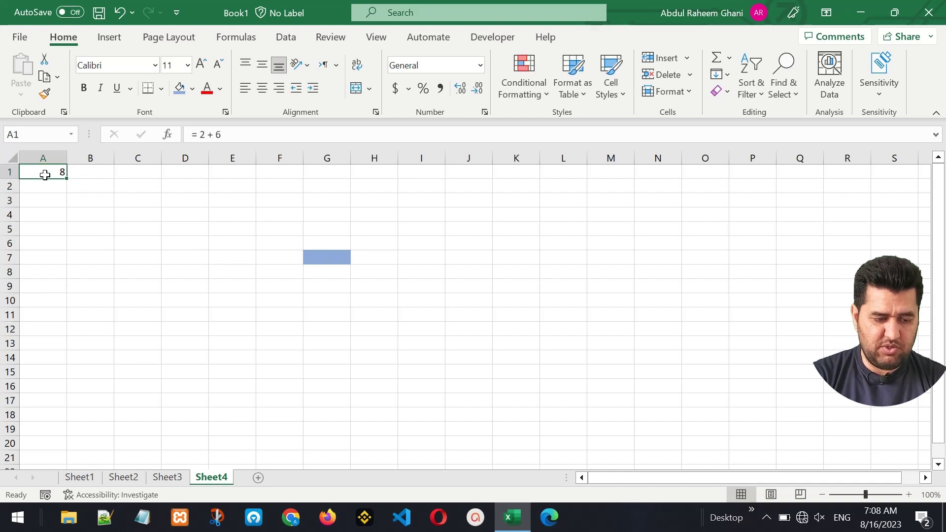
pyautogui.click(238, 132)
pyautogui.moveTo(235, 133); pyautogui.dragTo(178, 133)
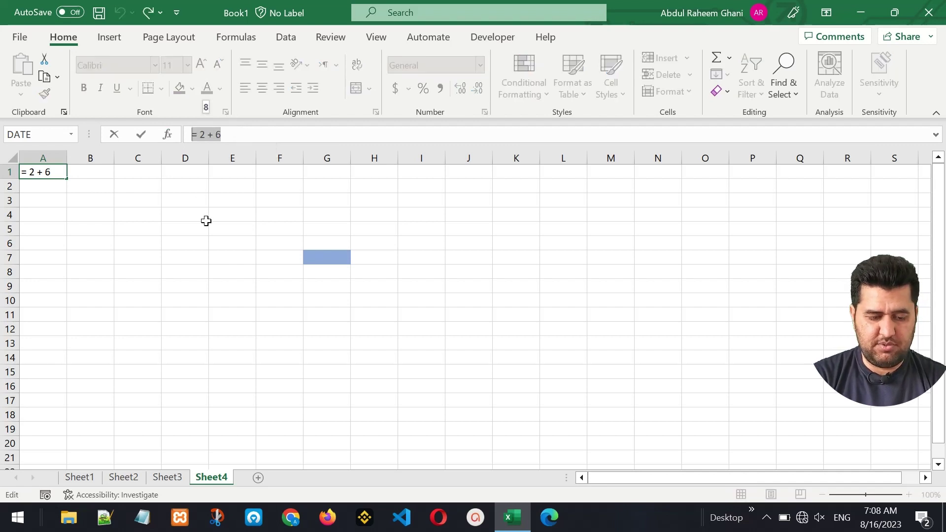
# - Highlight the full formula text of cell A1 once more and close the cell's editing
pyautogui.click(262, 134)
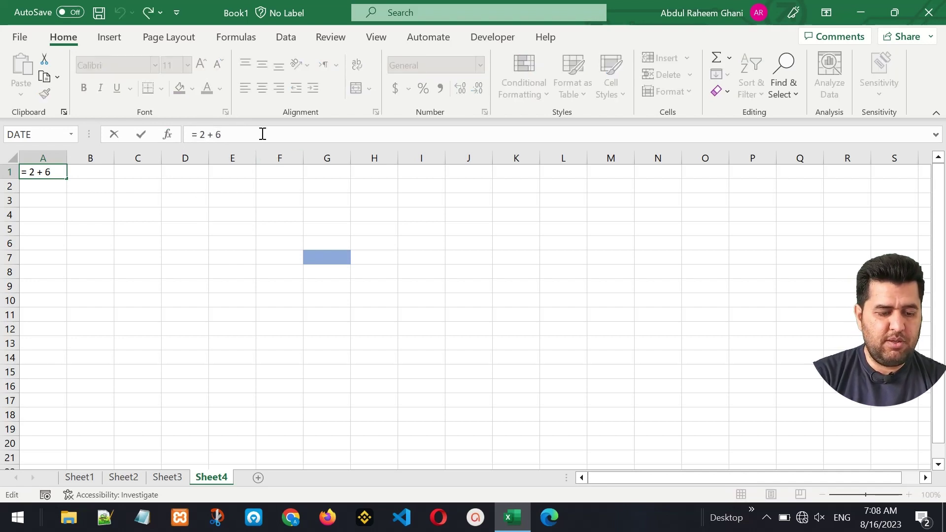
pyautogui.moveTo(262, 134); pyautogui.dragTo(166, 135)
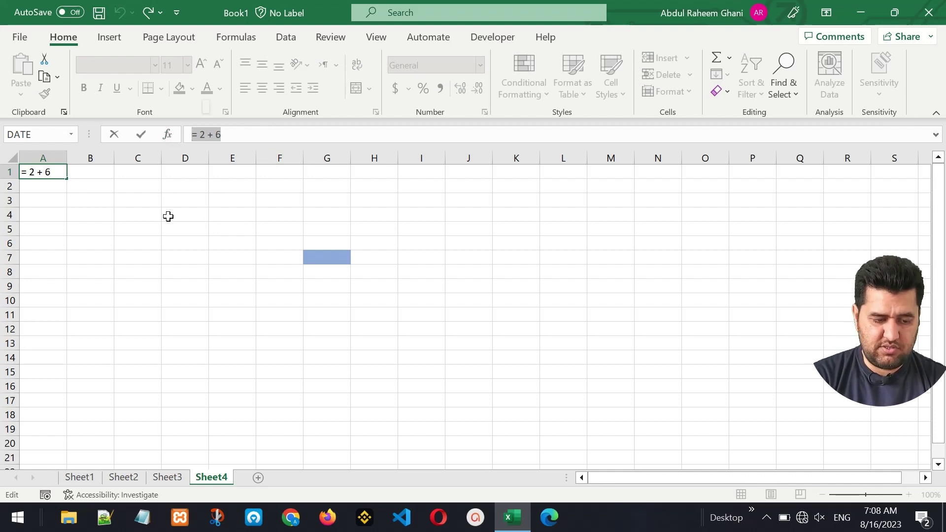
pyautogui.press('Return')
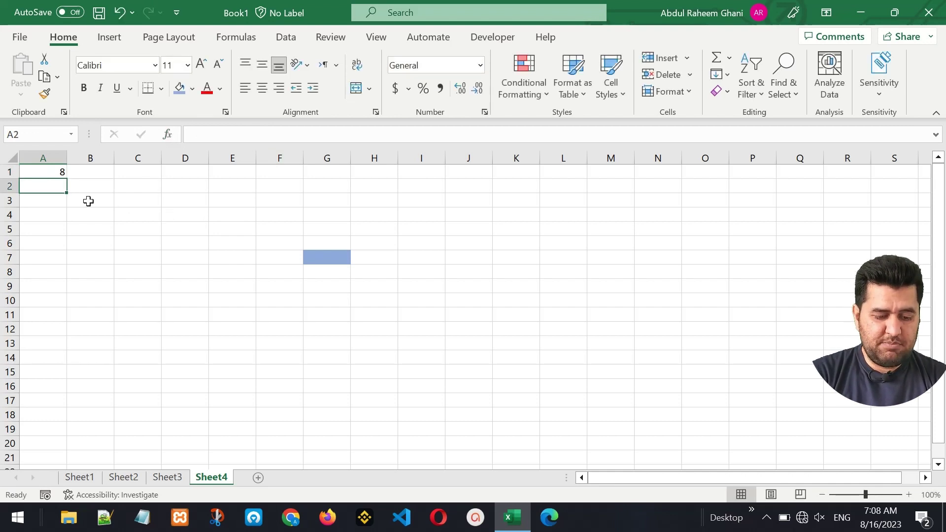
# - Enter the value 10 in the blue cell named ColoredCell
pyautogui.click(326, 259)
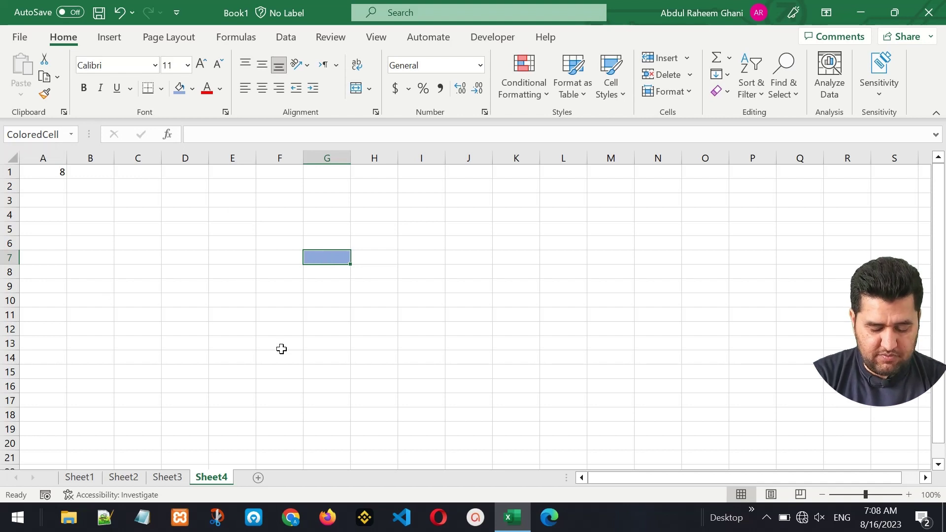
pyautogui.write('10')
pyautogui.press('Left')
# - Enter the formula =ColoredCell in cell A7 and compare it with the named cell's content
pyautogui.press('Left')
pyautogui.press('Left')
pyautogui.press('Left')
pyautogui.press('Left')
pyautogui.press('Left')
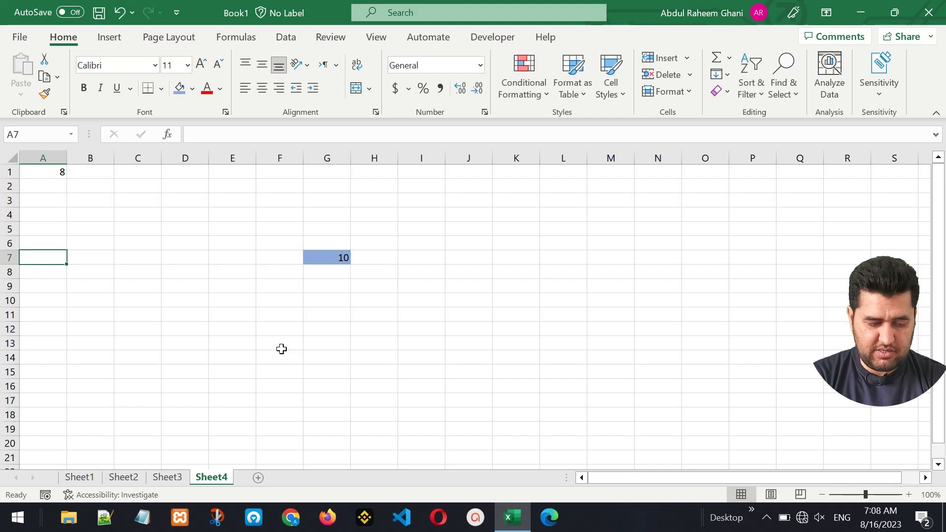
pyautogui.write('=')
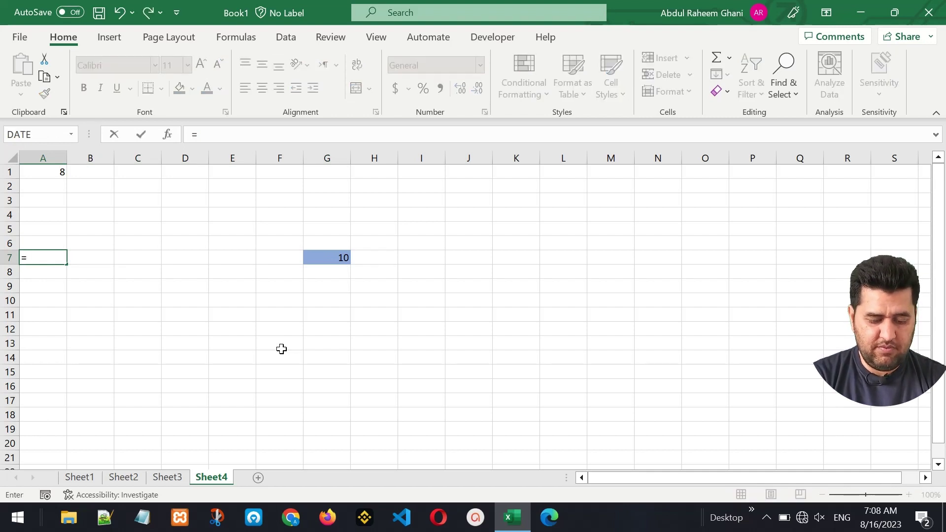
pyautogui.write('Col')
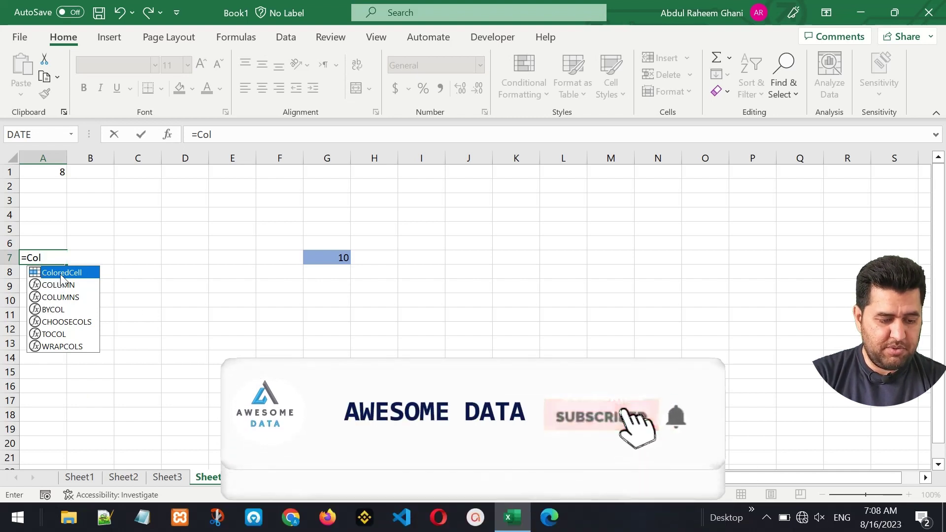
pyautogui.doubleClick(61, 276)
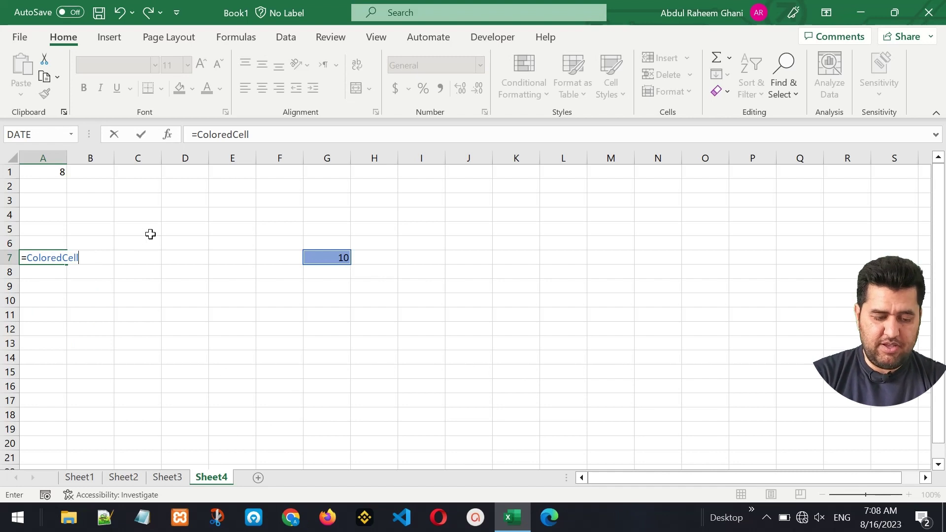
pyautogui.press('Return')
pyautogui.click(41, 257)
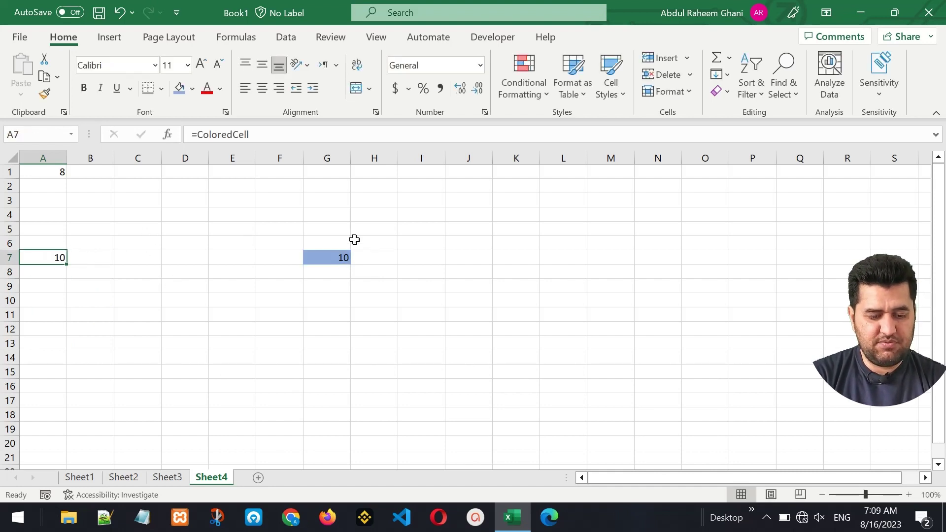
pyautogui.click(327, 261)
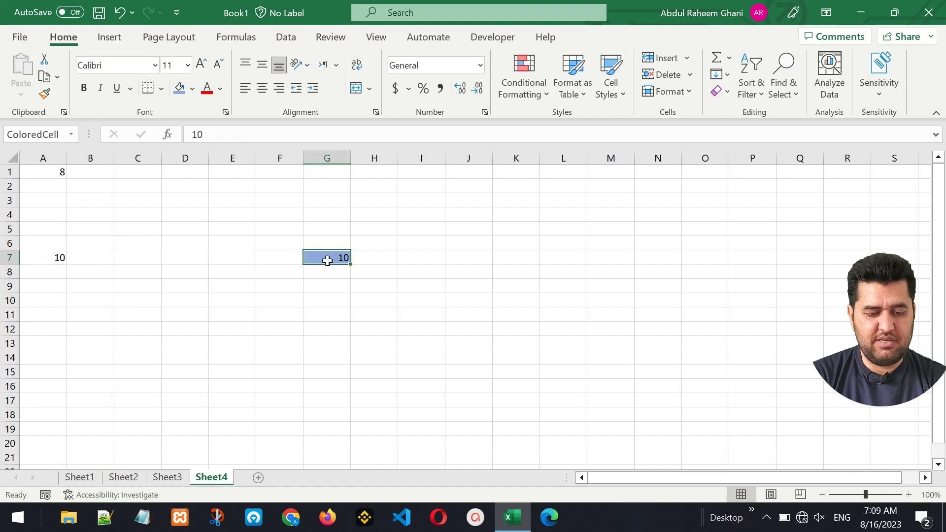
# - Enter the formula =A1 in cell A8 to reference the first cell of the sheet
pyautogui.click(54, 273)
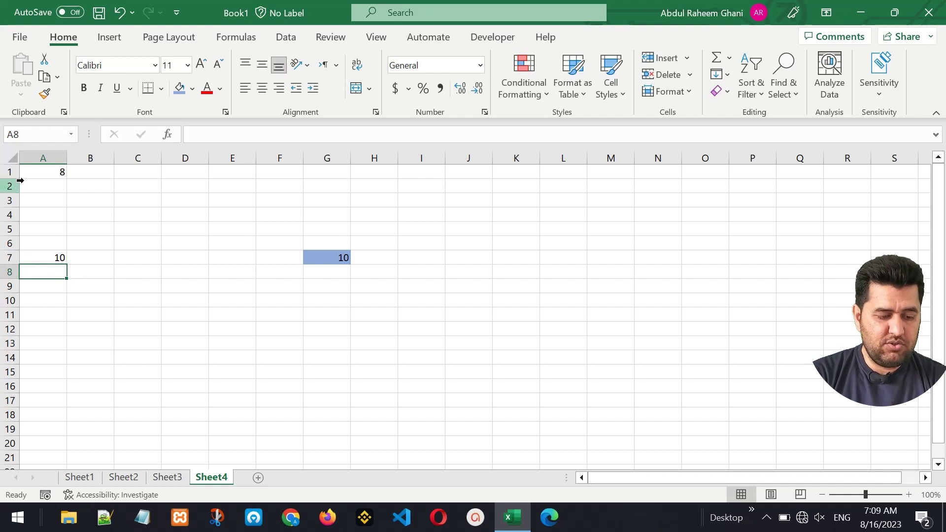
pyautogui.click(40, 171)
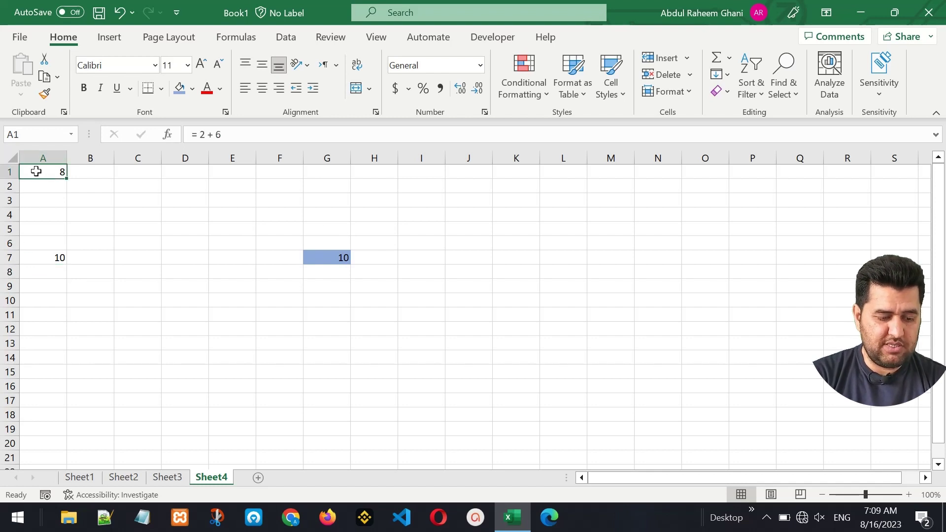
pyautogui.click(41, 276)
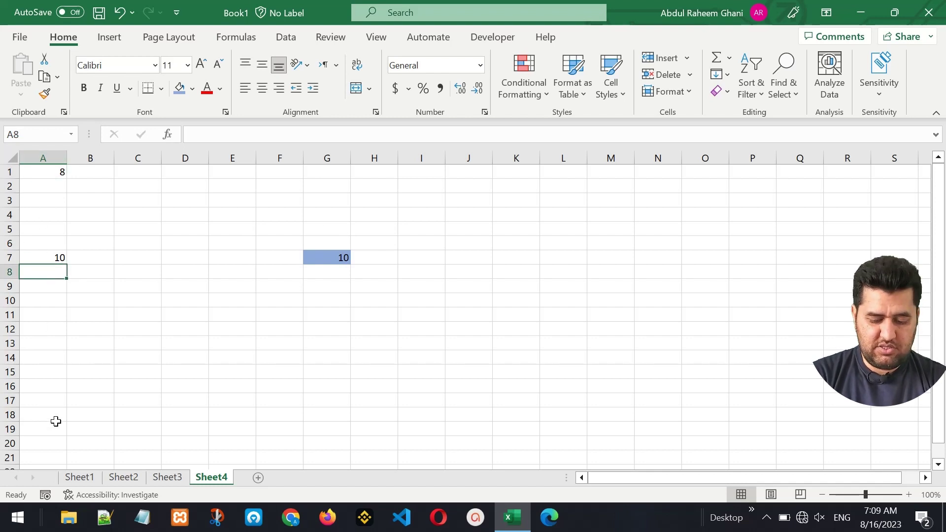
pyautogui.write('=')
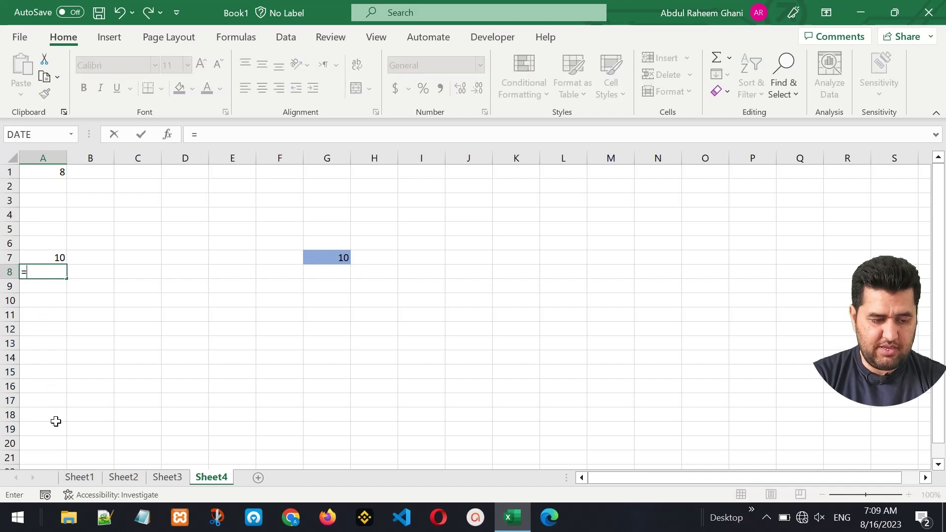
pyautogui.write('A1')
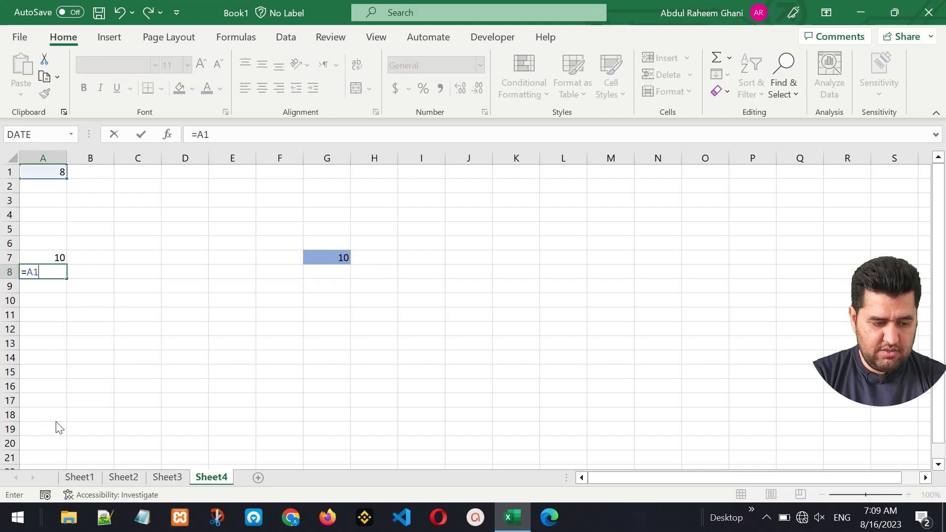
pyautogui.press('Return')
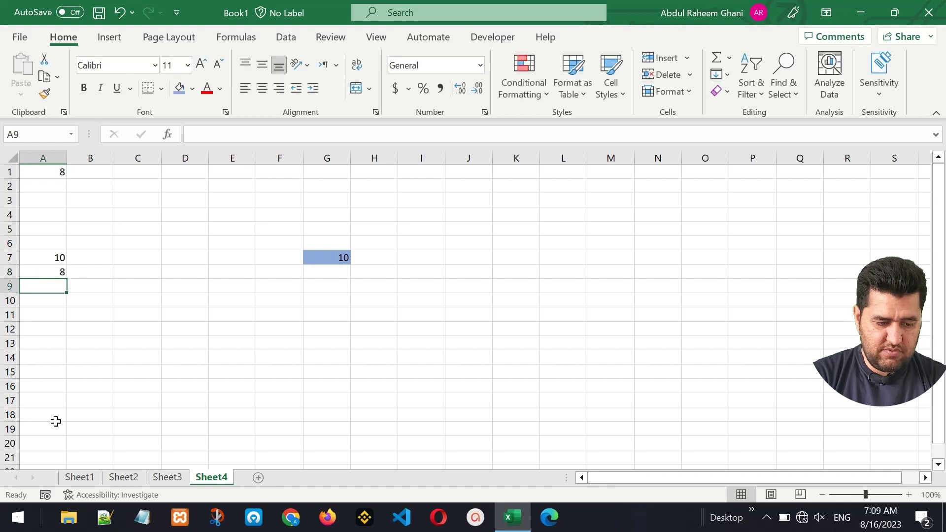
pyautogui.click(43, 275)
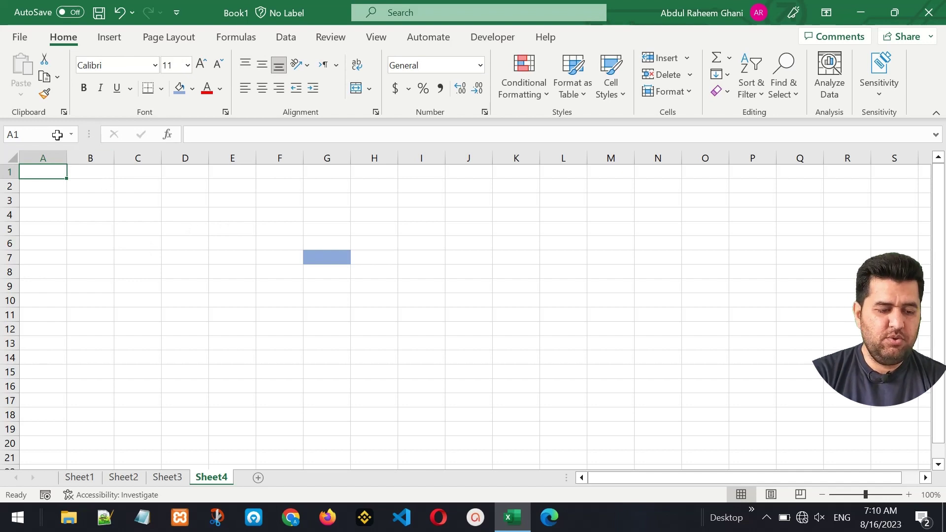
# - Examine the File page and the Insert, Page Layout and Formulas command sets, returning to the Home commands
pyautogui.click(21, 37)
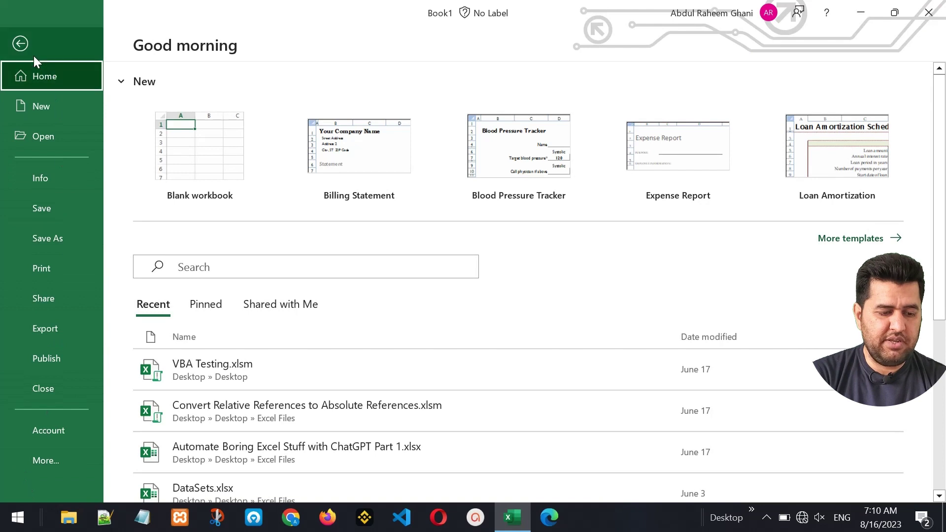
pyautogui.click(19, 44)
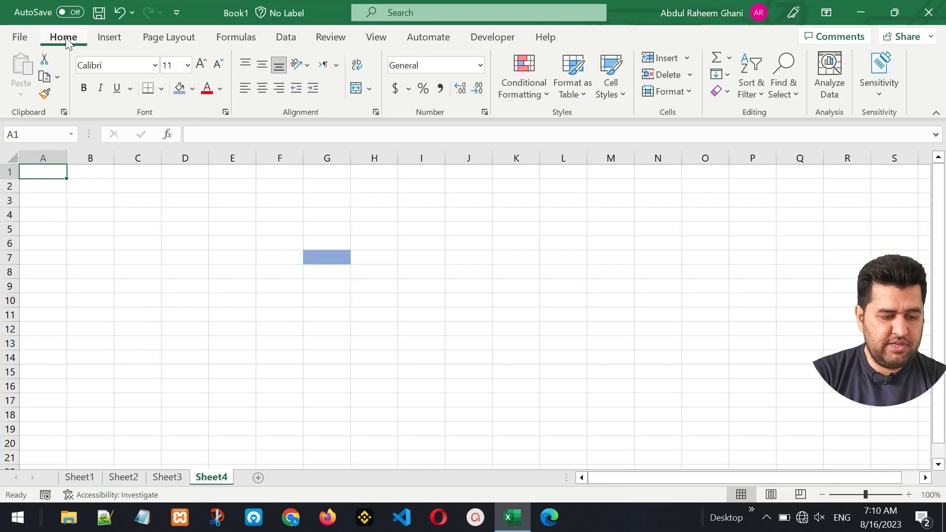
pyautogui.click(106, 38)
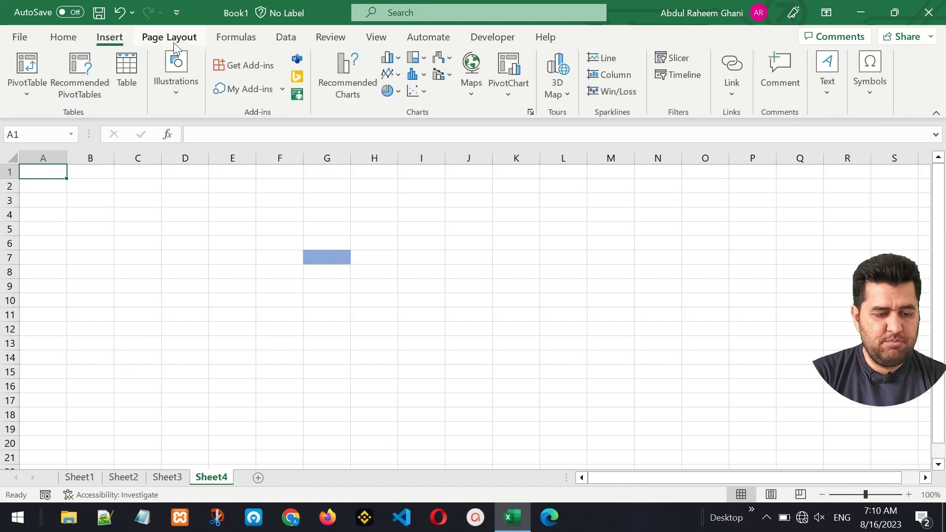
pyautogui.click(173, 42)
pyautogui.click(227, 42)
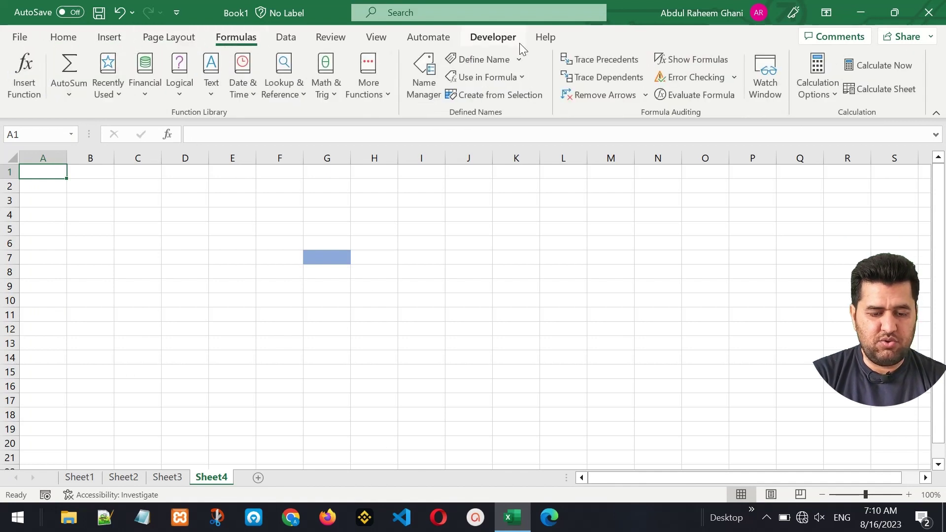
pyautogui.click(61, 38)
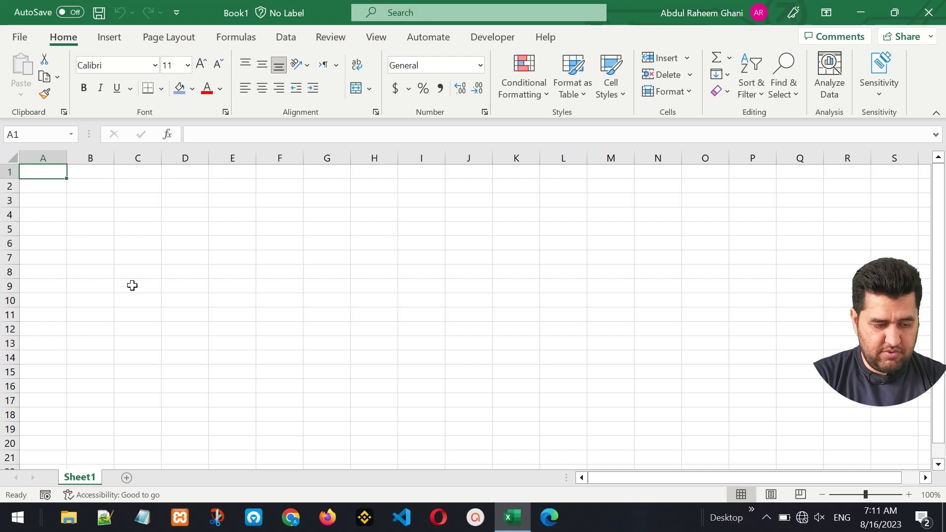
# - Enter the headers ID, First Name, Last Name, Department and Salary in cells A1 to E1
pyautogui.write('ID')
pyautogui.press('Tab')
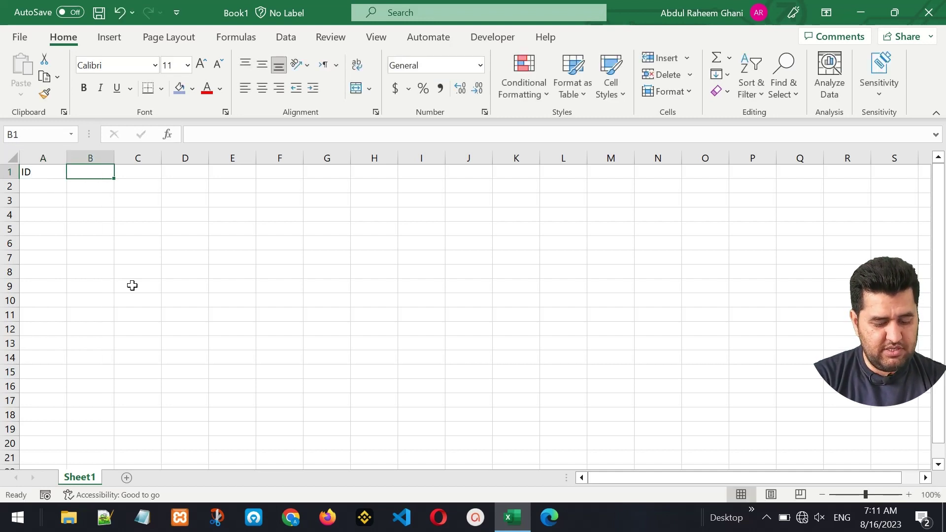
pyautogui.write('First N')
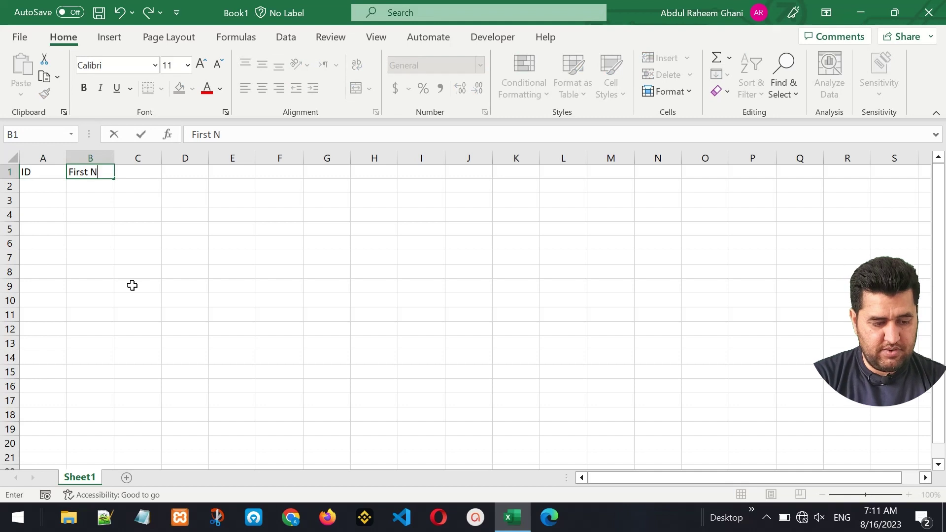
pyautogui.write('ame')
pyautogui.press('Tab')
pyautogui.write('Las')
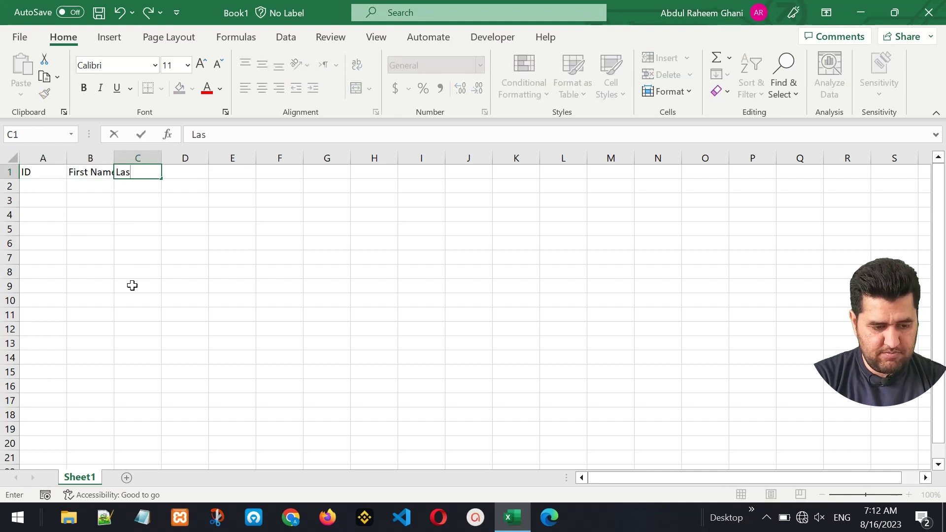
pyautogui.write('t Name')
pyautogui.press('Tab')
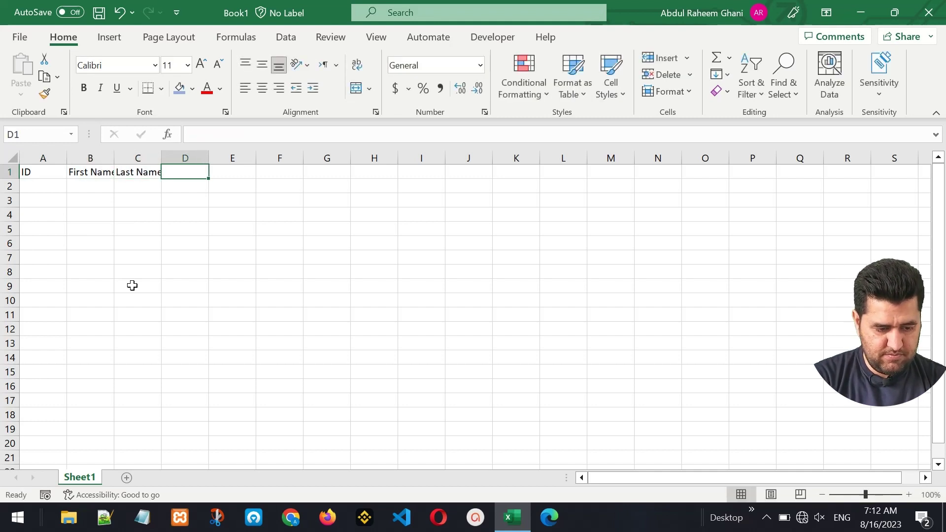
pyautogui.write('Department')
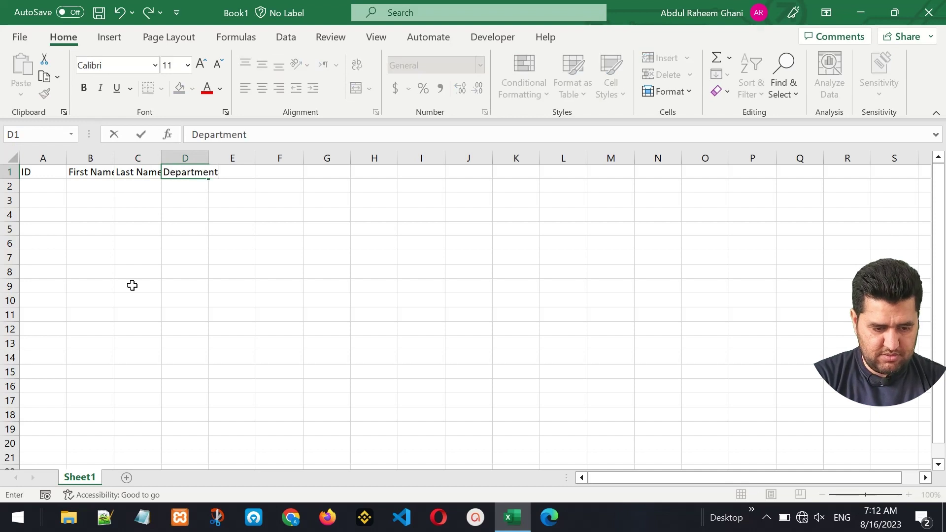
pyautogui.press('Tab')
pyautogui.write('Salary')
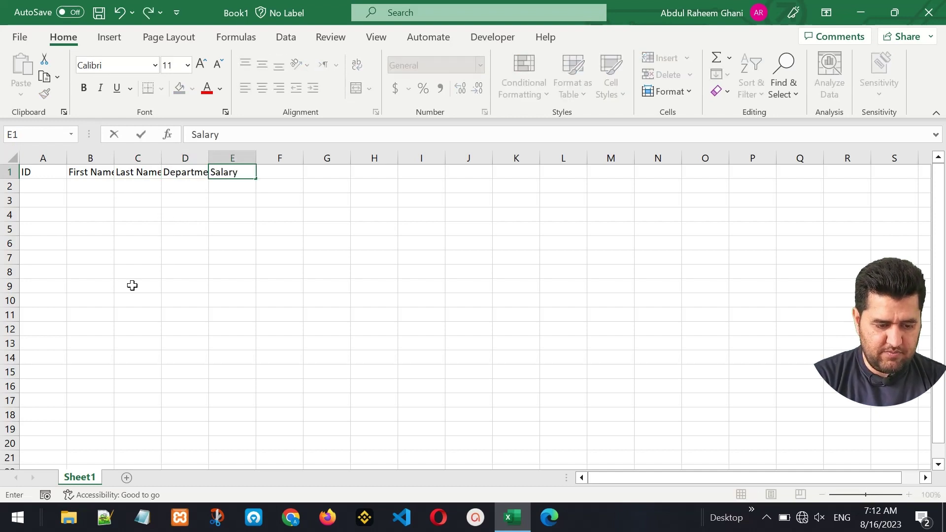
pyautogui.press('Return')
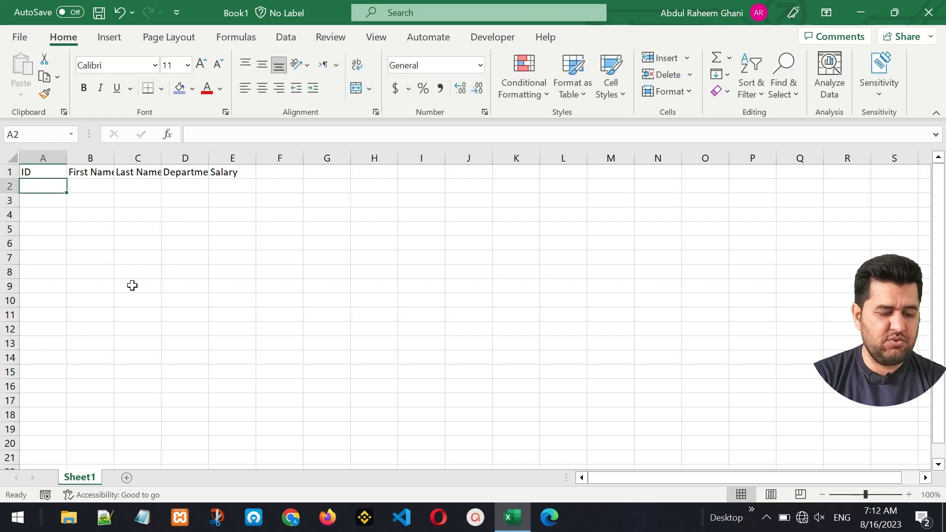
# - Inspect the cut-off First Name header and manually widen columns B and C to fit their headers
pyautogui.click(92, 170)
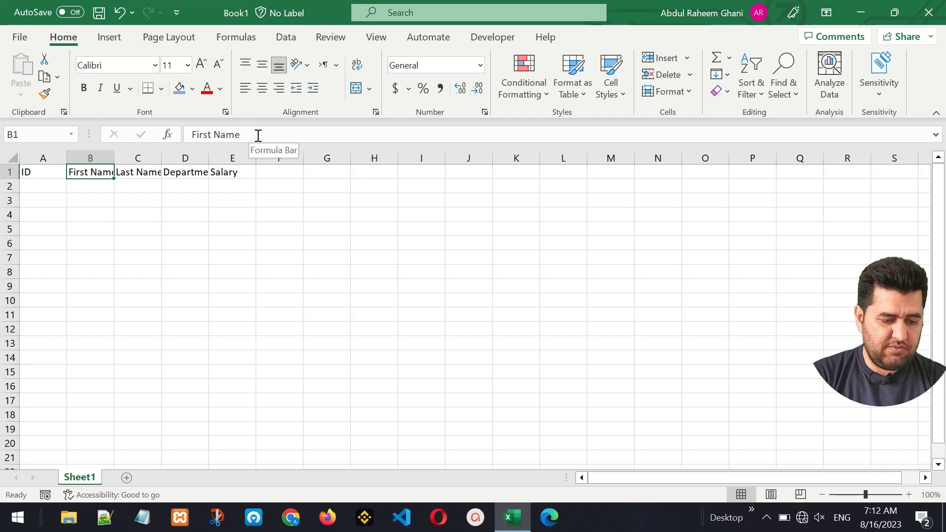
pyautogui.click(92, 202)
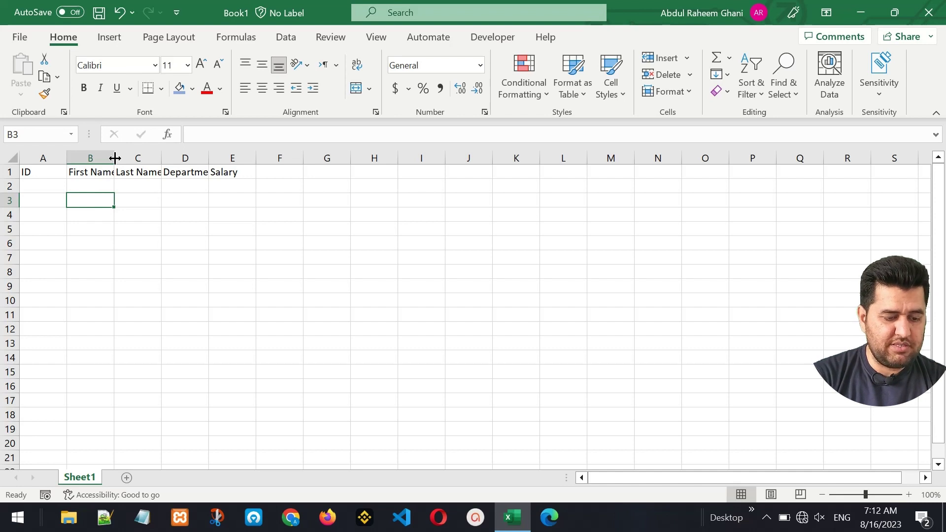
pyautogui.moveTo(115, 157); pyautogui.dragTo(206, 164)
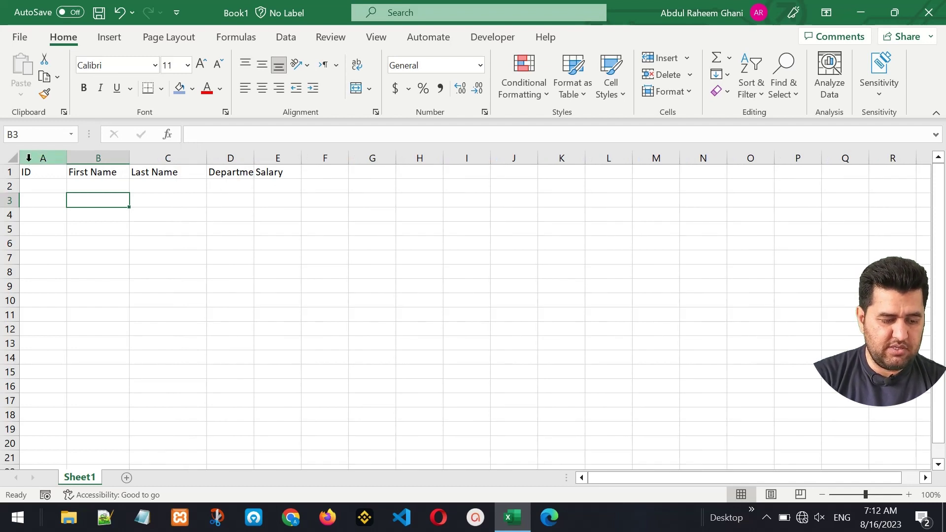
# - Autofit the widths of columns A to E together to their header text
pyautogui.moveTo(30, 157); pyautogui.dragTo(280, 171)
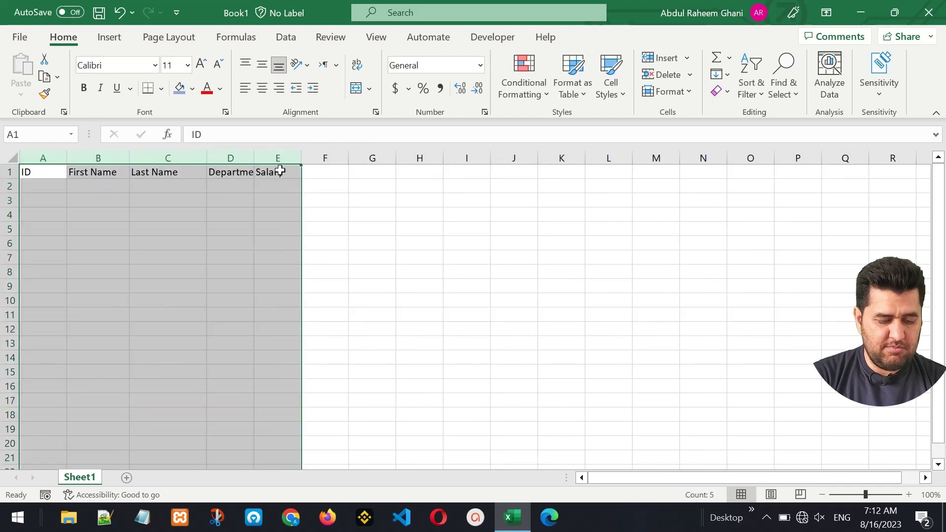
pyautogui.doubleClick(67, 158)
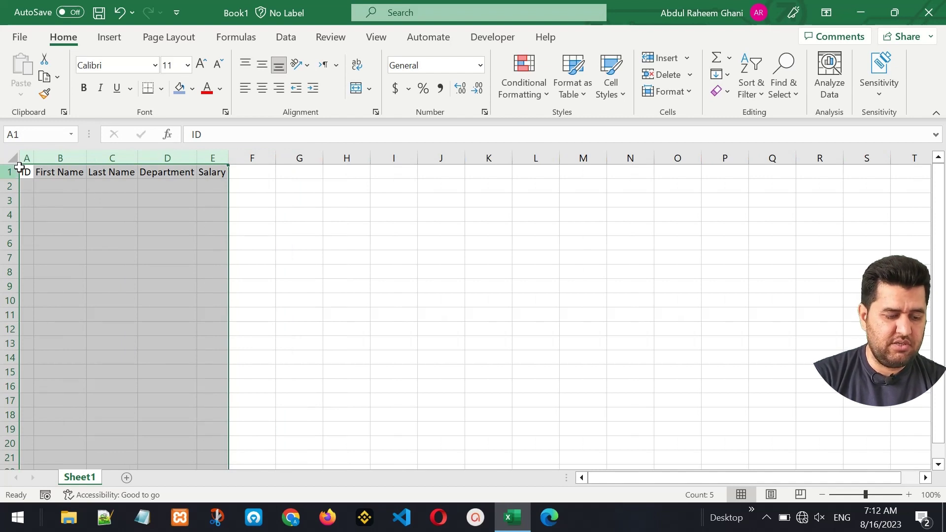
pyautogui.click(72, 172)
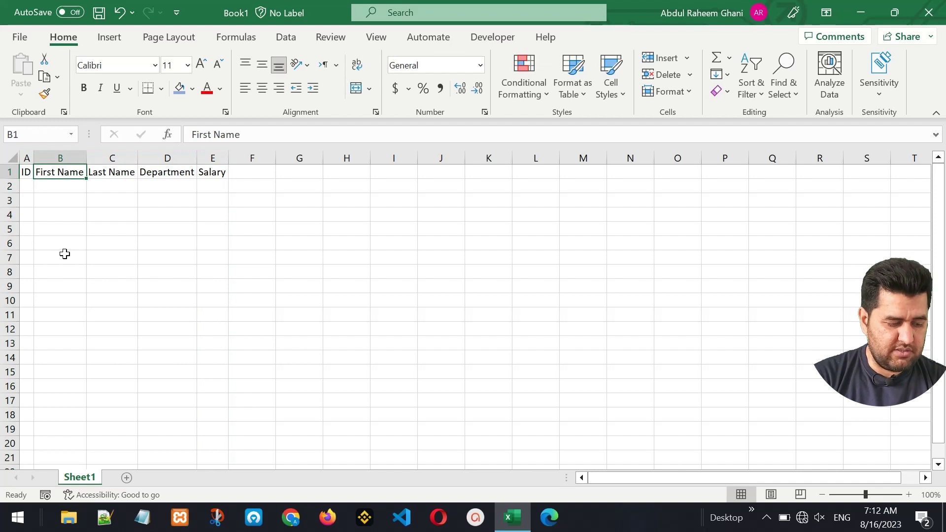
# - Fill A2:E7 with six records: IDs 1 to 6, first and last names, departments HR, IT, Finance, IT, Finance, HR, salaries 10000, 40000, 12000, 50000, 13000, 14000
pyautogui.press('Down')
pyautogui.press('Left')
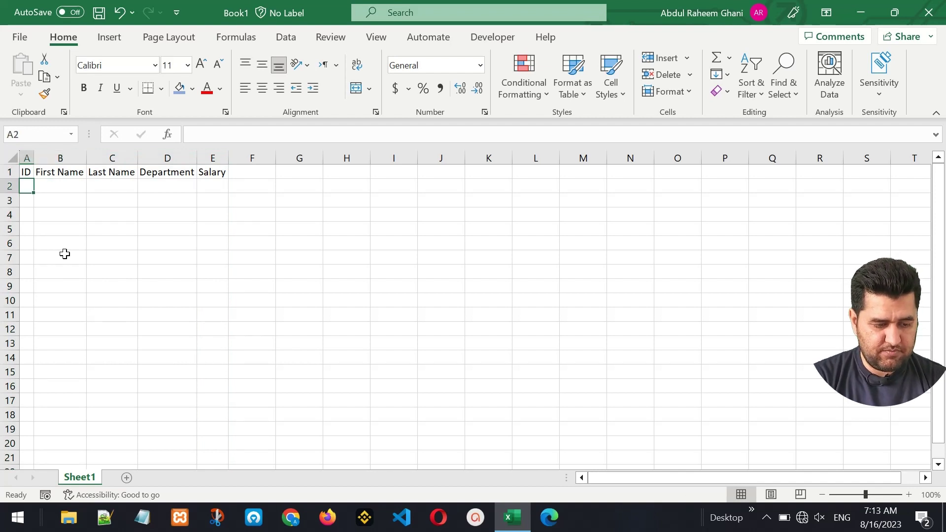
pyautogui.write('1')
pyautogui.press('Up')
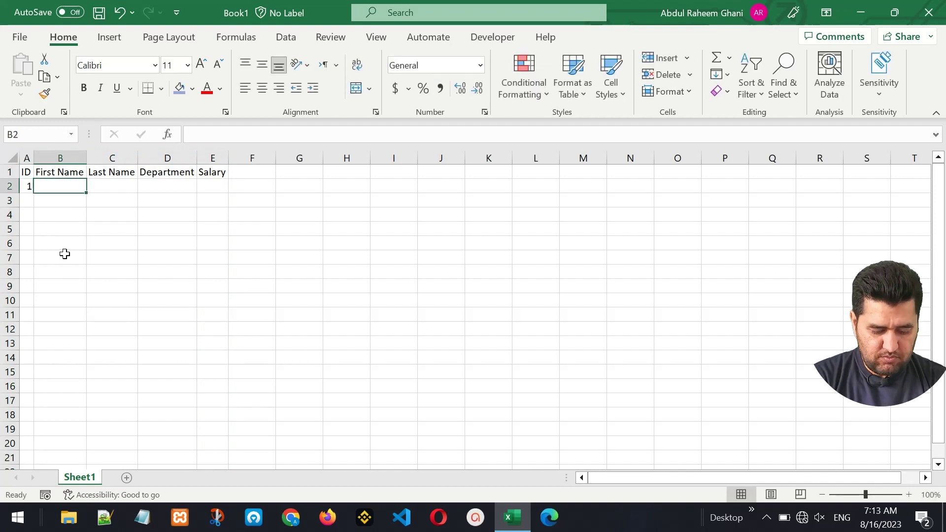
pyautogui.write('ID\tFirst Name\tLast Name\tDepartment\tSalary 1\tJohn\tSmith\tHR\t10000 2\tKevin\tSinclair\tIT\t40000 3\tPeter\tNail\tFinance\t12000 4\tSmith\tJones\tIT\t50000 5\tUtah\tRina\tFinance\t13000 6\tLina\tShaker\tHR\t14000')
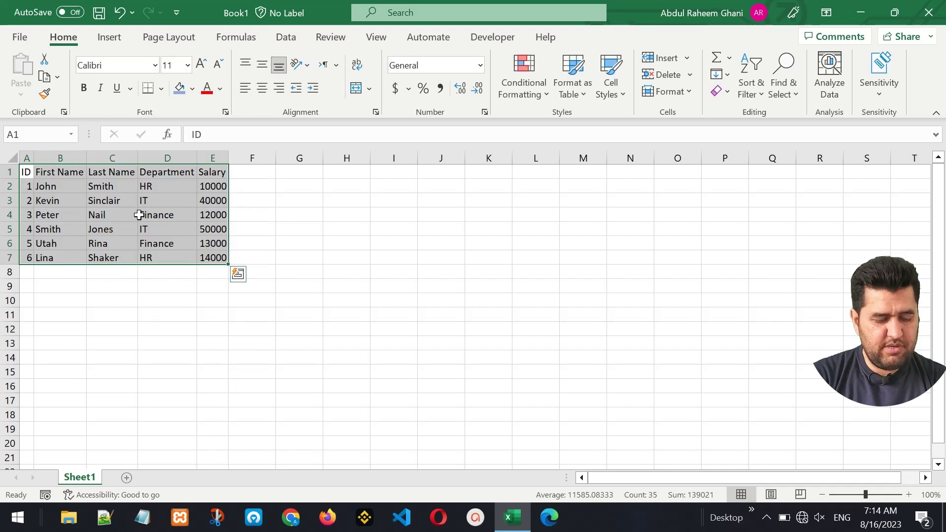
# - Go through the header cells ID, First Name, Last Name, Department and Salary one by one
pyautogui.click(26, 172)
pyautogui.click(53, 171)
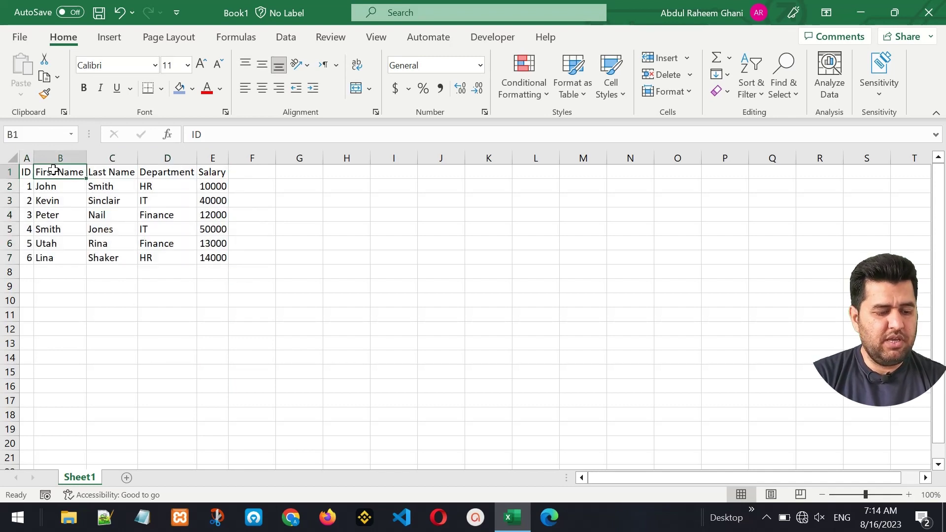
pyautogui.click(105, 171)
pyautogui.click(157, 169)
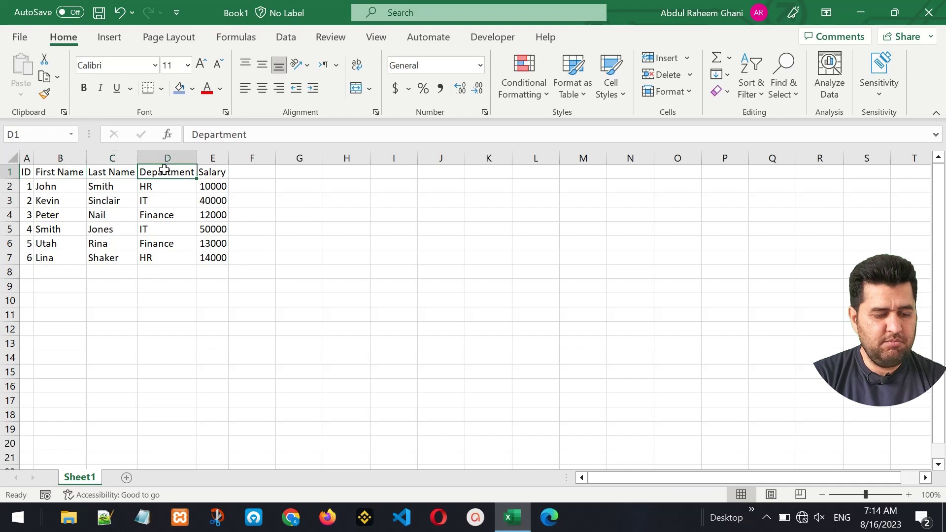
pyautogui.click(217, 173)
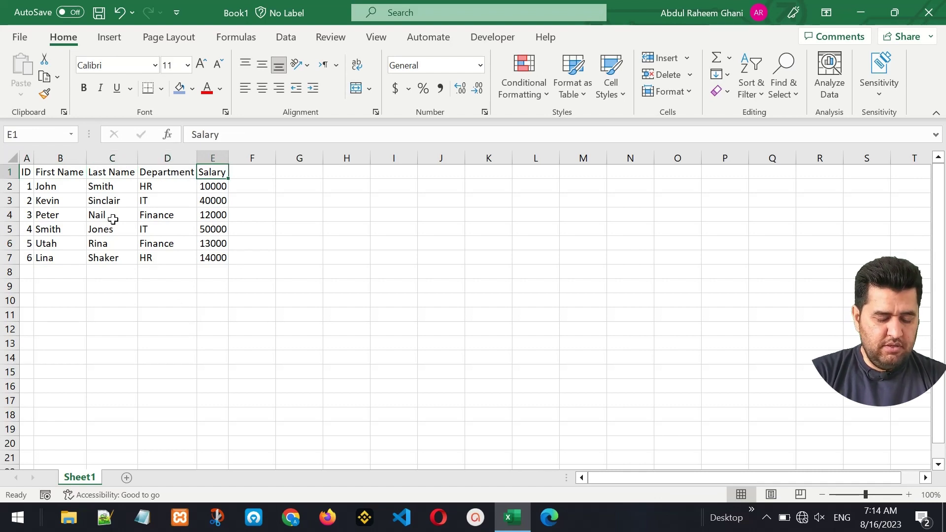
# - Add an employee record in row 8 with ID 7, the first and last name, department Sales and salary 16000
pyautogui.click(24, 270)
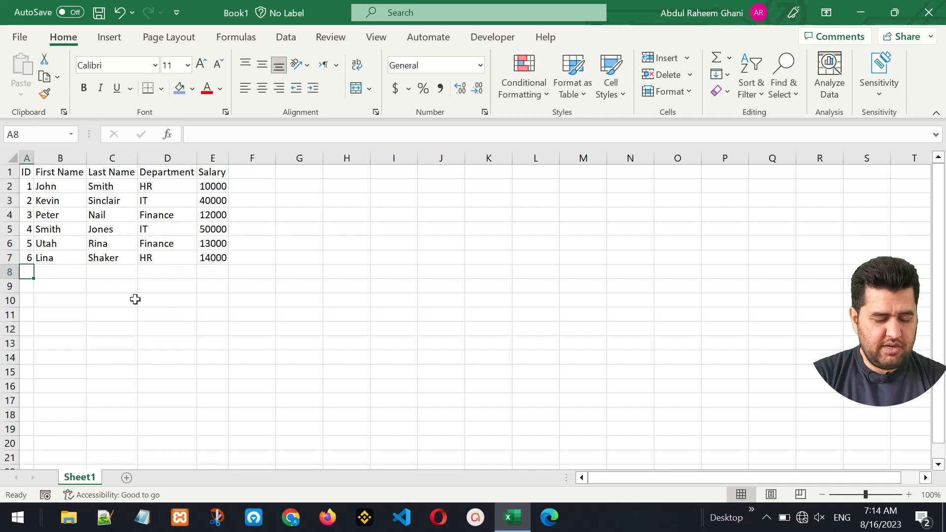
pyautogui.write('7')
pyautogui.press('Tab')
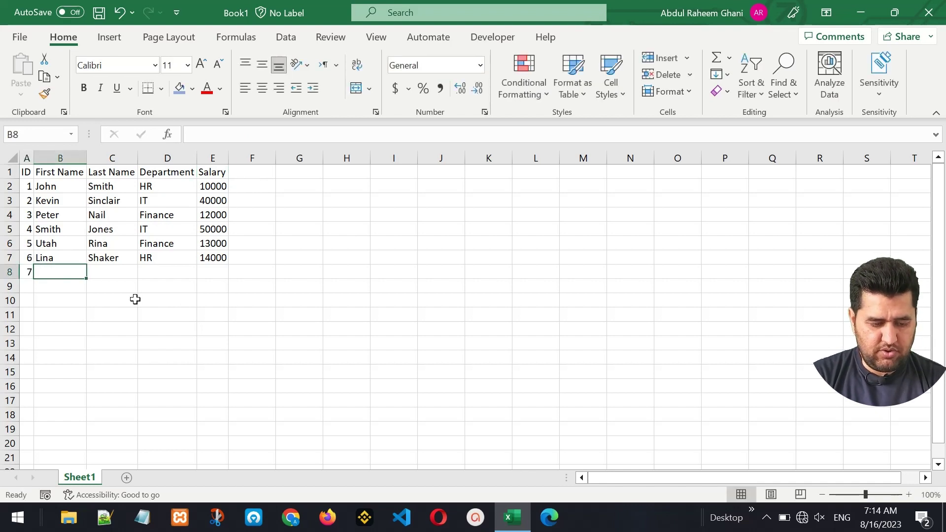
pyautogui.write('David')
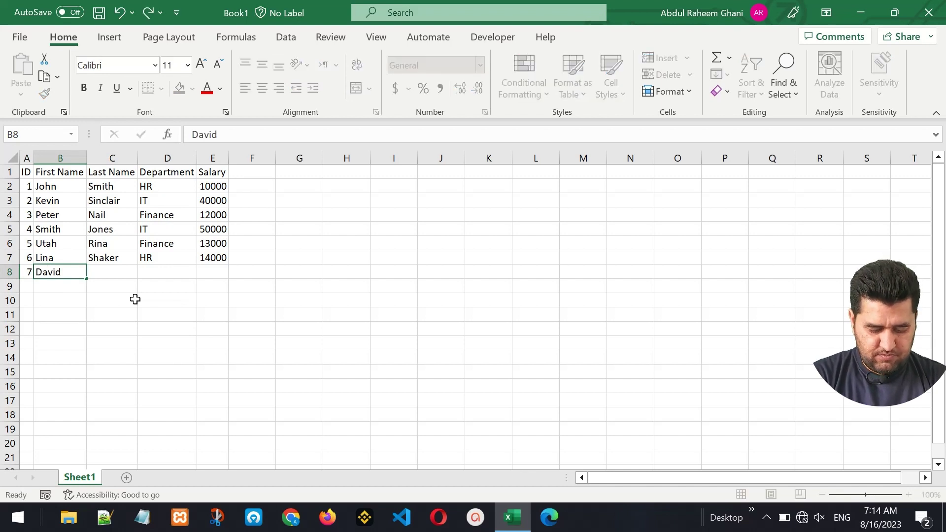
pyautogui.press('Tab')
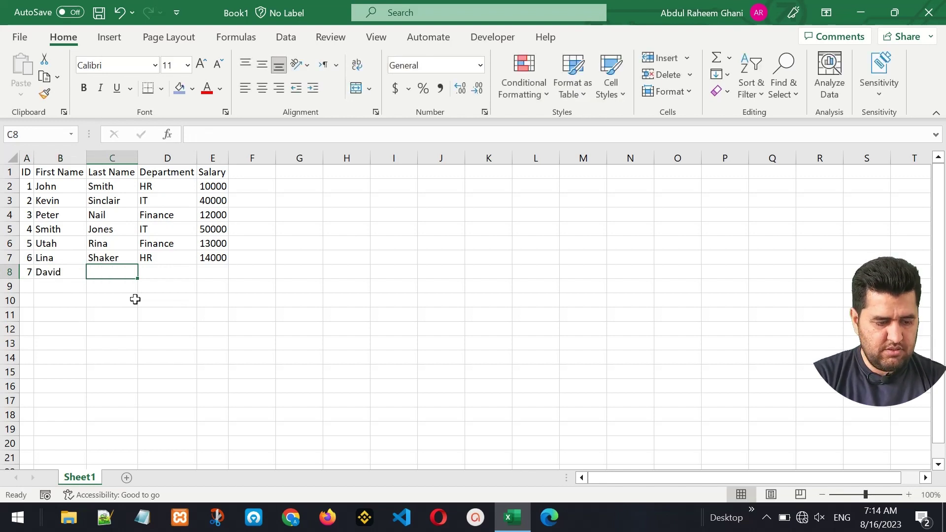
pyautogui.write('James')
pyautogui.press('Tab')
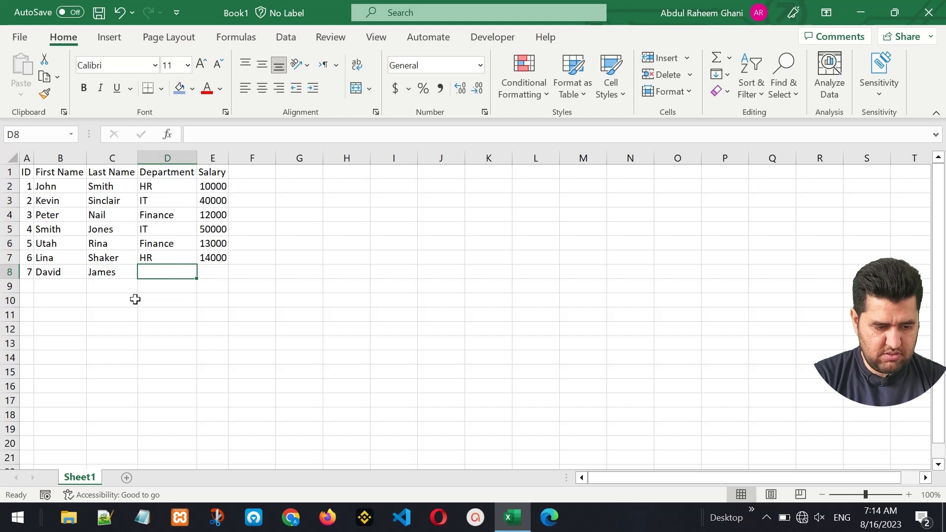
pyautogui.write('Sales')
pyautogui.press('Tab')
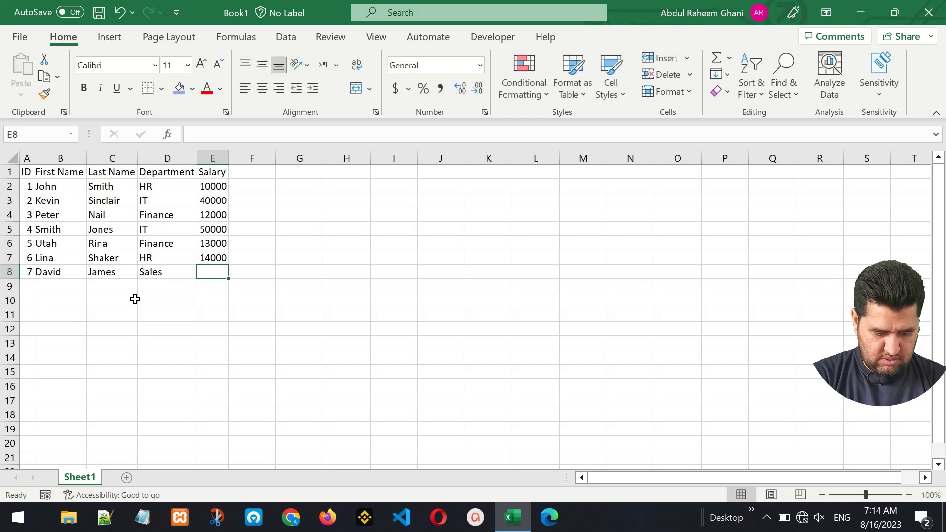
pyautogui.write('16000')
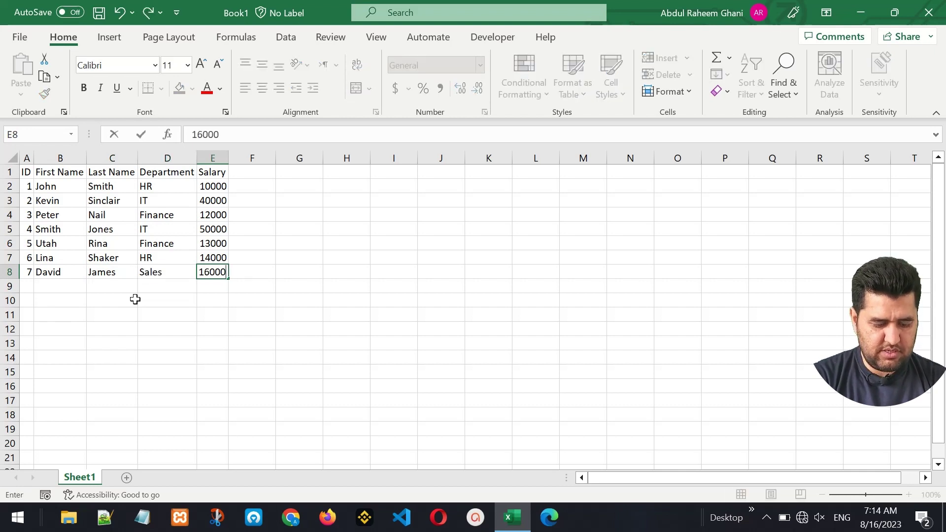
pyautogui.press('Return')
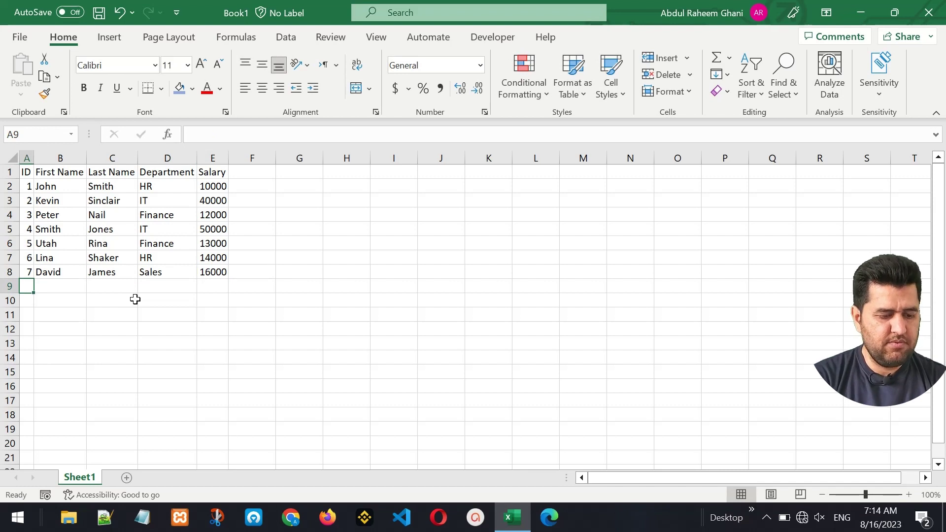
# - Make the header row A1 to E1 bold
pyautogui.click(125, 245)
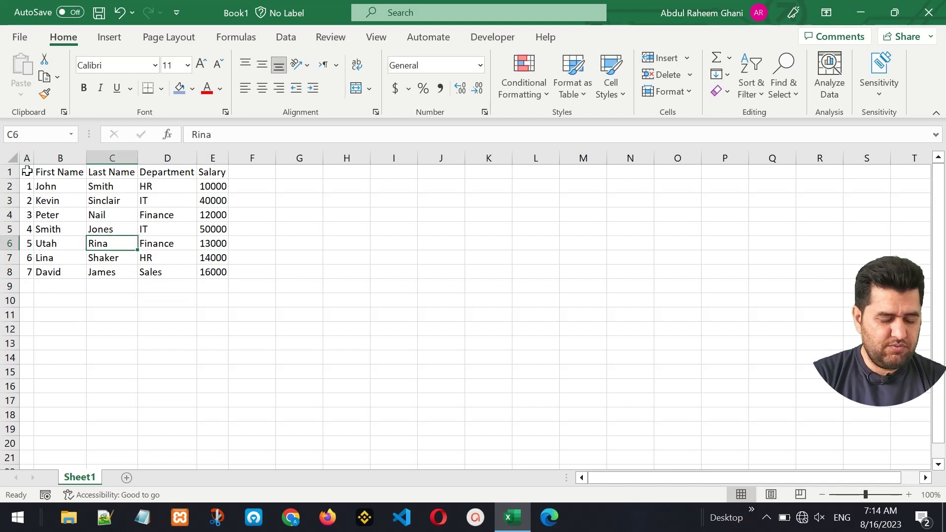
pyautogui.moveTo(26, 171); pyautogui.dragTo(215, 171)
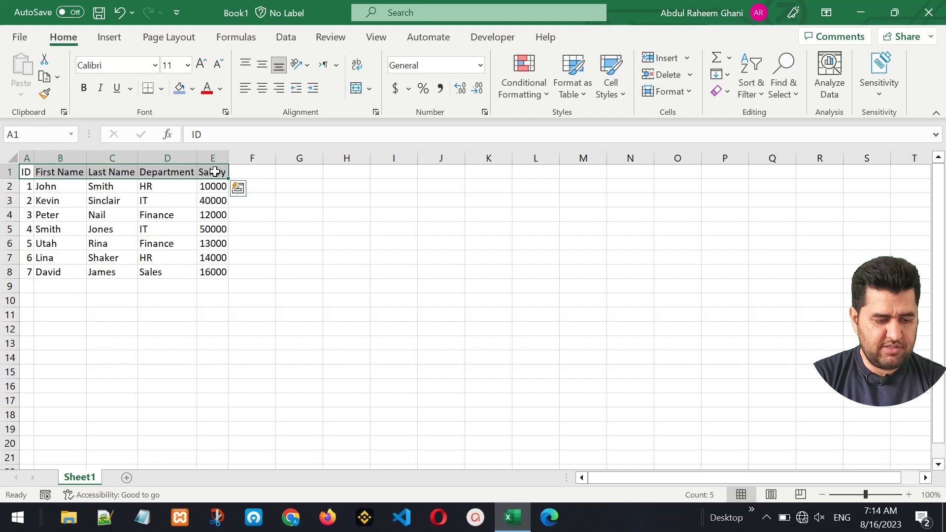
pyautogui.click(83, 89)
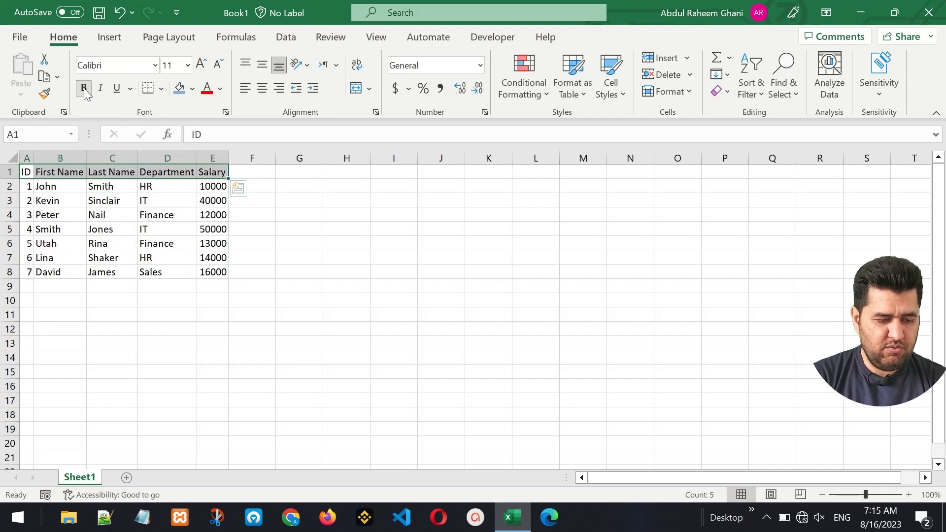
pyautogui.click(104, 218)
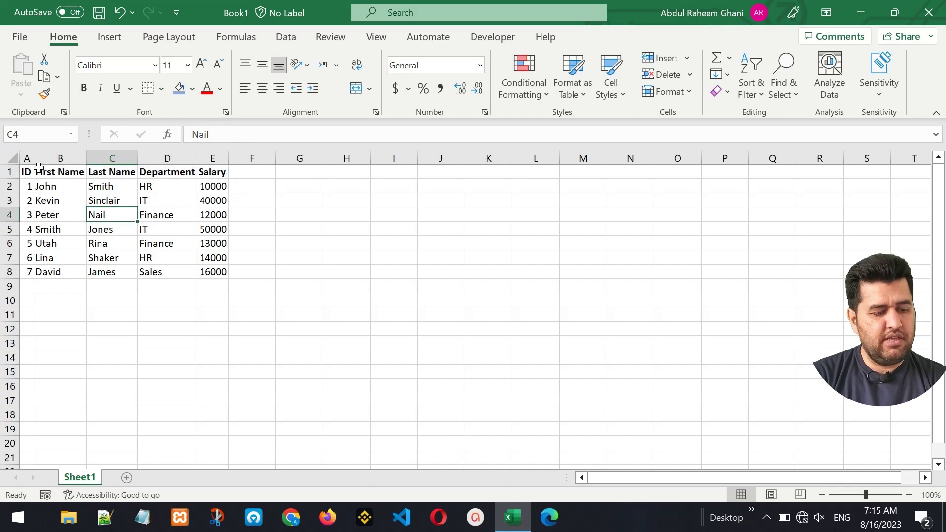
# - Widen column A, and widen columns B to E together to one equal, roomier width
pyautogui.moveTo(34, 158); pyautogui.dragTo(236, 156)
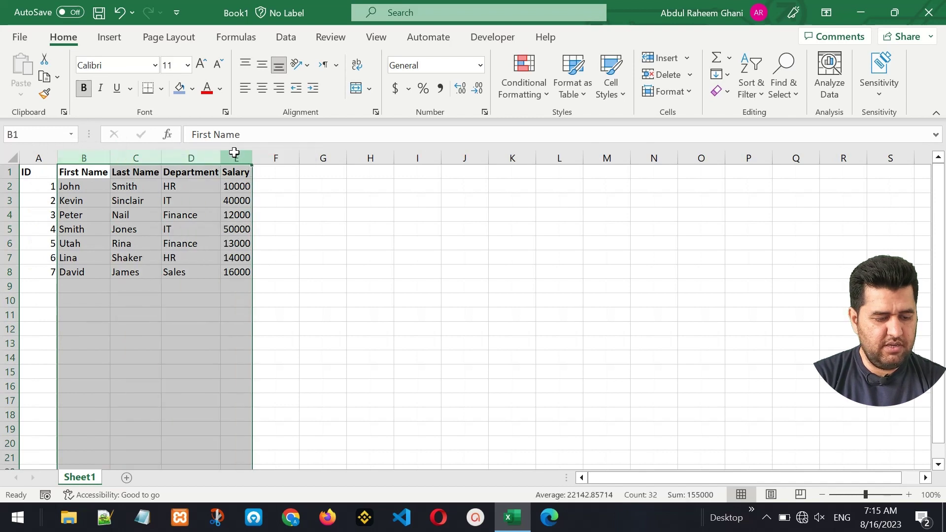
pyautogui.moveTo(114, 156); pyautogui.dragTo(143, 158)
pyautogui.click(193, 203)
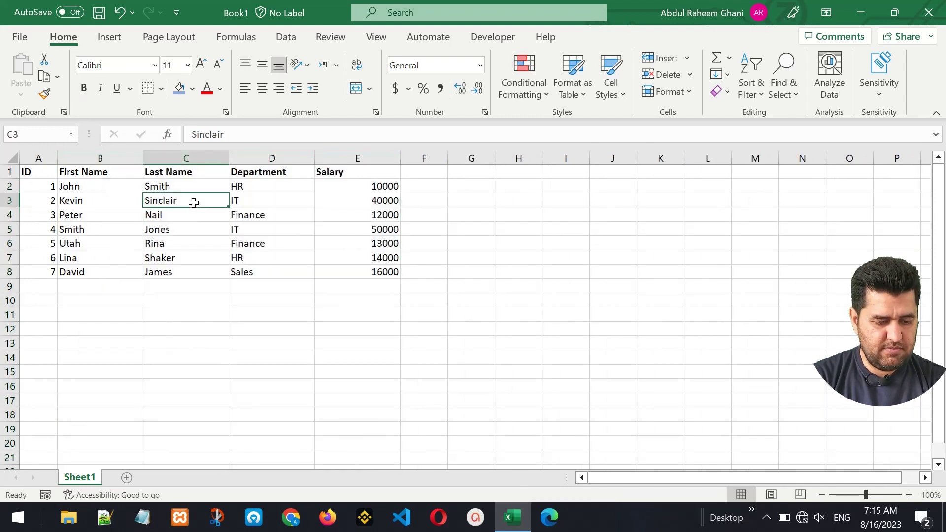
# - Review the complete employee table by selecting the range A1 to E8
pyautogui.moveTo(29, 173); pyautogui.dragTo(367, 270)
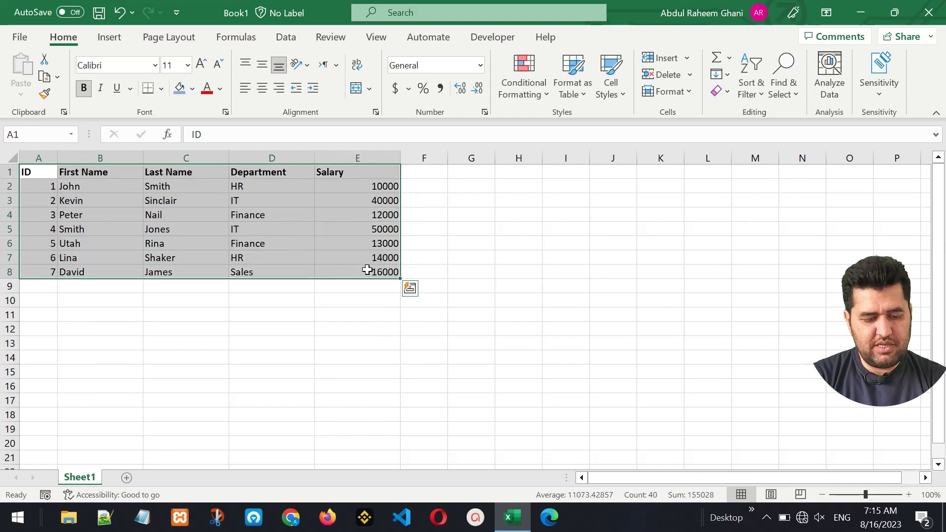
pyautogui.click(191, 216)
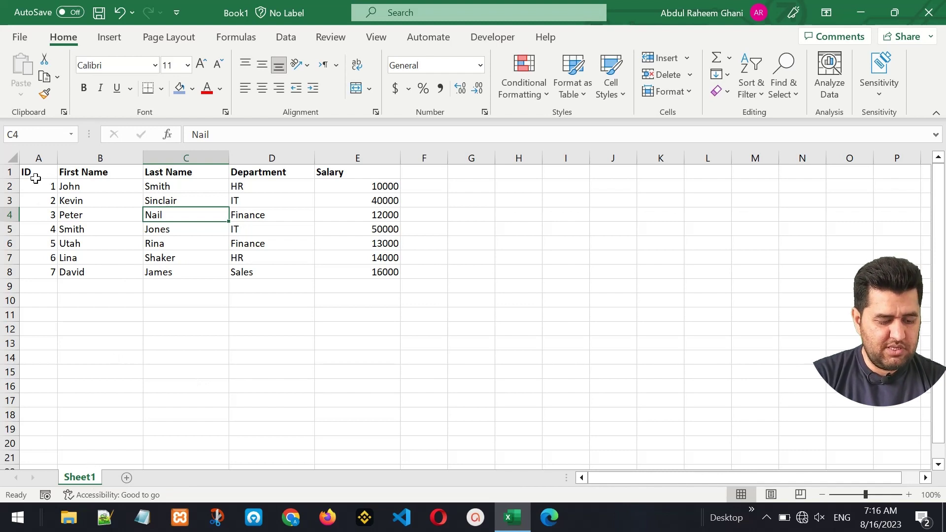
pyautogui.moveTo(35, 171); pyautogui.dragTo(359, 268)
pyautogui.click(224, 242)
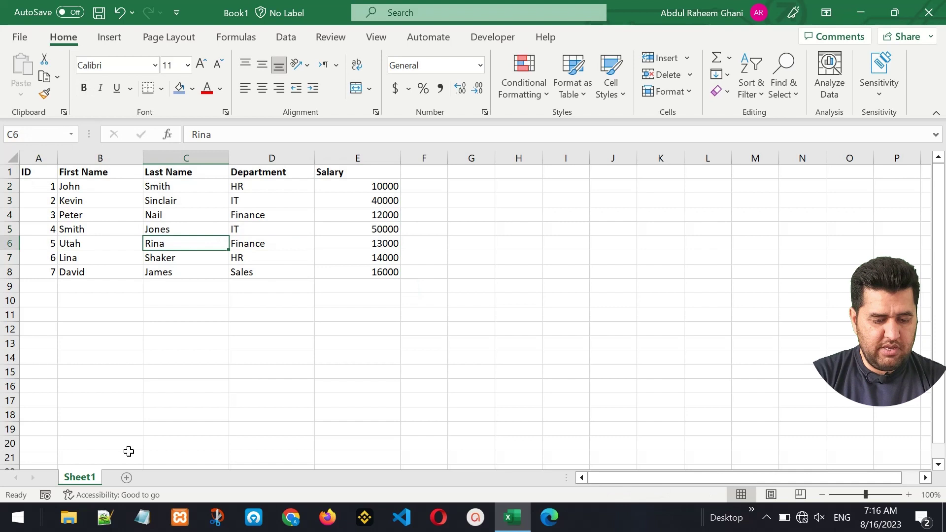
# - Insert a new blank worksheet before Sheet1 and switch between the two sheets to compare them
pyautogui.rightClick(79, 477)
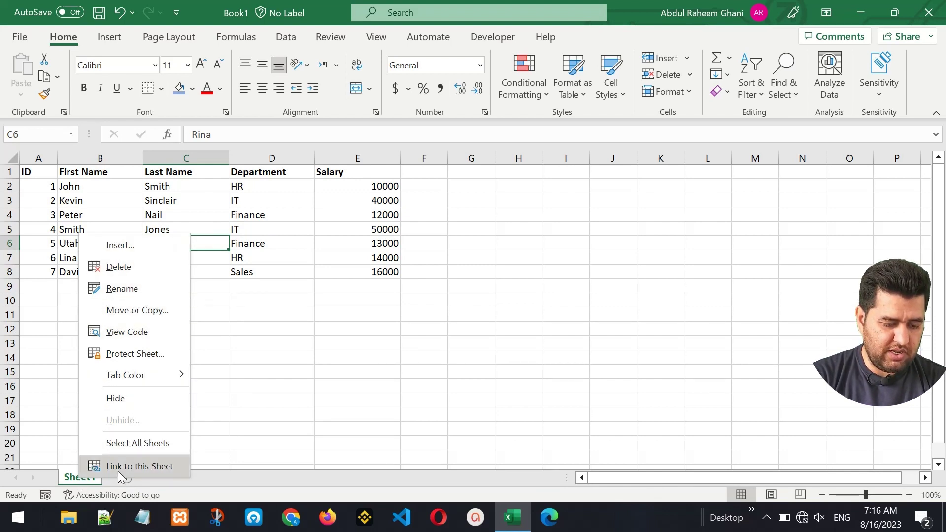
pyautogui.click(140, 246)
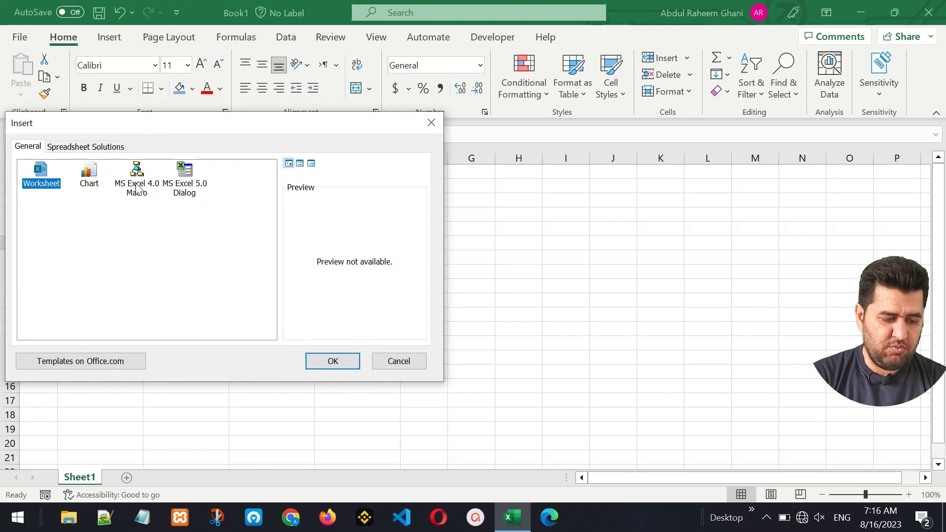
pyautogui.click(332, 363)
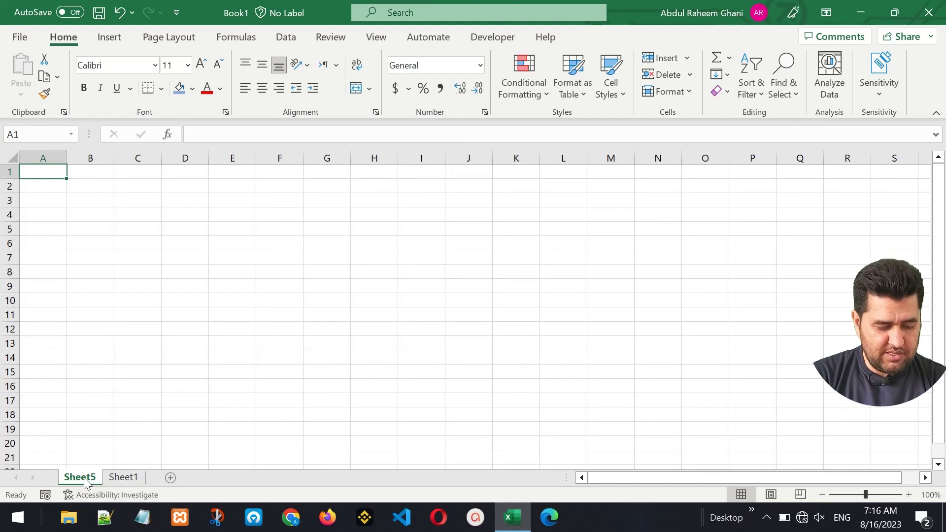
pyautogui.click(120, 477)
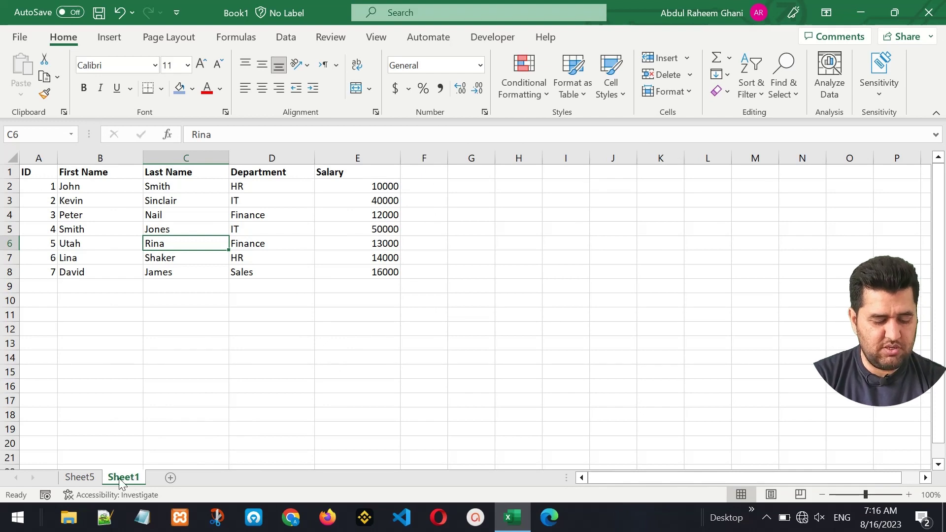
pyautogui.click(86, 481)
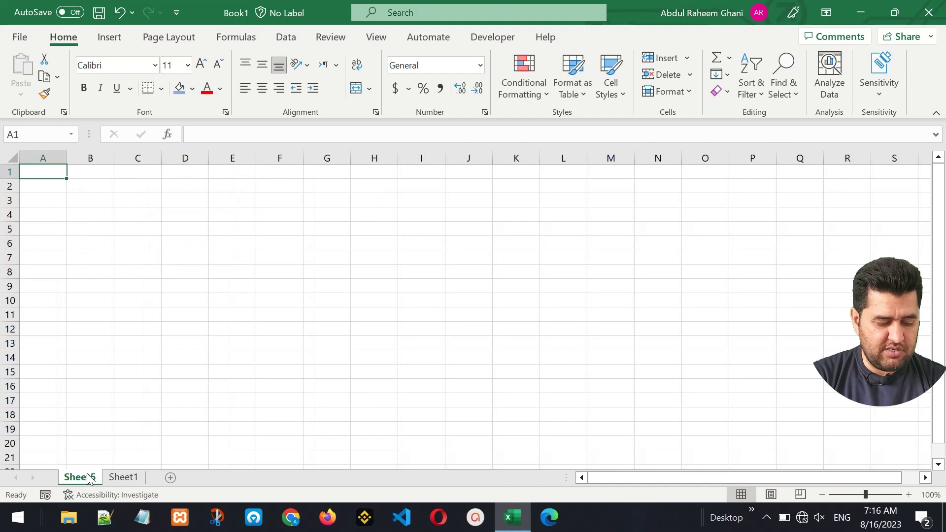
# - Rename the Sheet1 worksheet, which holds the employee table, as Employee
pyautogui.click(123, 477)
pyautogui.rightClick(123, 477)
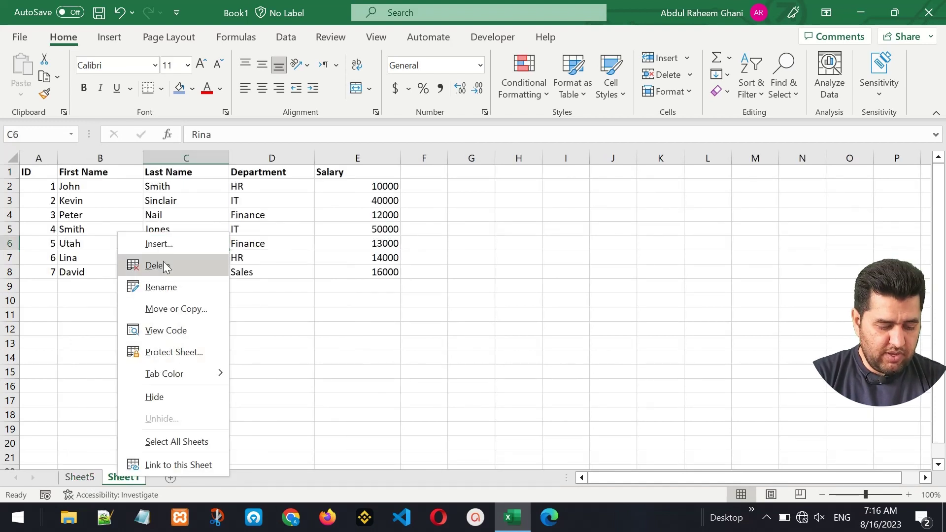
pyautogui.click(170, 288)
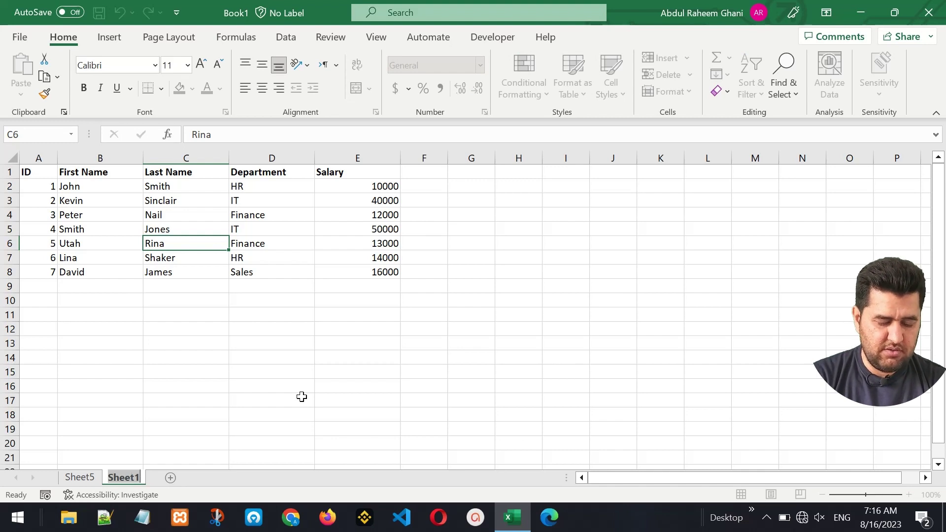
pyautogui.write('Employee')
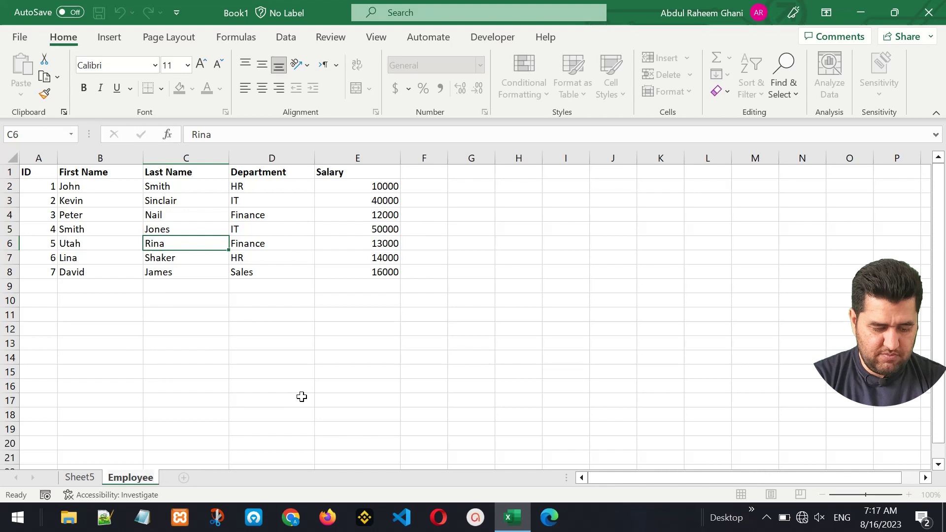
pyautogui.press('Return')
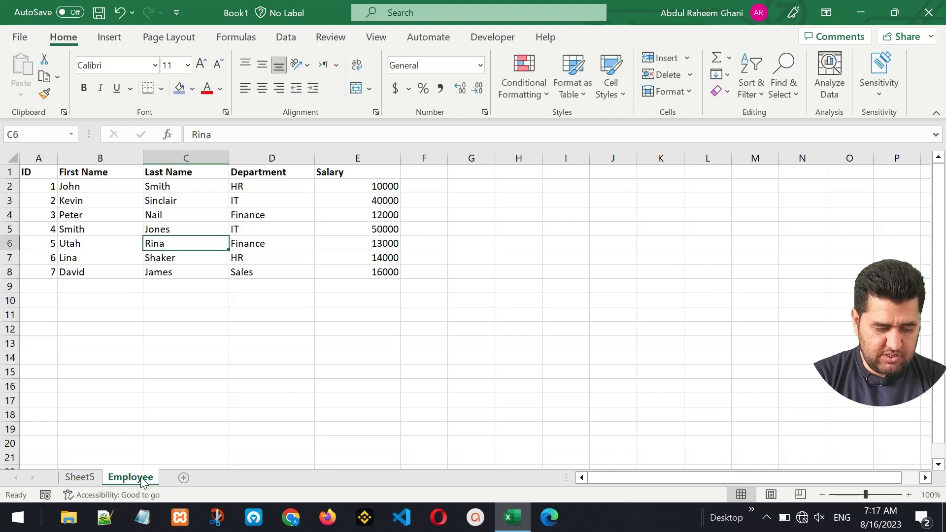
# - Delete the blank worksheet Sheet5 from the workbook
pyautogui.click(87, 477)
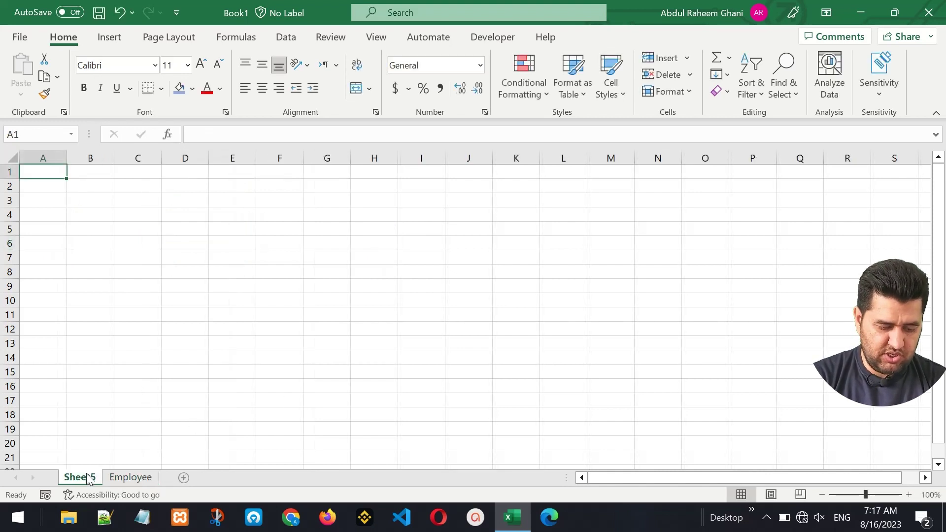
pyautogui.rightClick(88, 478)
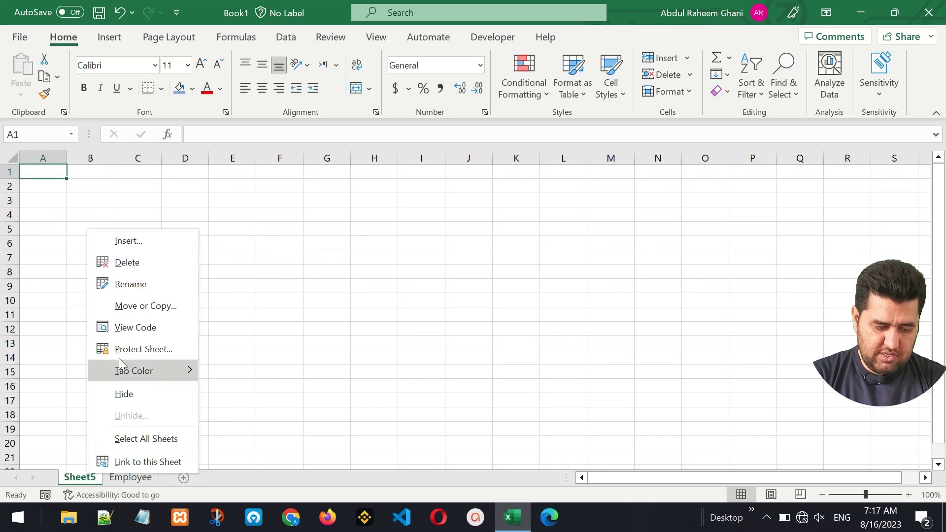
pyautogui.click(129, 264)
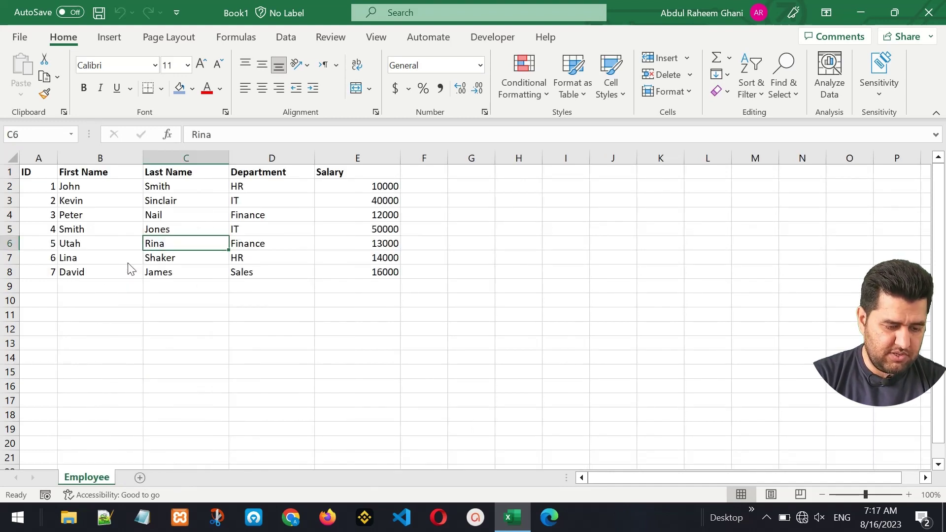
# - Create a copy of the Employee sheet before the original in Book1 and switch between the two sheets to compare them
pyautogui.rightClick(91, 484)
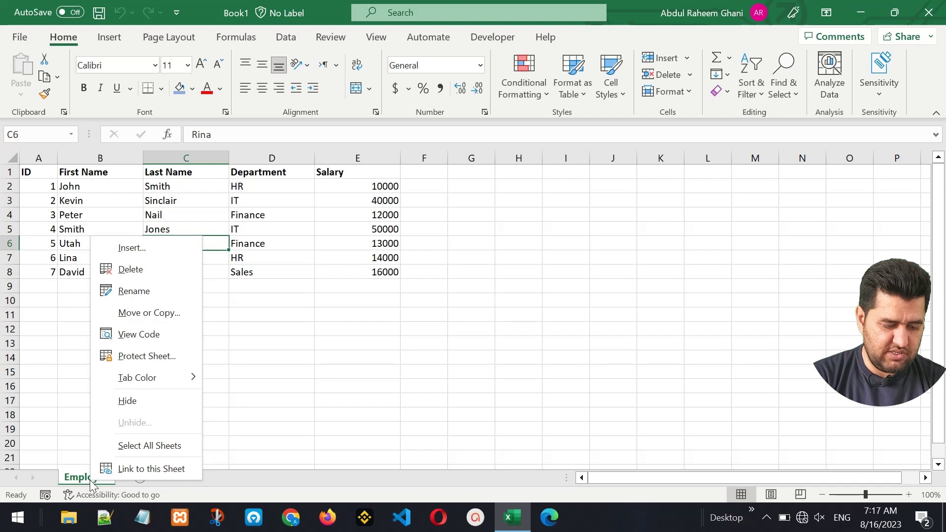
pyautogui.click(139, 316)
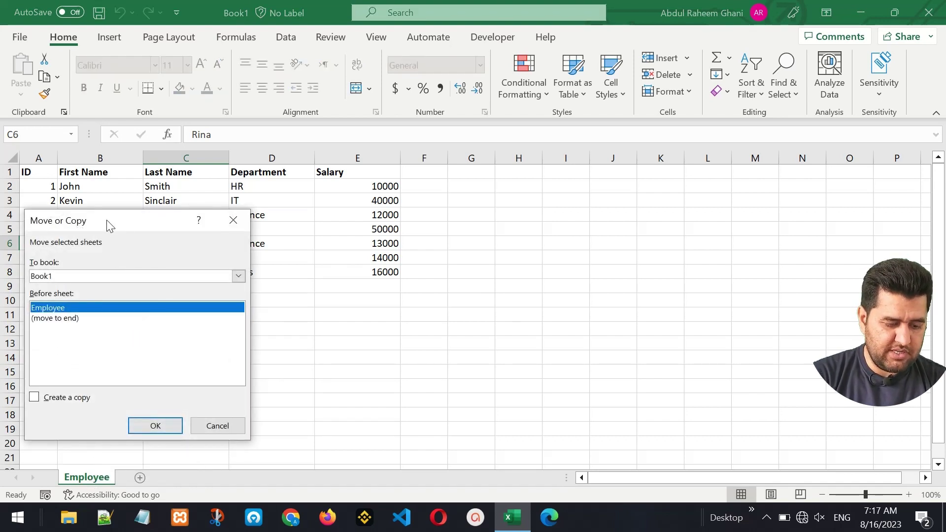
pyautogui.moveTo(125, 222); pyautogui.dragTo(552, 205)
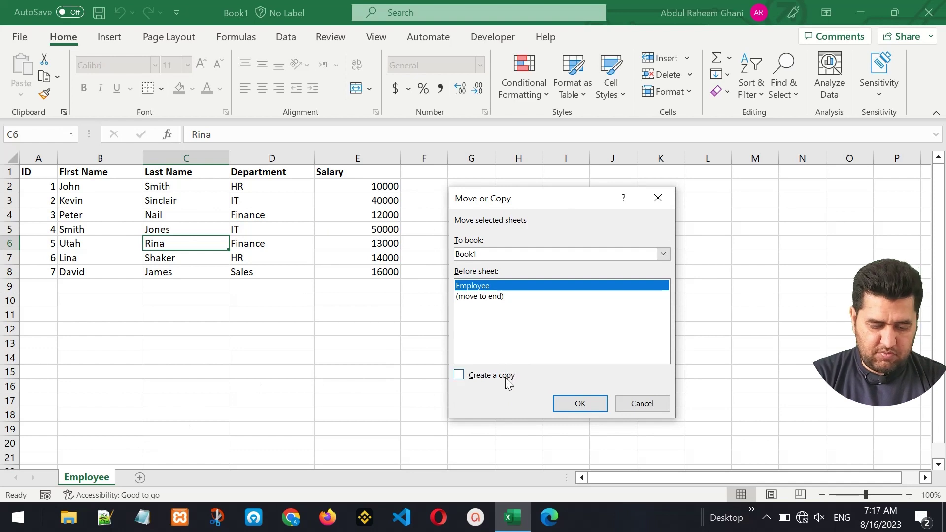
pyautogui.click(481, 381)
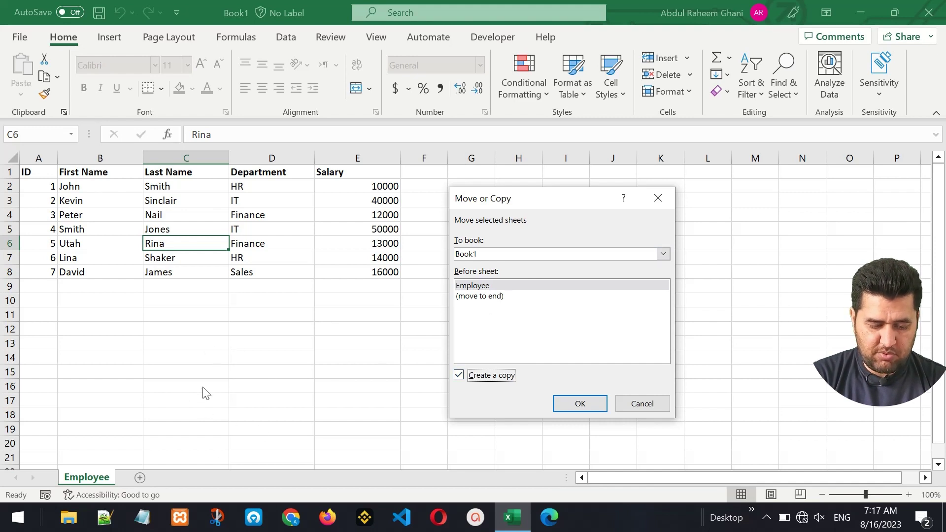
pyautogui.click(580, 404)
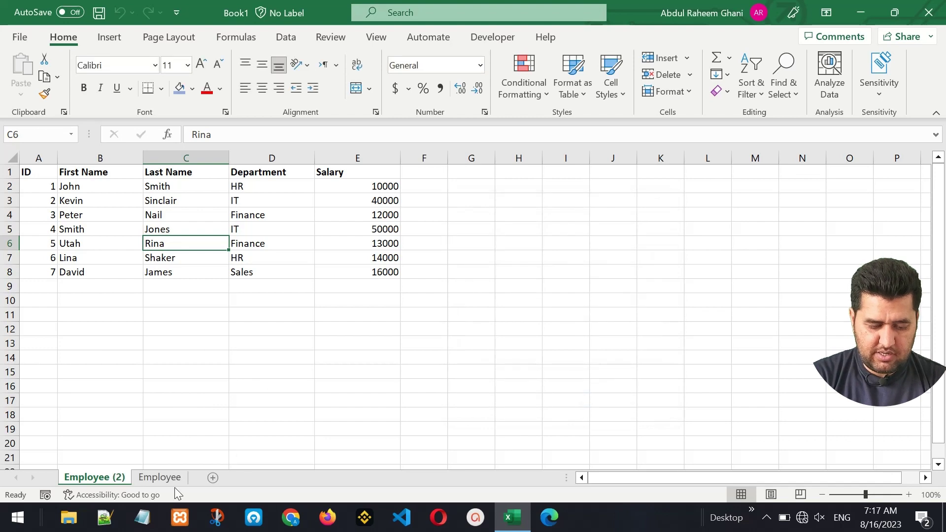
pyautogui.click(159, 479)
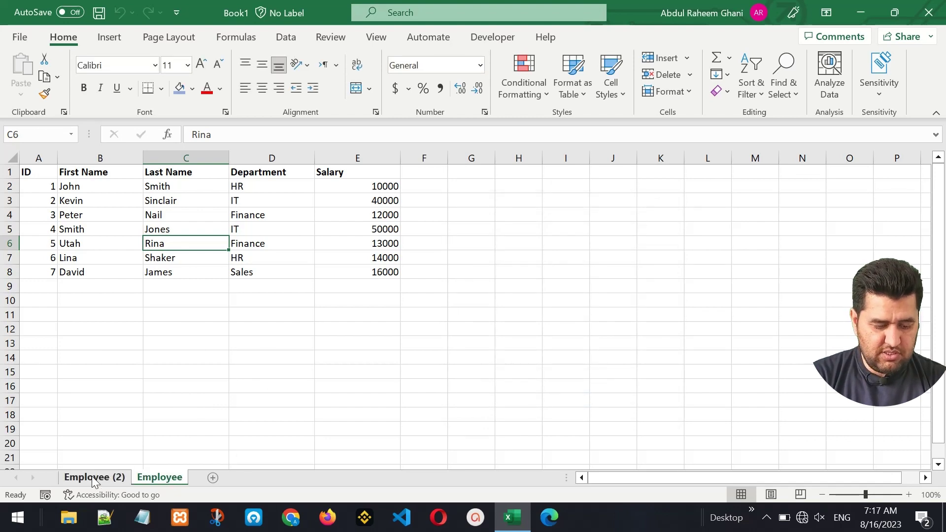
pyautogui.click(94, 479)
pyautogui.click(160, 477)
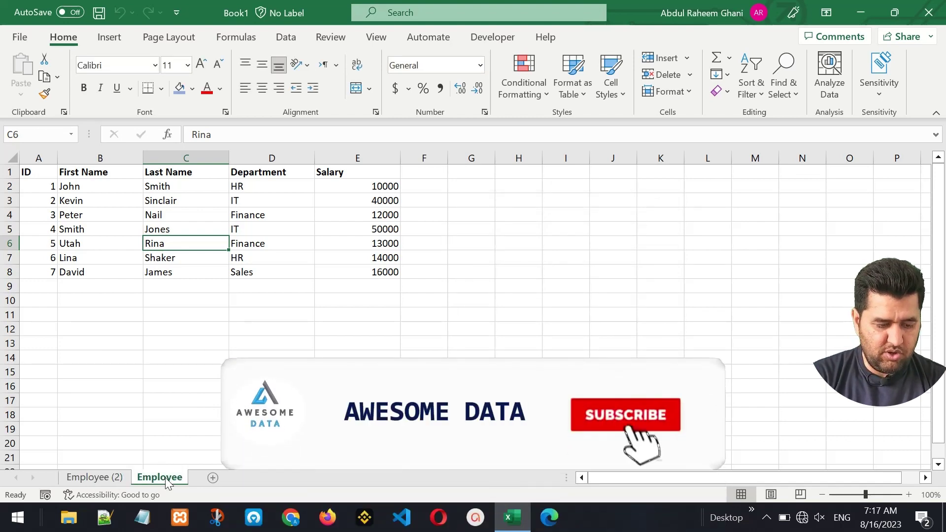
pyautogui.click(113, 480)
pyautogui.click(159, 477)
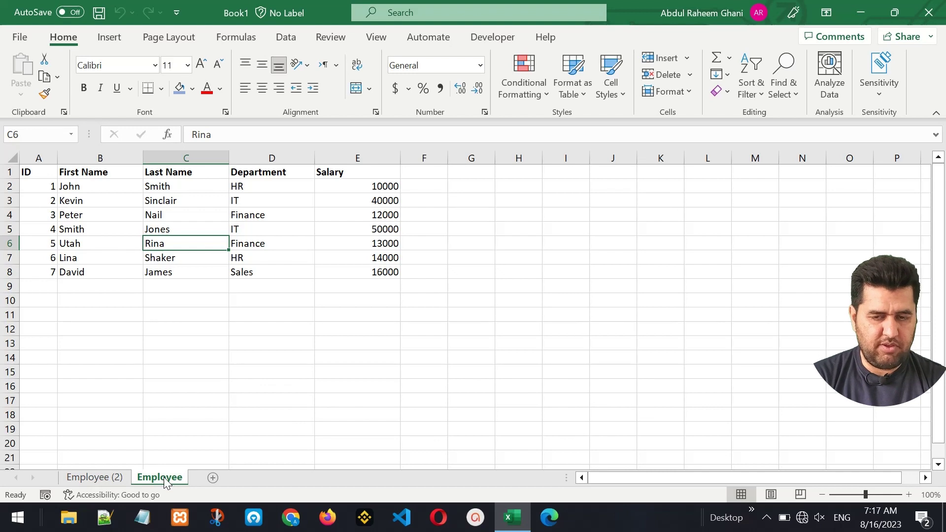
# - Copy the Employee sheet into a new workbook and close that workbook without saving it
pyautogui.click(230, 309)
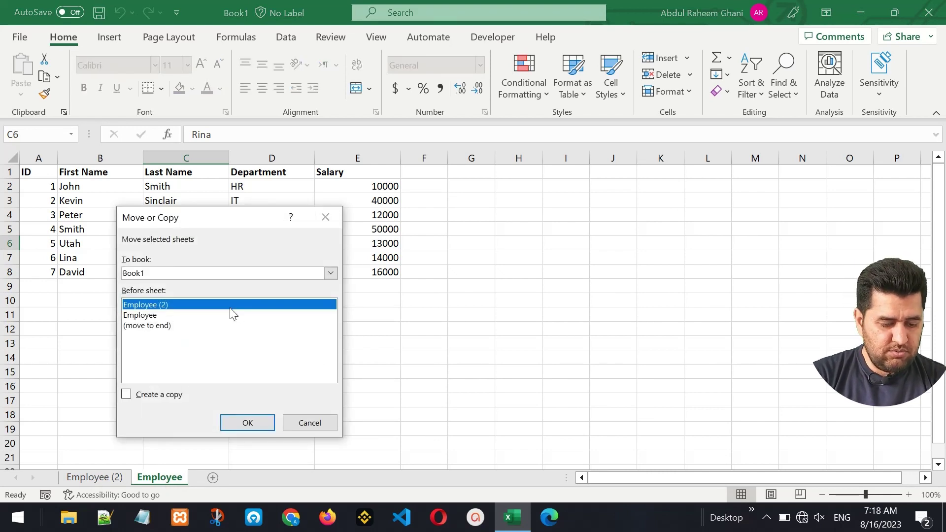
pyautogui.click(154, 397)
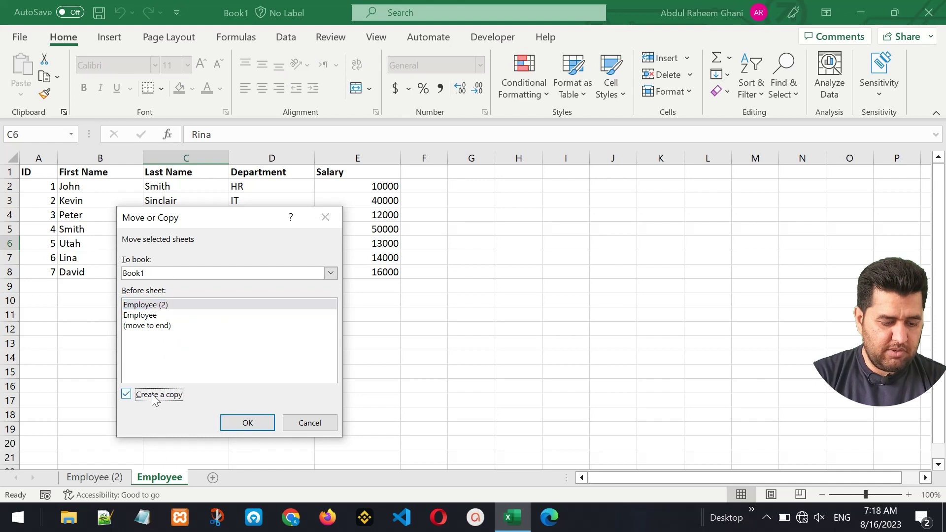
pyautogui.click(213, 273)
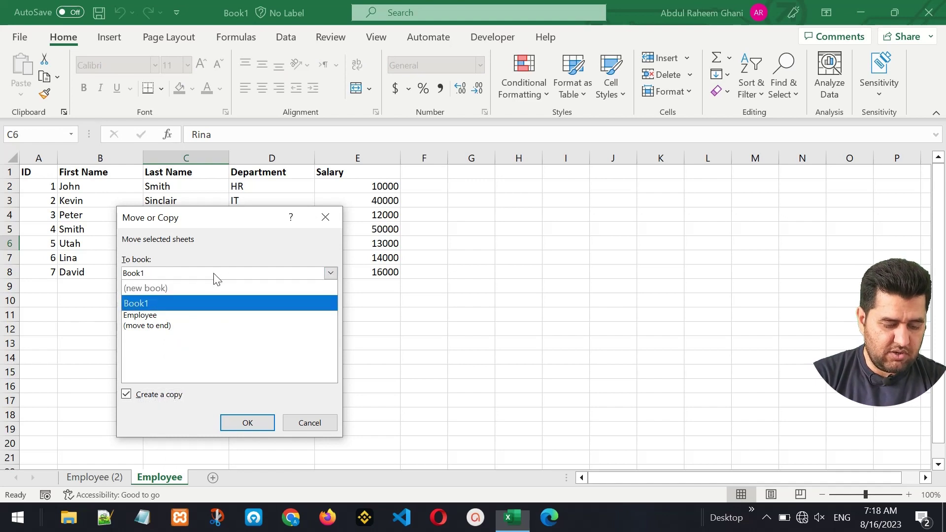
pyautogui.click(171, 286)
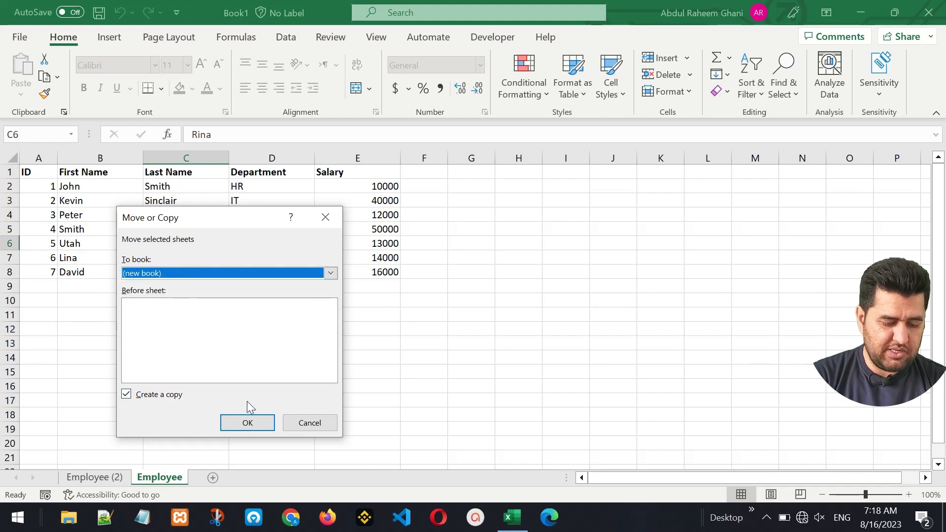
pyautogui.click(255, 421)
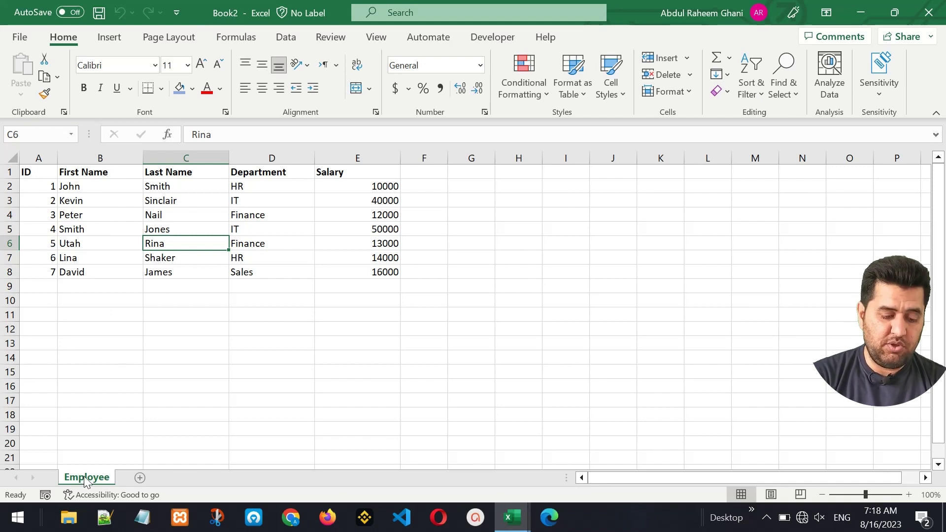
pyautogui.click(932, 15)
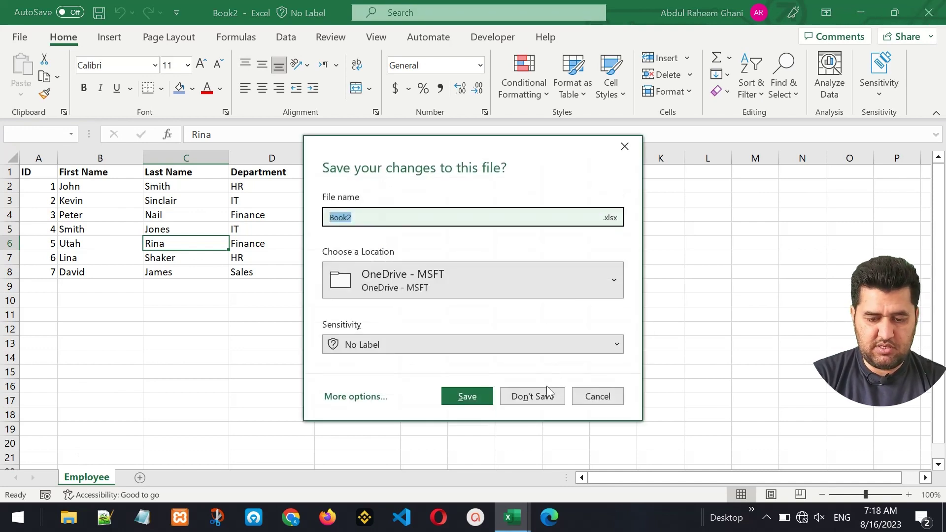
pyautogui.click(545, 395)
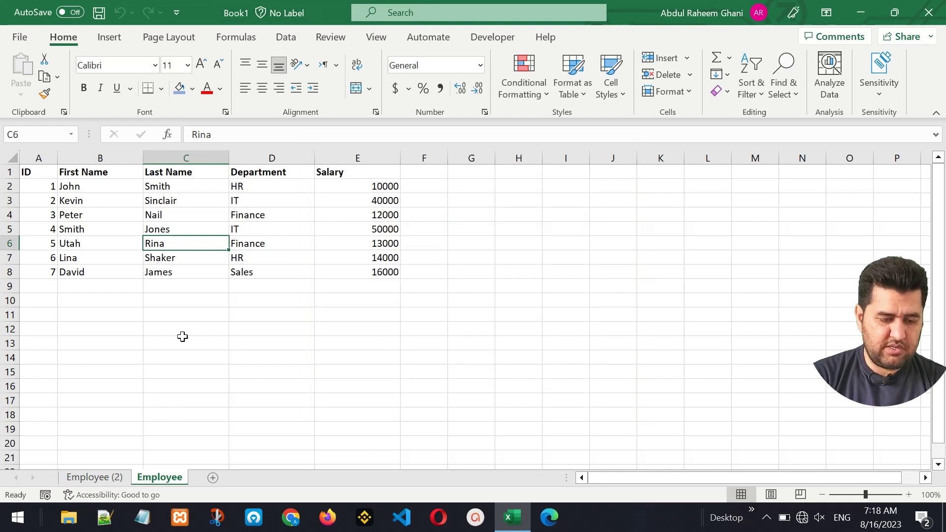
# - Open the VBA code of the Employee sheet and add a Worksheet SelectionChange event procedure
pyautogui.rightClick(153, 476)
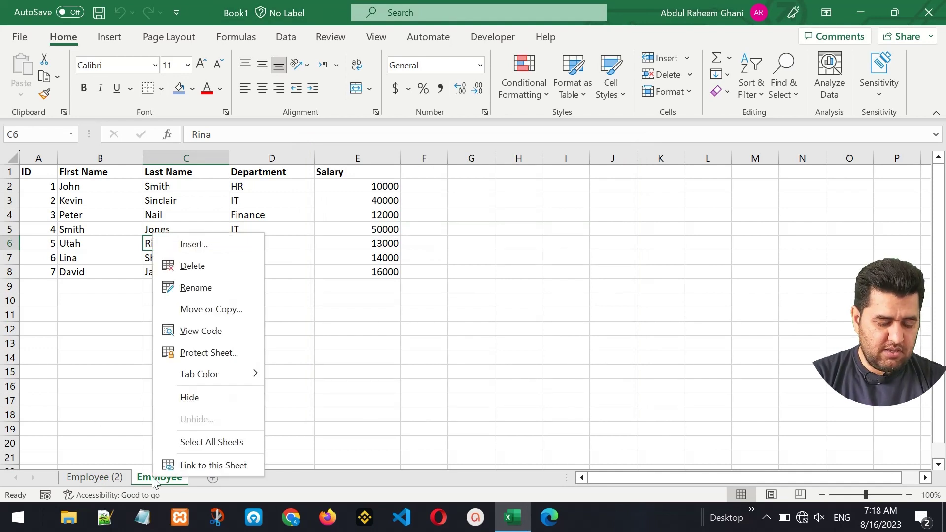
pyautogui.click(206, 333)
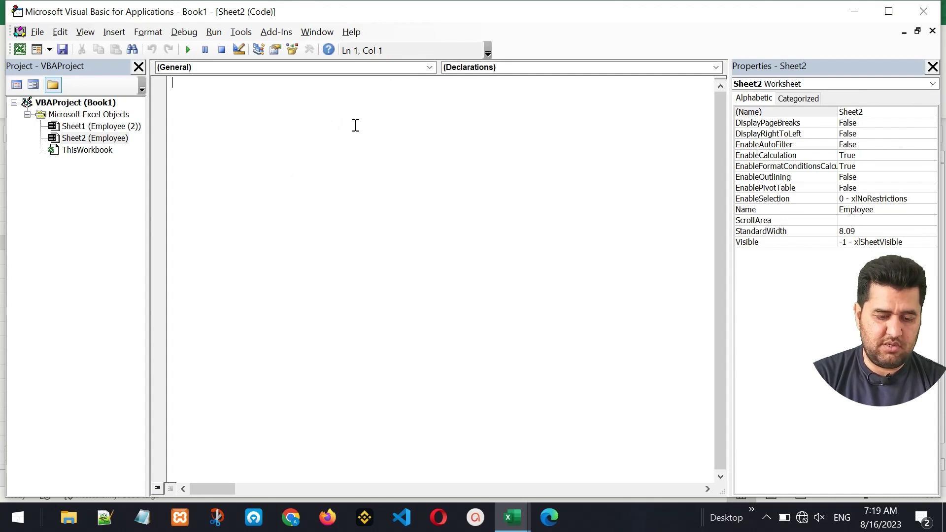
pyautogui.click(430, 69)
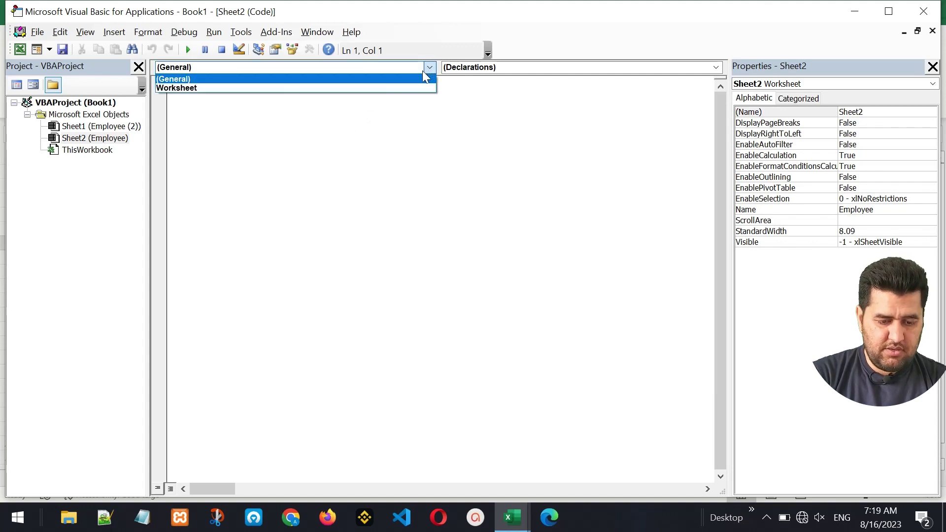
pyautogui.click(389, 90)
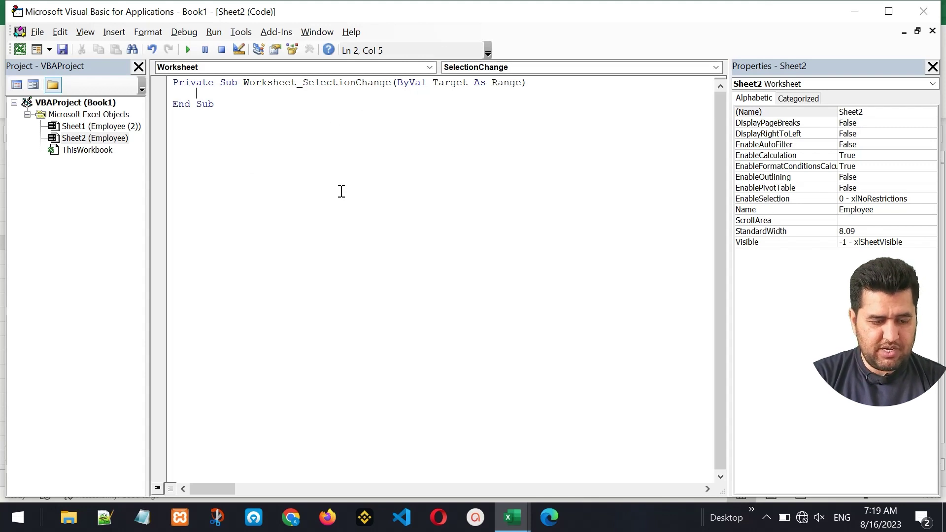
# - Write the line Cells.Columns.AutoFit inside the SelectionChange procedure and return to the worksheet
pyautogui.write('Cells')
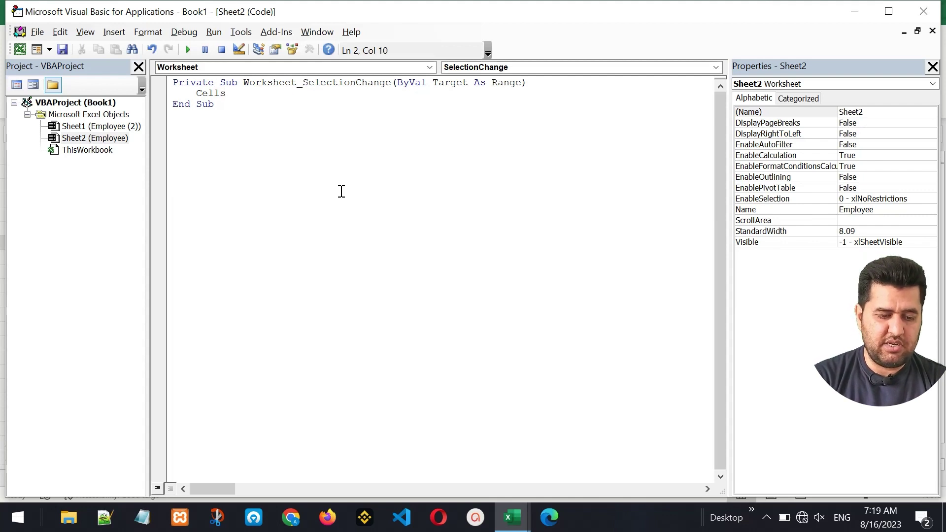
pyautogui.write('.')
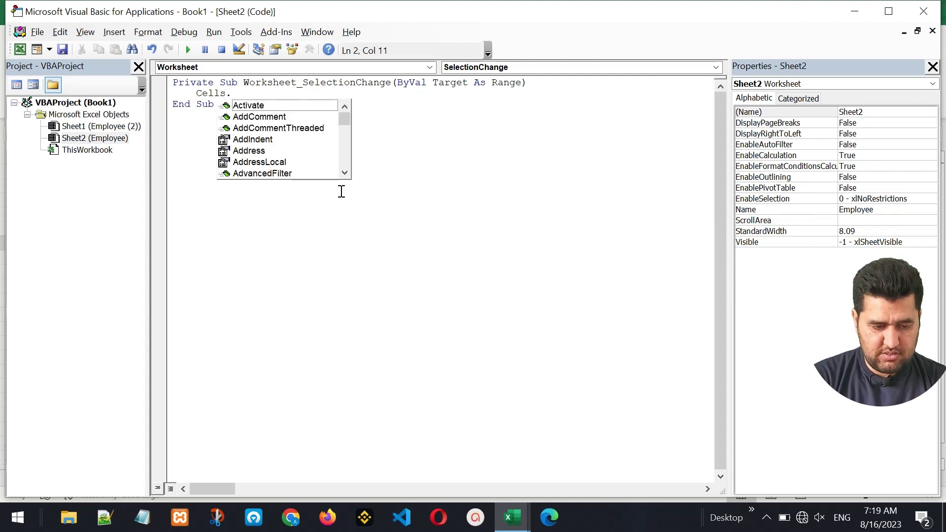
pyautogui.write('Columns.Auto')
pyautogui.press('Down')
pyautogui.press('Down')
pyautogui.press('Down')
pyautogui.press('Return')
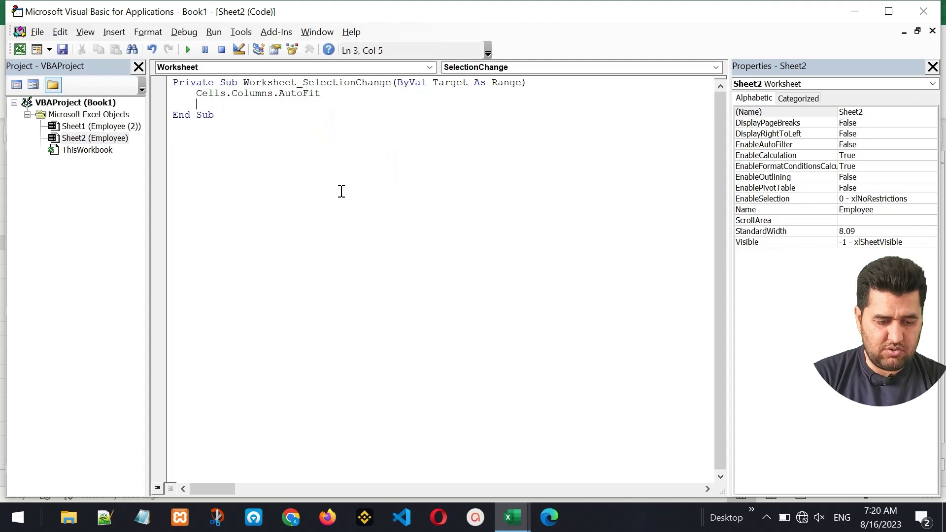
pyautogui.hotkey('alt', 'F11')
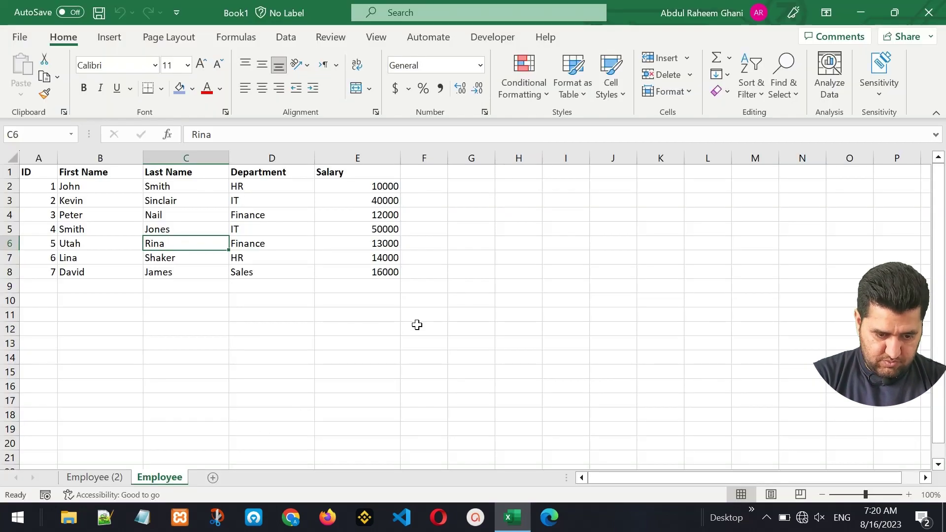
# - Test the column autofit code by entering Employee Name in H1 and Min in J1 of the Employee sheet
pyautogui.click(513, 170)
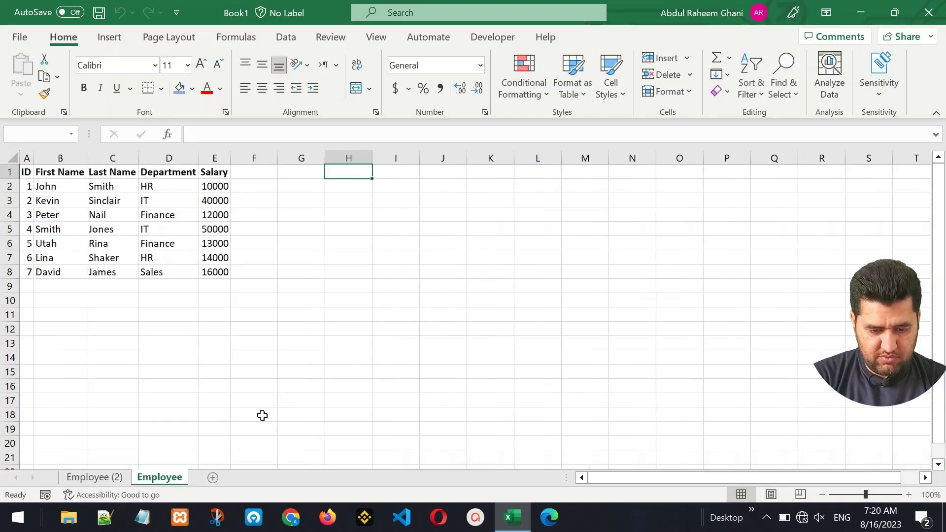
pyautogui.write('Employee Name')
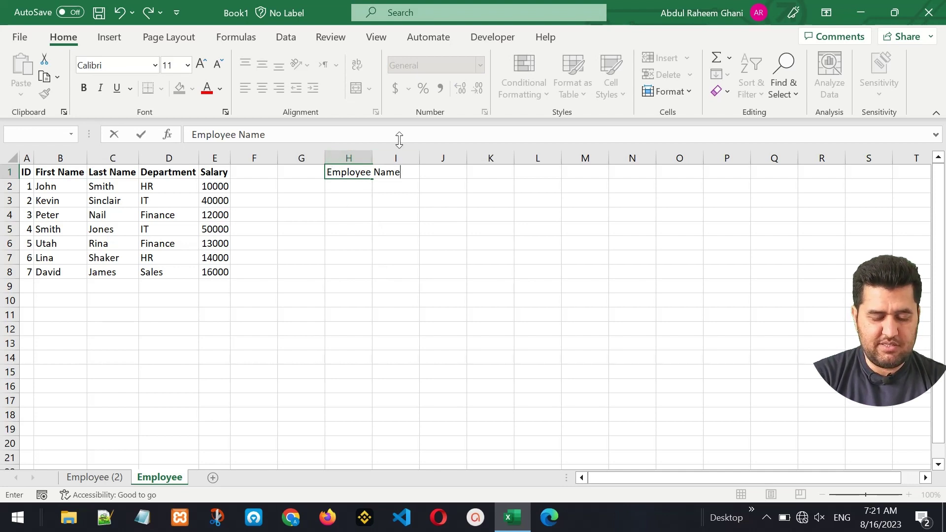
pyautogui.press('Return')
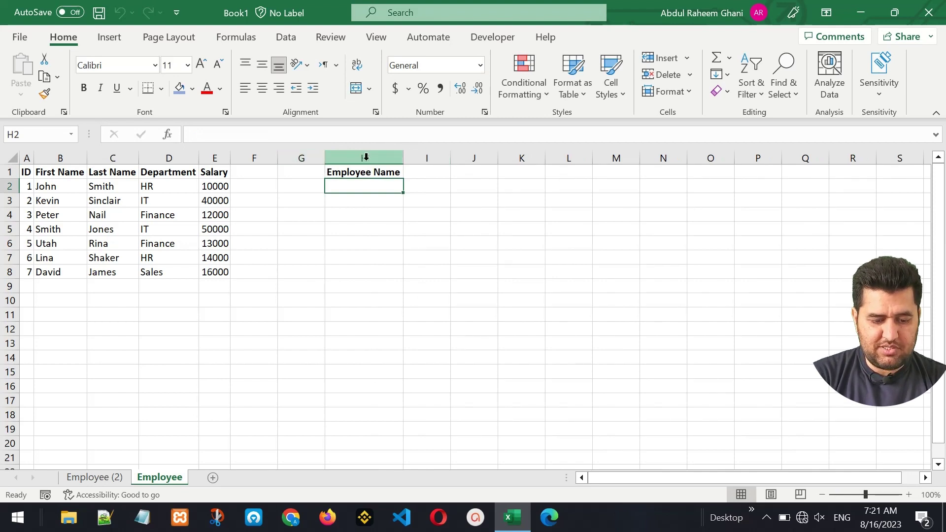
pyautogui.click(469, 172)
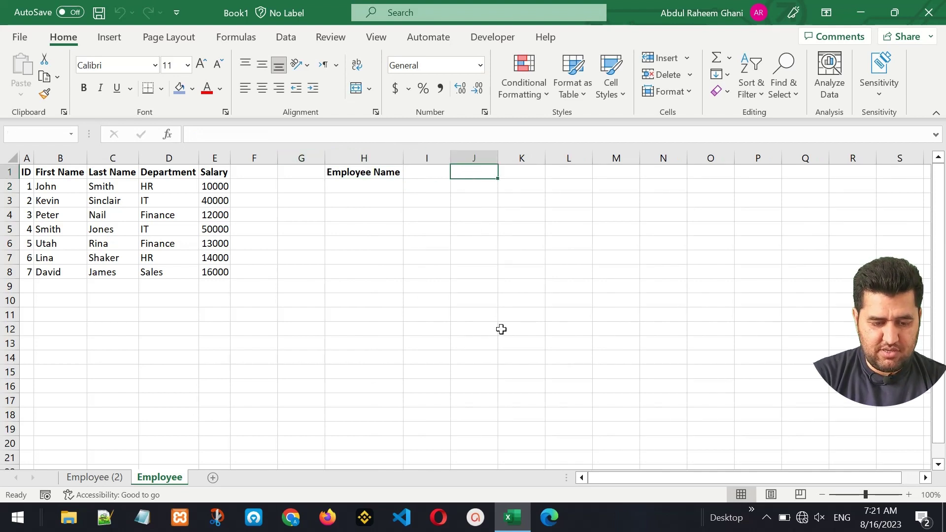
pyautogui.write('Min')
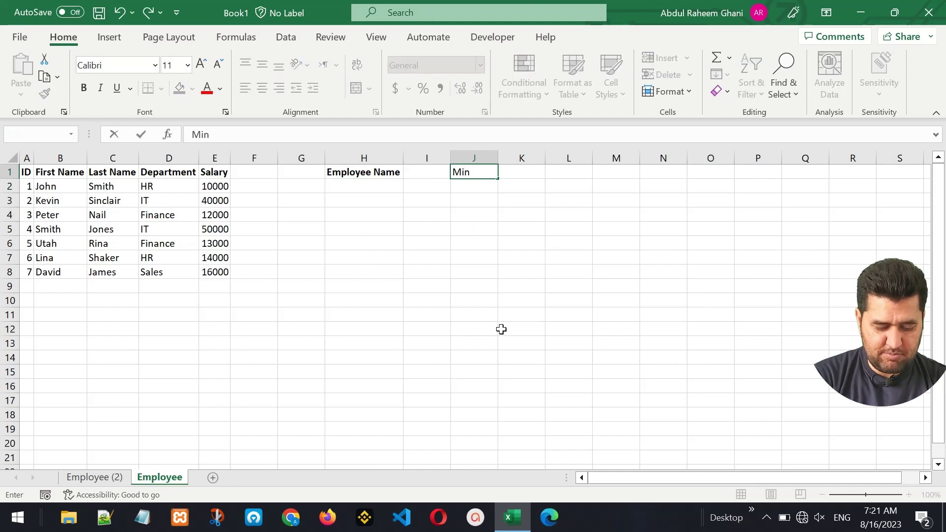
pyautogui.press('Return')
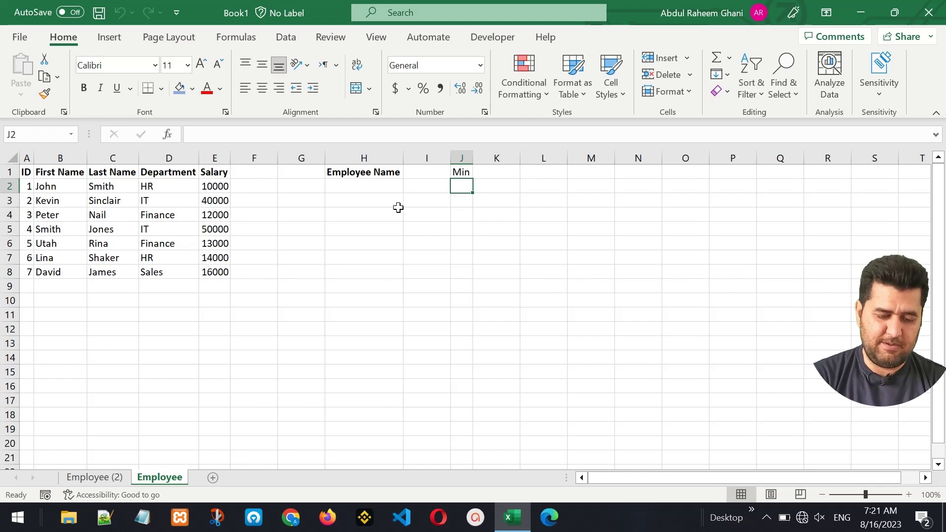
# - Set the Employee sheet's tab color to a dark green theme color and switch sheets to check it
pyautogui.rightClick(153, 477)
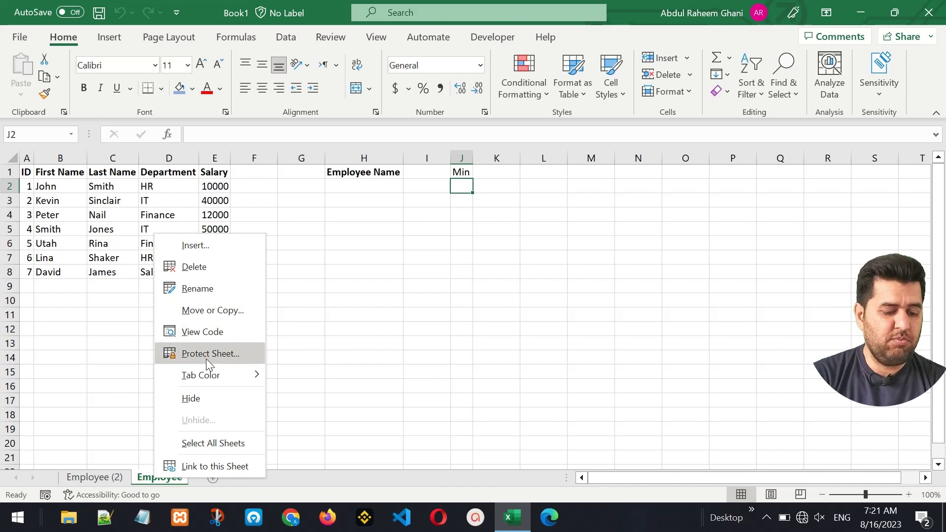
pyautogui.moveTo(243, 378)
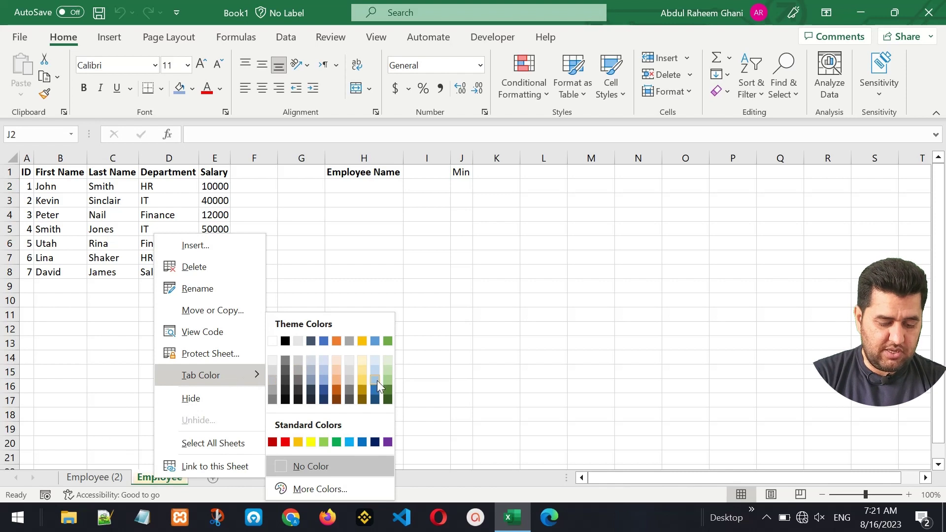
pyautogui.click(387, 391)
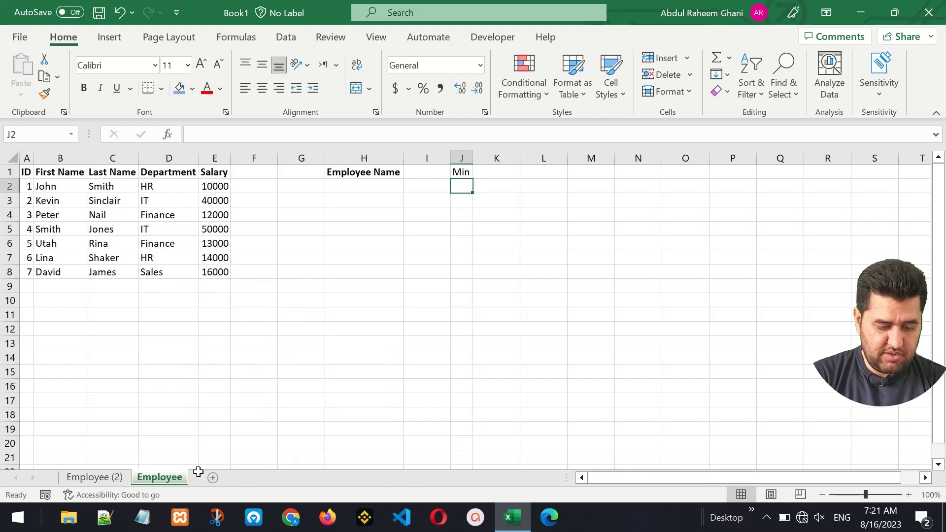
pyautogui.click(102, 477)
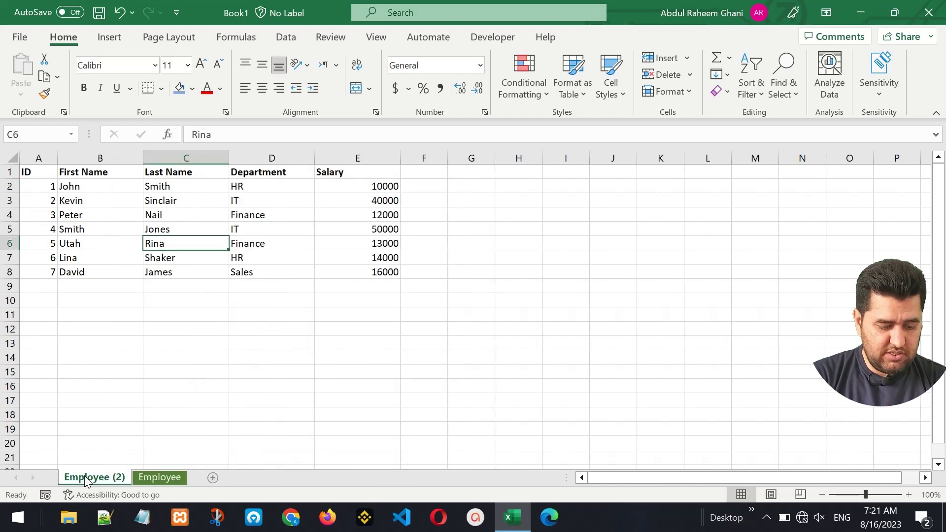
pyautogui.click(158, 477)
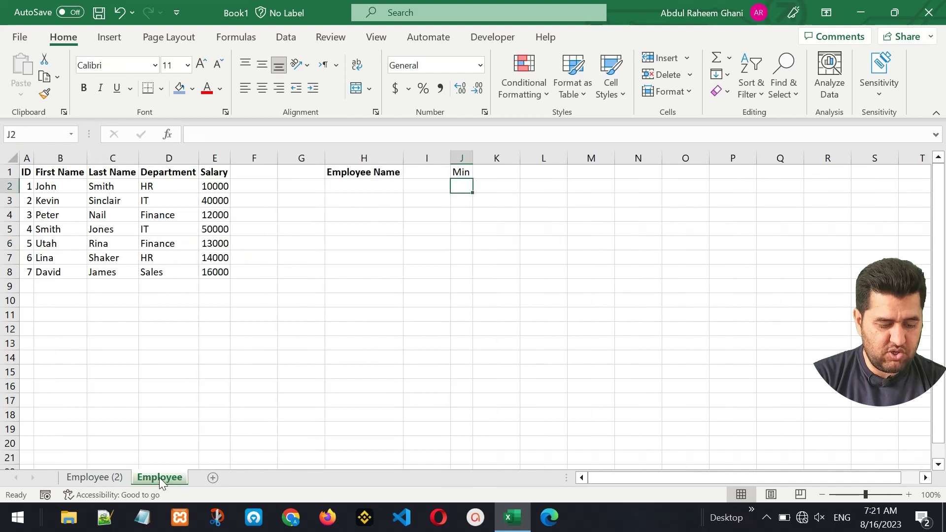
# - Hide the Employee sheet and unhide it again
pyautogui.rightClick(159, 477)
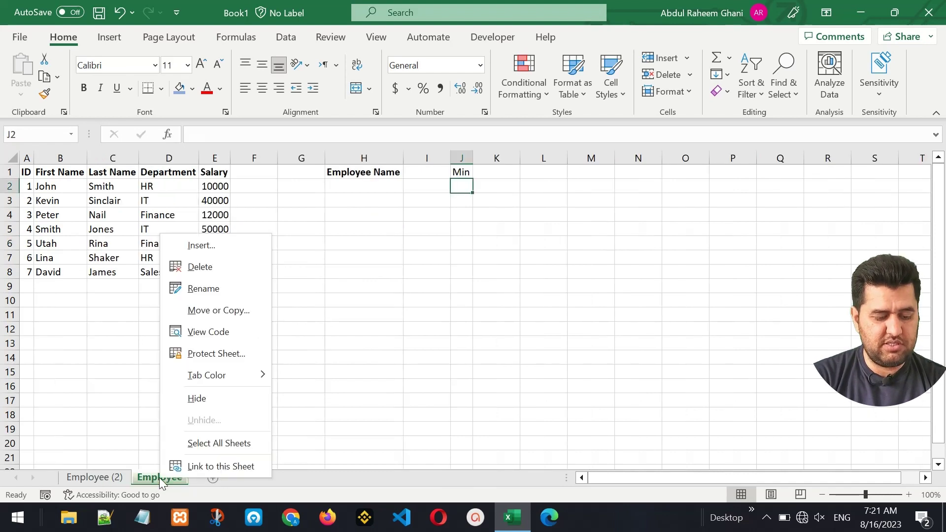
pyautogui.click(218, 397)
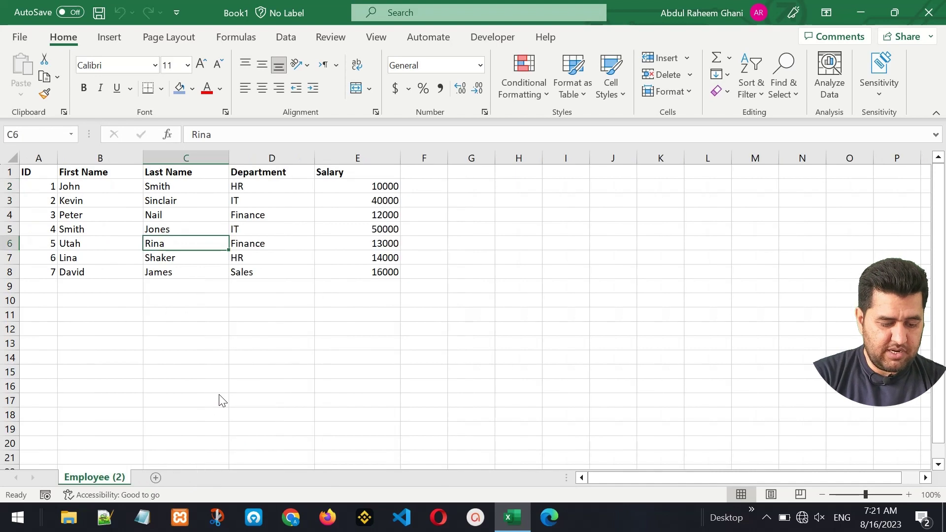
pyautogui.rightClick(87, 477)
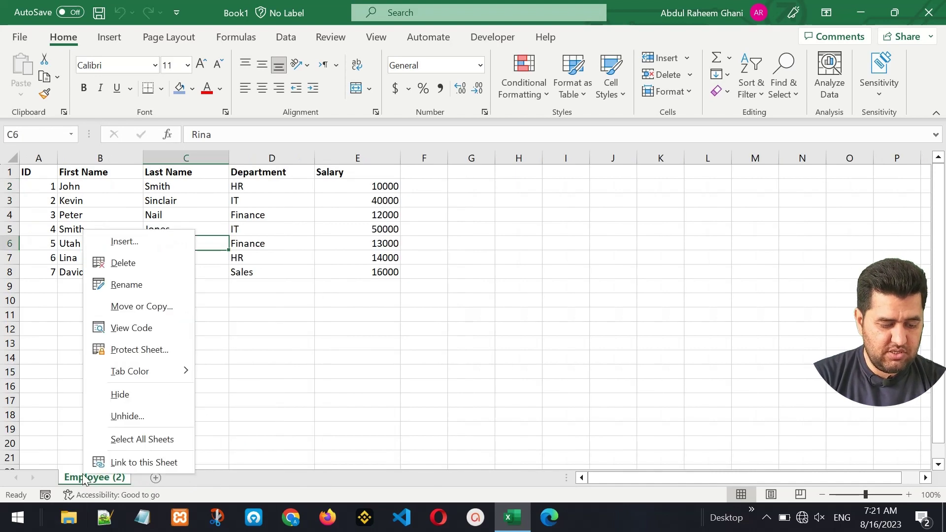
pyautogui.click(143, 417)
pyautogui.click(166, 469)
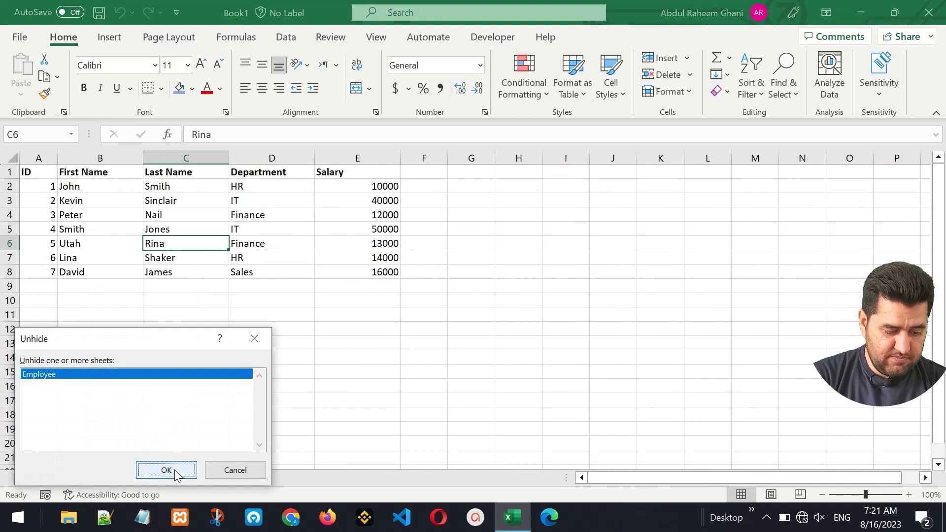
# - Select all sheets as a group, ungroup them and return to the Employee sheet
pyautogui.rightClick(157, 475)
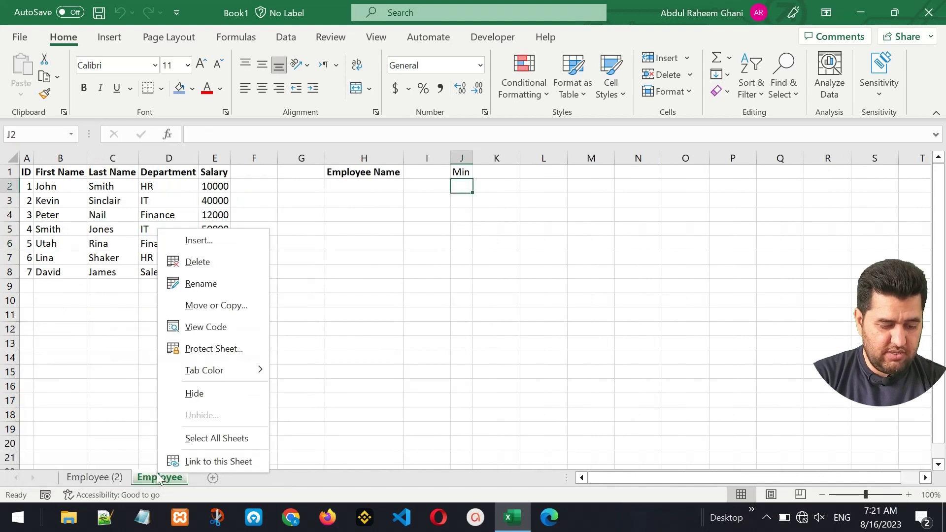
pyautogui.click(203, 437)
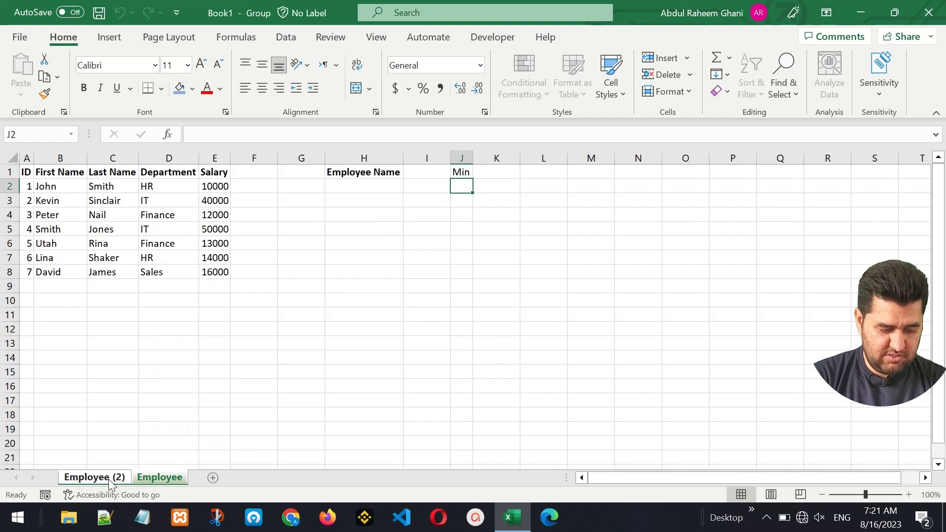
pyautogui.click(169, 443)
pyautogui.click(159, 476)
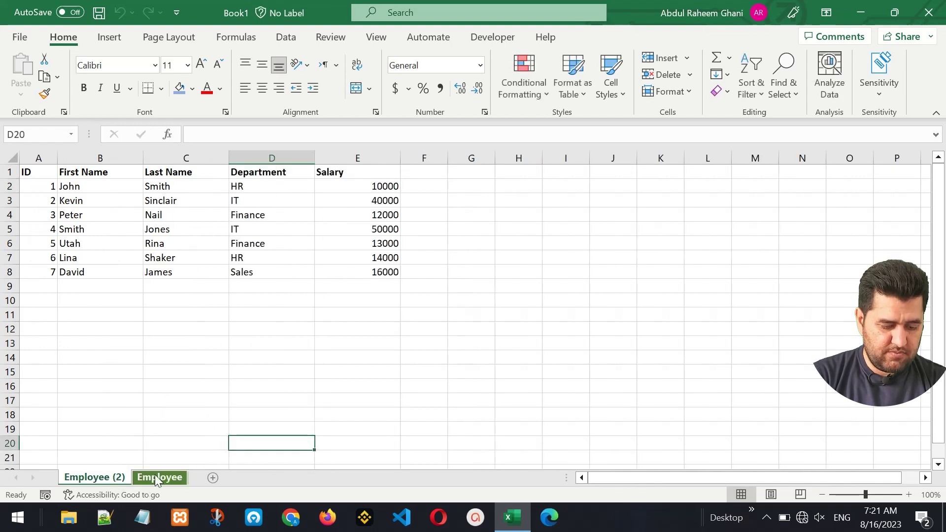
# - Try to get a link to the Employee sheet and close the Share dialog without uploading the workbook
pyautogui.rightClick(158, 479)
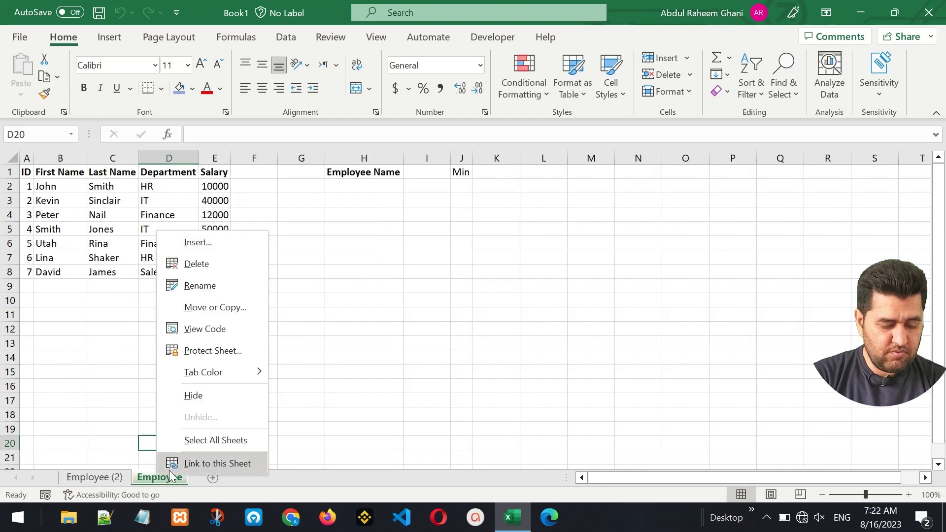
pyautogui.click(200, 462)
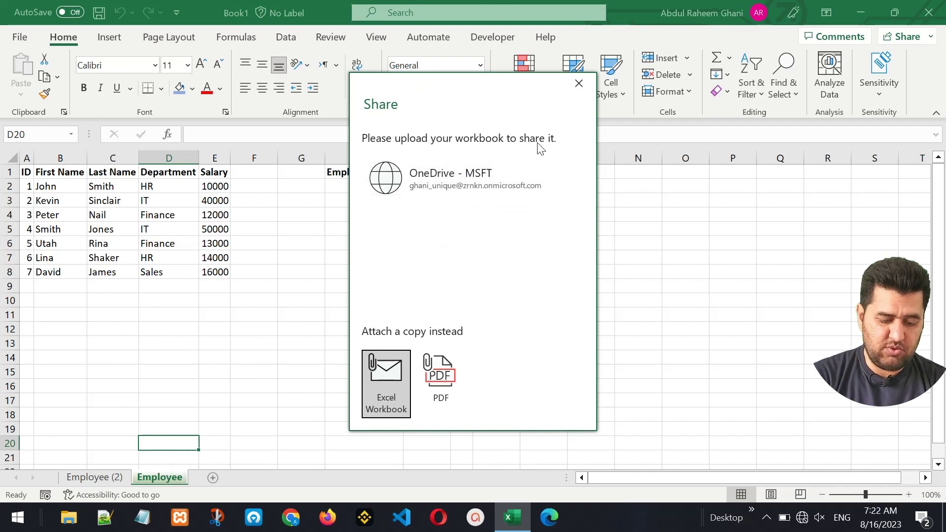
pyautogui.click(581, 83)
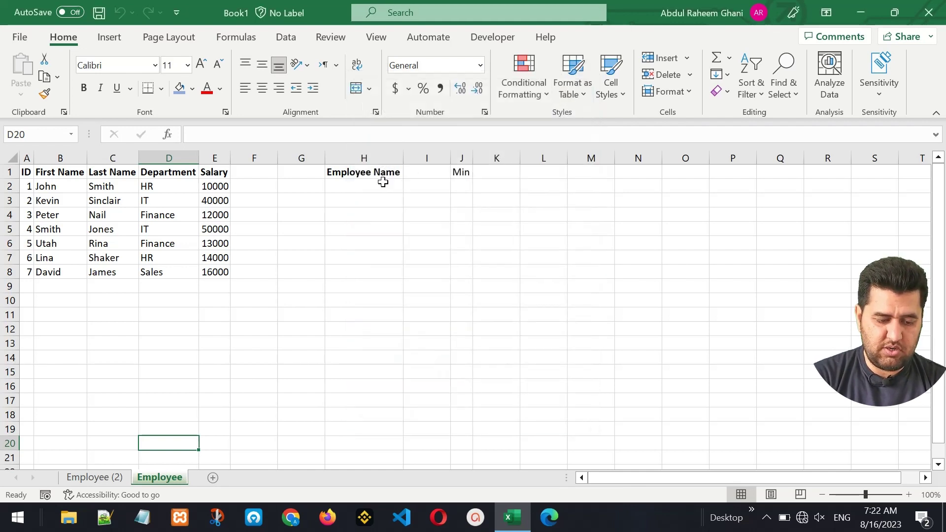
# - Delete the Employee Name column H and the Min column of the Employee sheet
pyautogui.rightClick(364, 156)
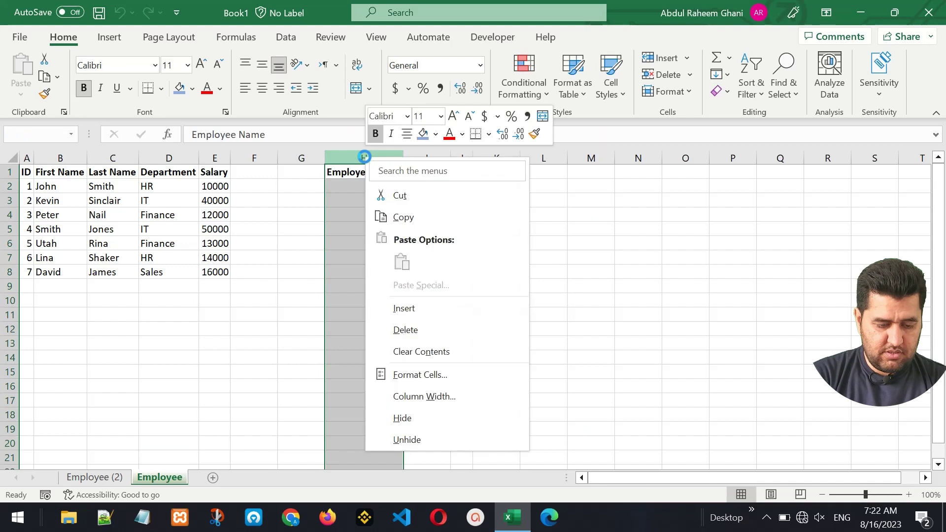
pyautogui.click(403, 332)
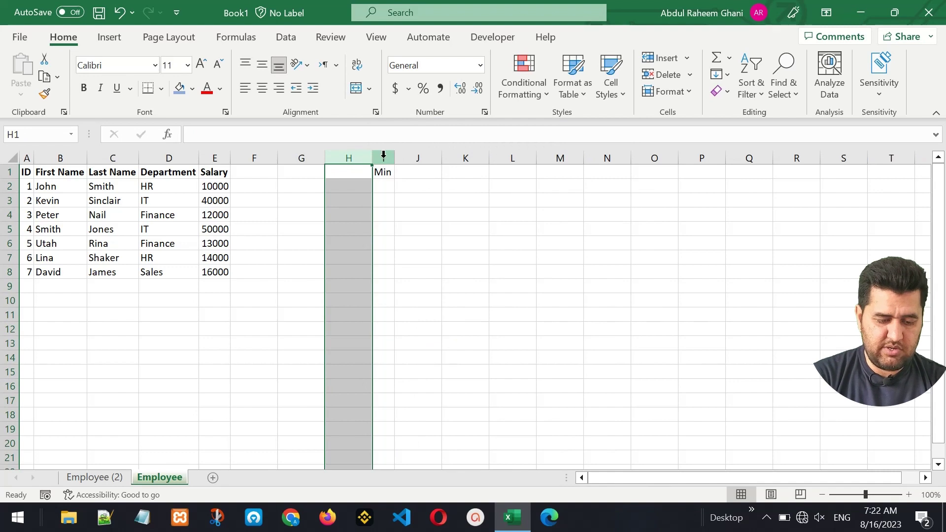
pyautogui.click(384, 156)
pyautogui.rightClick(383, 157)
pyautogui.click(438, 331)
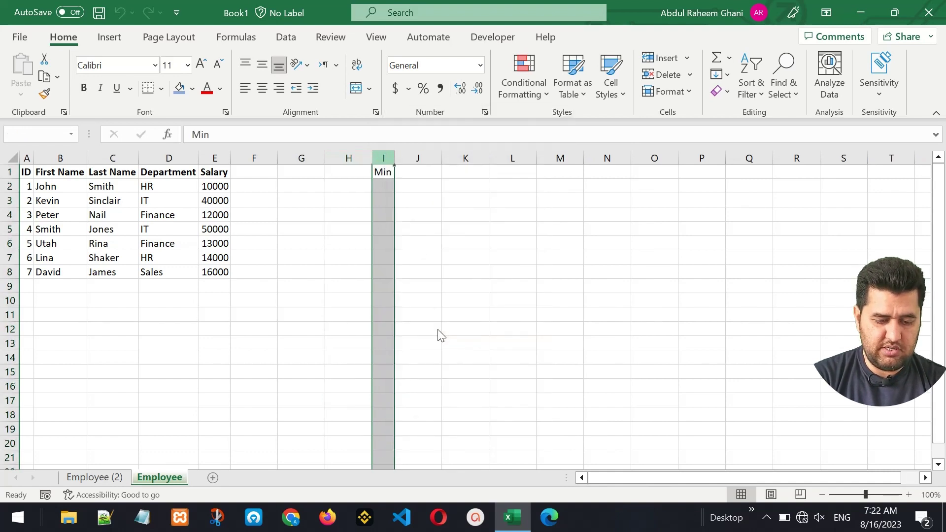
pyautogui.click(50, 199)
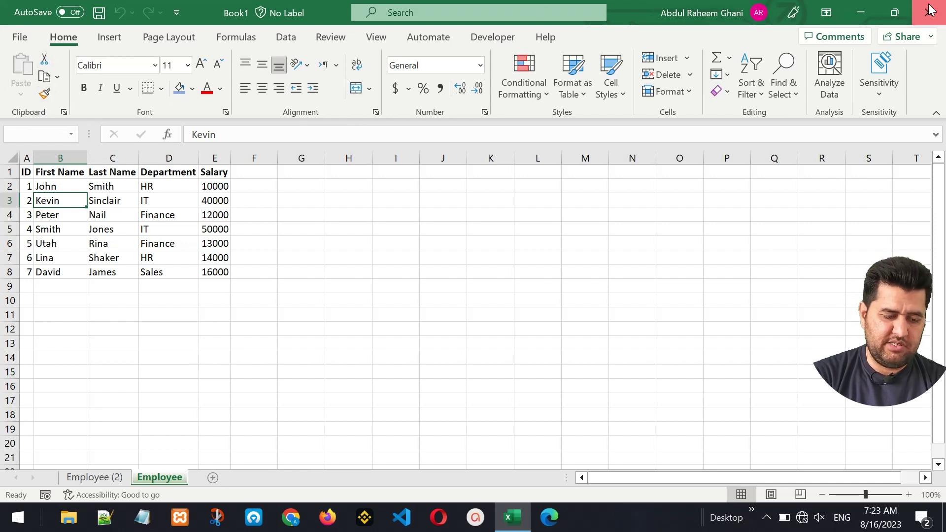
# - Examine the employee salary table on the Home sheet of Week 1.xlsx, going through its column headers from ID to Total
pyautogui.moveTo(25, 172); pyautogui.dragTo(342, 402)
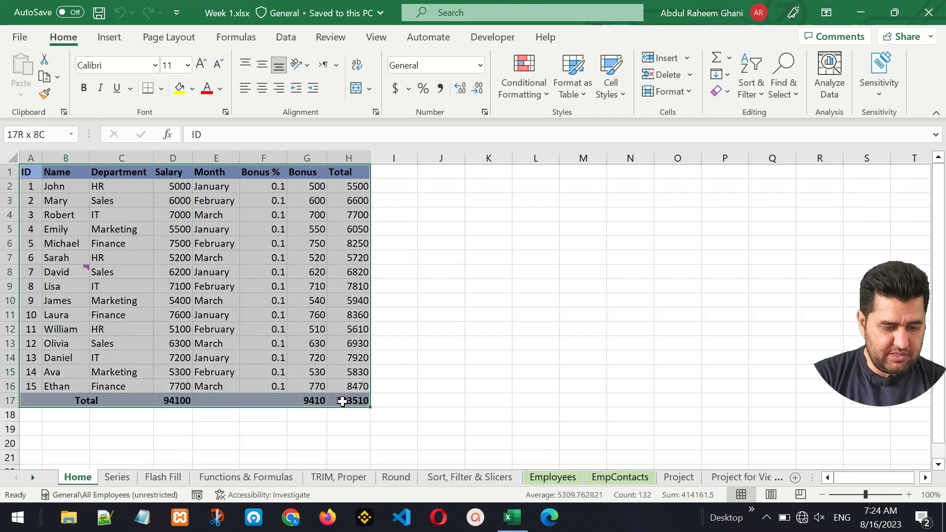
pyautogui.click(158, 233)
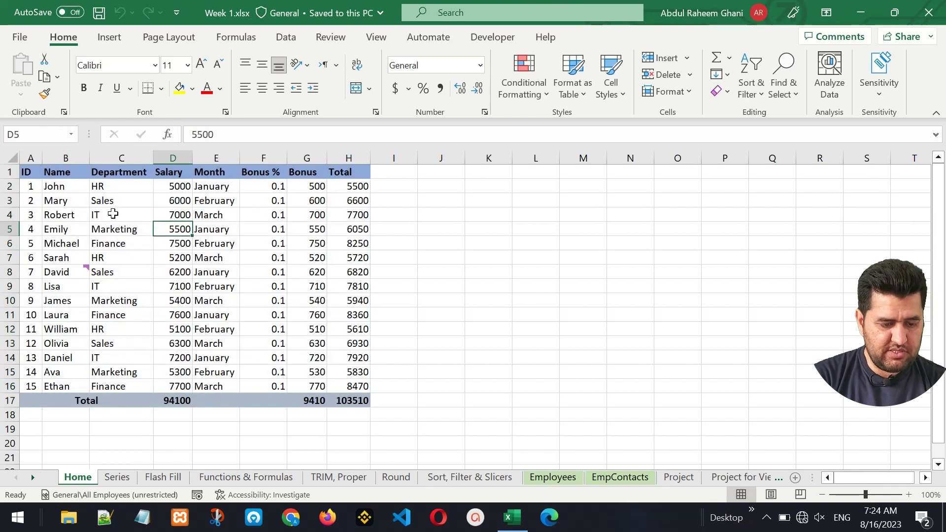
pyautogui.click(29, 172)
pyautogui.click(64, 169)
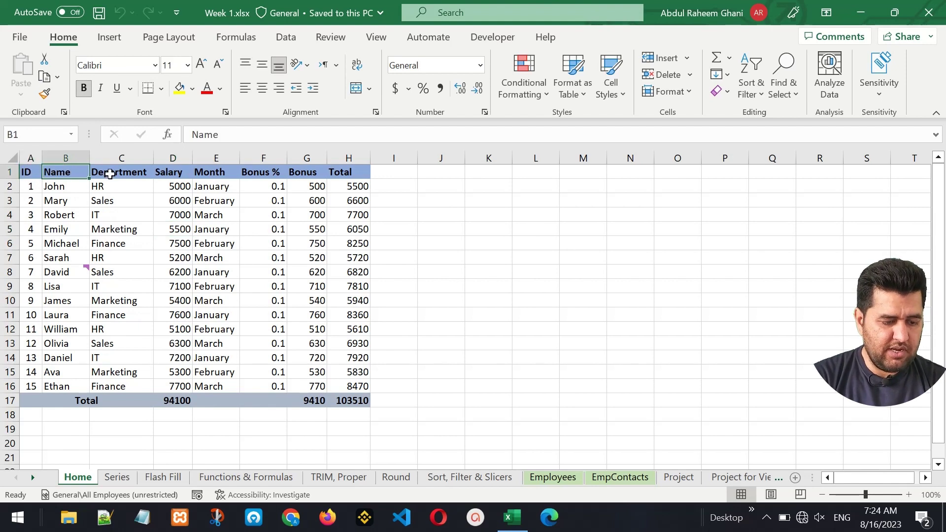
pyautogui.press('Right')
pyautogui.press('Right')
pyautogui.press('Right')
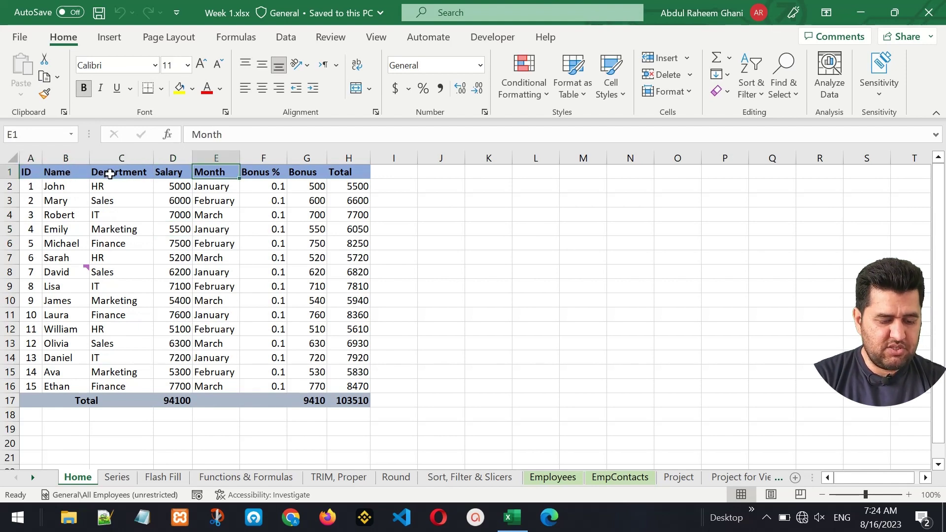
pyautogui.press('Right')
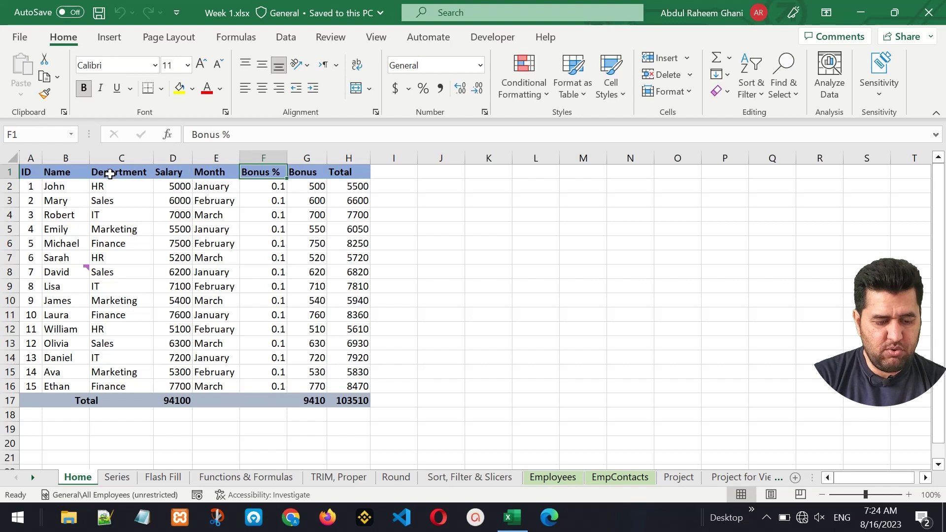
pyautogui.press('Right')
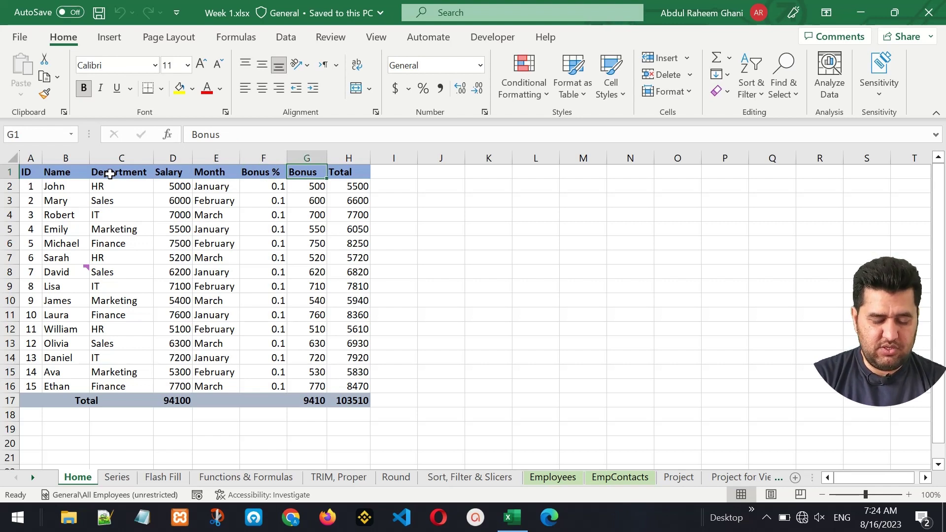
pyautogui.press('Right')
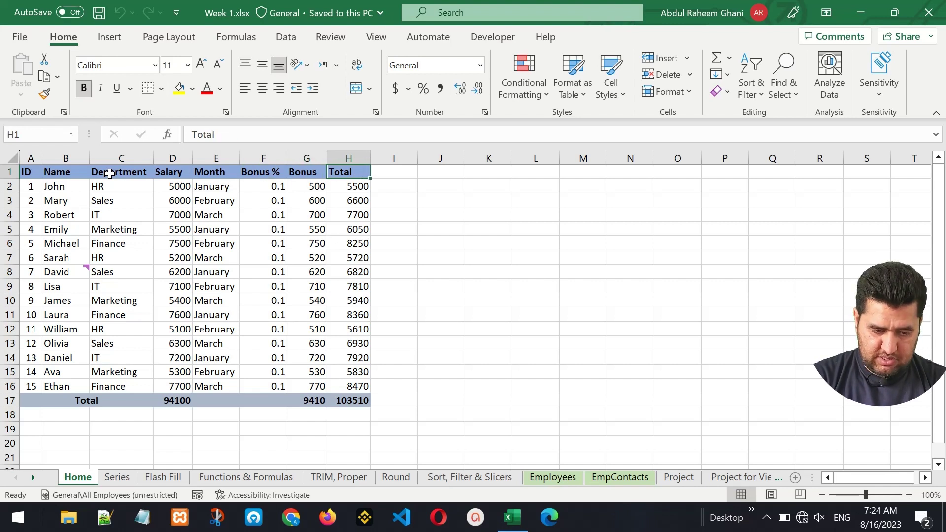
# - Check the Total row of the table and its formulas in the Salary, Bonus and Total columns
pyautogui.click(57, 402)
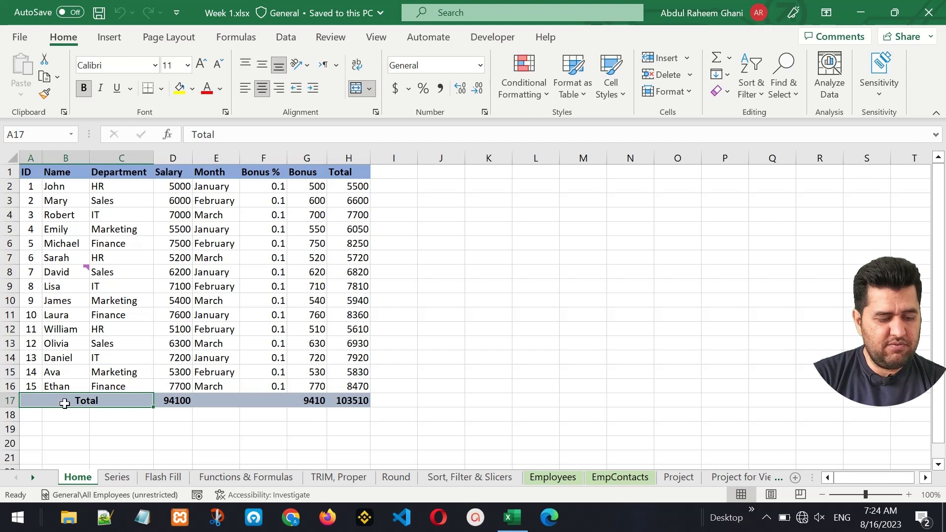
pyautogui.click(178, 400)
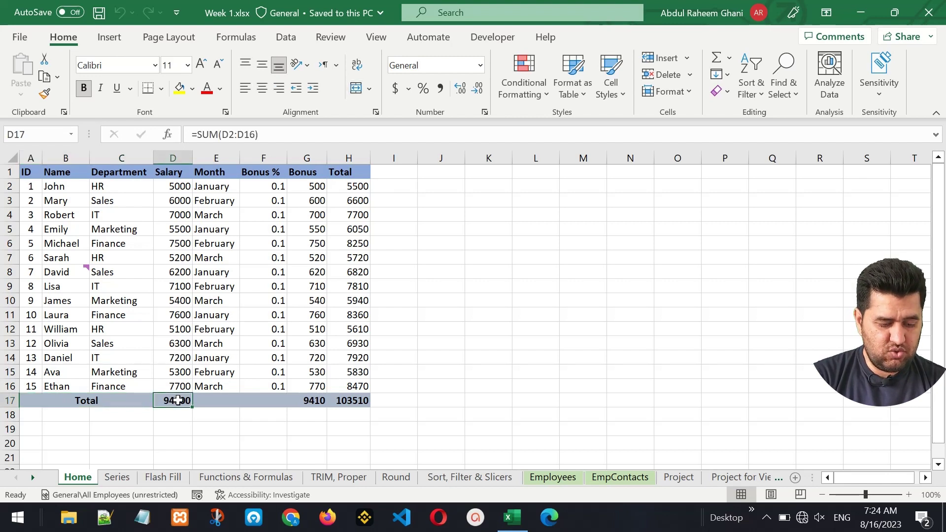
pyautogui.click(302, 400)
pyautogui.click(351, 403)
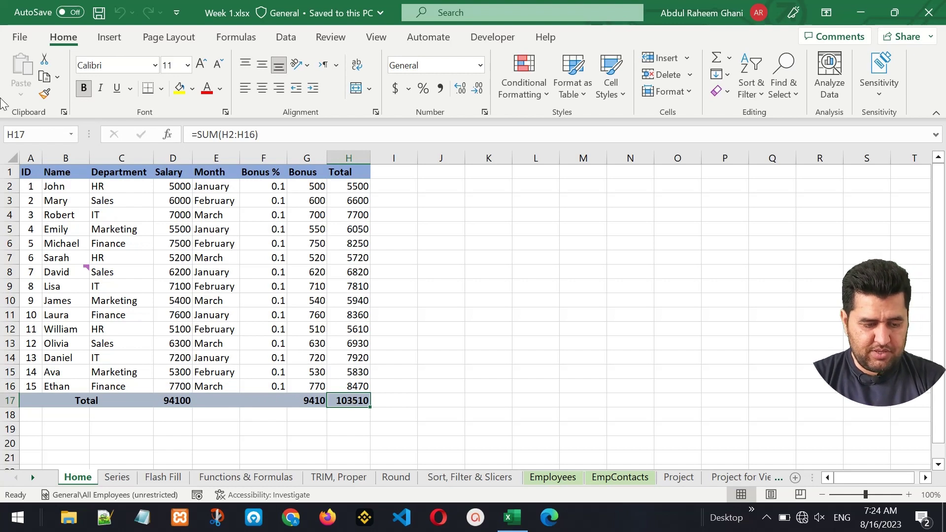
# - Cut the table A1:H17, paste it at J1 and undo the move
pyautogui.click(27, 171)
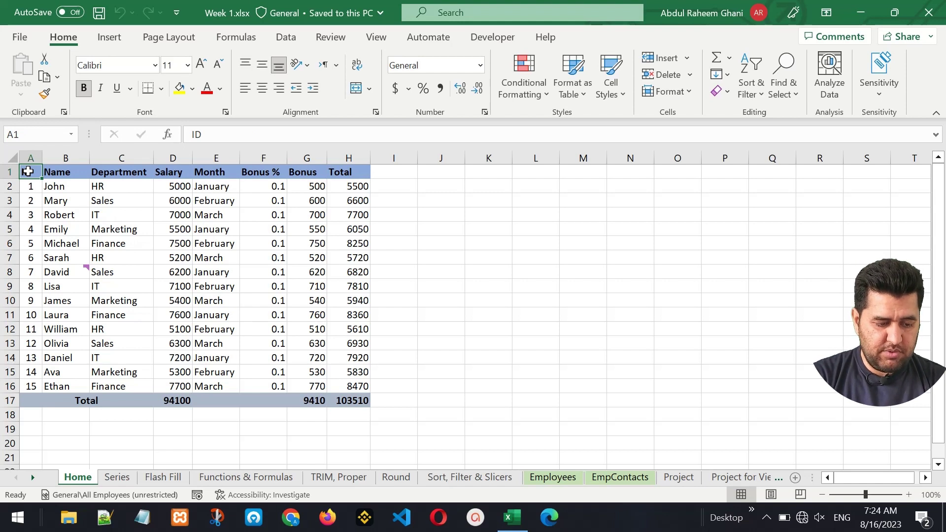
pyautogui.moveTo(27, 171); pyautogui.dragTo(360, 394)
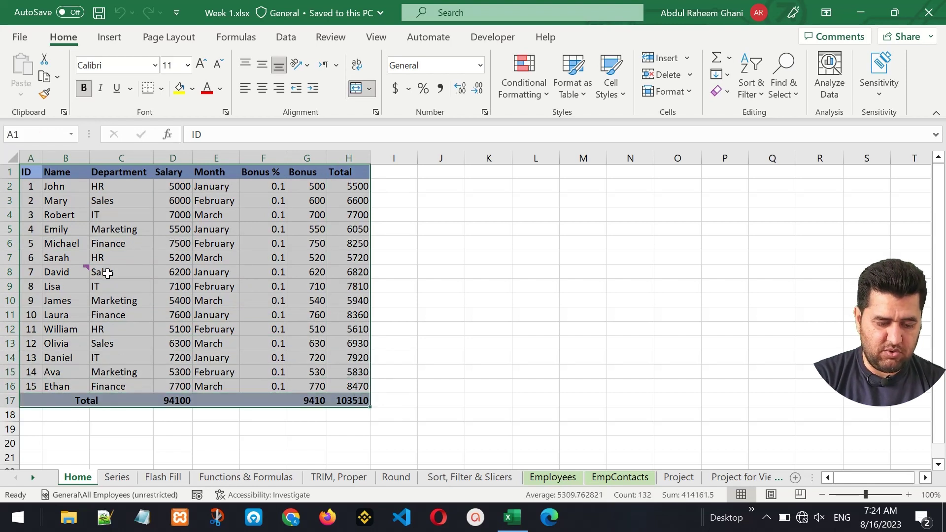
pyautogui.click(44, 58)
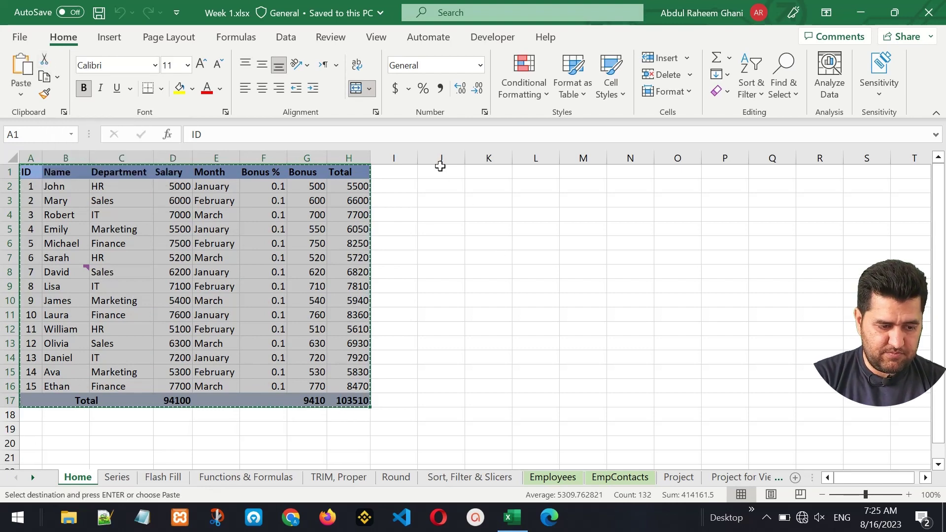
pyautogui.click(440, 170)
pyautogui.rightClick(441, 171)
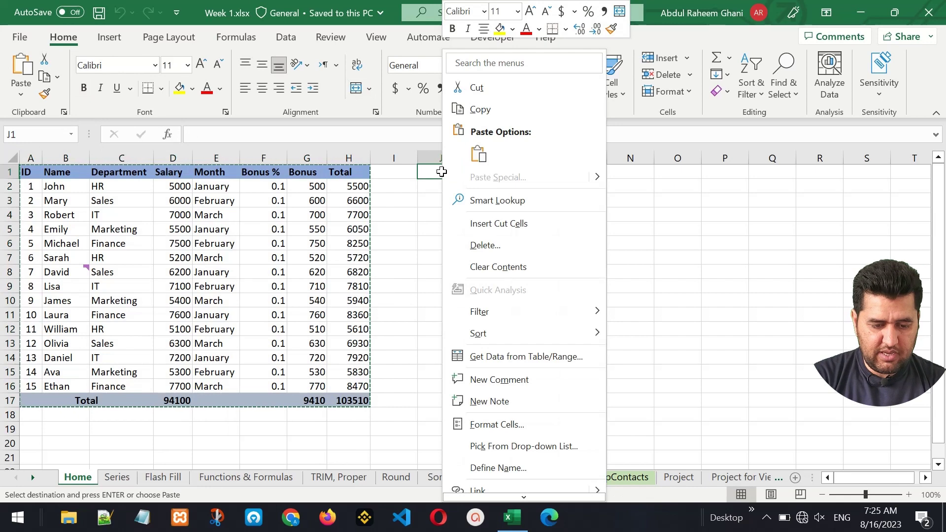
pyautogui.click(479, 153)
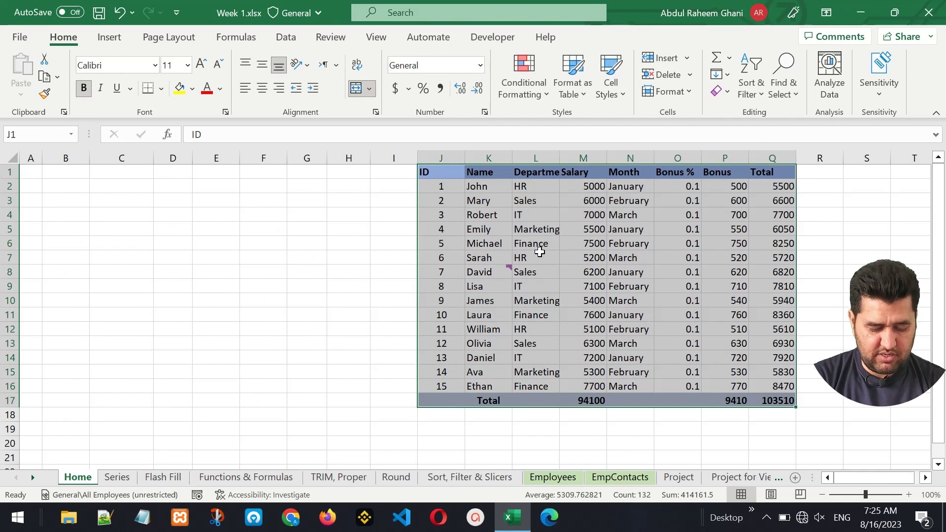
pyautogui.hotkey('ctrl', 'z')
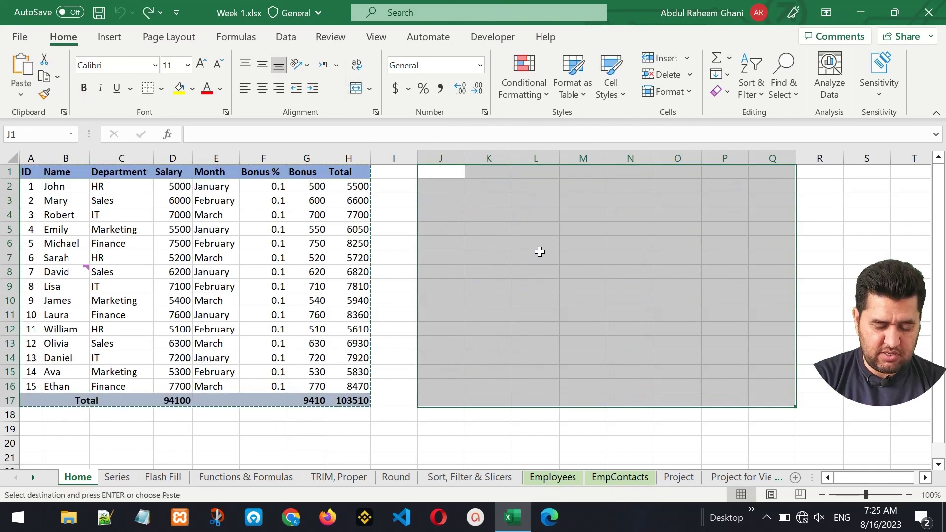
pyautogui.click(195, 216)
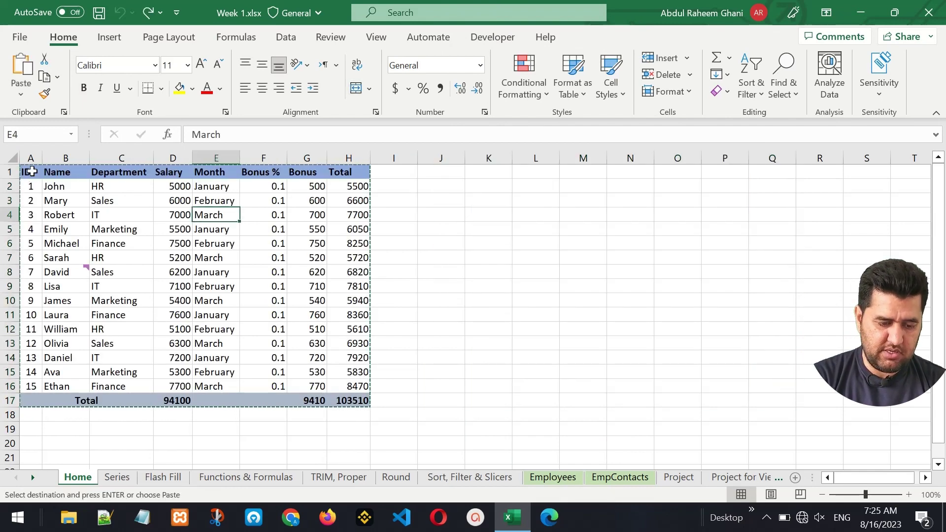
# - Copy the table A1:H17 on the Home sheet and paste it at J1 with the normal Paste option
pyautogui.moveTo(31, 171); pyautogui.dragTo(348, 394)
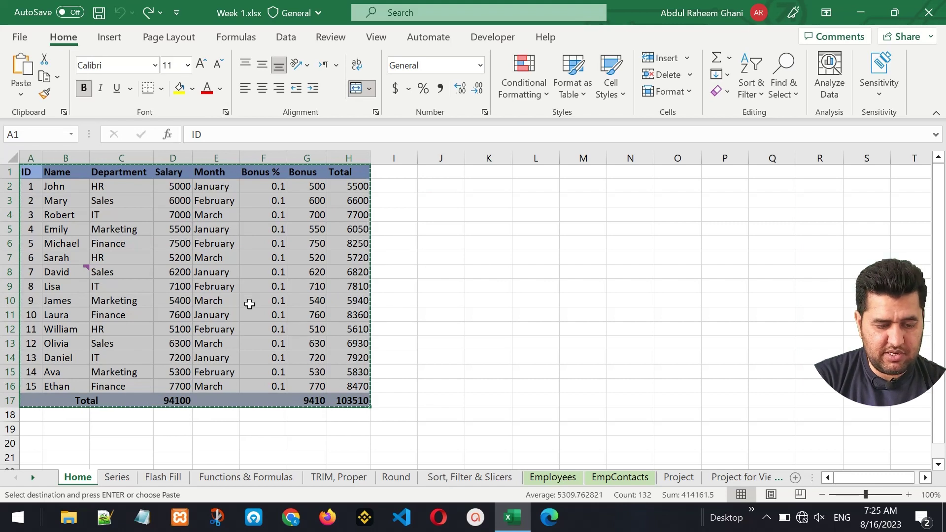
pyautogui.click(57, 77)
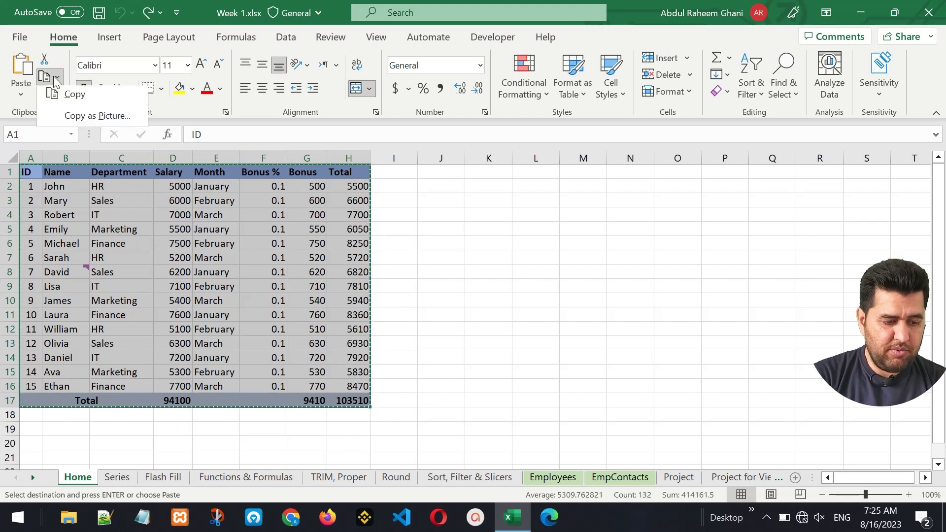
pyautogui.click(82, 99)
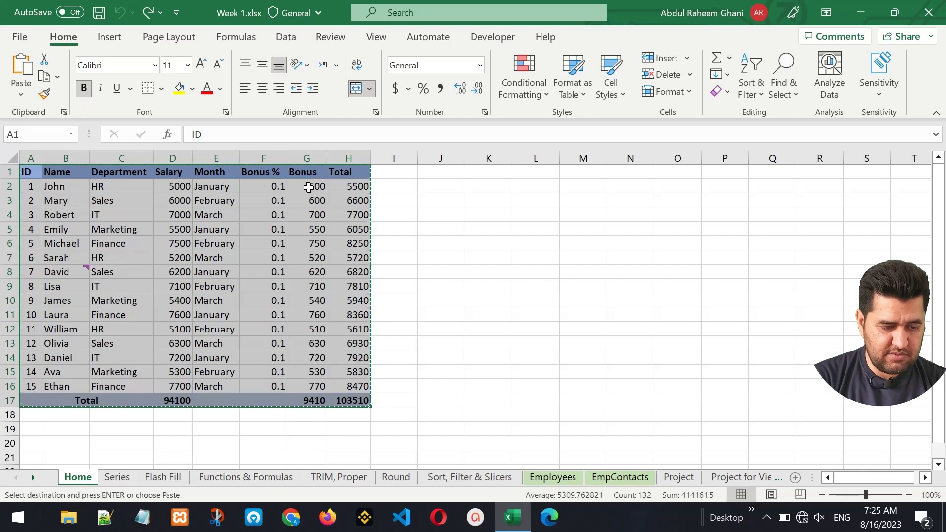
pyautogui.click(443, 172)
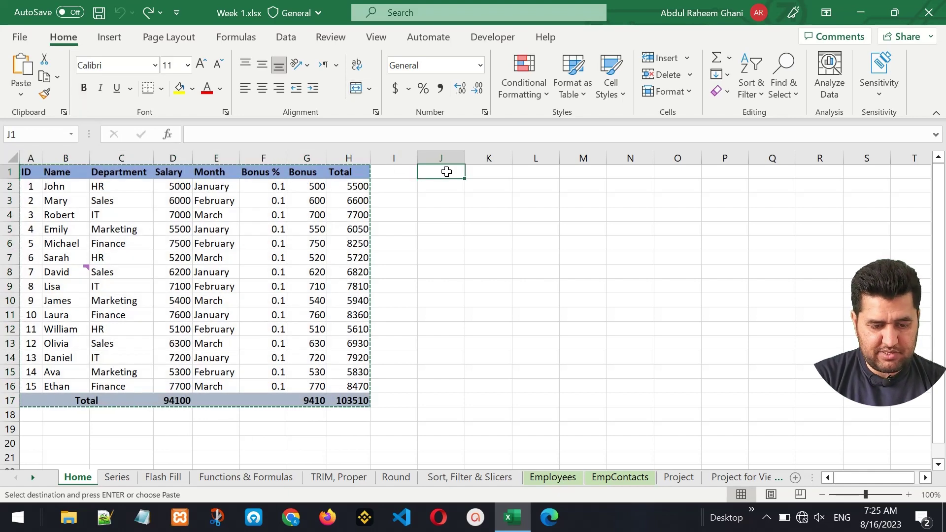
pyautogui.rightClick(446, 171)
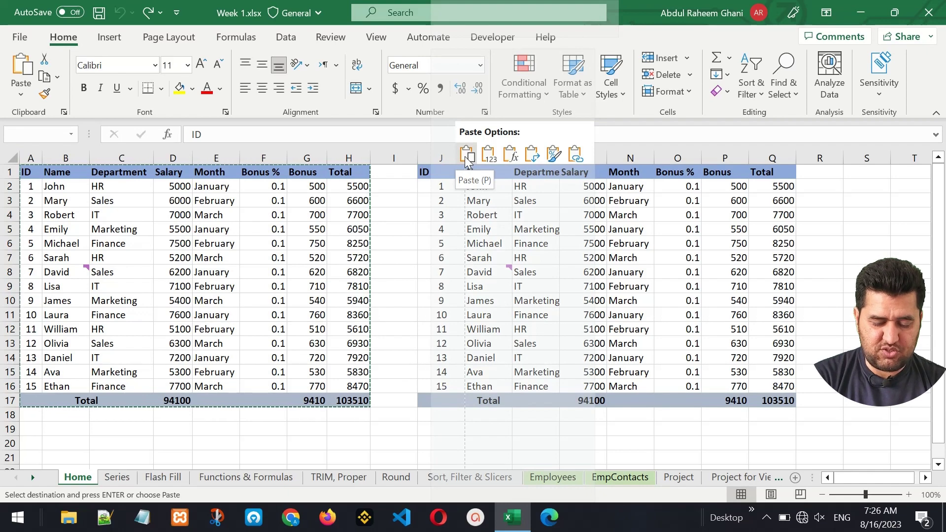
pyautogui.click(467, 155)
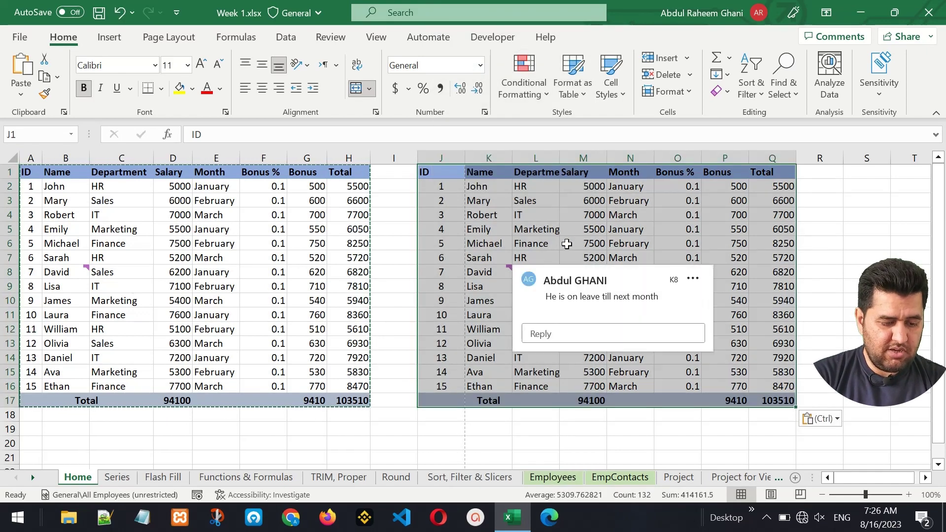
# - Check the pasted table's comment in K8 and the formulas in Q2 and P2, and undo the paste
pyautogui.click(566, 243)
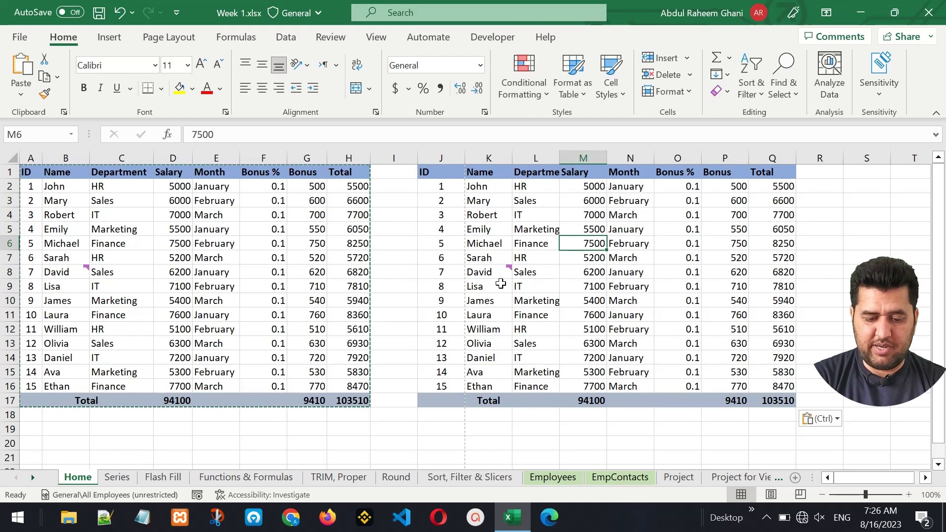
pyautogui.moveTo(496, 271)
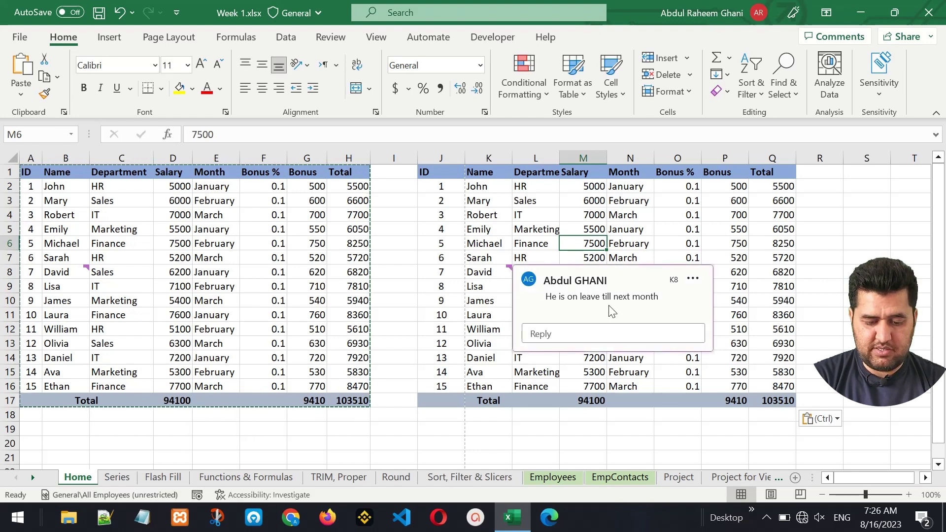
pyautogui.click(779, 187)
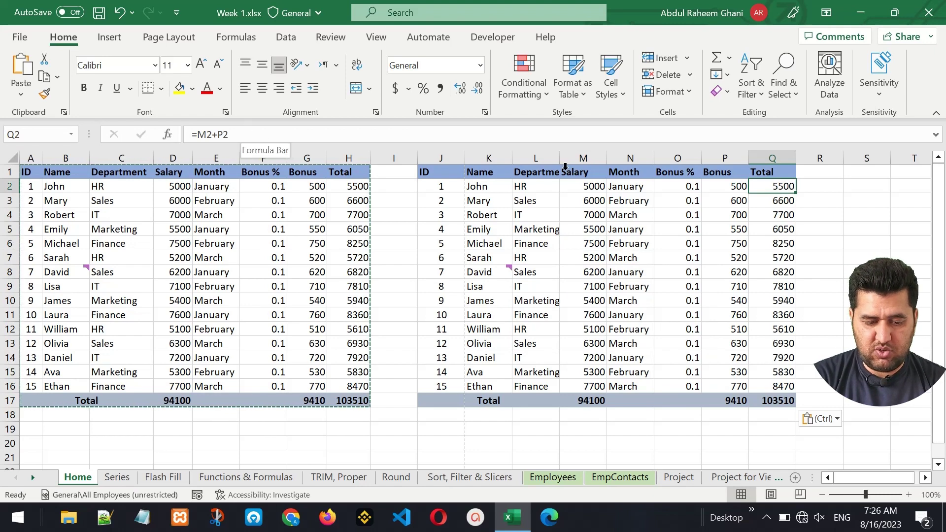
pyautogui.click(680, 186)
pyautogui.press('Right')
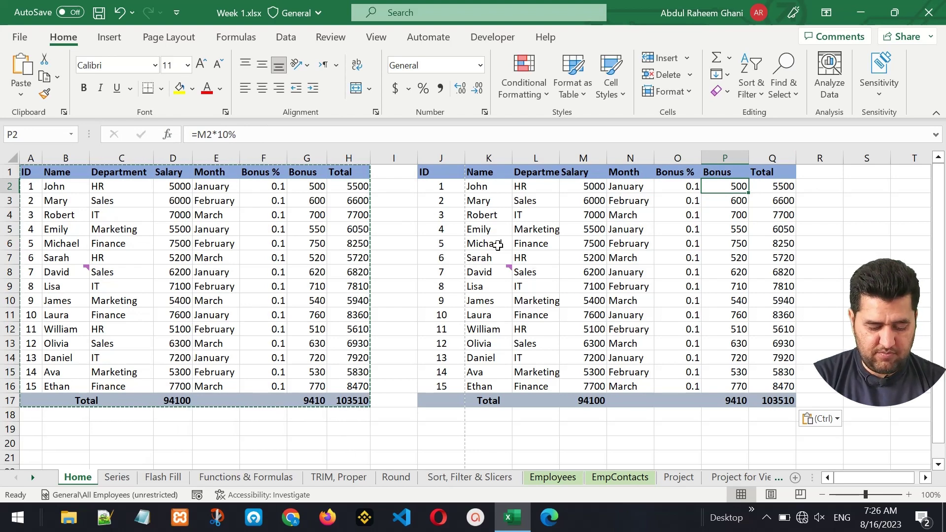
pyautogui.press('ctrl')
pyautogui.press('ctrl')
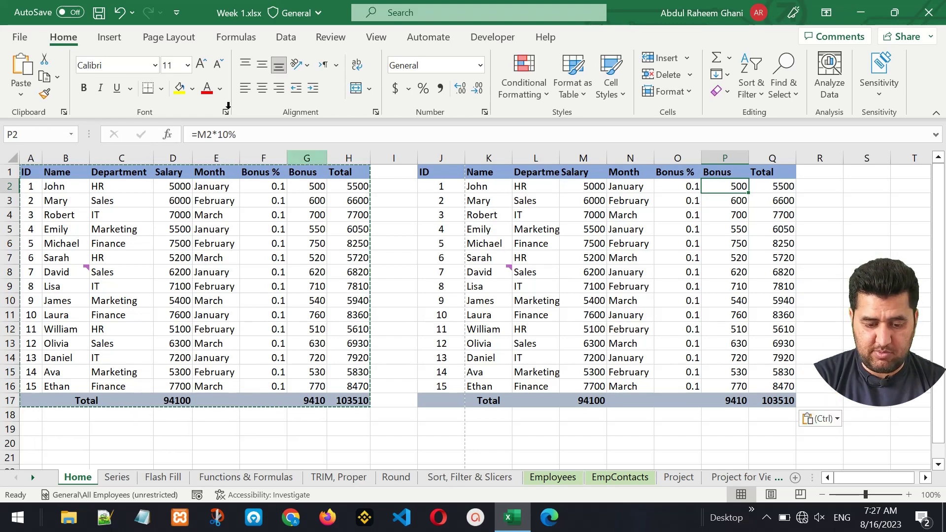
pyautogui.click(117, 14)
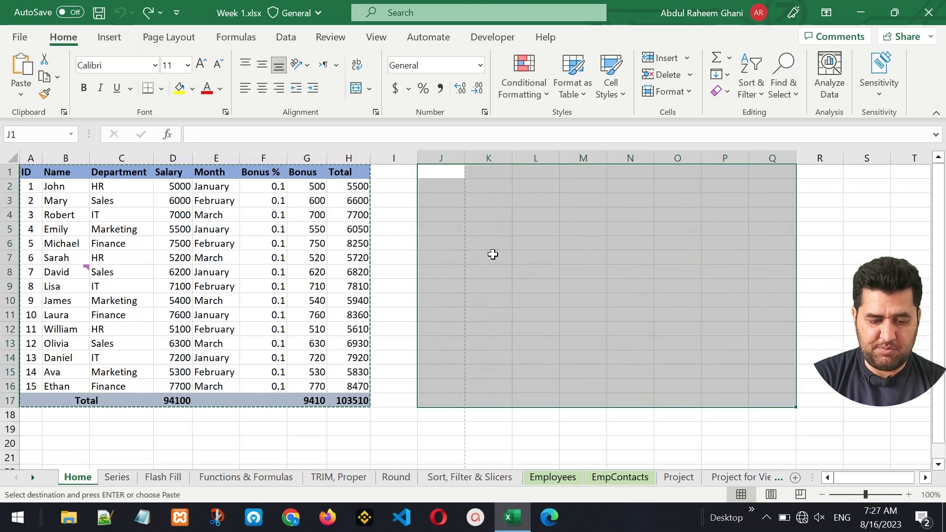
# - Paste only the formulas of the copied table A1:H17 at J1 with Paste Special
pyautogui.click(186, 172)
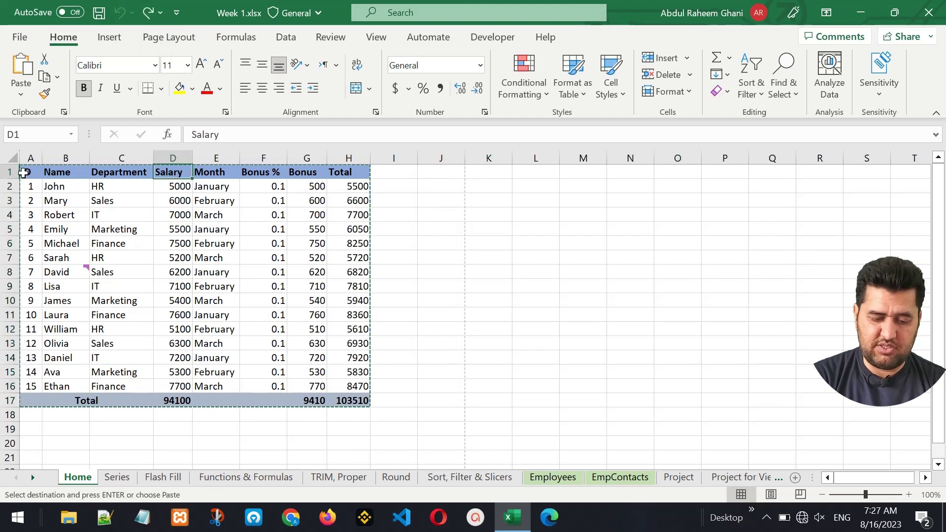
pyautogui.moveTo(24, 170)
pyautogui.mouseDown()
pyautogui.moveTo(148, 272)
pyautogui.moveTo(315, 372)
pyautogui.moveTo(341, 398)
pyautogui.mouseUp()
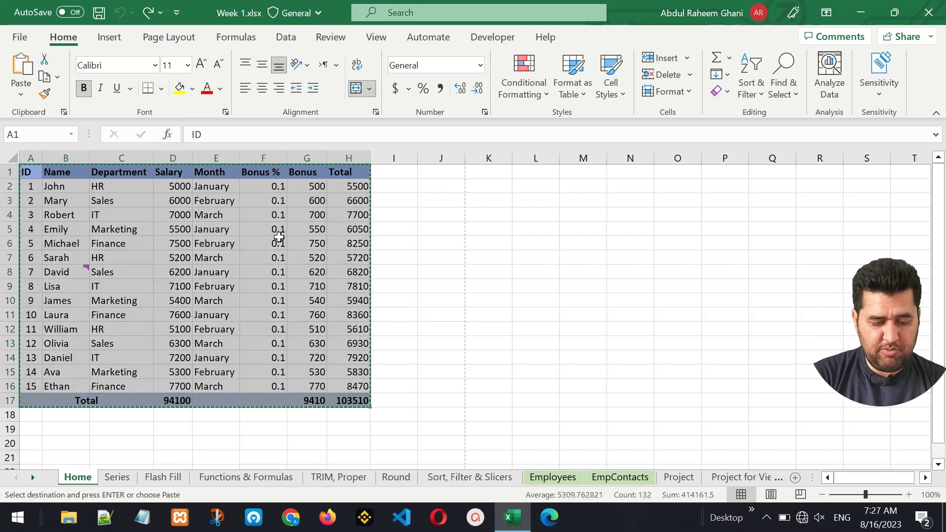
pyautogui.click(442, 172)
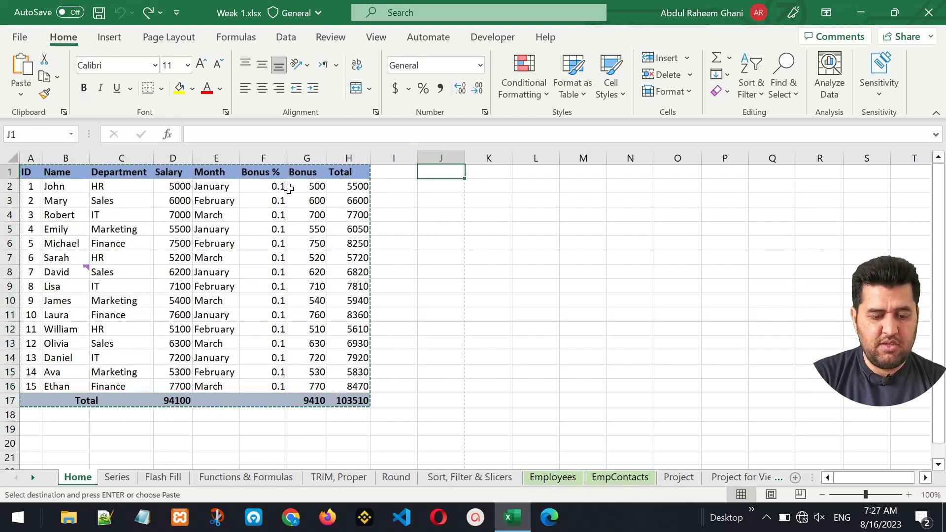
pyautogui.click(20, 97)
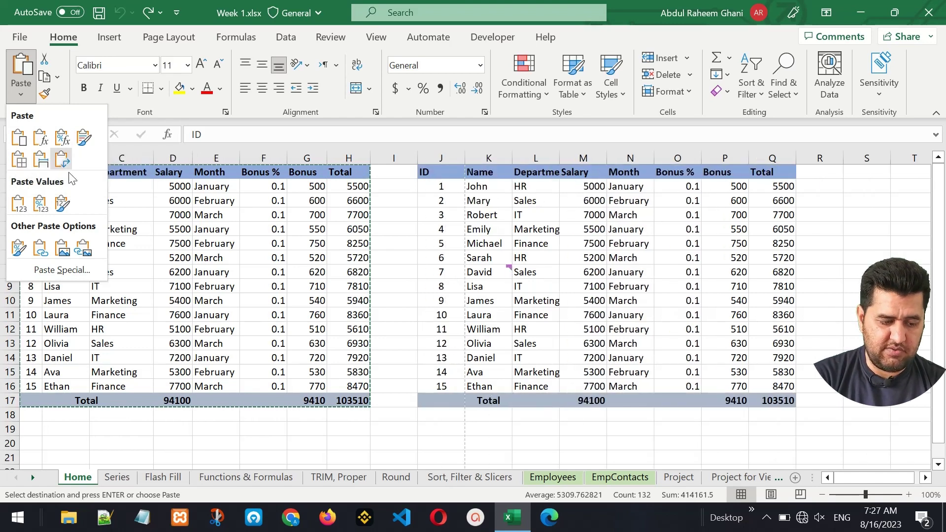
pyautogui.click(58, 271)
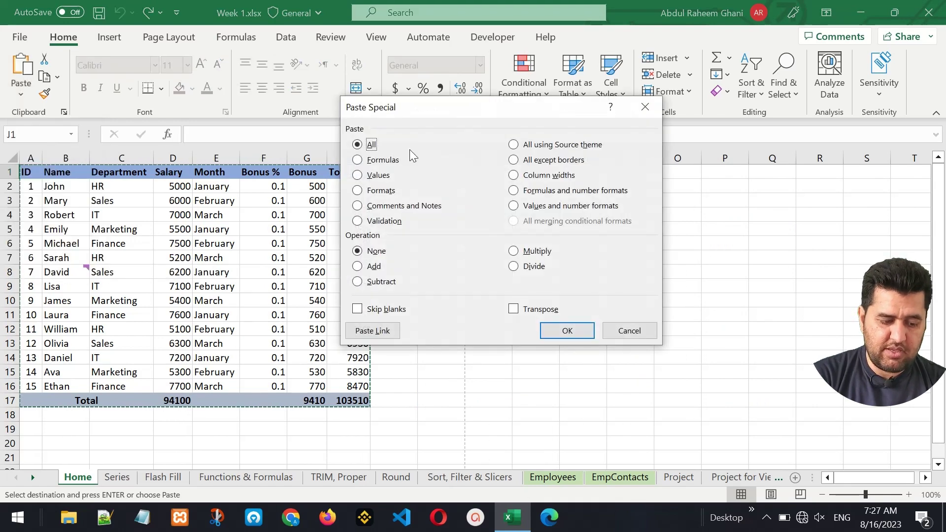
pyautogui.moveTo(498, 108); pyautogui.dragTo(208, 142)
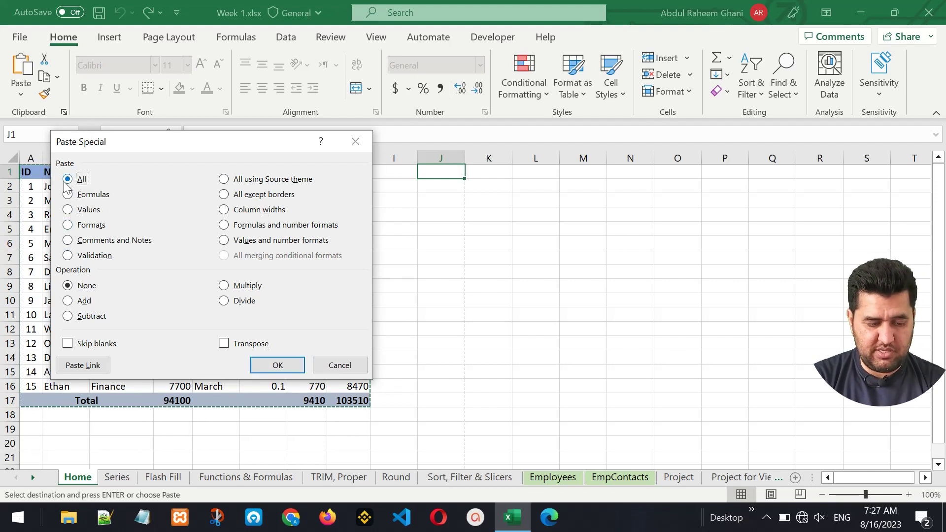
pyautogui.click(86, 199)
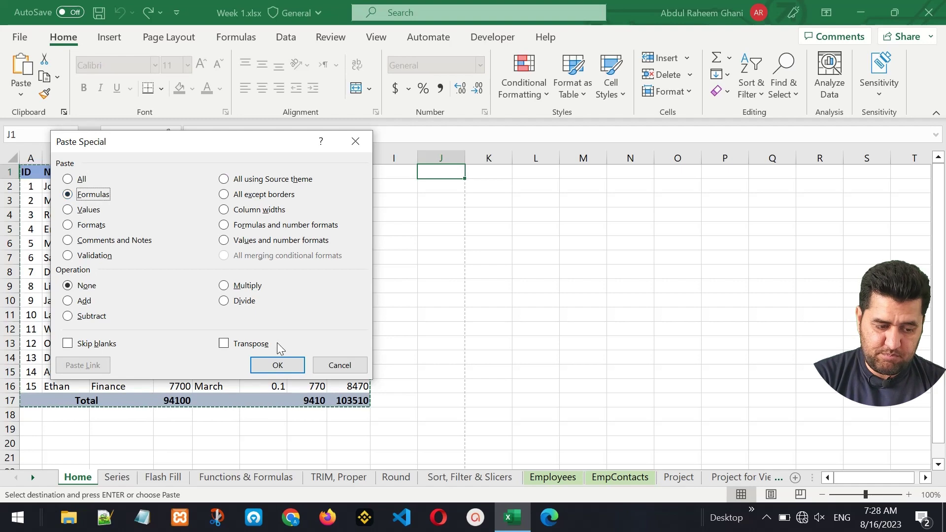
pyautogui.click(283, 363)
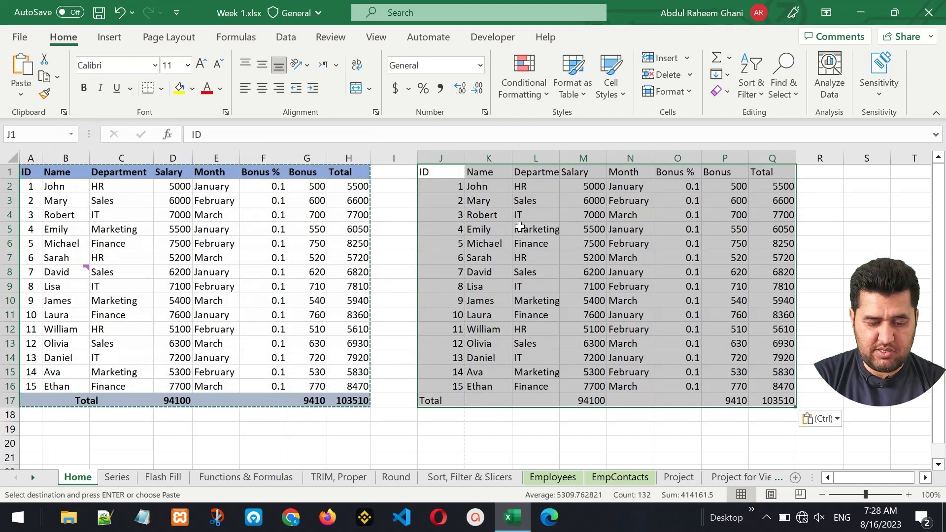
# - Check the Department header, K8 and the Bonus and Total formulas of the formulas-only copy, and undo the paste
pyautogui.click(562, 268)
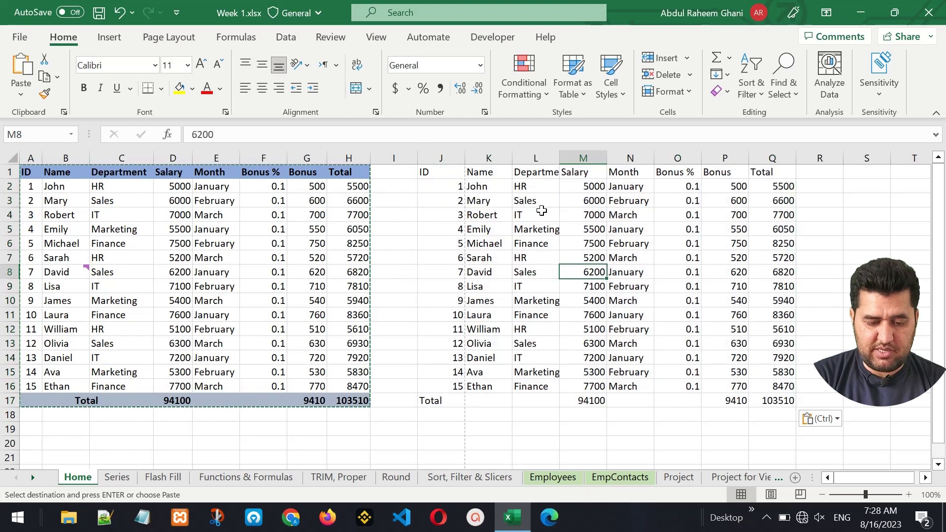
pyautogui.click(524, 172)
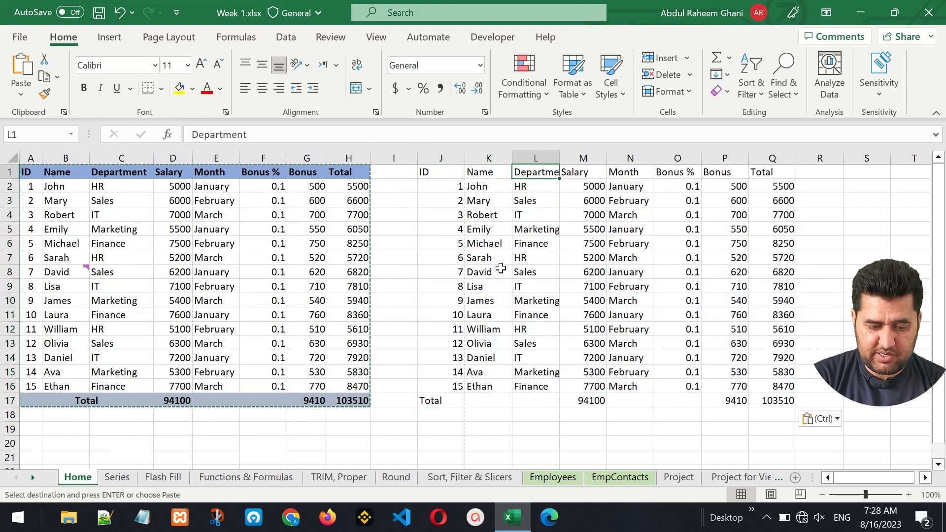
pyautogui.click(501, 268)
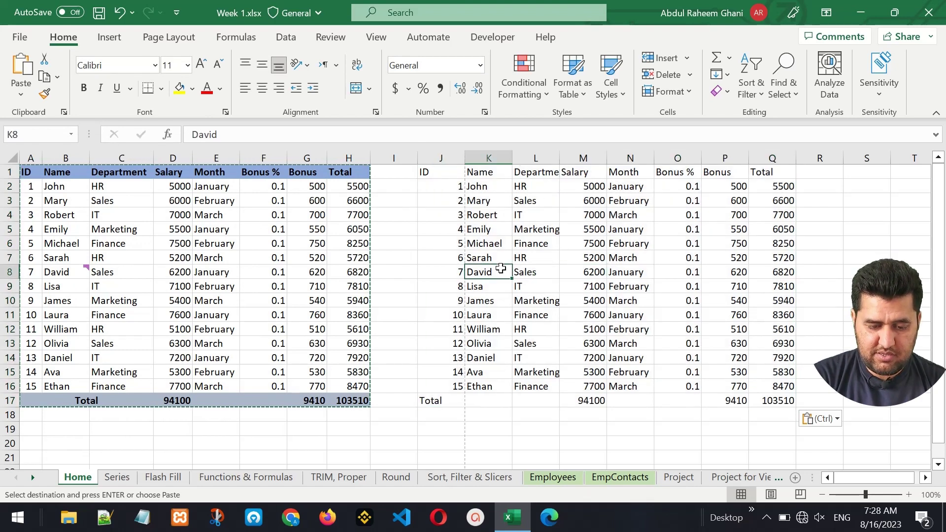
pyautogui.click(737, 187)
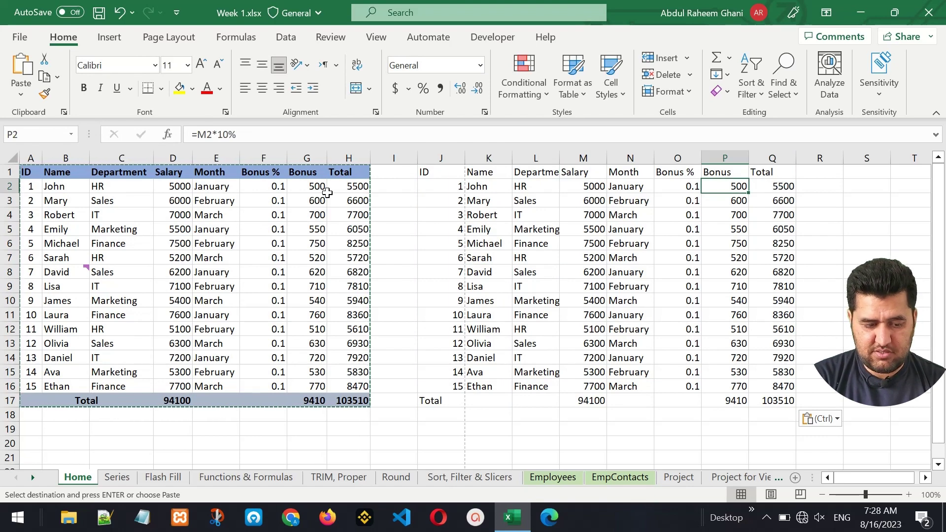
pyautogui.click(784, 201)
pyautogui.click(783, 257)
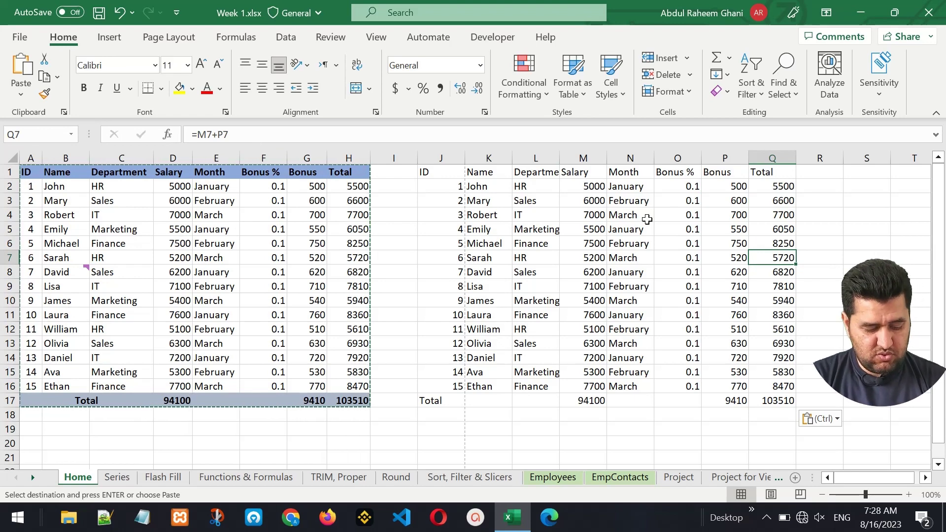
pyautogui.hotkey('ctrl', 'z')
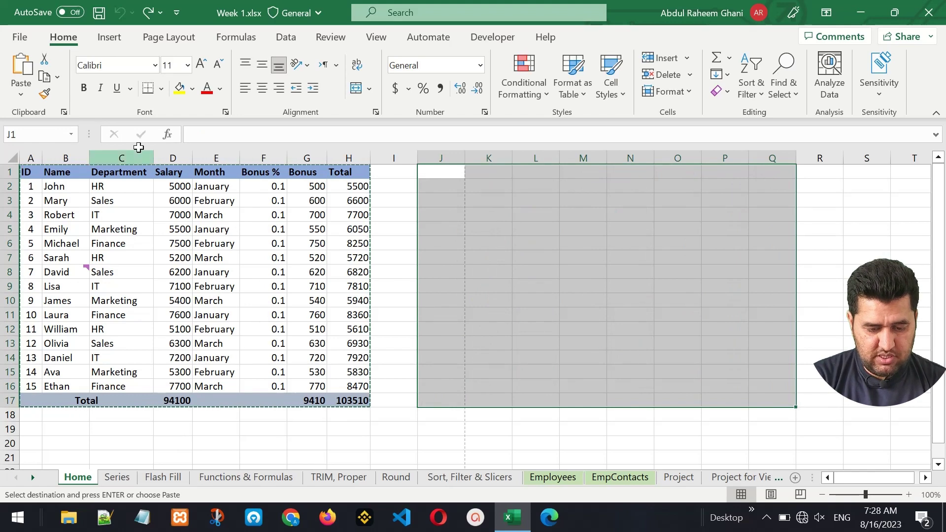
# - Paste only the values of the copied table at J1 with Paste Special
pyautogui.click(21, 94)
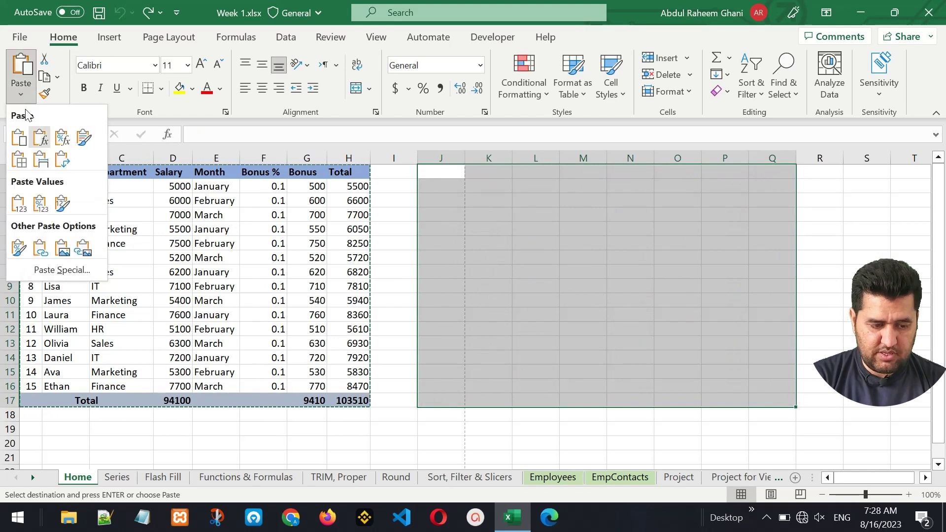
pyautogui.click(63, 271)
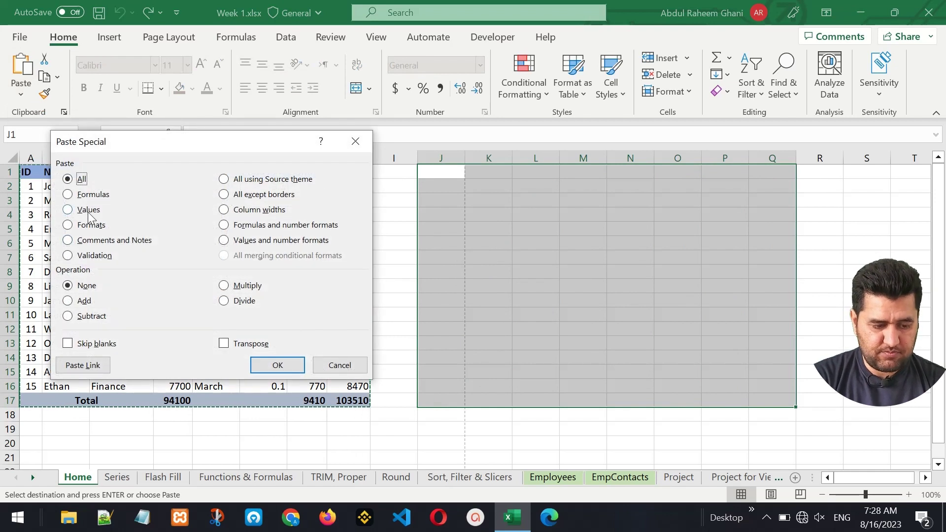
pyautogui.click(88, 212)
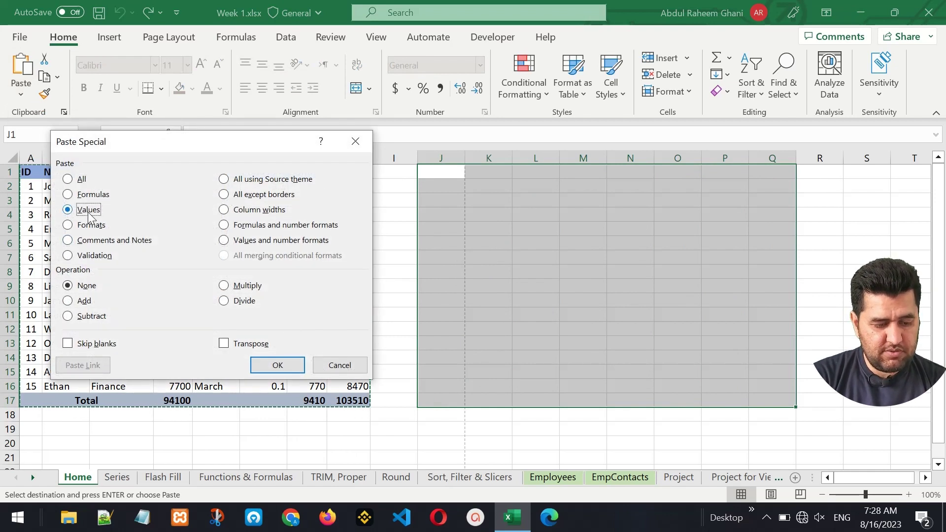
pyautogui.click(277, 365)
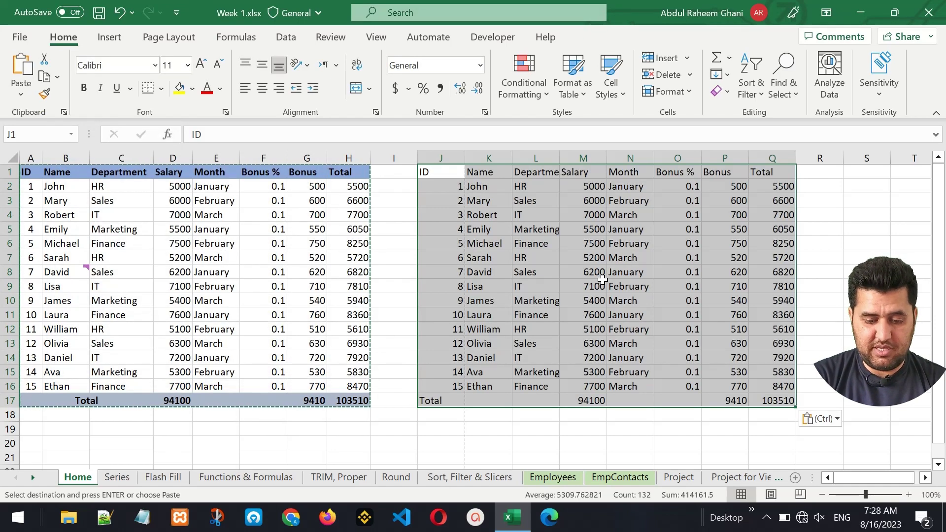
# - Compare the Bonus cells of the values-only copy with the original formula in G2, and undo the paste
pyautogui.click(537, 243)
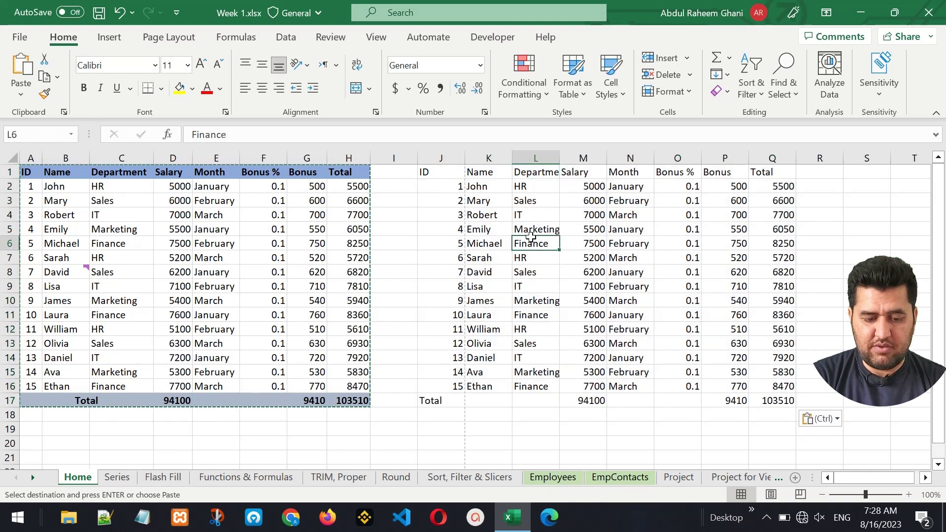
pyautogui.click(734, 200)
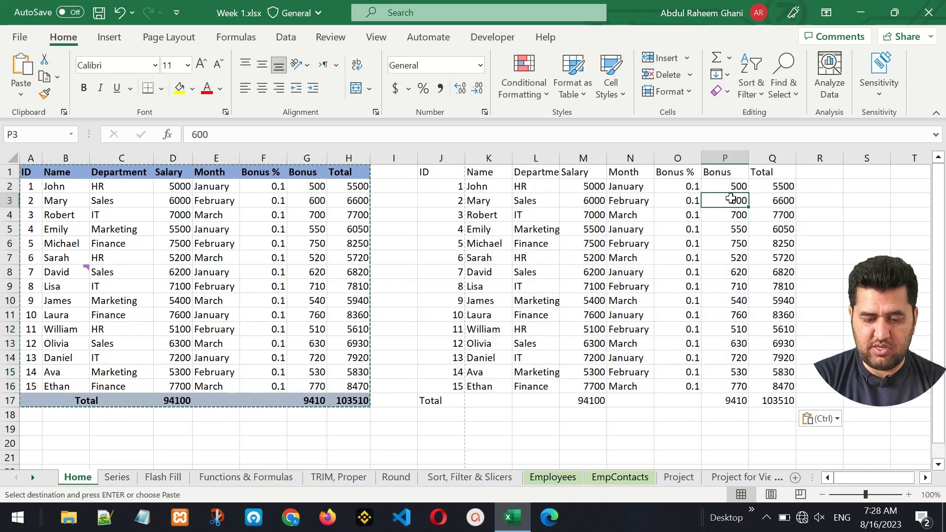
pyautogui.click(314, 187)
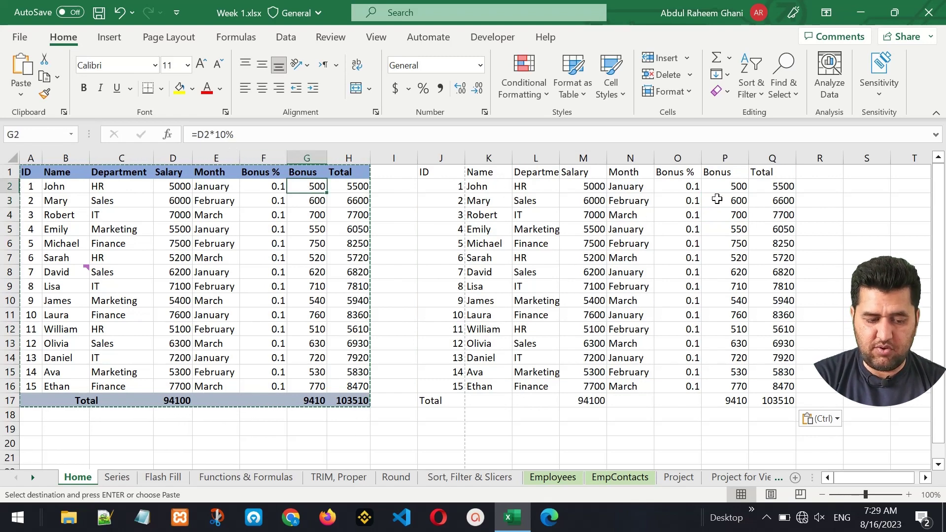
pyautogui.click(727, 187)
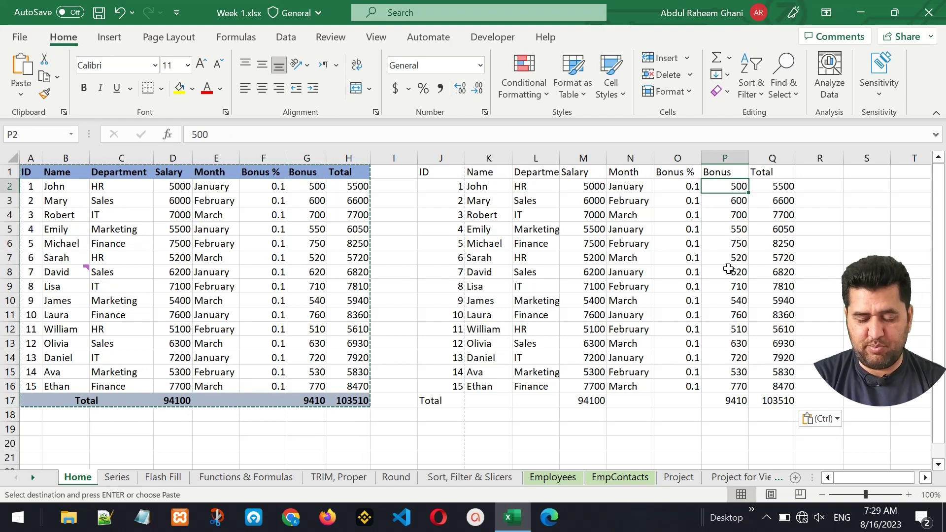
pyautogui.hotkey('ctrl', 'z')
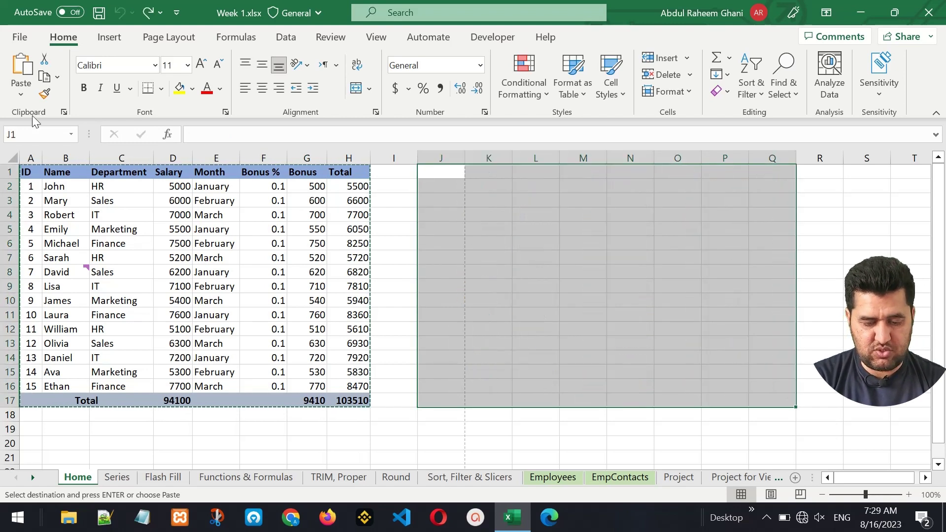
# - Paste only the formats of the copied table A1:H17 at J1 with Paste Special, and undo the paste
pyautogui.click(22, 93)
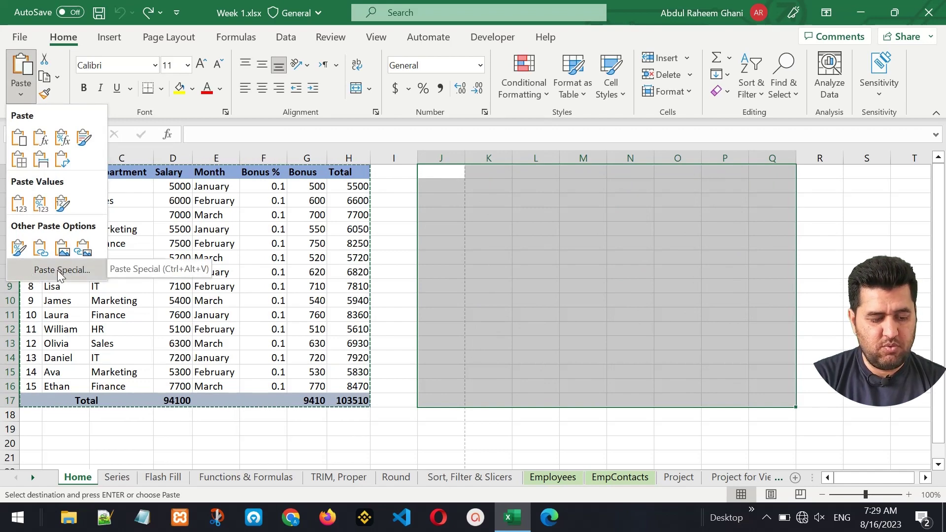
pyautogui.rightClick(445, 169)
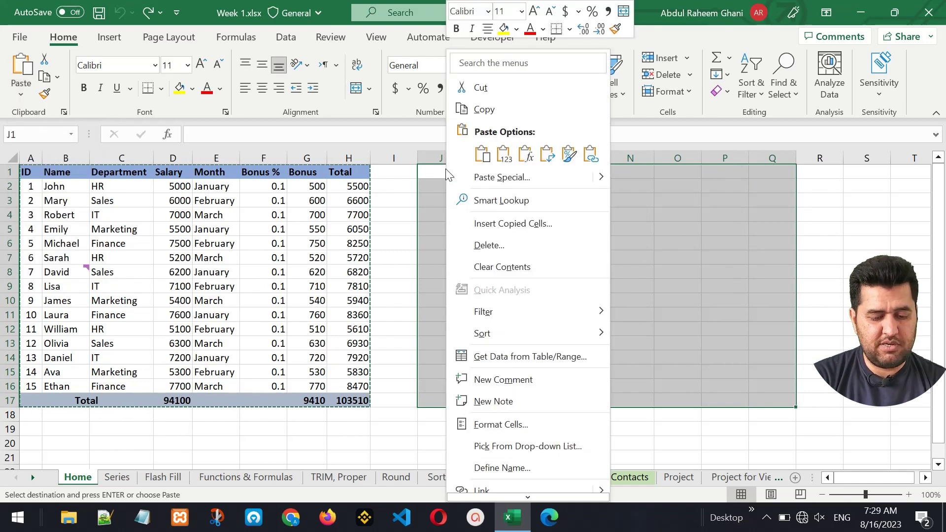
pyautogui.click(488, 178)
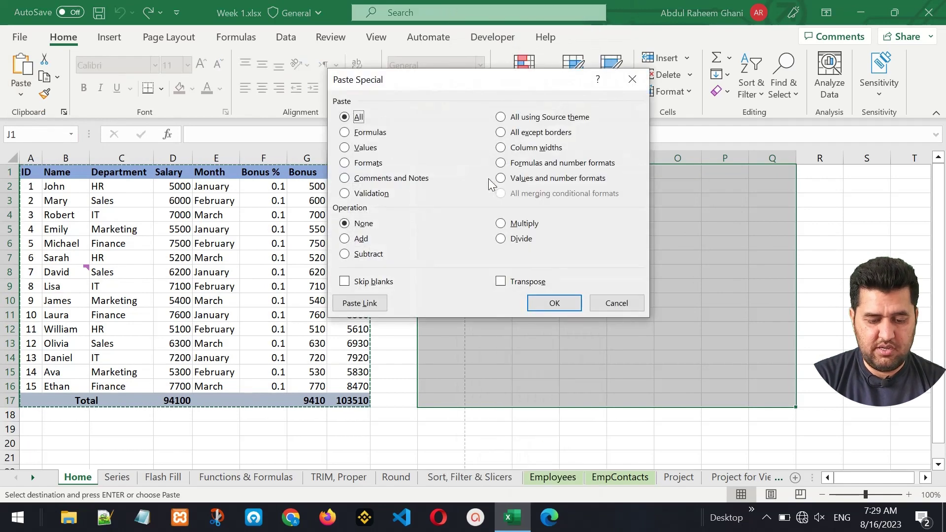
pyautogui.moveTo(400, 83); pyautogui.dragTo(133, 90)
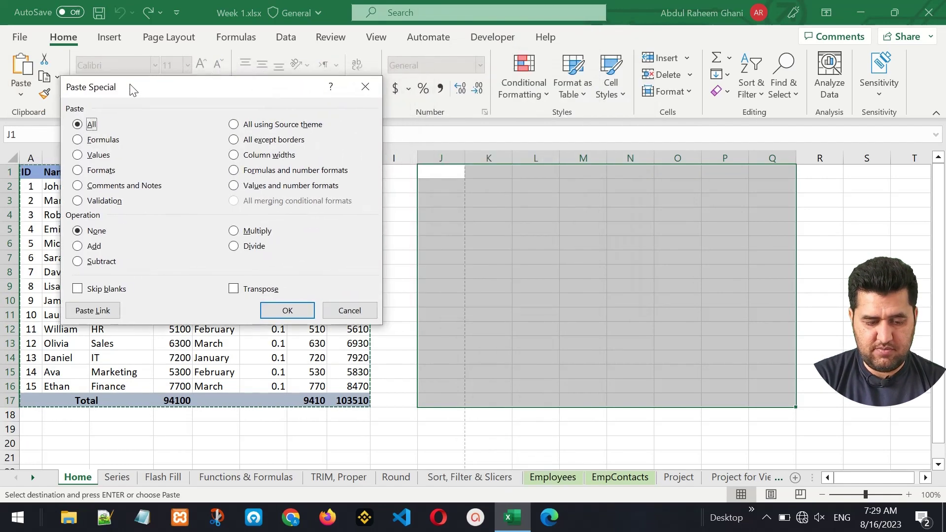
pyautogui.click(96, 172)
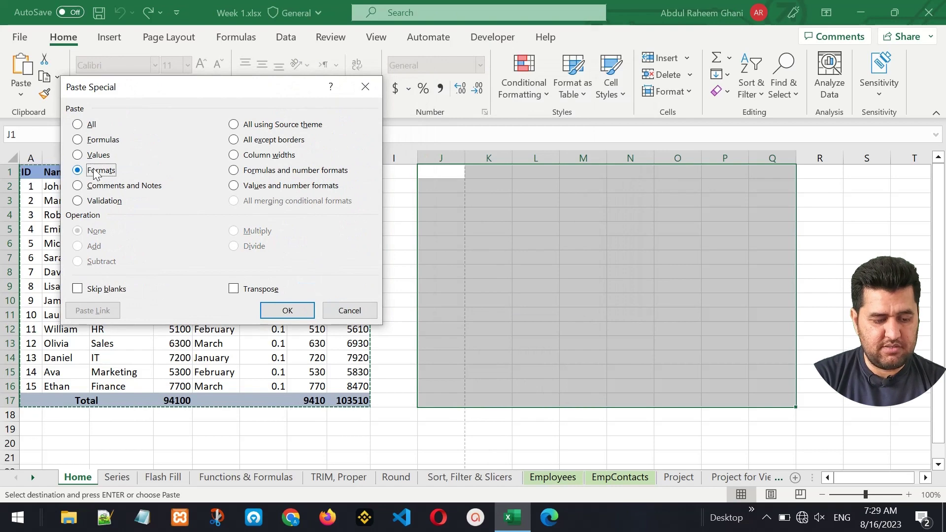
pyautogui.click(295, 312)
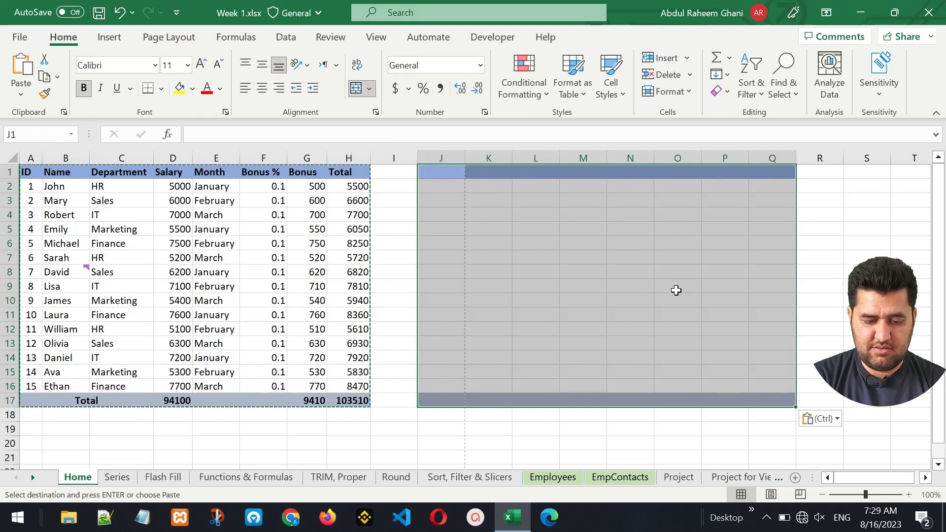
pyautogui.hotkey('ctrl', 'z')
# - Paste only the comments and notes of the copied table at J1, check the comment in K8, and undo the paste
pyautogui.rightClick(423, 170)
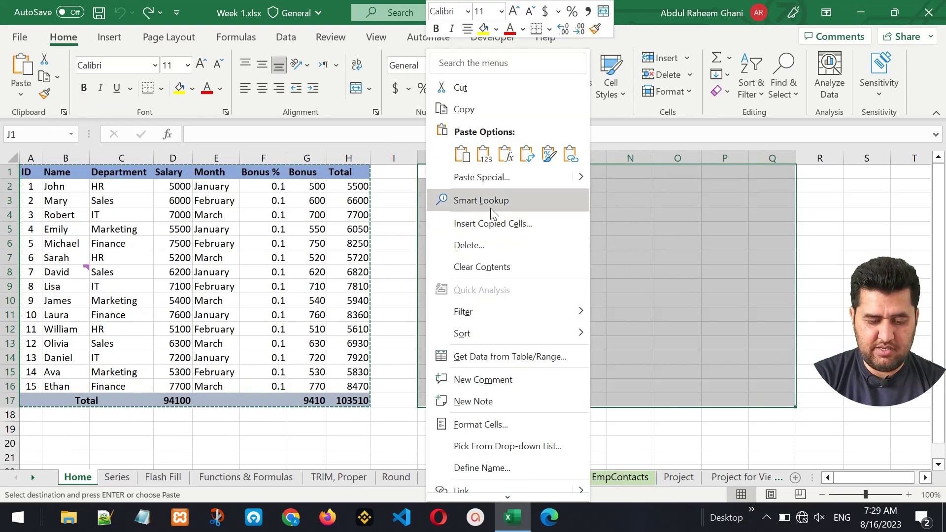
pyautogui.click(473, 178)
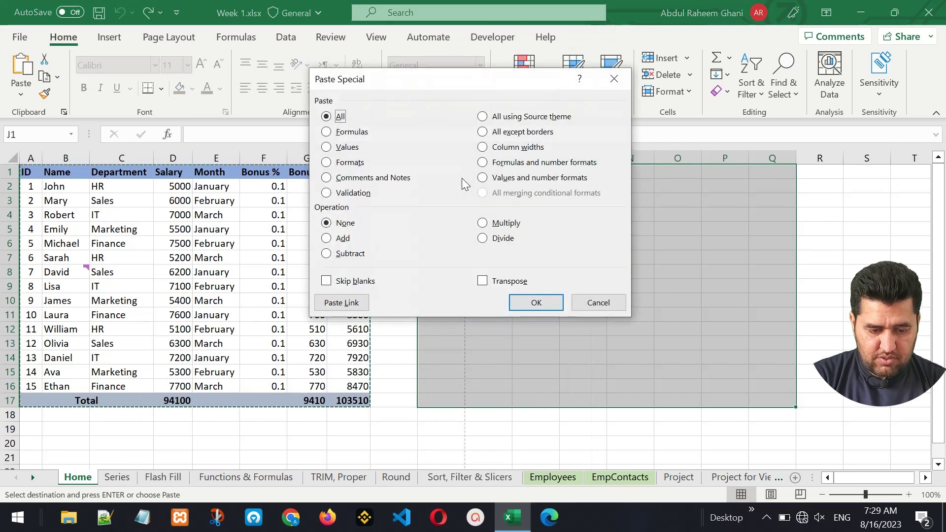
pyautogui.click(362, 179)
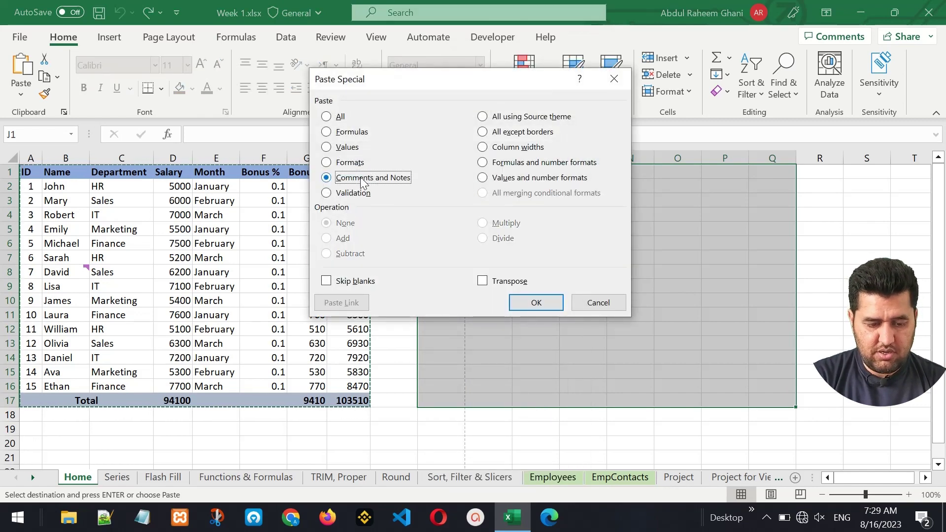
pyautogui.click(537, 304)
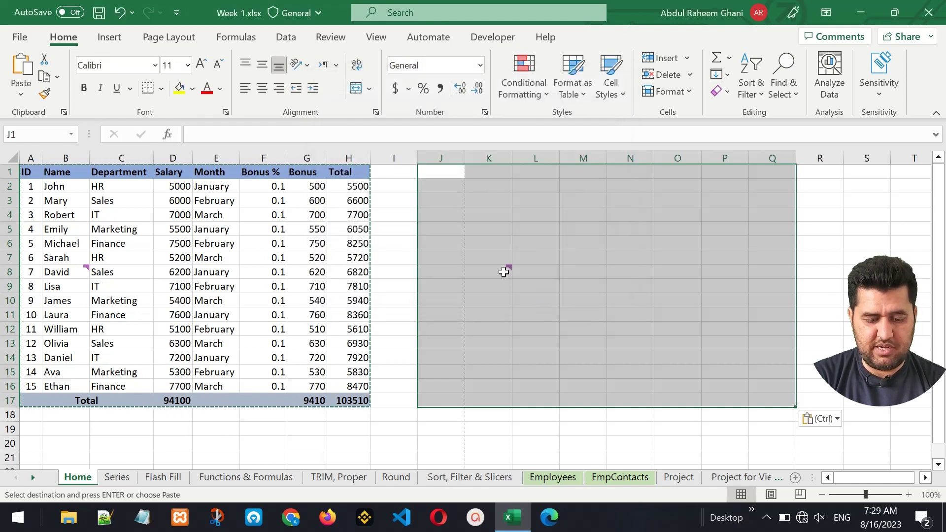
pyautogui.click(501, 270)
pyautogui.moveTo(501, 268)
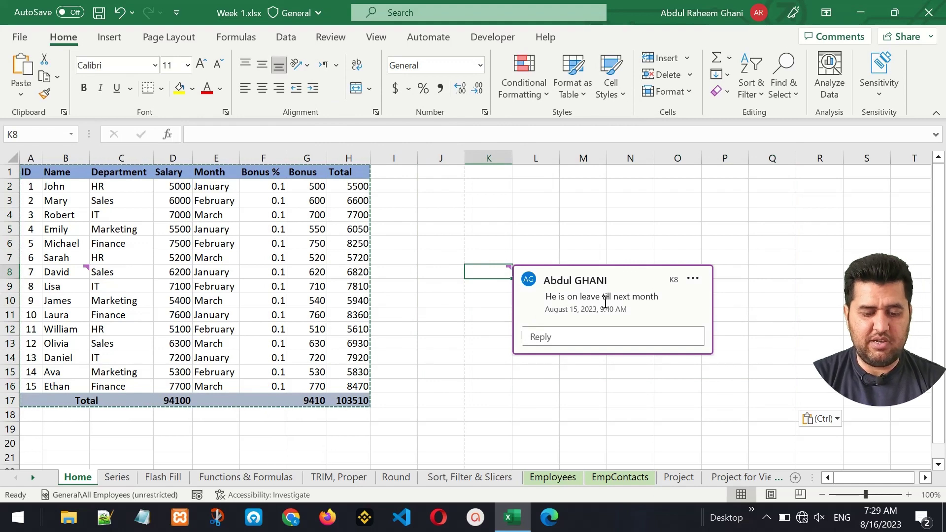
pyautogui.hotkey('ctrl', 'z')
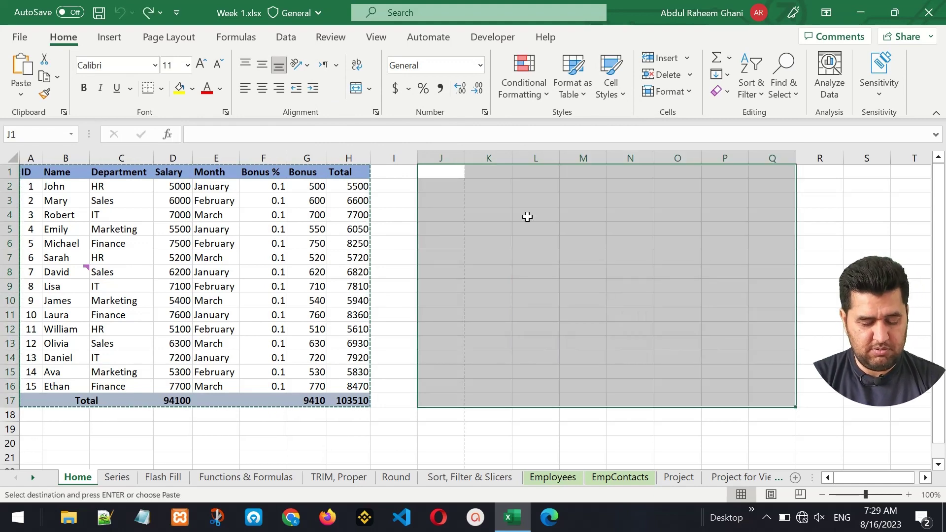
pyautogui.rightClick(527, 217)
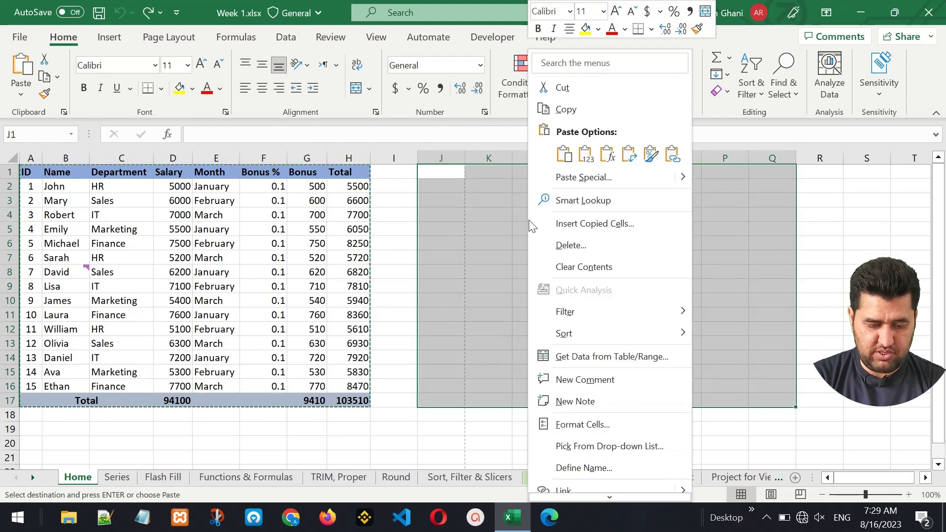
pyautogui.click(592, 182)
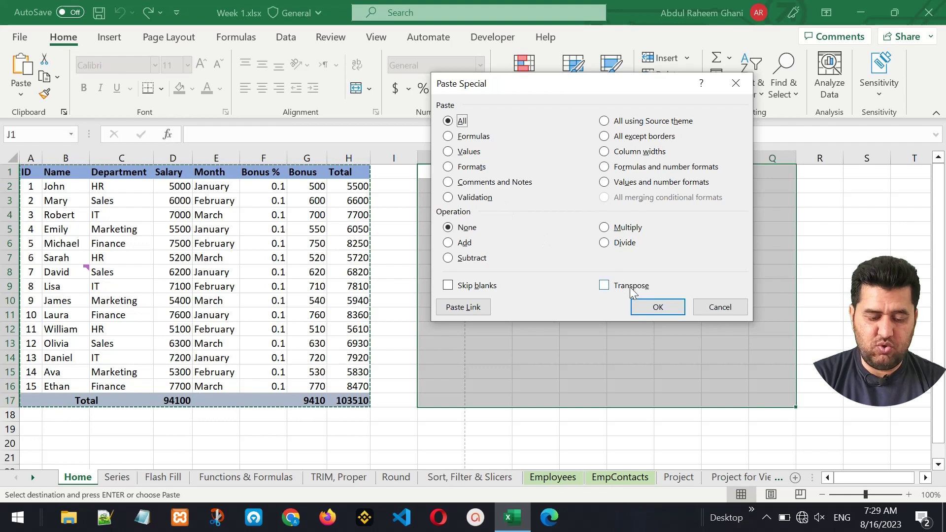
pyautogui.click(708, 305)
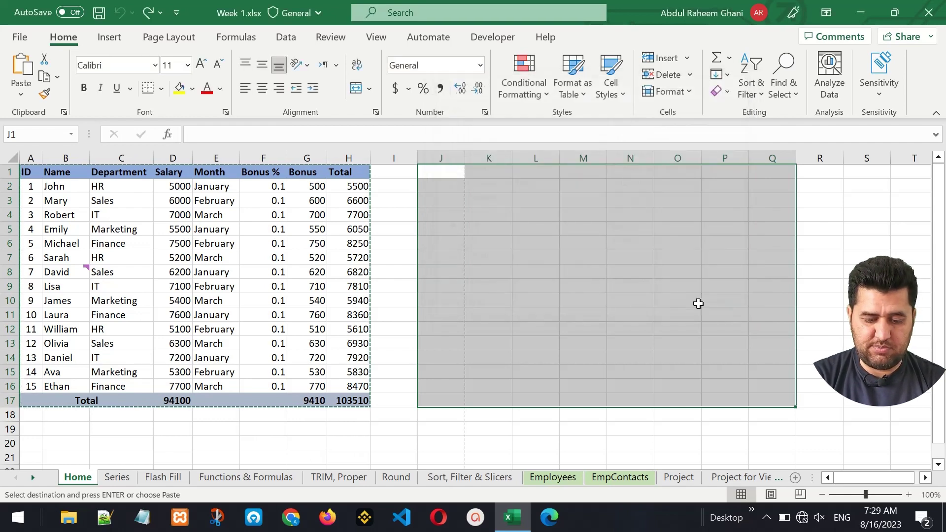
pyautogui.click(541, 274)
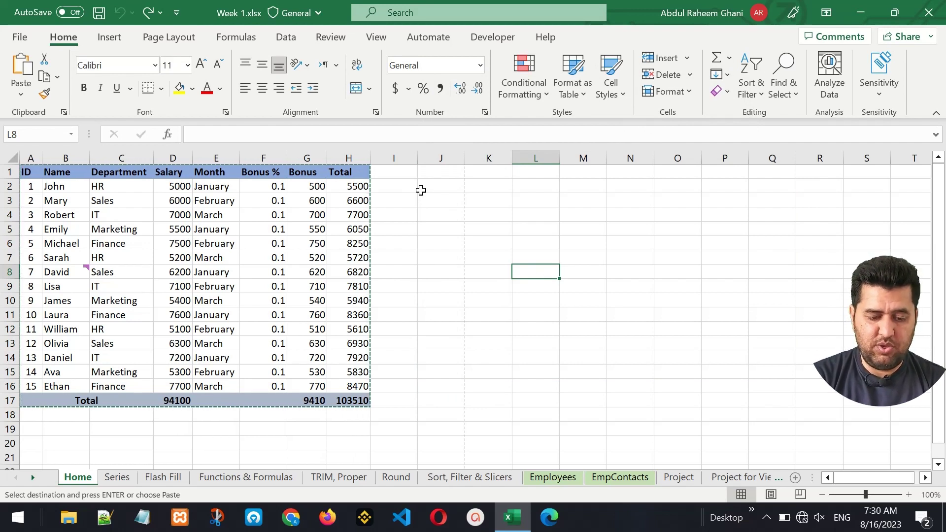
# - Copy the names in B2:B7 and paste them transposed as a row starting at K2 with Paste Special
pyautogui.click(66, 187)
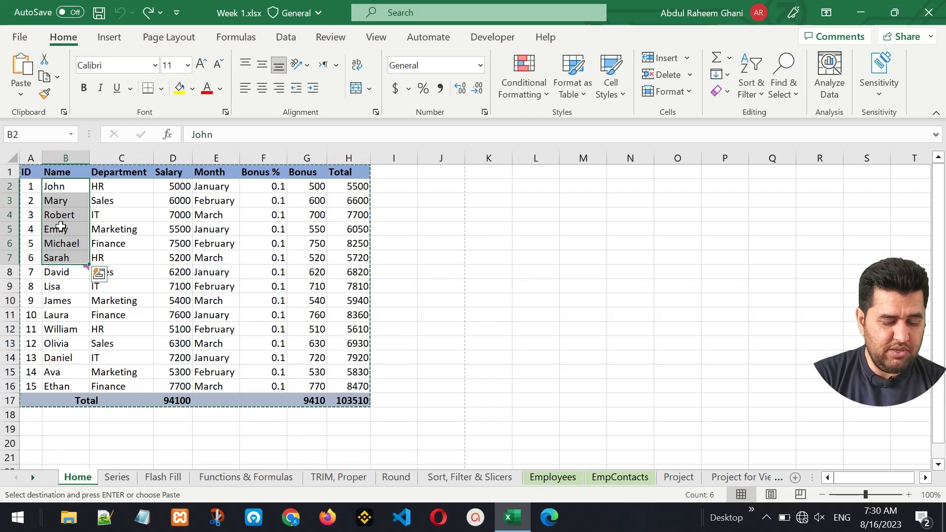
pyautogui.click(57, 78)
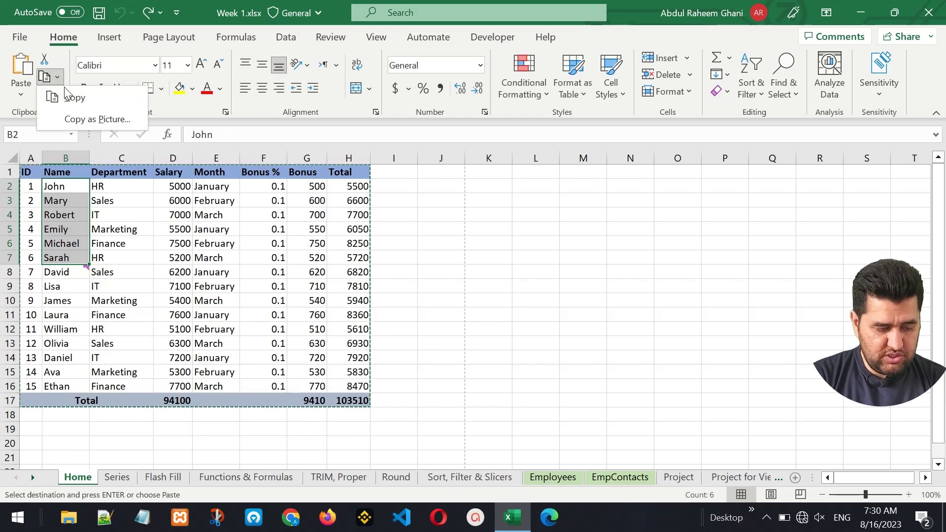
pyautogui.click(73, 101)
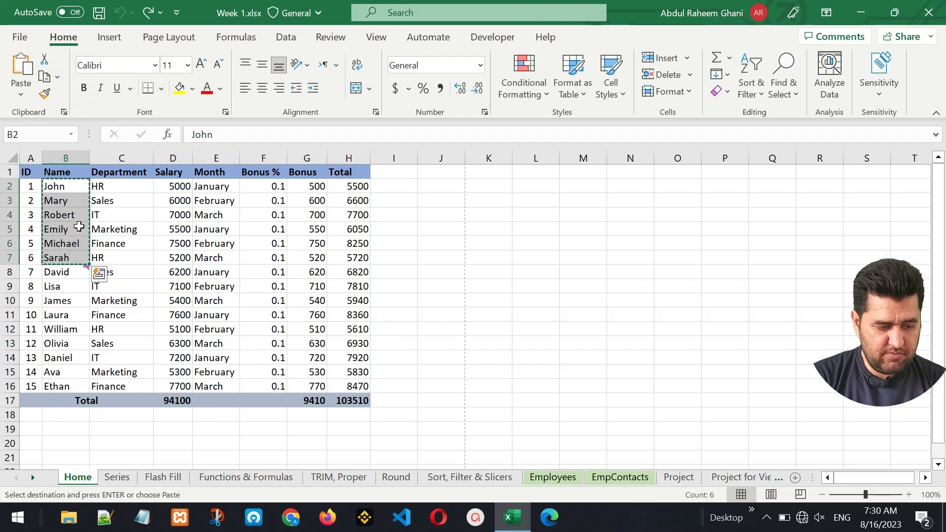
pyautogui.click(498, 186)
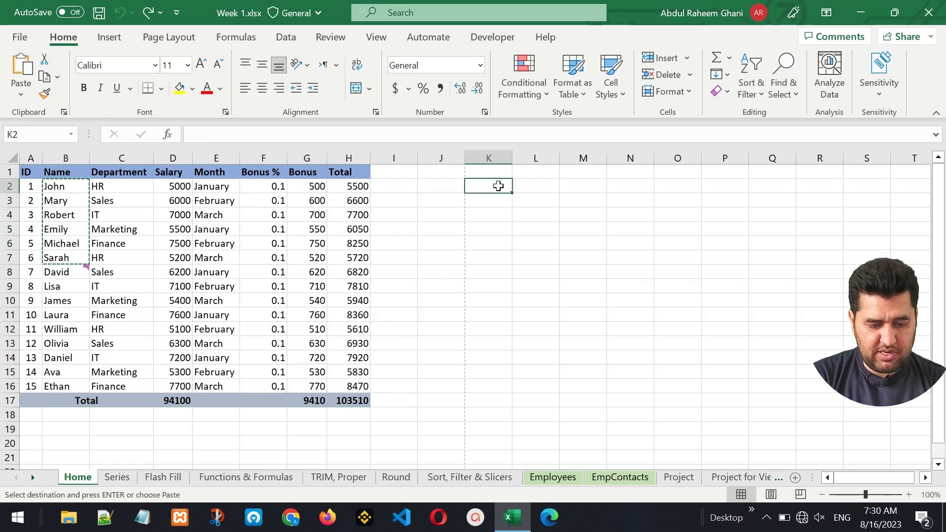
pyautogui.rightClick(498, 186)
pyautogui.click(554, 176)
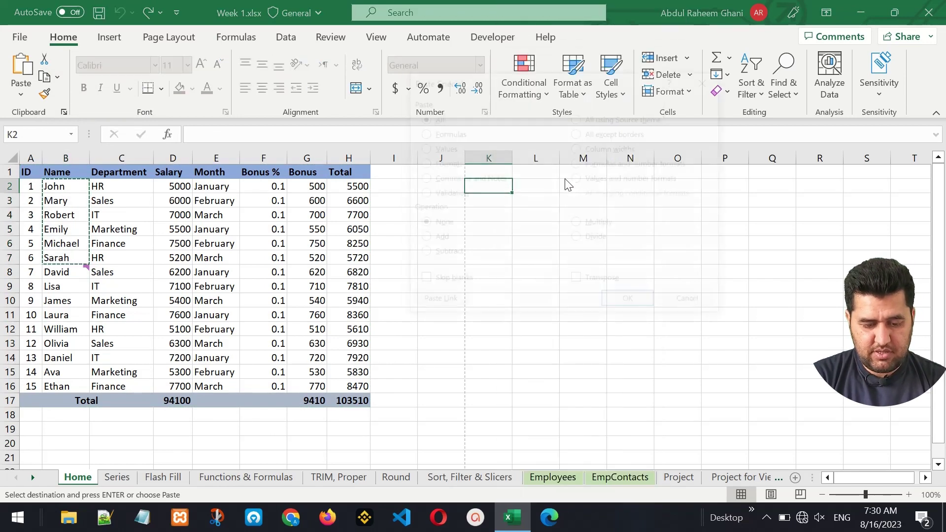
pyautogui.click(610, 284)
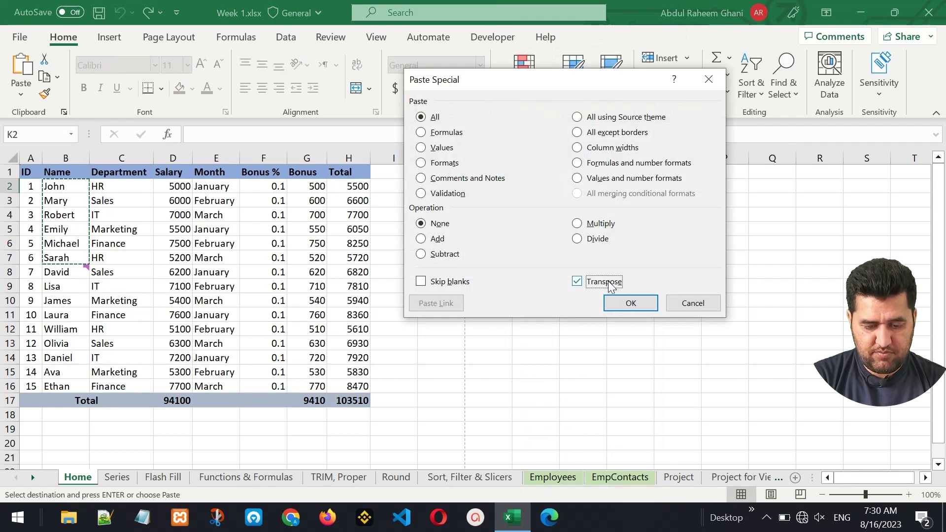
pyautogui.moveTo(549, 85); pyautogui.dragTo(200, 102)
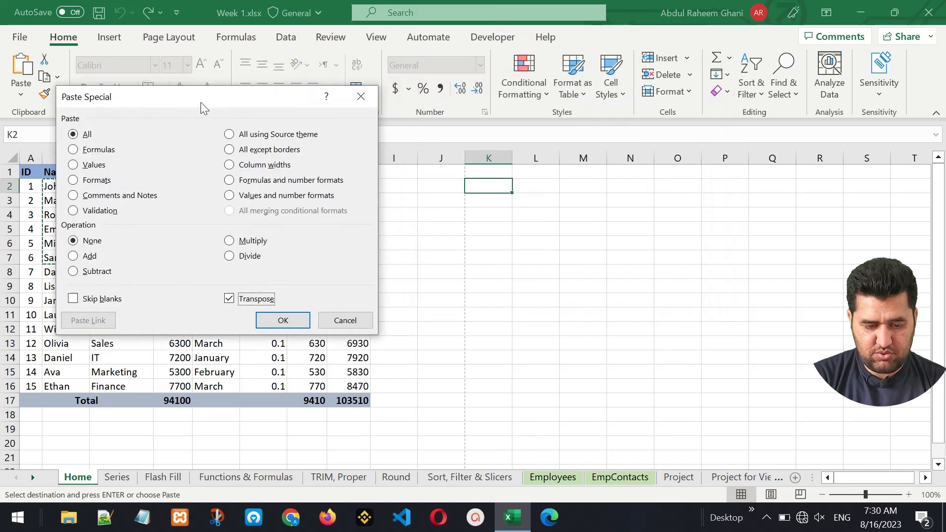
pyautogui.click(294, 319)
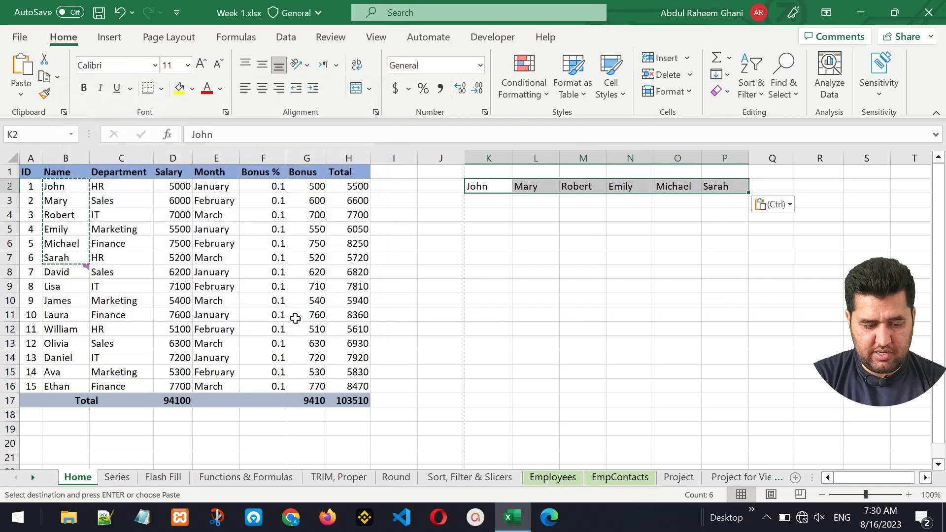
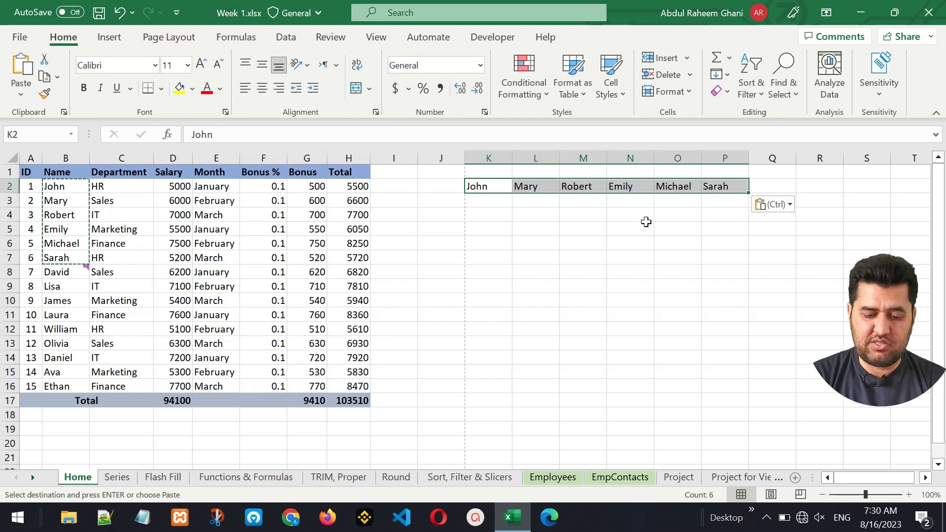
pyautogui.rightClick(577, 186)
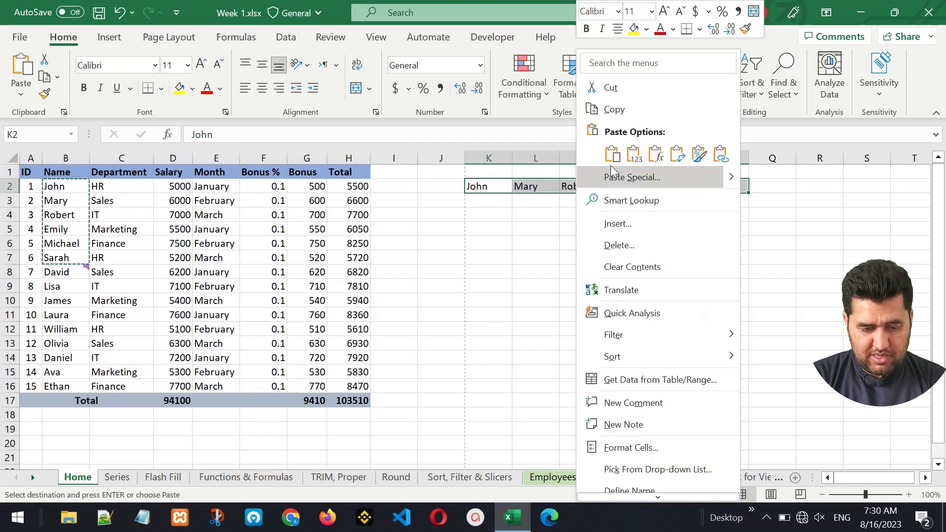
pyautogui.click(633, 154)
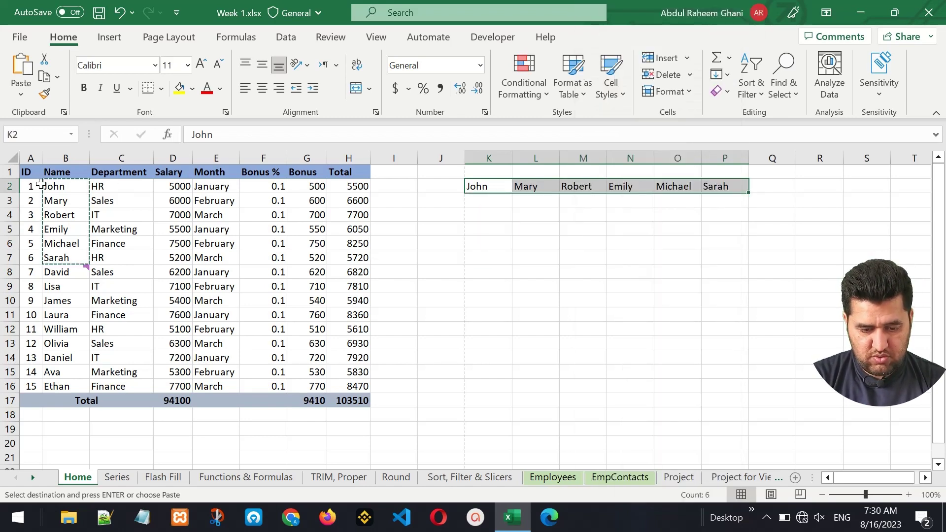
# - Copy the header row A1:H1, paste it transposed as a column starting at L6, and undo the paste
pyautogui.moveTo(25, 167); pyautogui.dragTo(345, 167)
pyautogui.hotkey('ctrl', 'c')
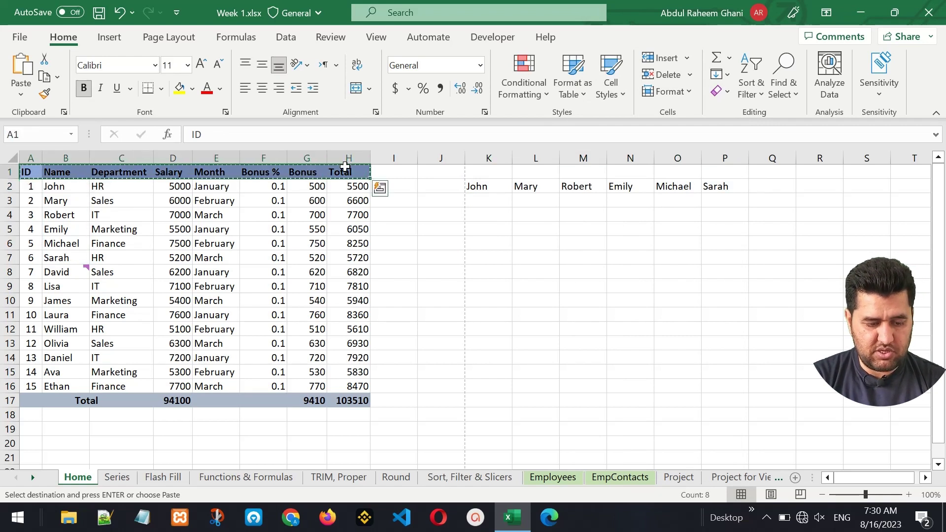
pyautogui.click(534, 241)
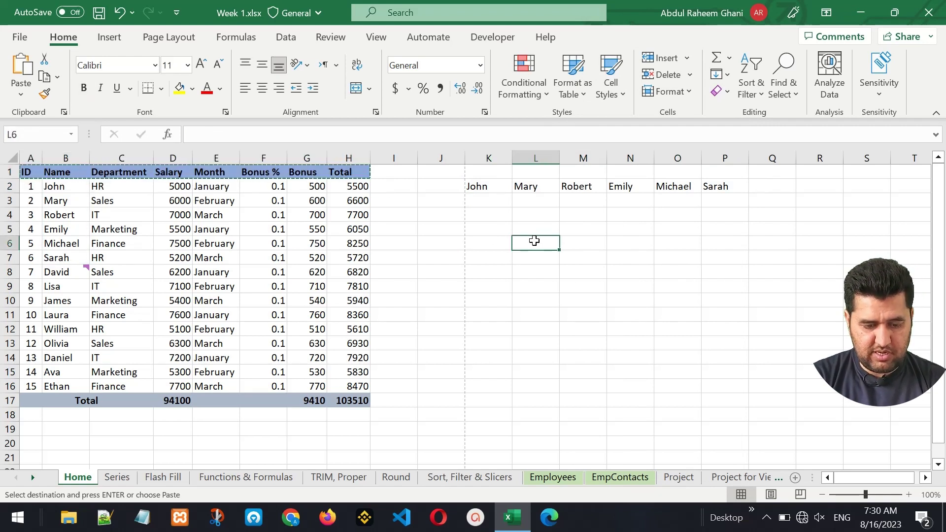
pyautogui.rightClick(534, 241)
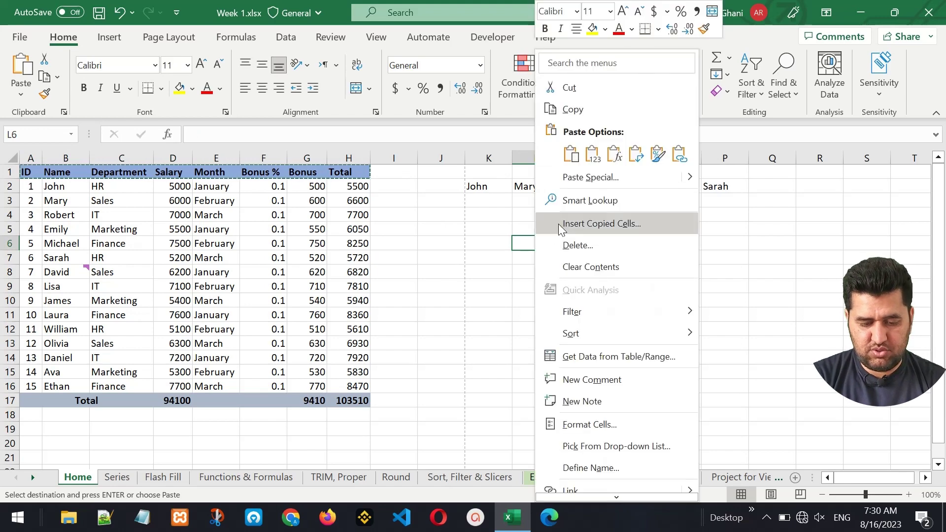
pyautogui.click(599, 179)
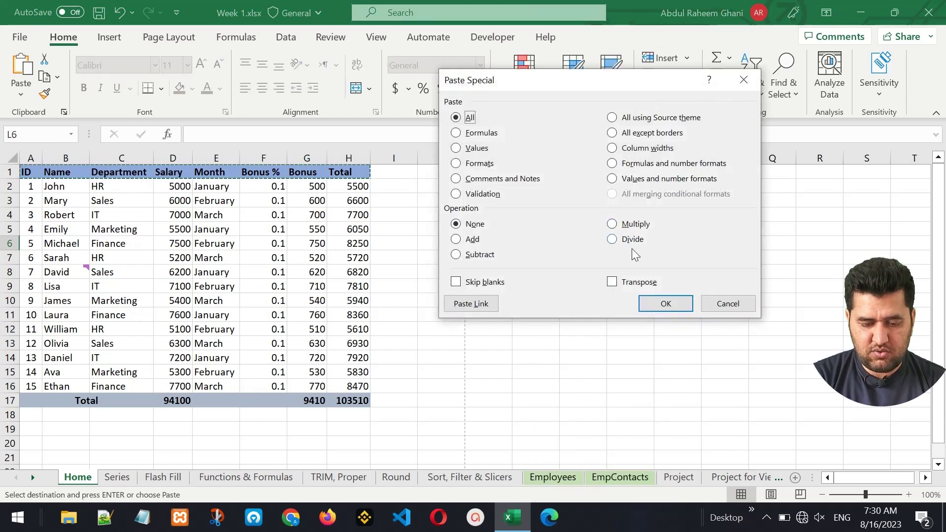
pyautogui.click(639, 283)
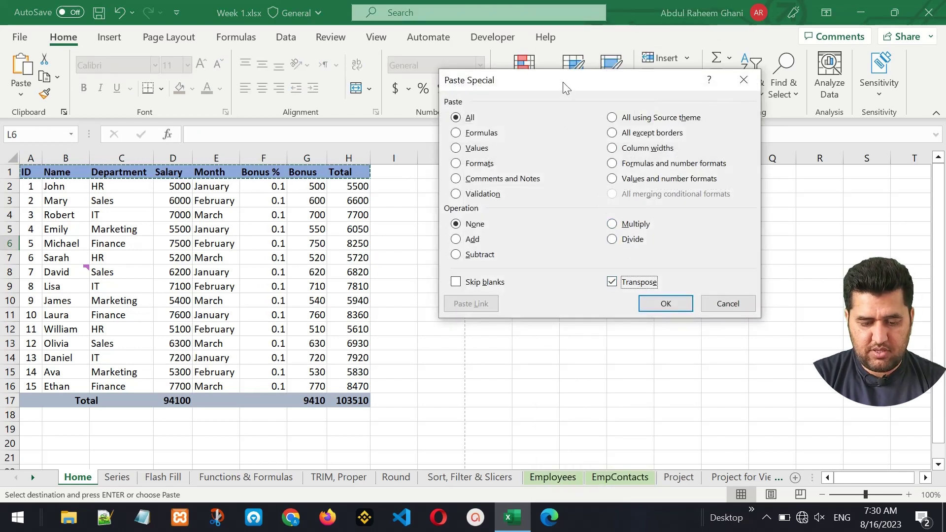
pyautogui.moveTo(565, 88); pyautogui.dragTo(290, 71)
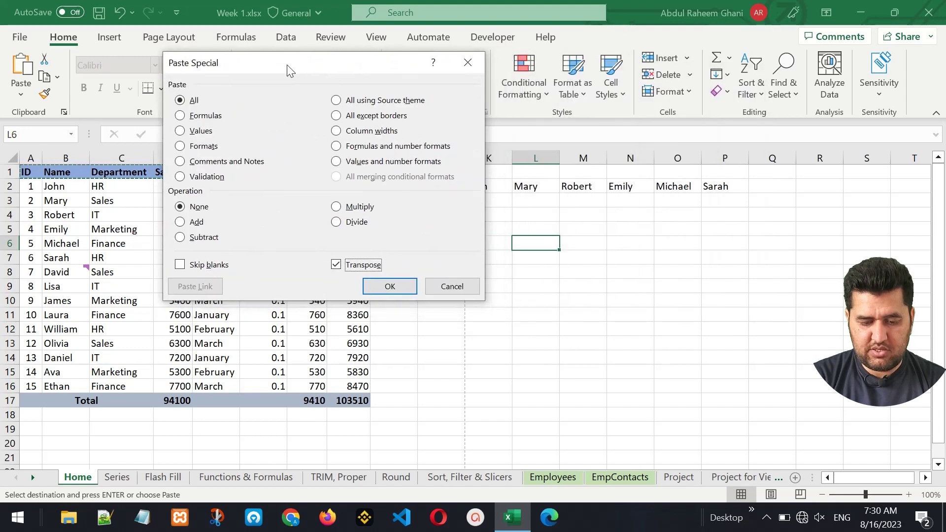
pyautogui.click(392, 288)
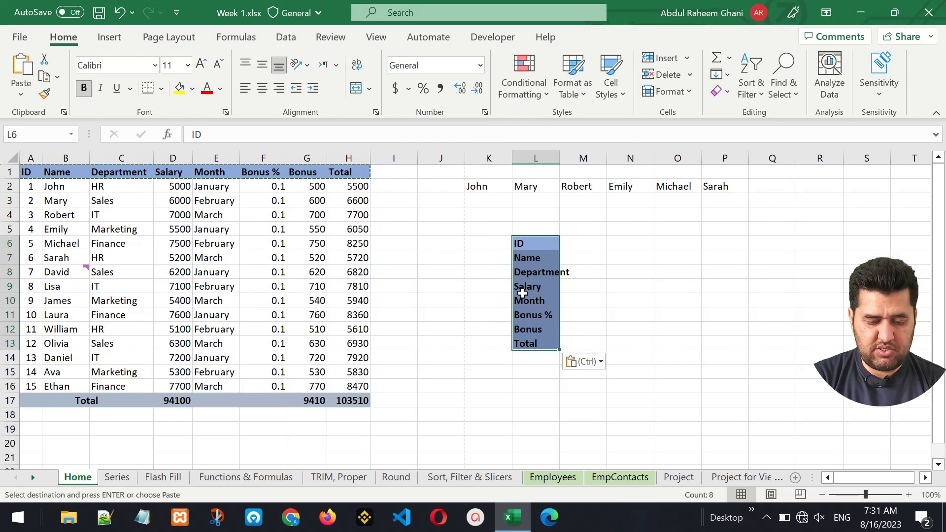
pyautogui.hotkey('ctrl', 'z')
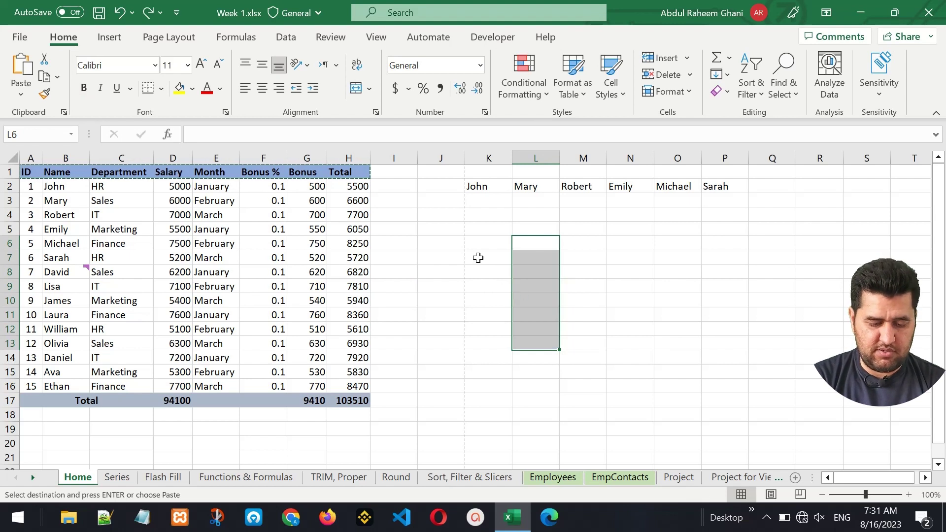
# - Undo the transposed paste of the names in K2:P2 and cancel the active copy selection
pyautogui.hotkey('ctrl', 'z')
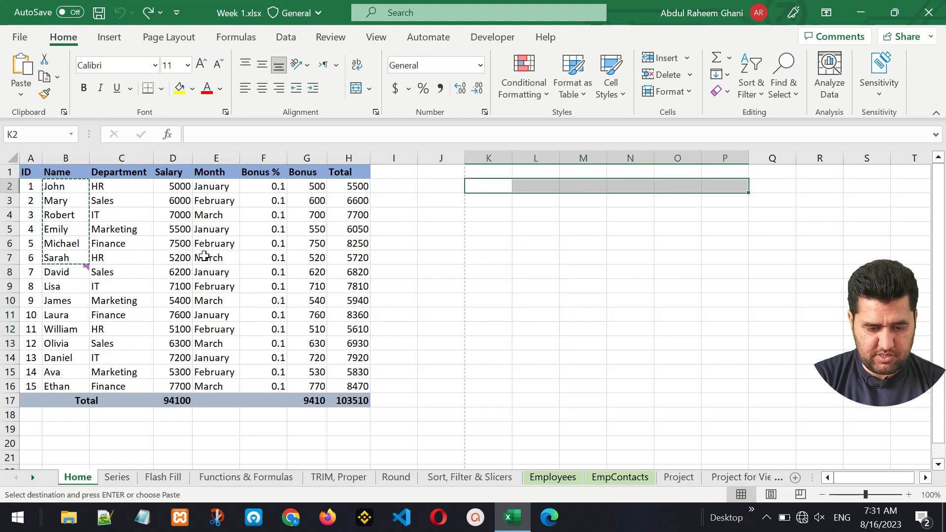
pyautogui.click(205, 256)
pyautogui.press('Escape')
pyautogui.click(263, 214)
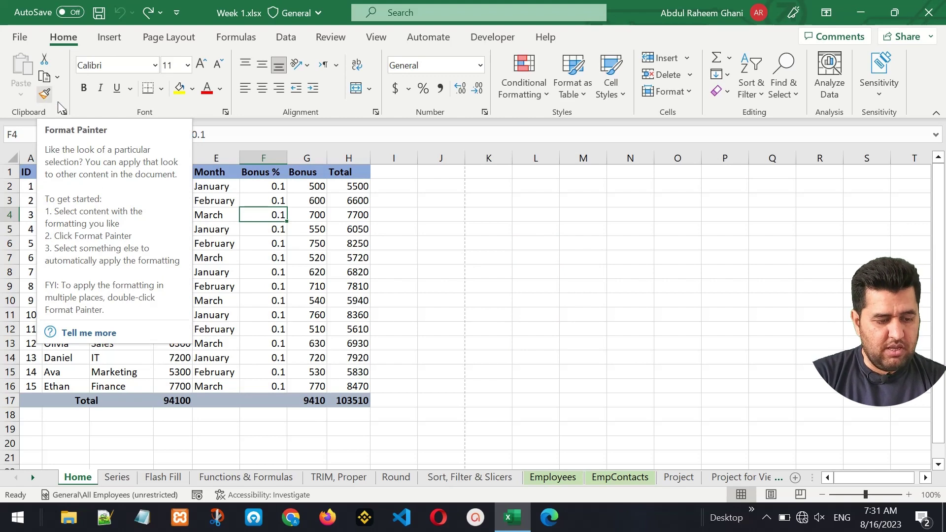
# - Enter the headers Year, Month and Sales in cells K2:M2
pyautogui.click(496, 185)
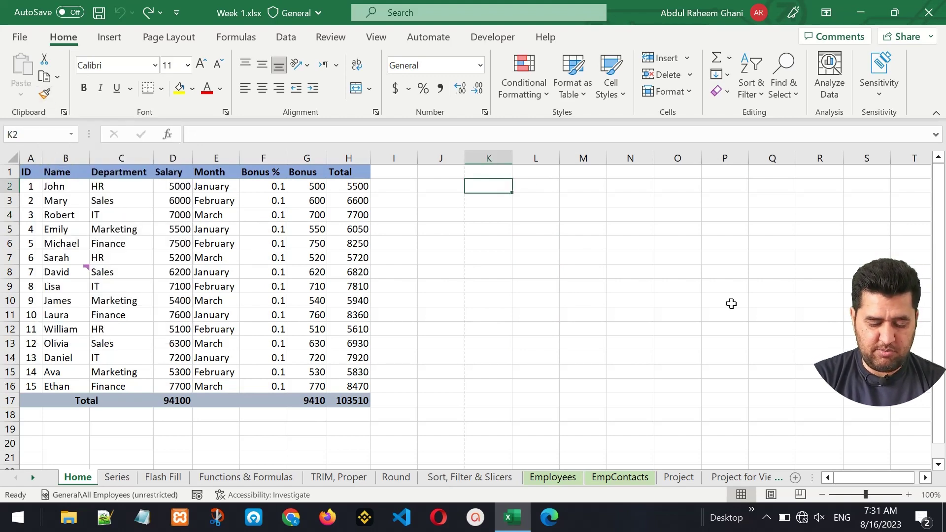
pyautogui.write('Year')
pyautogui.press('Tab')
pyautogui.write('S')
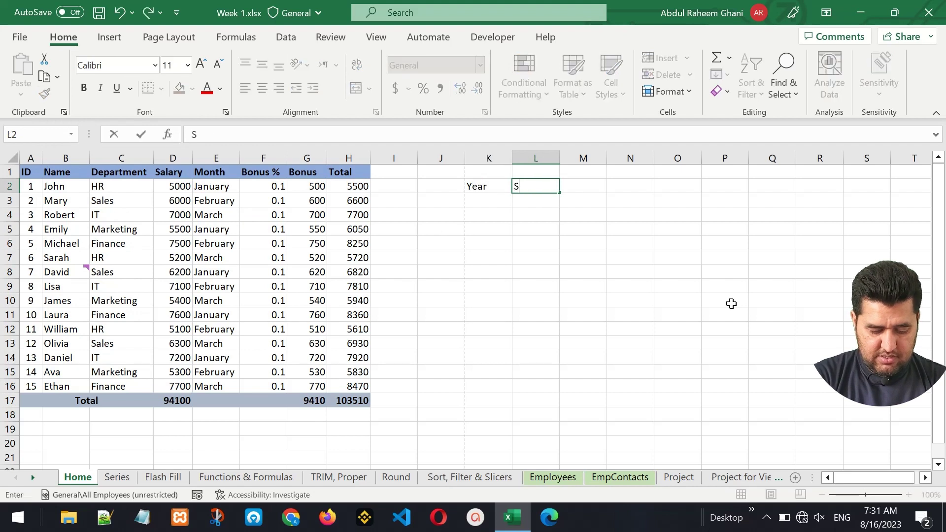
pyautogui.write('ont')
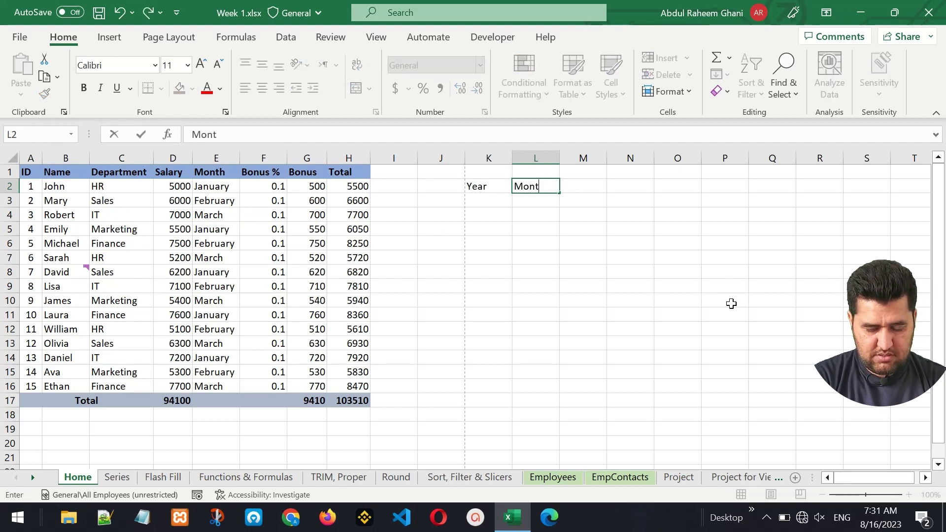
pyautogui.write('h')
pyautogui.press('Tab')
pyautogui.write('Sales')
pyautogui.press('Return')
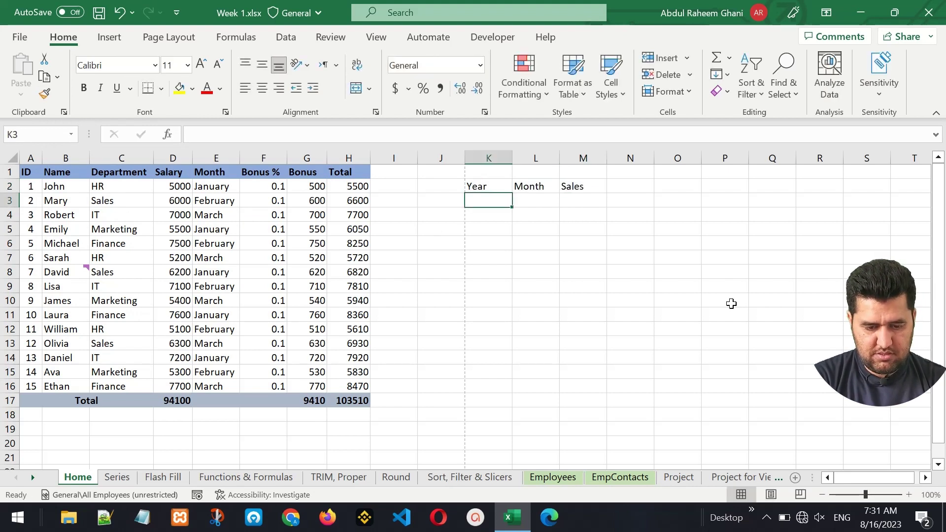
# - Fill the first data row K3:M3 with 2021, Jan and 20000
pyautogui.write('2021')
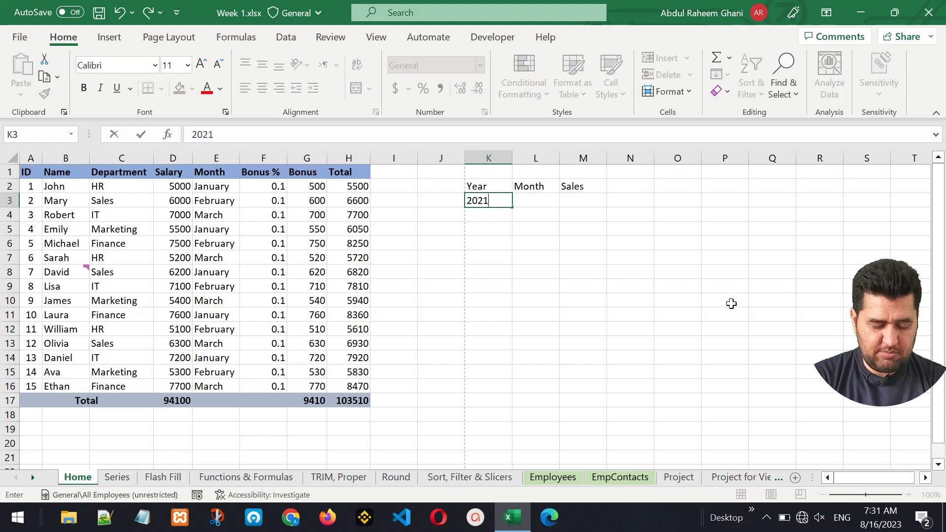
pyautogui.press('Tab')
pyautogui.write('Jan')
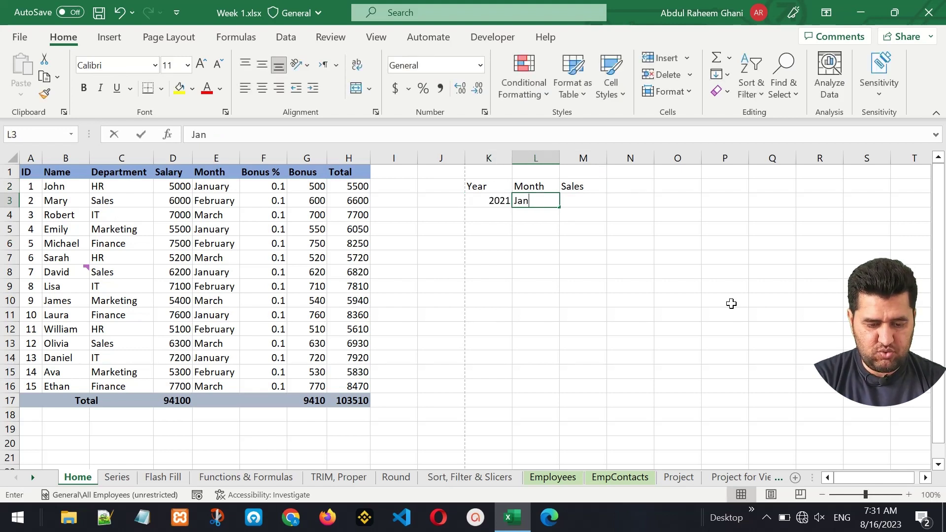
pyautogui.press('Tab')
pyautogui.press('Tab')
pyautogui.hotkey('shift', 'Tab')
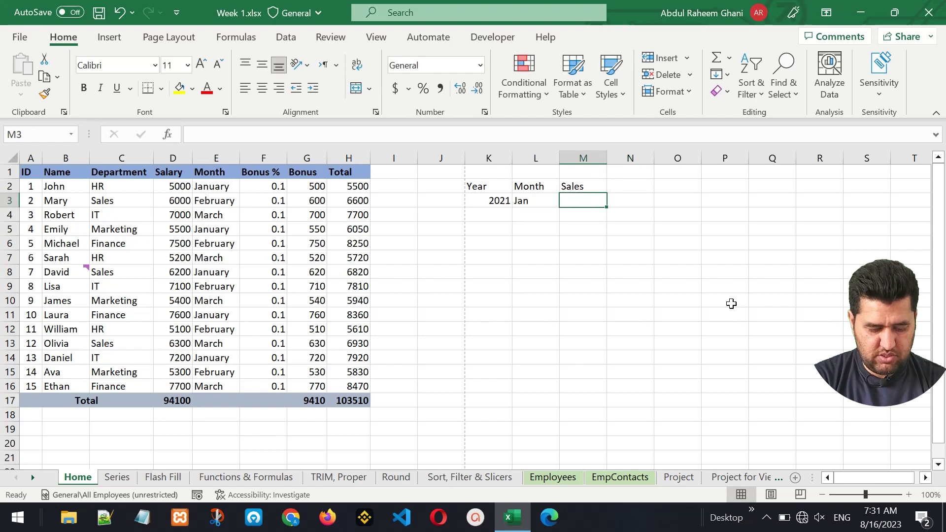
pyautogui.write('20000')
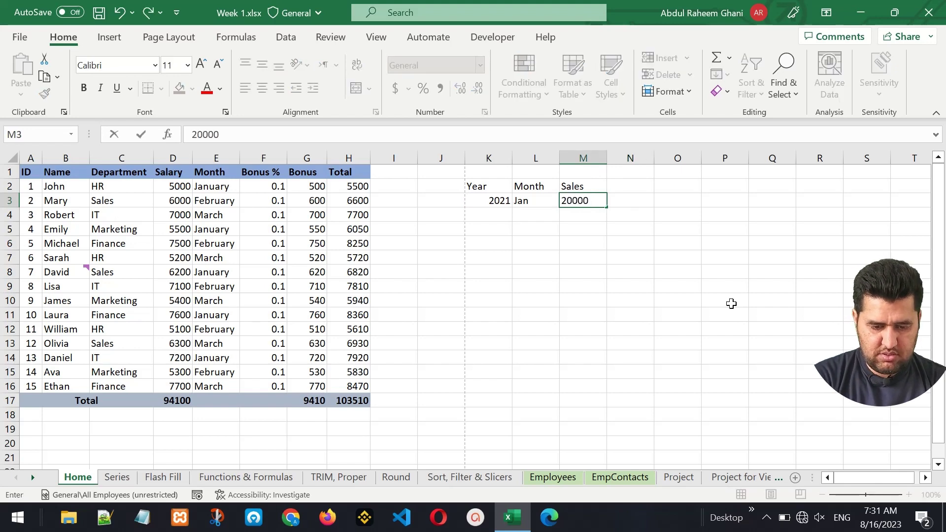
pyautogui.press('Return')
# - Fill the second data row K4:M4 with 2021, Feb and 4000
pyautogui.press('Left')
pyautogui.press('Left')
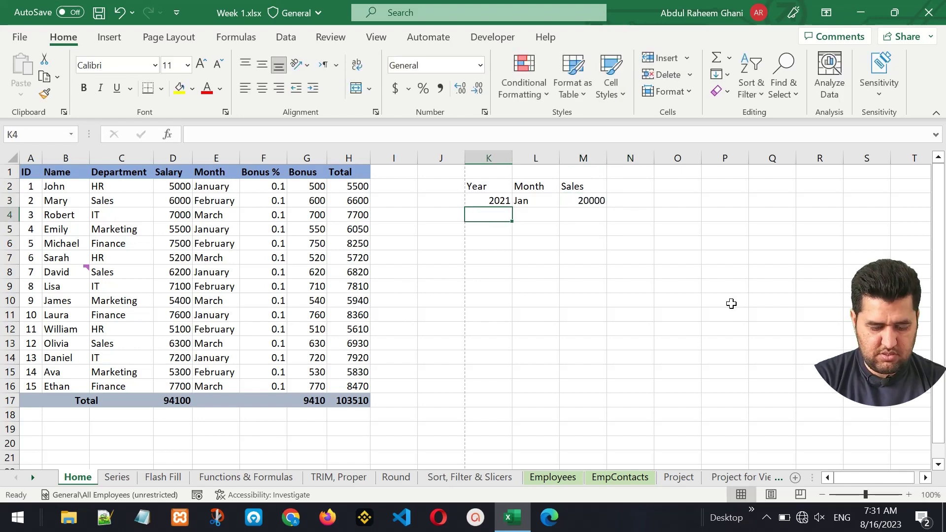
pyautogui.write('2021')
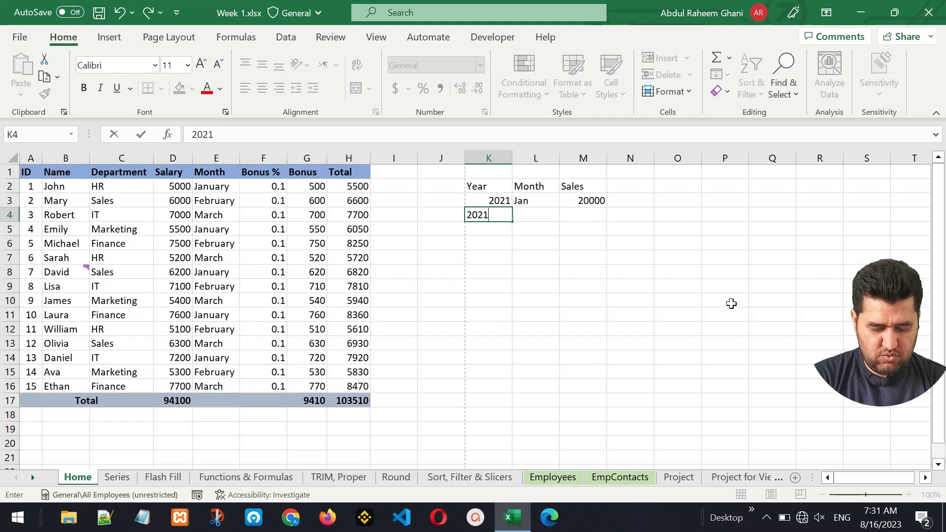
pyautogui.press('Tab')
pyautogui.write('Feb')
pyautogui.press('Tab')
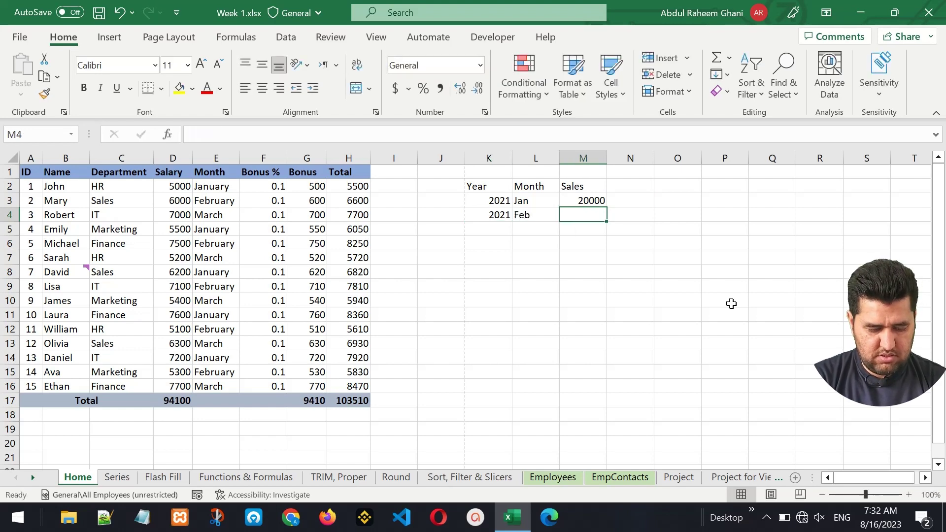
pyautogui.write('4000')
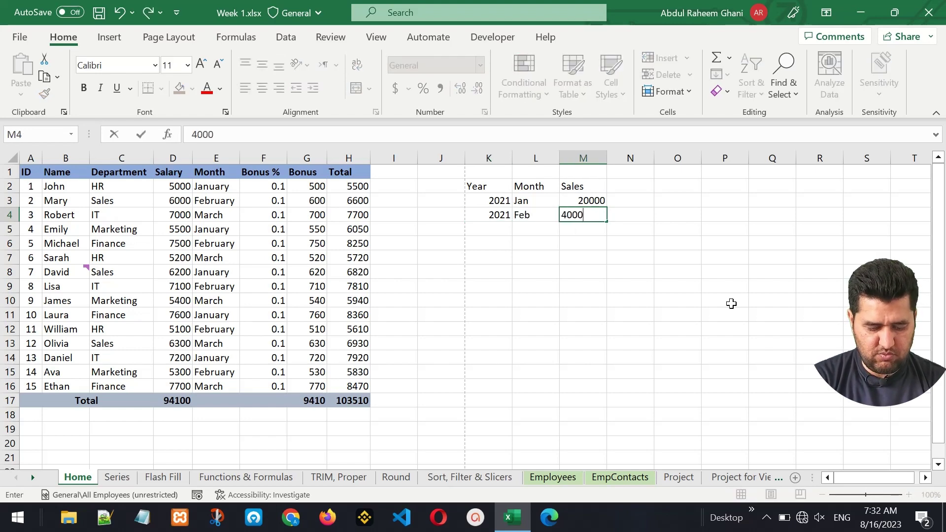
pyautogui.press('Return')
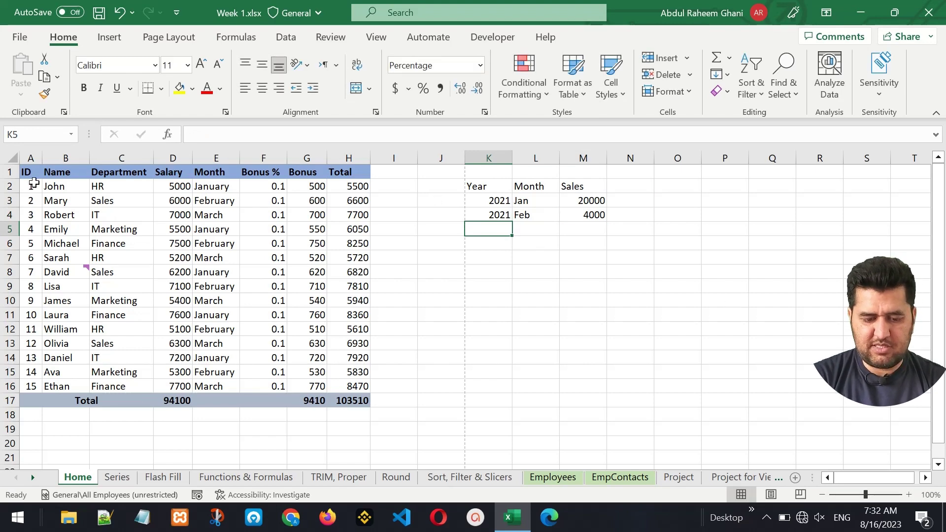
pyautogui.moveTo(24, 171); pyautogui.dragTo(341, 400)
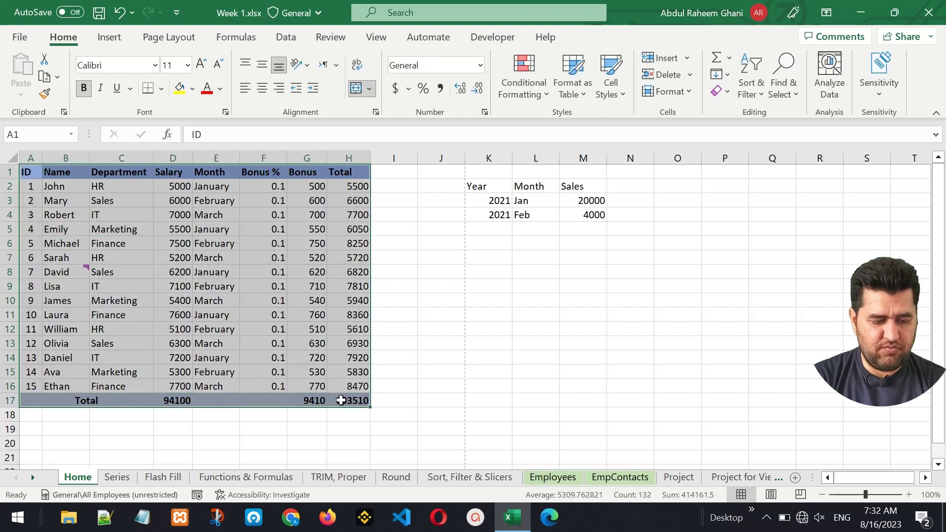
pyautogui.click(539, 212)
pyautogui.moveTo(492, 186); pyautogui.dragTo(593, 218)
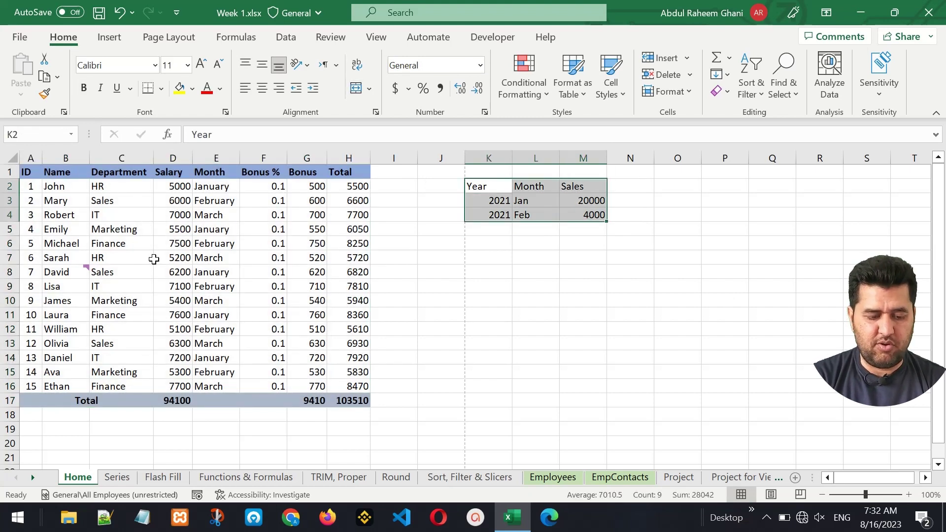
pyautogui.click(44, 98)
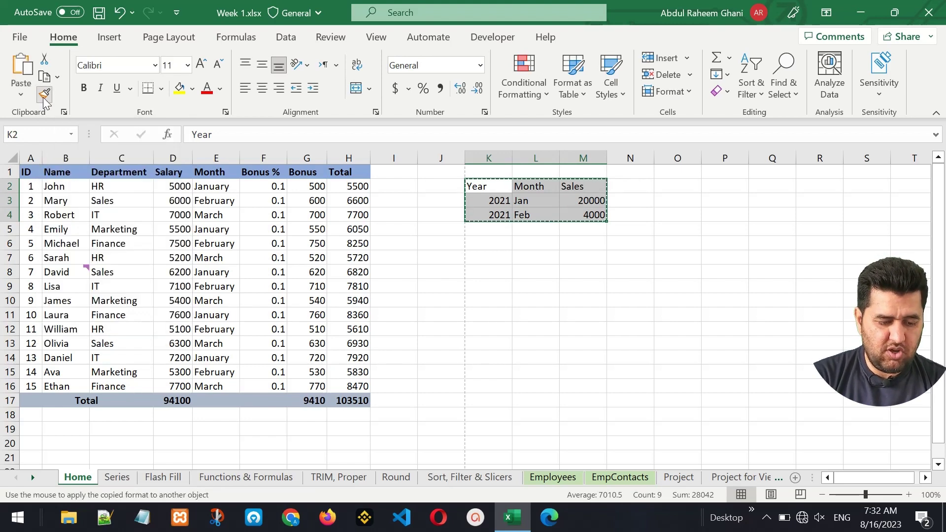
pyautogui.press('Escape')
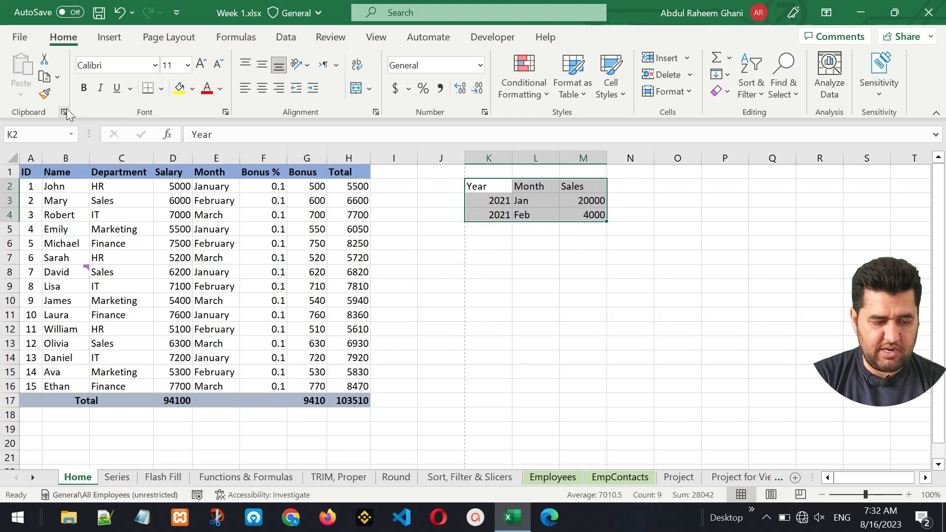
# - Copy the formatting of the employee table A1:H17 onto the small sales table K2:M4 with Format Painter
pyautogui.moveTo(27, 173); pyautogui.dragTo(348, 403)
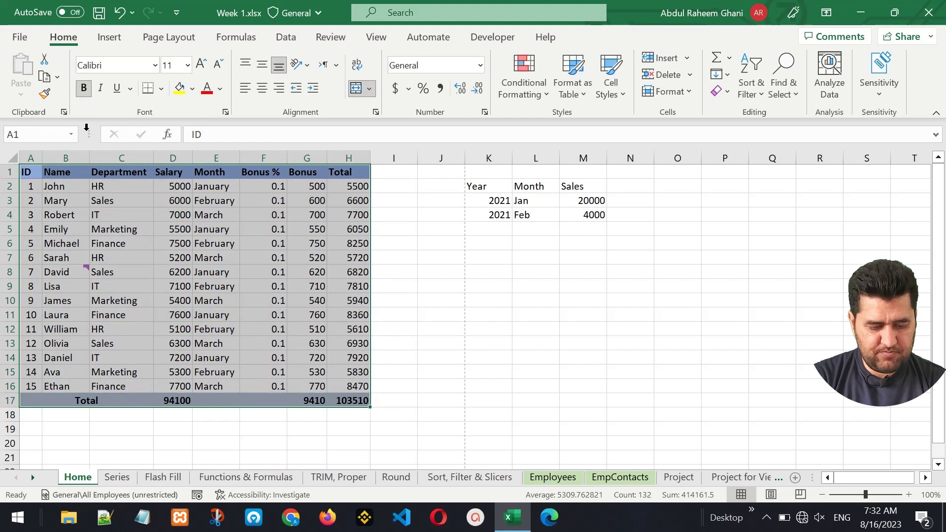
pyautogui.click(45, 94)
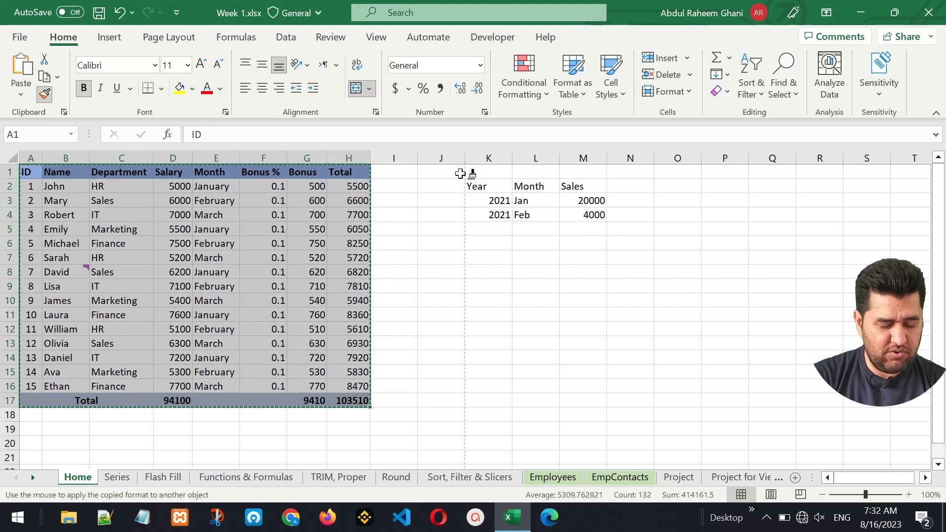
pyautogui.moveTo(477, 186)
pyautogui.mouseDown()
pyautogui.moveTo(575, 202)
pyautogui.moveTo(580, 213)
pyautogui.mouseUp()
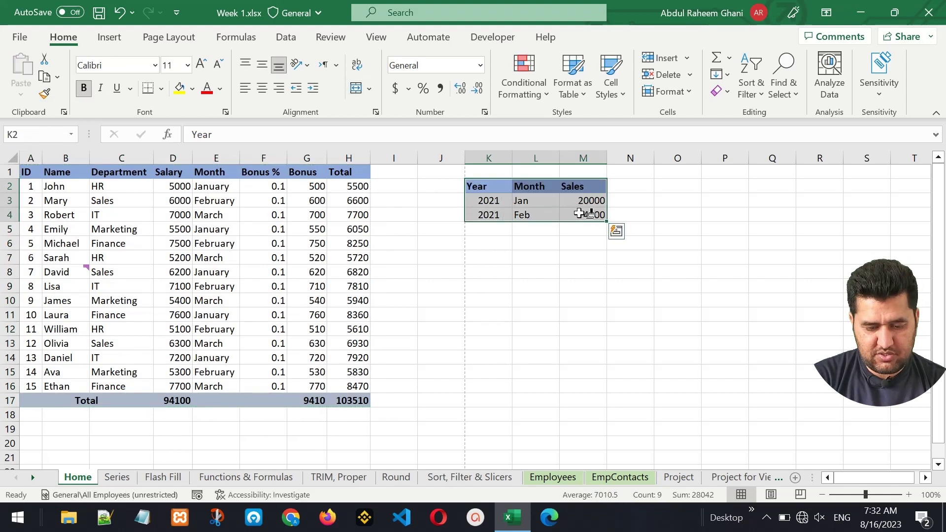
pyautogui.click(548, 215)
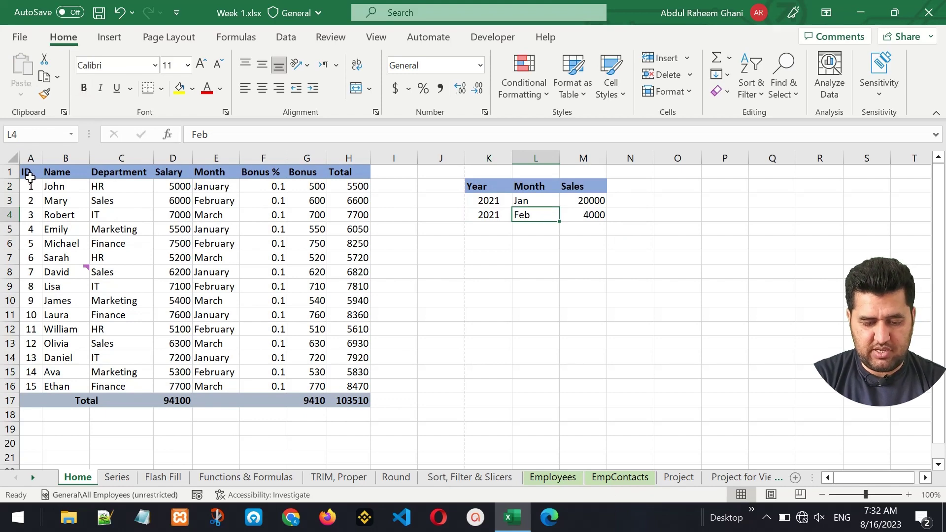
# - Apply the formatting of the employee table A1:H17 to the empty range K7:Q19 with Format Painter
pyautogui.moveTo(27, 173); pyautogui.dragTo(344, 394)
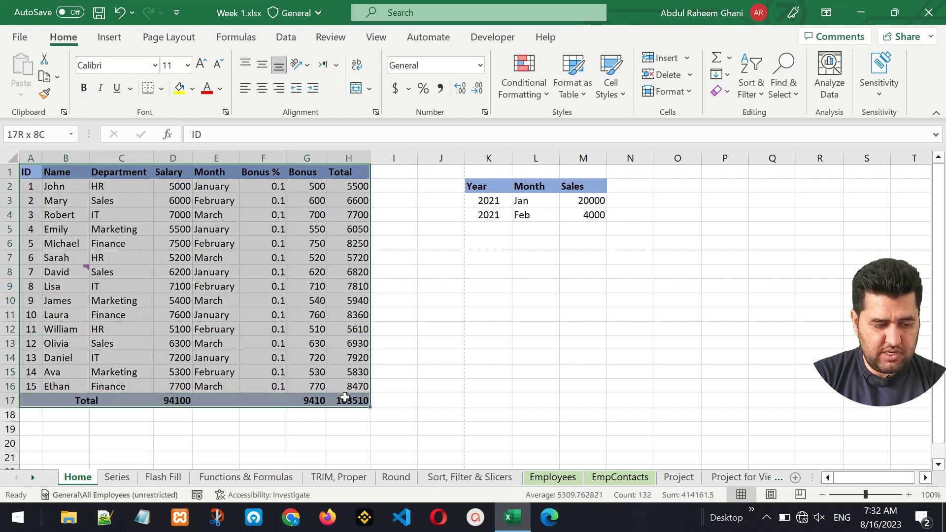
pyautogui.click(44, 95)
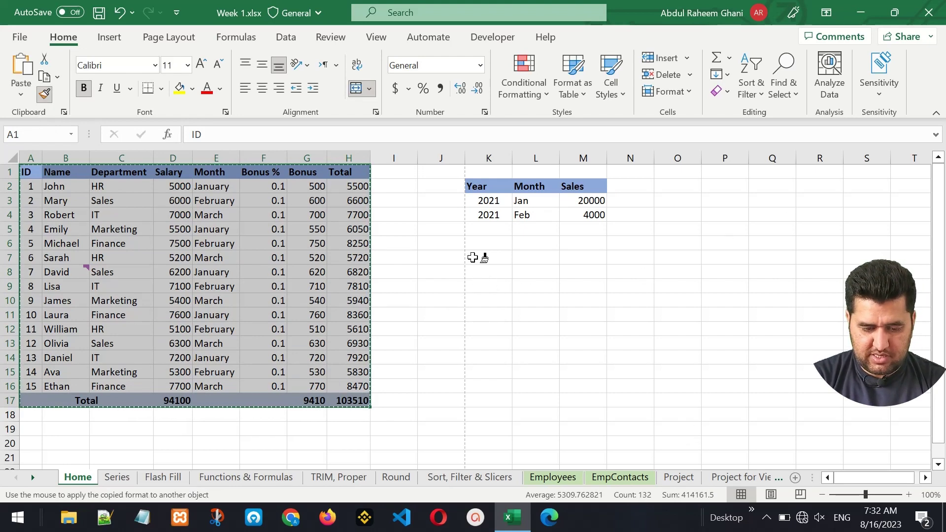
pyautogui.moveTo(478, 256)
pyautogui.mouseDown()
pyautogui.moveTo(773, 342)
pyautogui.moveTo(790, 376)
pyautogui.moveTo(785, 425)
pyautogui.mouseUp()
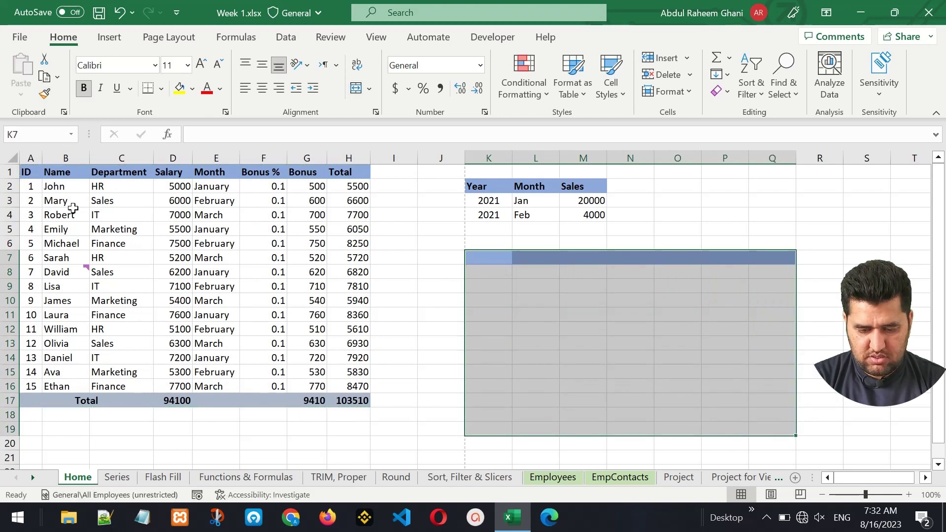
pyautogui.click(618, 365)
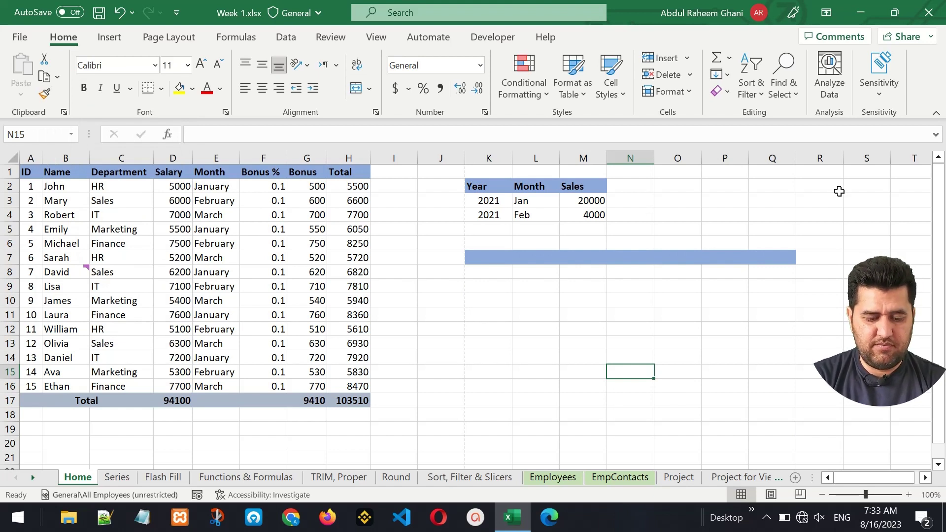
# - Format the empty cells S2:S5 with a standard red fill, bold text and font size 22
pyautogui.moveTo(856, 188); pyautogui.dragTo(867, 221)
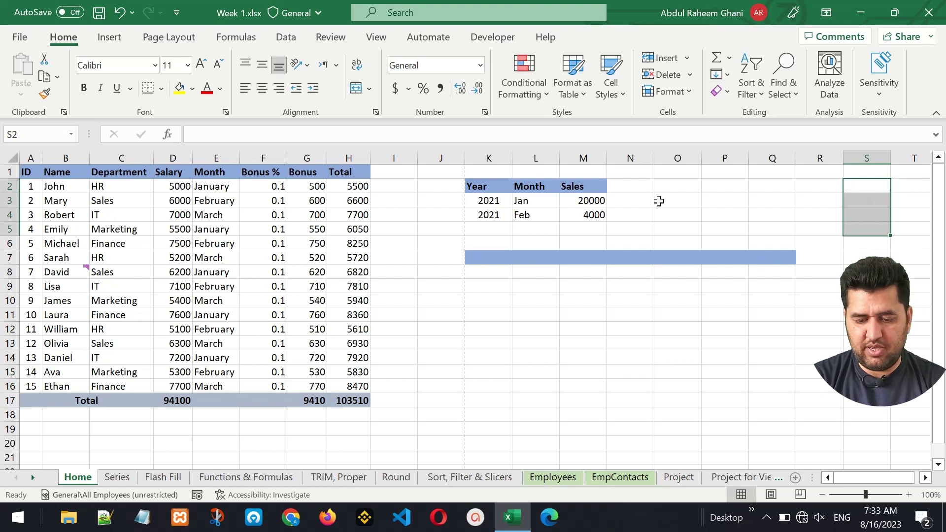
pyautogui.click(192, 89)
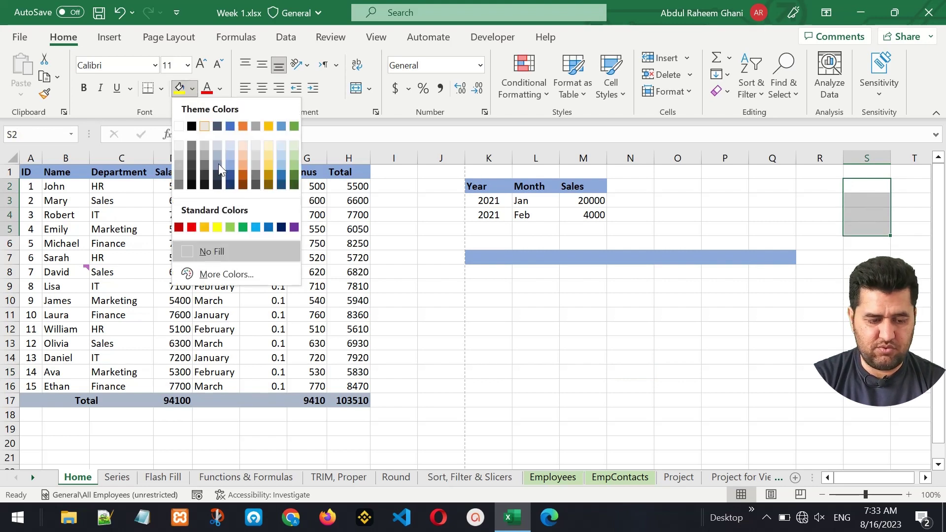
pyautogui.click(191, 228)
pyautogui.click(85, 89)
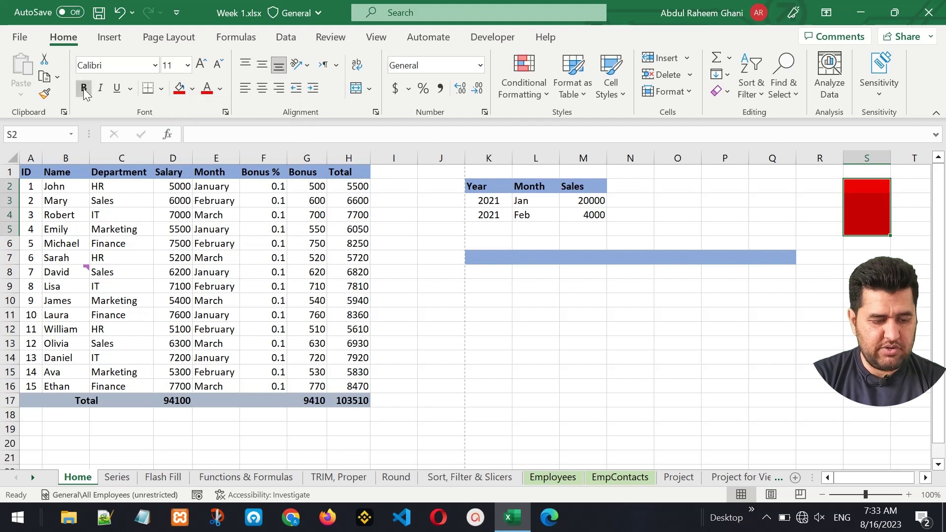
pyautogui.click(200, 65)
pyautogui.click(200, 65)
pyautogui.click(201, 64)
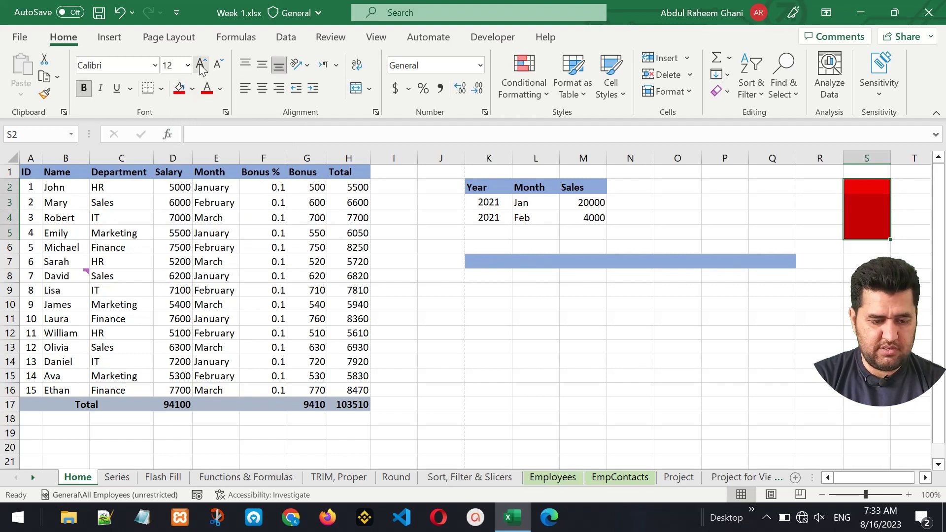
pyautogui.click(201, 64)
pyautogui.click(200, 64)
pyautogui.click(201, 65)
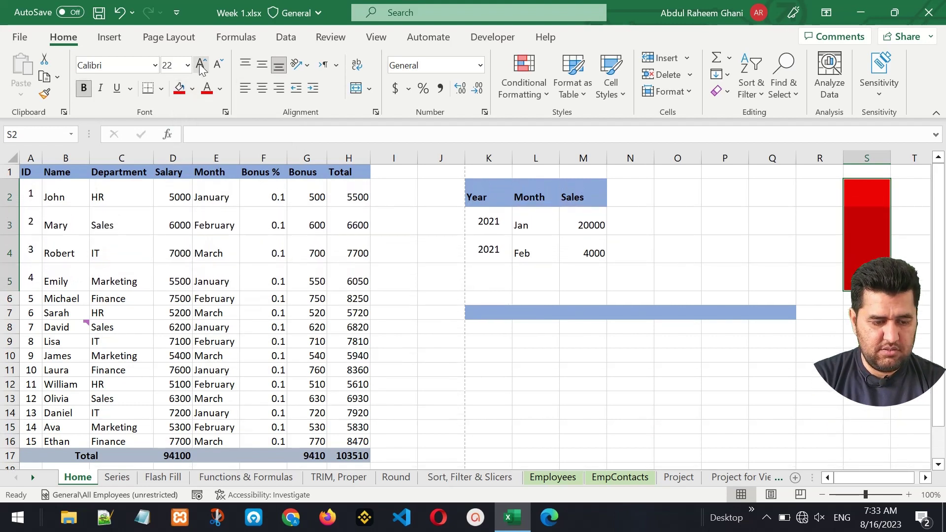
# - Enter the text Some in the red cell S2 and reselect that cell
pyautogui.click(856, 195)
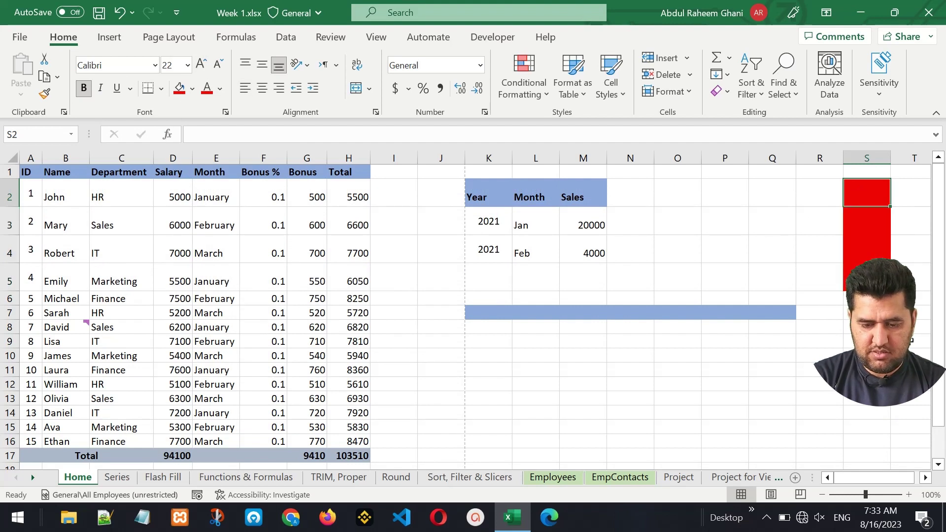
pyautogui.write('Some')
pyautogui.press('Return')
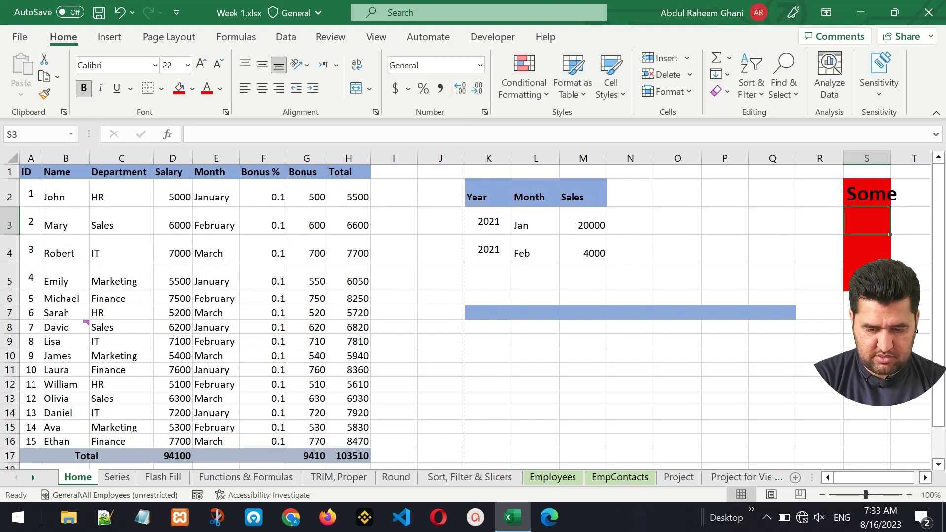
pyautogui.click(872, 196)
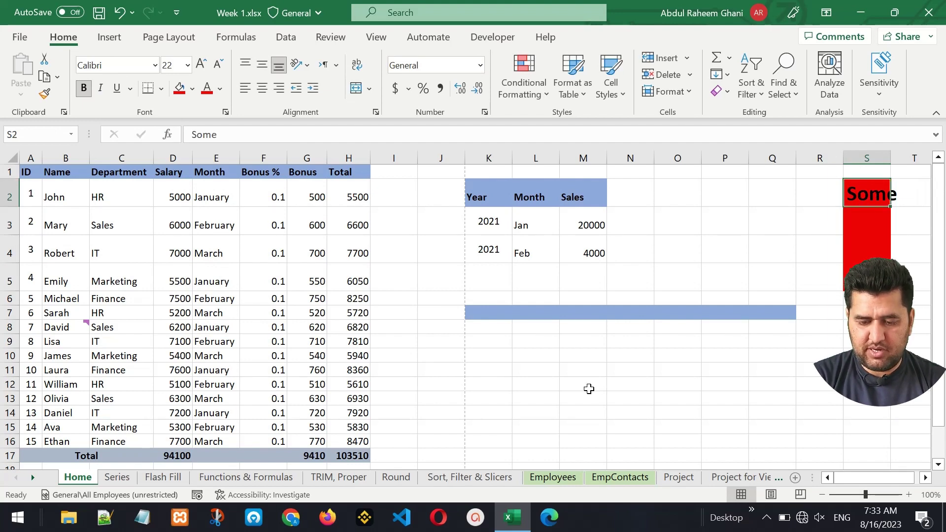
# - Copy the formatting of the red cell S2 onto M10 with Format Painter and enter the text Here in M10
pyautogui.click(44, 97)
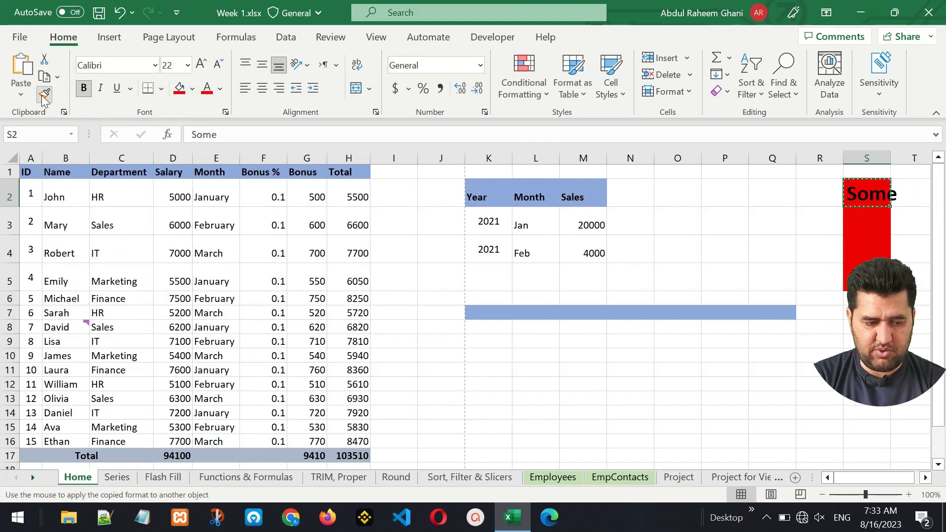
pyautogui.click(571, 355)
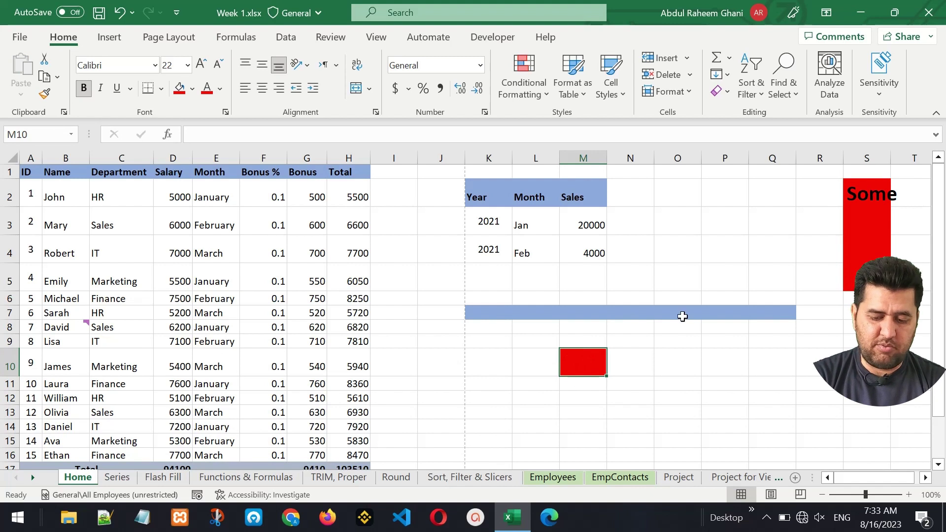
pyautogui.write('Here')
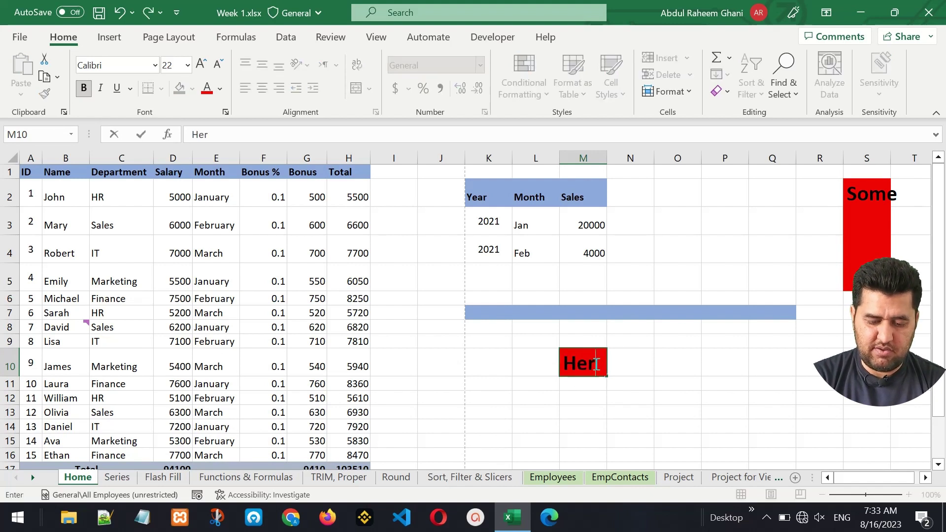
pyautogui.press('Return')
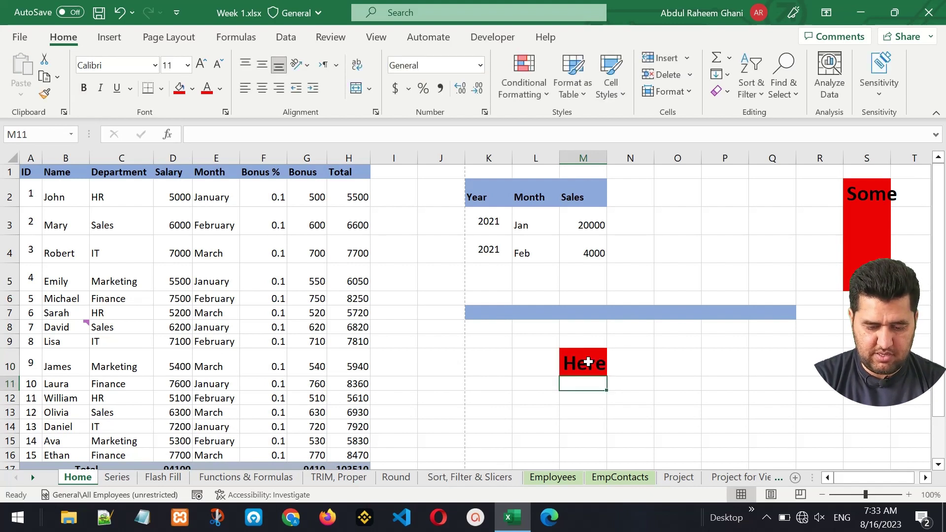
pyautogui.click(588, 362)
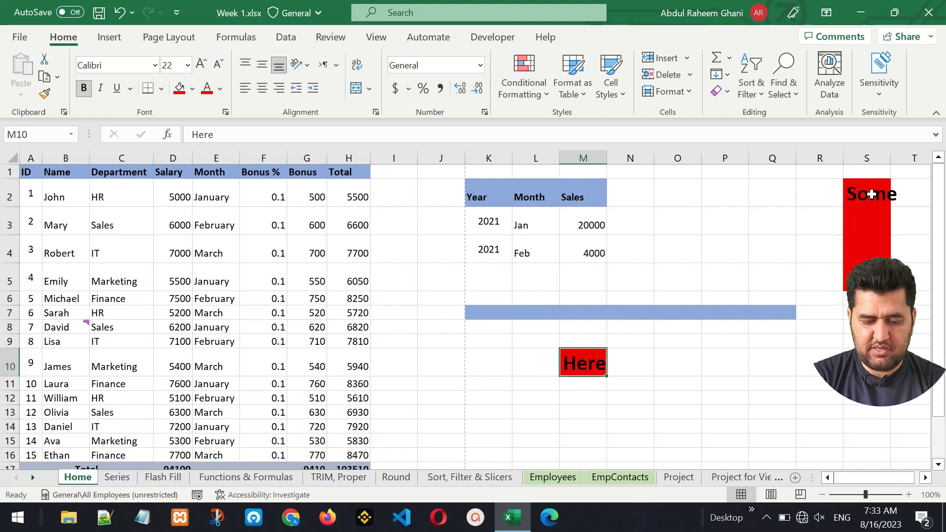
# - Undo the sample entries and all Format Painter changes to the right of the employee table
pyautogui.hotkey('ctrl', 'z')
pyautogui.hotkey('ctrl', 'z')
pyautogui.hotkey('ctrl', 'z')
pyautogui.hotkey('ctrl', 'z')
pyautogui.hotkey('ctrl', 'z')
pyautogui.hotkey('ctrl', 'z')
pyautogui.hotkey('ctrl', 'z')
pyautogui.hotkey('ctrl', 'z')
pyautogui.hotkey('ctrl', 'z')
pyautogui.hotkey('ctrl', 'z')
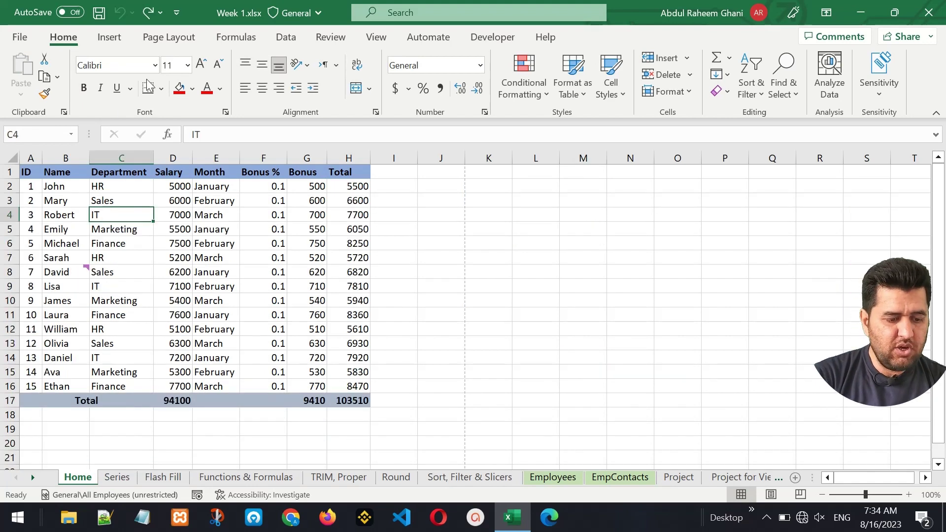
# - Try Calibri Light on the employee rows A2:H16 and set their font to DejaVu Sans Mono
pyautogui.moveTo(26, 185); pyautogui.dragTo(344, 381)
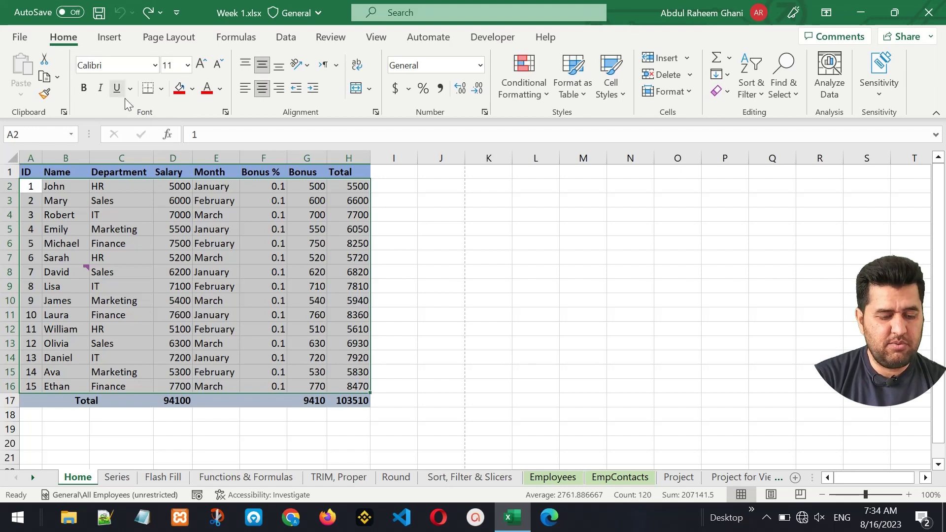
pyautogui.click(155, 66)
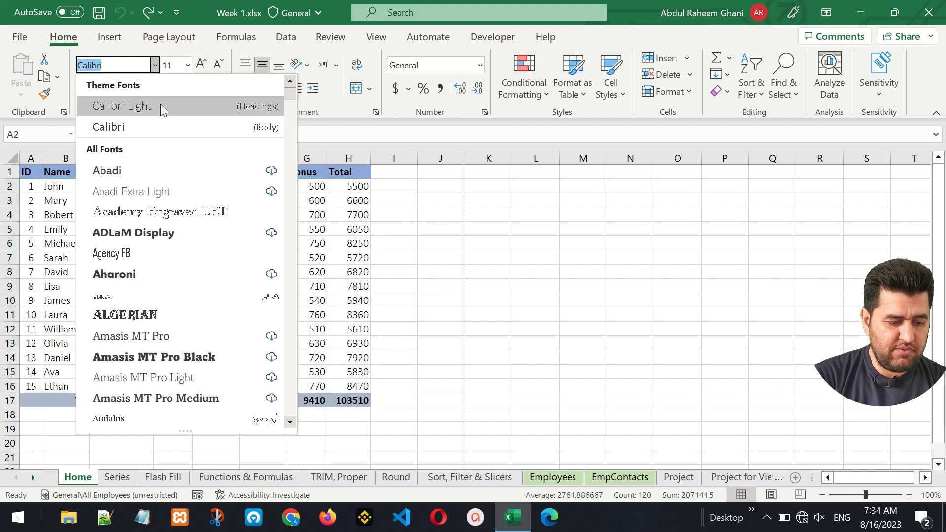
pyautogui.click(161, 106)
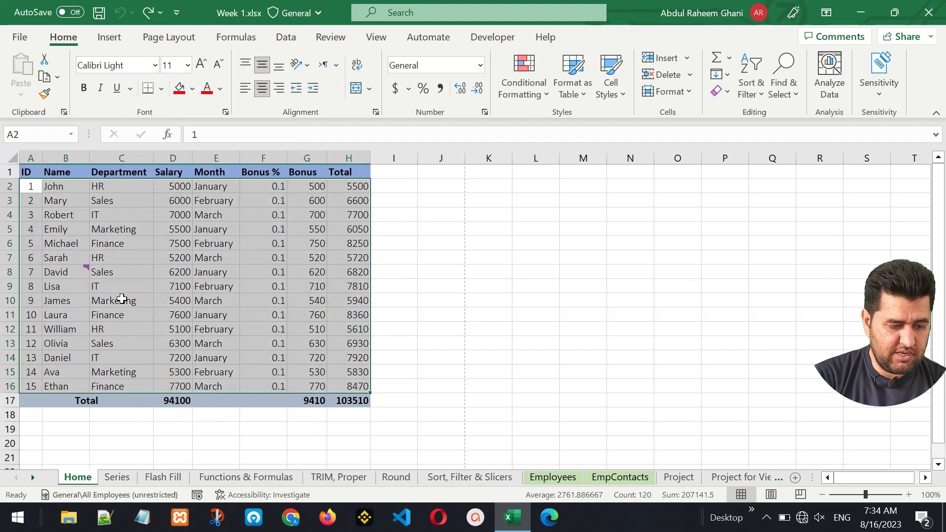
pyautogui.click(155, 66)
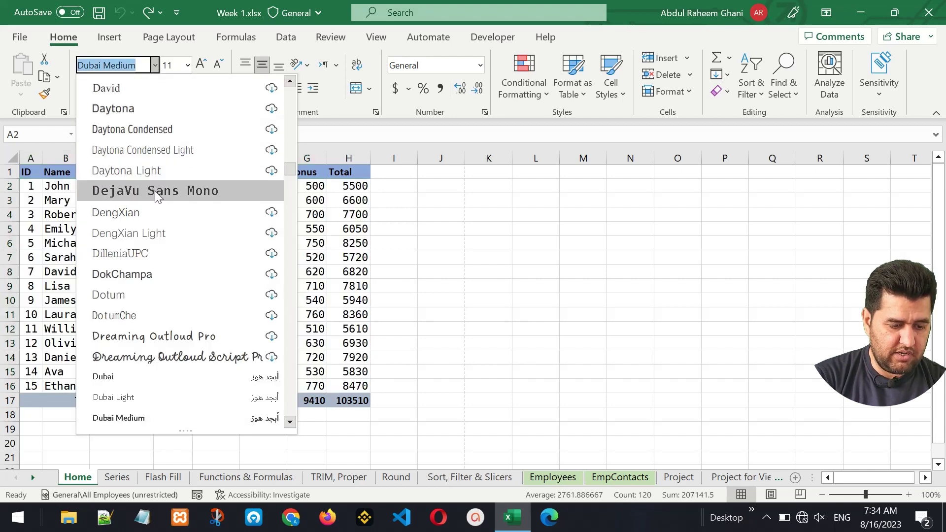
pyautogui.click(155, 192)
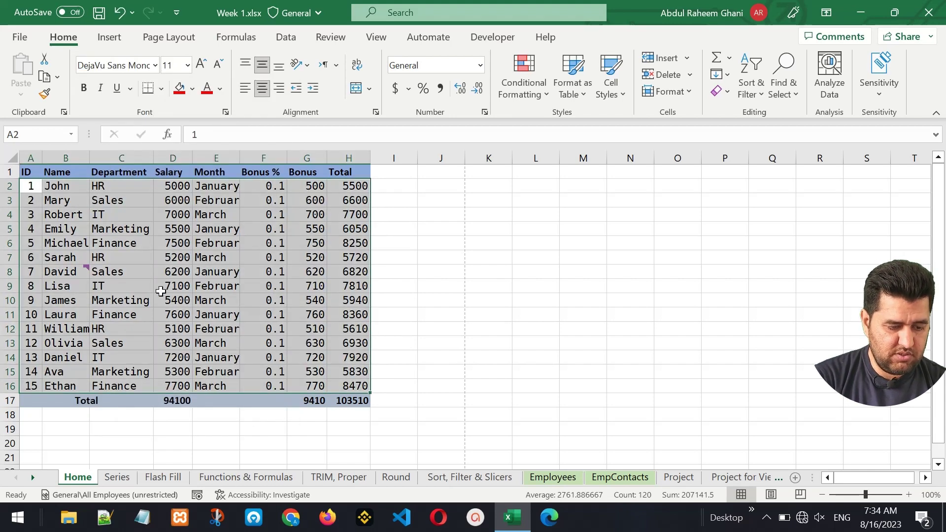
# - Make the employee rows A2:H16 bold, italic and underlined, and deselect the range
pyautogui.click(85, 90)
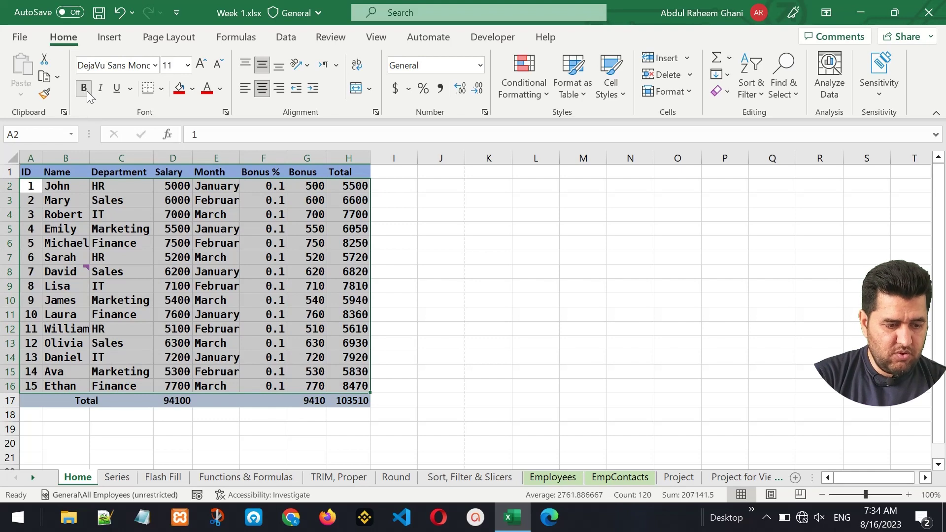
pyautogui.click(101, 89)
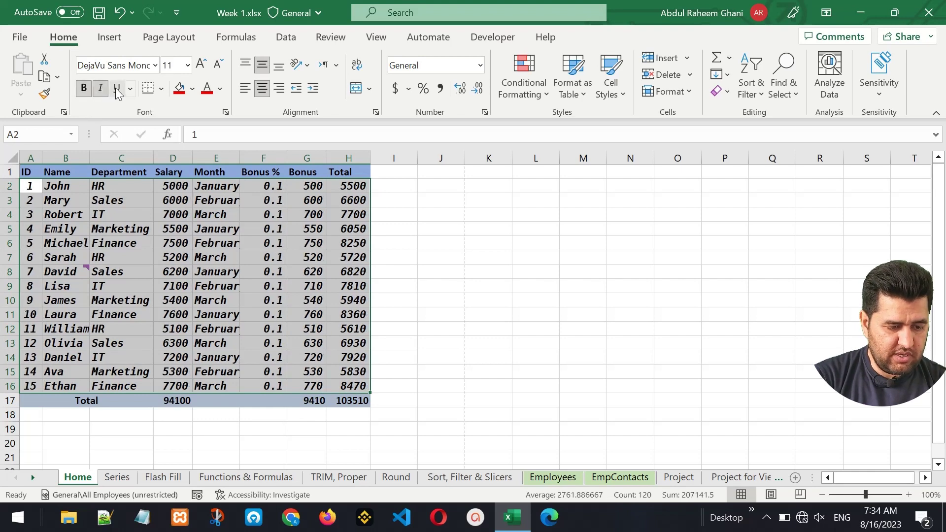
pyautogui.click(117, 90)
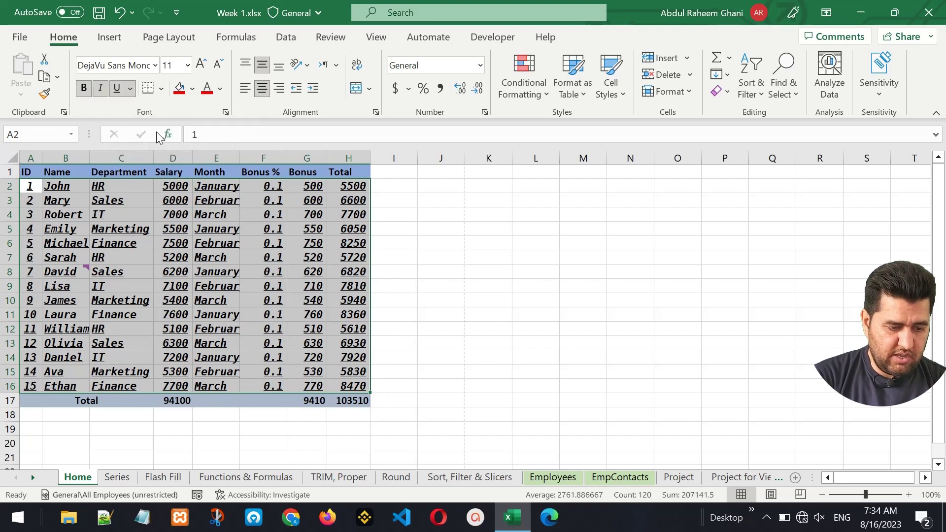
pyautogui.click(190, 257)
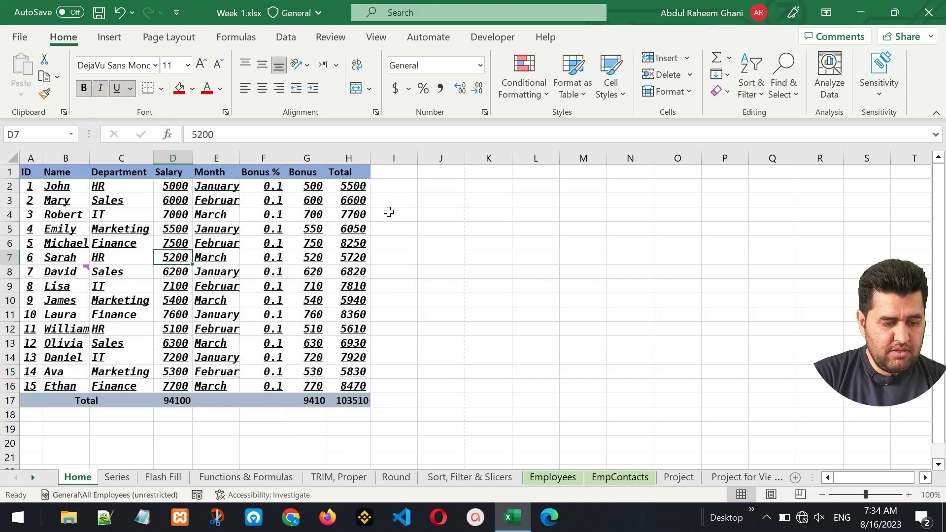
# - Apply All Borders to the empty range K2:P10 and deselect it
pyautogui.moveTo(494, 188); pyautogui.dragTo(702, 299)
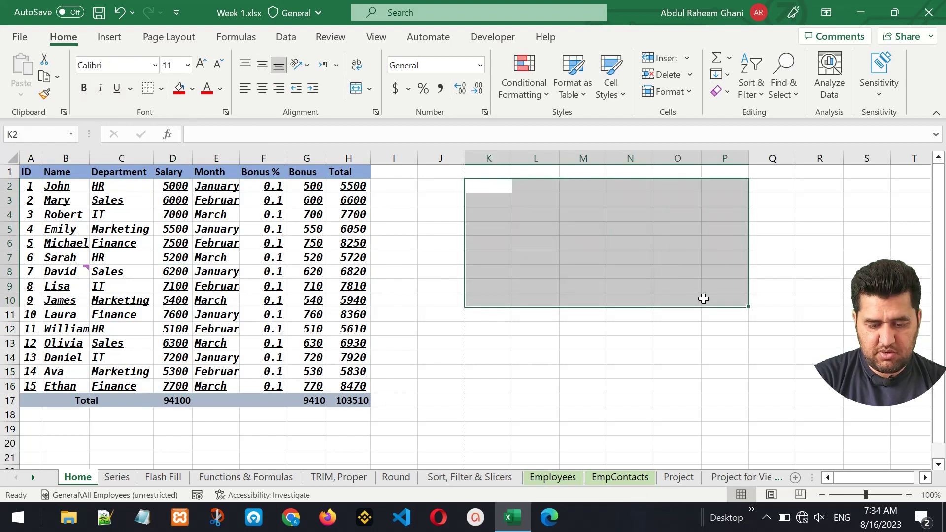
pyautogui.click(161, 89)
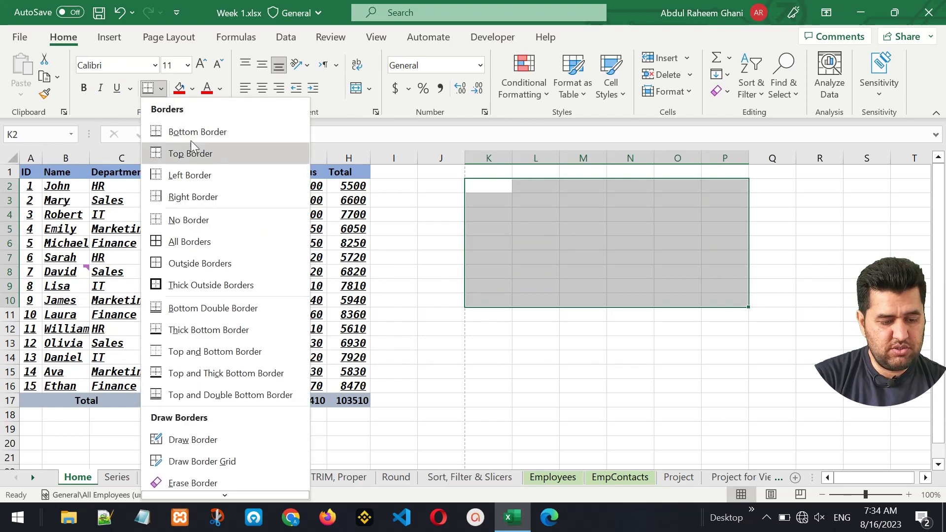
pyautogui.click(213, 240)
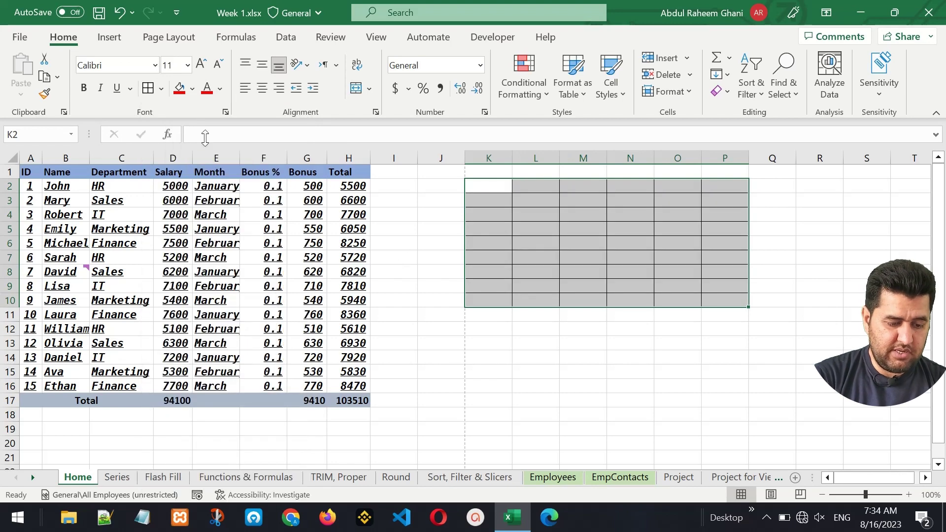
pyautogui.click(653, 339)
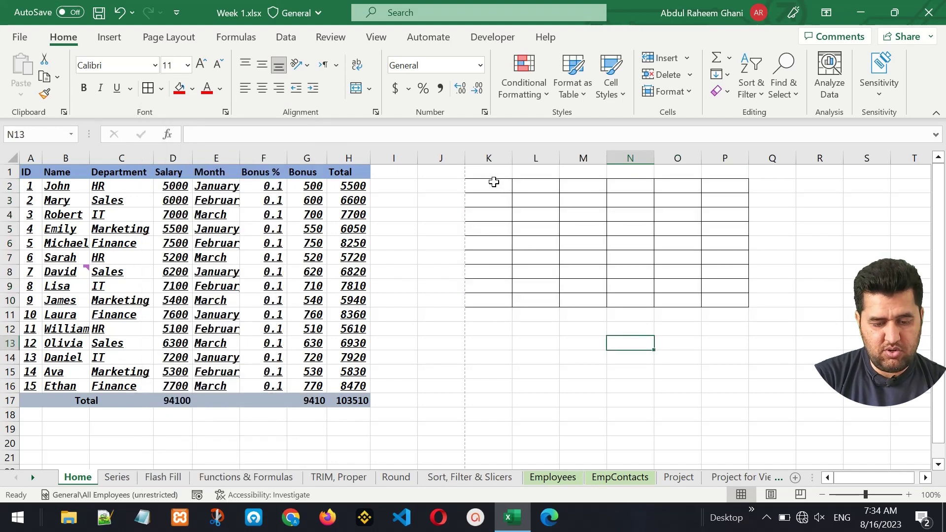
pyautogui.moveTo(493, 182); pyautogui.dragTo(717, 295)
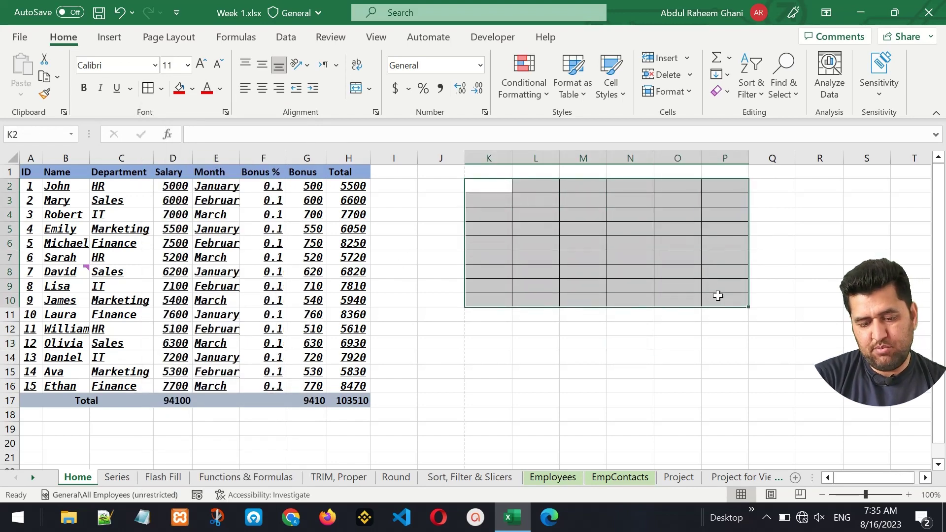
pyautogui.click(603, 295)
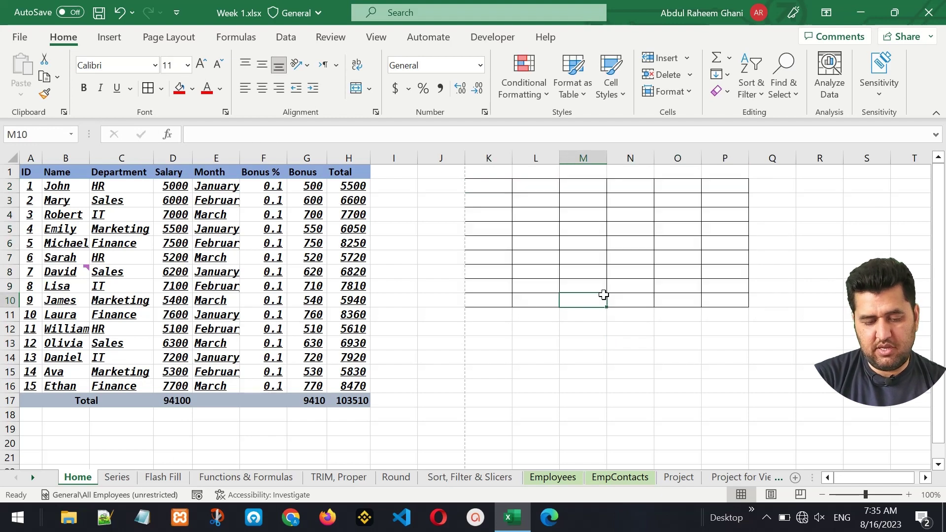
pyautogui.click(561, 342)
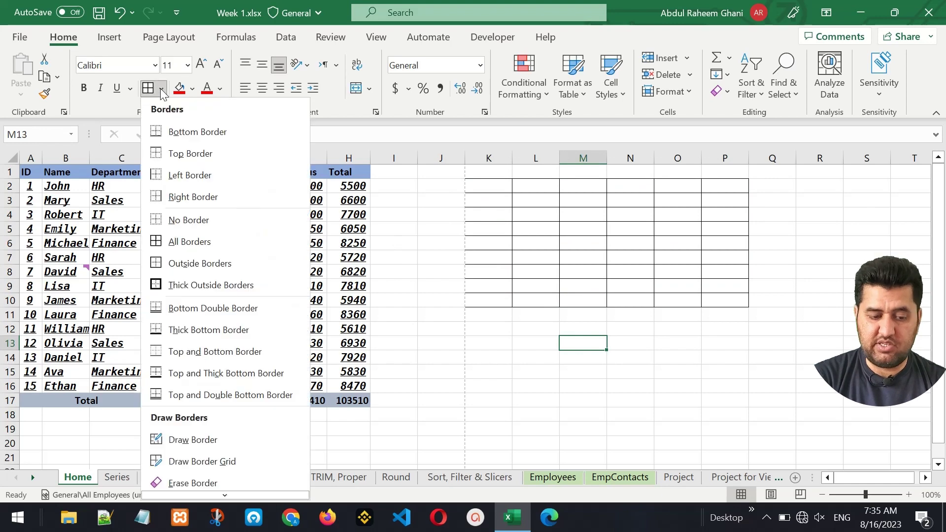
pyautogui.click(161, 88)
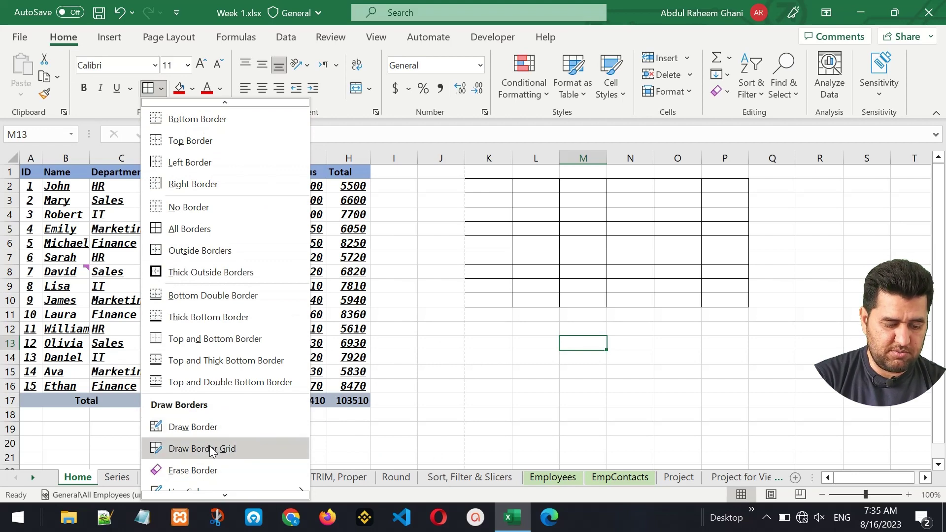
pyautogui.moveTo(209, 487)
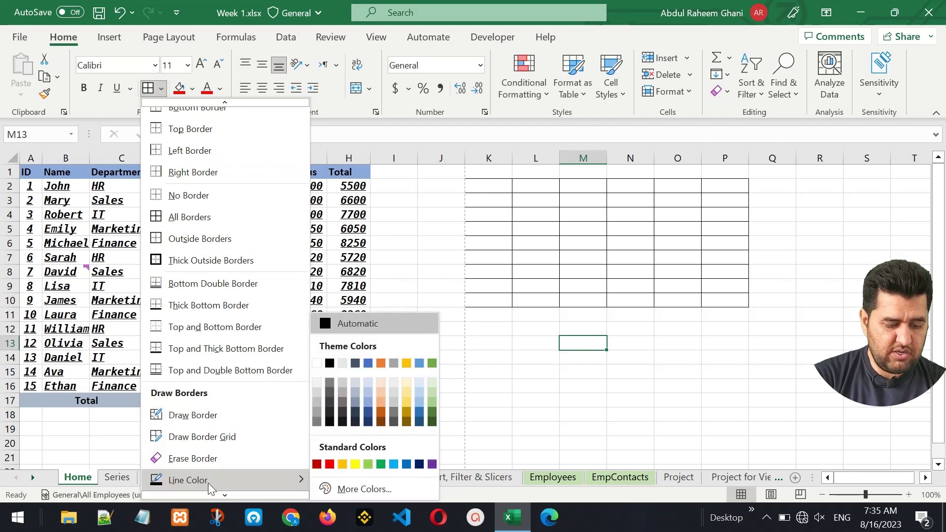
pyautogui.click(502, 290)
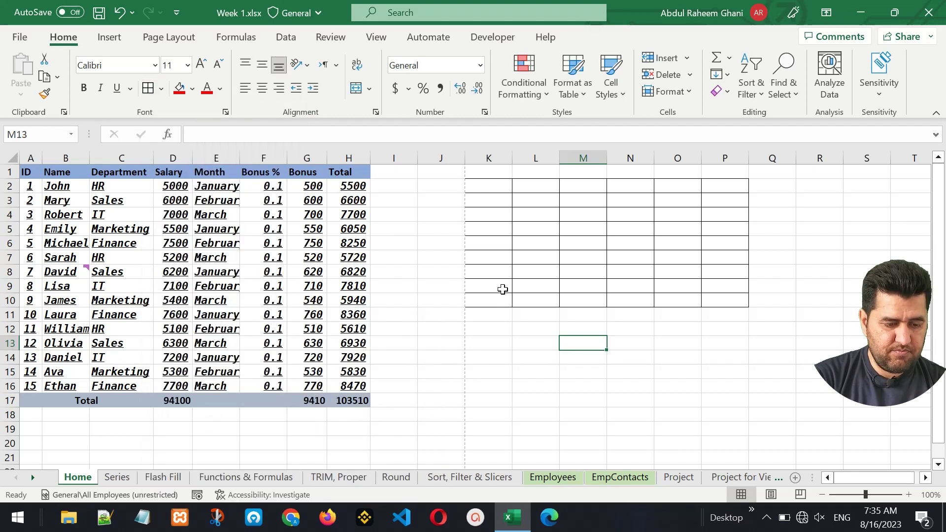
# - Fill the bordered range K2:P10 with a light blue-gray theme color and K1:P1 above it with gray
pyautogui.moveTo(477, 179)
pyautogui.mouseDown()
pyautogui.moveTo(672, 261)
pyautogui.moveTo(721, 297)
pyautogui.mouseUp()
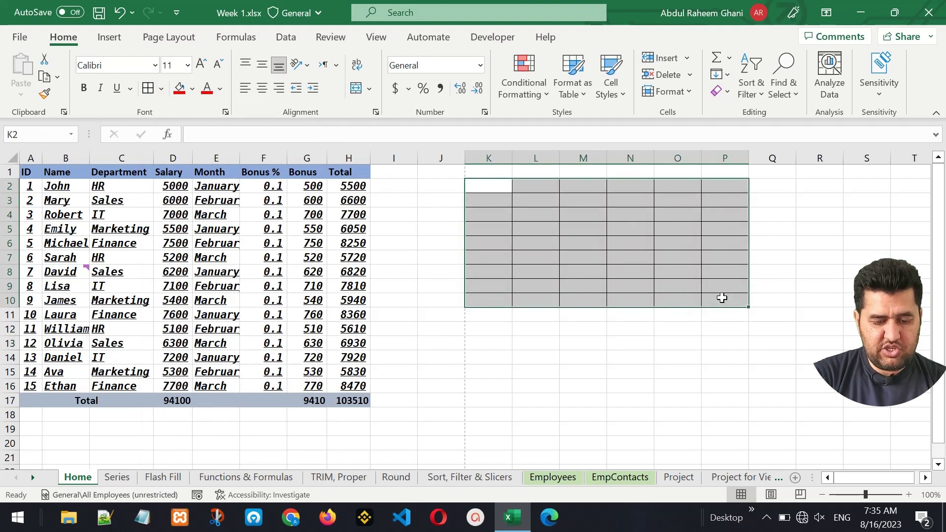
pyautogui.click(192, 89)
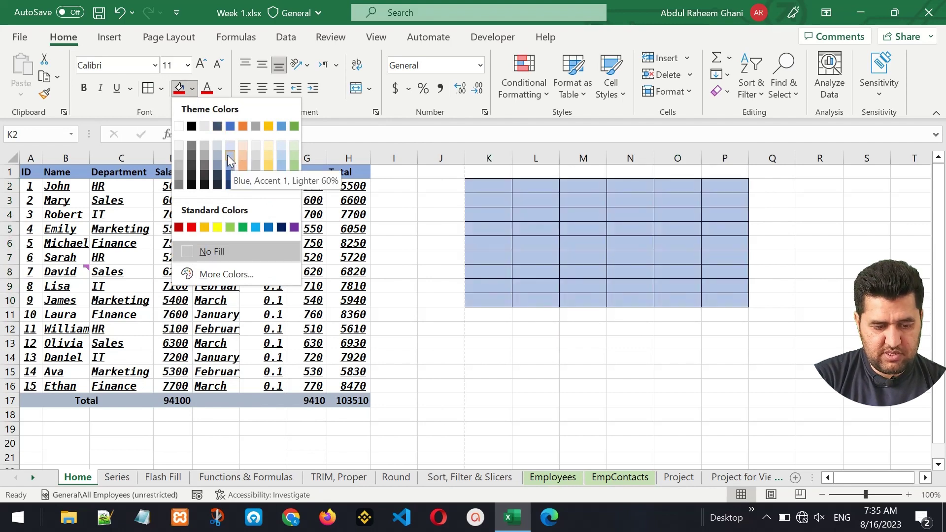
pyautogui.click(215, 153)
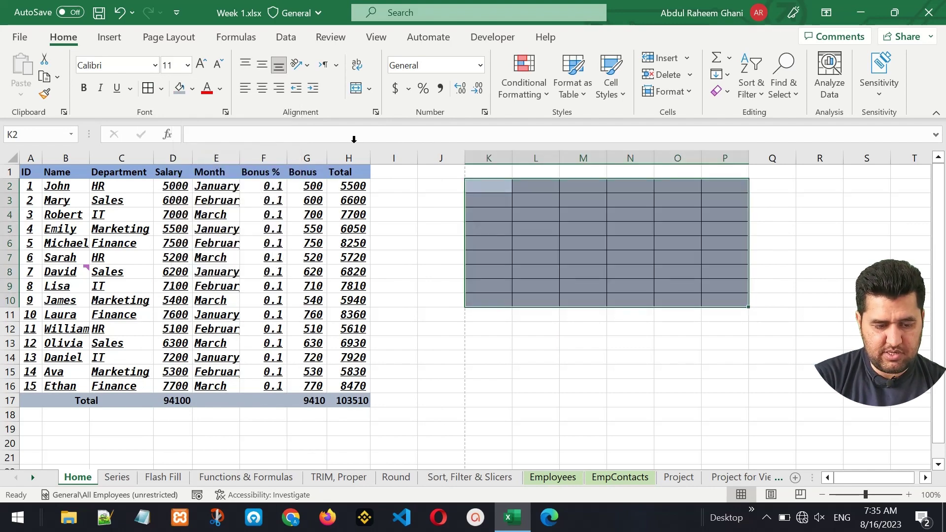
pyautogui.moveTo(490, 170); pyautogui.dragTo(722, 158)
pyautogui.click(192, 89)
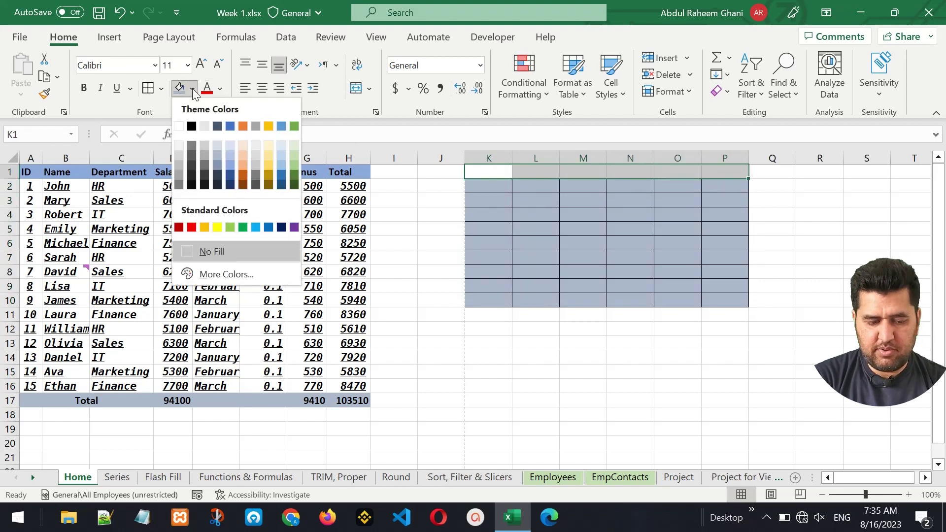
pyautogui.click(179, 176)
pyautogui.click(596, 228)
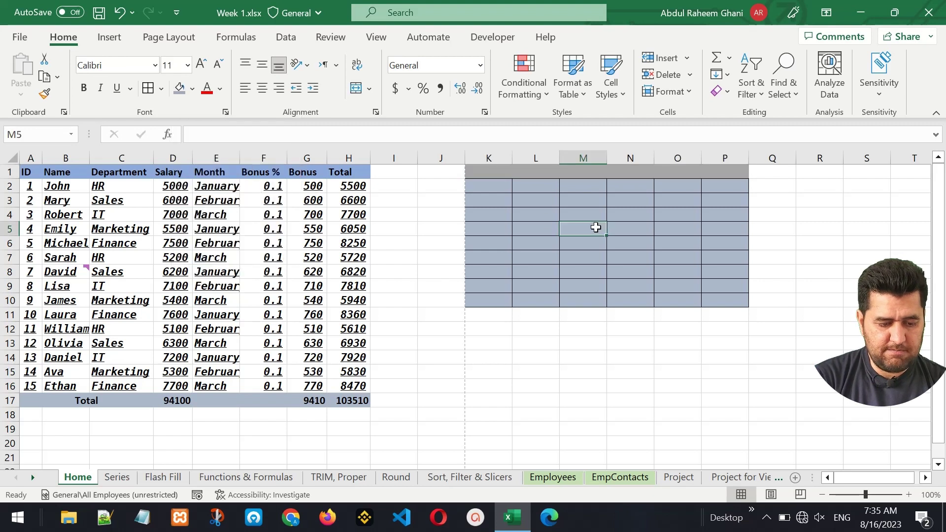
# - Set the font color of the range K1:P10 to the blue theme color
pyautogui.moveTo(507, 172); pyautogui.dragTo(719, 296)
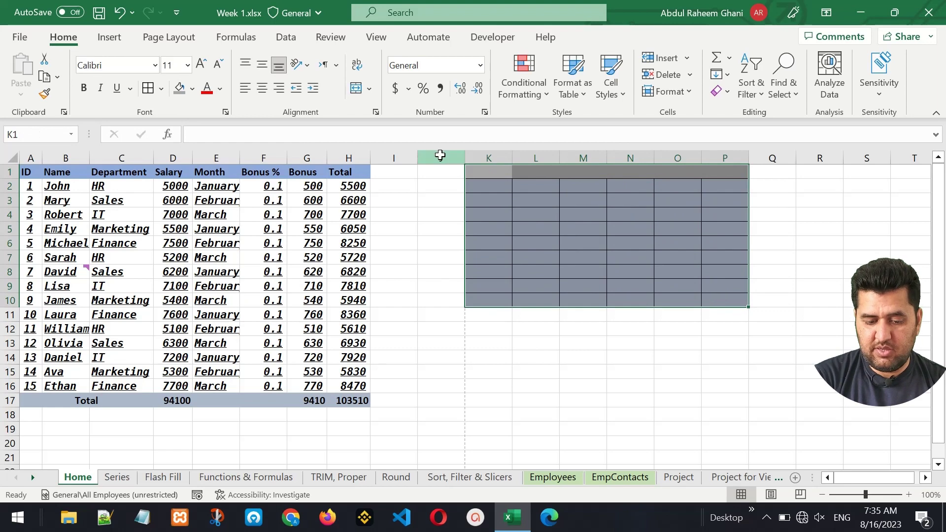
pyautogui.click(220, 88)
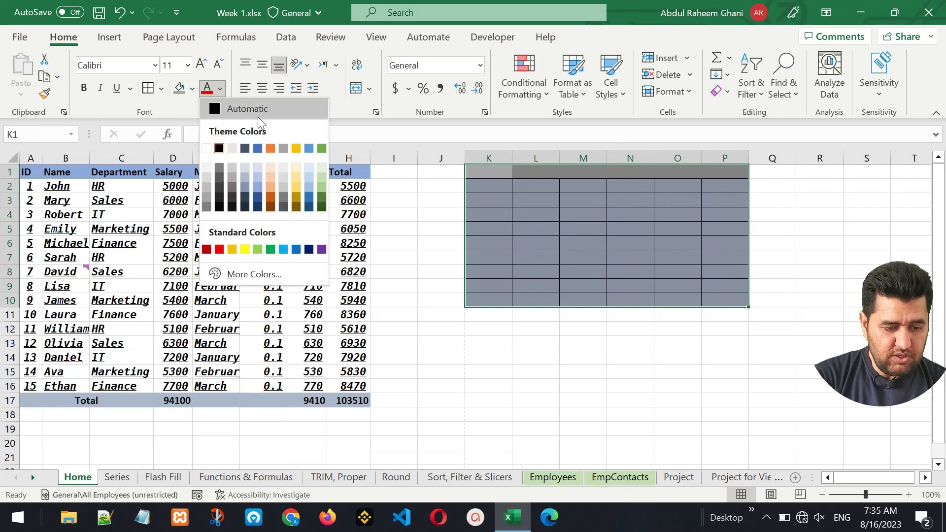
pyautogui.click(258, 149)
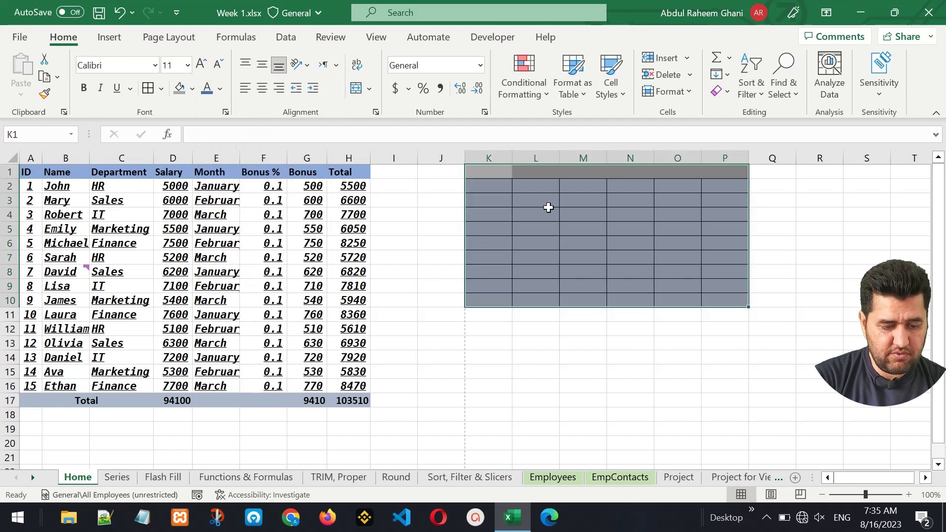
# - Enter the text Name in cell K2
pyautogui.click(500, 187)
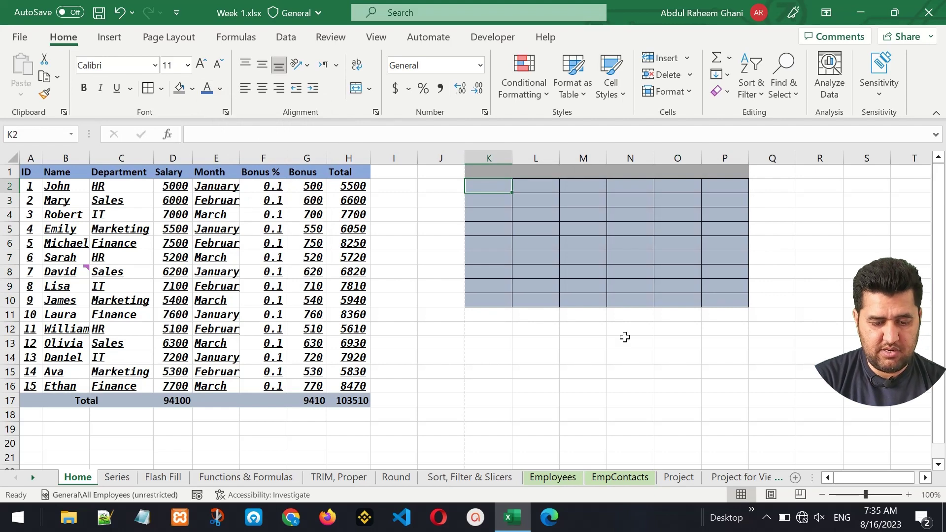
pyautogui.write('Na')
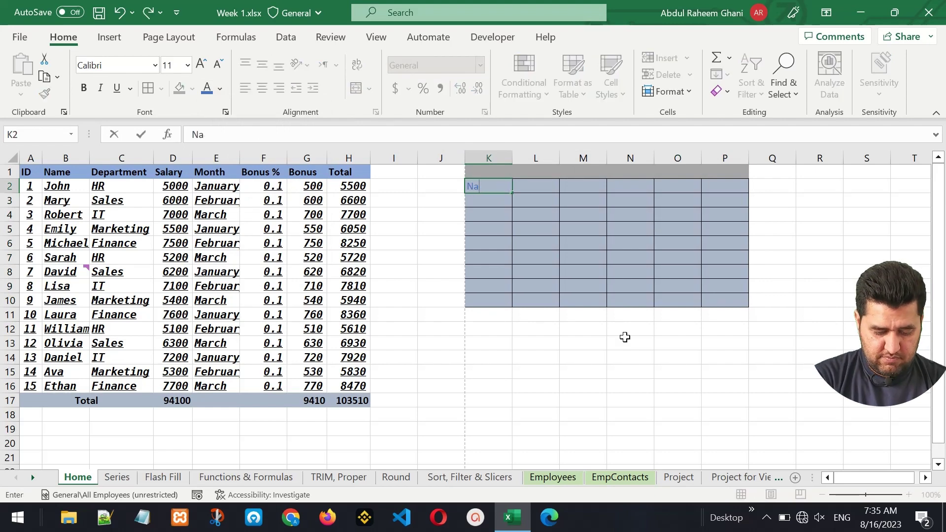
pyautogui.write('eme')
pyautogui.press('Return')
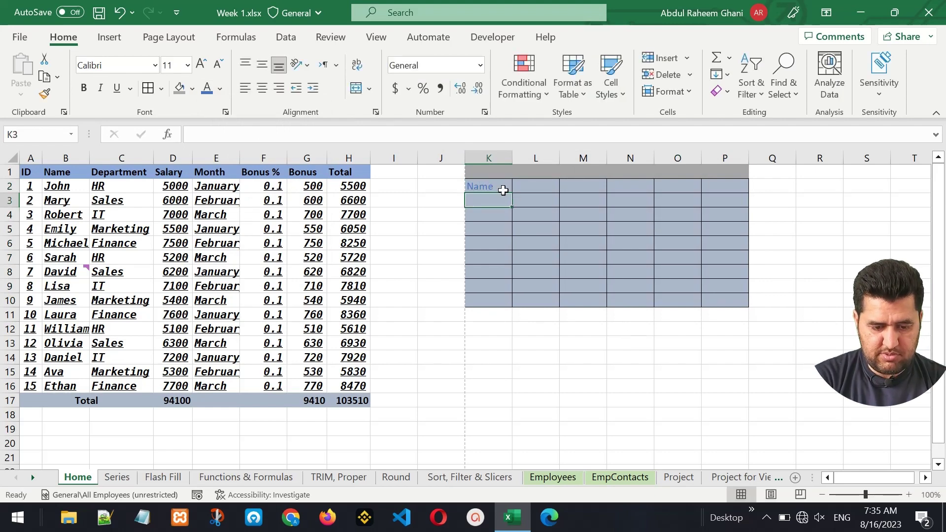
# - Enlarge the font of K2:P10 to 16, reduce it to 9, and deselect the range
pyautogui.moveTo(484, 184); pyautogui.dragTo(724, 300)
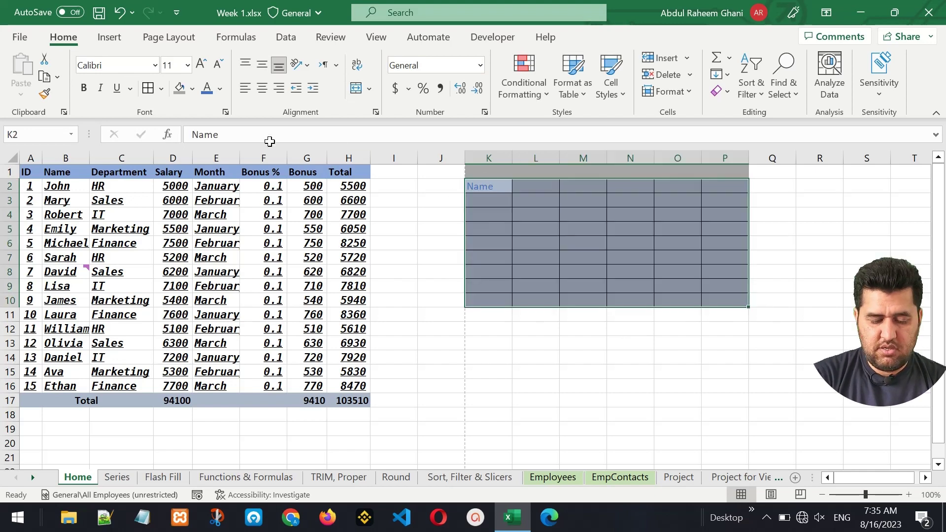
pyautogui.click(187, 66)
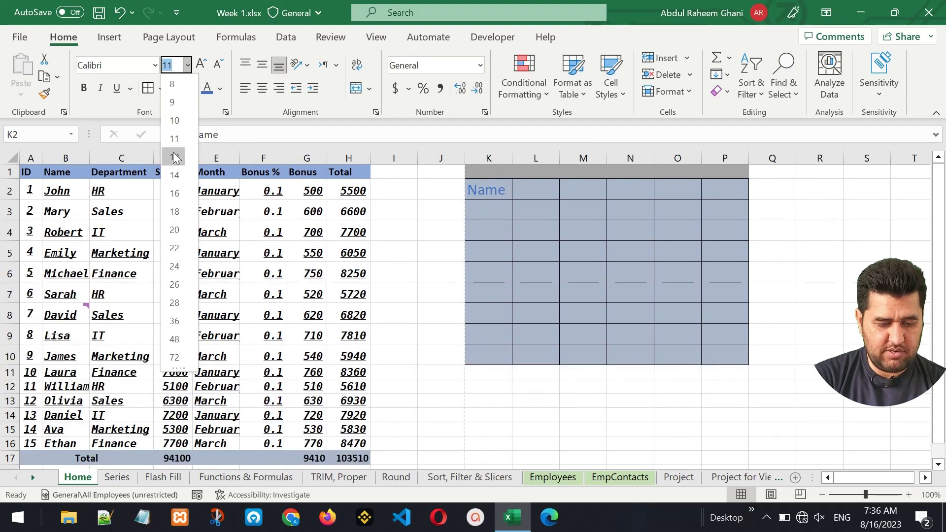
pyautogui.click(200, 64)
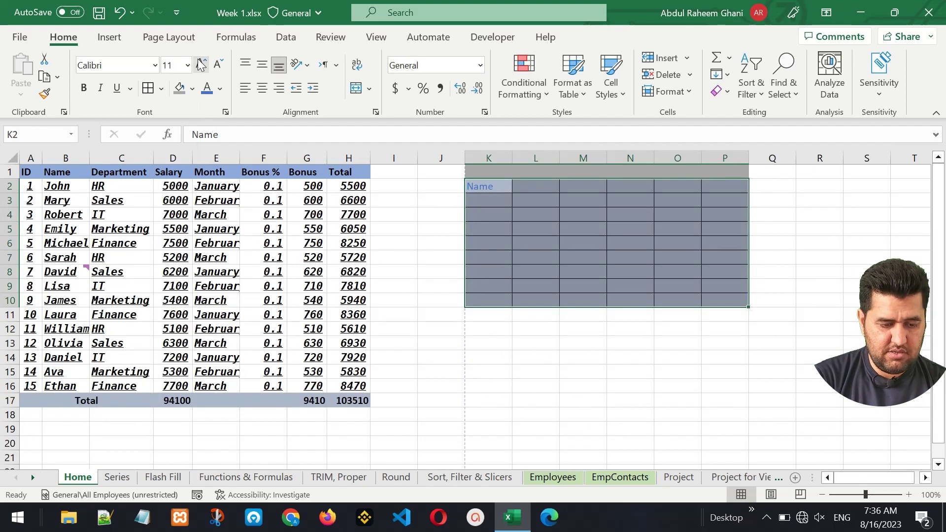
pyautogui.click(200, 64)
pyautogui.click(201, 64)
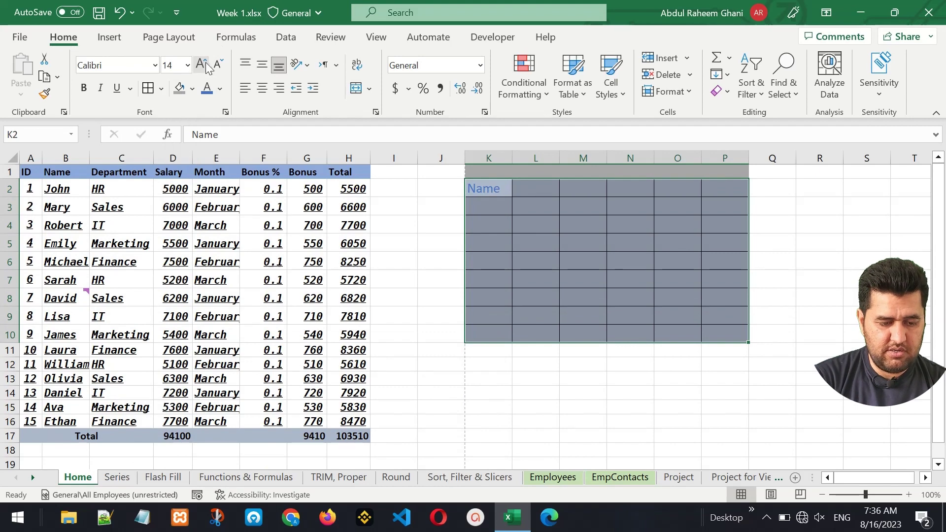
pyautogui.click(218, 64)
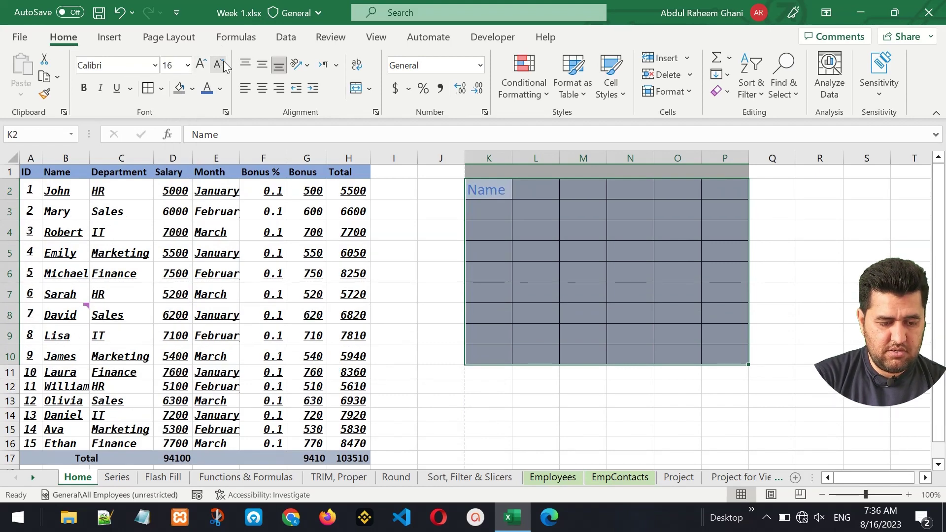
pyautogui.click(217, 65)
pyautogui.click(218, 64)
pyautogui.click(218, 64)
pyautogui.click(524, 220)
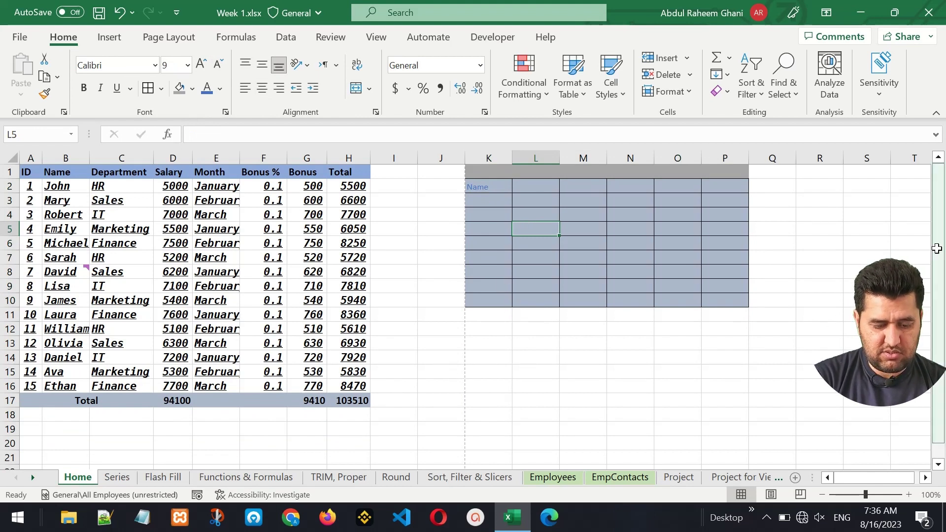
# - Increase the font size of the empty range C21:G24 below the table stepwise to 22
pyautogui.click(938, 464)
pyautogui.scroll(-2, 562, 463)
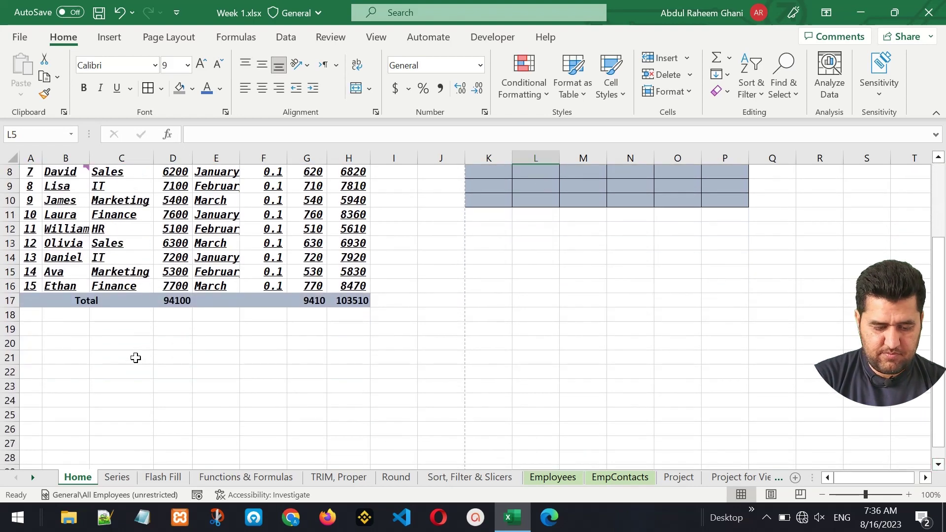
pyautogui.moveTo(135, 356); pyautogui.dragTo(291, 399)
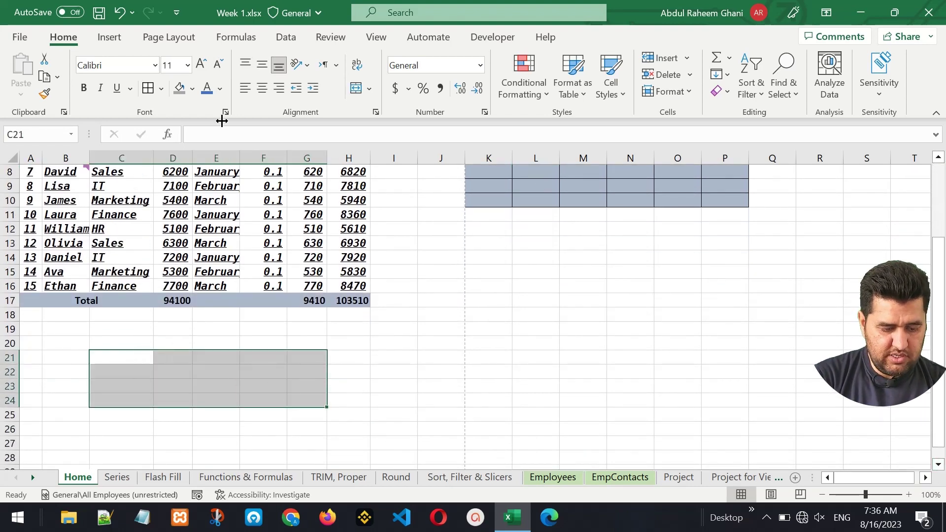
pyautogui.click(200, 64)
pyautogui.click(201, 64)
pyautogui.click(201, 64)
pyautogui.click(200, 64)
pyautogui.click(200, 64)
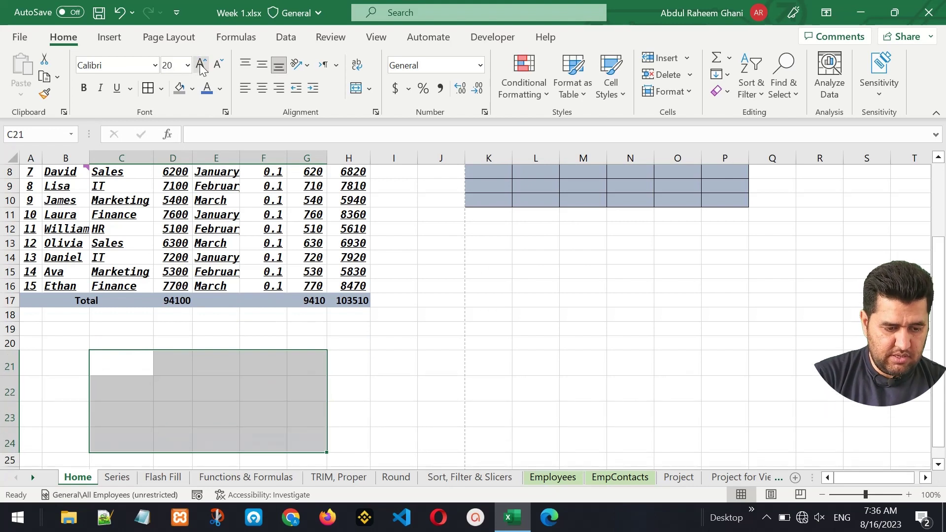
pyautogui.click(201, 64)
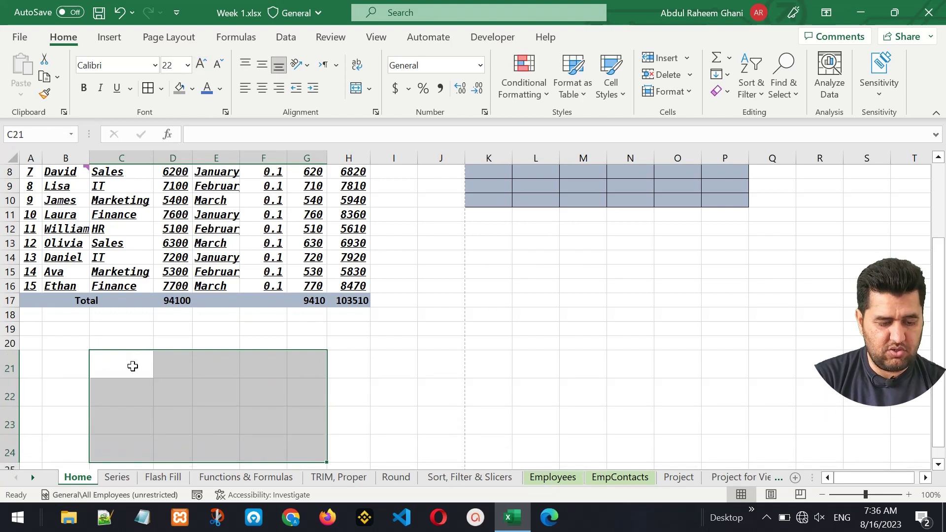
# - Decrease the font size of C21:G24 stepwise to 11 and deselect the range
pyautogui.click(217, 65)
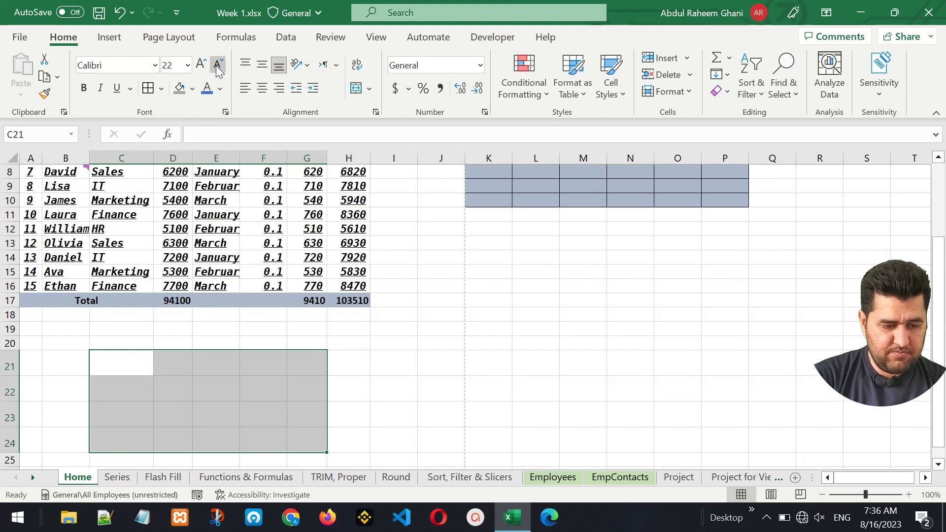
pyautogui.click(216, 65)
pyautogui.click(217, 65)
pyautogui.click(217, 65)
pyautogui.click(216, 65)
pyautogui.click(217, 65)
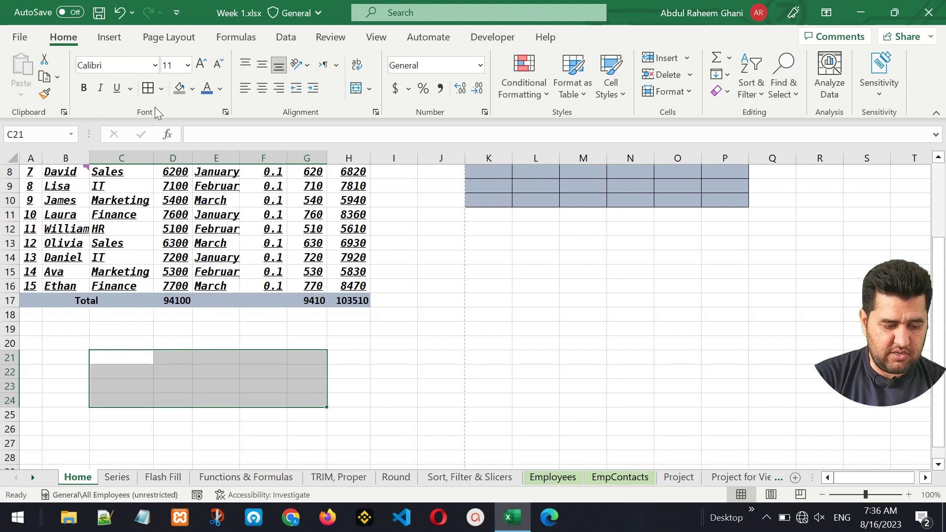
pyautogui.click(243, 218)
pyautogui.hotkey('ctrl', 'Up')
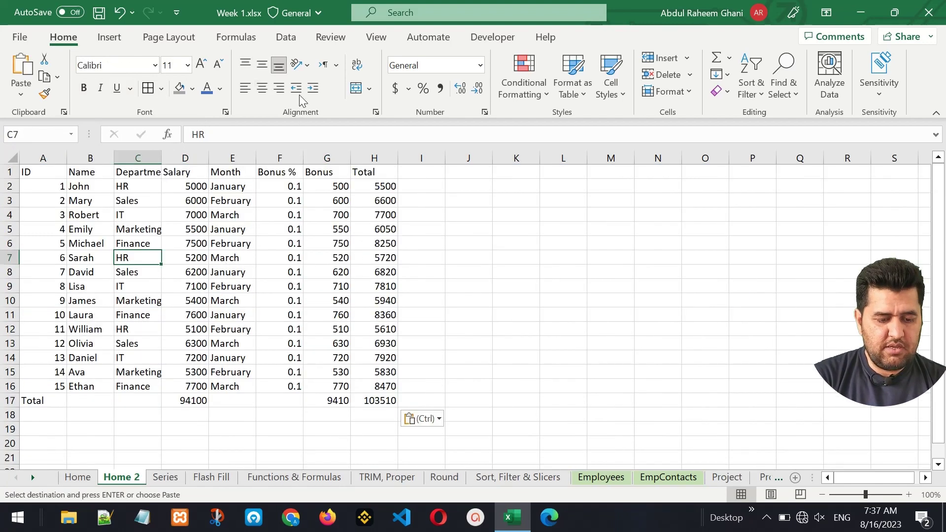
# - Try center and right alignment on the table A1:H17 in the Home 2 sheet, left-align it, and deselect it
pyautogui.click(43, 172)
pyautogui.moveTo(64, 177); pyautogui.dragTo(296, 306)
pyautogui.keyDown('shift'); pyautogui.click(378, 400); pyautogui.keyUp('shift')
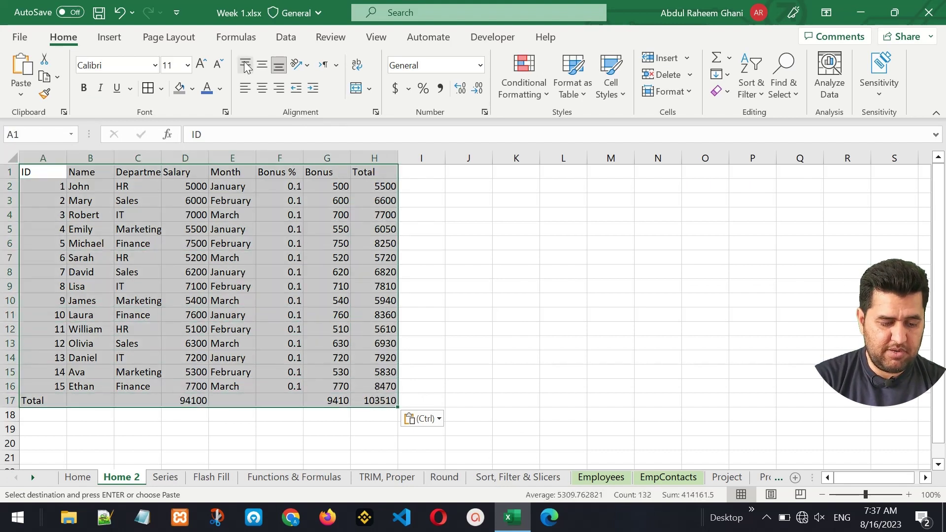
pyautogui.click(261, 89)
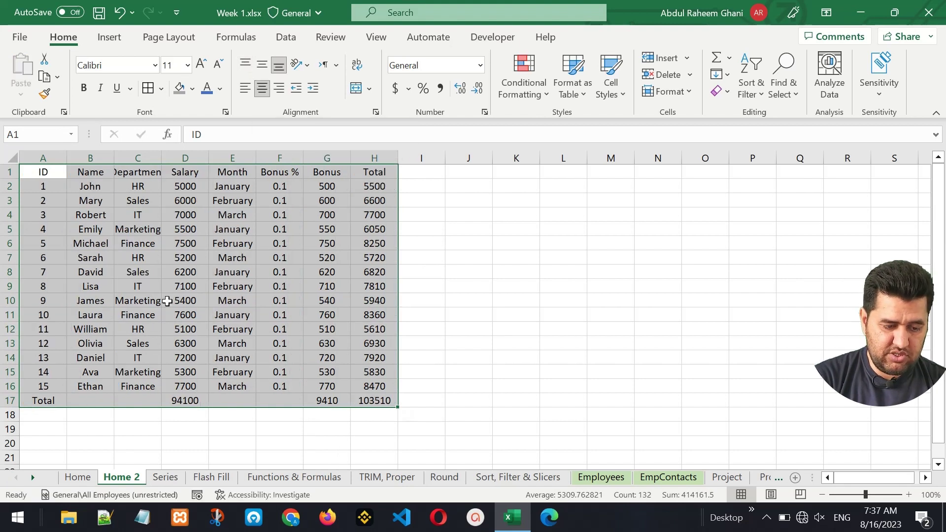
pyautogui.click(246, 93)
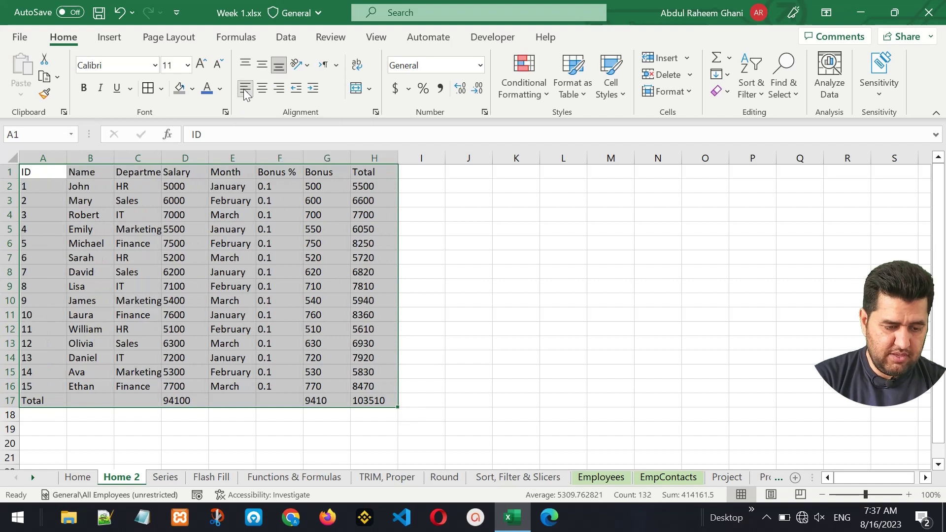
pyautogui.click(278, 88)
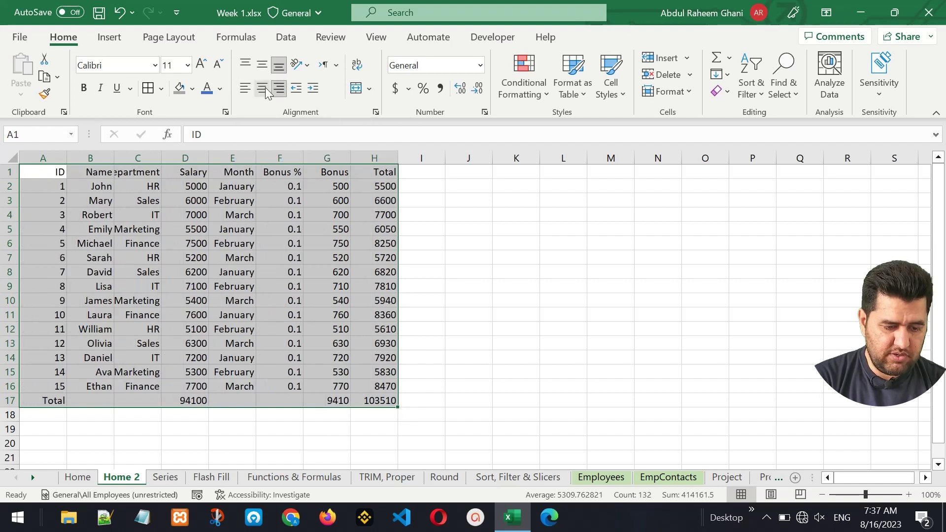
pyautogui.click(245, 92)
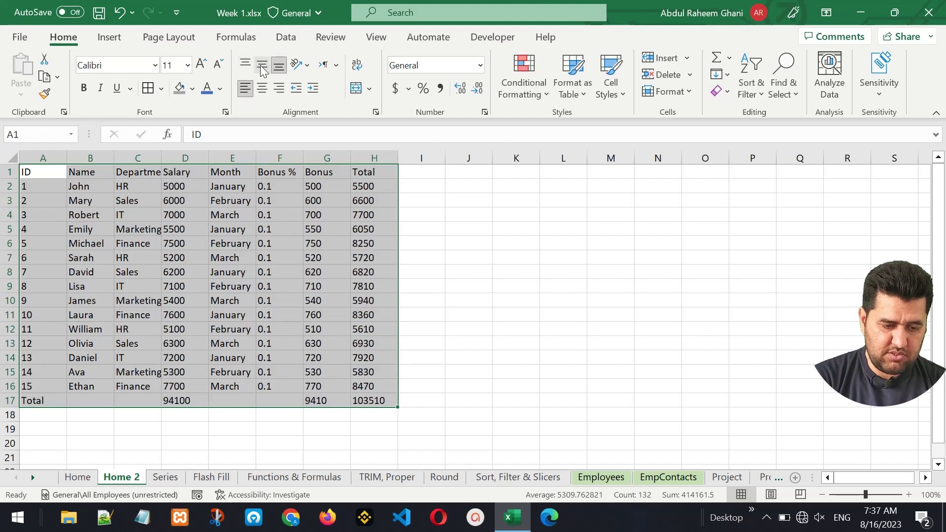
pyautogui.click(250, 216)
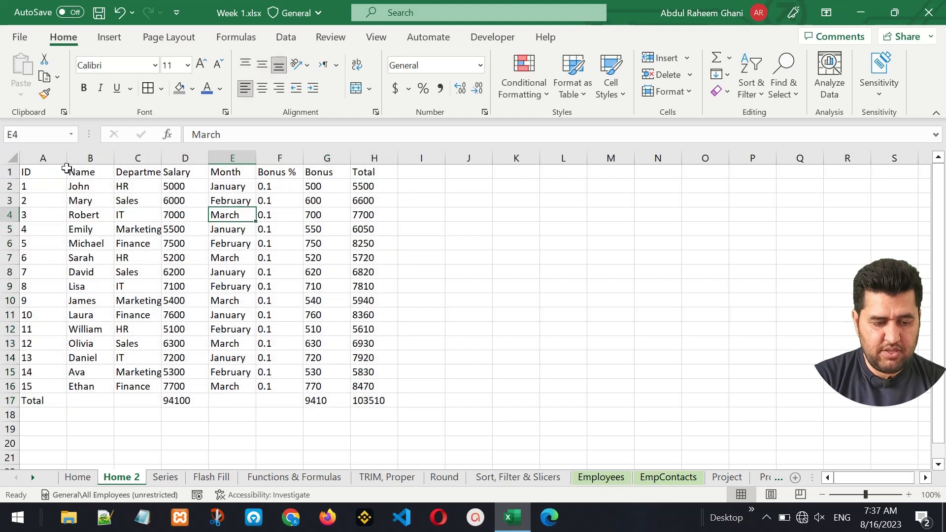
# - Angle the header text in A1:H1 clockwise and switch it to Angle Counterclockwise
pyautogui.moveTo(53, 171); pyautogui.dragTo(355, 172)
pyautogui.click(296, 67)
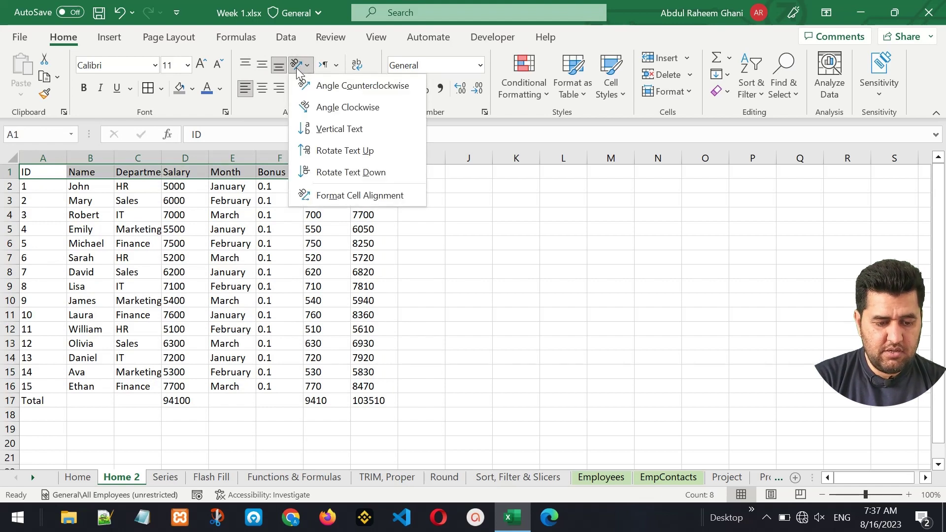
pyautogui.click(340, 108)
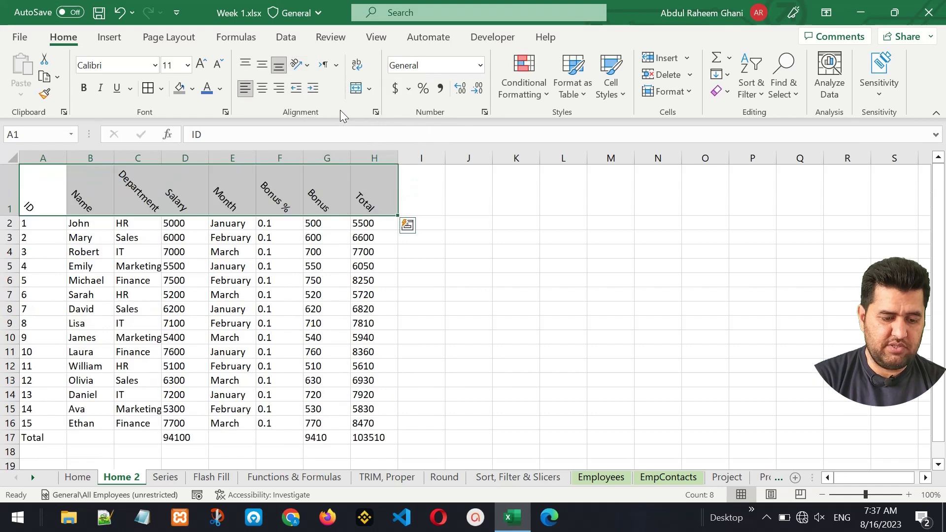
pyautogui.click(302, 66)
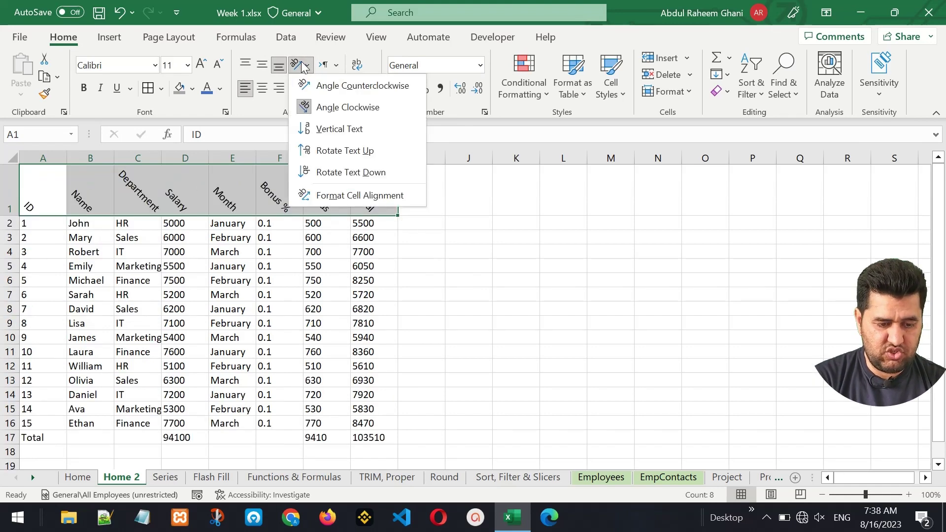
pyautogui.click(320, 89)
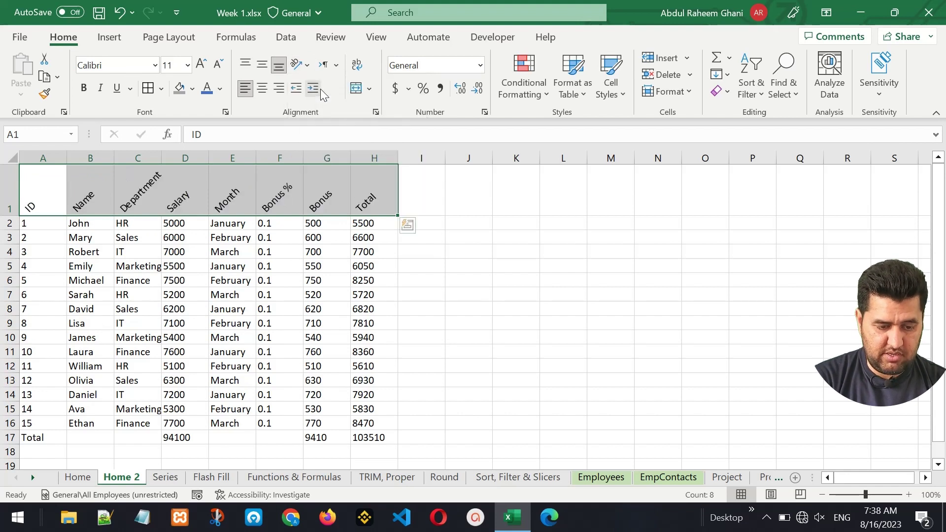
# - Try Vertical Text and Rotate Text Up on the headers A1:H1 and set them to Rotate Text Down
pyautogui.click(301, 66)
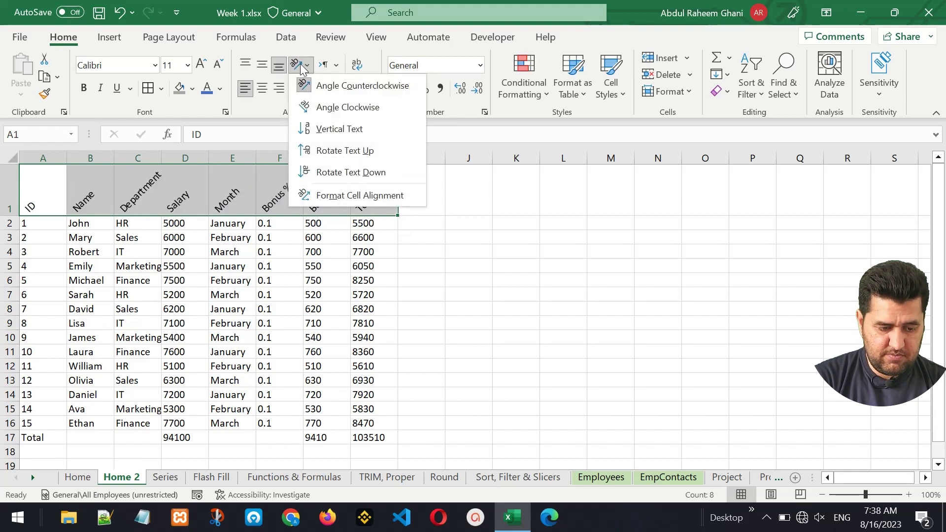
pyautogui.click(350, 130)
pyautogui.click(301, 66)
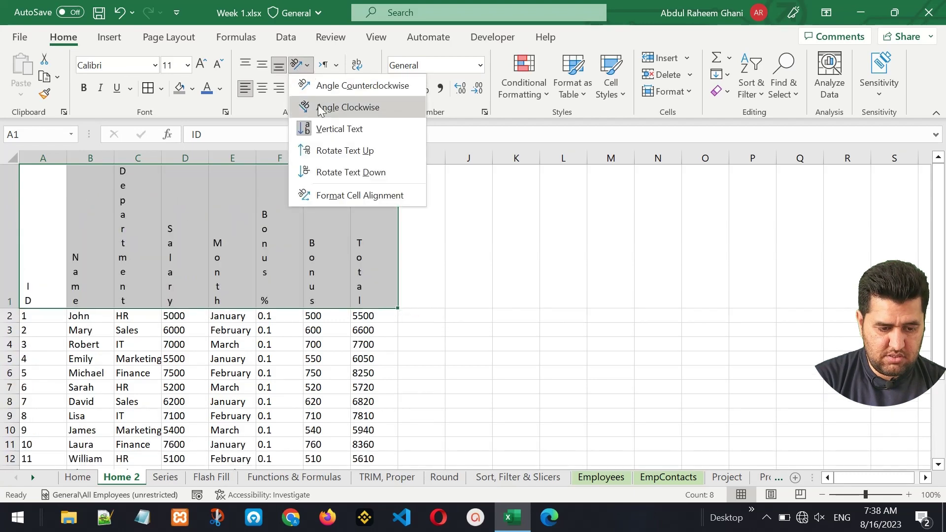
pyautogui.click(335, 154)
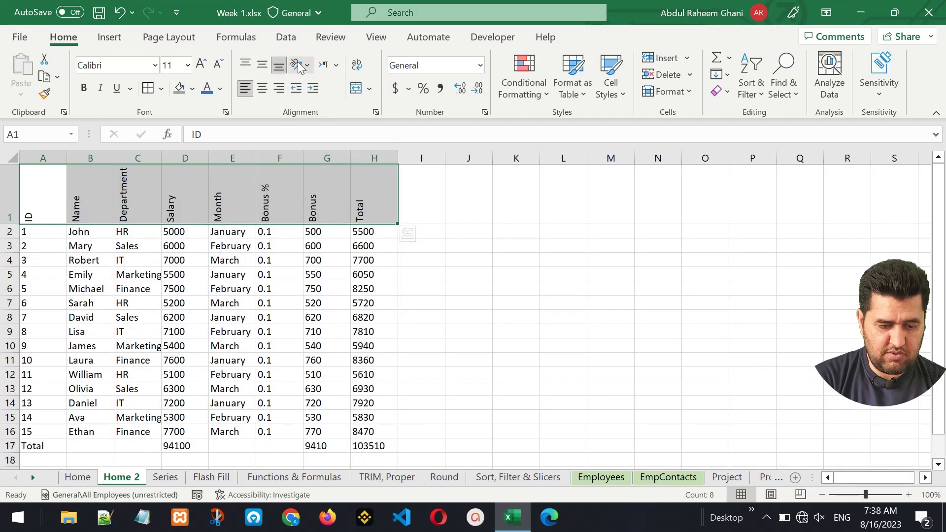
pyautogui.click(298, 62)
pyautogui.click(340, 172)
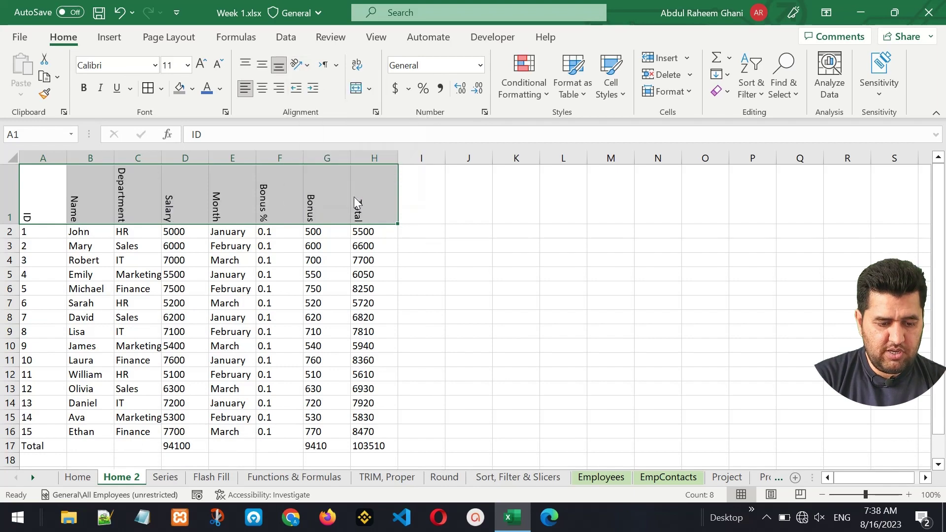
# - Try horizontal and vertical Center alignment for the headers A1:H1 in the Format Cells dialog and cancel it
pyautogui.hotkey('ctrl', '1')
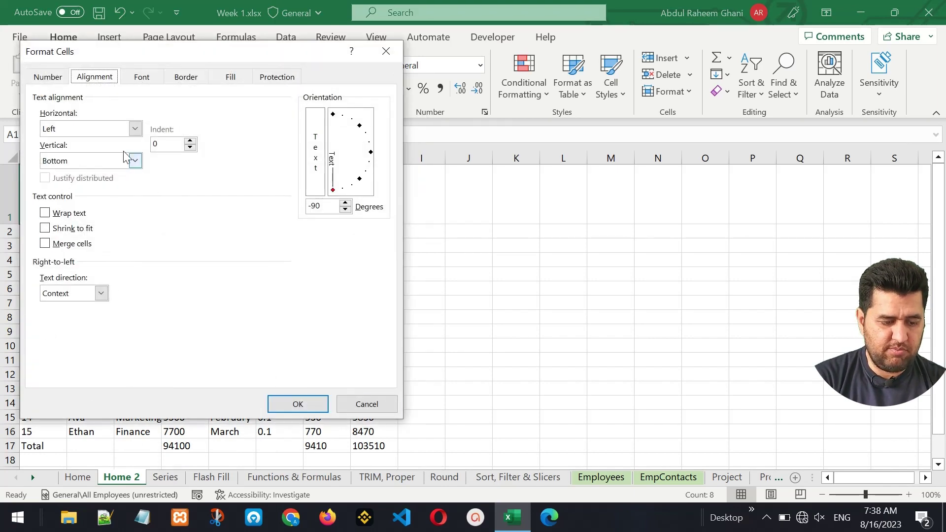
pyautogui.click(102, 131)
pyautogui.click(96, 163)
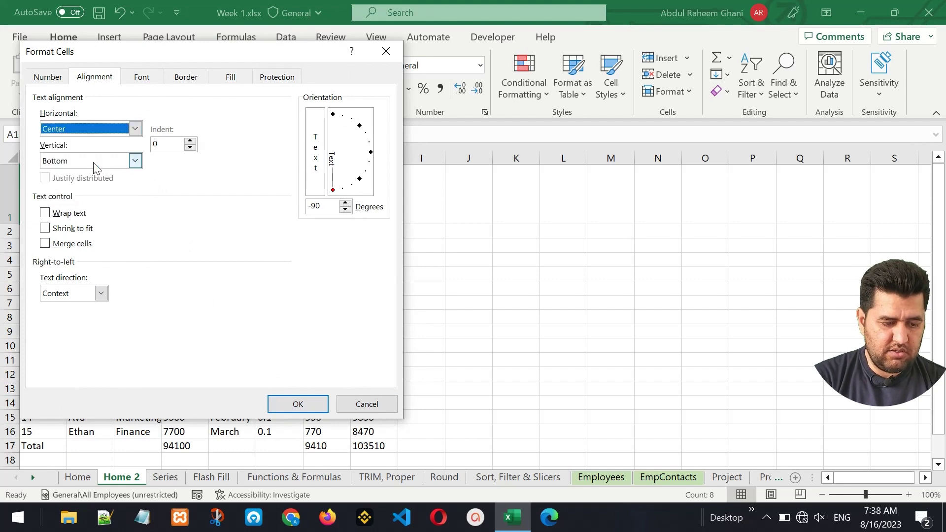
pyautogui.click(109, 160)
pyautogui.click(96, 185)
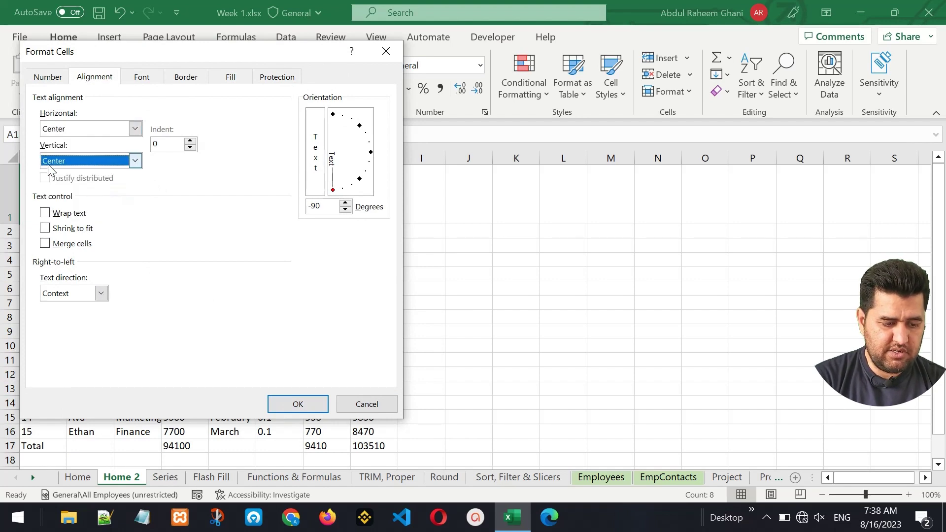
pyautogui.click(365, 403)
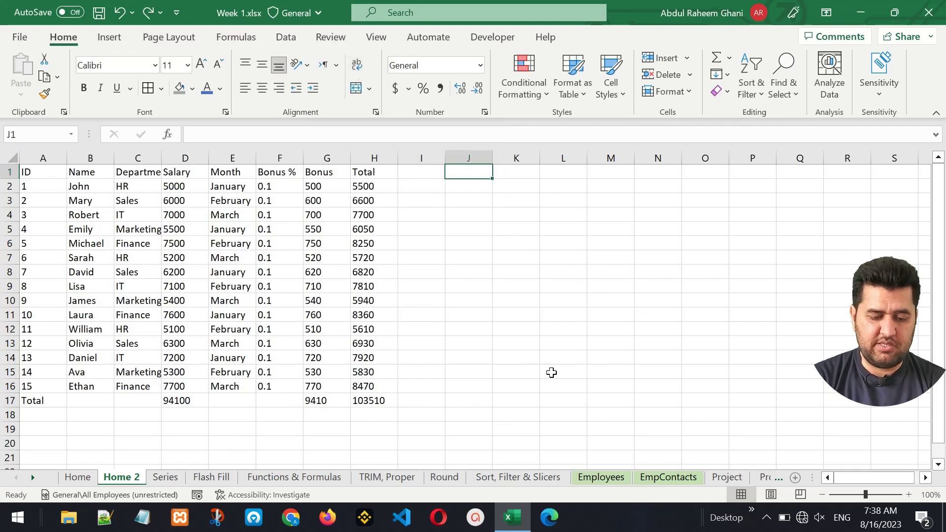
# - Enter the sentence "Let us learn the data analysis tools together" in cell J1
pyautogui.write('Let us ')
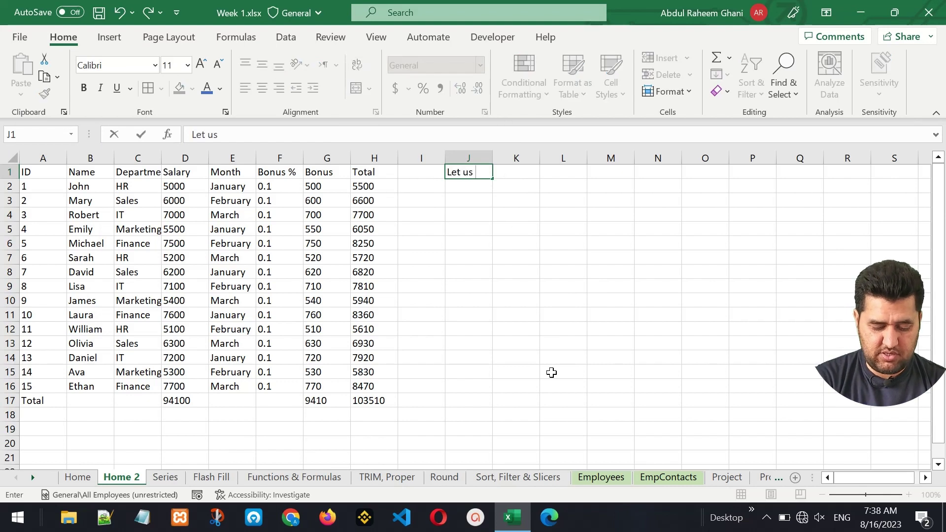
pyautogui.write('learn the data analysis tools')
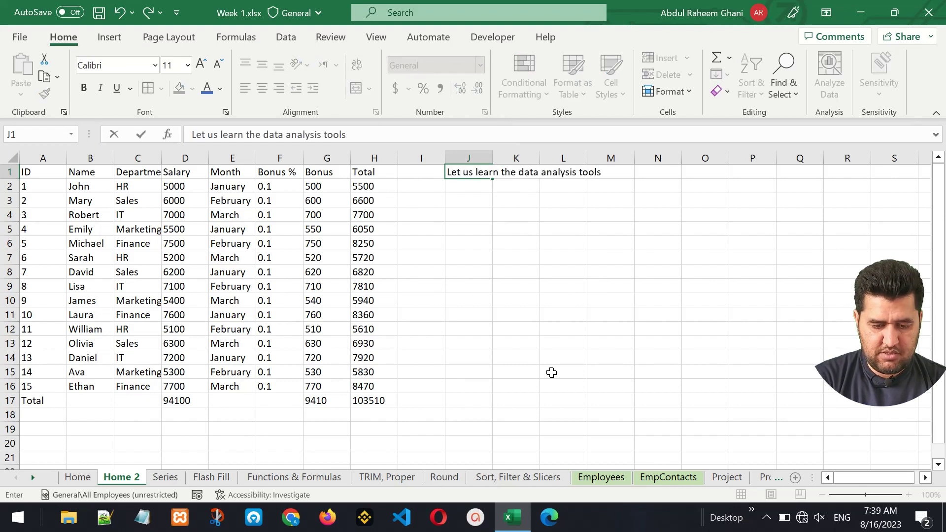
pyautogui.write(' together')
pyautogui.press('Return')
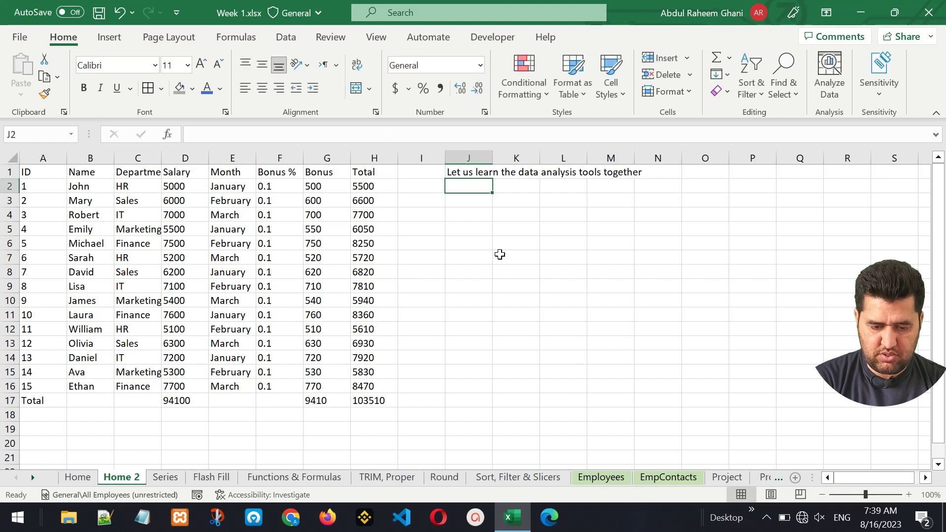
# - Try widening column J to fit the sentence in J1 and undo the width change
pyautogui.click(472, 169)
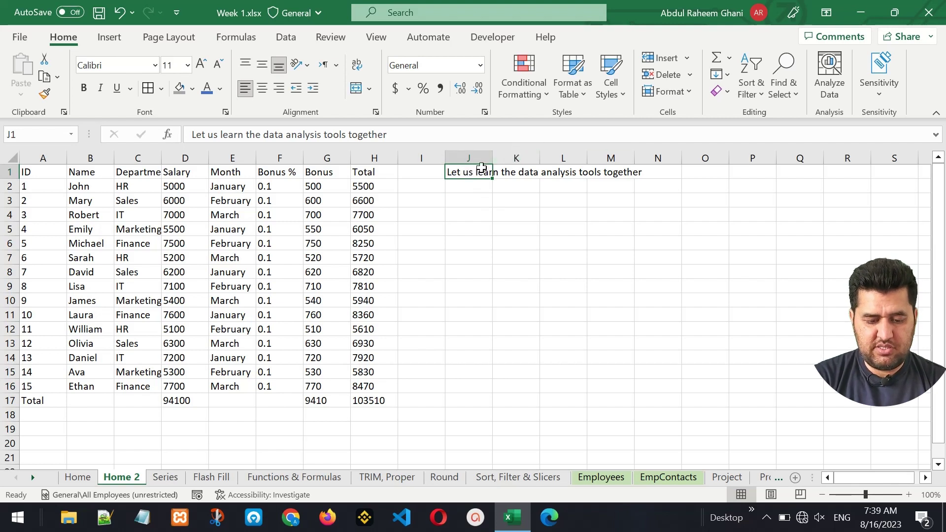
pyautogui.moveTo(492, 157); pyautogui.dragTo(648, 165)
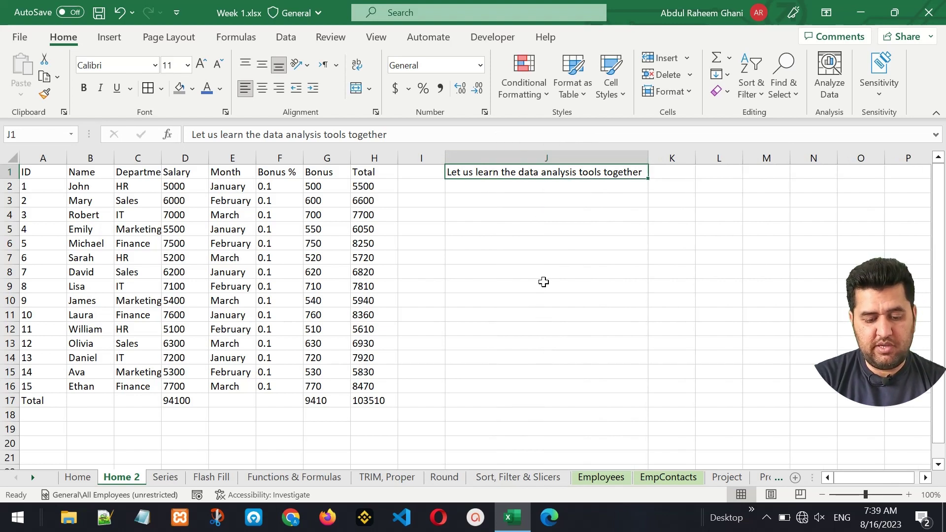
pyautogui.hotkey('ctrl', 'z')
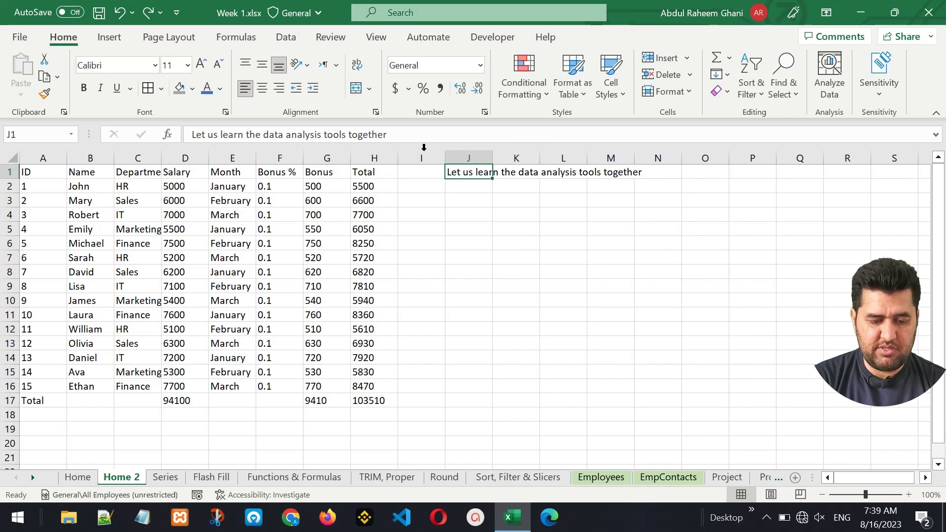
# - Try Wrap Text on the sentence in J1, undo it, and select J4:M4
pyautogui.click(360, 69)
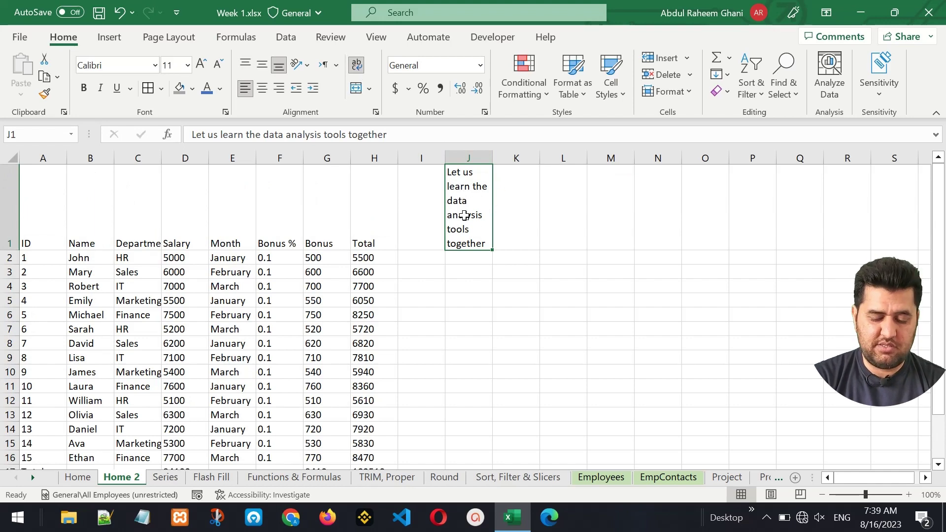
pyautogui.hotkey('ctrl', 'z')
pyautogui.click(482, 216)
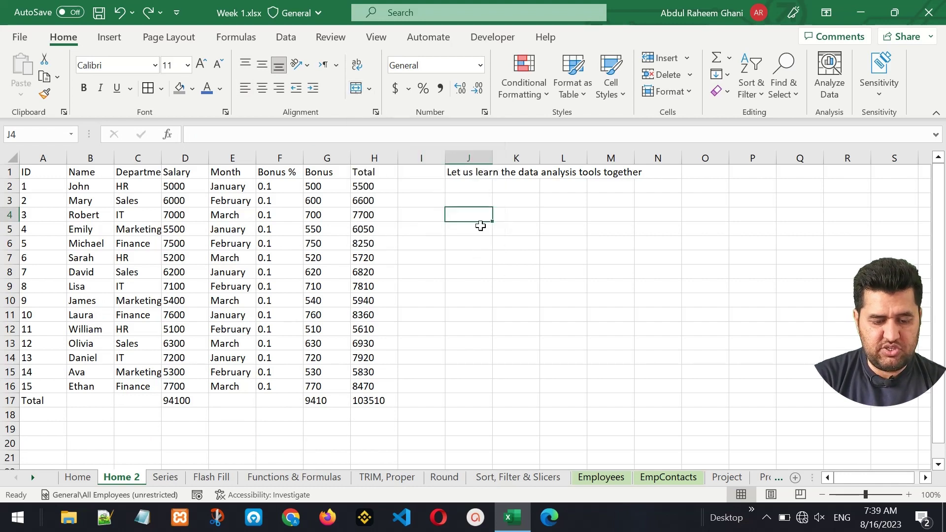
pyautogui.moveTo(482, 215); pyautogui.dragTo(627, 214)
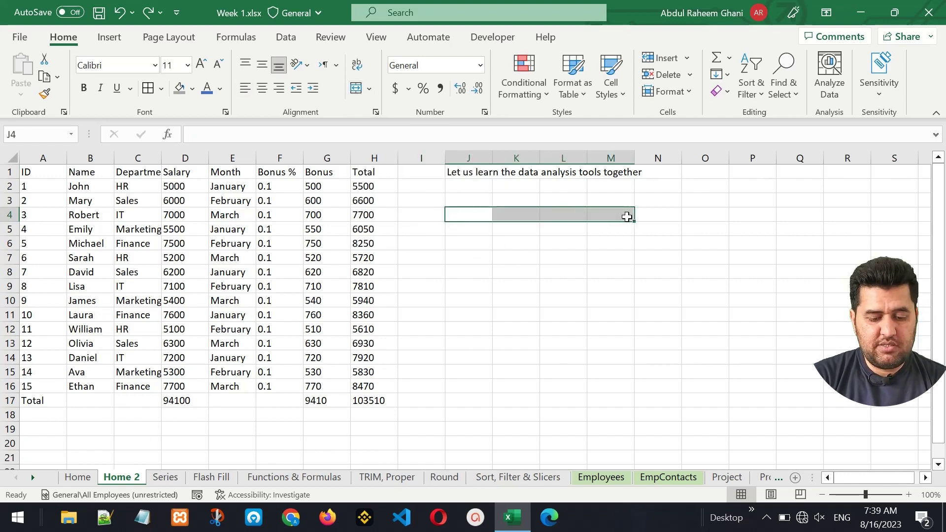
# - Insert a blank row above the header row of the employee table
pyautogui.rightClick(5, 172)
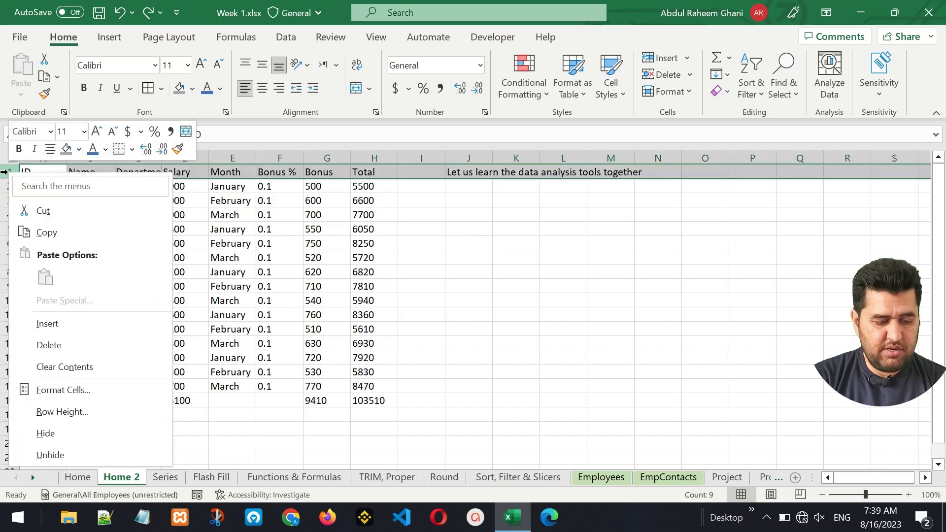
pyautogui.press('Escape')
pyautogui.hotkey('ctrl', 'shift', '=')
pyautogui.click(116, 299)
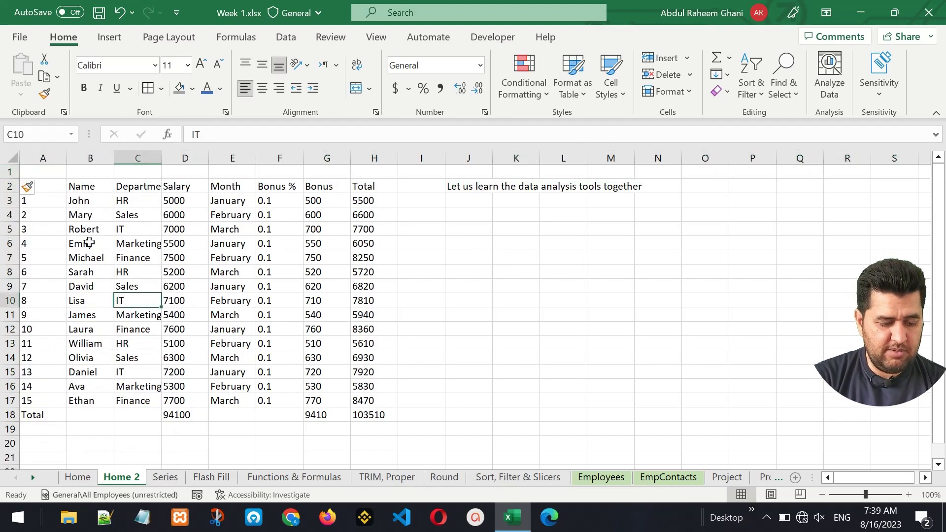
# - Merge and center A1:H1 above the table headers and enter the title "Employee Table" in it
pyautogui.click(57, 185)
pyautogui.moveTo(58, 172); pyautogui.dragTo(362, 176)
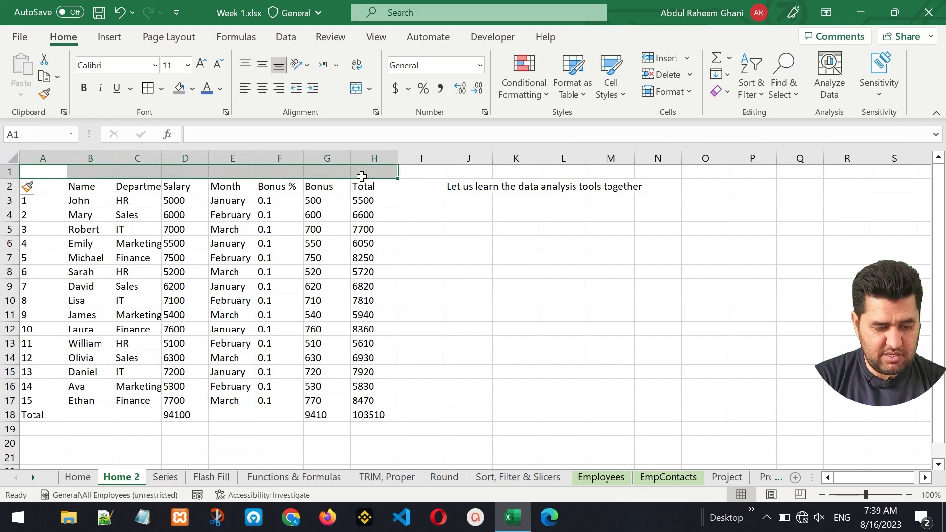
pyautogui.click(355, 89)
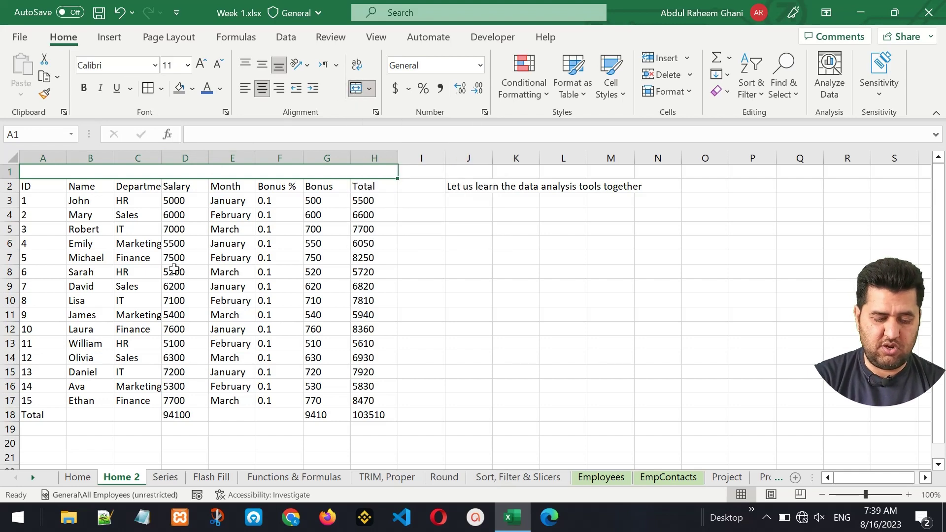
pyautogui.write('Employee ')
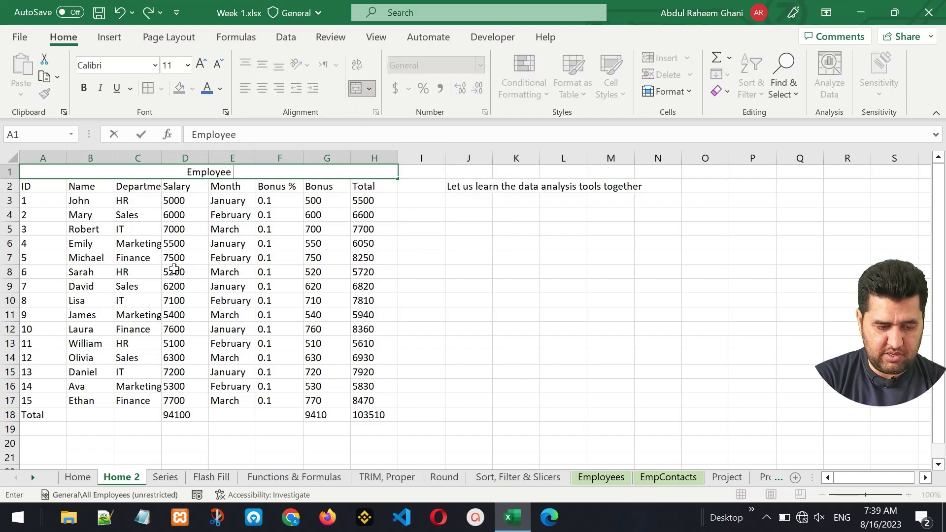
pyautogui.write('Table')
pyautogui.press('Return')
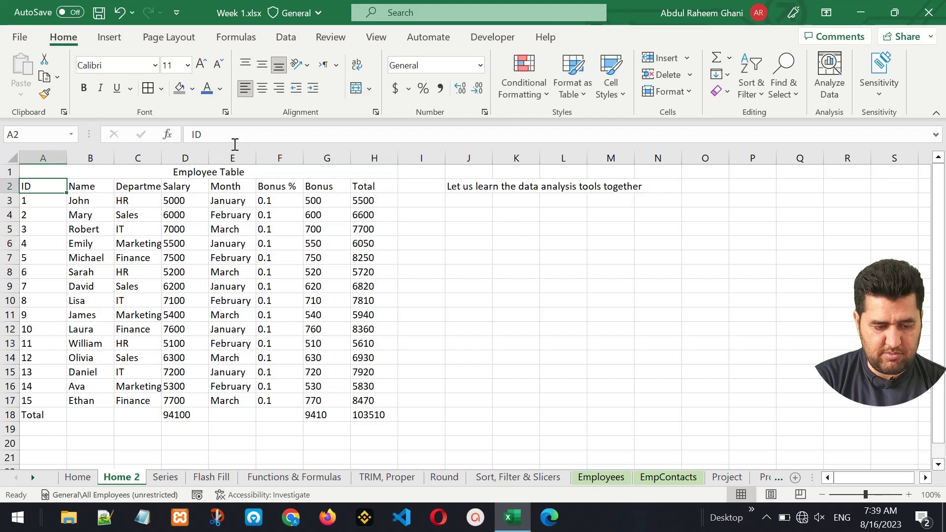
# - Apply all borders to the whole employee table in A1:H18
pyautogui.click(205, 170)
pyautogui.moveTo(204, 170); pyautogui.dragTo(197, 414)
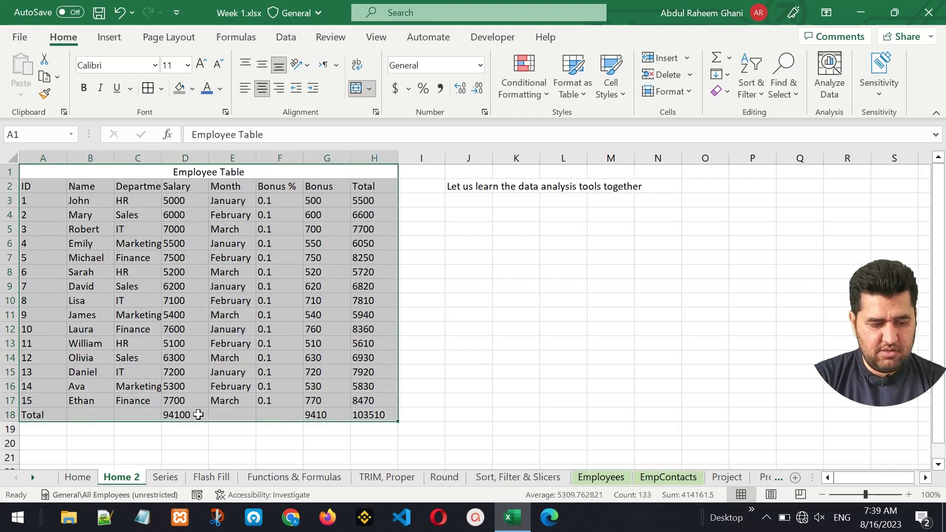
pyautogui.click(148, 91)
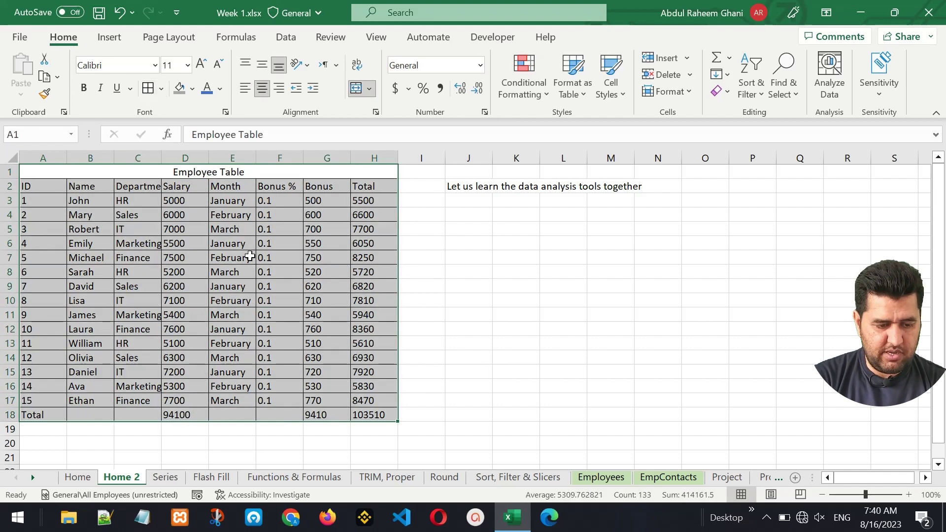
pyautogui.click(257, 274)
pyautogui.click(199, 173)
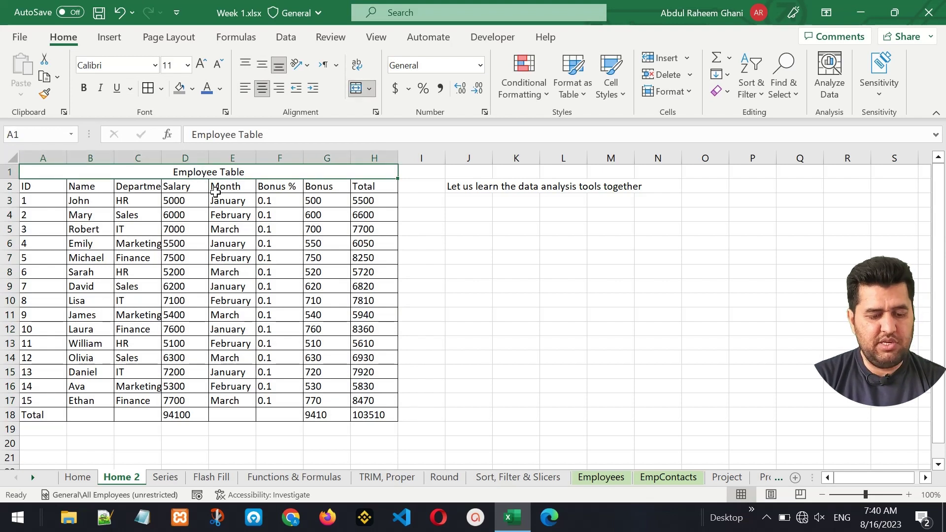
pyautogui.click(318, 208)
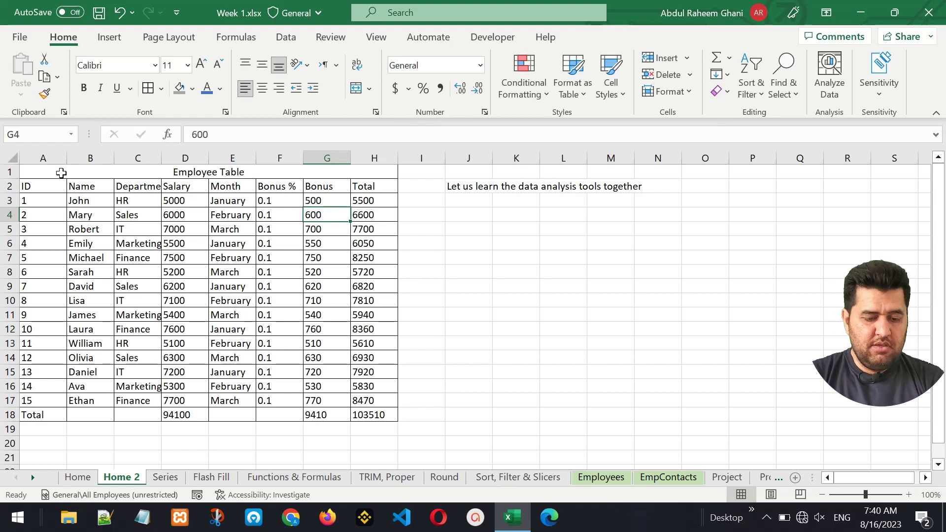
# - Apply the General number format to the whole employee table in A1:H18
pyautogui.moveTo(61, 173); pyautogui.dragTo(207, 413)
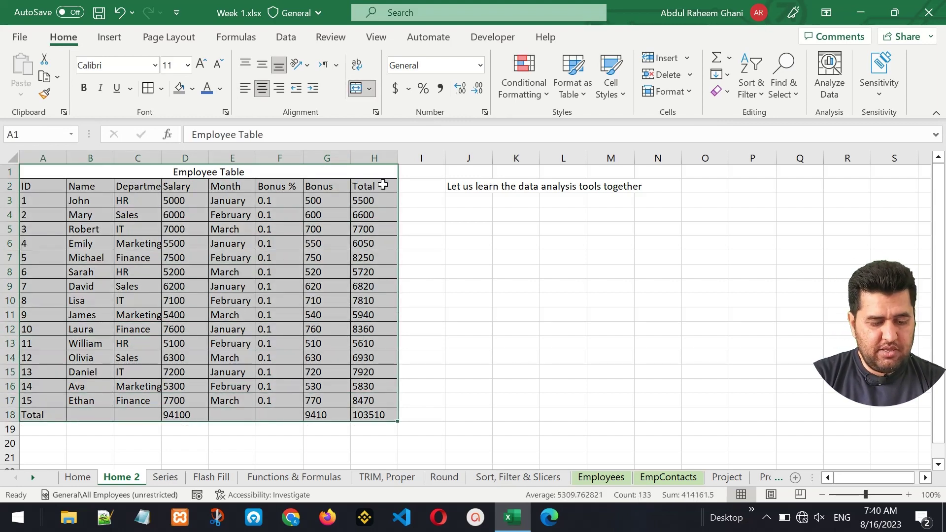
pyautogui.click(480, 69)
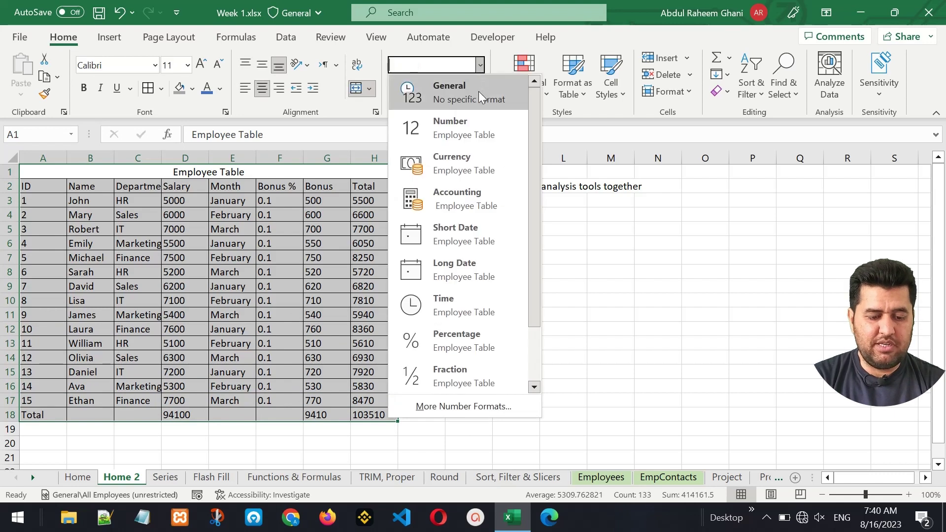
pyautogui.click(478, 93)
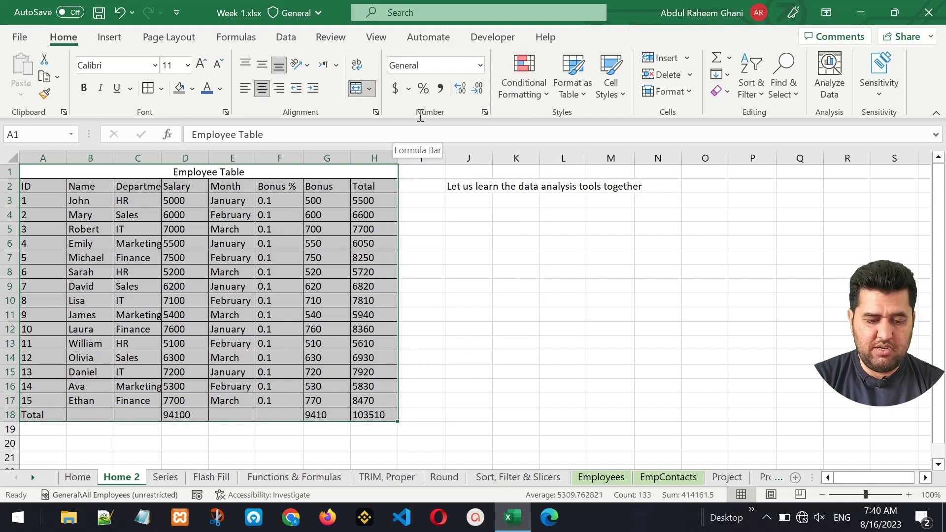
pyautogui.click(323, 215)
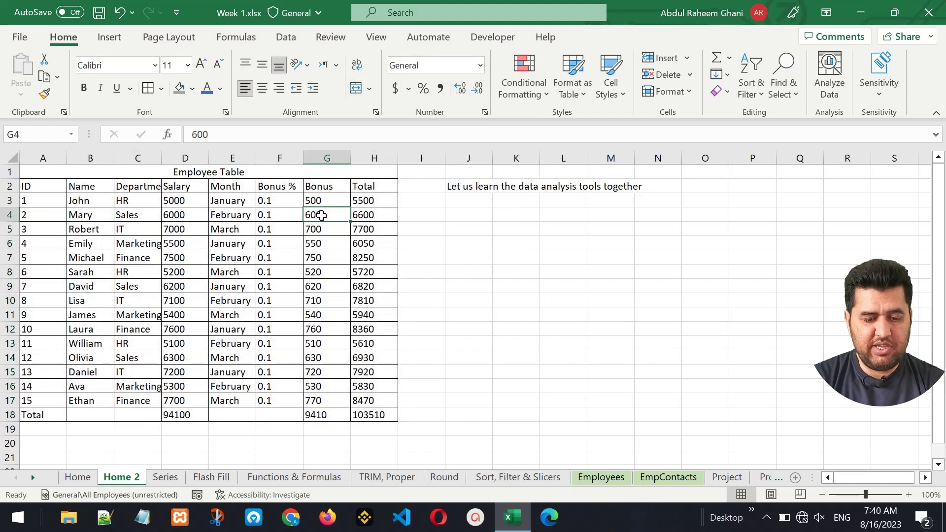
# - Try the Number and Currency formats on the Bonus values in G3:G17
pyautogui.moveTo(320, 201); pyautogui.dragTo(324, 401)
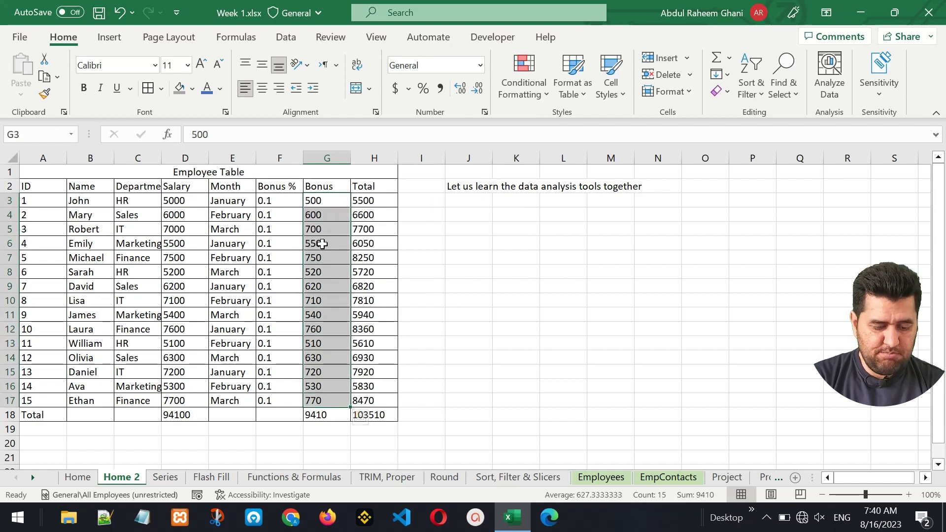
pyautogui.click(480, 66)
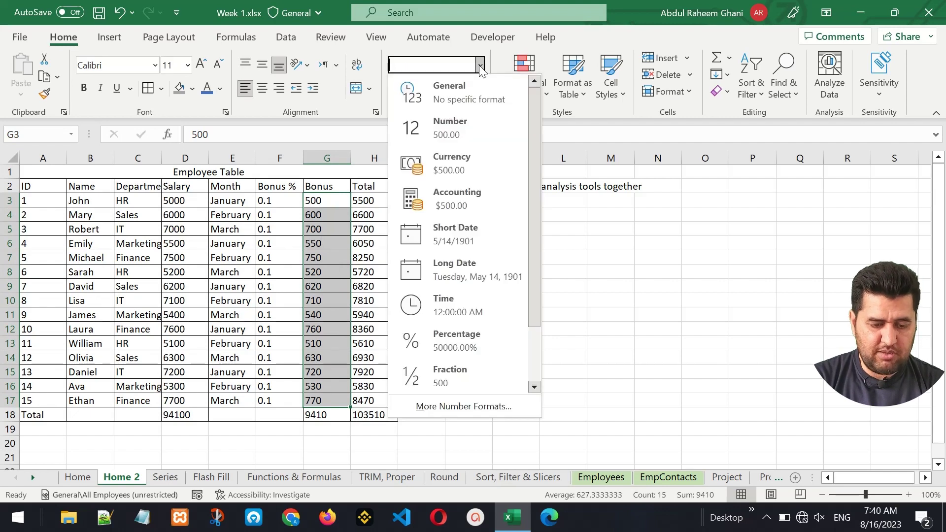
pyautogui.click(474, 122)
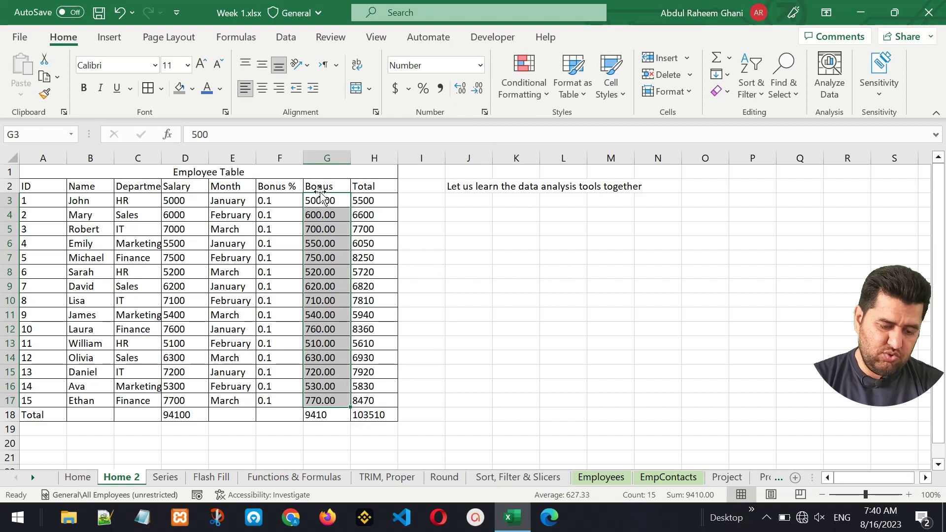
pyautogui.click(479, 66)
pyautogui.click(479, 163)
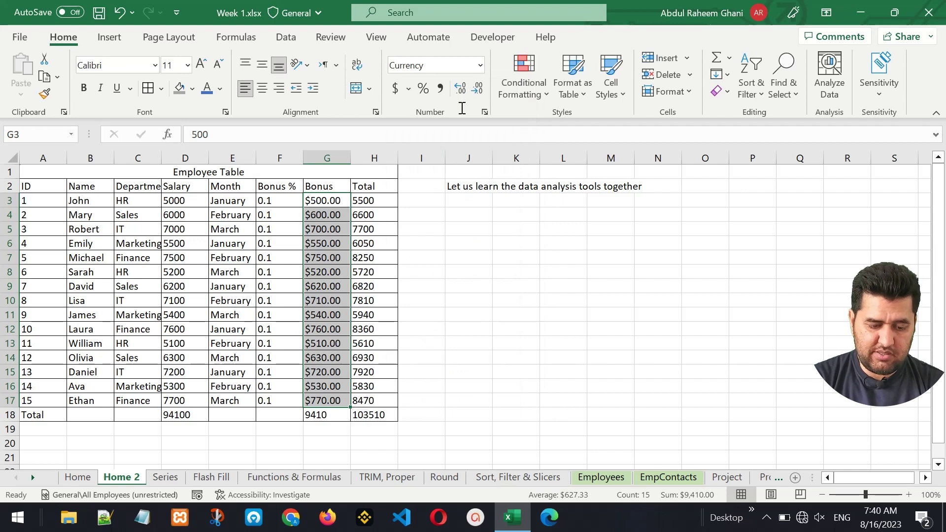
# - Apply the Accounting number format to the Bonus values in G3:G17
pyautogui.click(479, 65)
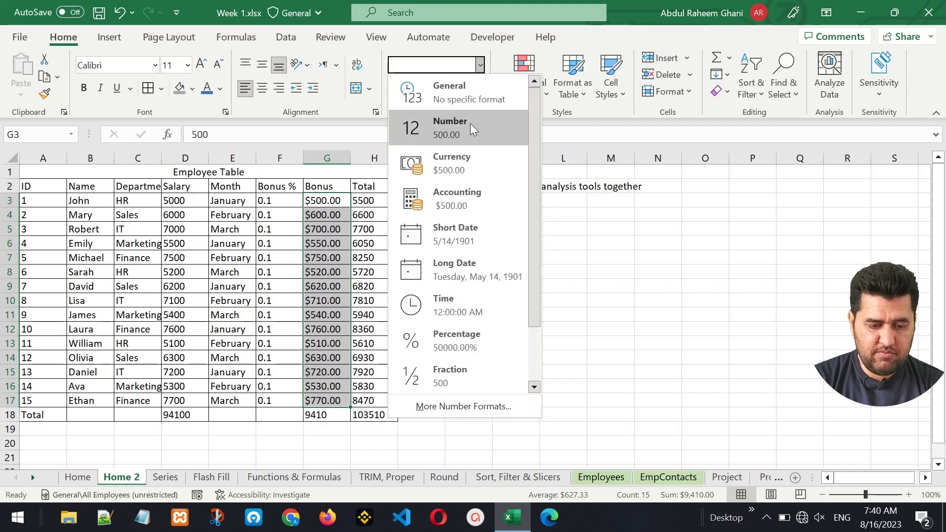
pyautogui.click(477, 206)
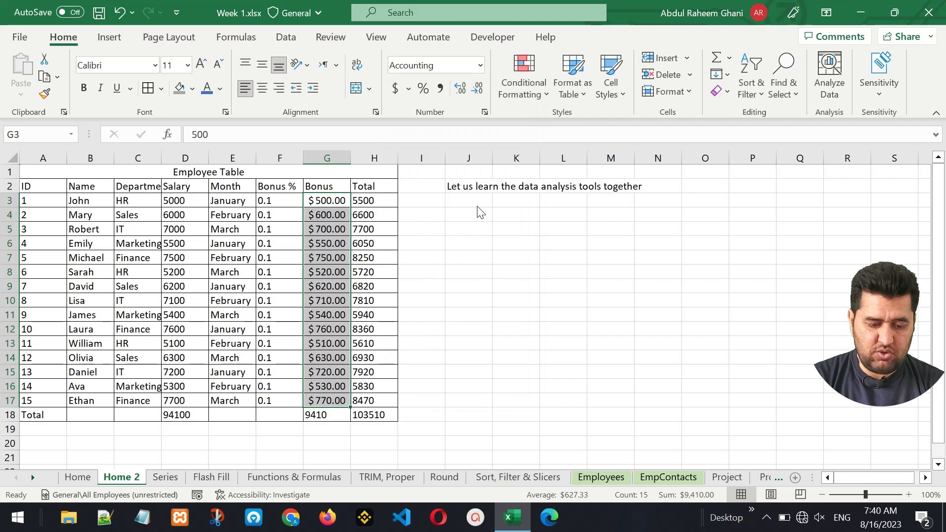
pyautogui.click(482, 66)
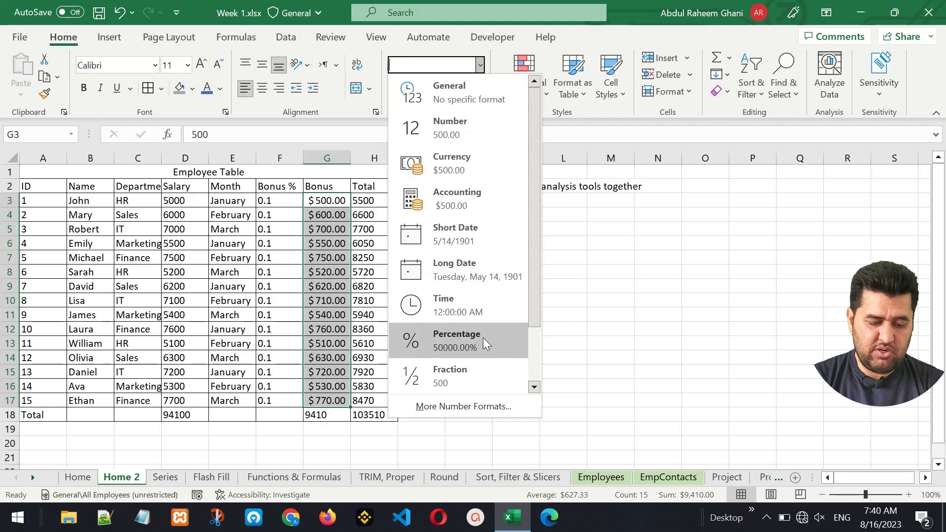
pyautogui.click(318, 285)
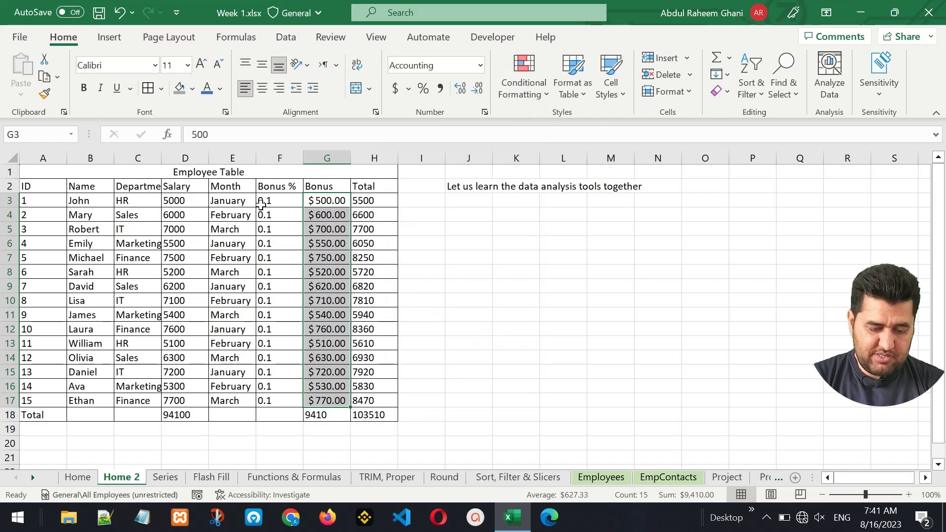
# - Format the Bonus % values in F3:F17 as Percentage
pyautogui.click(275, 193)
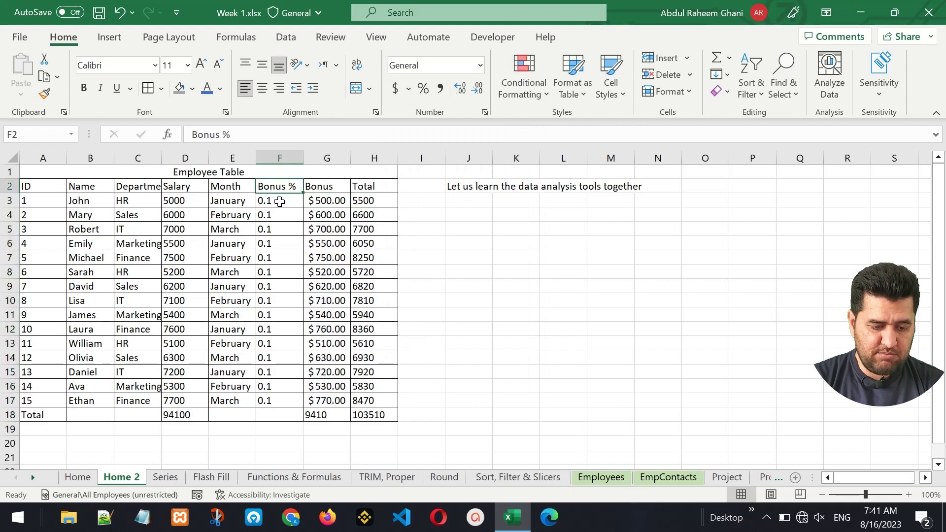
pyautogui.click(279, 202)
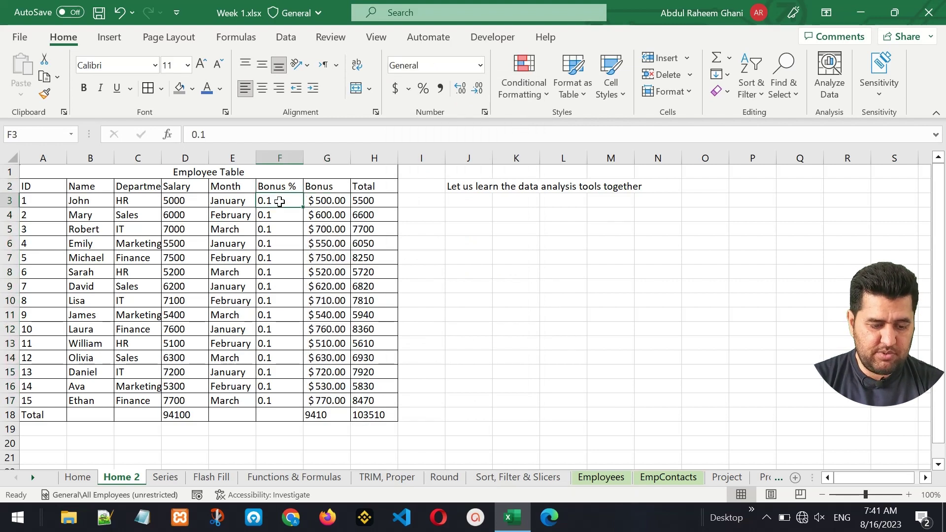
pyautogui.click(279, 241)
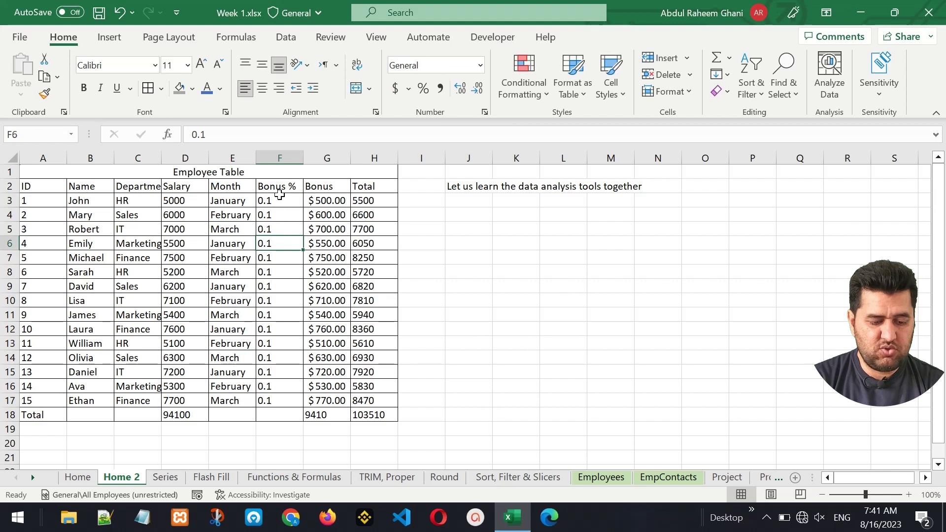
pyautogui.moveTo(280, 199); pyautogui.dragTo(281, 399)
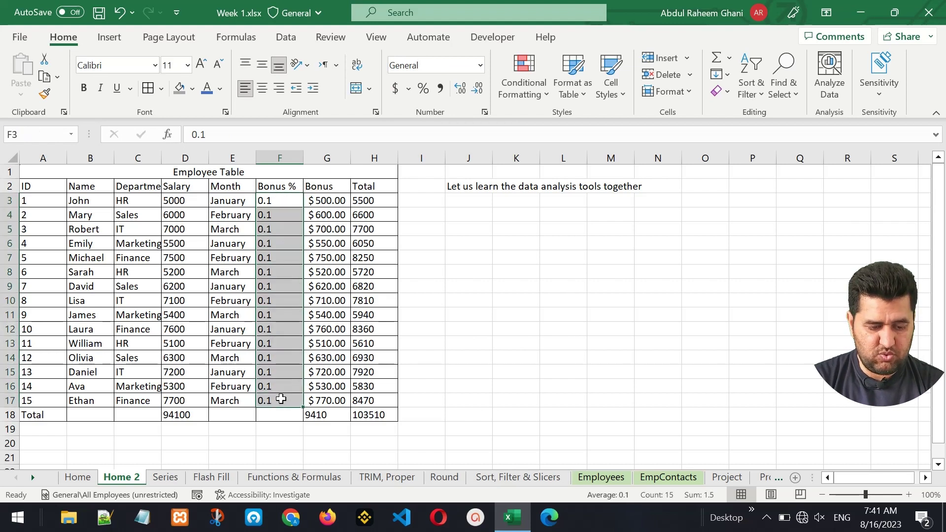
pyautogui.click(479, 65)
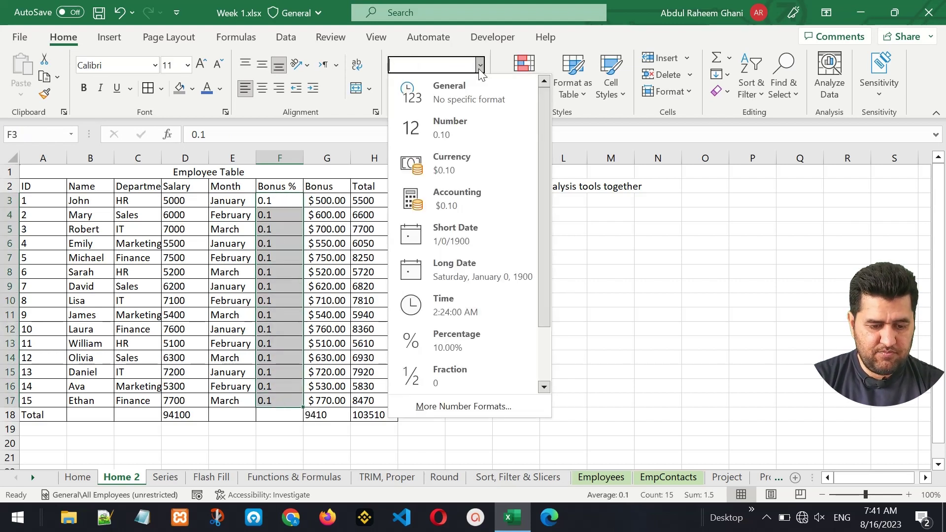
pyautogui.click(481, 341)
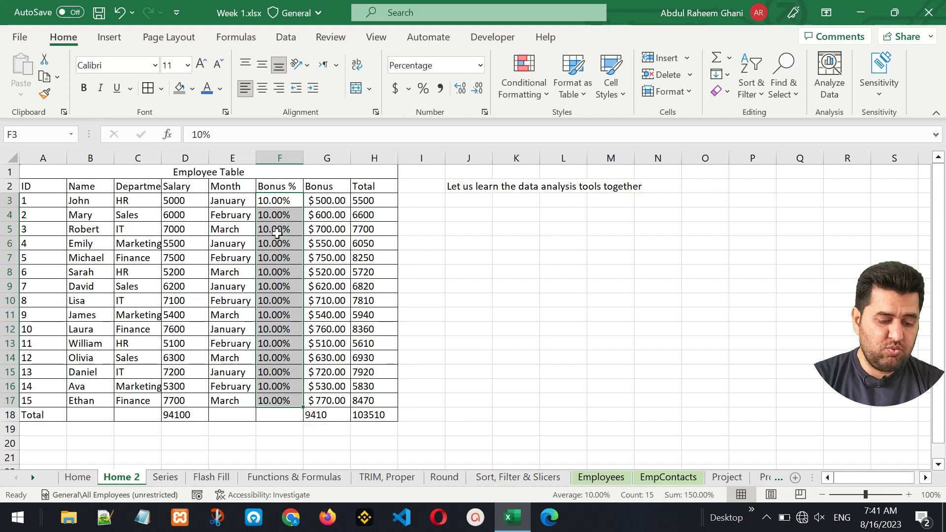
# - Reduce the Bonus % values to zero decimal places and bring them back to two decimals
pyautogui.click(475, 90)
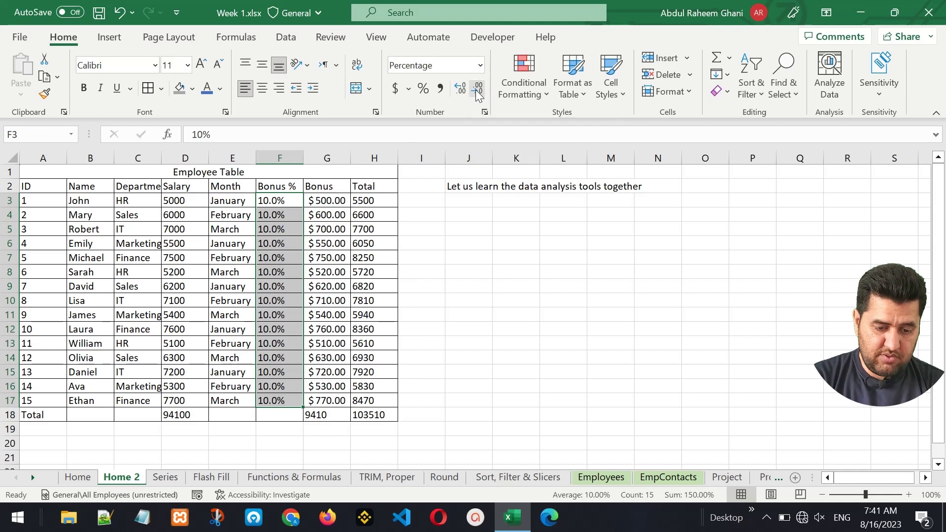
pyautogui.click(474, 89)
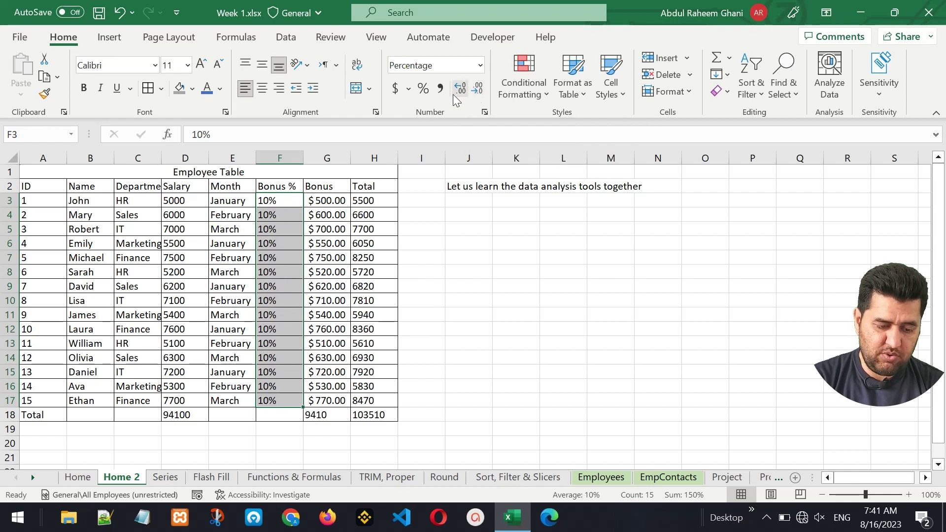
pyautogui.click(460, 89)
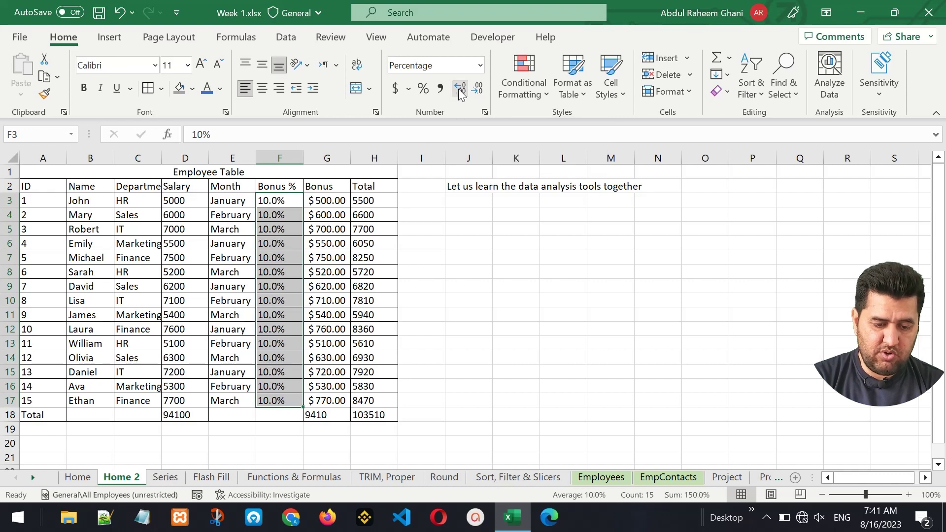
pyautogui.click(459, 89)
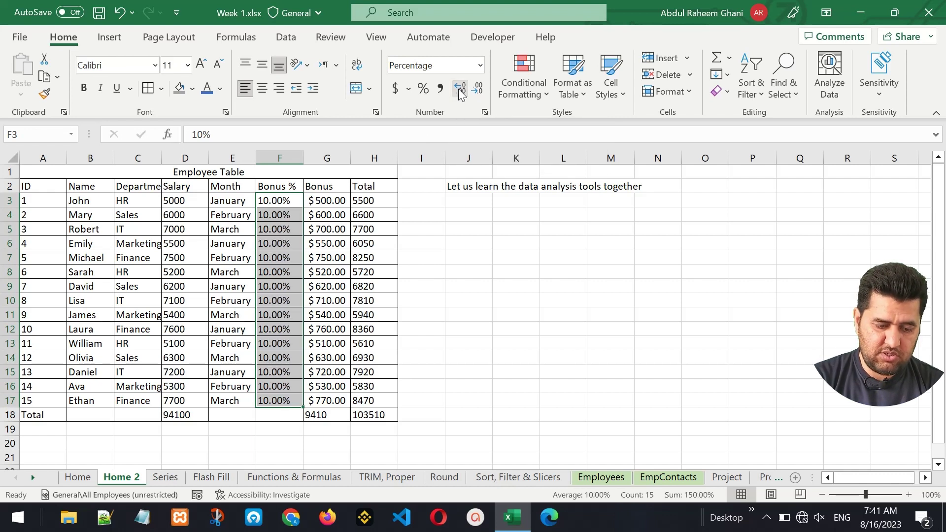
# - Try the Comma and Percent styles on the Total values in H3:H17, undoing the Percent style
pyautogui.moveTo(364, 201); pyautogui.dragTo(372, 402)
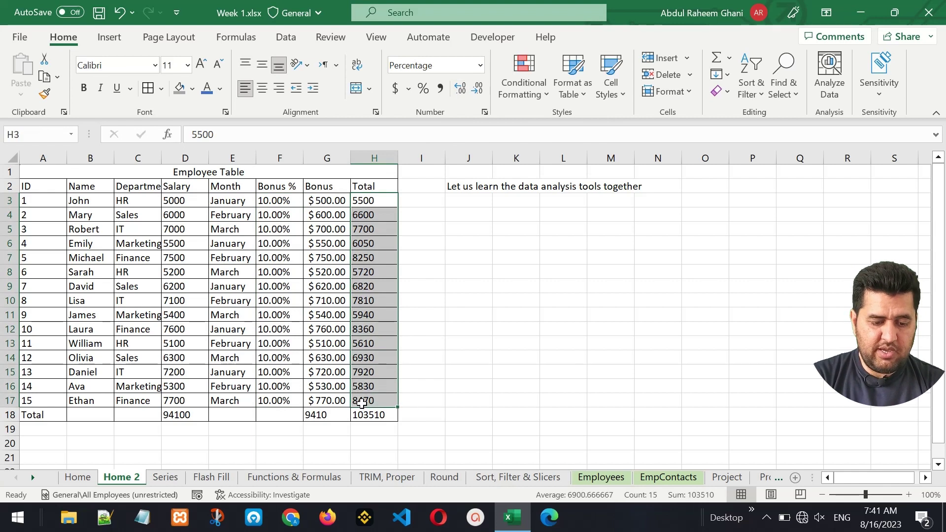
pyautogui.click(441, 87)
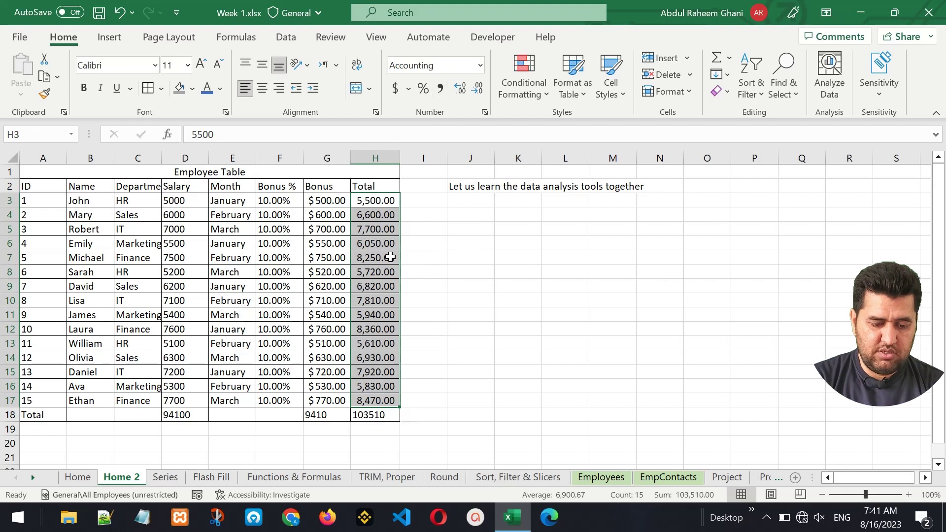
pyautogui.click(423, 89)
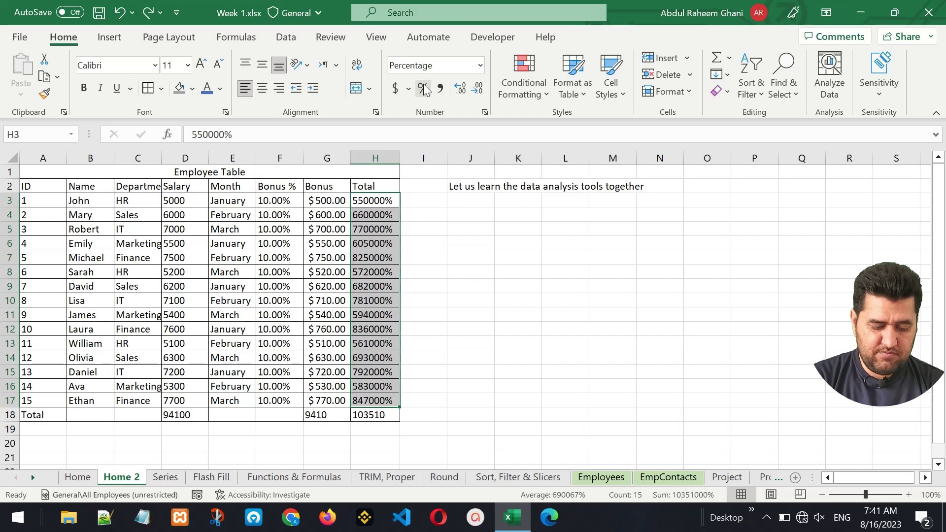
pyautogui.hotkey('ctrl', 'z')
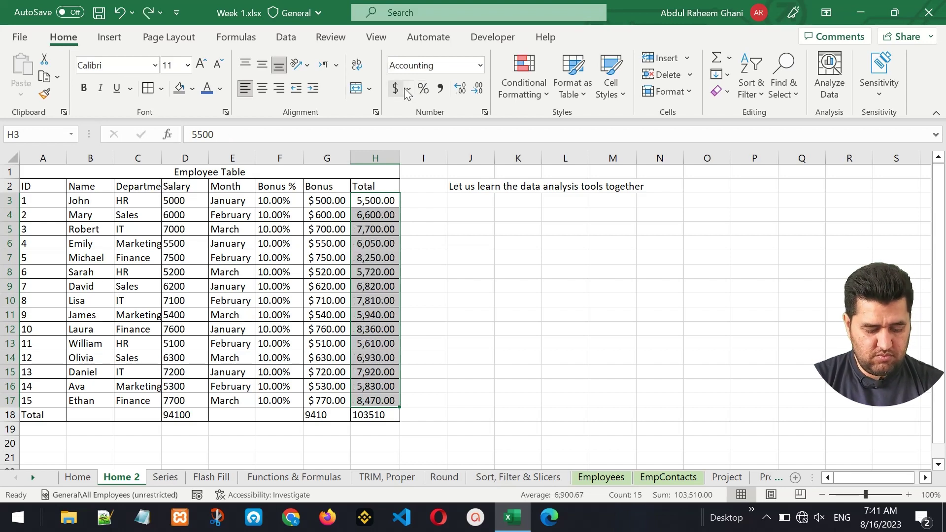
# - Apply the £ English (United Kingdom) accounting format to the Total values in H3:H17
pyautogui.click(408, 89)
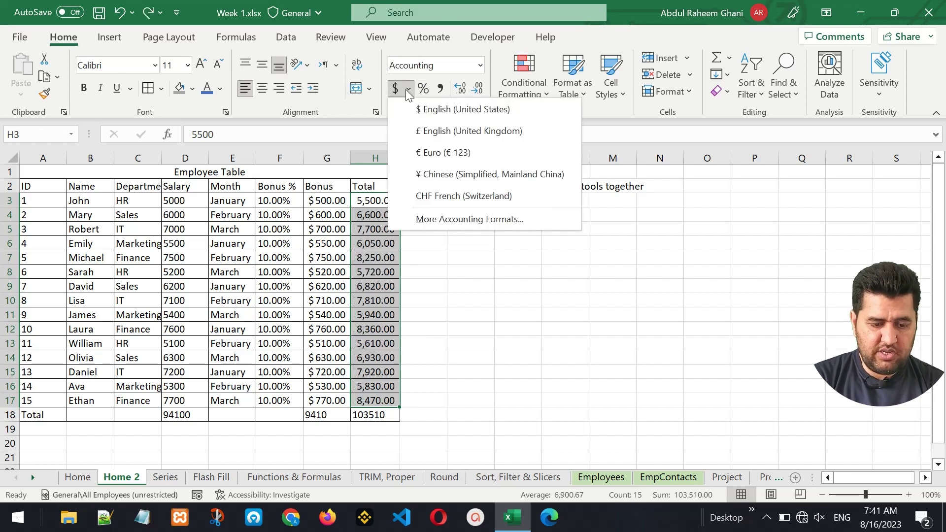
pyautogui.click(458, 131)
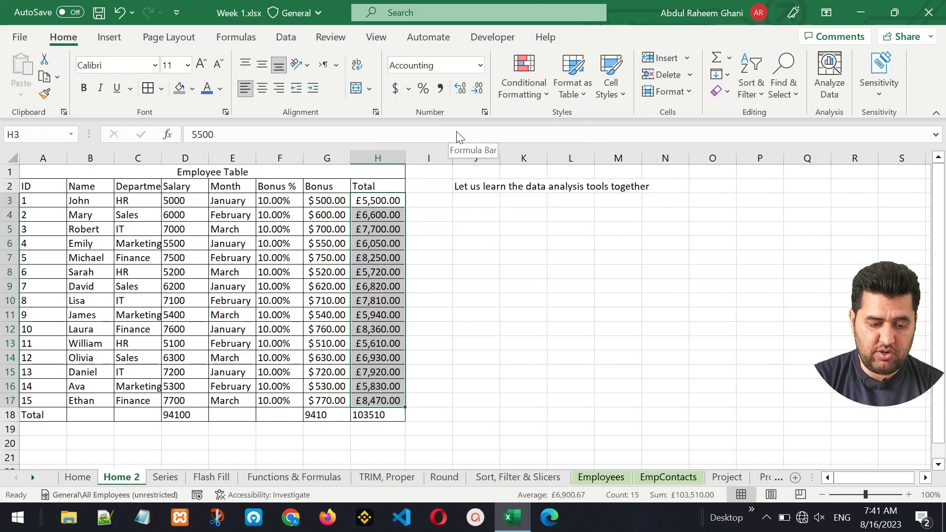
# - Examine the Custom number format codes available for the Total values in H3:H17 without applying one
pyautogui.click(484, 113)
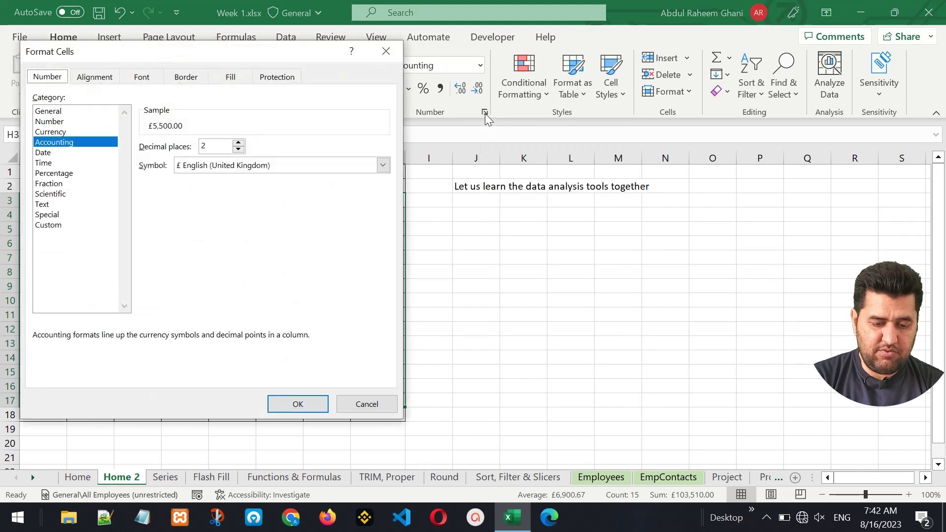
pyautogui.moveTo(176, 51); pyautogui.dragTo(601, 50)
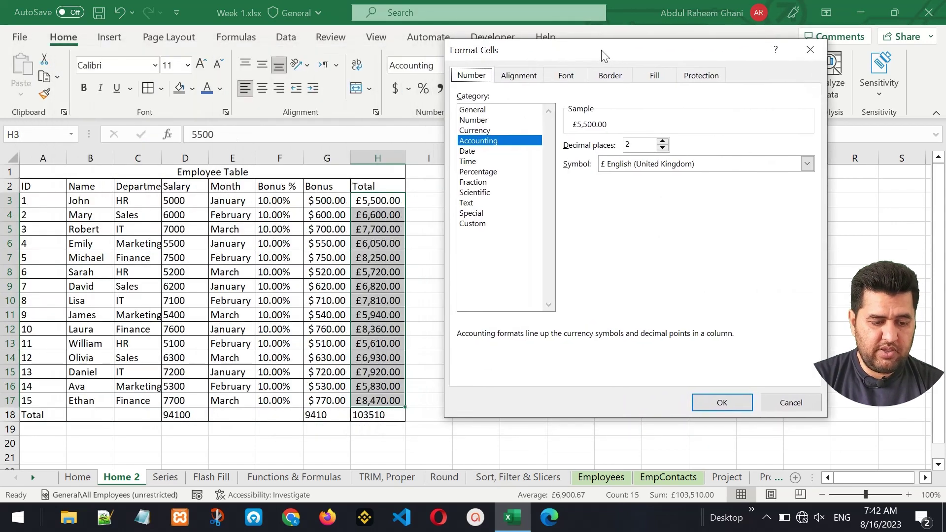
pyautogui.click(481, 226)
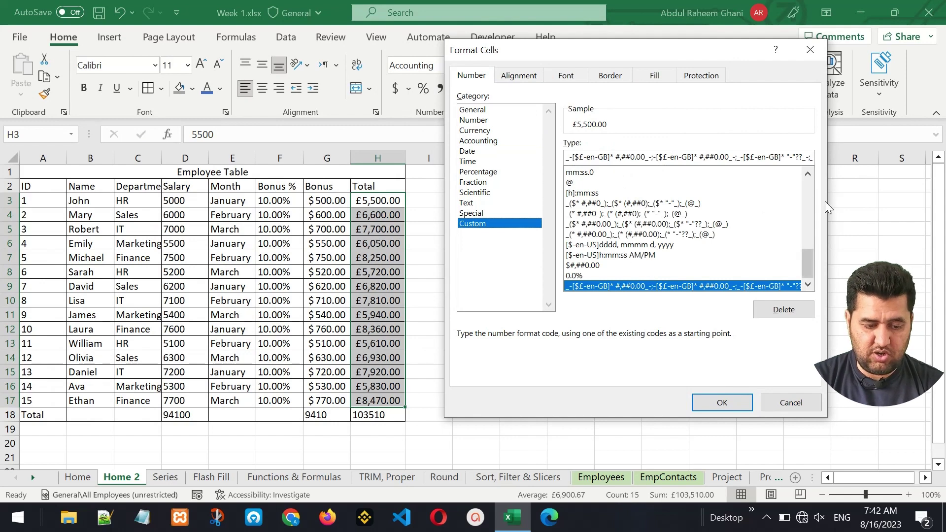
pyautogui.moveTo(808, 261); pyautogui.dragTo(820, 165)
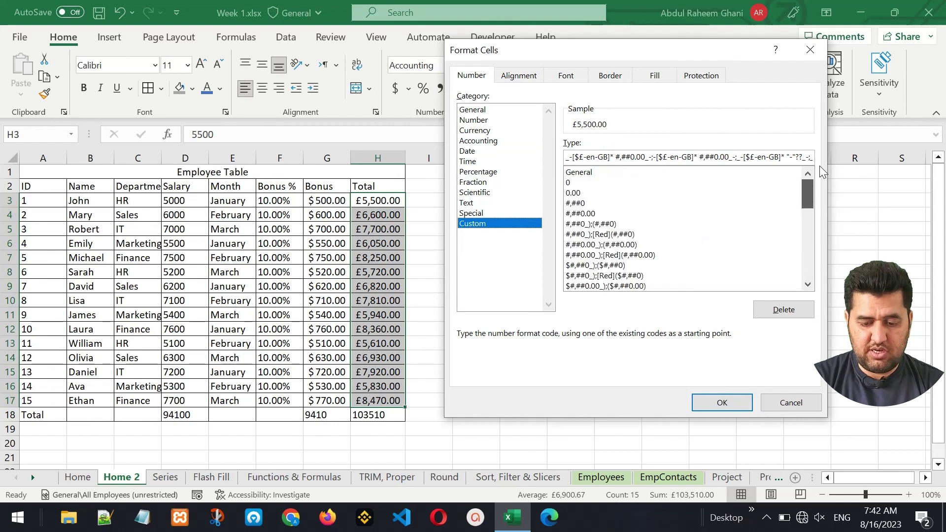
pyautogui.click(788, 402)
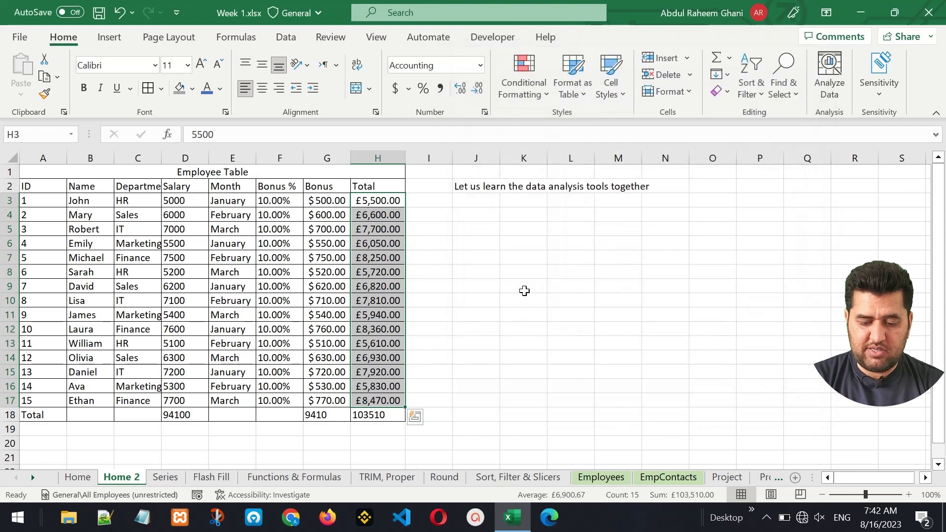
pyautogui.click(392, 259)
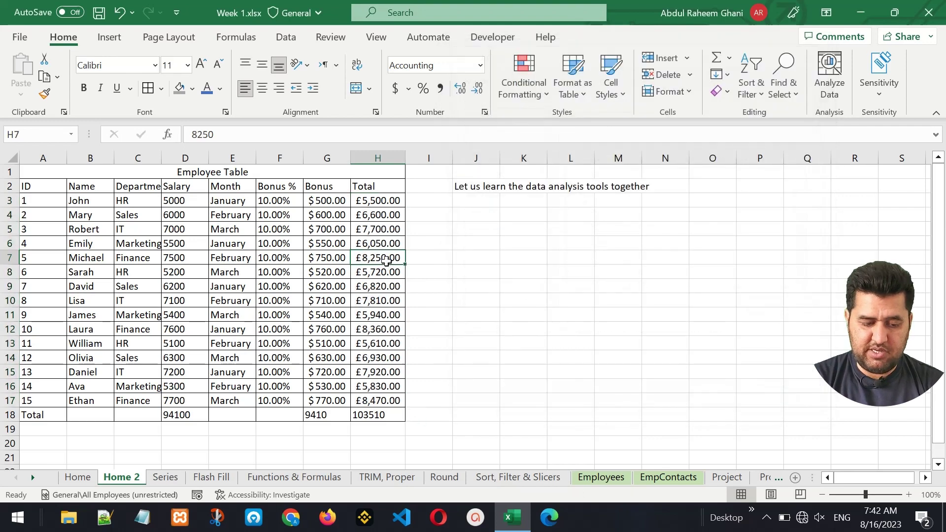
# - Enter the dates 8/16/2023 and 8/17/2023 in cells K5 and K6
pyautogui.click(536, 231)
pyautogui.moveTo(528, 229); pyautogui.dragTo(528, 244)
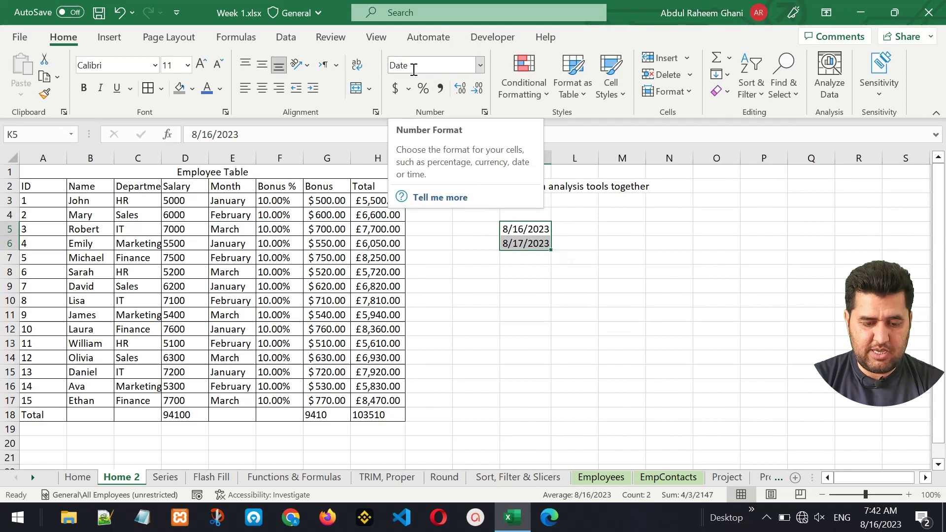
# - Apply the custom number format dddd-mmmm-yyyy to the dates in K5:K6
pyautogui.click(480, 65)
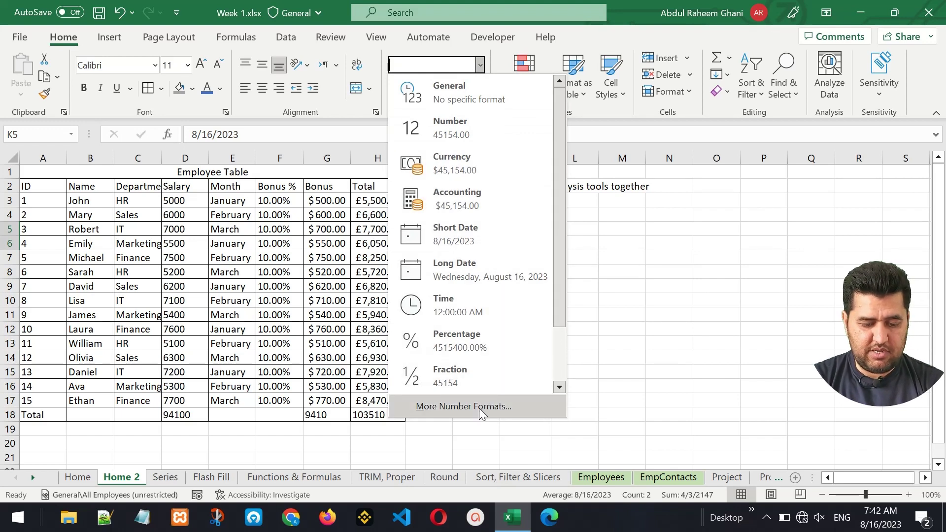
pyautogui.click(463, 407)
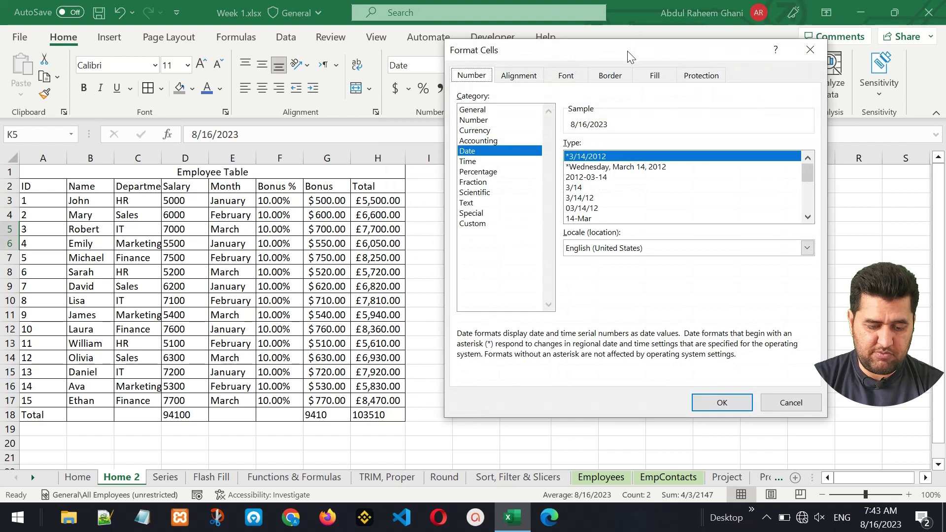
pyautogui.moveTo(631, 54); pyautogui.dragTo(228, 63)
pyautogui.click(66, 234)
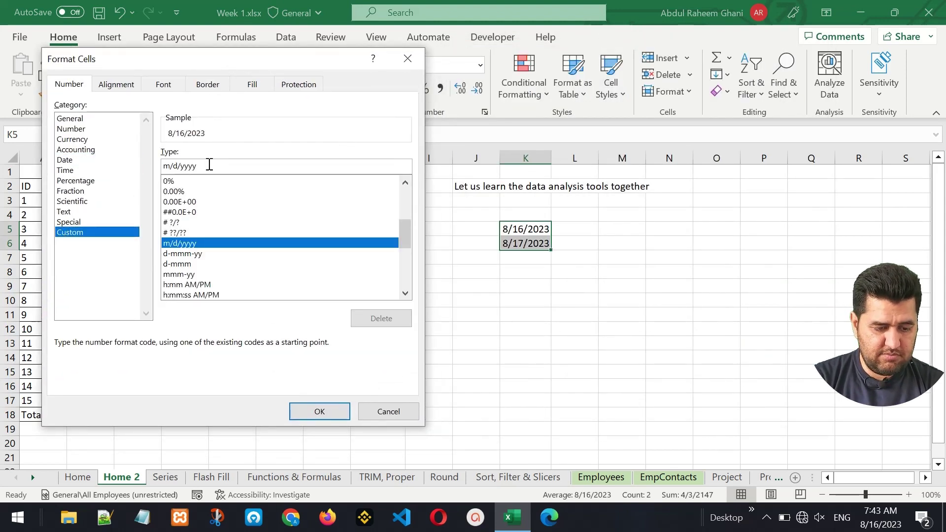
pyautogui.moveTo(210, 165); pyautogui.dragTo(137, 160)
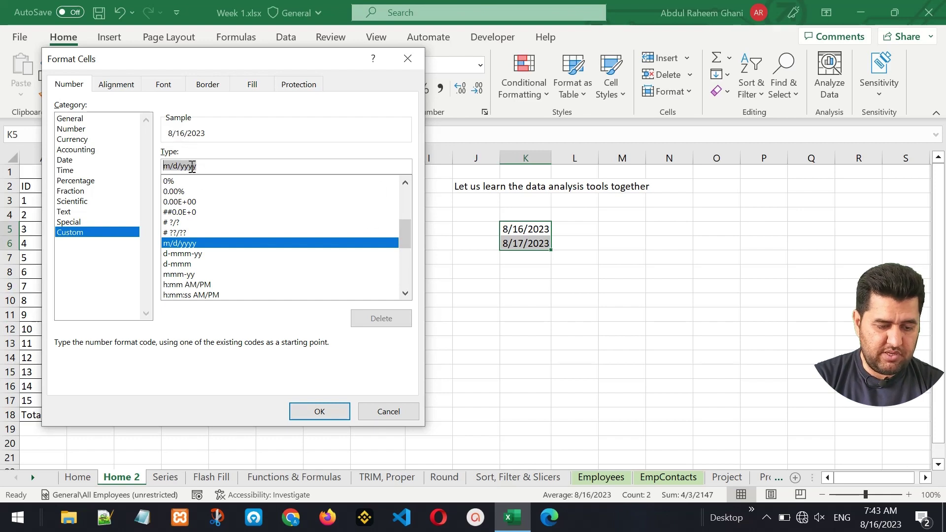
pyautogui.write('dddd-')
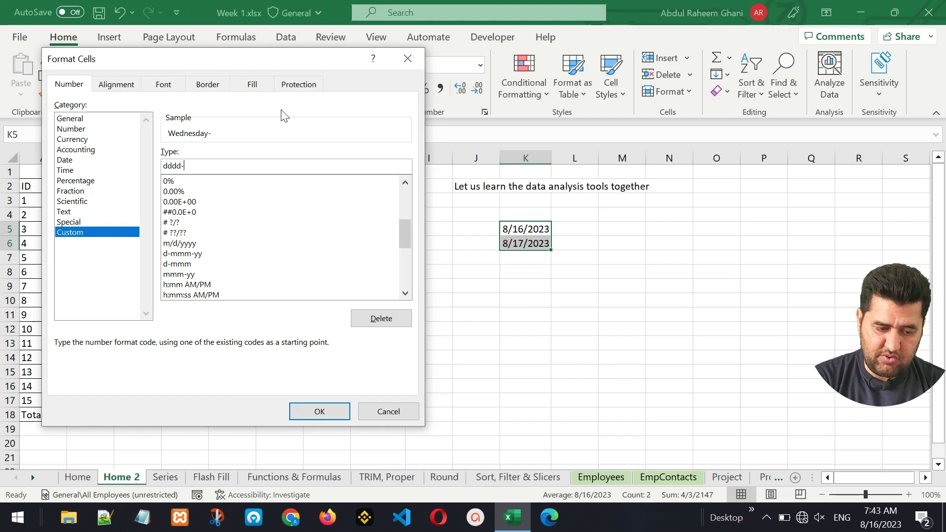
pyautogui.write('mm')
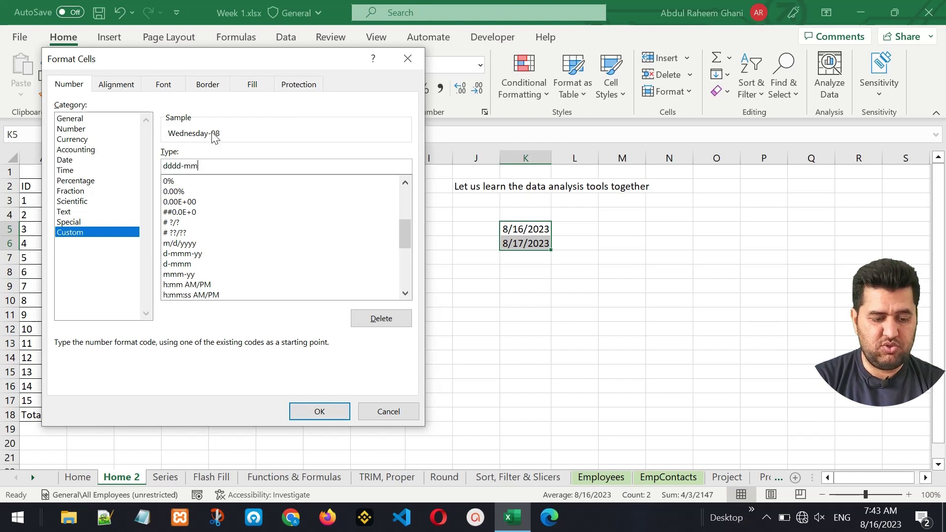
pyautogui.write('m')
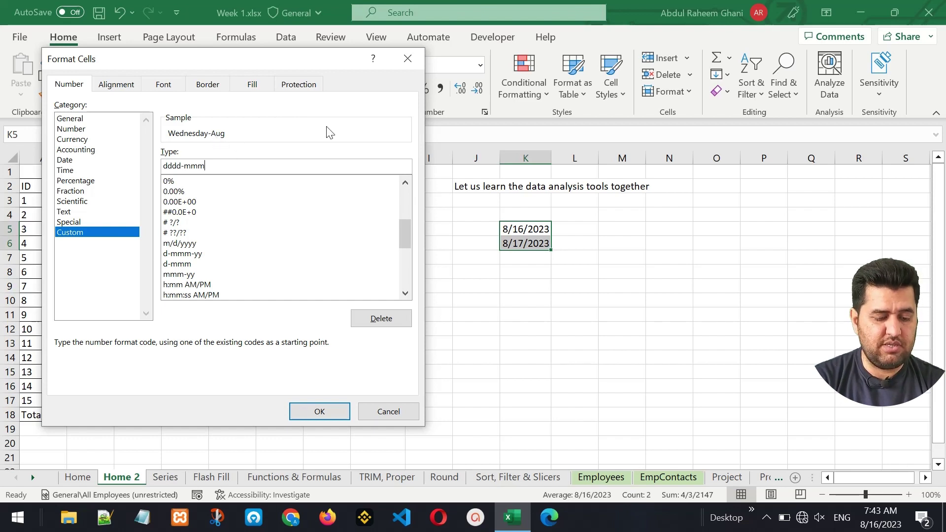
pyautogui.write('m-')
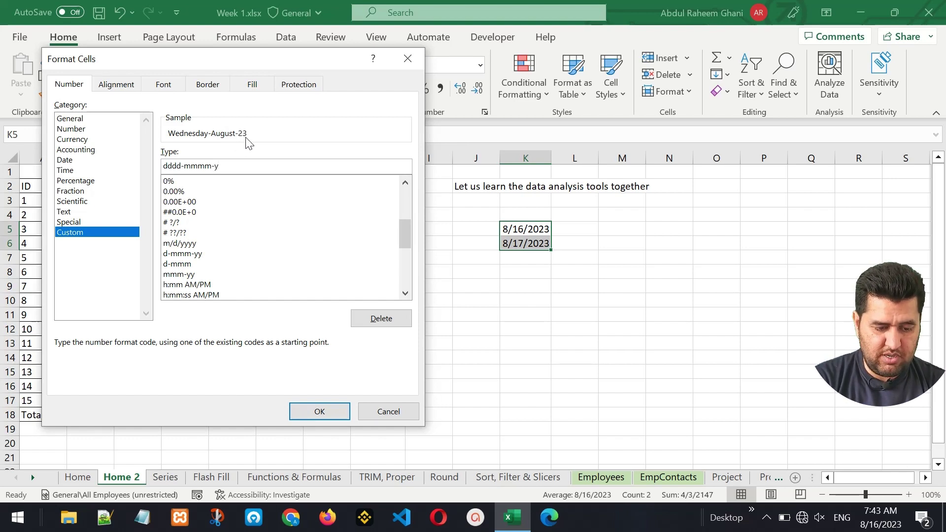
pyautogui.write('y')
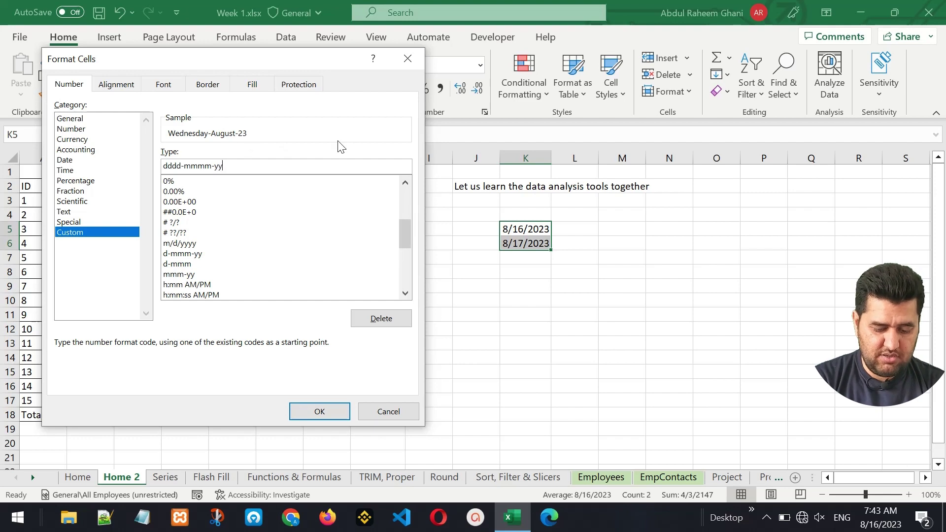
pyautogui.write('yy')
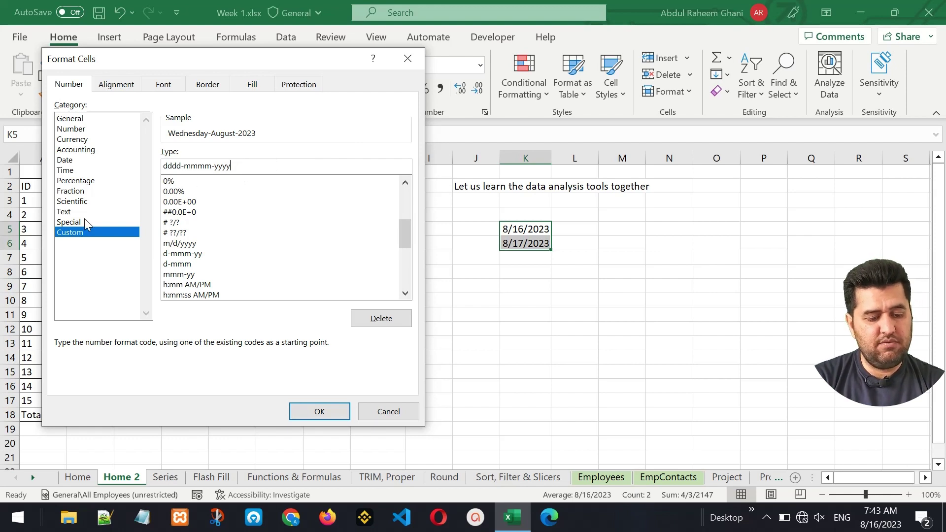
pyautogui.moveTo(242, 167); pyautogui.dragTo(158, 167)
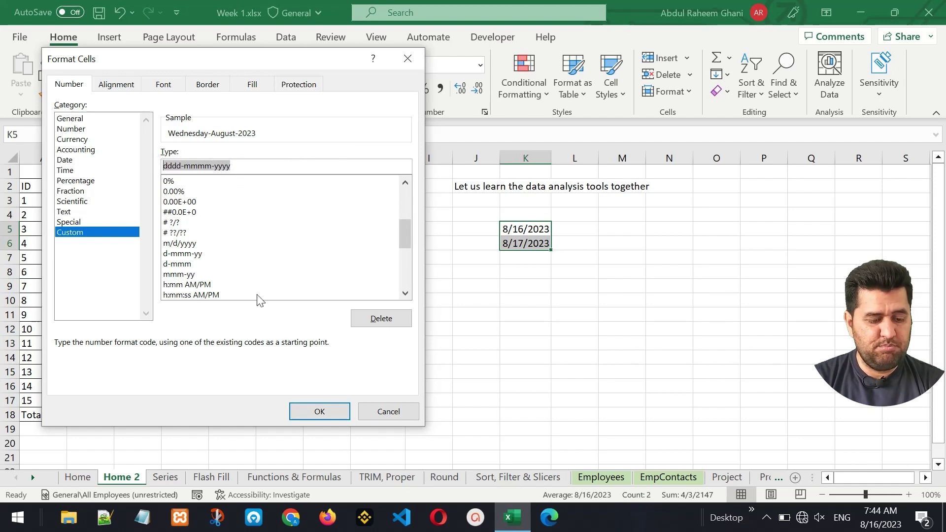
pyautogui.click(319, 412)
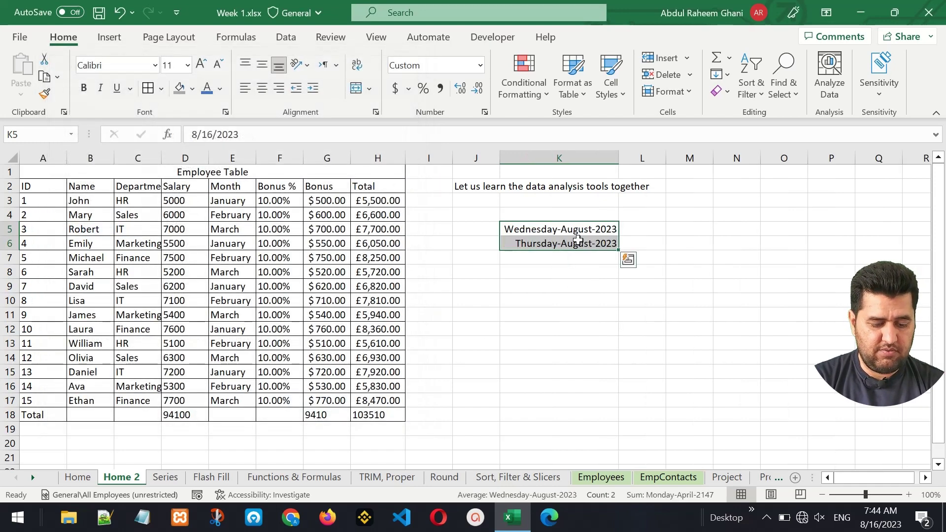
# - Compare the formatted dates in K5 and K6 with their underlying values
pyautogui.click(565, 230)
pyautogui.click(565, 243)
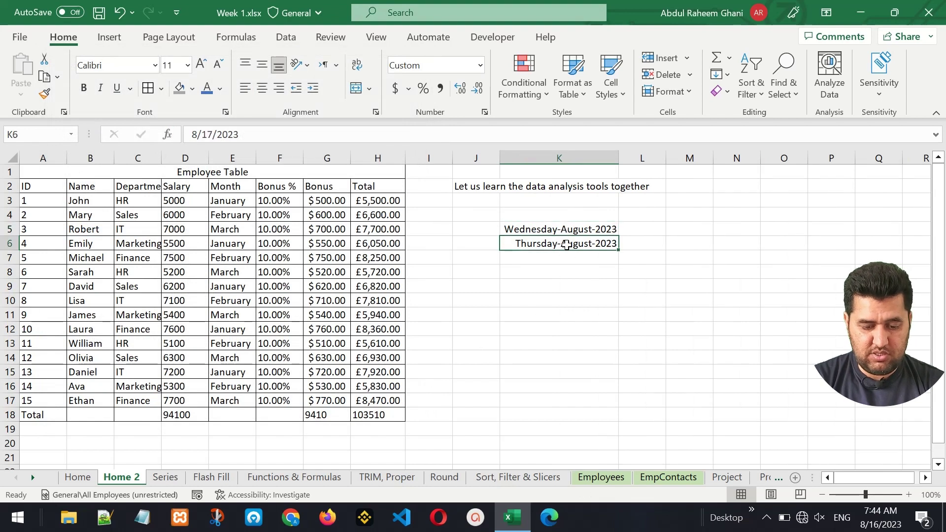
pyautogui.click(569, 229)
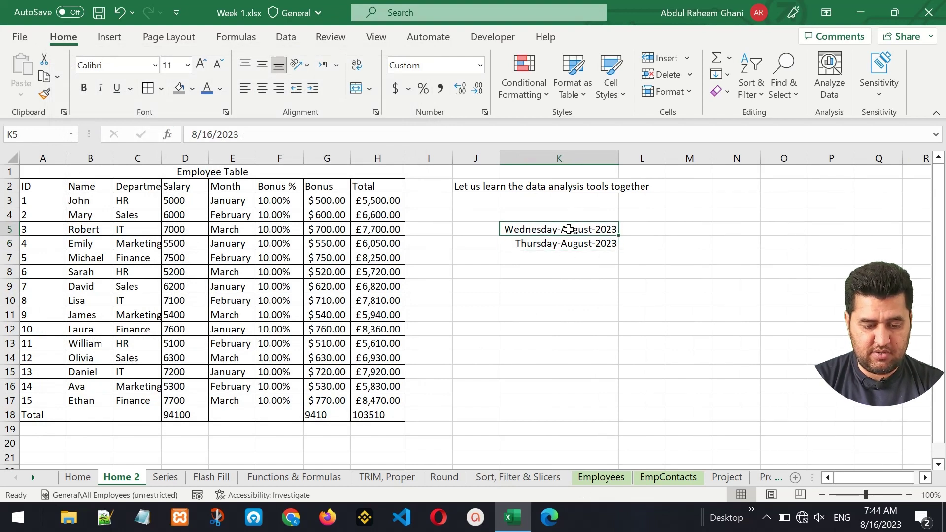
pyautogui.click(546, 245)
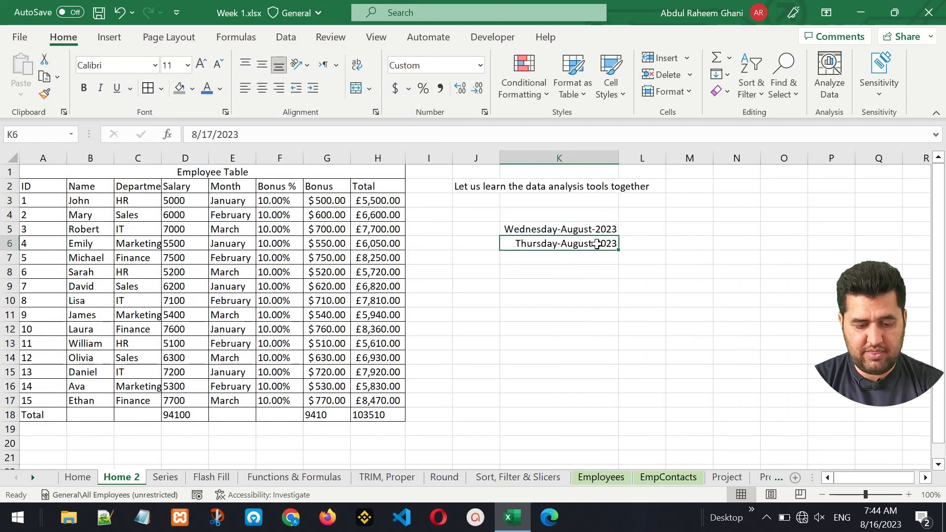
pyautogui.click(534, 83)
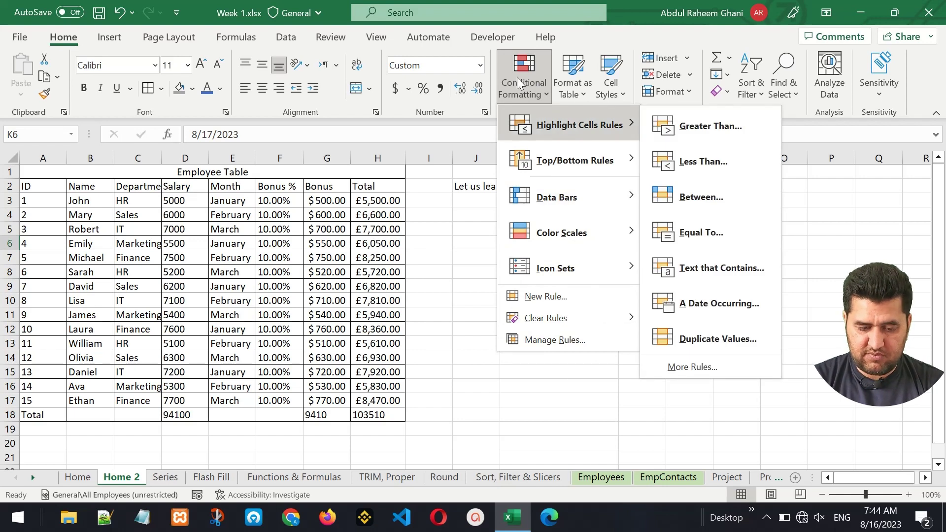
pyautogui.click(577, 75)
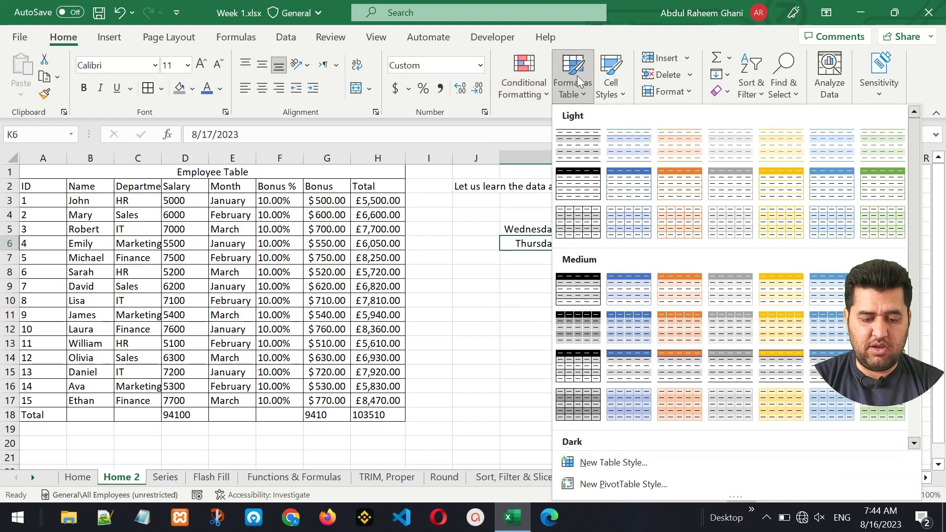
pyautogui.click(442, 191)
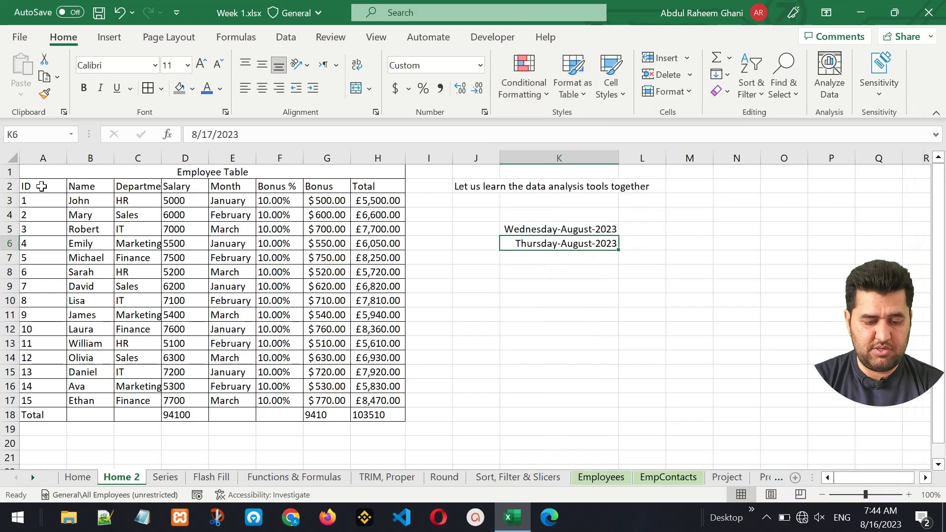
# - Format the range A2:H17 as a table with headers, using a blue banded Medium table style
pyautogui.moveTo(41, 186); pyautogui.dragTo(376, 402)
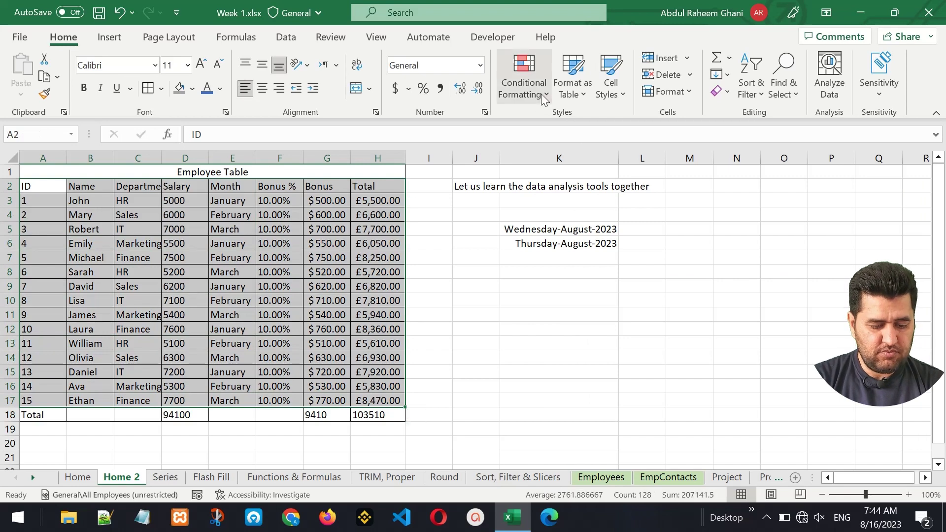
pyautogui.click(575, 94)
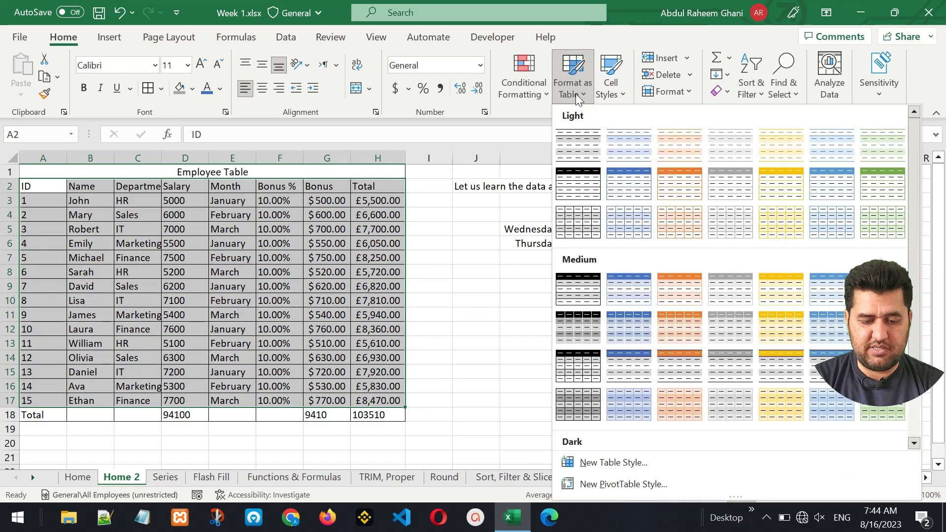
pyautogui.click(621, 327)
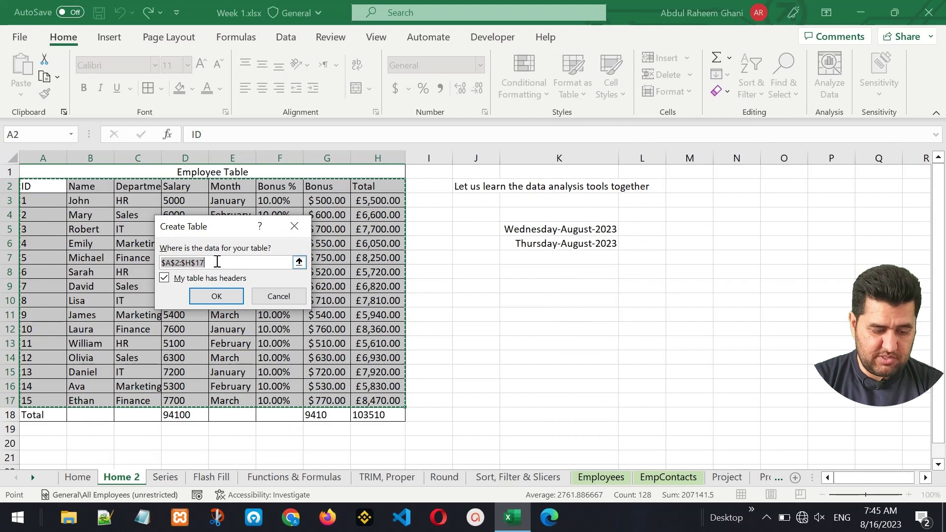
pyautogui.moveTo(216, 262); pyautogui.dragTo(131, 249)
pyautogui.press('BackSpace')
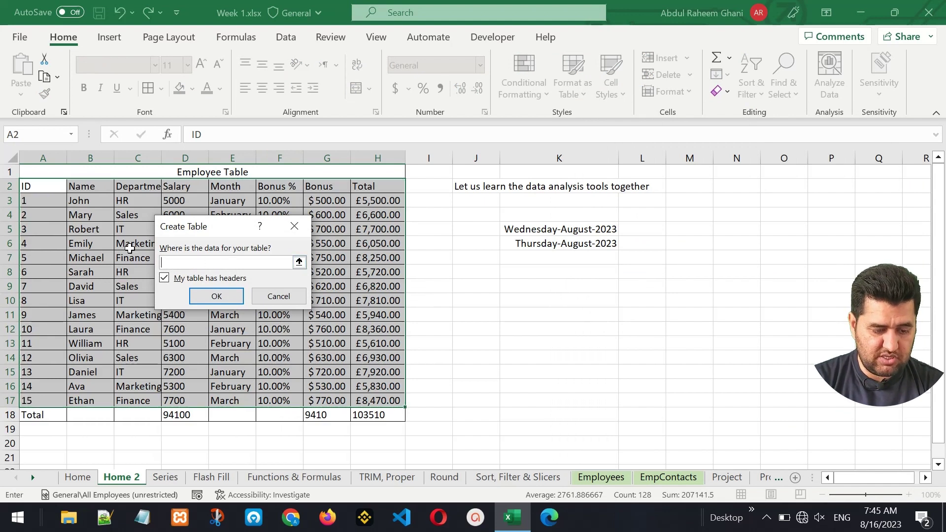
pyautogui.moveTo(212, 227); pyautogui.dragTo(522, 236)
pyautogui.moveTo(38, 187); pyautogui.dragTo(380, 241)
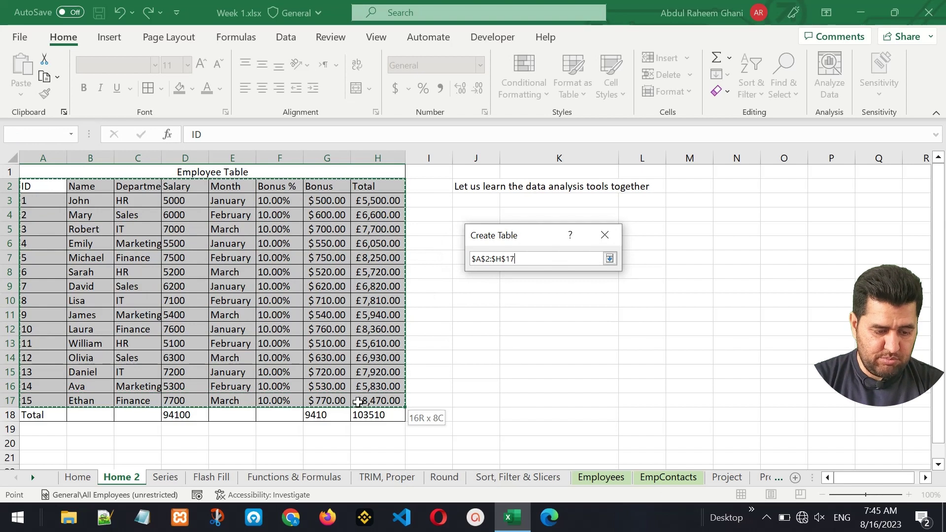
pyautogui.moveTo(358, 402); pyautogui.dragTo(359, 402)
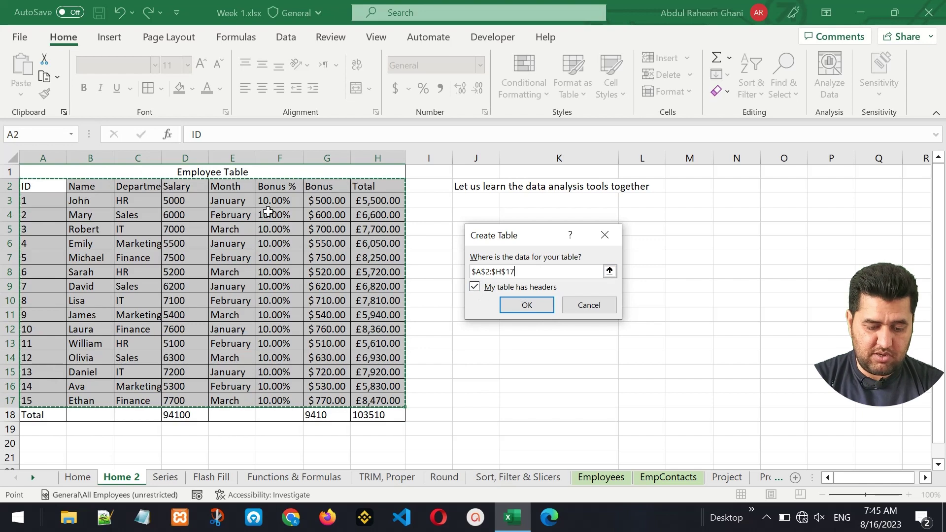
pyautogui.click(524, 304)
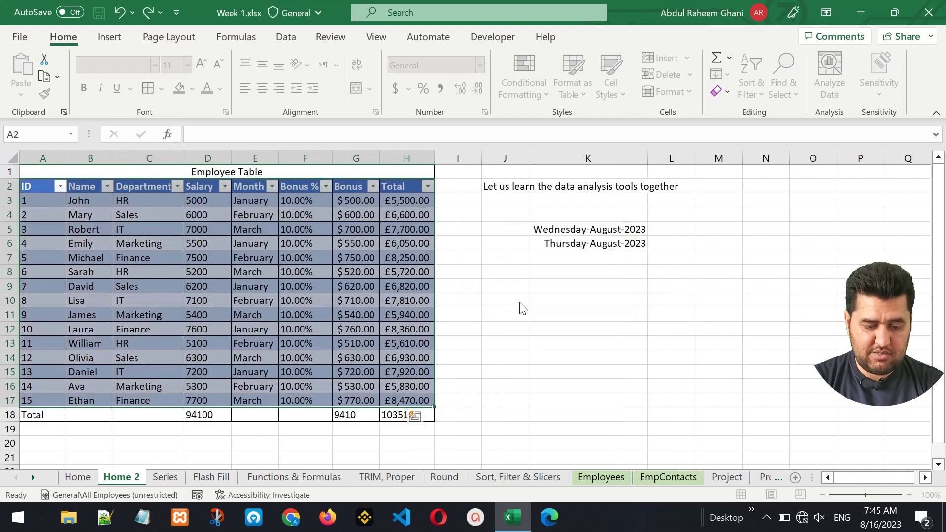
# - Resize the employee table so that it extends down to row 21
pyautogui.click(222, 280)
pyautogui.click(118, 216)
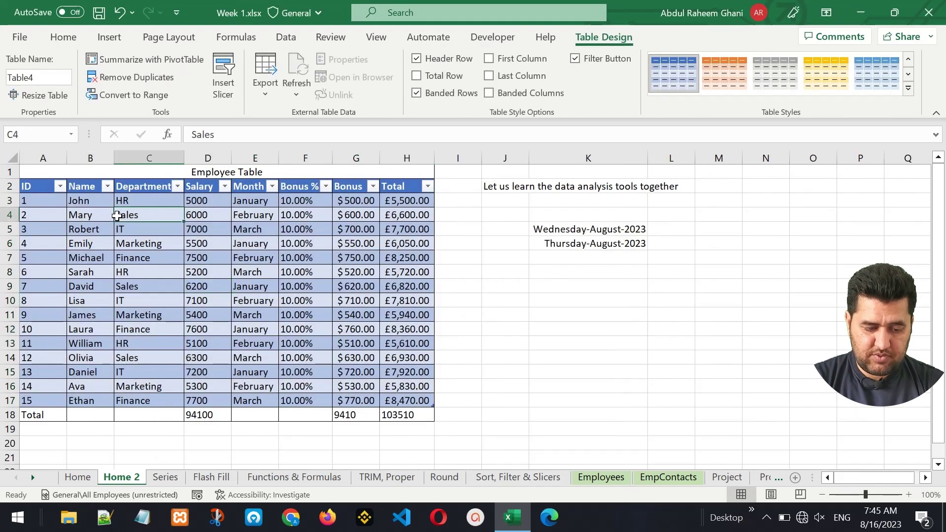
pyautogui.click(195, 253)
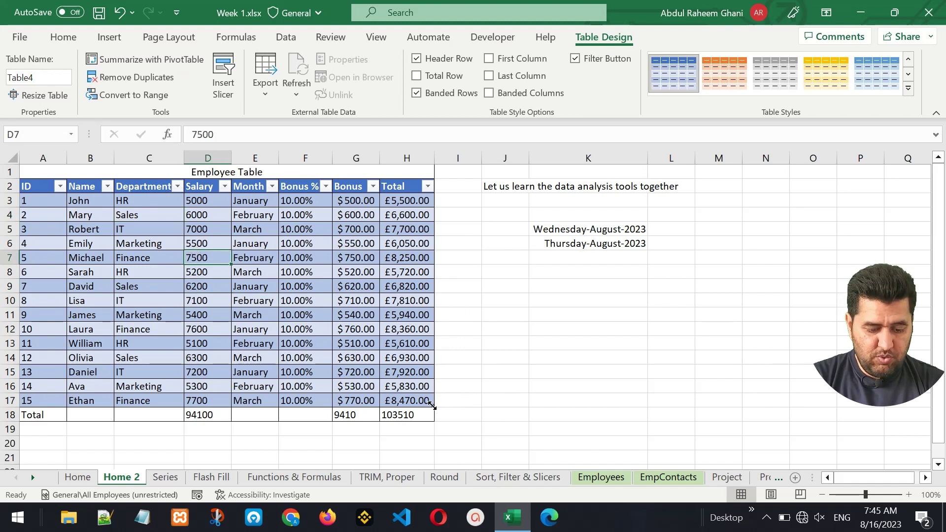
pyautogui.moveTo(433, 407); pyautogui.dragTo(430, 464)
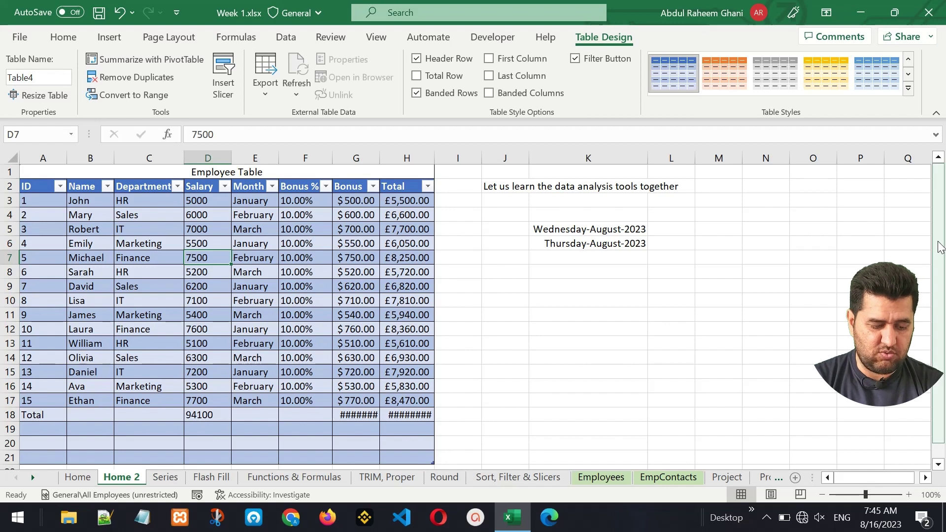
# - Widen the Bonus and Total columns of the employee table so the amounts in row 18 fit
pyautogui.moveTo(940, 278); pyautogui.dragTo(941, 291)
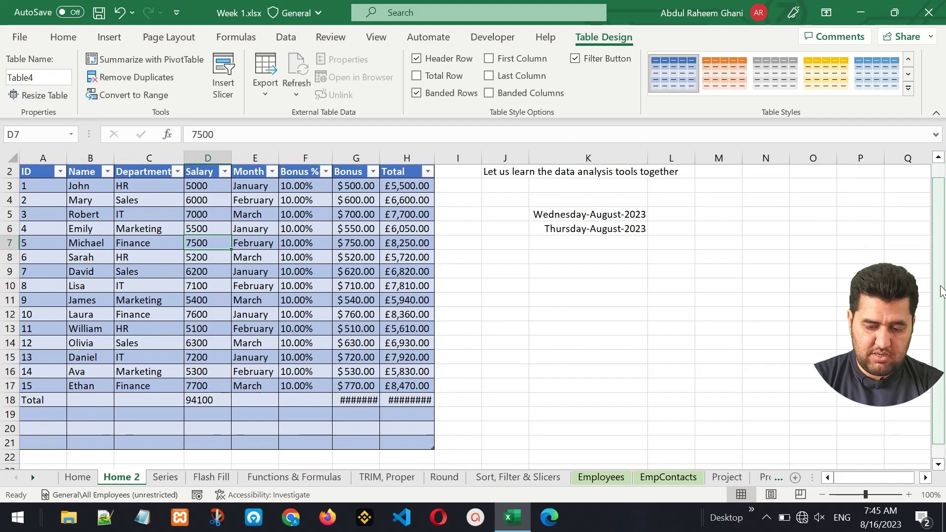
pyautogui.click(36, 400)
pyautogui.moveTo(74, 405); pyautogui.dragTo(403, 400)
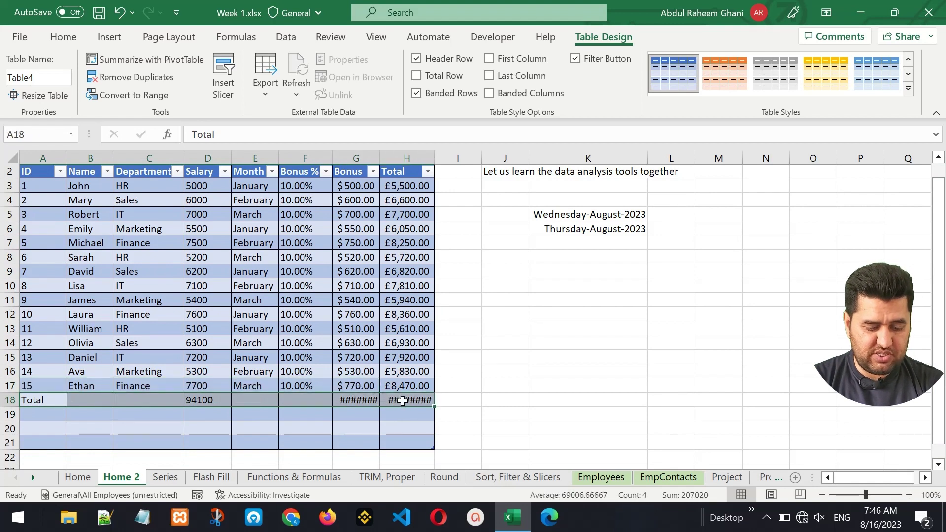
pyautogui.click(354, 402)
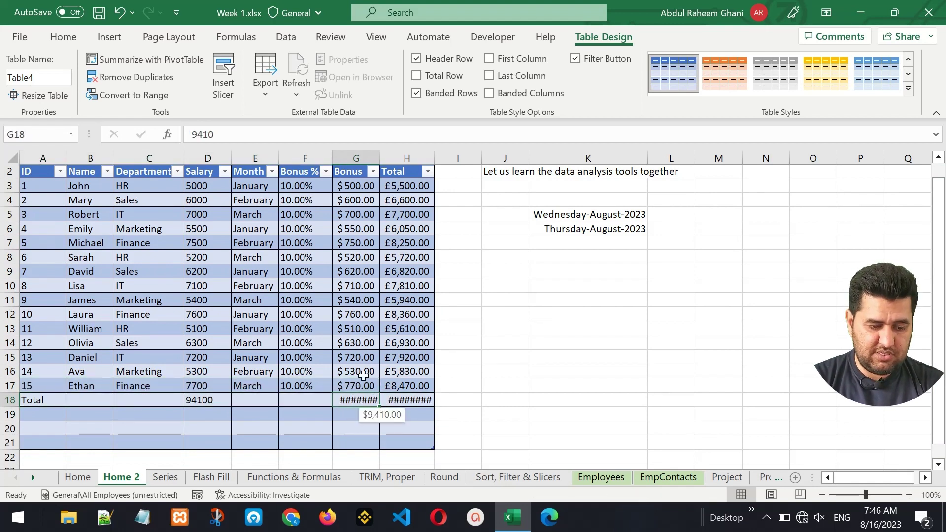
pyautogui.click(378, 158)
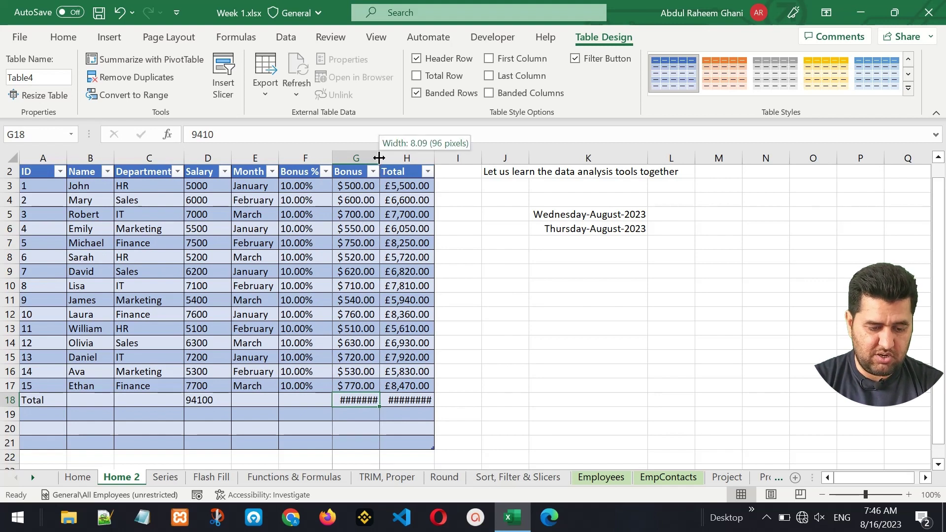
pyautogui.moveTo(379, 157); pyautogui.dragTo(393, 158)
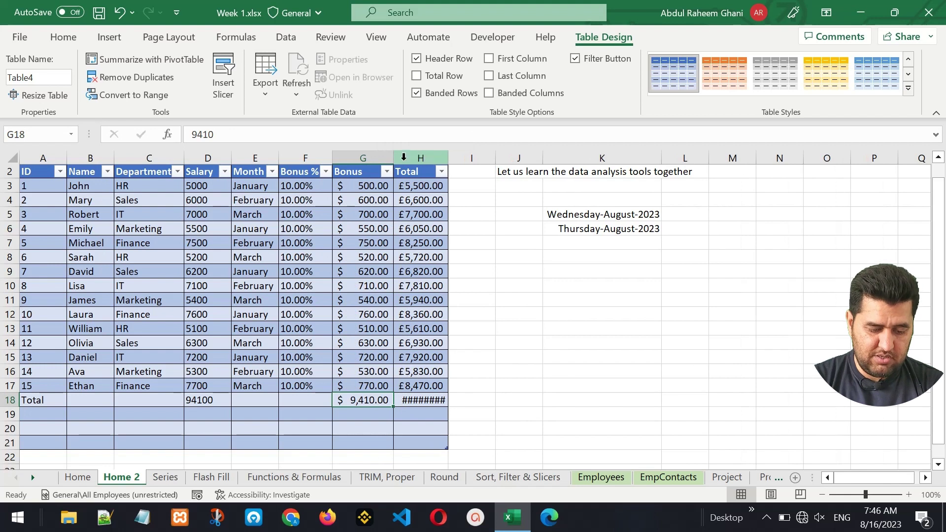
pyautogui.moveTo(451, 157); pyautogui.dragTo(473, 158)
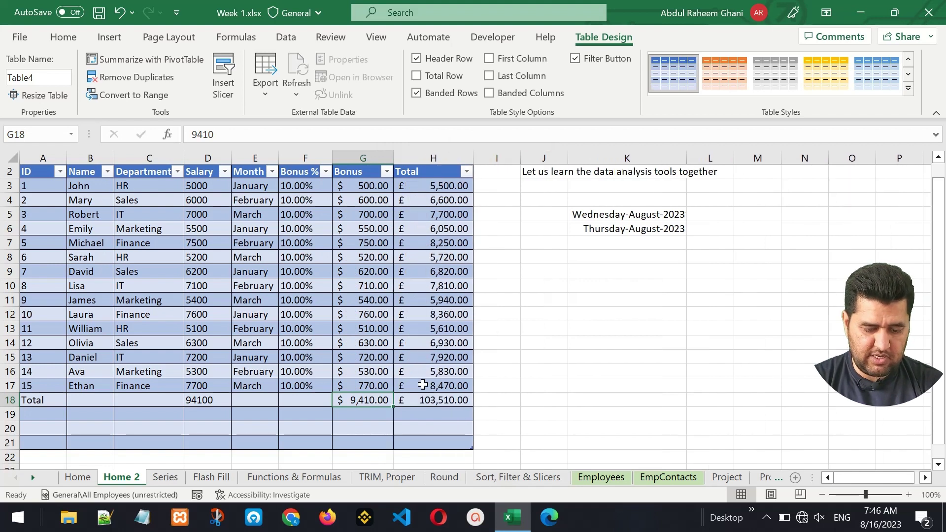
# - Turn off the filter buttons in the employee table's header row
pyautogui.click(207, 272)
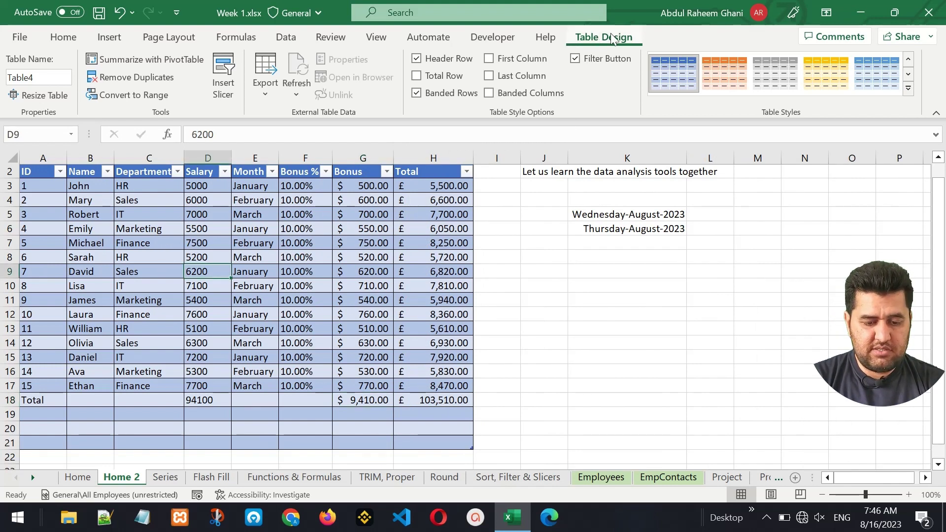
pyautogui.click(576, 59)
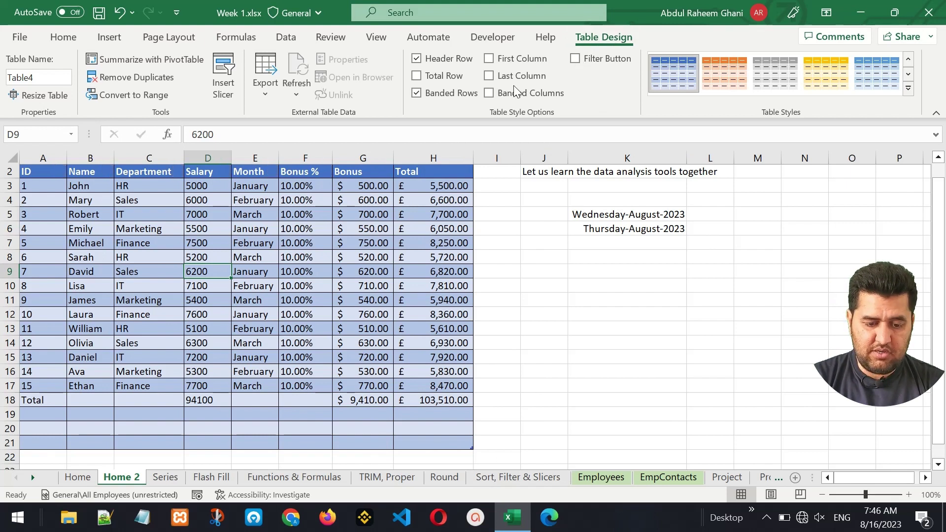
# - Try the Last Column and Total Row style options on the employee table, switching each off again
pyautogui.click(488, 76)
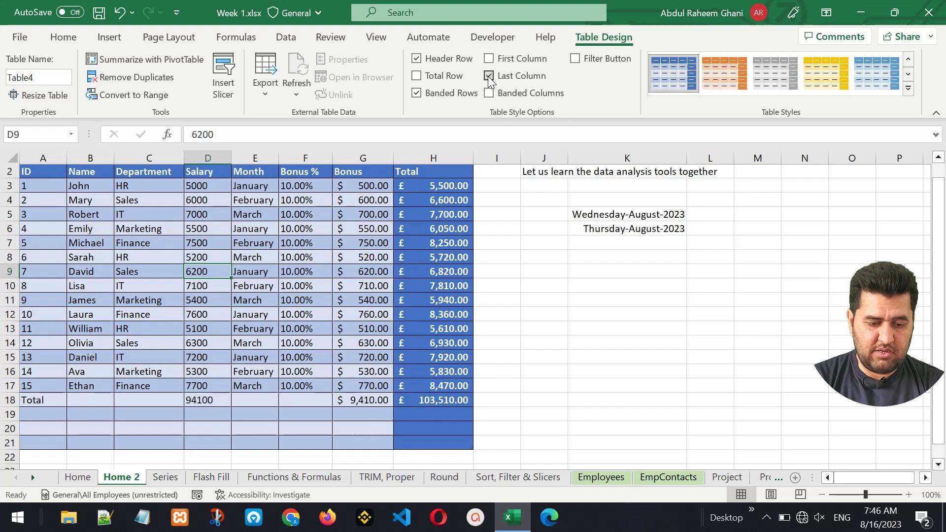
pyautogui.click(488, 77)
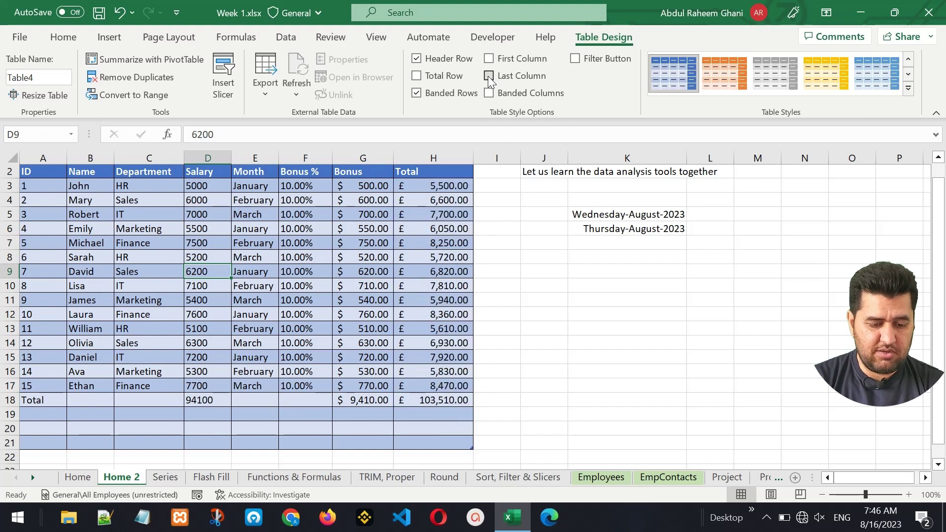
pyautogui.click(416, 77)
pyautogui.click(417, 77)
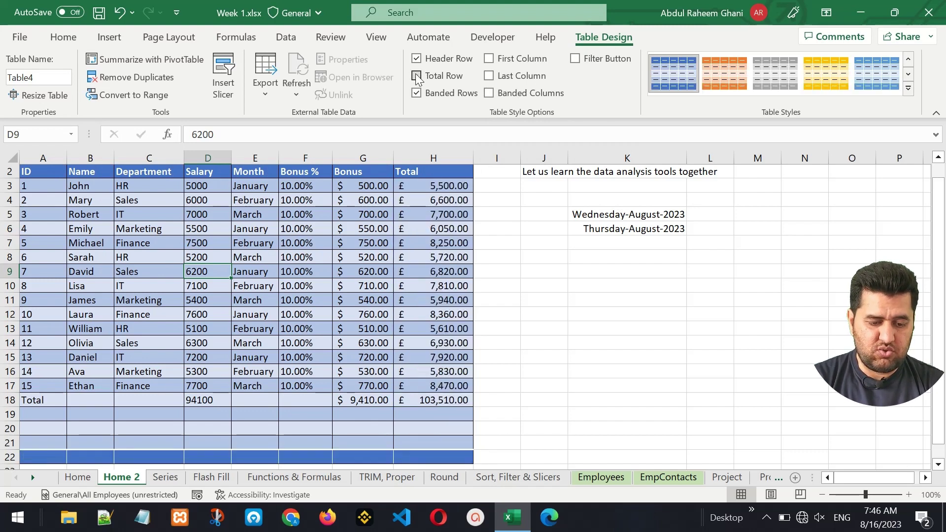
pyautogui.click(417, 77)
pyautogui.click(417, 77)
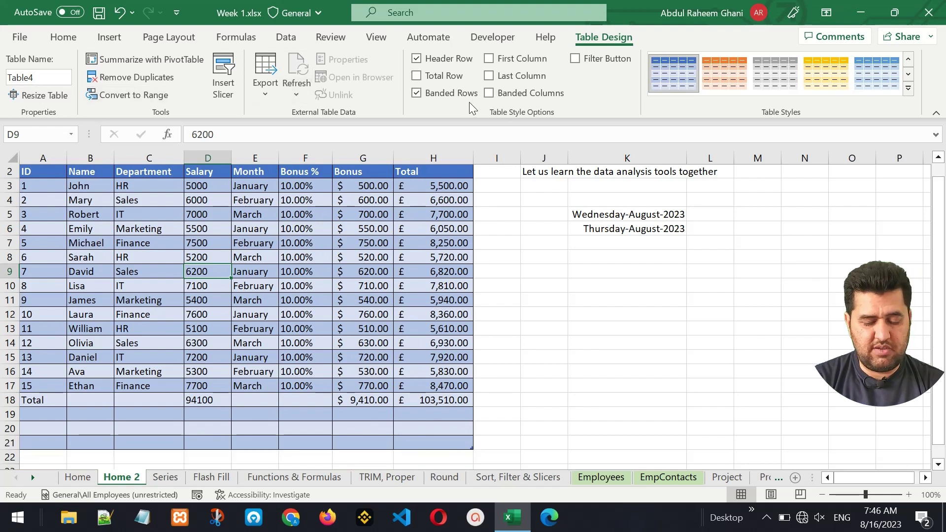
# - Apply the Bad cell style to cell K10
pyautogui.click(56, 39)
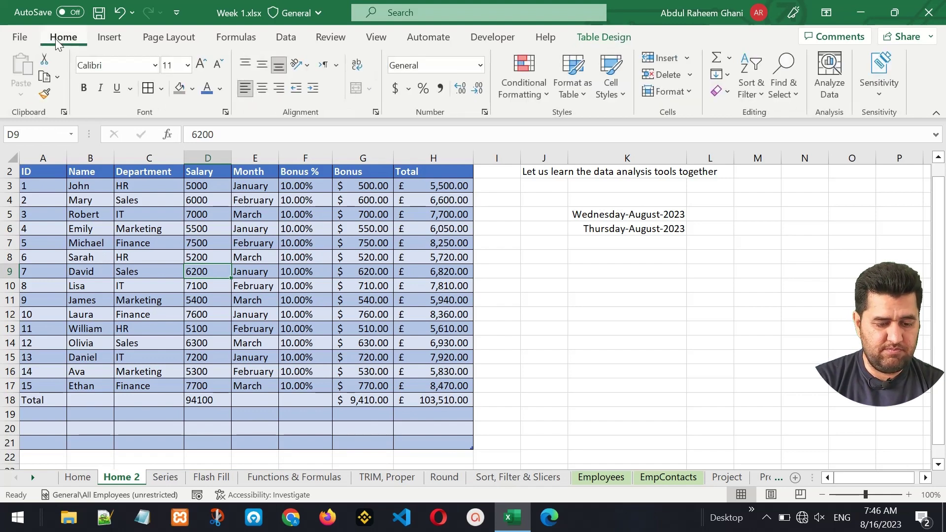
pyautogui.click(615, 93)
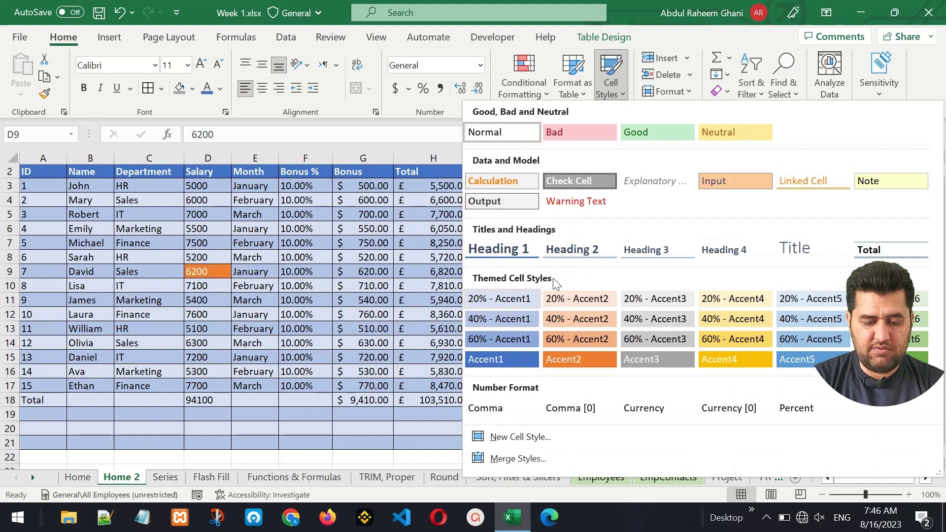
pyautogui.press('Escape')
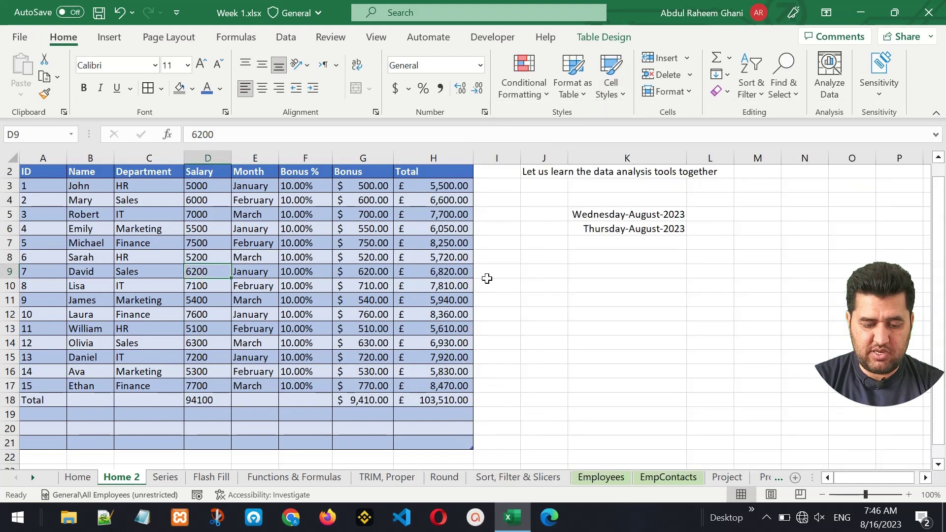
pyautogui.click(644, 279)
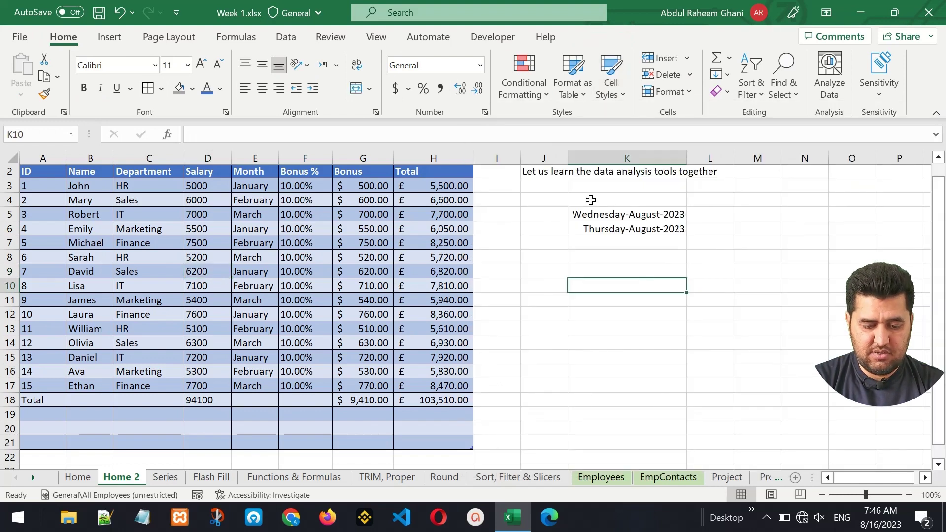
pyautogui.click(607, 96)
pyautogui.click(601, 137)
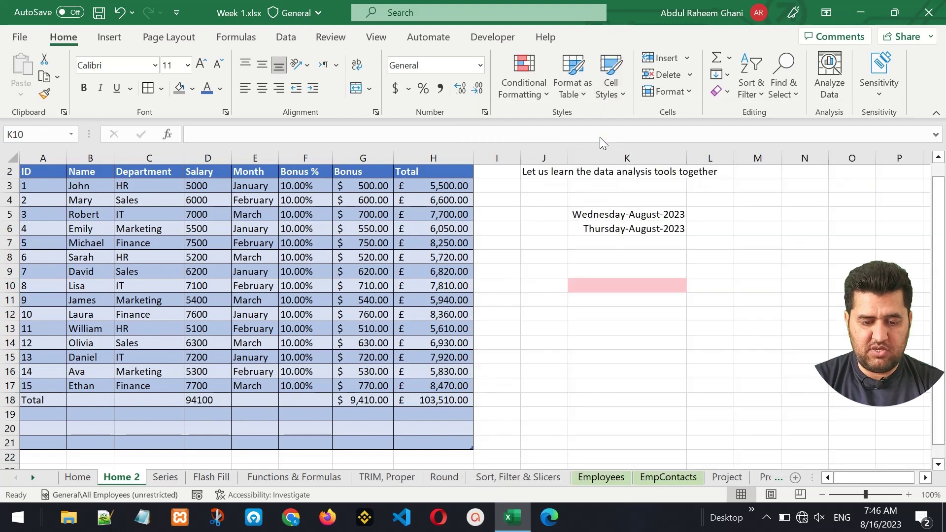
# - Apply the Good cell style to cell L10, next to the pink cell
pyautogui.click(707, 286)
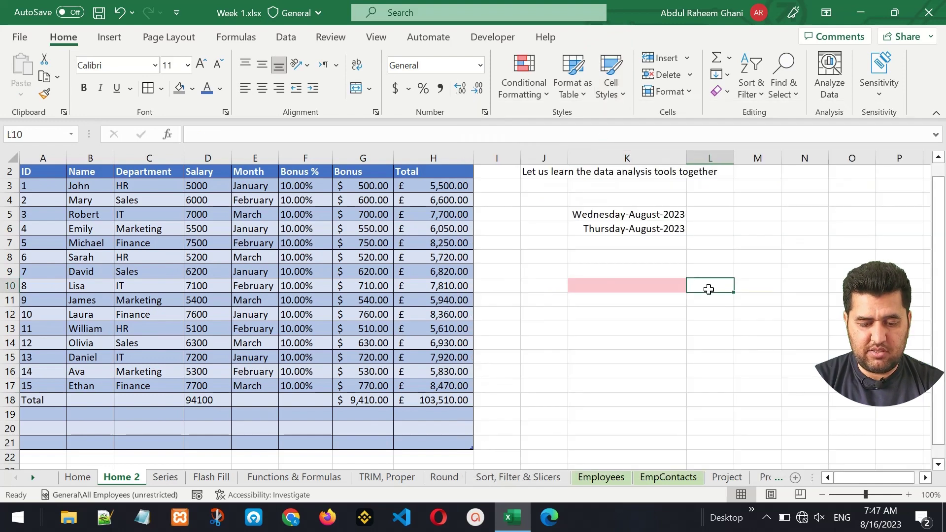
pyautogui.click(611, 91)
pyautogui.click(638, 131)
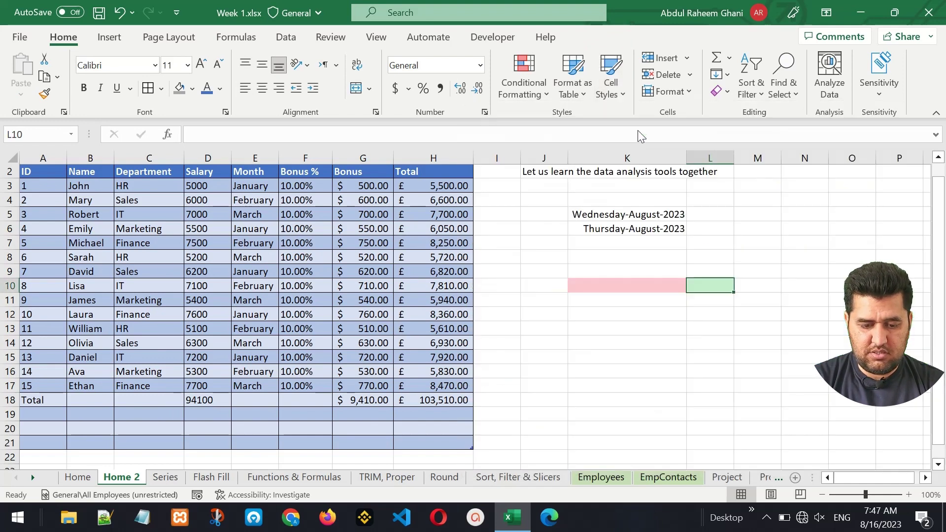
pyautogui.click(744, 327)
pyautogui.moveTo(646, 286); pyautogui.dragTo(696, 289)
pyautogui.click(616, 317)
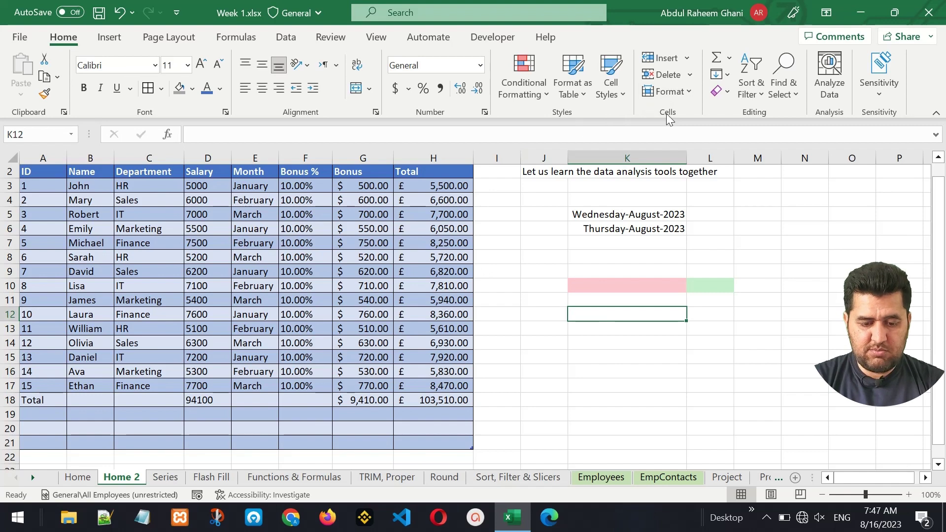
pyautogui.click(687, 55)
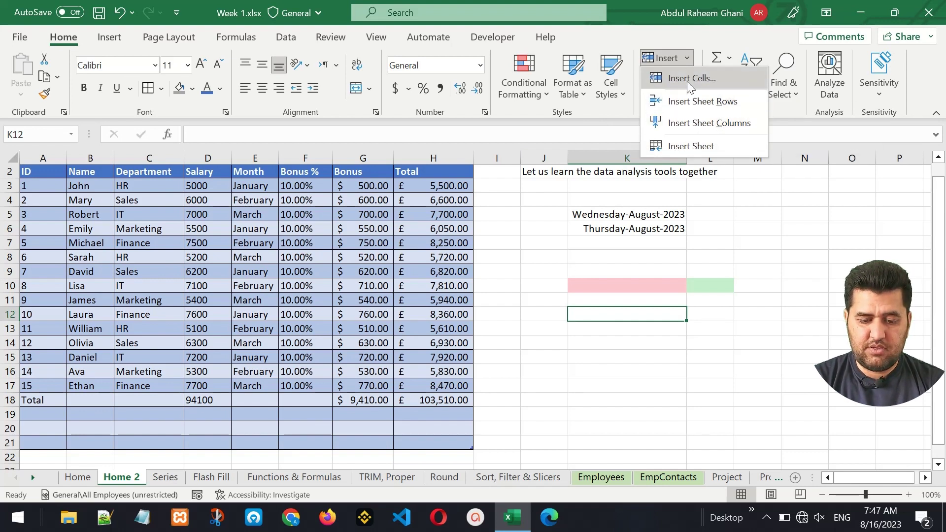
pyautogui.click(688, 251)
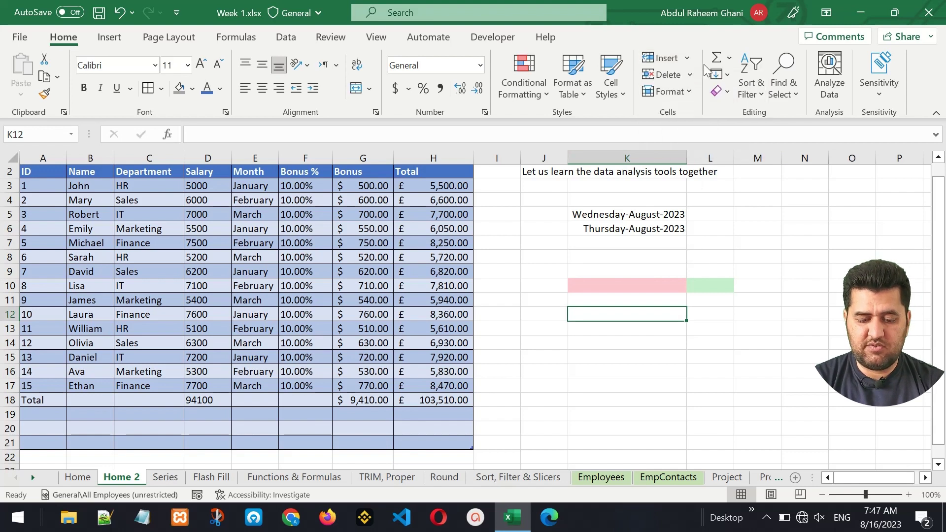
pyautogui.click(729, 59)
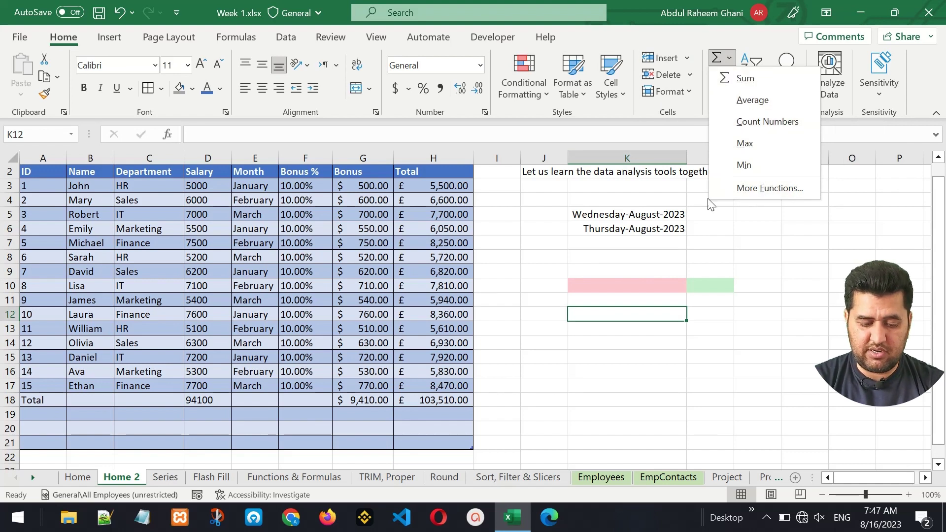
pyautogui.click(717, 288)
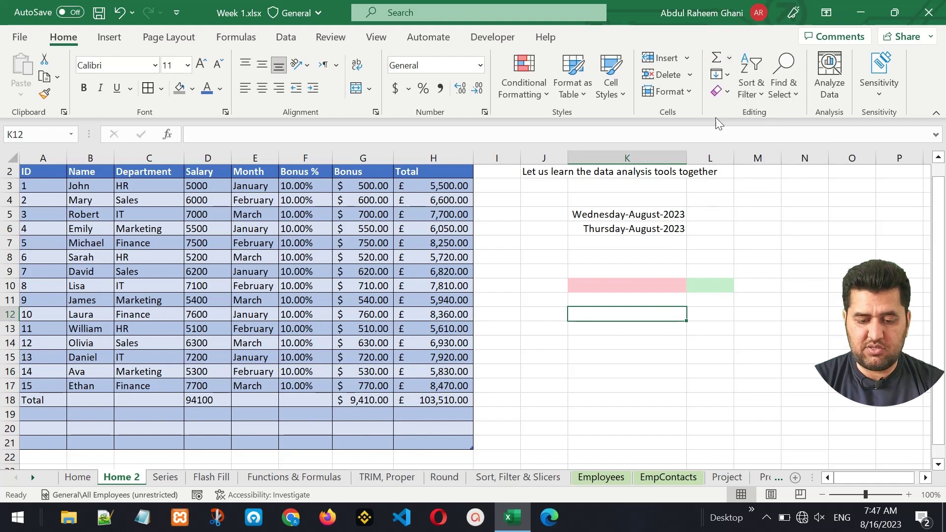
# - On the Series sheet, fill the US value from A9 up through A3 in the UP table's Country column
pyautogui.hotkey('ctrl', 'pagedown')
pyautogui.click(726, 75)
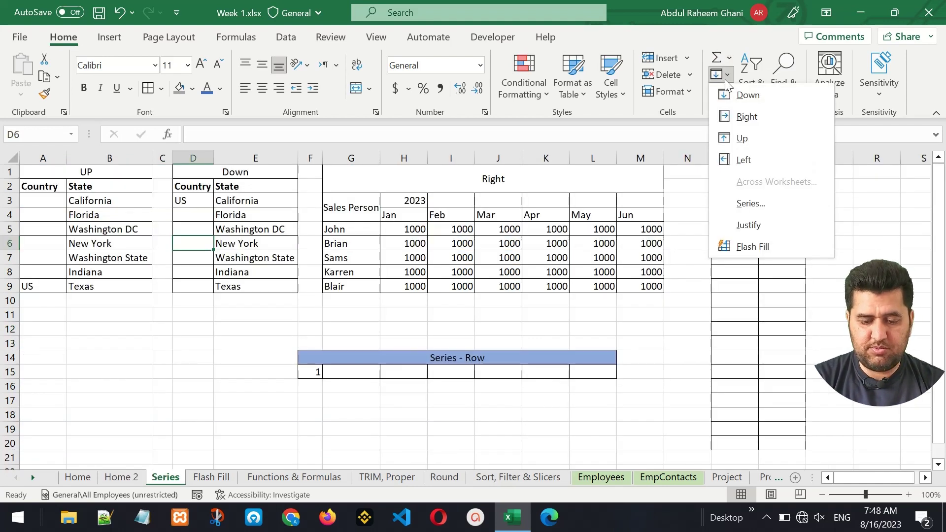
pyautogui.moveTo(34, 186); pyautogui.dragTo(98, 281)
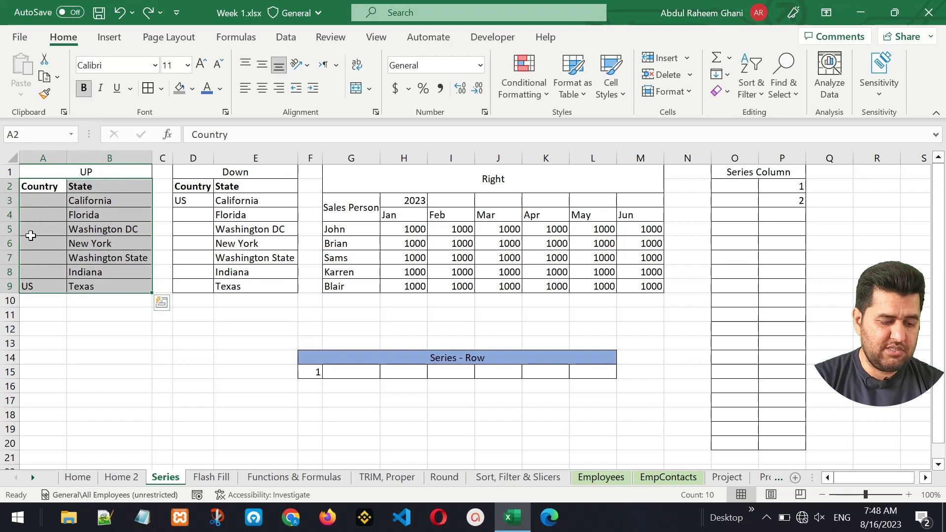
pyautogui.click(36, 287)
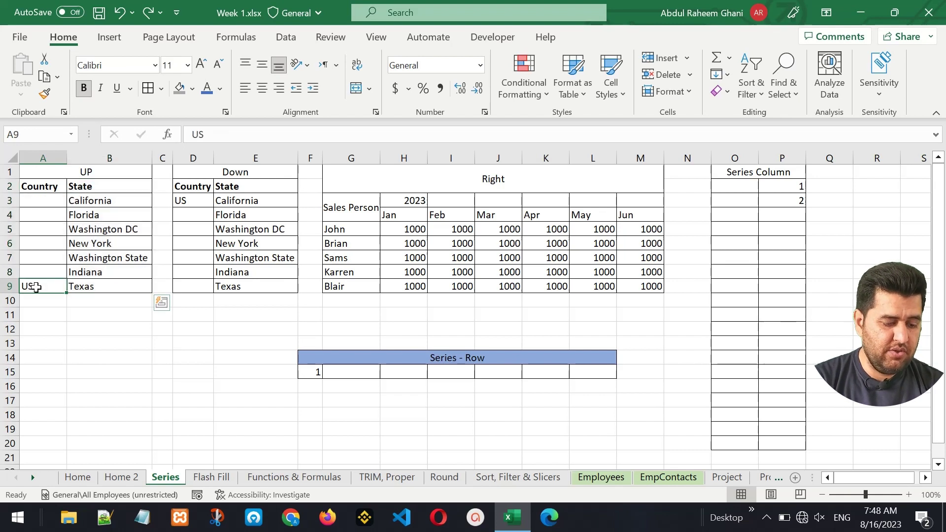
pyautogui.moveTo(36, 287); pyautogui.dragTo(45, 201)
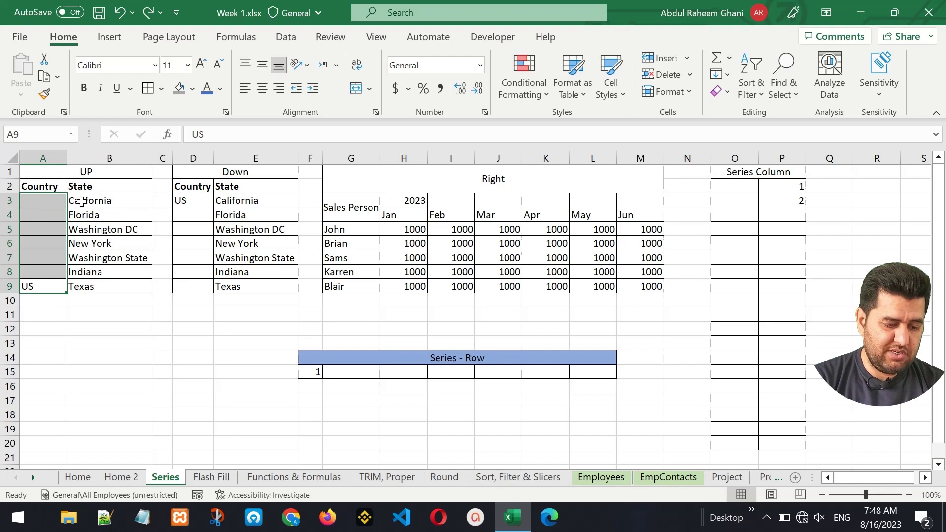
pyautogui.click(727, 77)
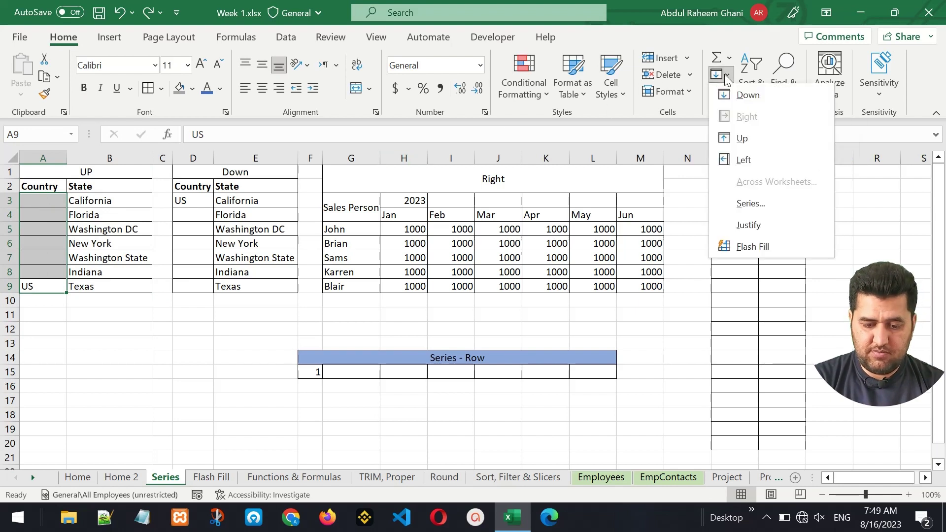
pyautogui.click(742, 138)
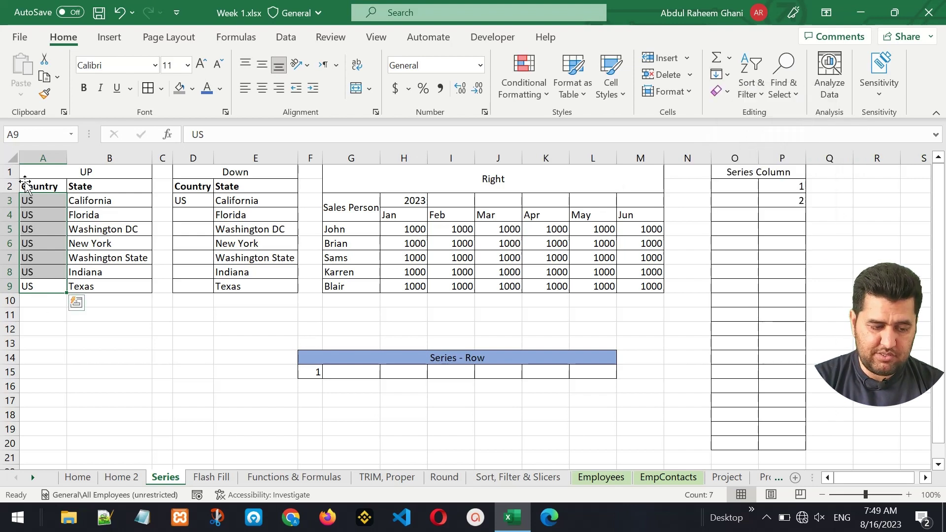
# - Fill the US value from D3 down through D9 in the Down table's Country column
pyautogui.moveTo(183, 188); pyautogui.dragTo(240, 286)
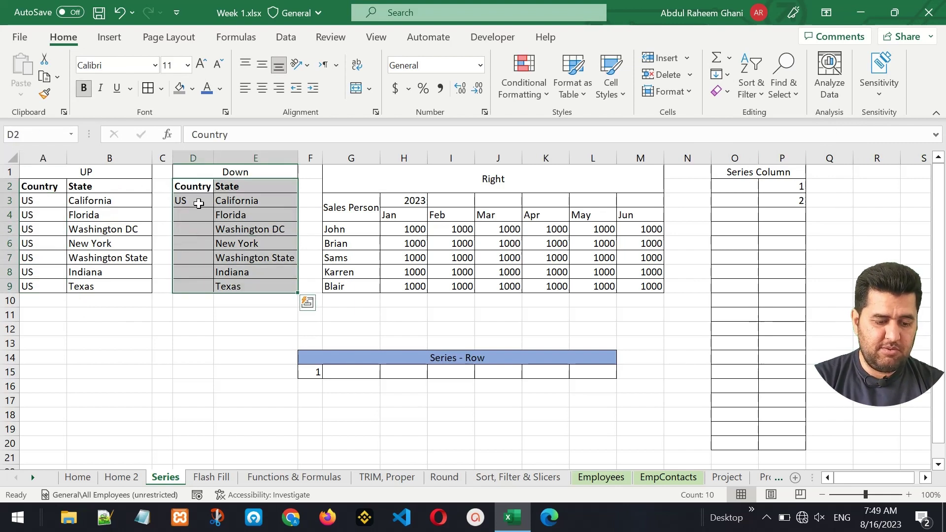
pyautogui.click(196, 201)
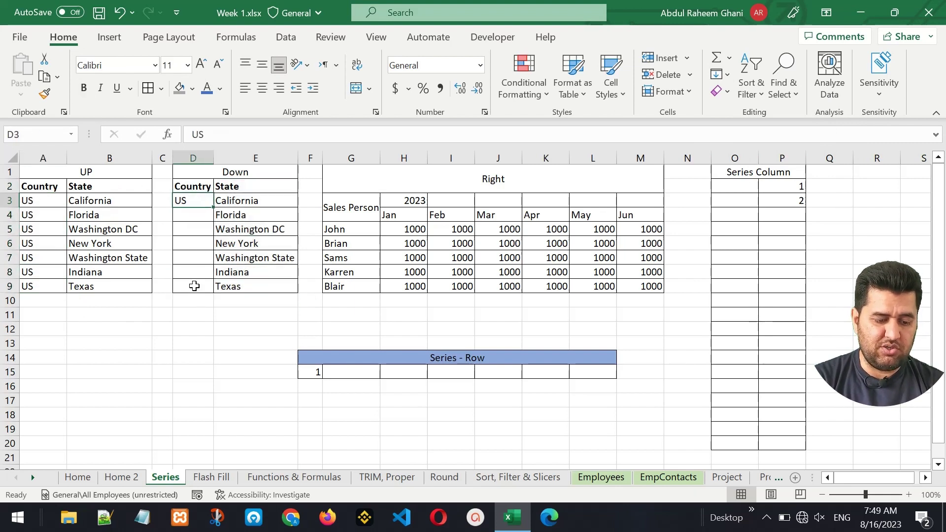
pyautogui.moveTo(193, 200); pyautogui.dragTo(190, 283)
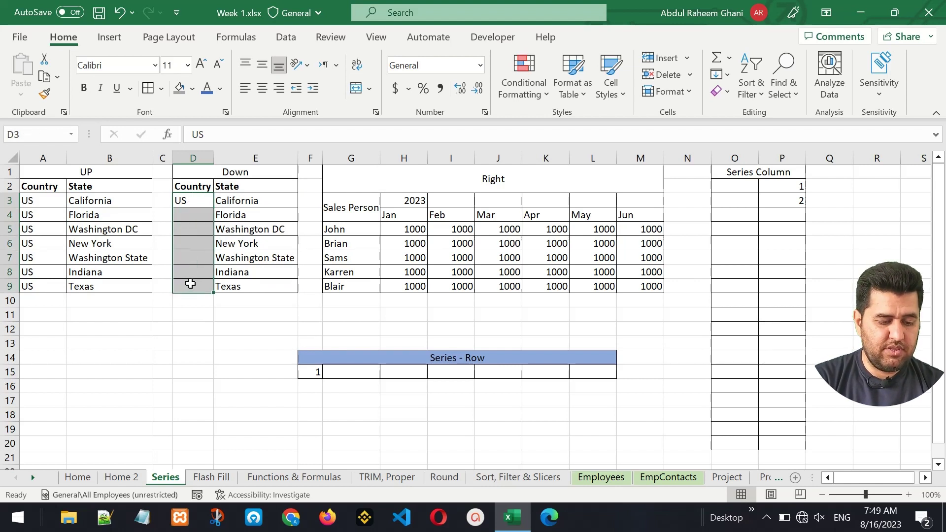
pyautogui.click(725, 75)
pyautogui.click(747, 96)
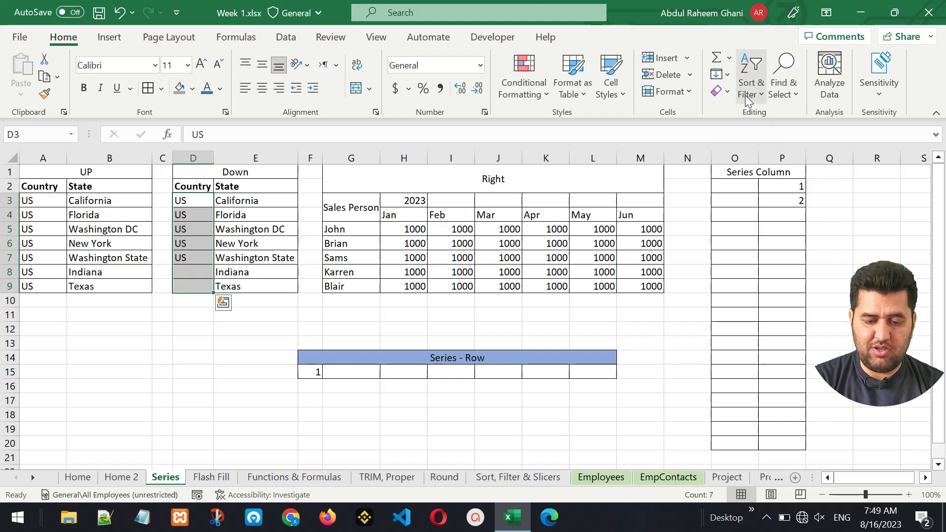
pyautogui.click(190, 271)
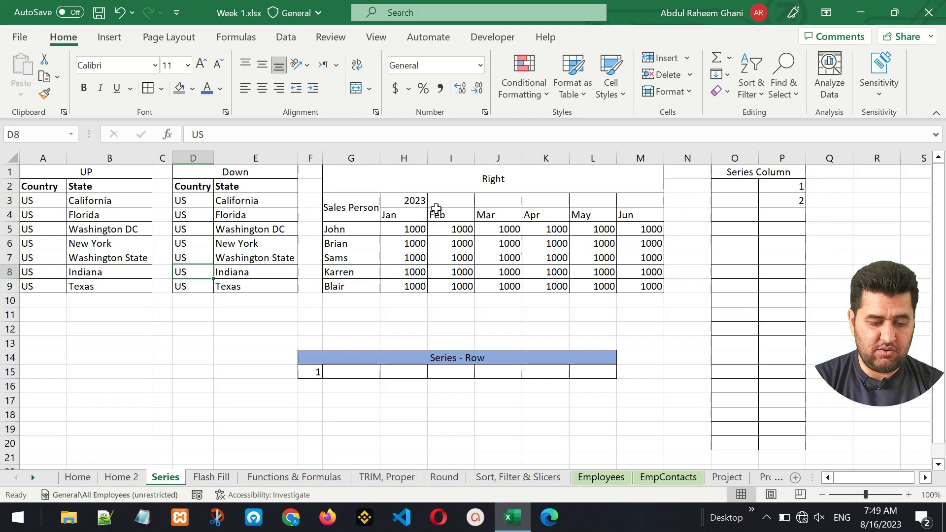
# - Try filling 2023 from H3 rightward through M3, and undo it along with the Down table's US fill
pyautogui.moveTo(414, 199); pyautogui.dragTo(634, 202)
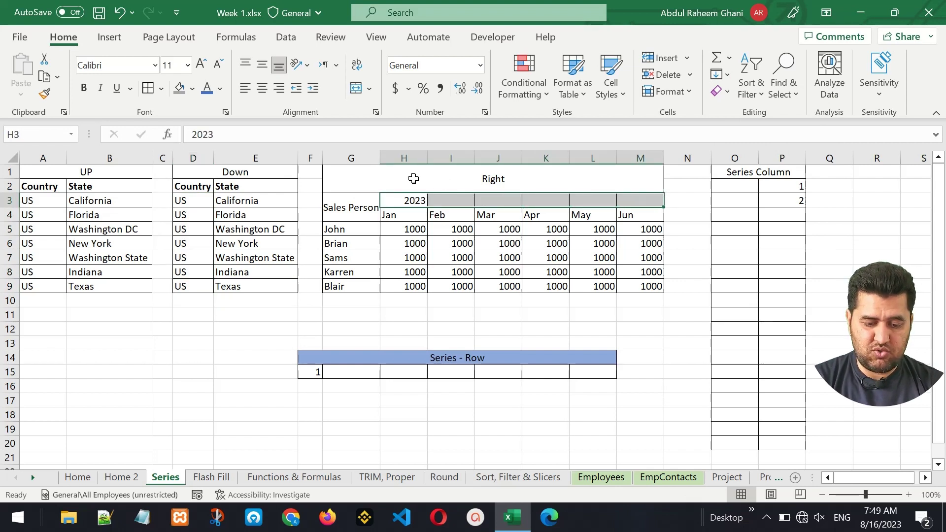
pyautogui.click(720, 75)
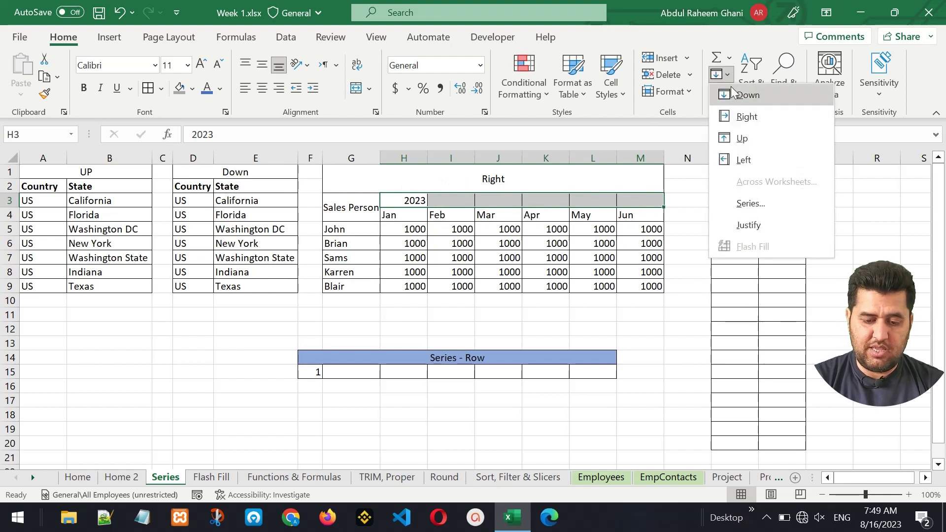
pyautogui.click(746, 117)
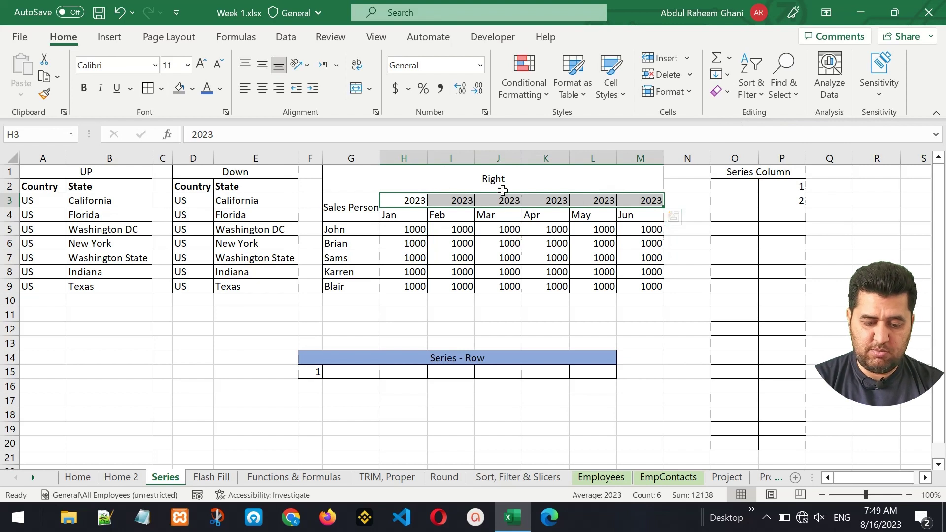
pyautogui.click(463, 198)
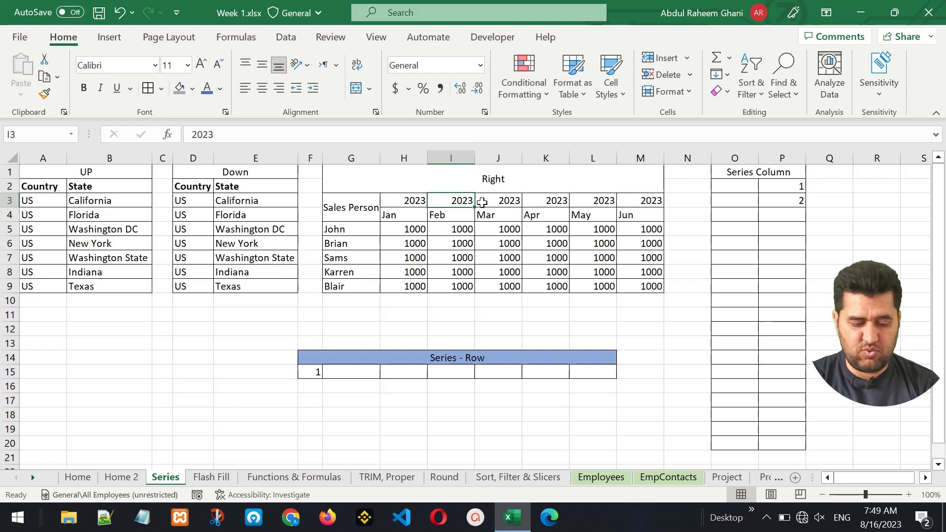
pyautogui.hotkey('ctrl', 'z')
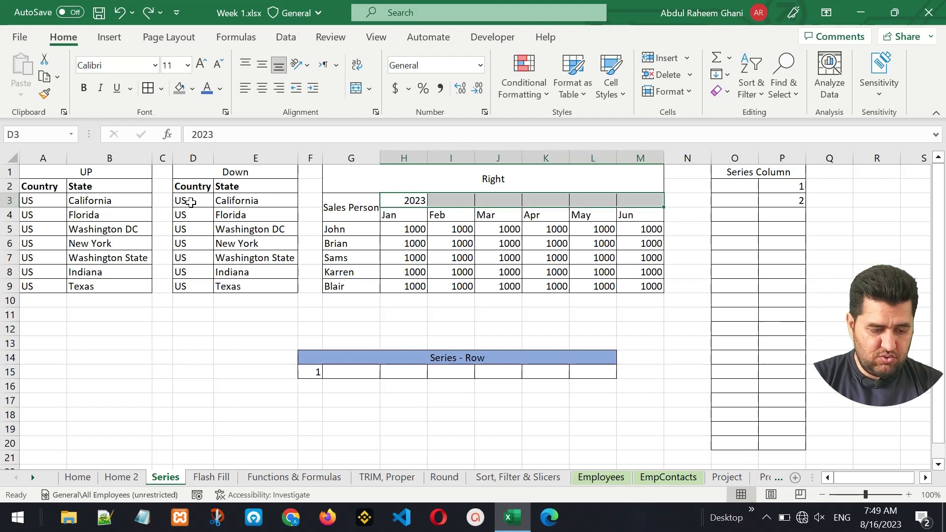
pyautogui.hotkey('ctrl', 'z')
# - Refill the Down table's Country column with US from D3 through D9 using the fill handle
pyautogui.click(195, 202)
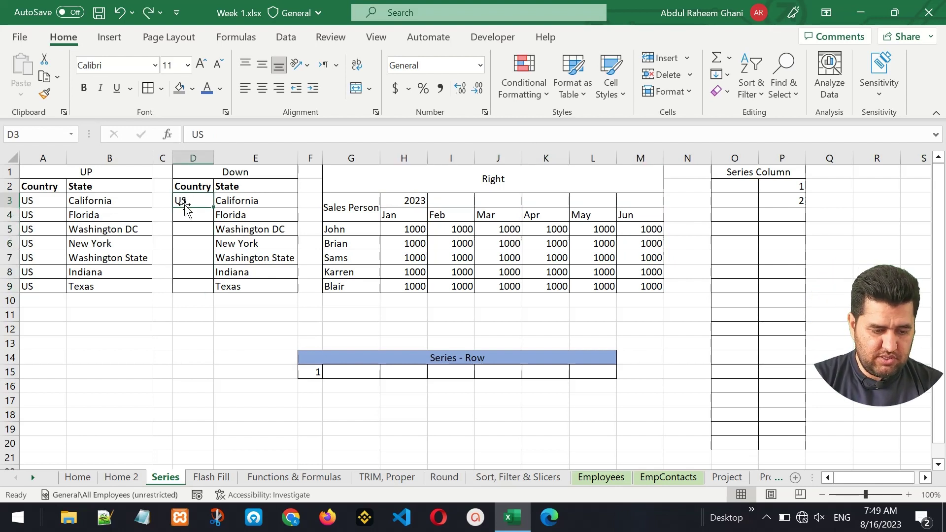
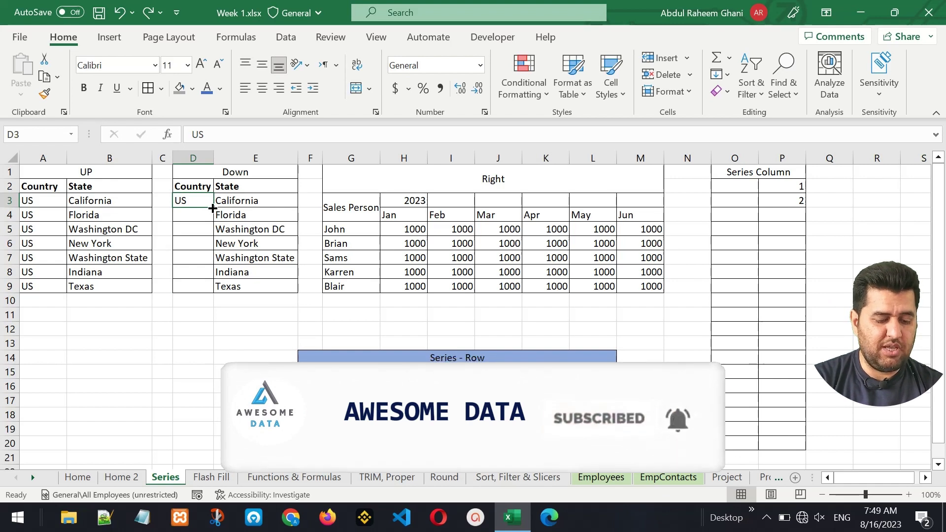
pyautogui.moveTo(212, 208); pyautogui.dragTo(212, 292)
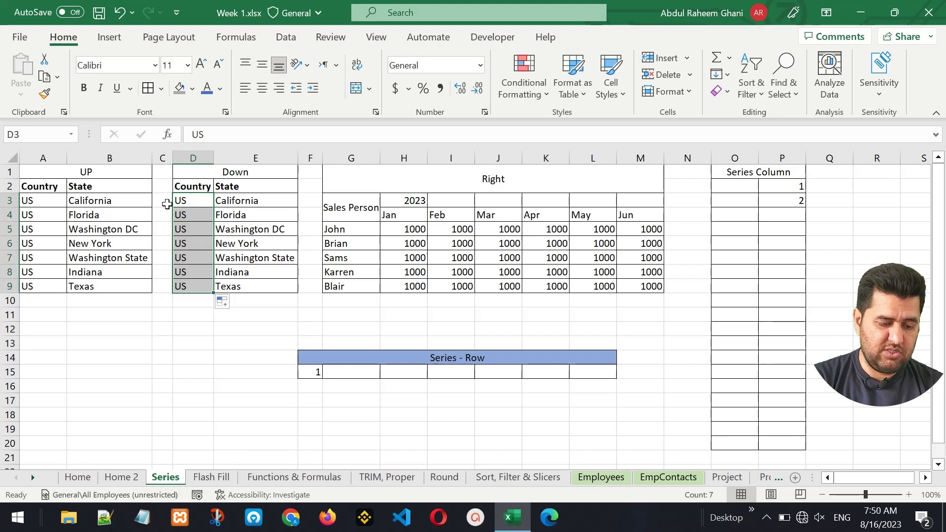
pyautogui.click(407, 234)
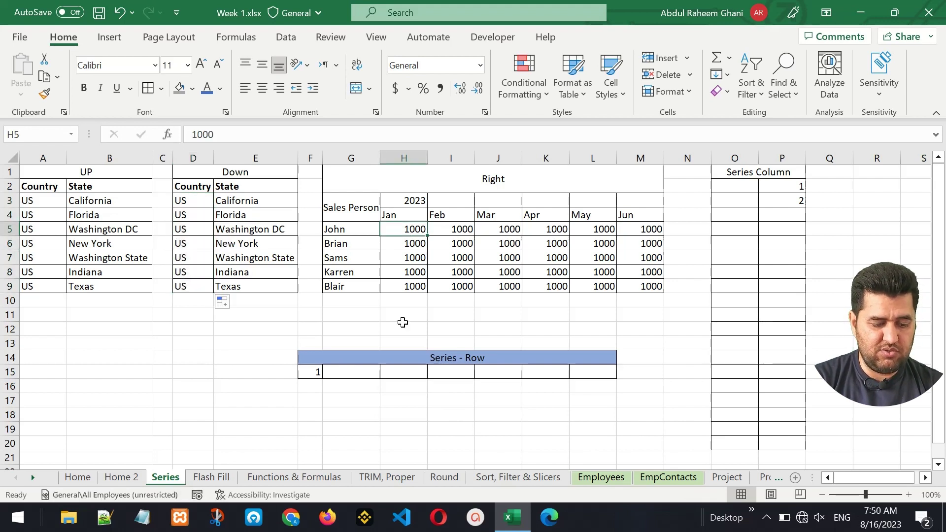
# - Fill a linear series in rows starting from F15, with step value 1 and stop value 5
pyautogui.click(313, 372)
pyautogui.click(749, 81)
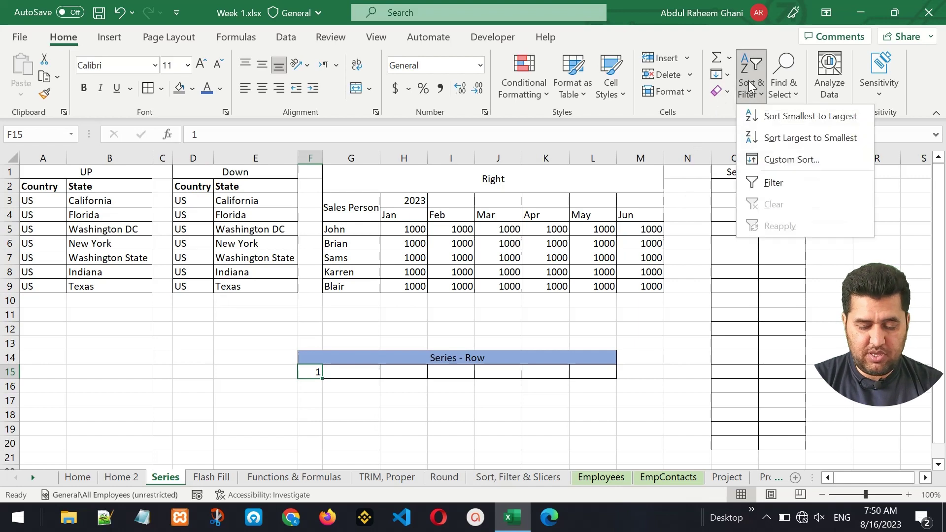
pyautogui.click(718, 75)
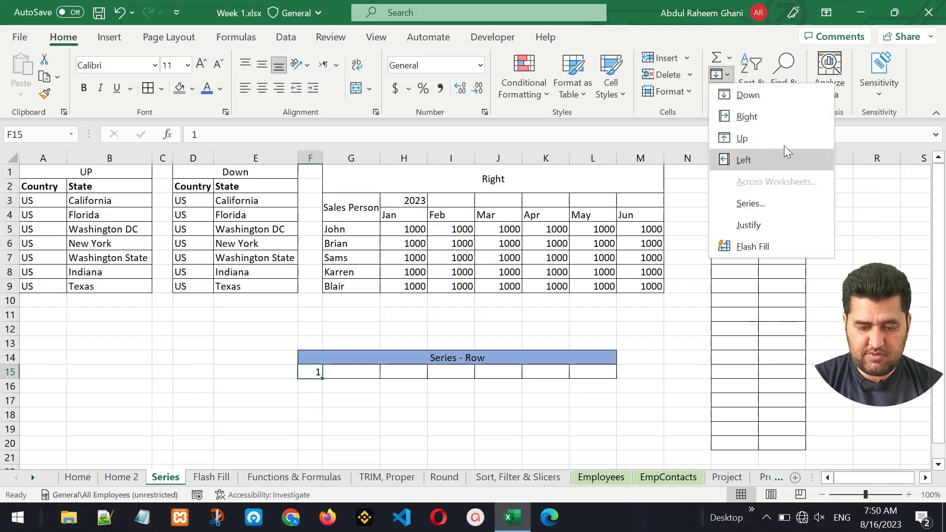
pyautogui.click(776, 201)
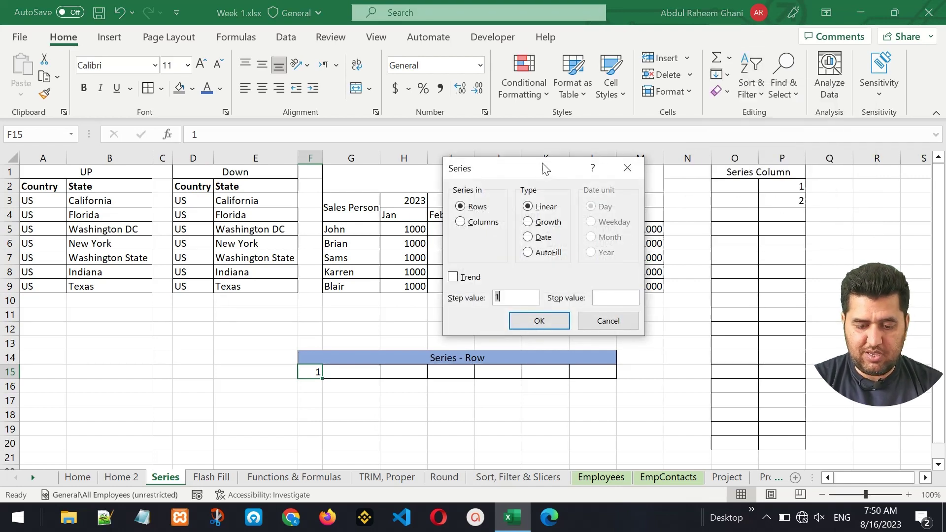
pyautogui.moveTo(545, 168); pyautogui.dragTo(330, 92)
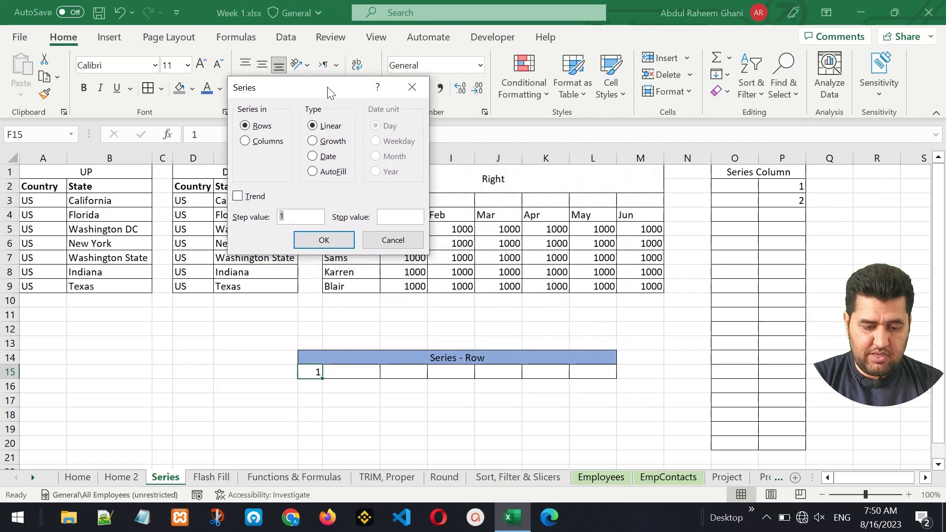
pyautogui.click(261, 143)
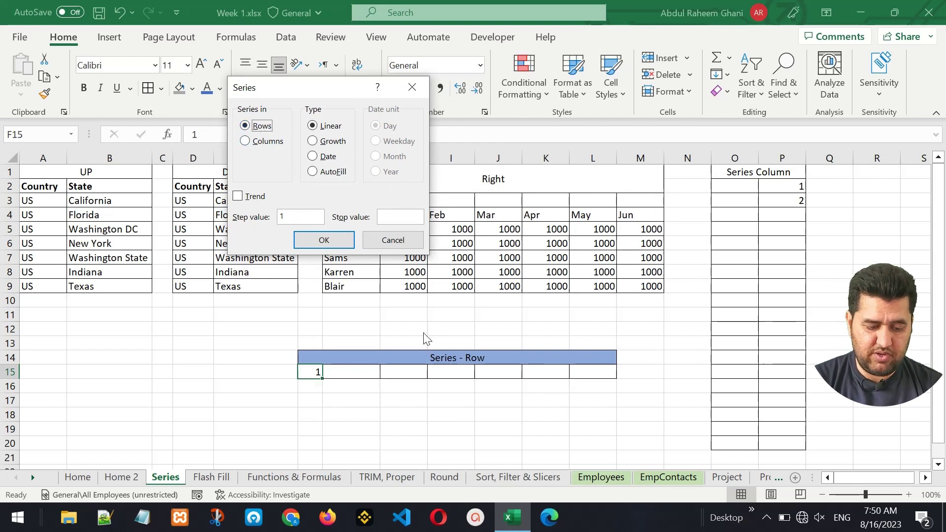
pyautogui.click(396, 218)
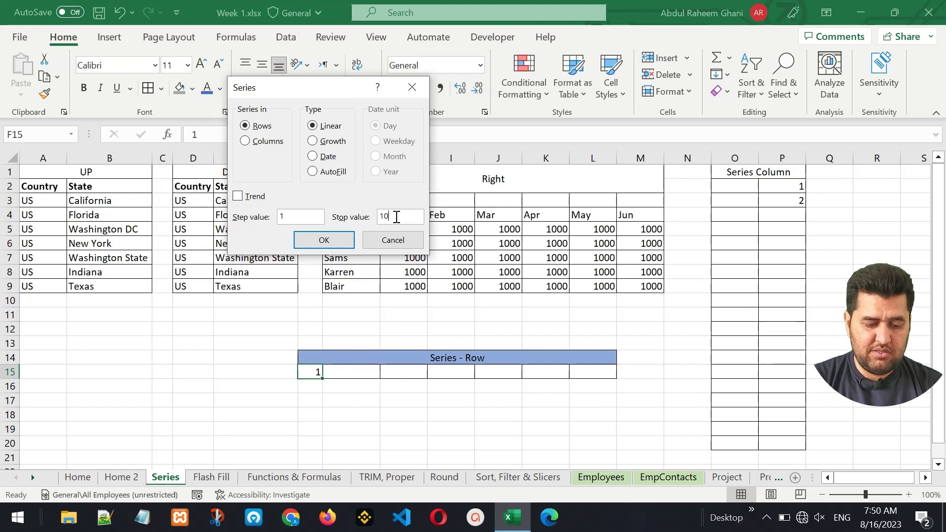
pyautogui.press('BackSpace')
pyautogui.press('BackSpace')
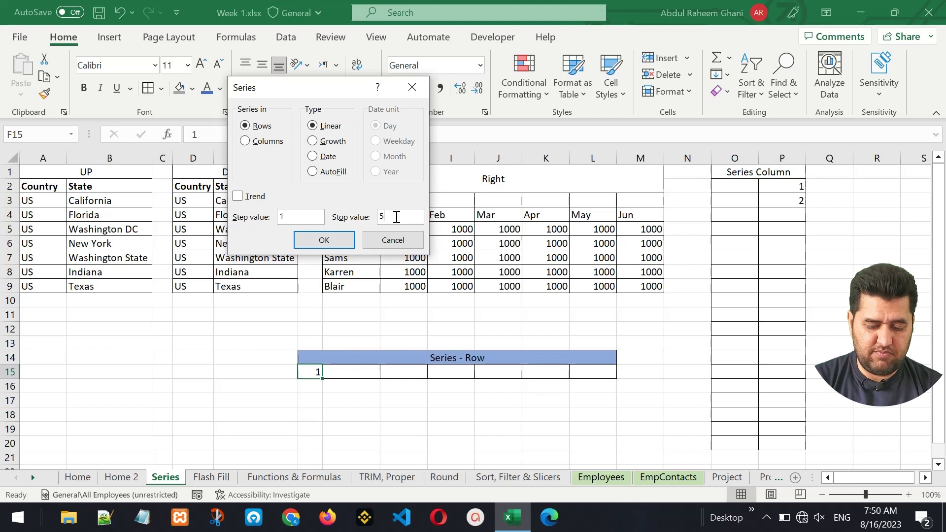
pyautogui.click(321, 240)
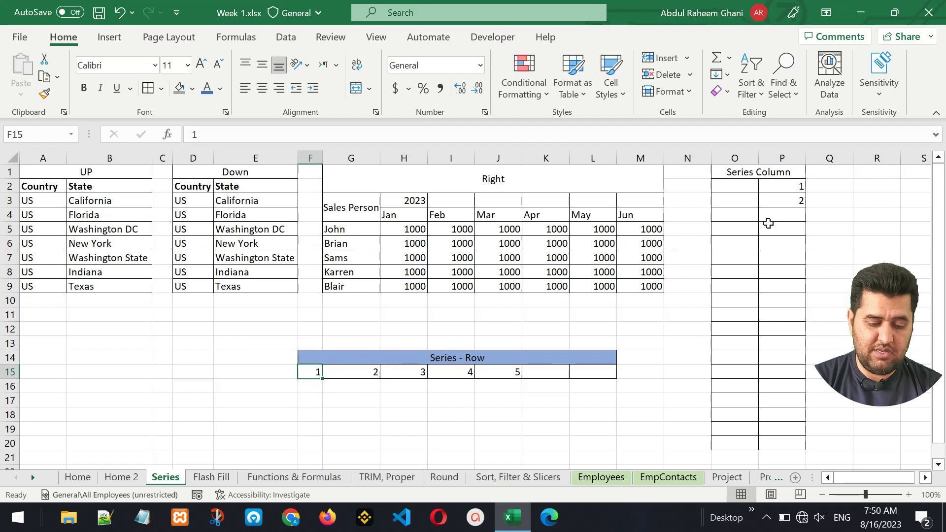
# - Enter 1 in cell O2 under the Series Column heading
pyautogui.click(738, 174)
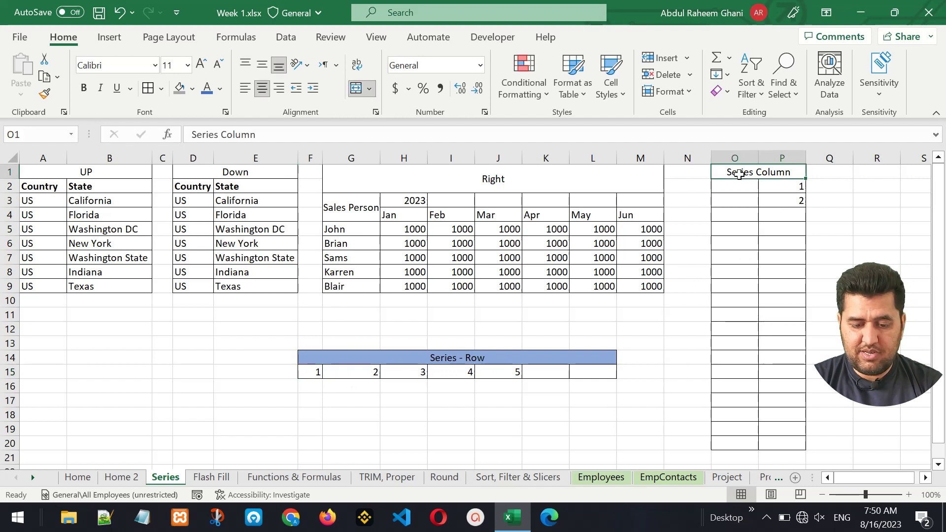
pyautogui.moveTo(743, 184); pyautogui.dragTo(741, 257)
pyautogui.click(728, 185)
pyautogui.write('1')
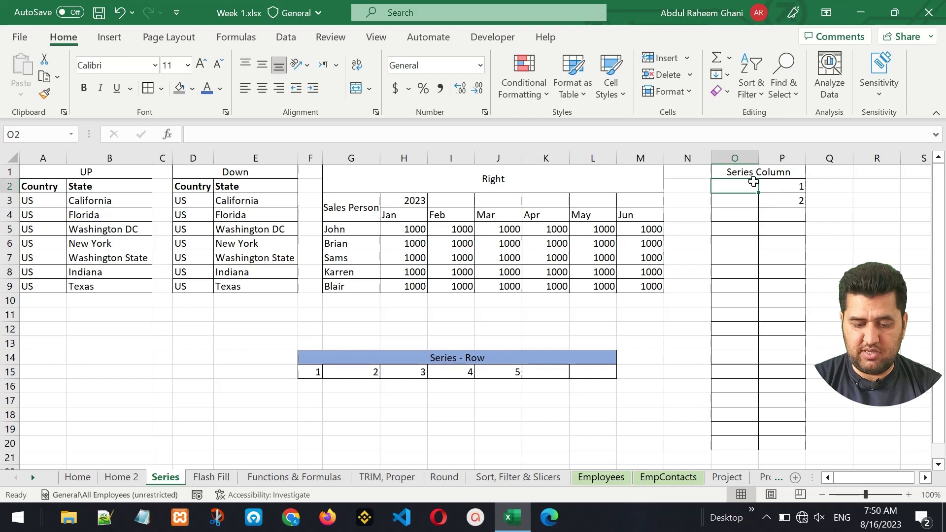
pyautogui.hotkey('ctrl', 'Return')
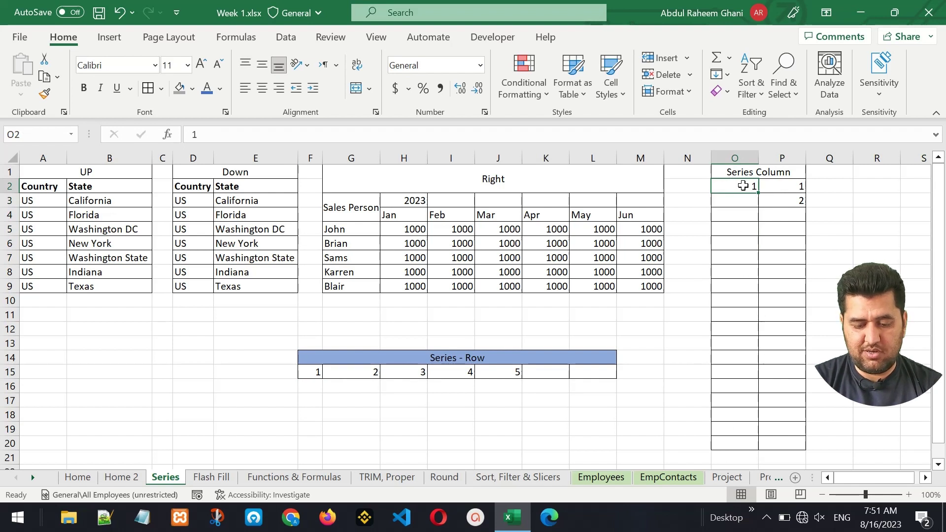
# - Try filling a linear series in columns from O2 with step value 1 and stop value 100, and undo it
pyautogui.click(719, 79)
pyautogui.click(749, 202)
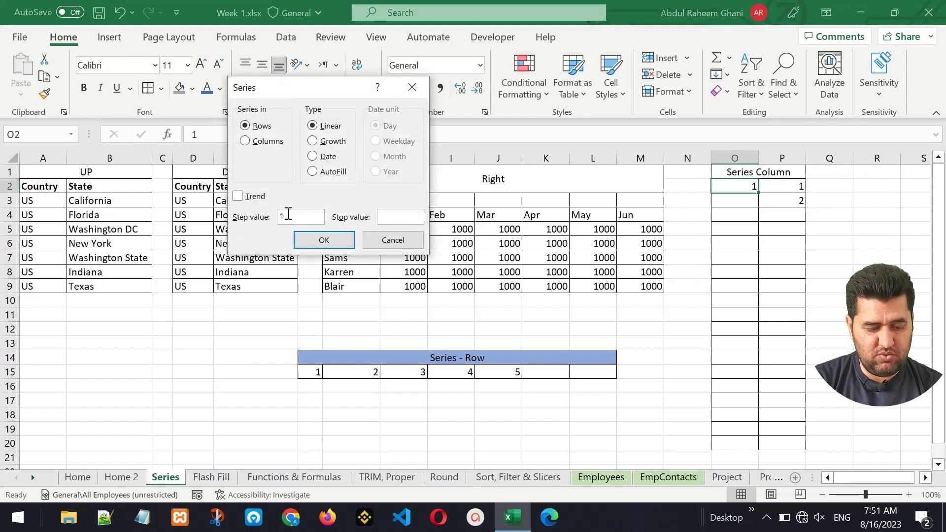
pyautogui.moveTo(288, 214); pyautogui.dragTo(273, 215)
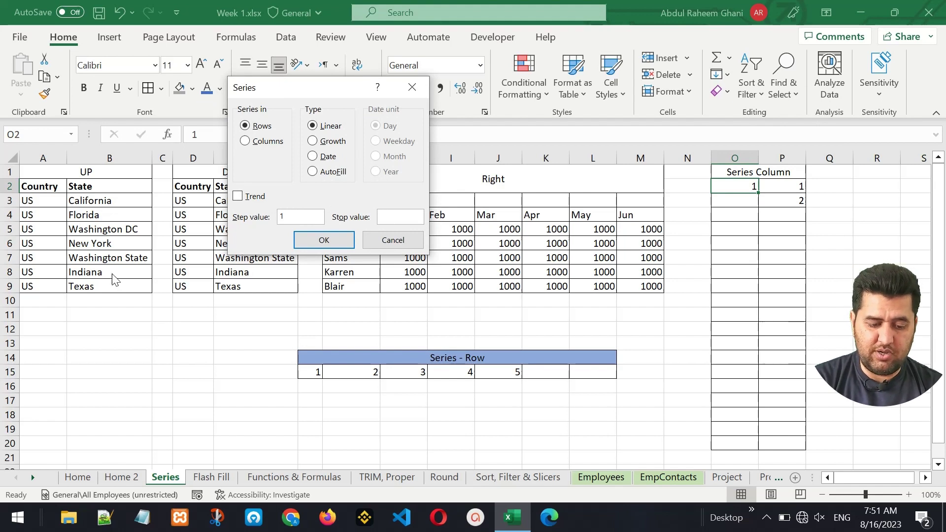
pyautogui.write('100')
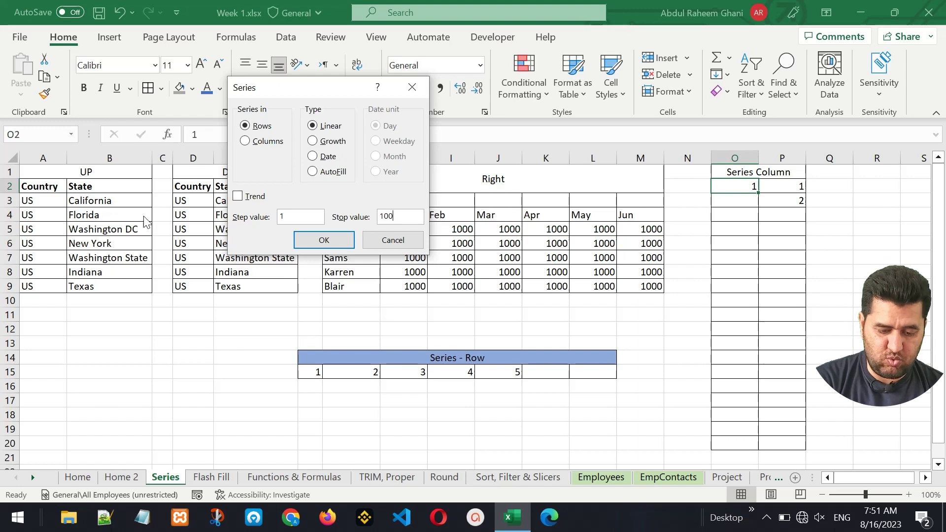
pyautogui.click(266, 143)
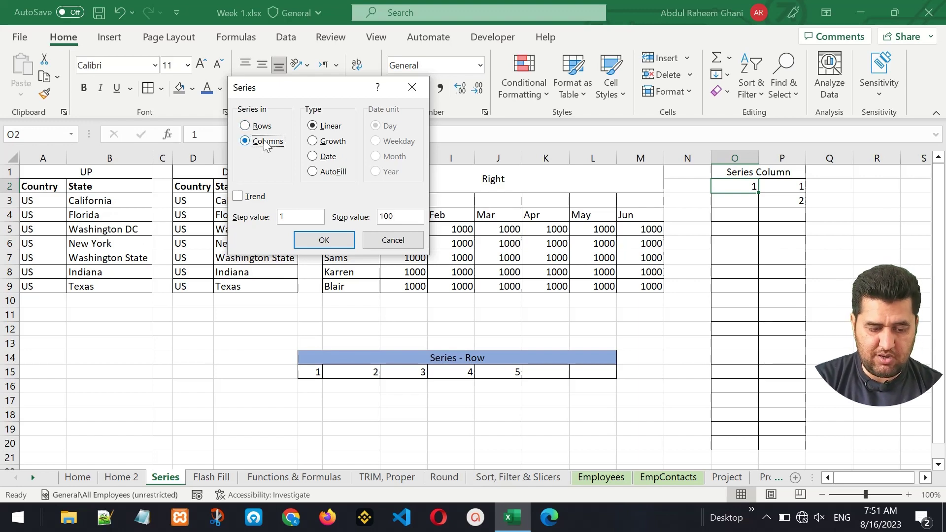
pyautogui.click(325, 240)
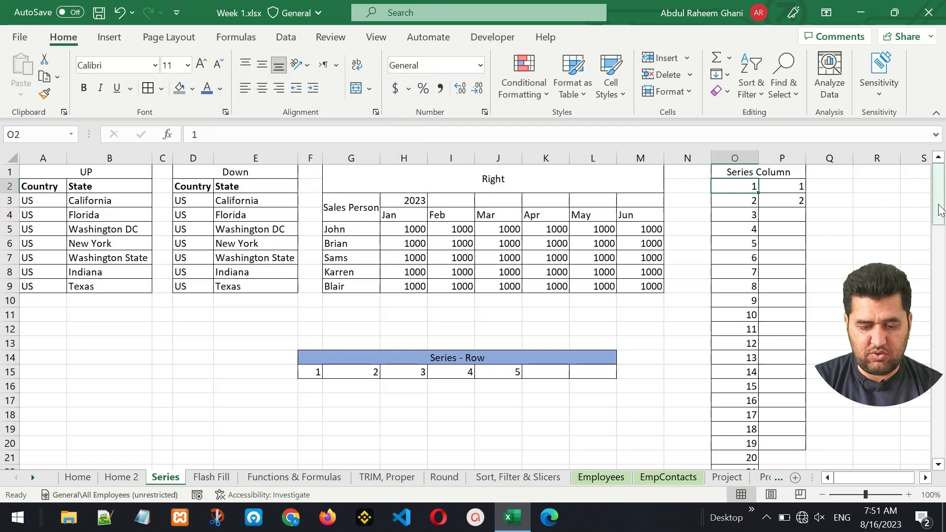
pyautogui.moveTo(939, 217); pyautogui.dragTo(922, 150)
pyautogui.hotkey('ctrl', 'z')
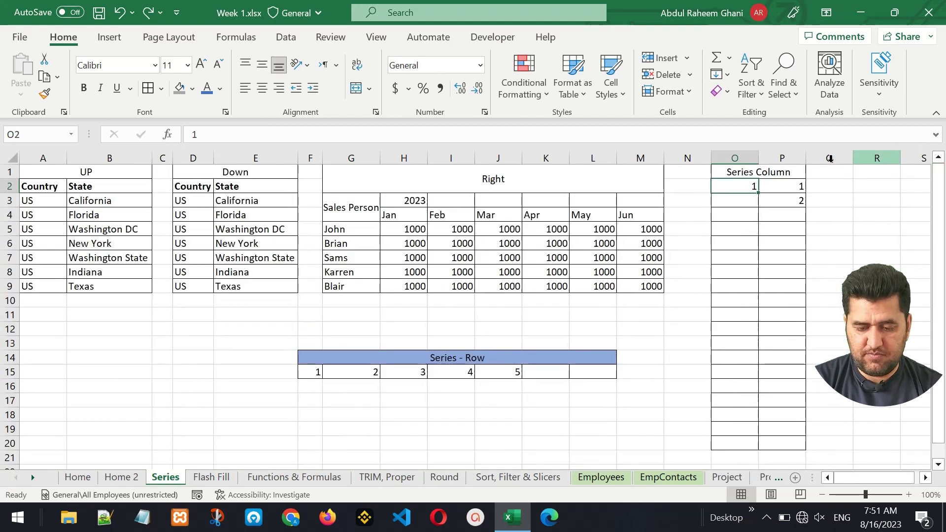
# - Fill a linear series in columns starting from O2, with step value 5 and stop value 50
pyautogui.click(719, 74)
pyautogui.click(750, 202)
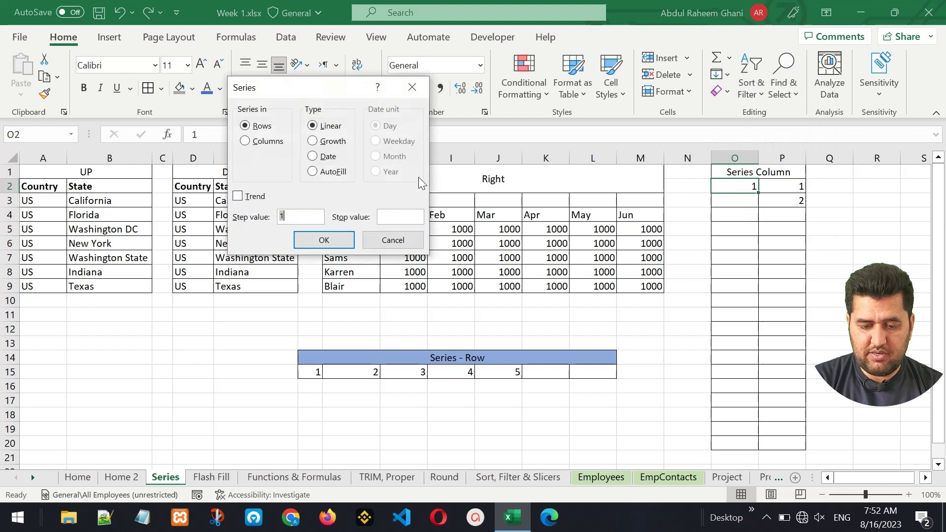
pyautogui.click(267, 141)
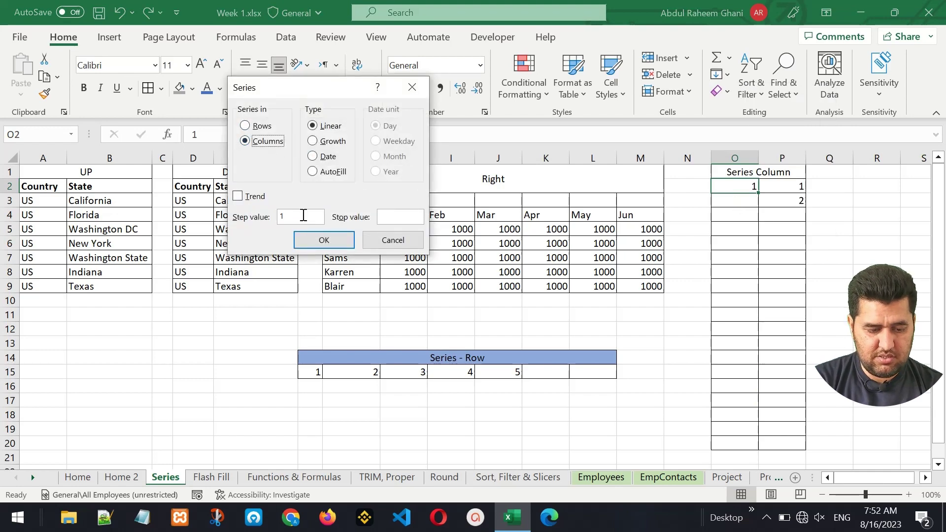
pyautogui.write('5')
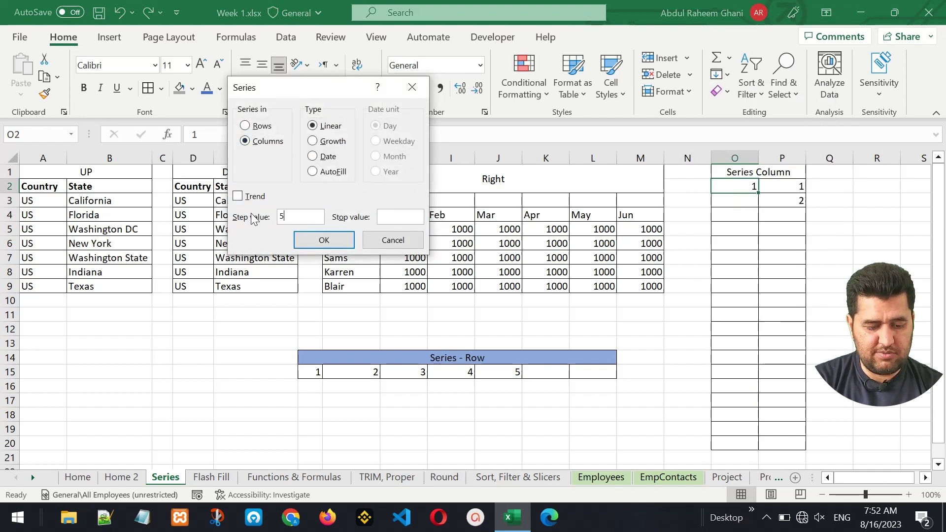
pyautogui.click(417, 213)
pyautogui.write('50')
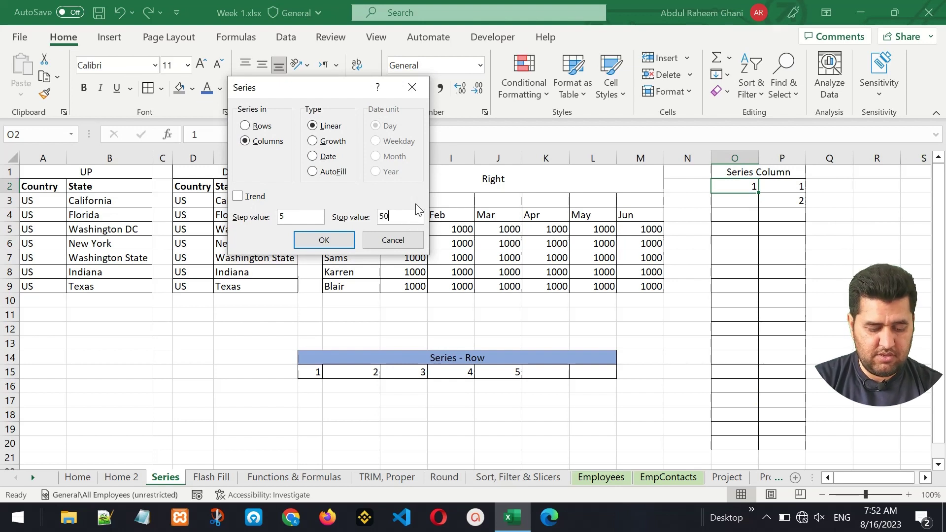
pyautogui.click(323, 240)
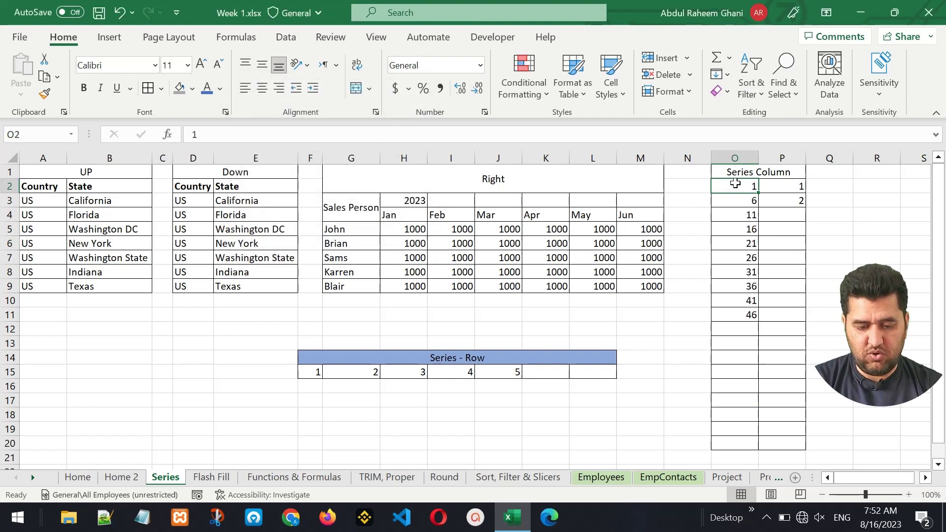
# - Go through the series values in O2 through O11 one by one to check the increment between them
pyautogui.moveTo(735, 183); pyautogui.dragTo(739, 280)
pyautogui.click(732, 187)
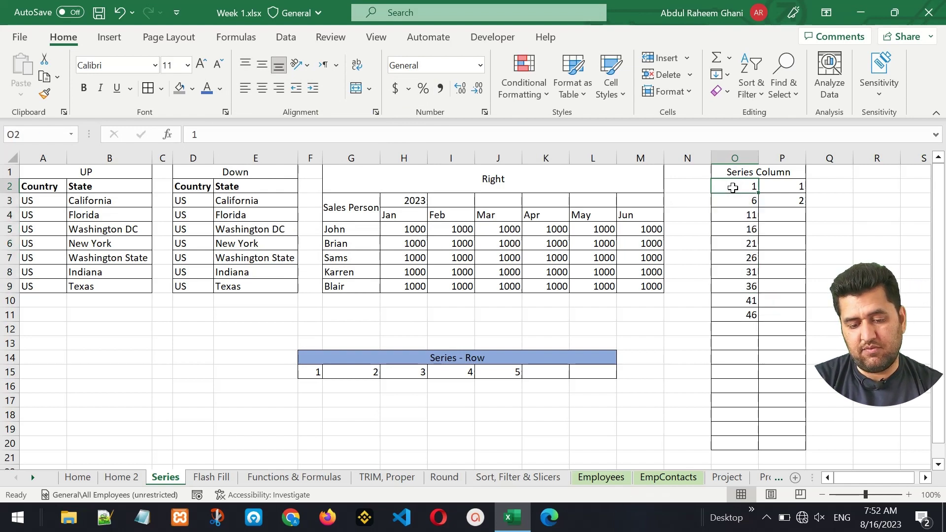
pyautogui.press('Down')
pyautogui.press('Down')
pyautogui.press('Down')
pyautogui.press('Down')
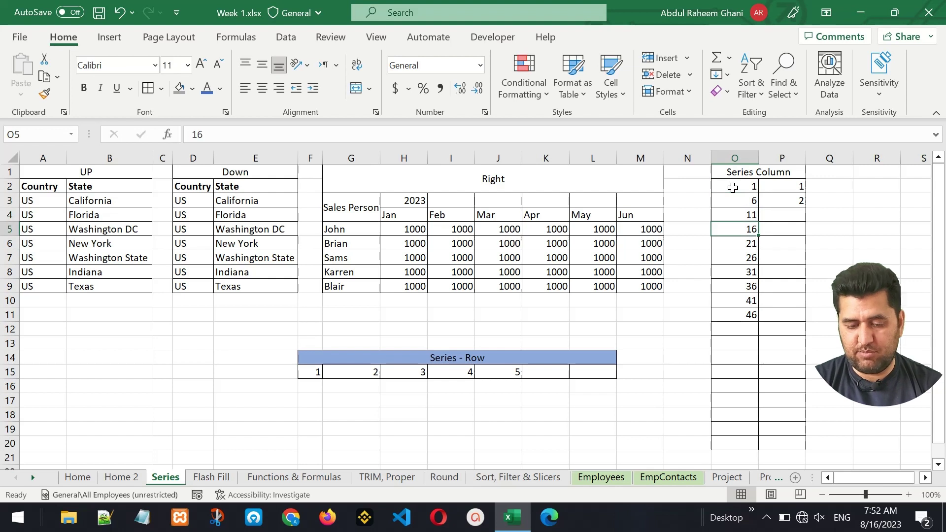
pyautogui.press('Down')
pyautogui.press('Down')
pyautogui.press('Down')
pyautogui.press('Down')
pyautogui.press('Down')
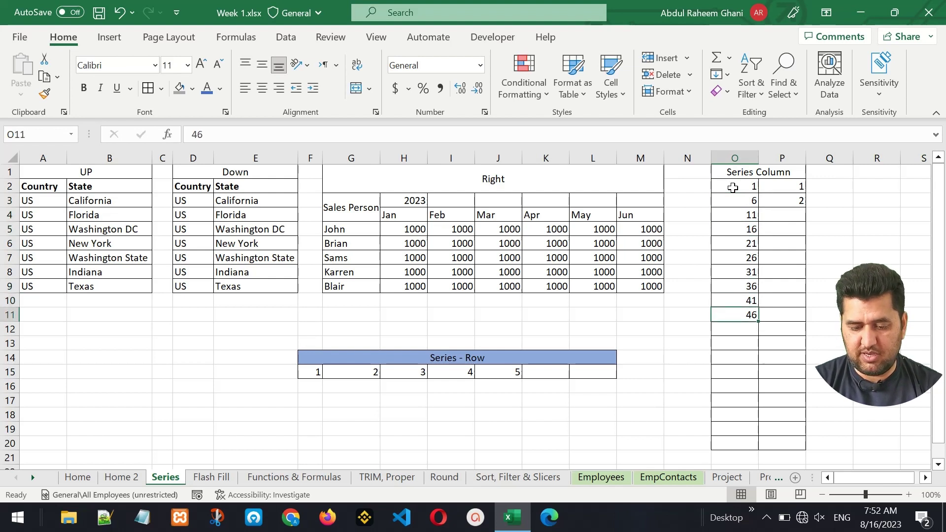
# - Try extending the 1, 2 pattern in P2:P3 down to P10, and undo the fill
pyautogui.click(791, 184)
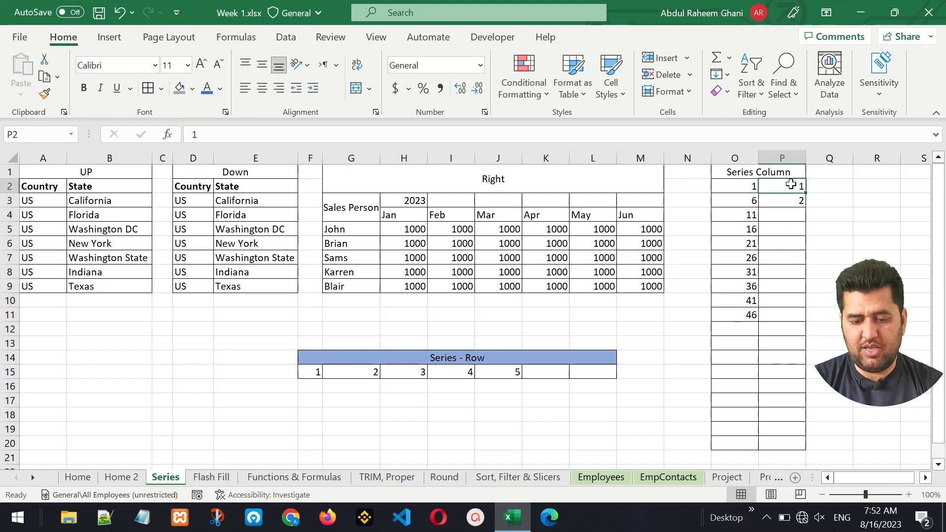
pyautogui.press('Down')
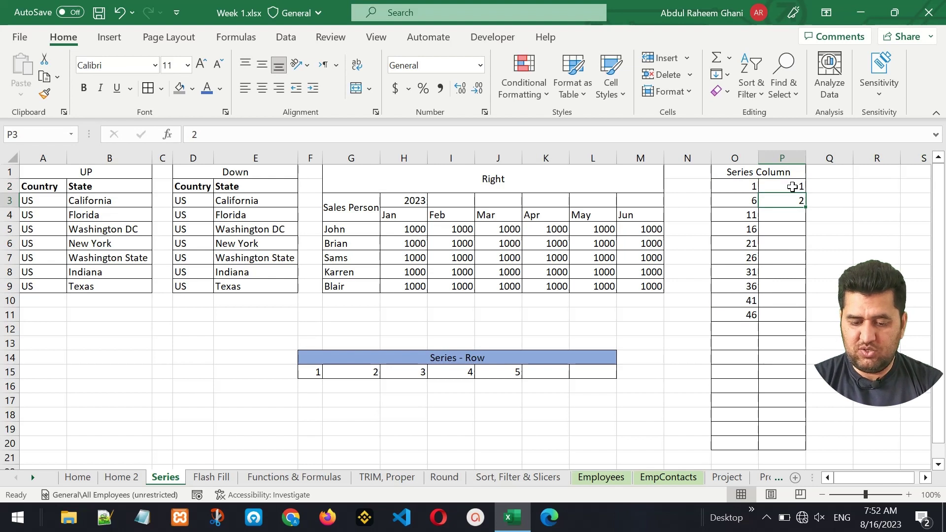
pyautogui.press('Up')
pyautogui.moveTo(792, 186); pyautogui.dragTo(802, 304)
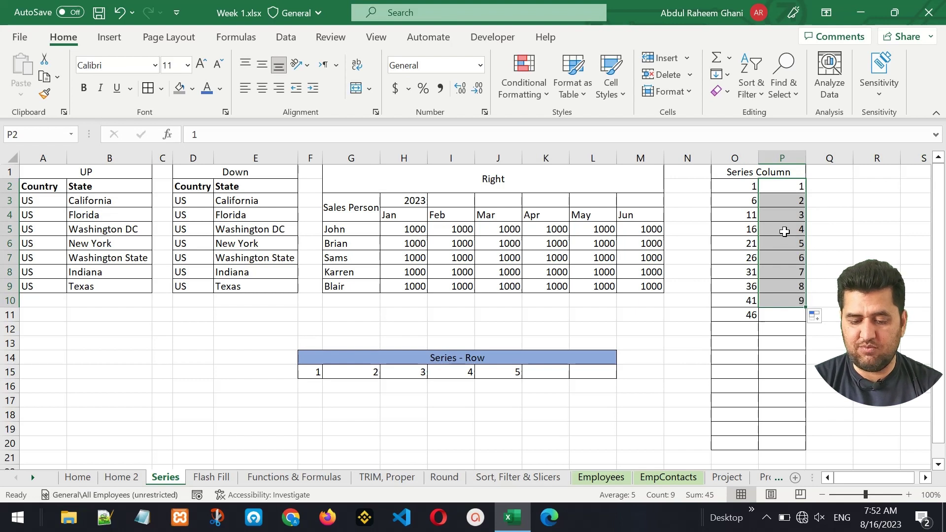
pyautogui.hotkey('ctrl', 'z')
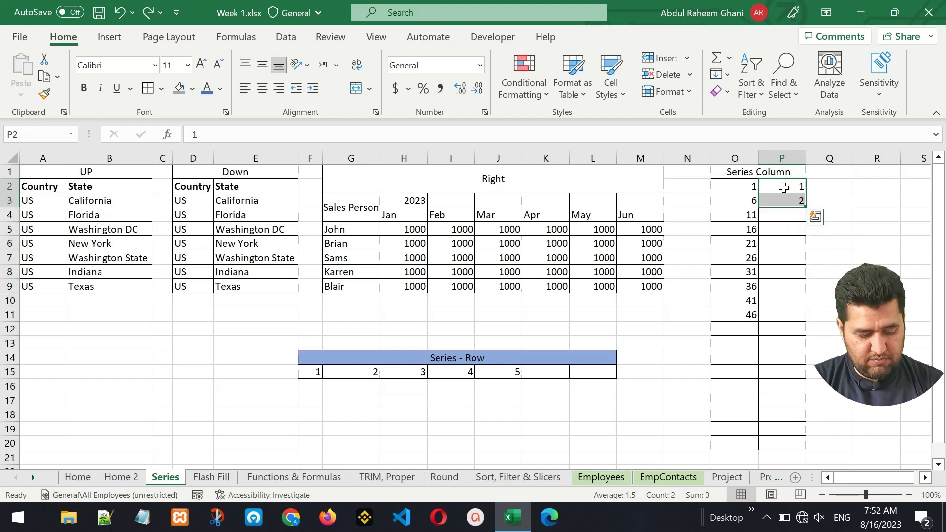
# - Change P3 to 5 and extend the pattern in P2:P3 down to P17
pyautogui.click(791, 202)
pyautogui.write('5')
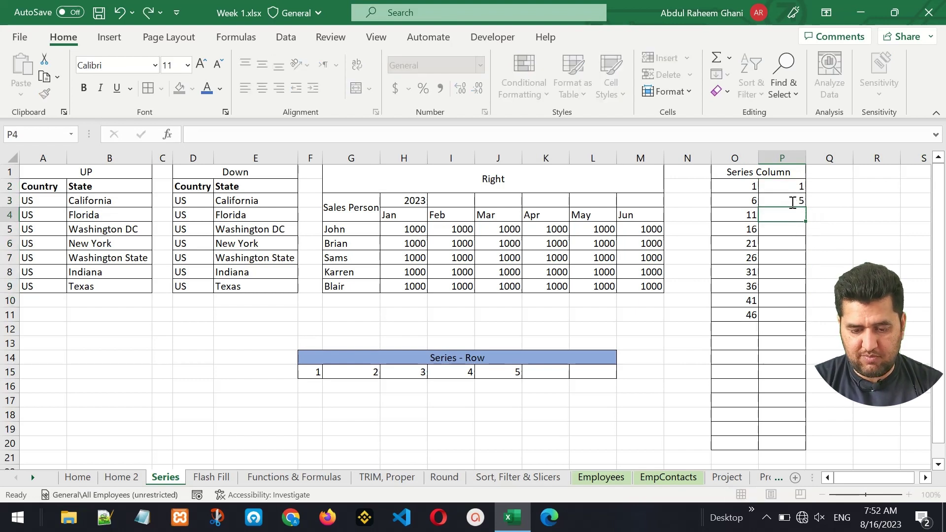
pyautogui.press('Return')
pyautogui.click(791, 186)
pyautogui.moveTo(791, 187); pyautogui.dragTo(805, 406)
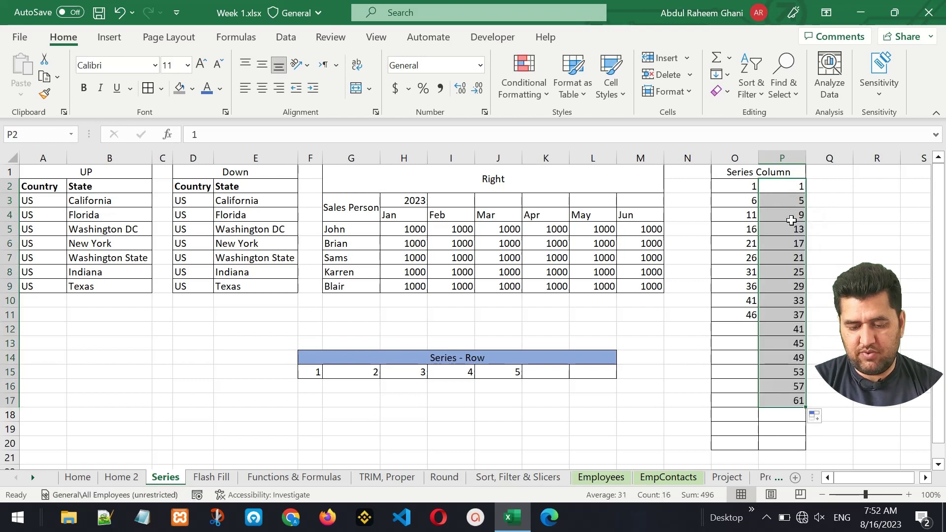
# - Go through the first values of the filled series in column P from P2 downward to check their increment
pyautogui.click(780, 201)
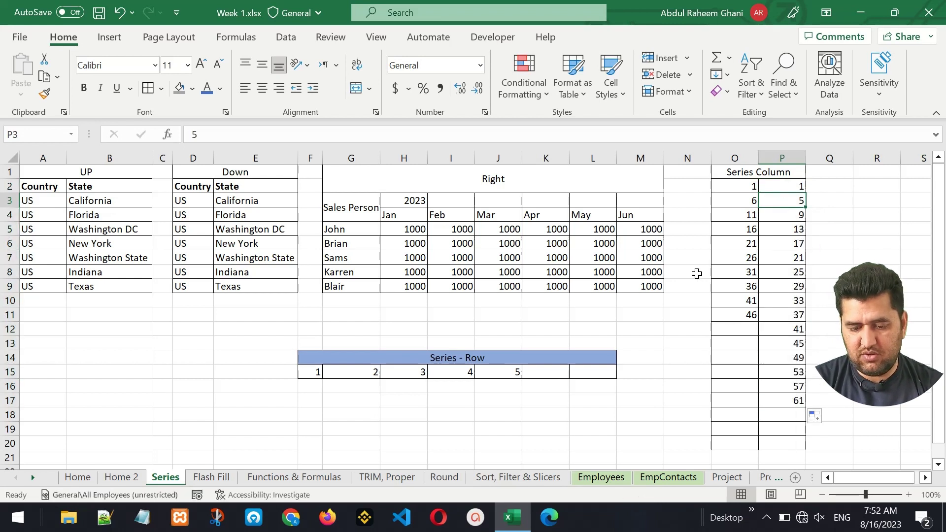
pyautogui.press('Up')
pyautogui.press('Down')
pyautogui.press('Down')
pyautogui.press('Down')
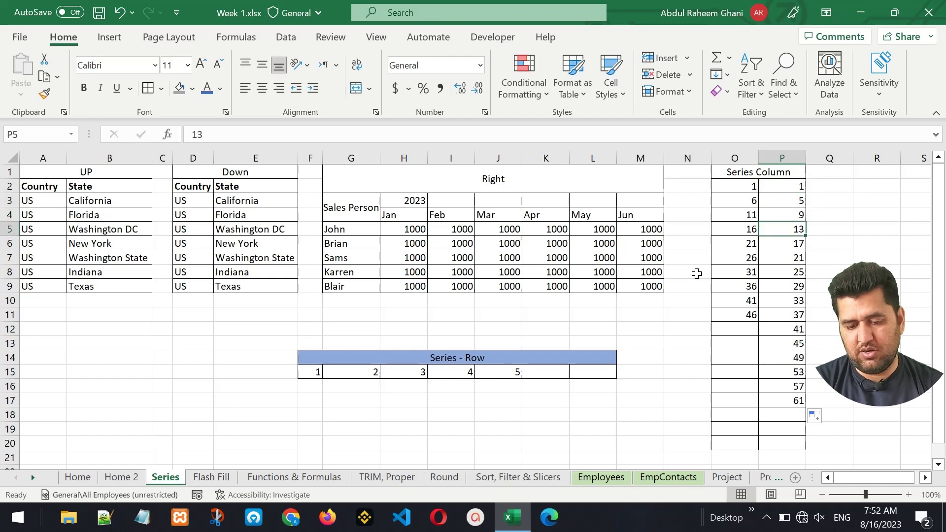
pyautogui.press('Down')
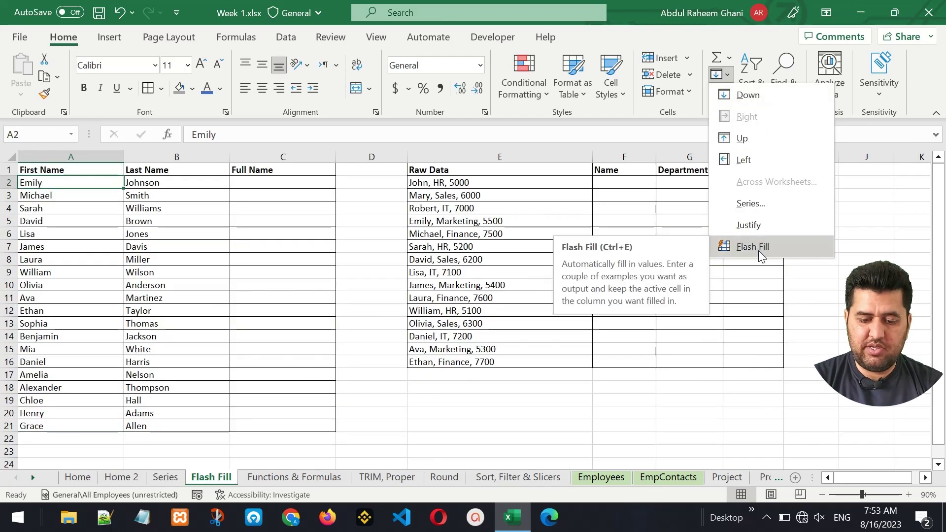
# - On the Flash Fill sheet, enter the first employee's first and last name, separated by a space, in C2 under Full Name
pyautogui.click(96, 257)
pyautogui.click(55, 167)
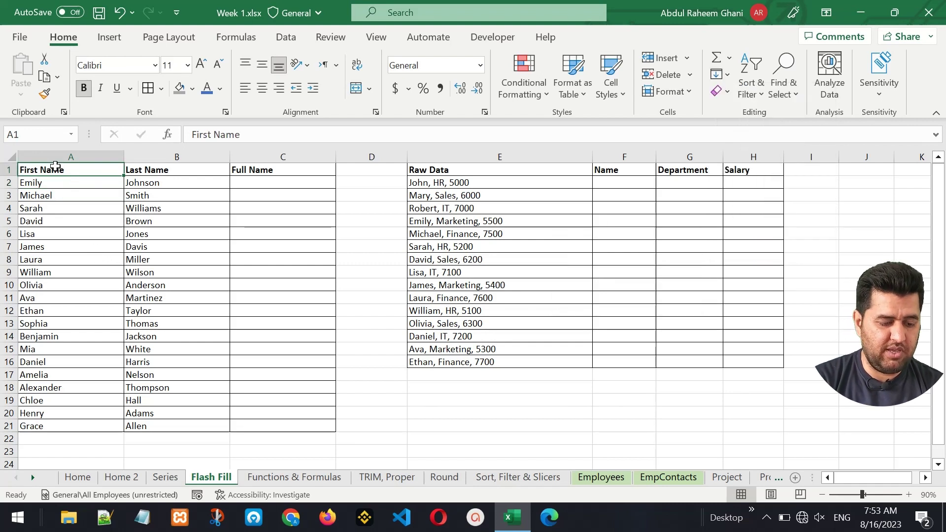
pyautogui.press('Right')
pyautogui.press('Right')
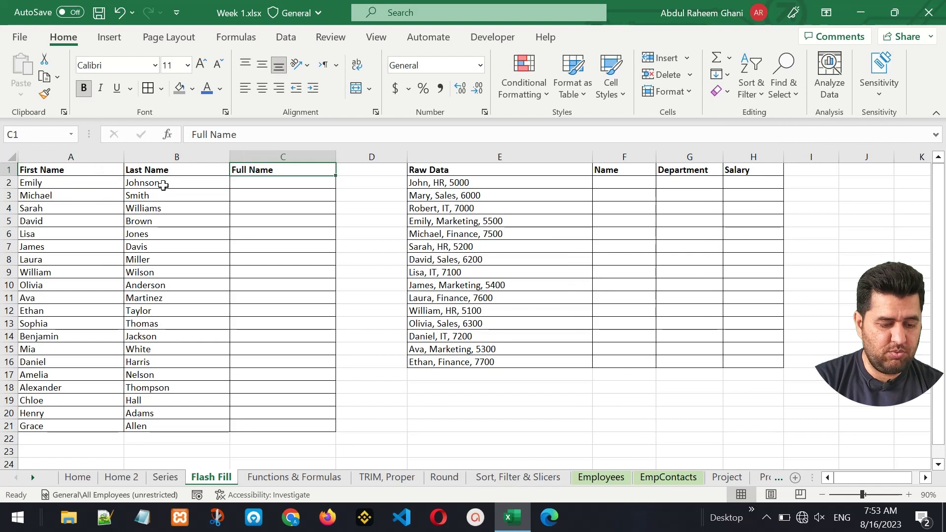
pyautogui.press('Down')
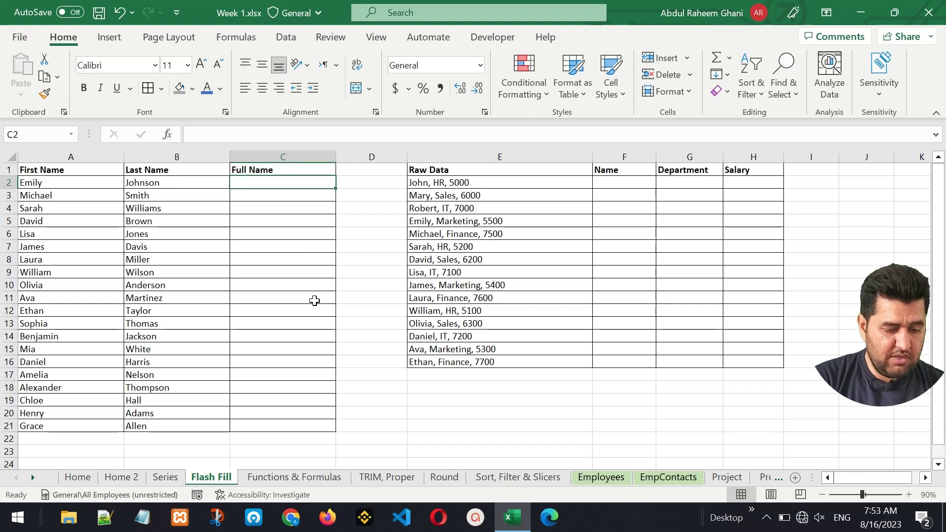
pyautogui.write('Emily')
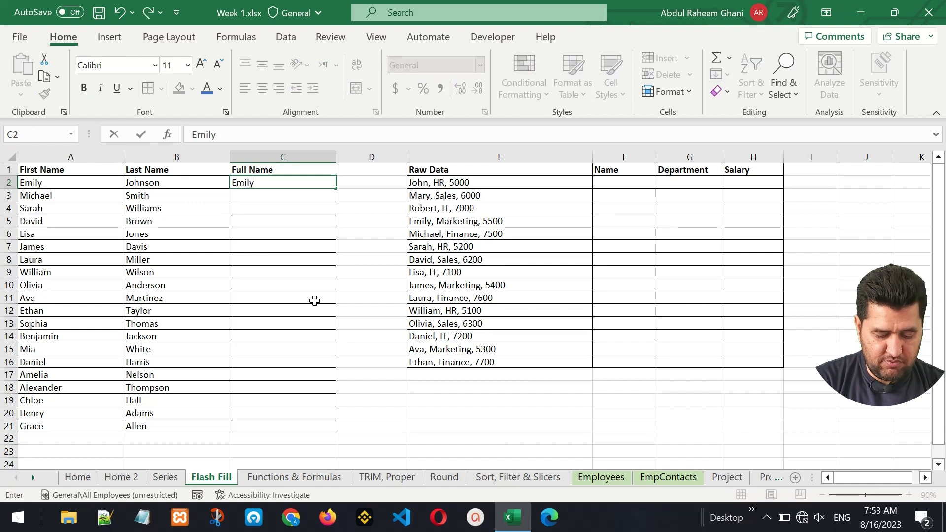
pyautogui.write(' Johnson')
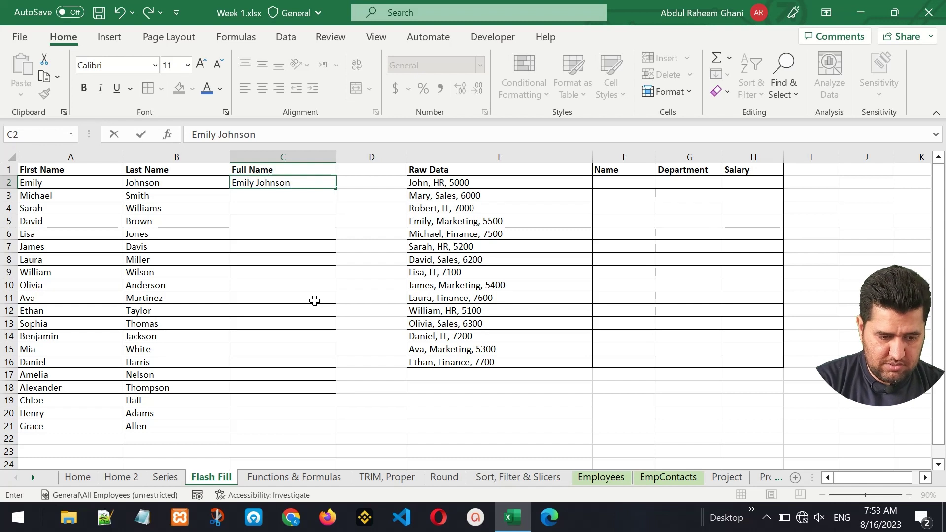
pyautogui.press('Return')
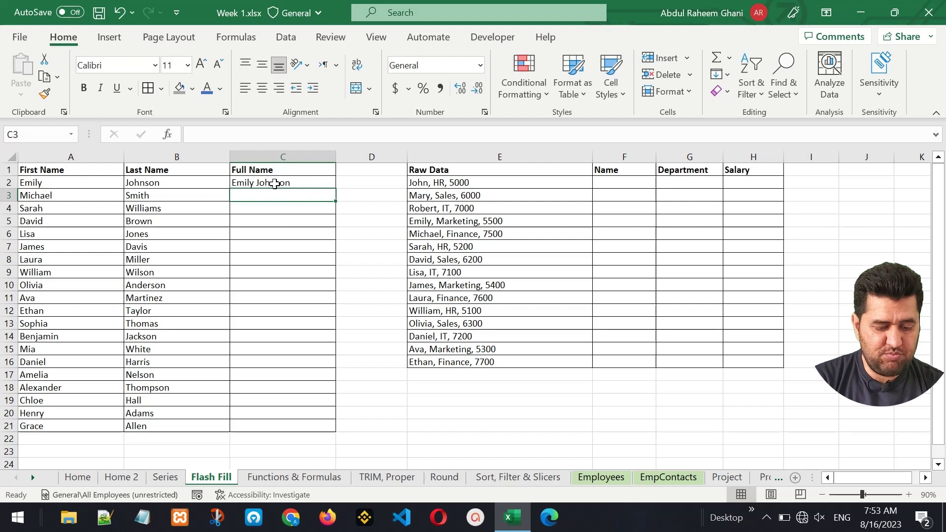
# - Flash Fill the rest of the Full Name column from C3, and look over the filled range C2:C21
pyautogui.click(728, 74)
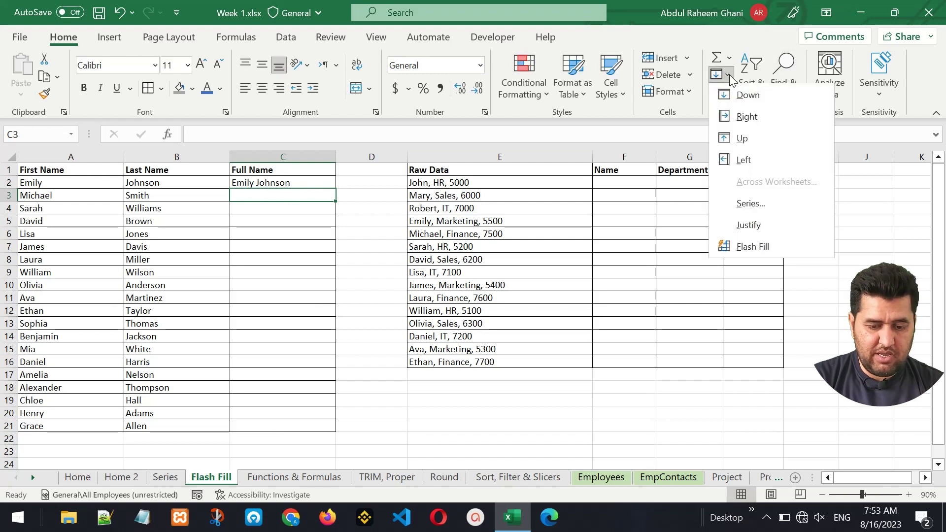
pyautogui.click(764, 249)
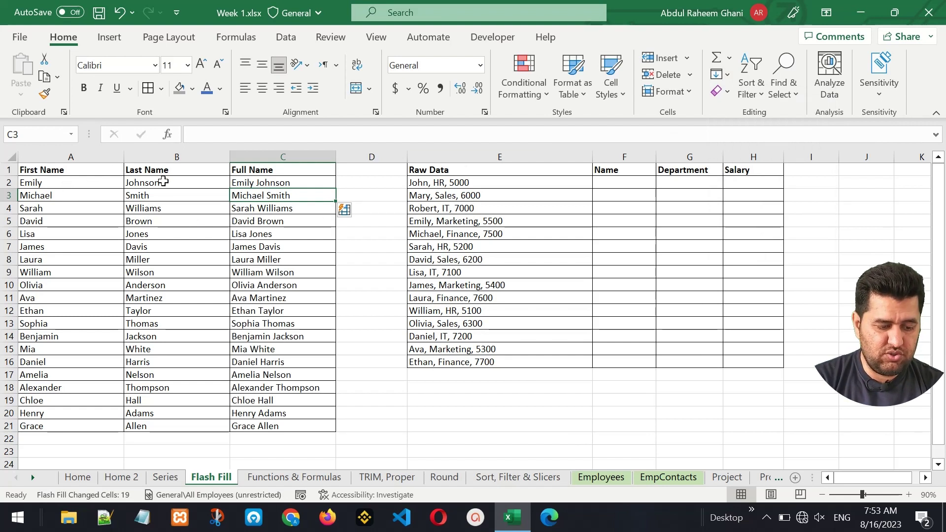
pyautogui.moveTo(249, 183); pyautogui.dragTo(254, 426)
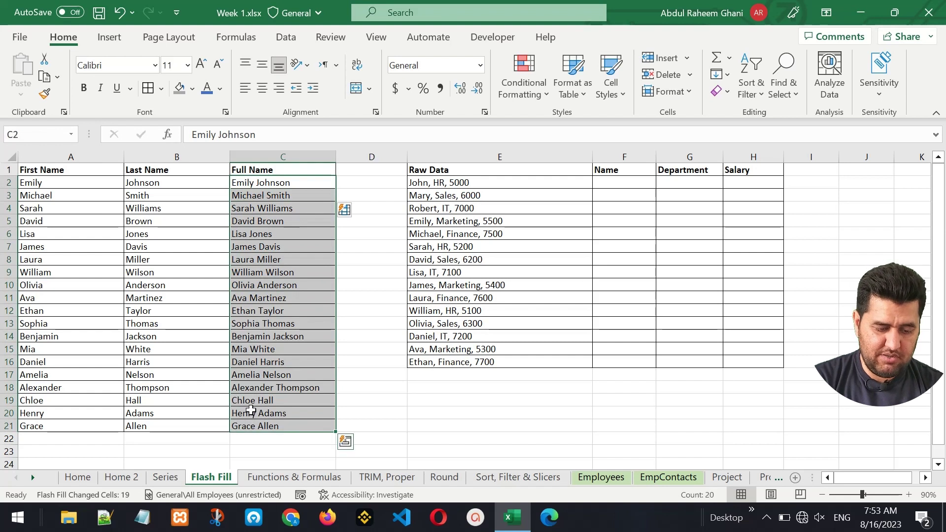
pyautogui.click(266, 268)
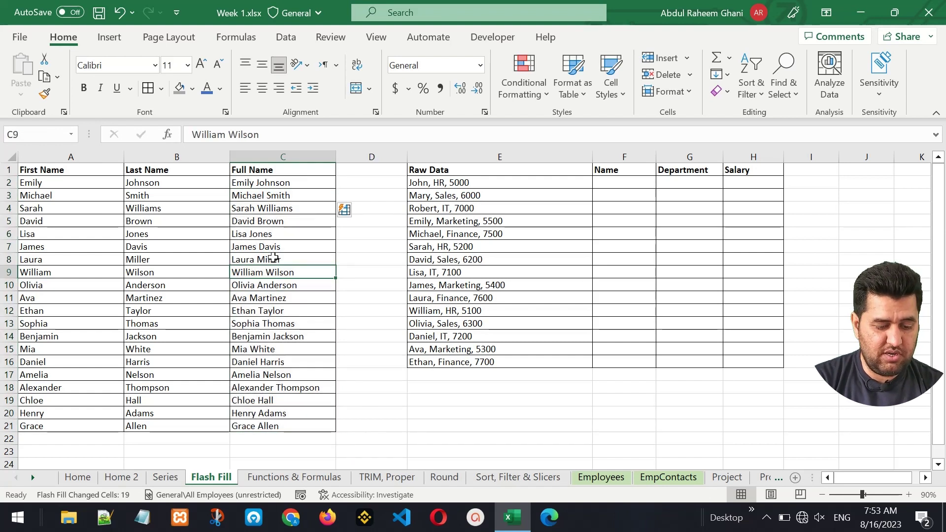
# - Examine the comma-separated Raw Data entry in E2 and the Name, Department and Salary columns meant for its parts
pyautogui.click(632, 184)
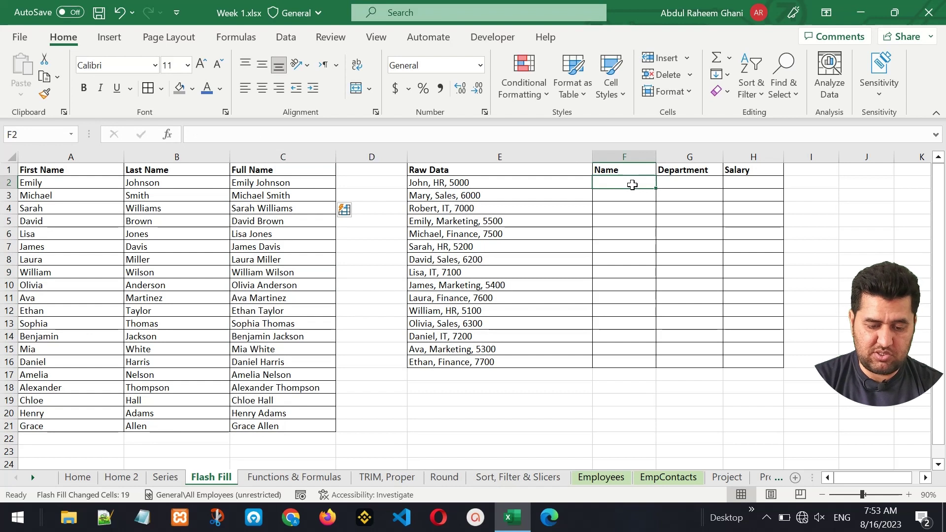
pyautogui.click(480, 183)
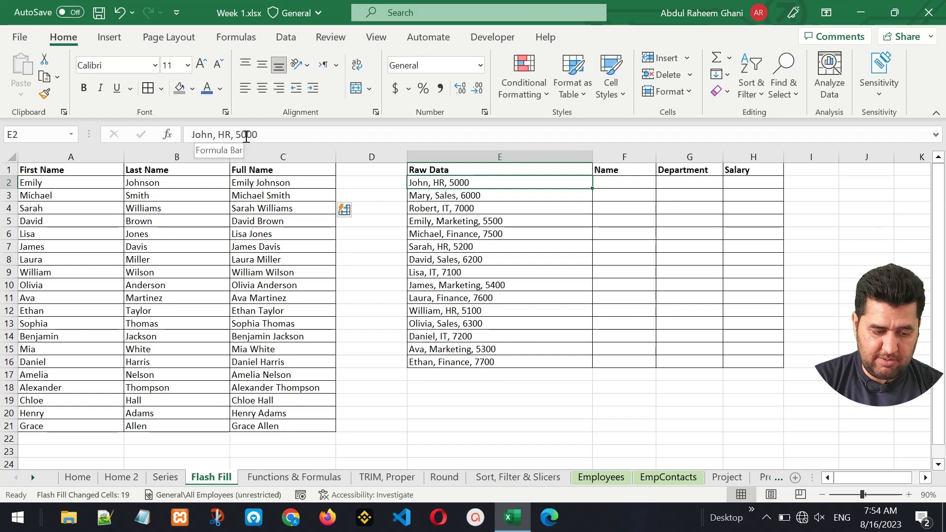
pyautogui.click(262, 133)
pyautogui.click(637, 193)
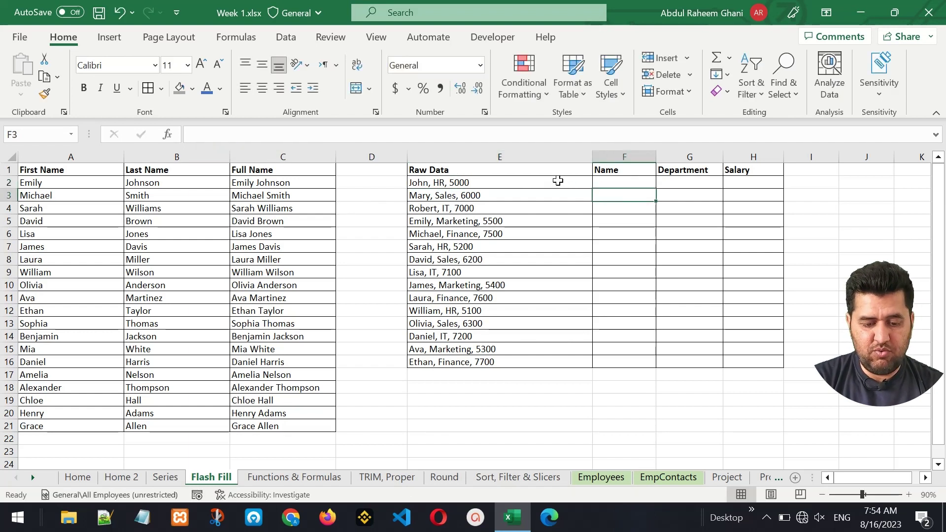
pyautogui.click(624, 179)
pyautogui.press('Tab')
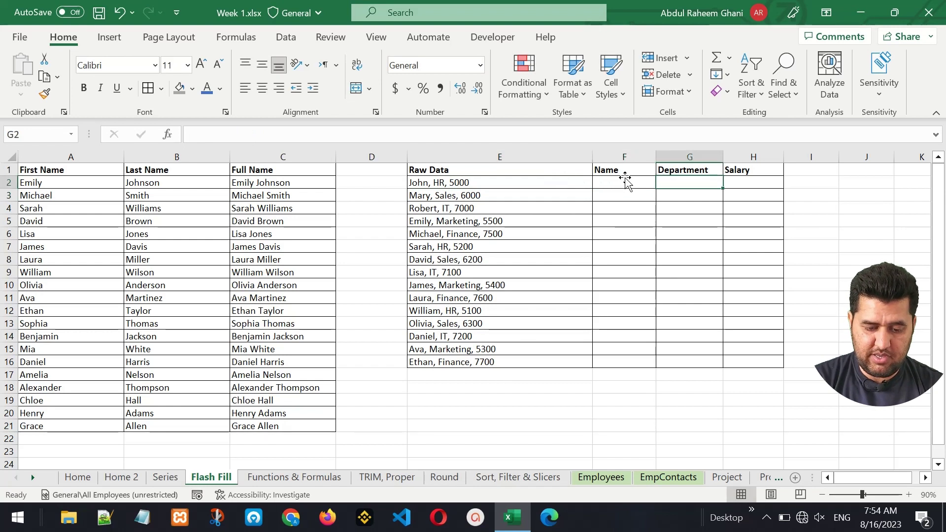
pyautogui.press('Tab')
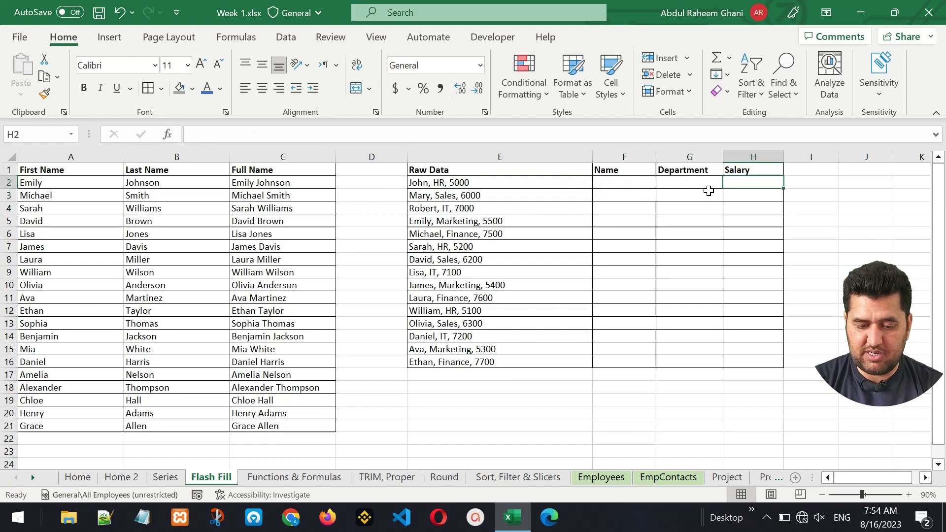
# - Enter the name from the first Raw Data entry in F2 and Flash Fill the rest of the Name column
pyautogui.click(627, 183)
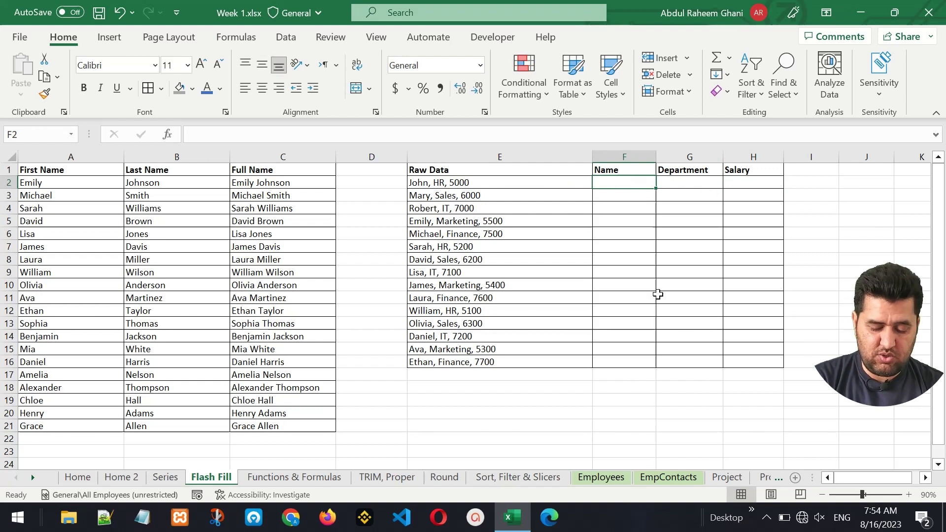
pyautogui.write('John')
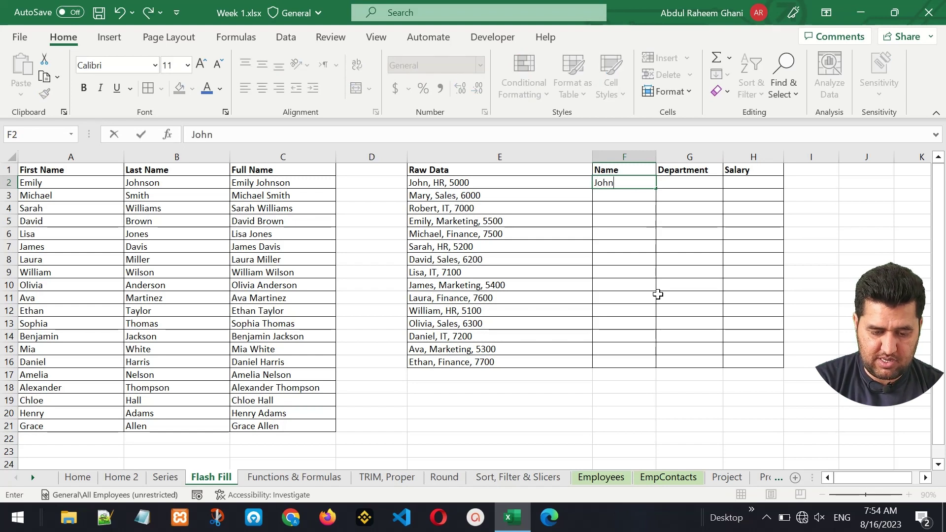
pyautogui.press('Tab')
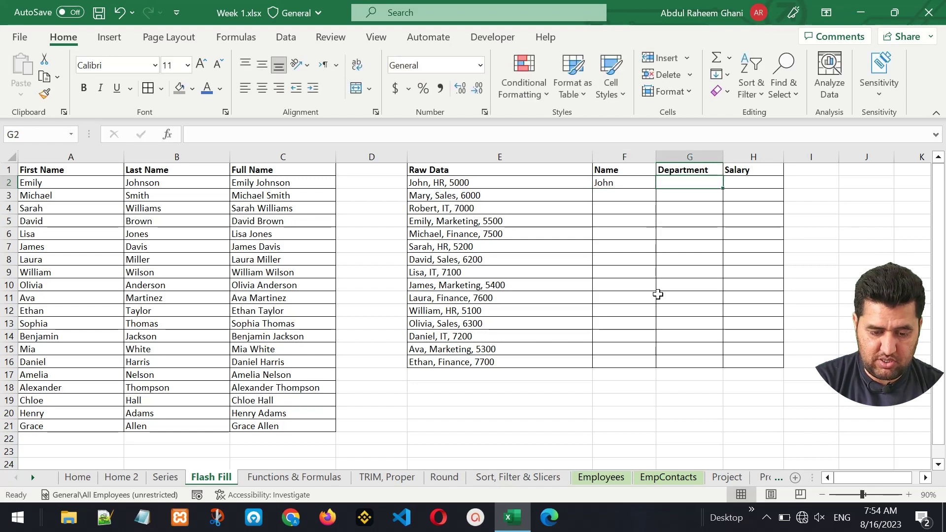
pyautogui.click(624, 194)
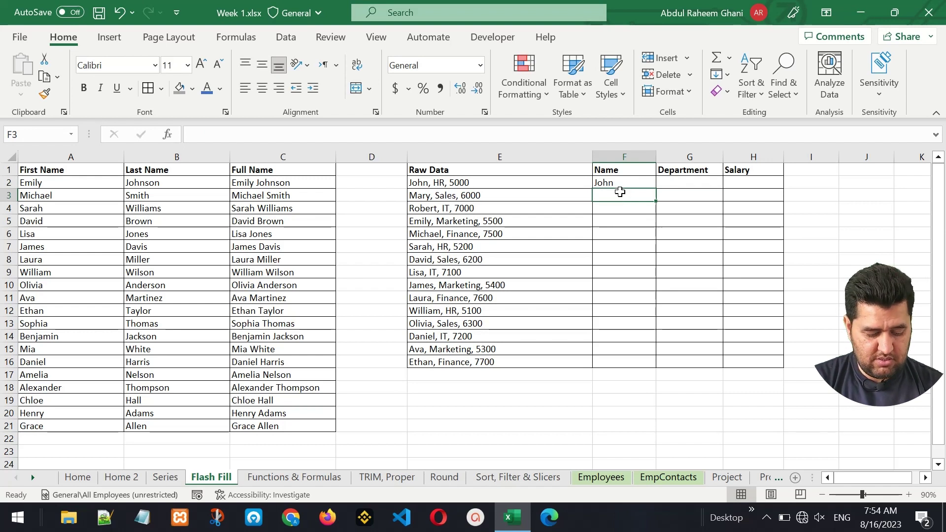
pyautogui.hotkey('ctrl', 'e')
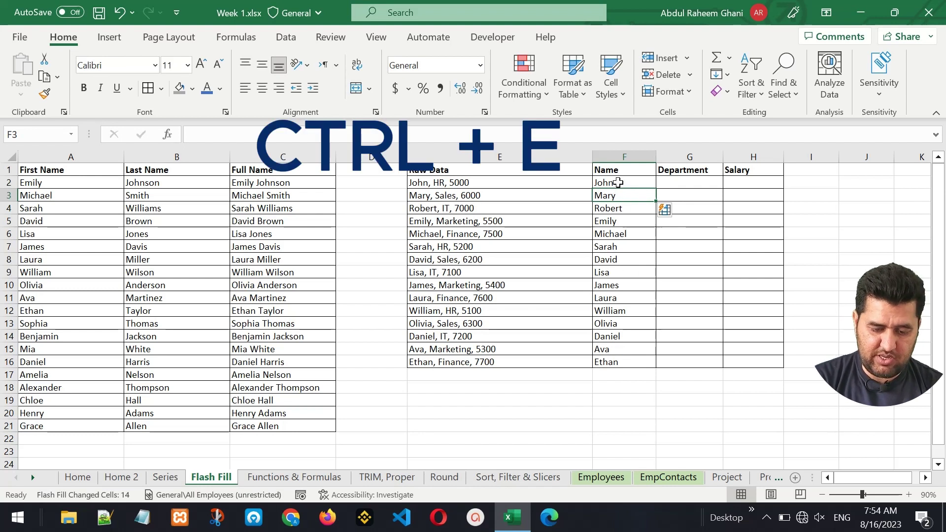
# - Enter HR in G2 and Flash Fill the rest of the Department column
pyautogui.click(674, 182)
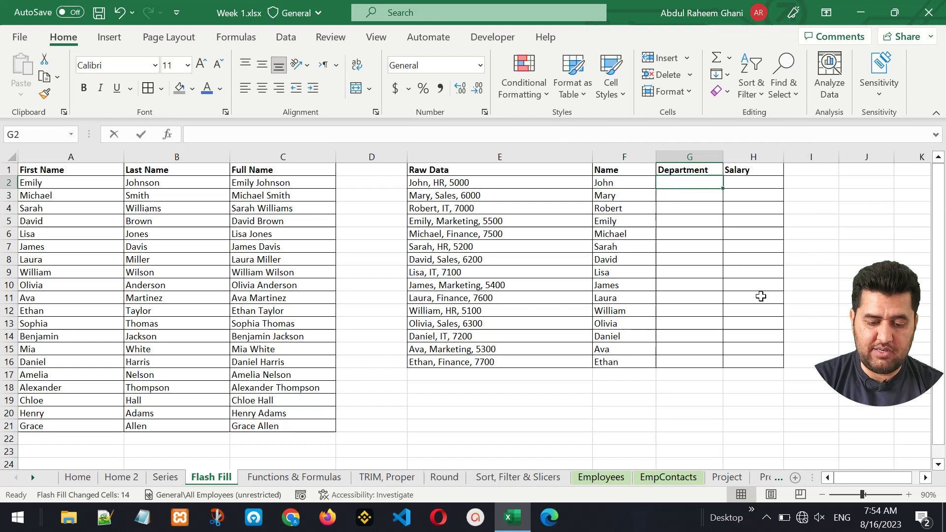
pyautogui.write('HR')
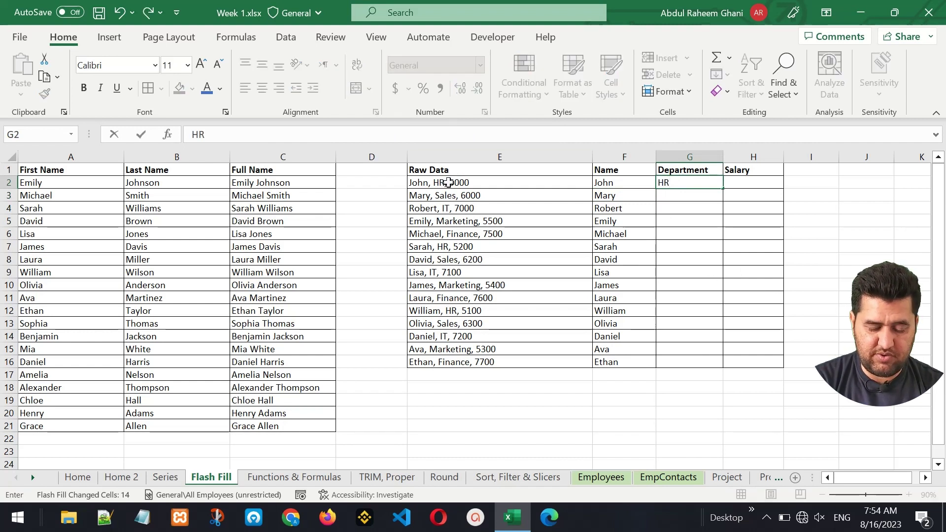
pyautogui.press('Return')
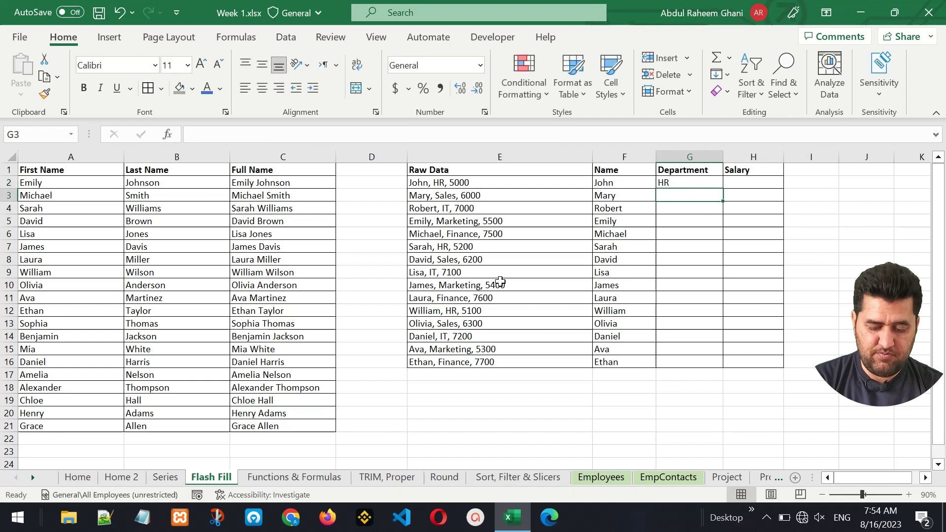
pyautogui.hotkey('ctrl', 'e')
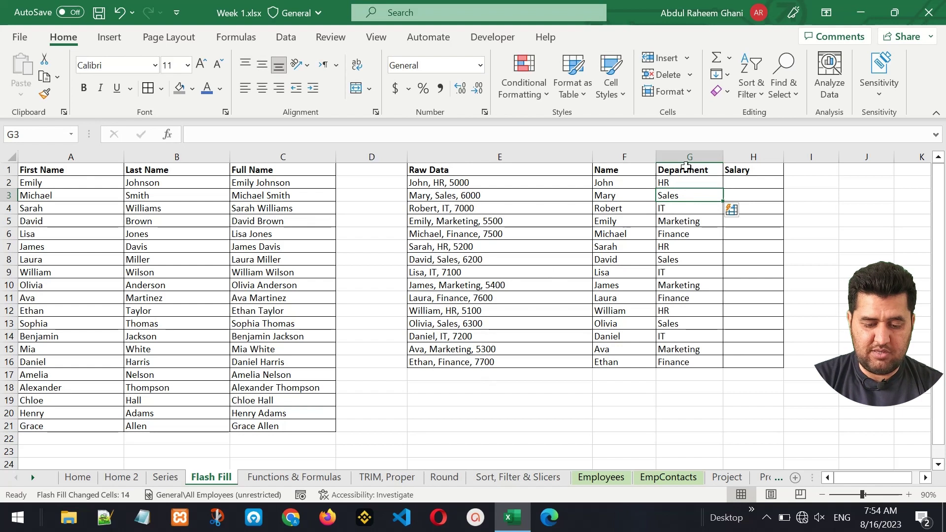
# - Enter 5000 in H2, Flash Fill the rest of the Salary column, and look over the split data in F2:H16
pyautogui.click(748, 182)
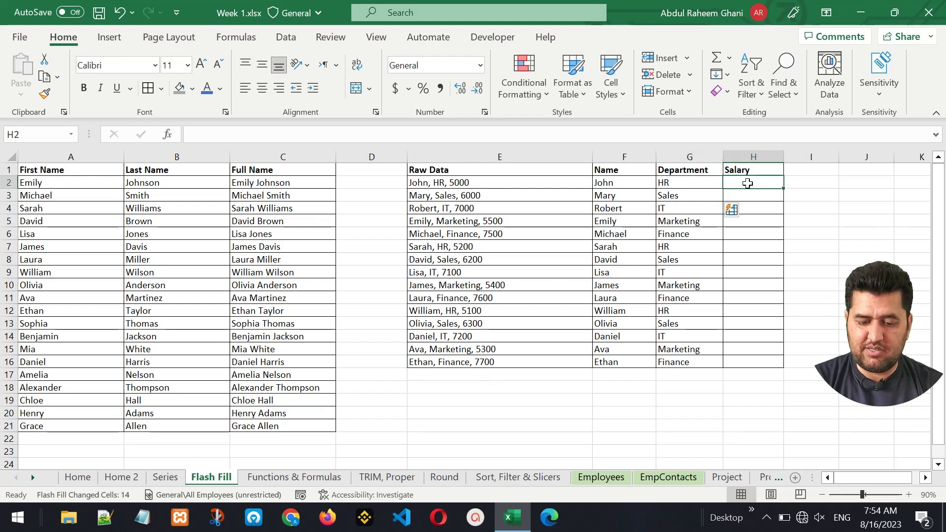
pyautogui.write('5000')
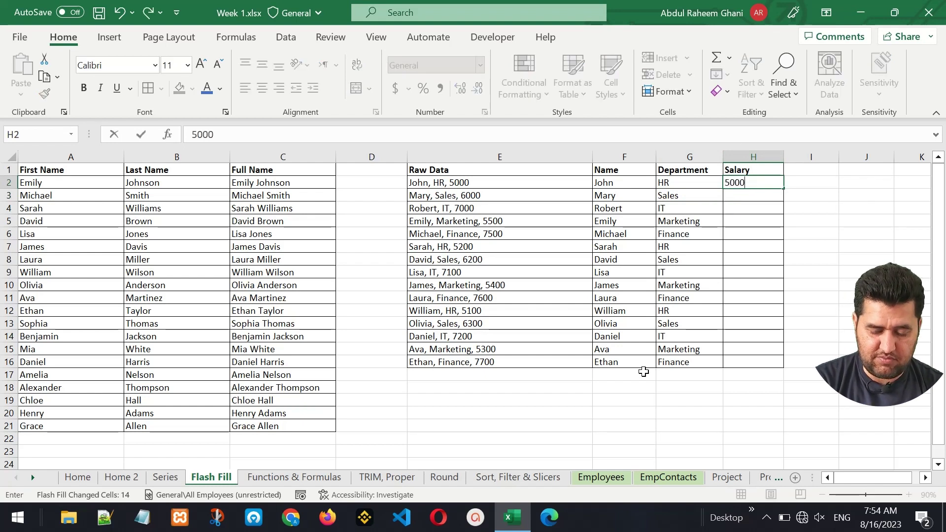
pyautogui.press('Return')
pyautogui.hotkey('ctrl', 'e')
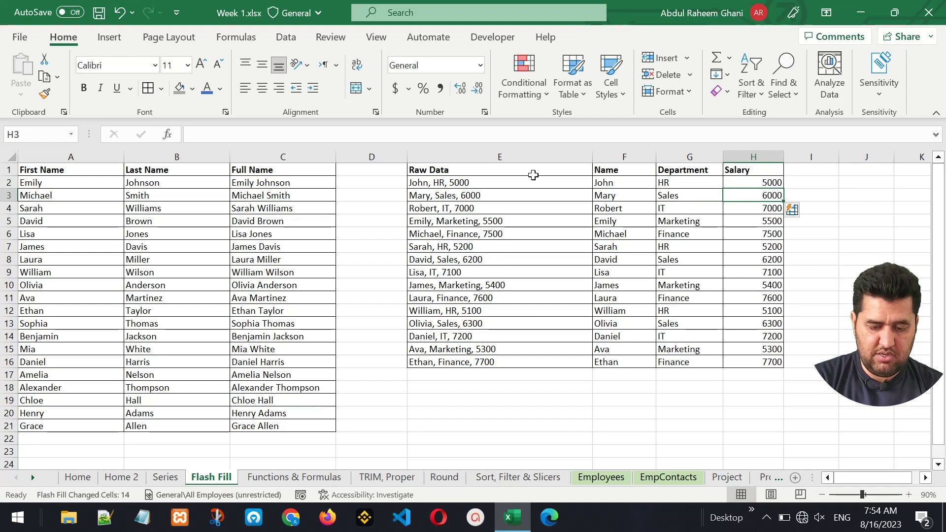
pyautogui.moveTo(611, 182); pyautogui.dragTo(747, 362)
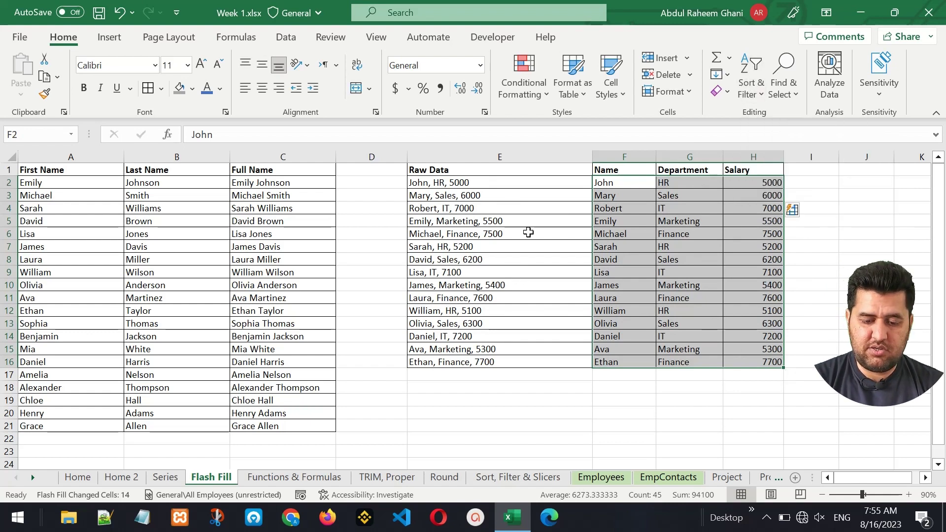
pyautogui.click(435, 272)
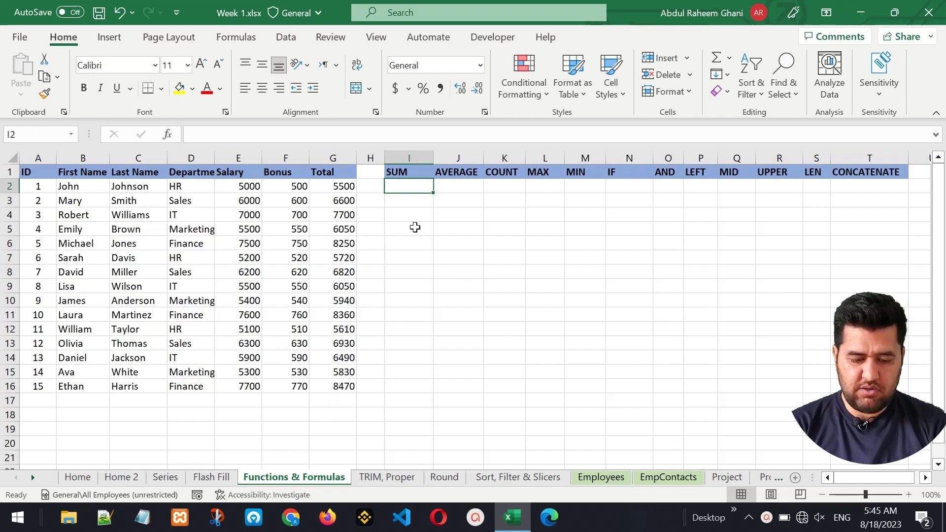
# - Examine the function headings from SUM to CONCATENATE in I1:T1, beside the employee table
pyautogui.moveTo(419, 174); pyautogui.dragTo(873, 194)
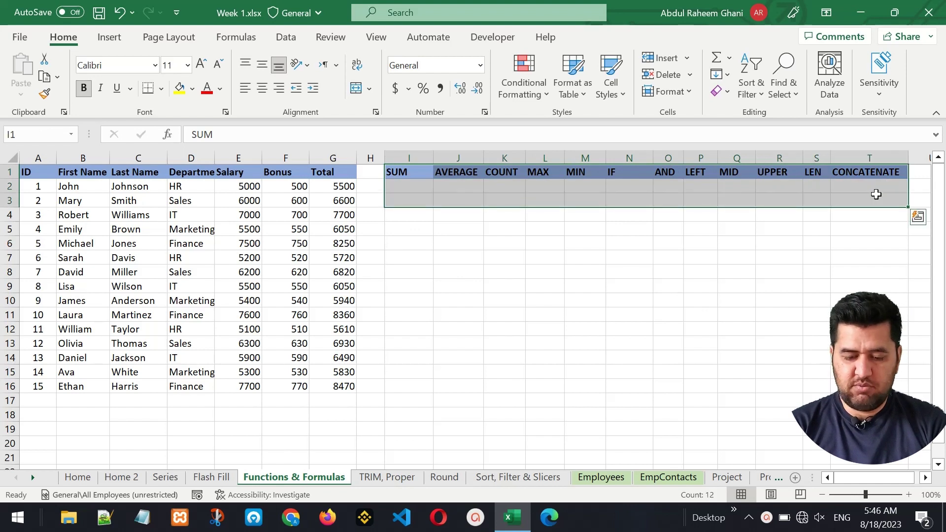
pyautogui.click(609, 175)
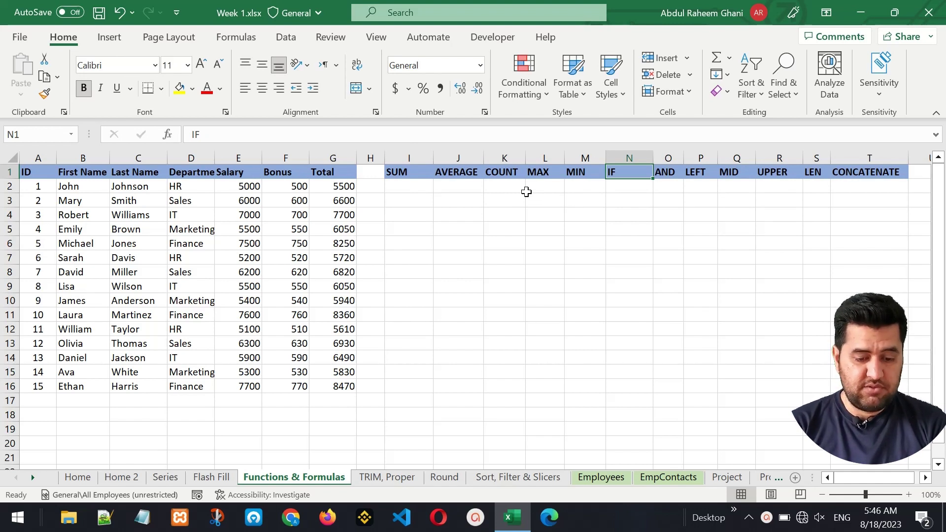
pyautogui.click(462, 184)
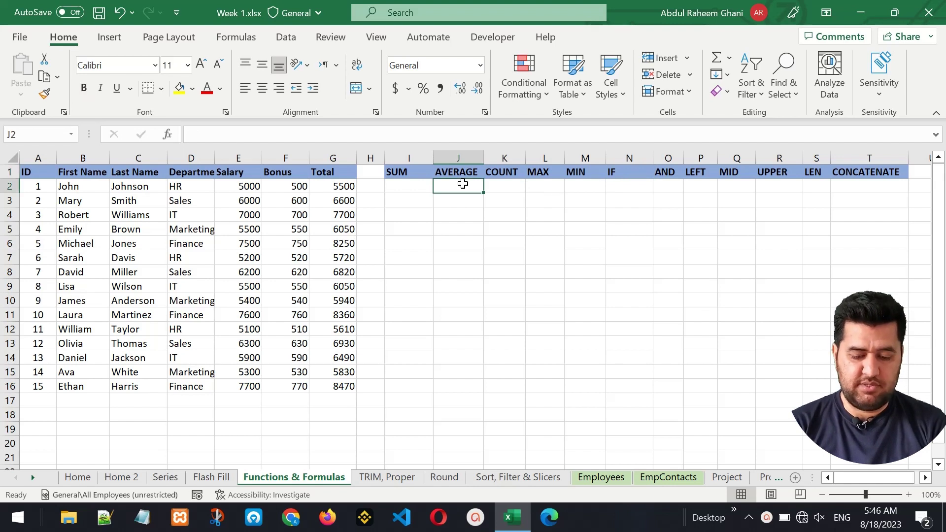
pyautogui.click(412, 186)
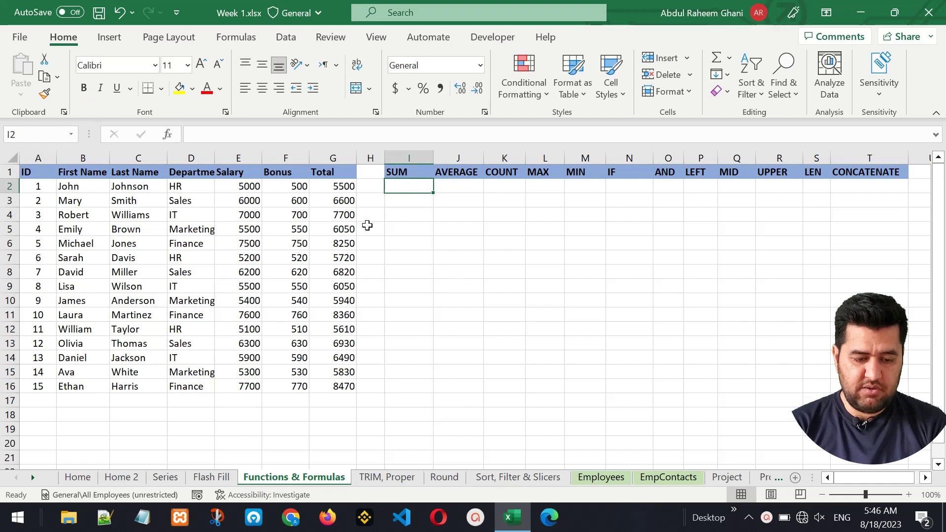
# - Look through the AutoSum functions, the recently used functions and the Insert Function list for the All category
pyautogui.click(237, 39)
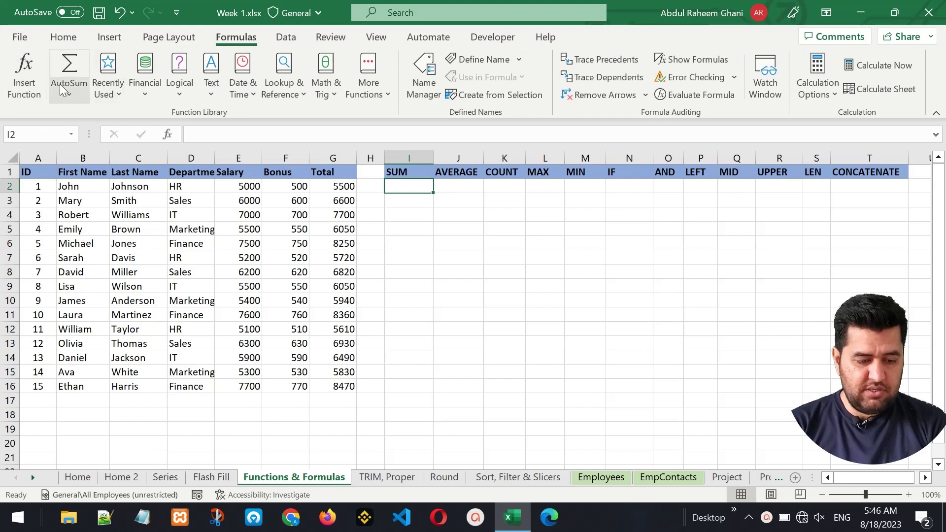
pyautogui.click(78, 93)
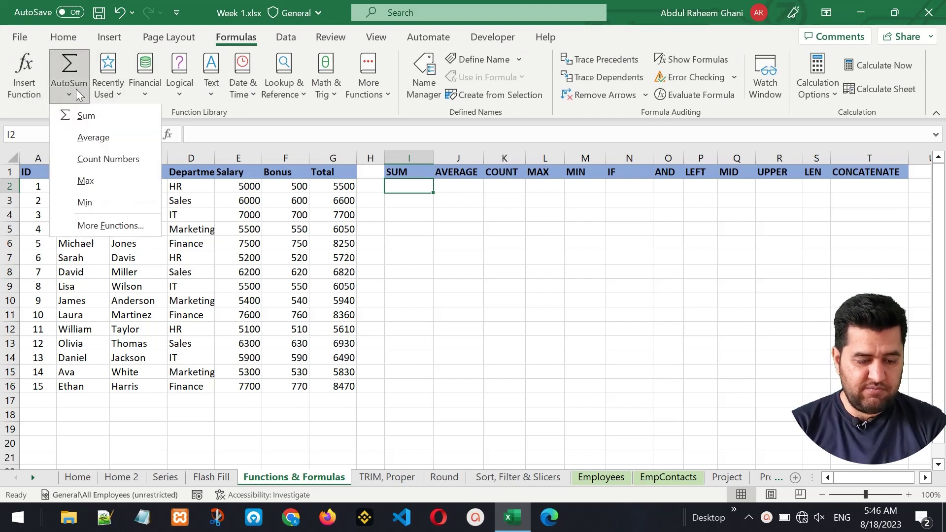
pyautogui.click(108, 81)
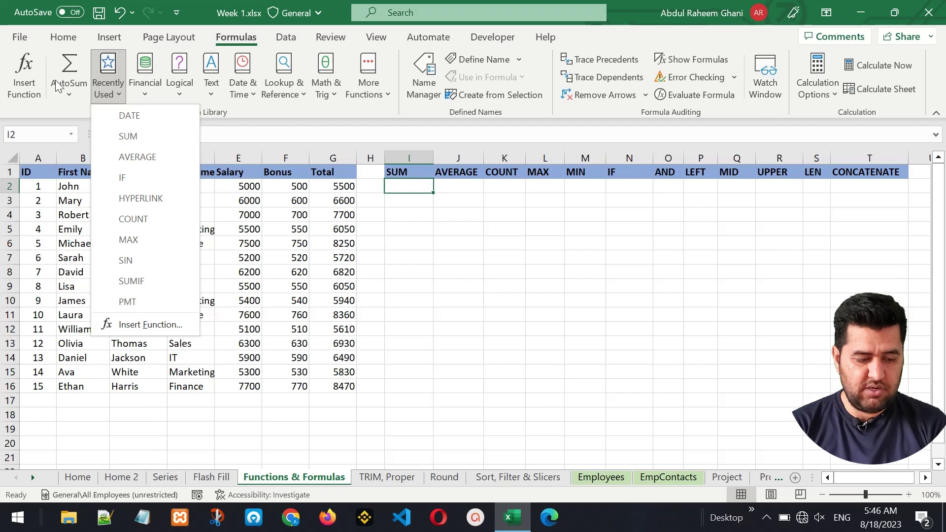
pyautogui.click(31, 87)
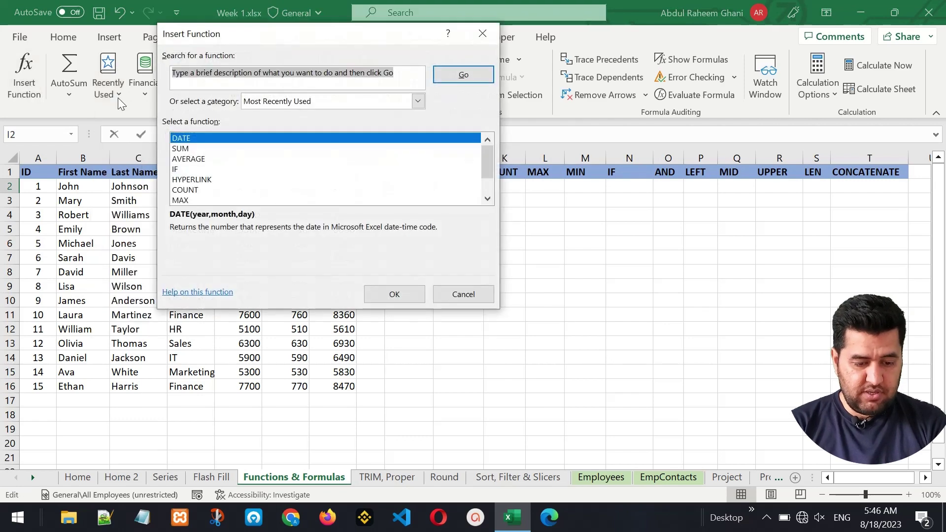
pyautogui.click(300, 104)
pyautogui.click(301, 126)
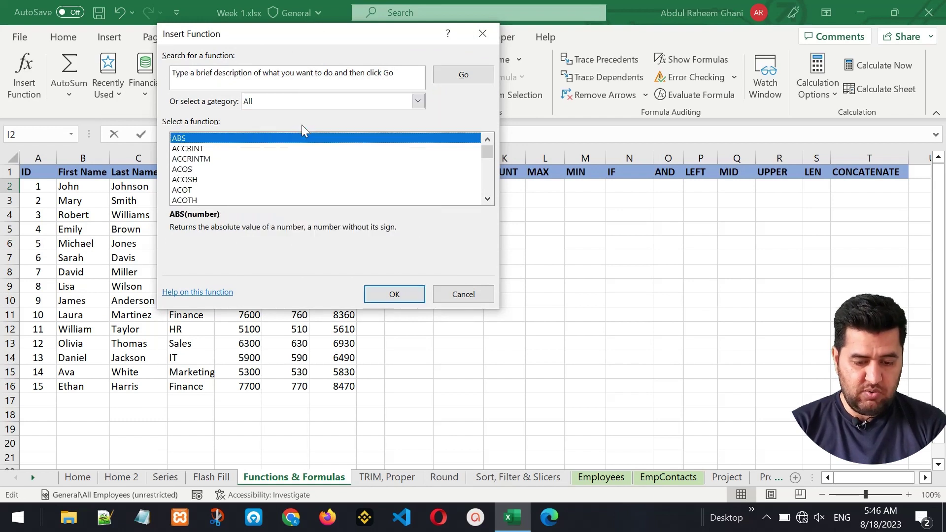
pyautogui.moveTo(484, 152); pyautogui.dragTo(482, 195)
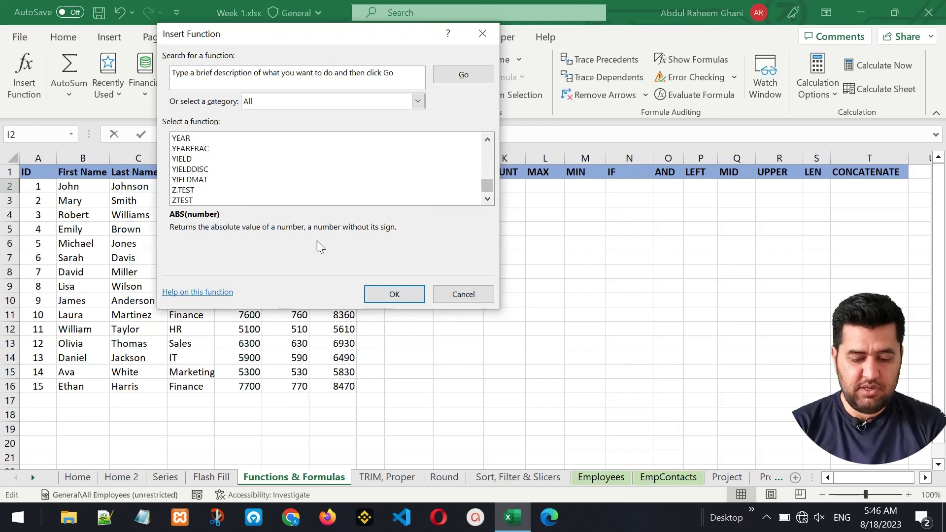
pyautogui.click(452, 294)
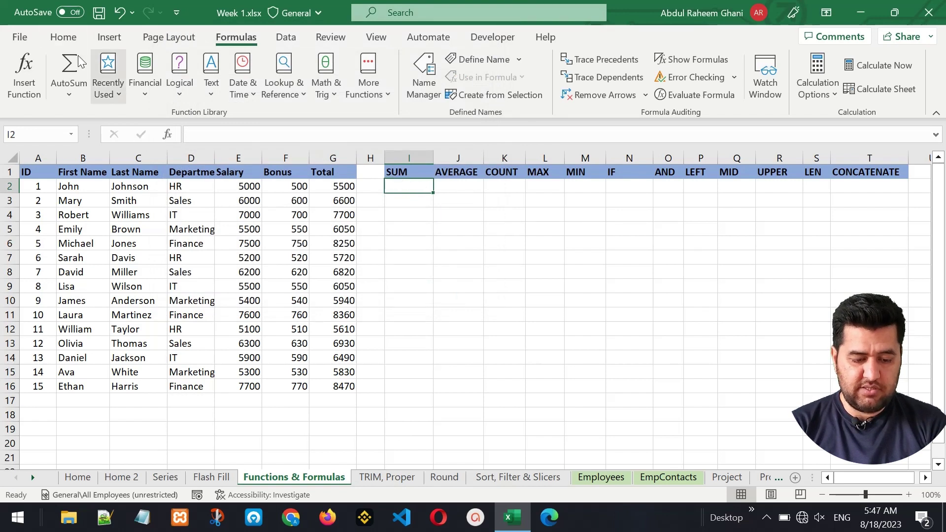
pyautogui.click(214, 136)
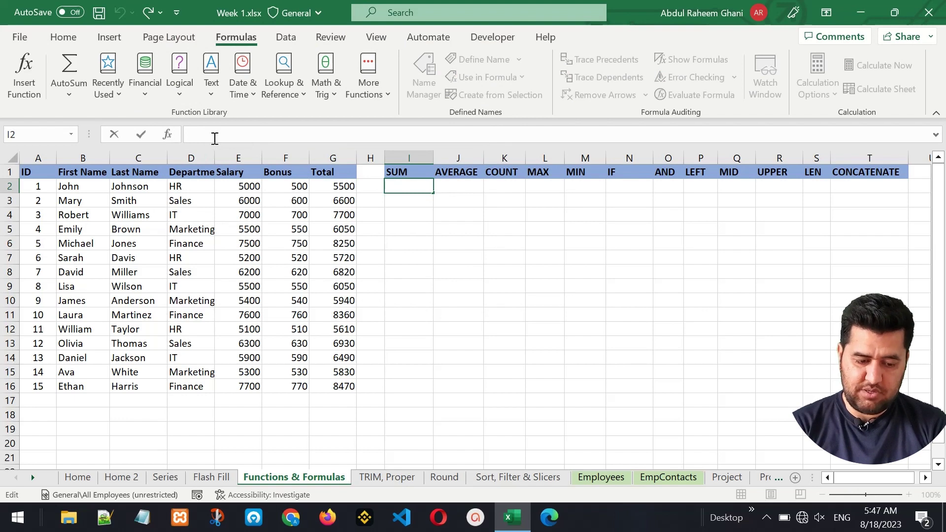
pyautogui.write('=')
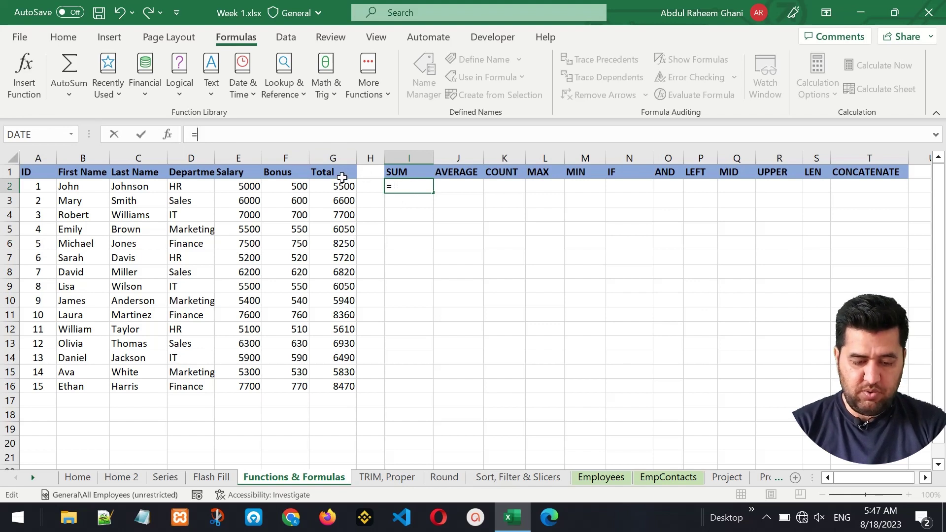
pyautogui.press('Escape')
pyautogui.click(418, 215)
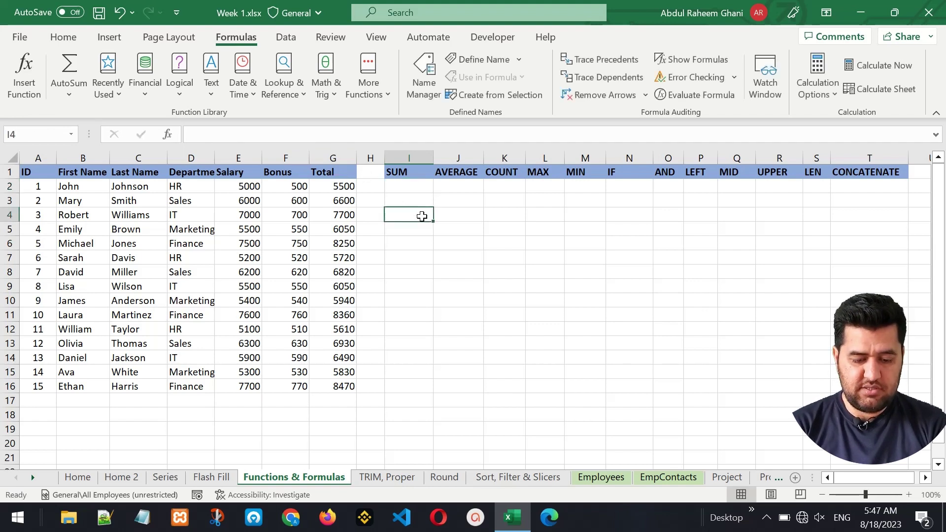
# - Enter the formula =SUM(12, 23, 34) in I2 under the SUM heading
pyautogui.click(407, 189)
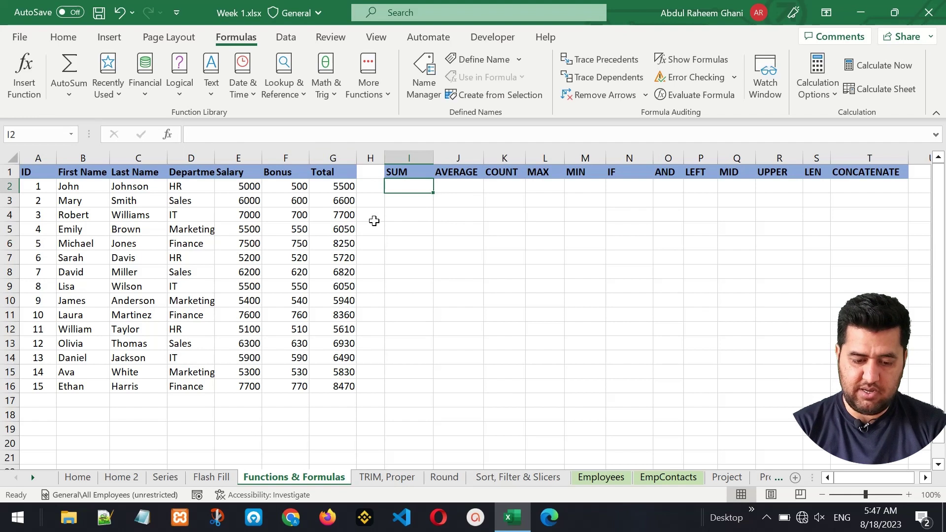
pyautogui.write('=')
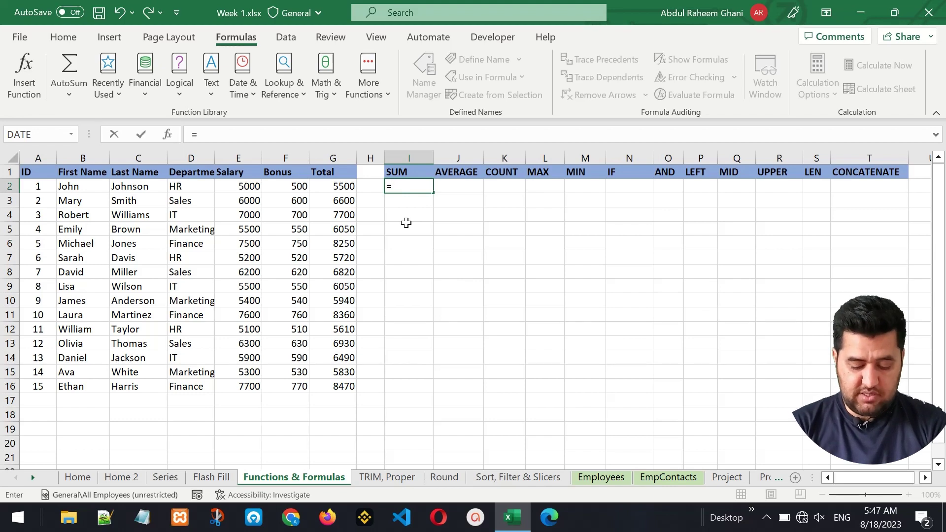
pyautogui.write('SUM')
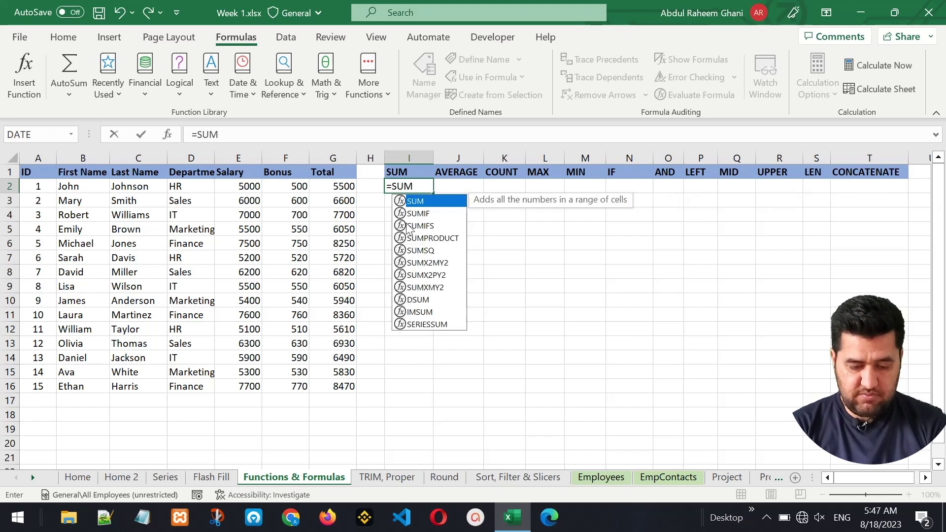
pyautogui.write('(')
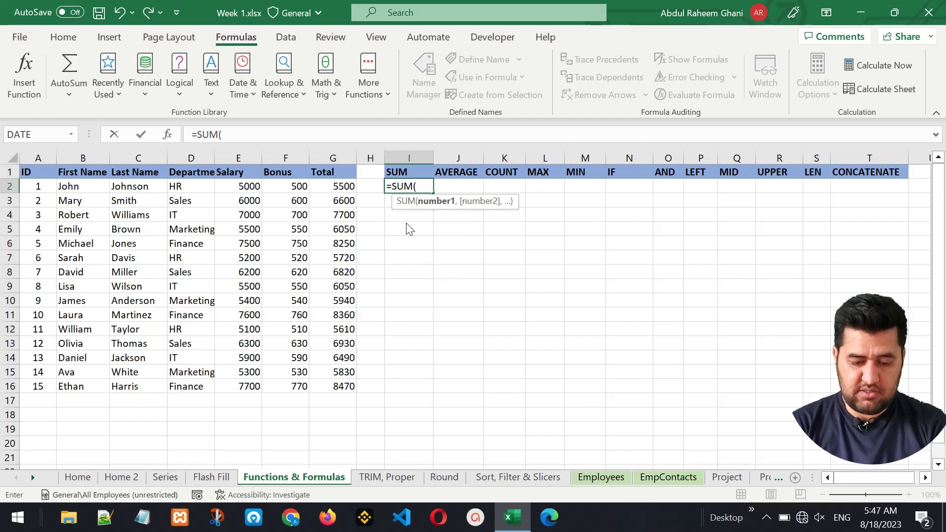
pyautogui.write('12, 23')
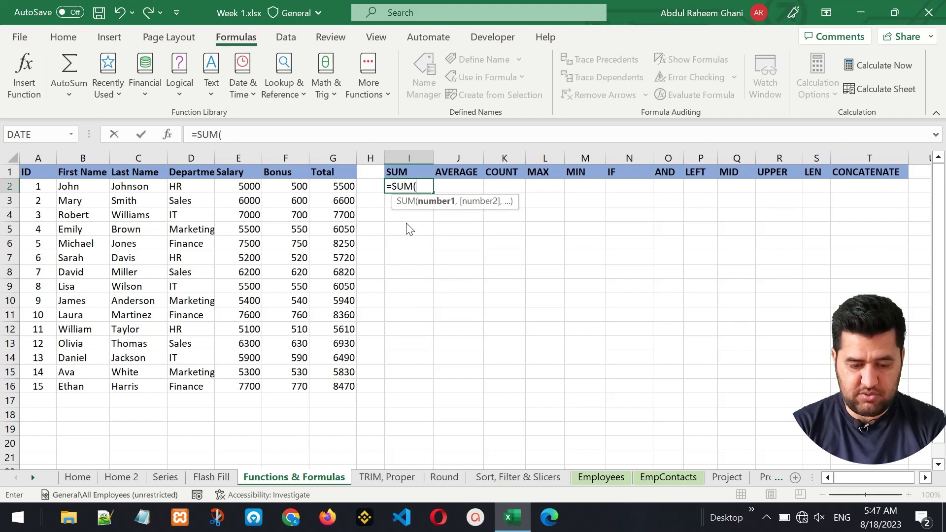
pyautogui.write(', 34')
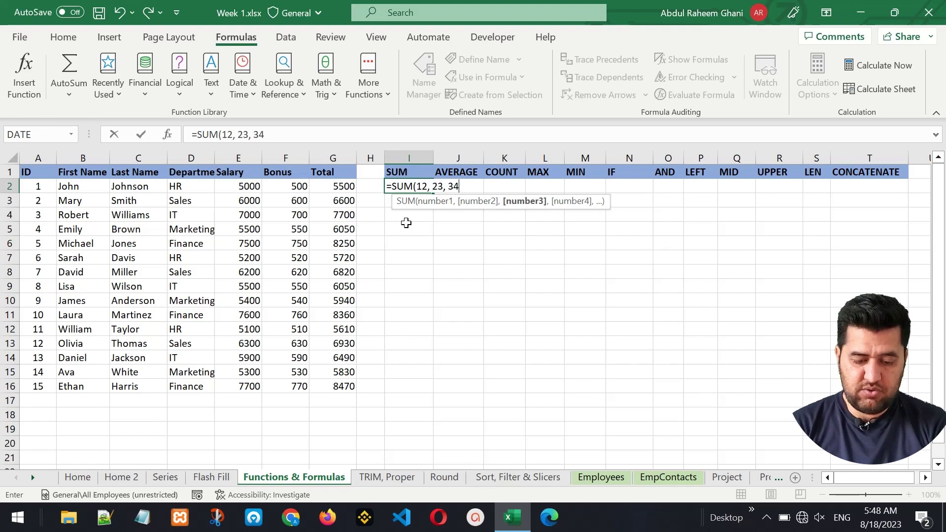
pyautogui.write(')')
pyautogui.press('Return')
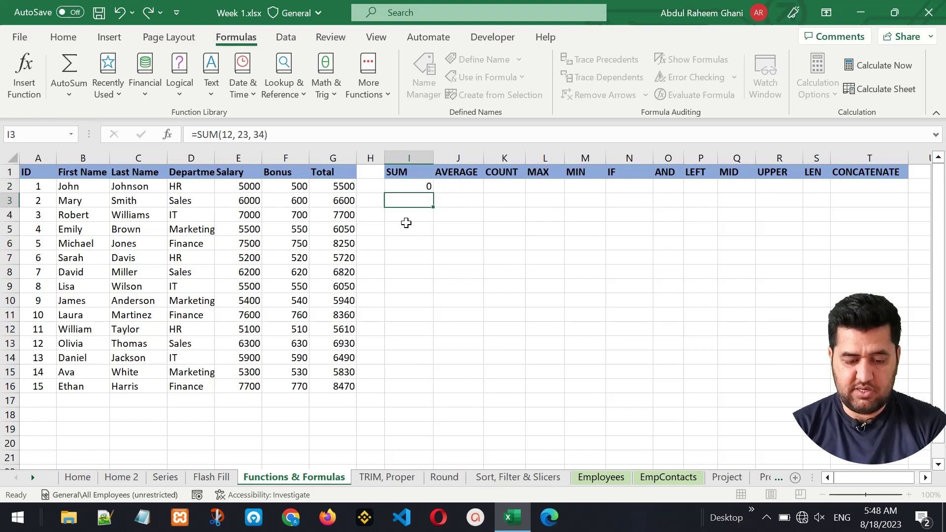
# - Replace the formula in I2 with =SUM(E2:E16) to total the Salary column
pyautogui.click(412, 184)
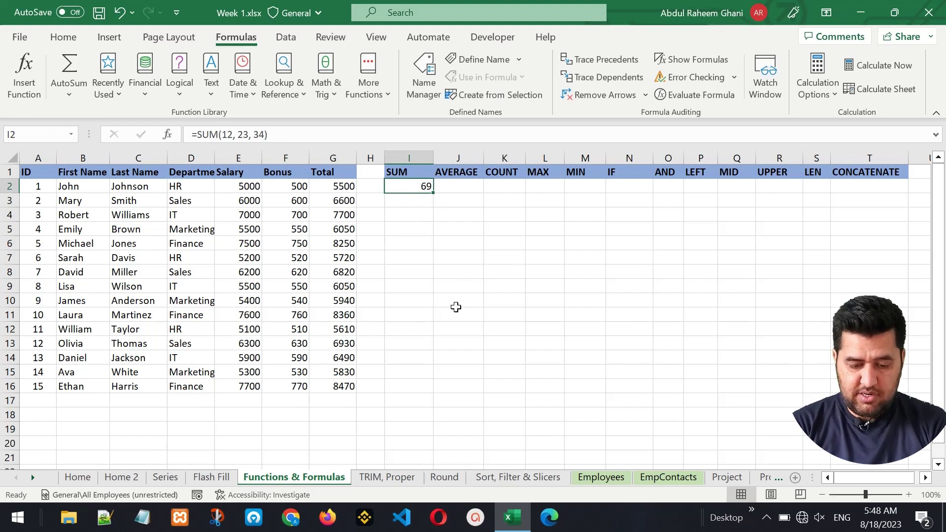
pyautogui.write('=SUM(')
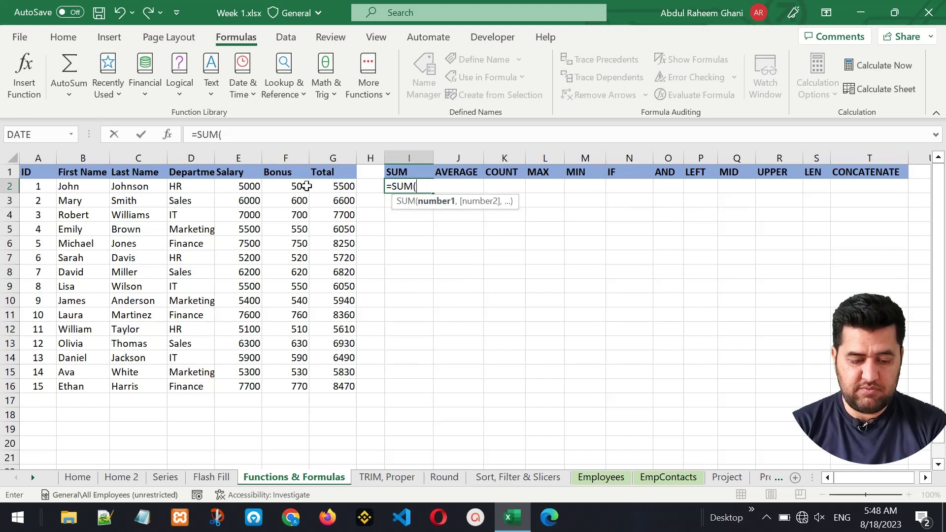
pyautogui.moveTo(238, 186); pyautogui.dragTo(247, 386)
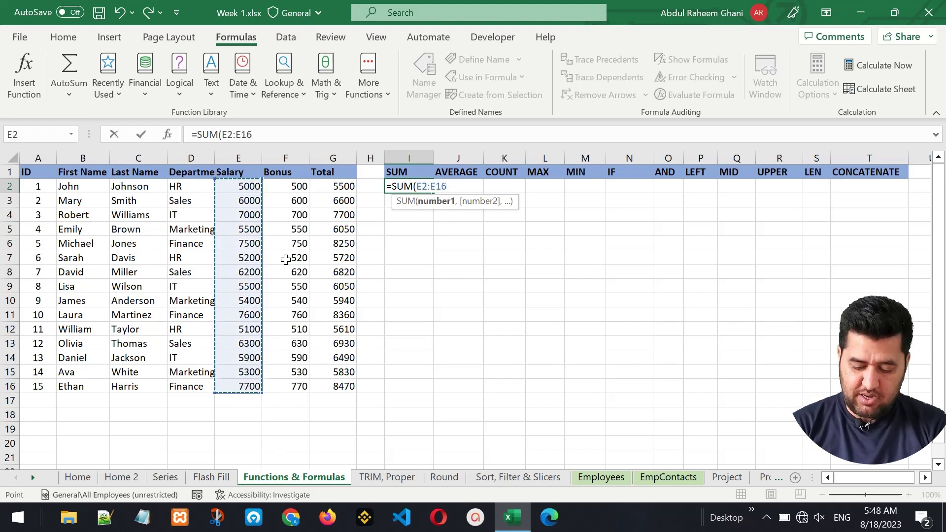
pyautogui.write(')')
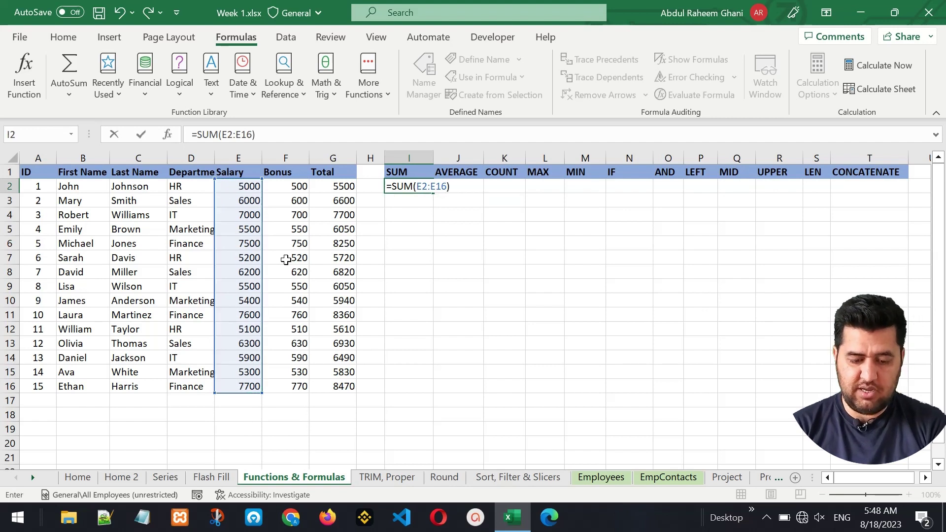
pyautogui.press('Return')
pyautogui.press('Up')
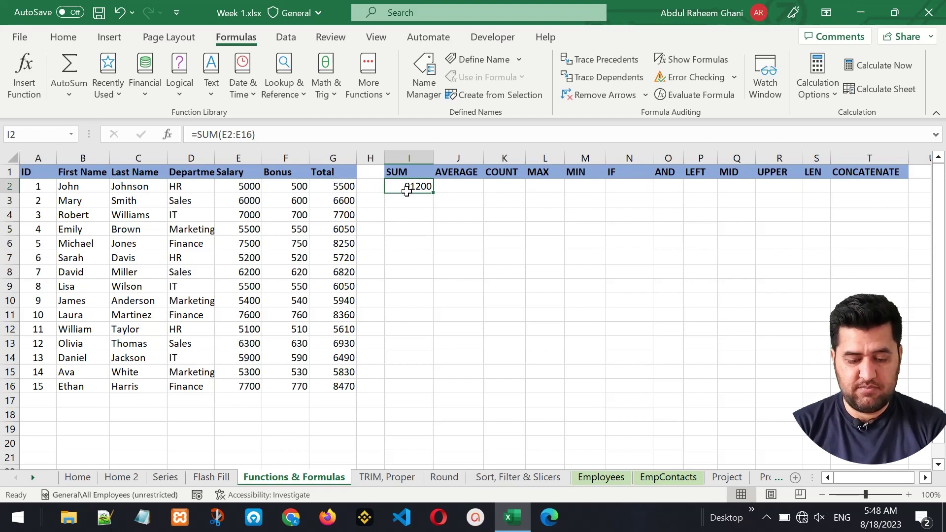
# - Enter the formula =AVERAGE(E2:E16) in J2 under the AVERAGE heading to average the Salary column
pyautogui.click(465, 187)
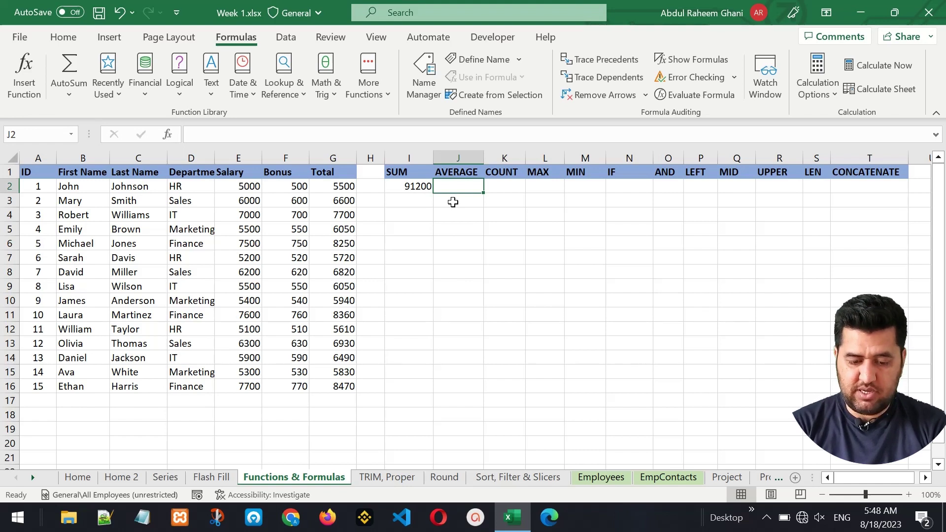
pyautogui.write('=')
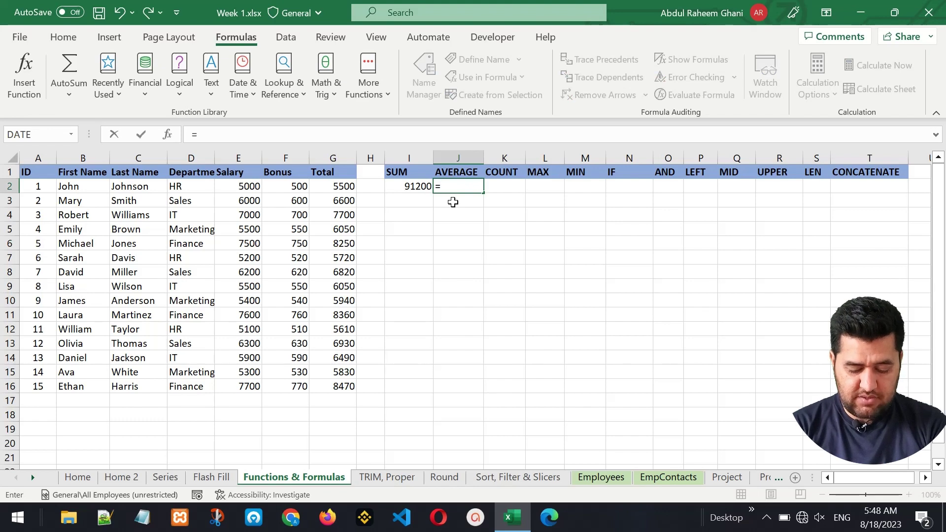
pyautogui.write('AVER')
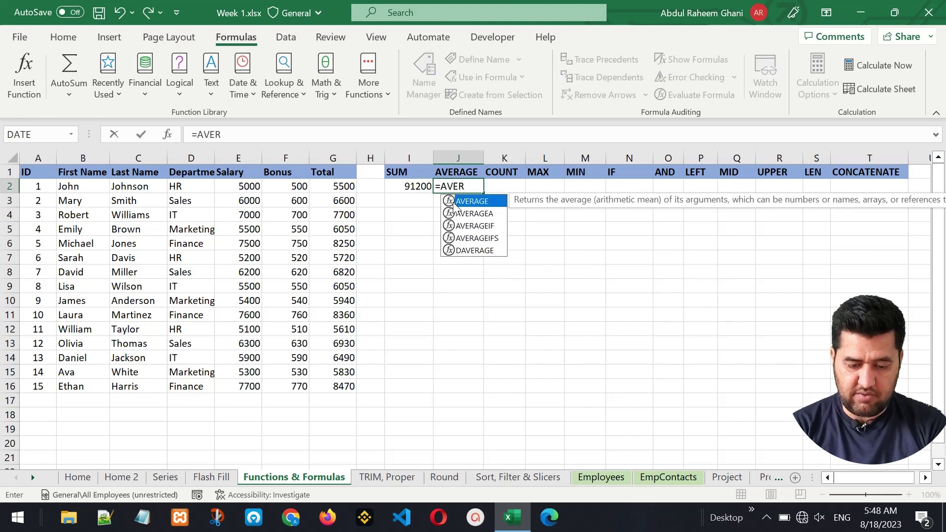
pyautogui.press('Tab')
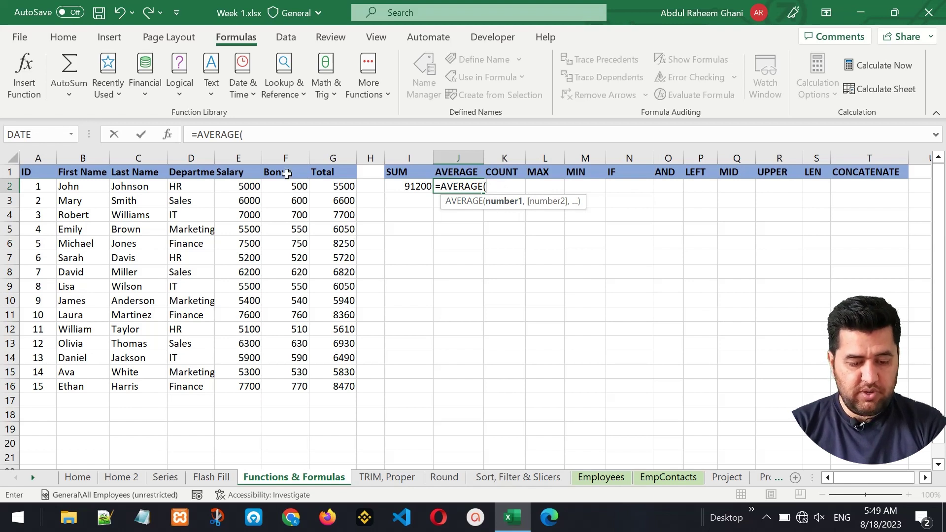
pyautogui.moveTo(240, 190); pyautogui.dragTo(242, 385)
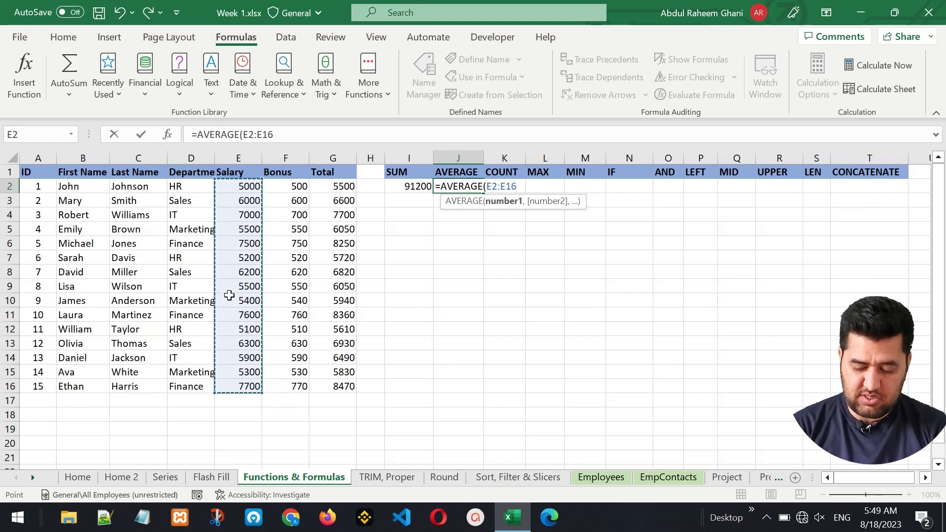
pyautogui.write(')')
pyautogui.press('Return')
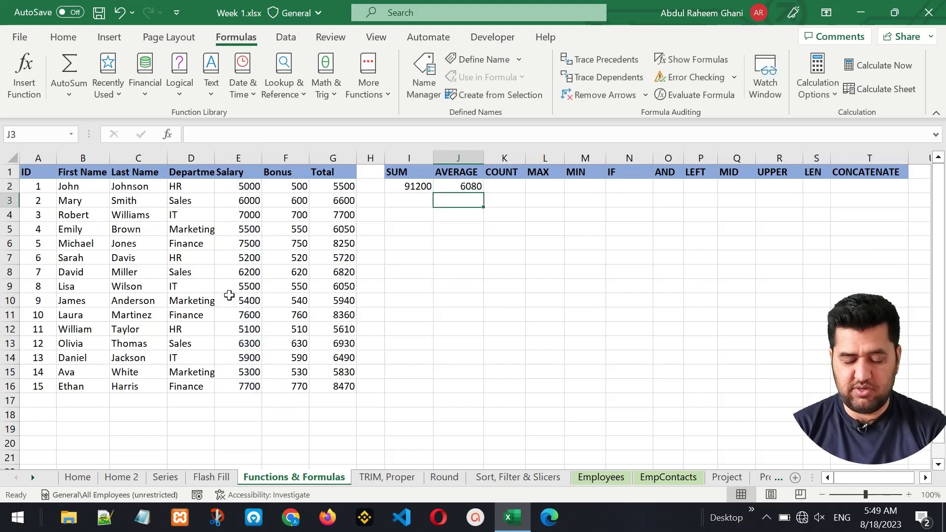
pyautogui.press('Up')
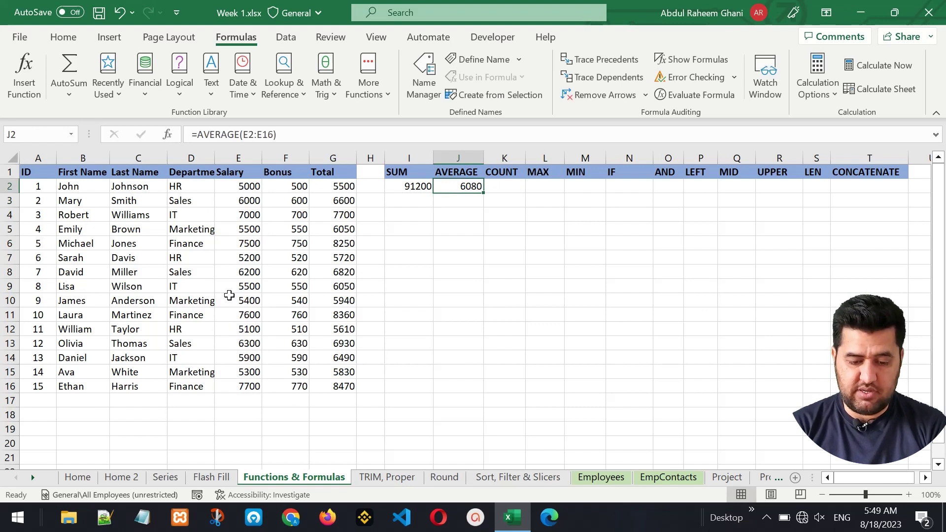
# - Enter =COUNT(E2:E16) in K2 to count the Salary entries, and compare with the ID values in A2:A16
pyautogui.click(502, 183)
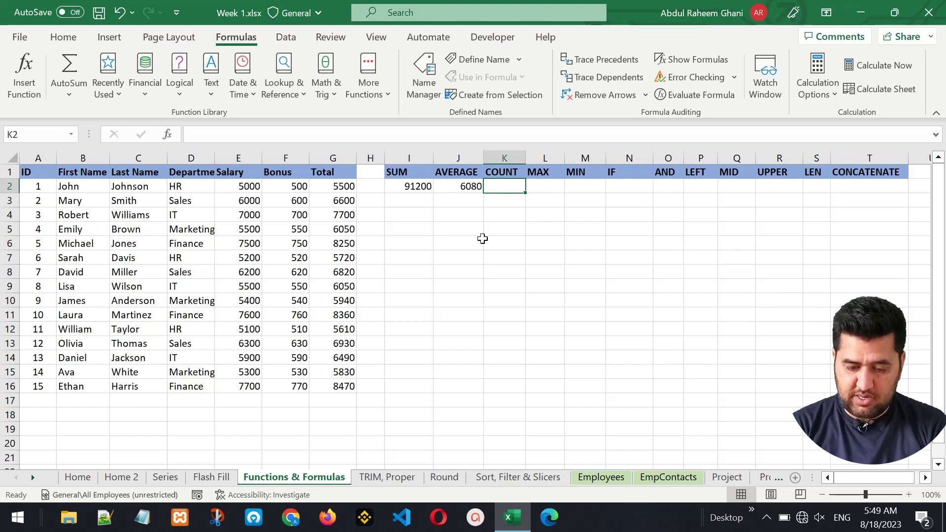
pyautogui.write('=')
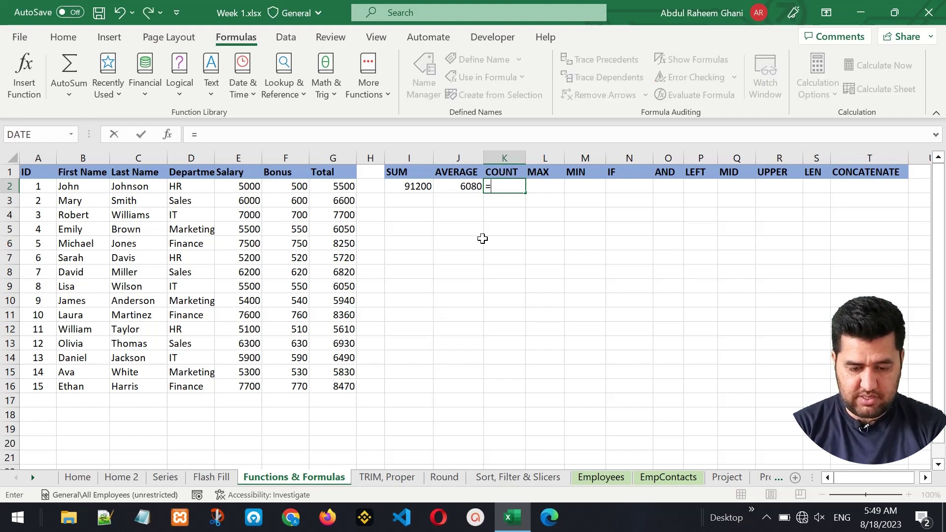
pyautogui.write('COUN')
pyautogui.press('Tab')
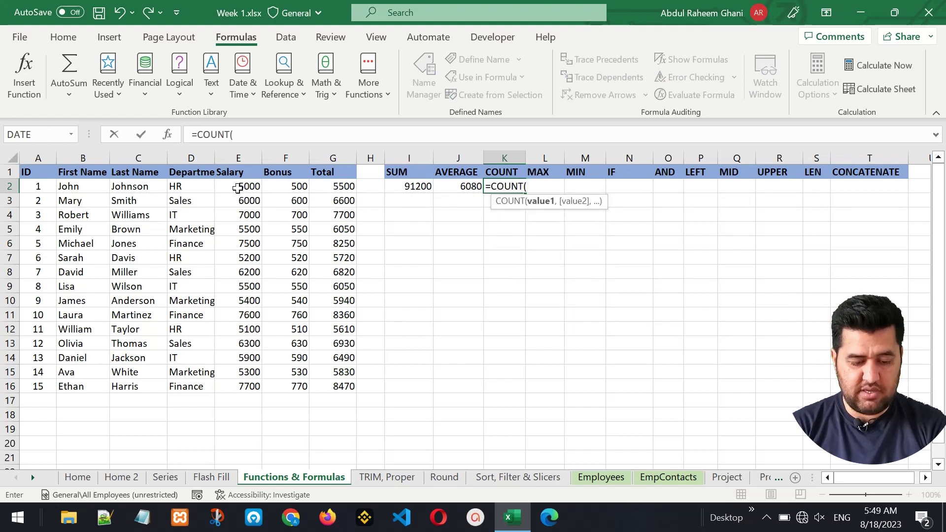
pyautogui.moveTo(238, 188); pyautogui.dragTo(247, 389)
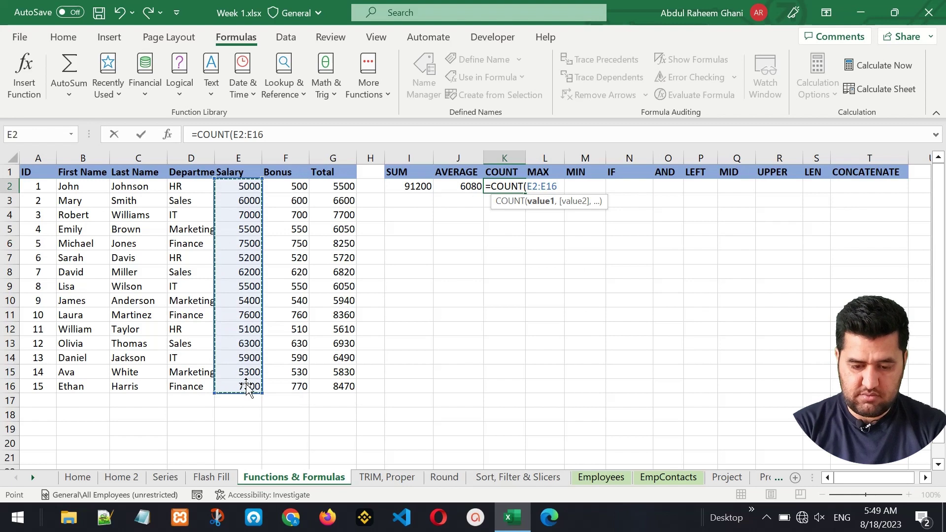
pyautogui.write(')')
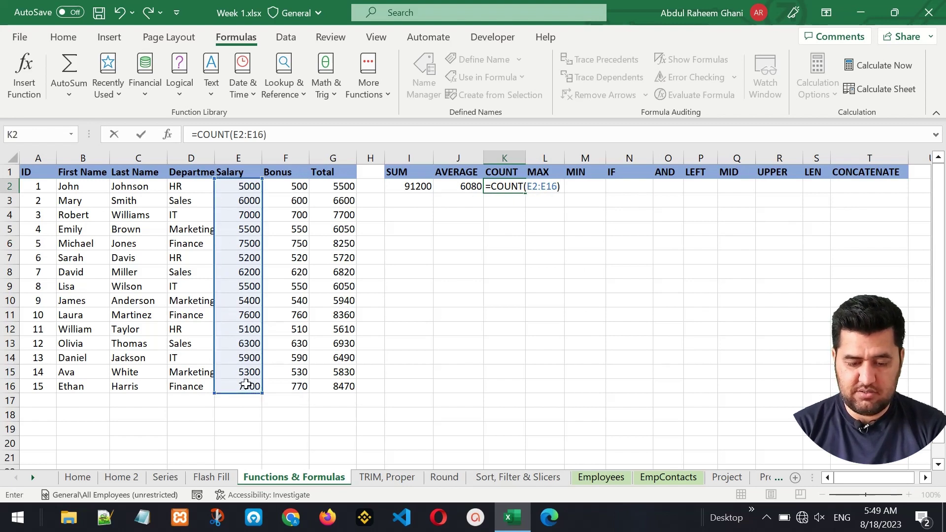
pyautogui.press('Return')
pyautogui.press('Up')
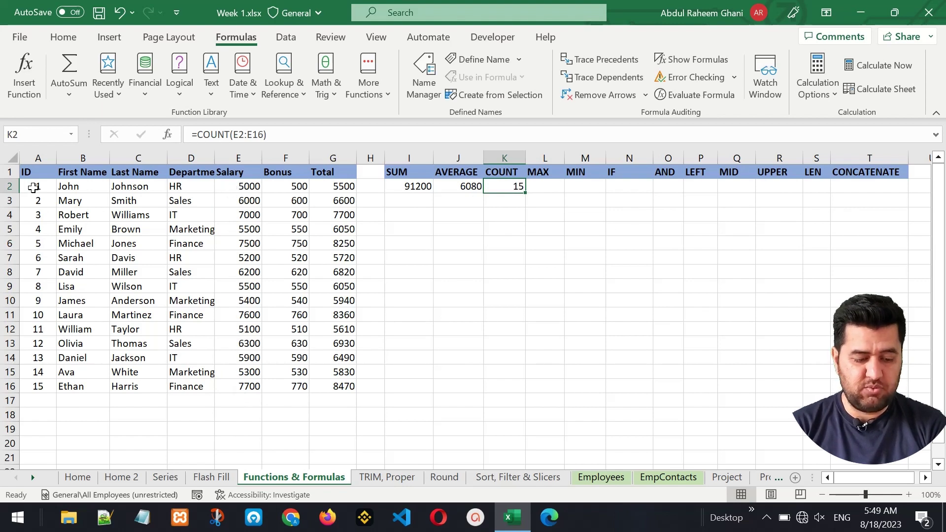
pyautogui.moveTo(33, 187); pyautogui.dragTo(30, 390)
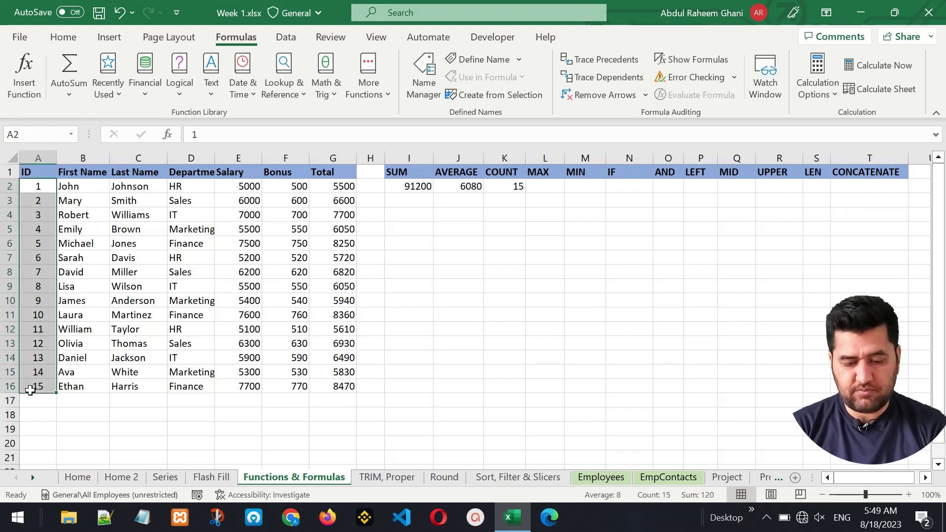
pyautogui.click(541, 186)
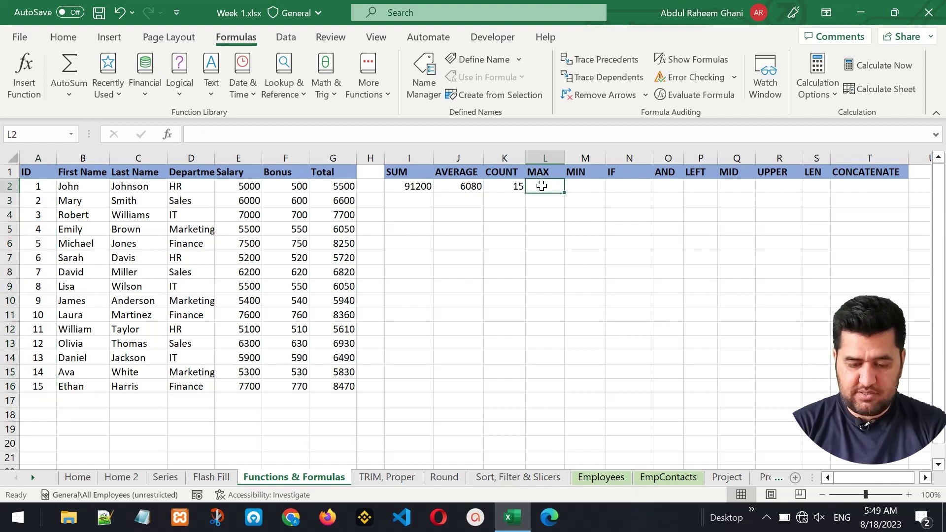
pyautogui.write('=')
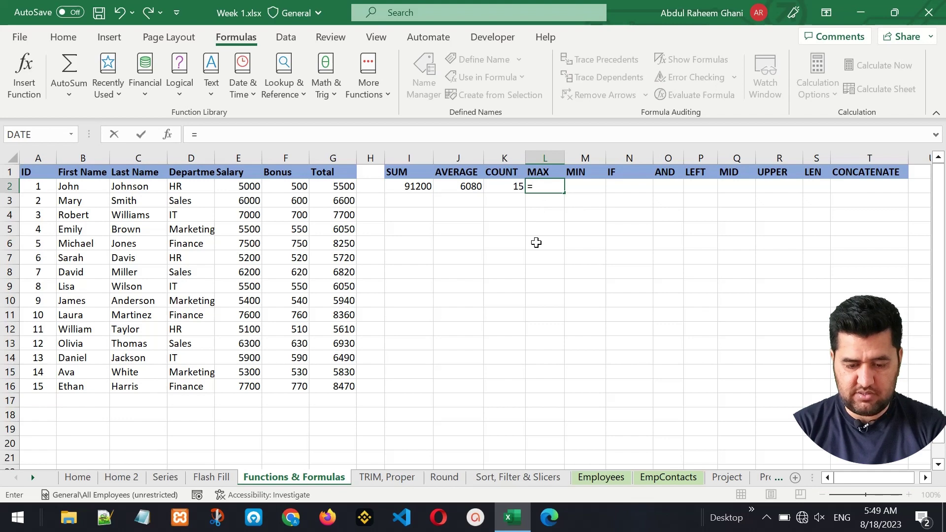
pyautogui.write('MAX(')
pyautogui.press('Tab')
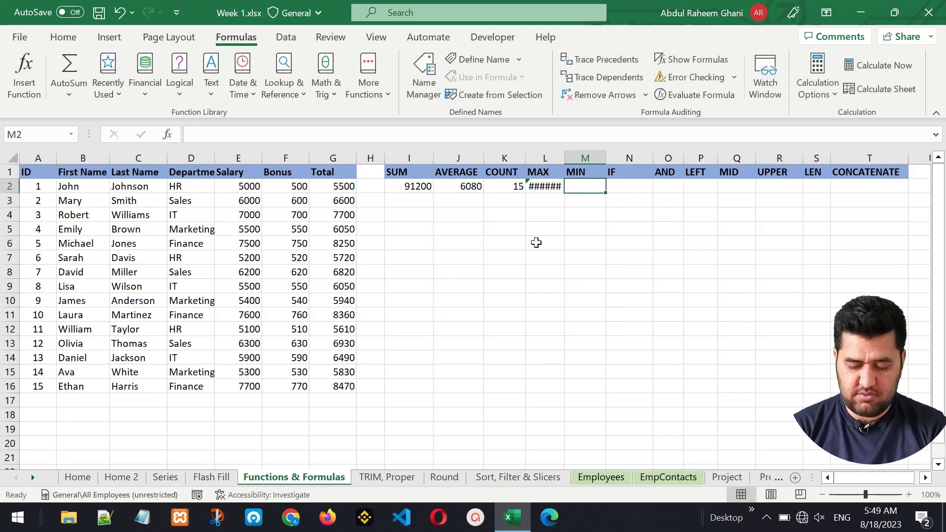
pyautogui.press('Left')
pyautogui.hotkey('ctrl', 'z')
# - Enter =MAX(F2:F16) in L2 to find the highest Bonus, and check it against the last Bonus cell, F16
pyautogui.write('=')
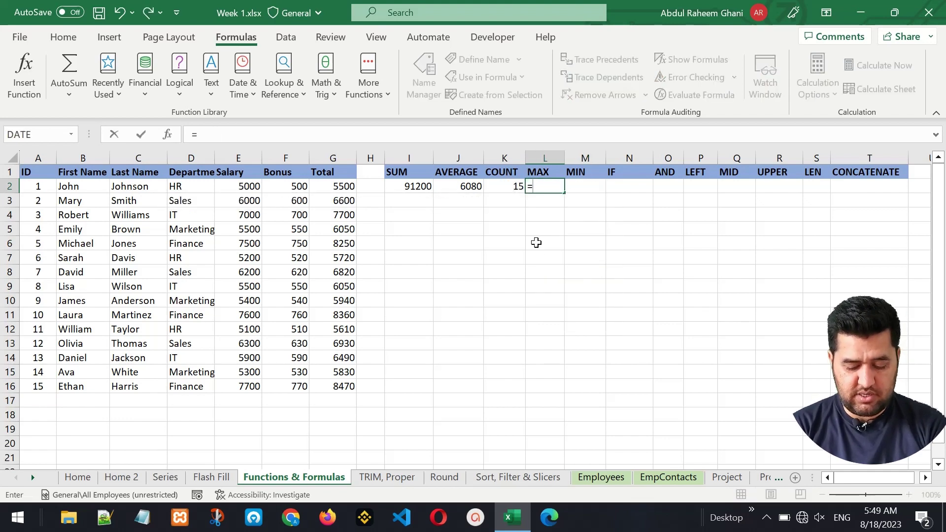
pyautogui.write('MAX(')
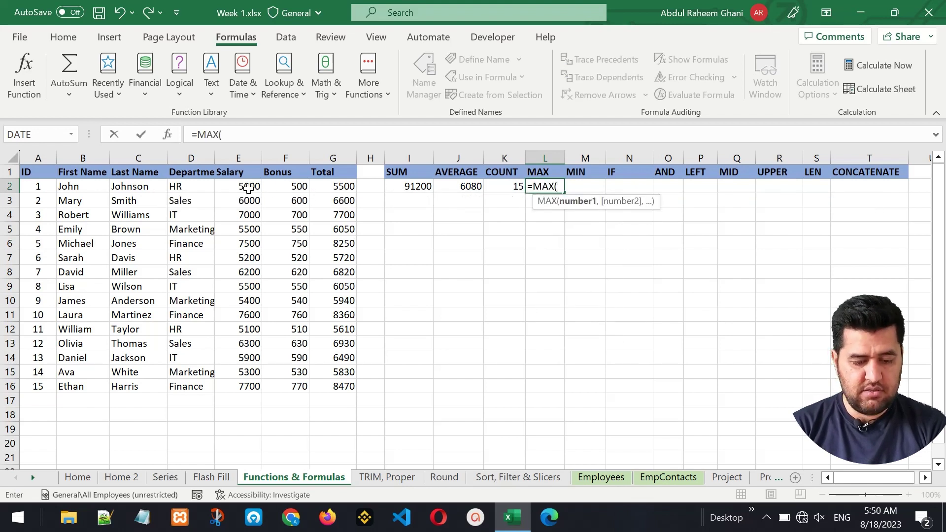
pyautogui.moveTo(282, 186); pyautogui.dragTo(299, 386)
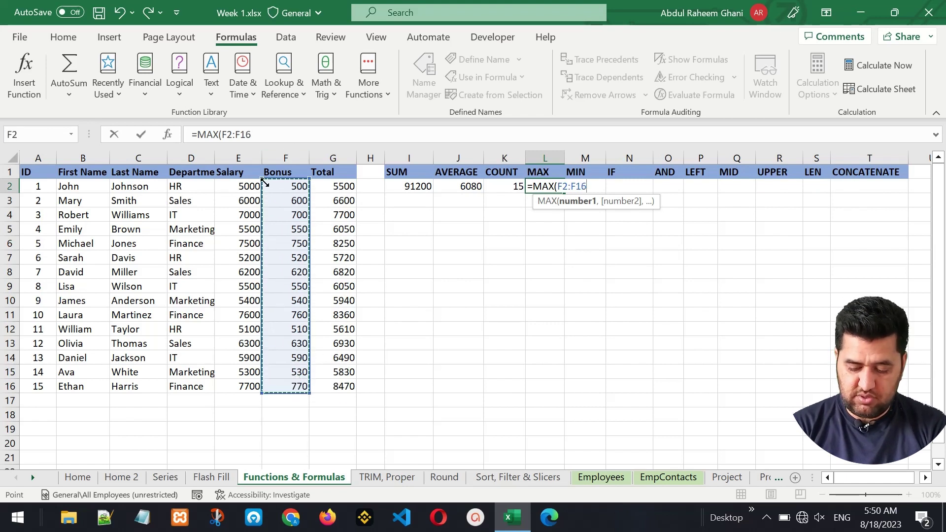
pyautogui.write(')')
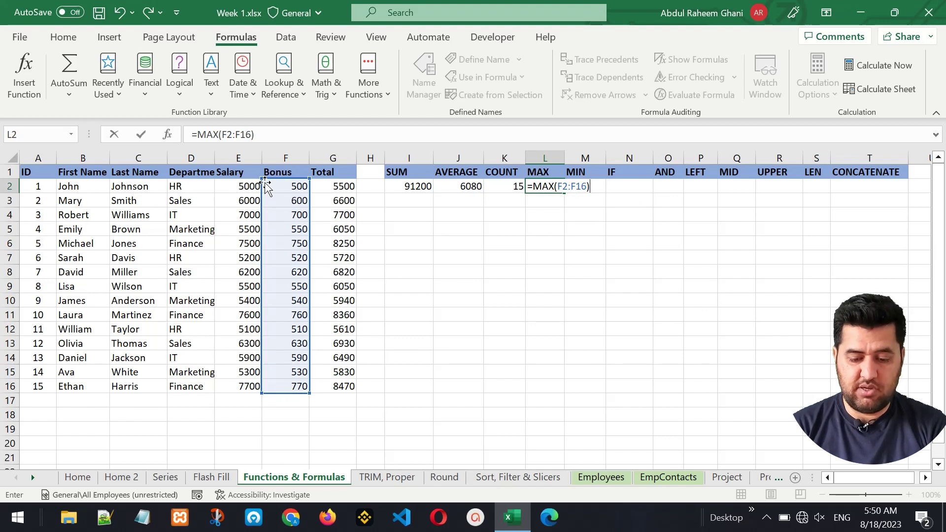
pyautogui.press('Return')
pyautogui.press('Up')
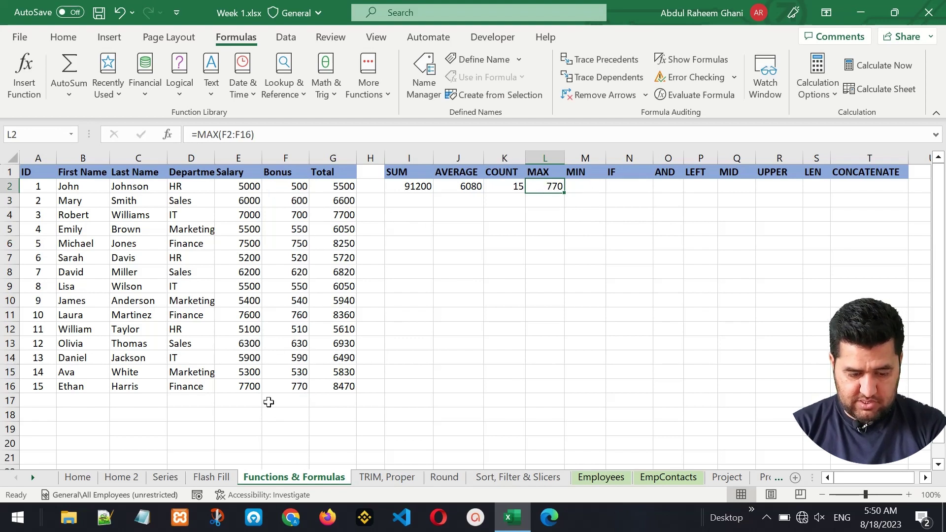
pyautogui.click(292, 385)
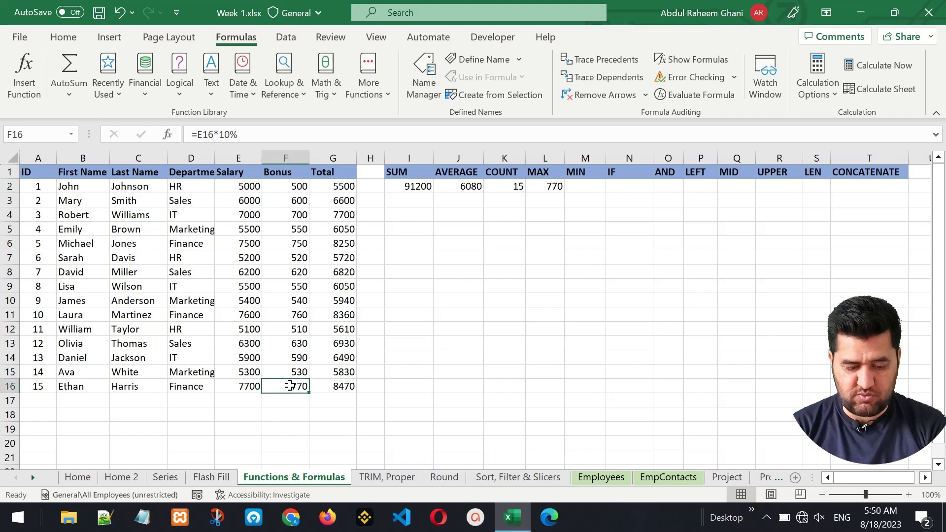
# - Enter the formula =MIN(E2:E16) in M2 under the MIN heading to find the lowest Salary
pyautogui.click(575, 186)
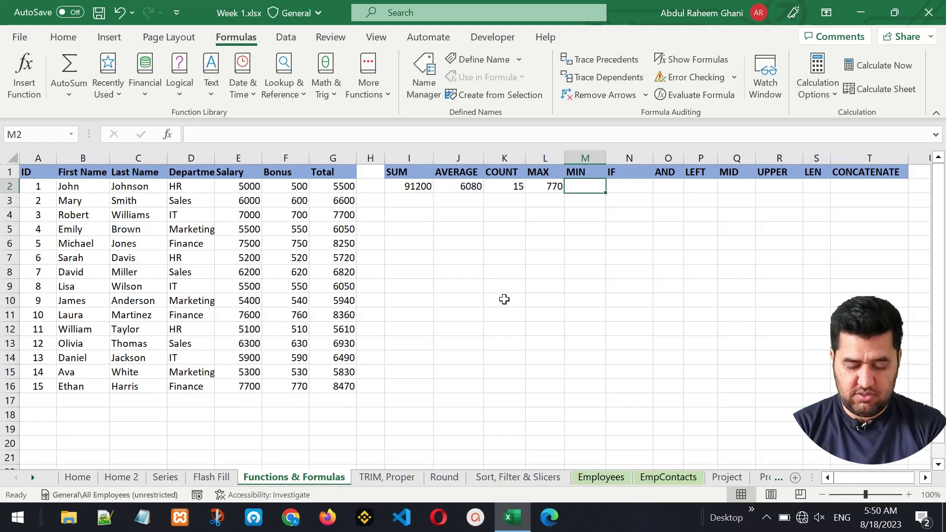
pyautogui.write('=MIN(')
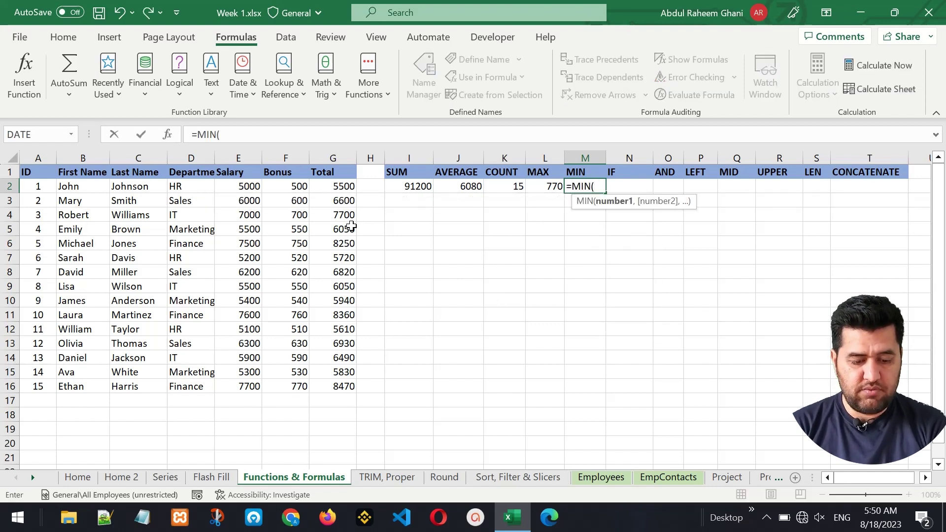
pyautogui.moveTo(247, 186); pyautogui.dragTo(252, 386)
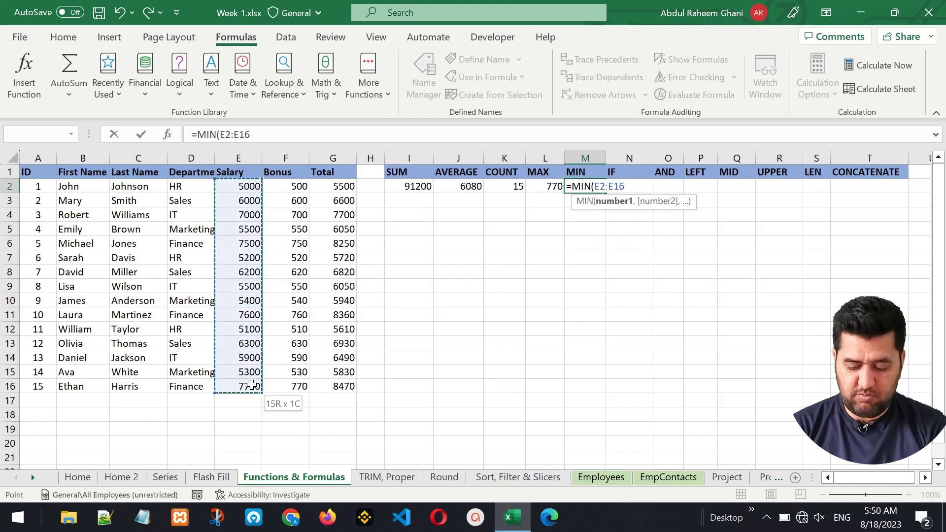
pyautogui.write(')')
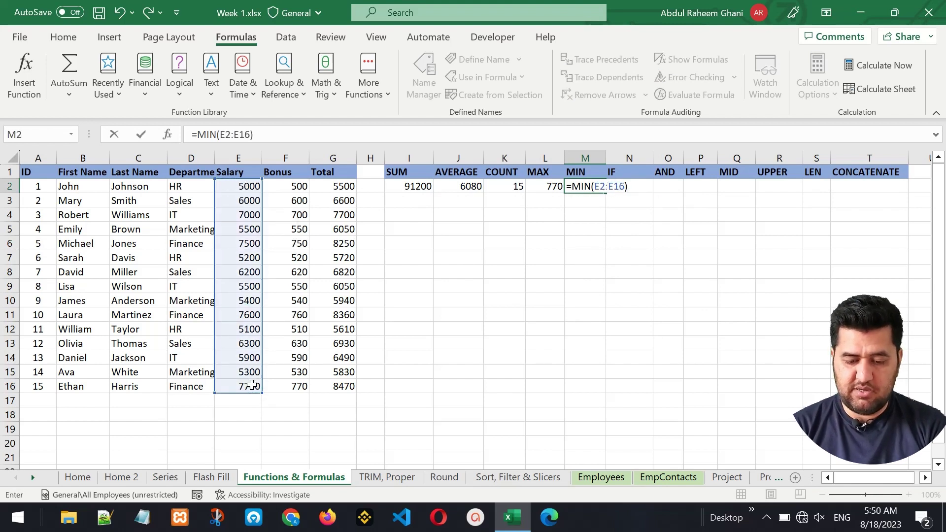
pyautogui.press('Return')
pyautogui.press('Up')
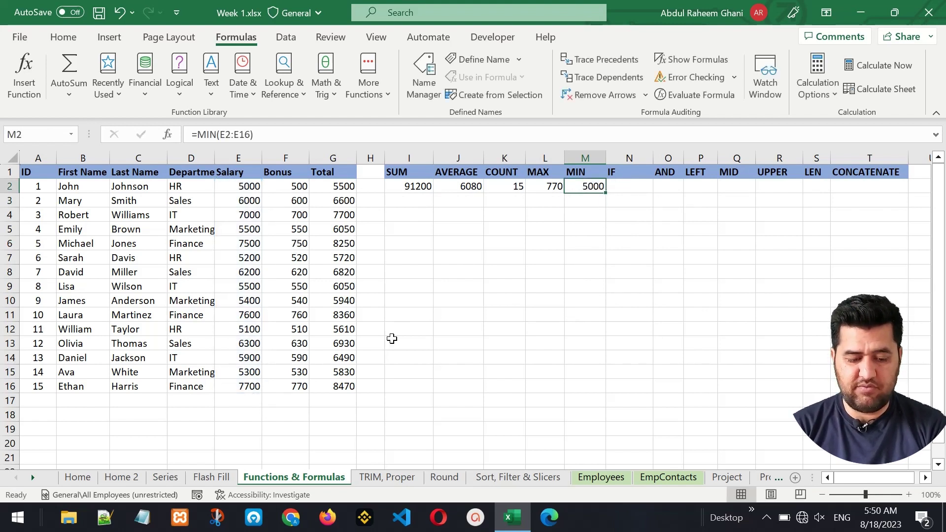
# - Widen column N, which holds the IF heading, to roughly three times its width
pyautogui.click(616, 185)
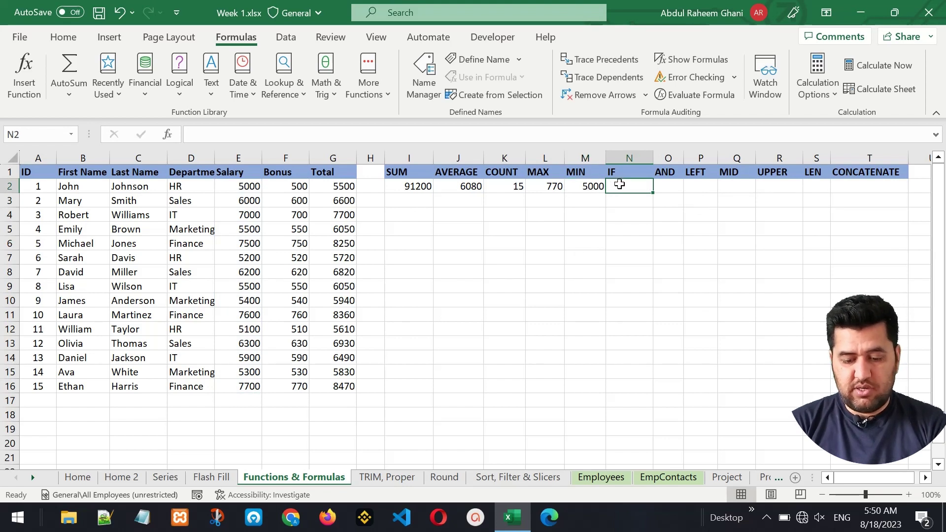
pyautogui.moveTo(654, 157); pyautogui.dragTo(755, 174)
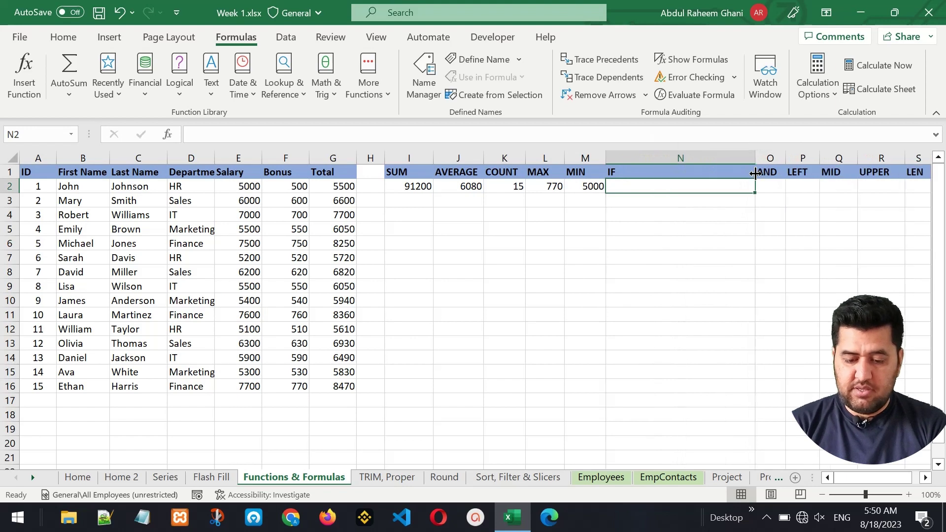
pyautogui.click(654, 169)
# - Start an IF formula in N2 whose logical test checks whether the department in D2 equals "IT"
pyautogui.click(659, 186)
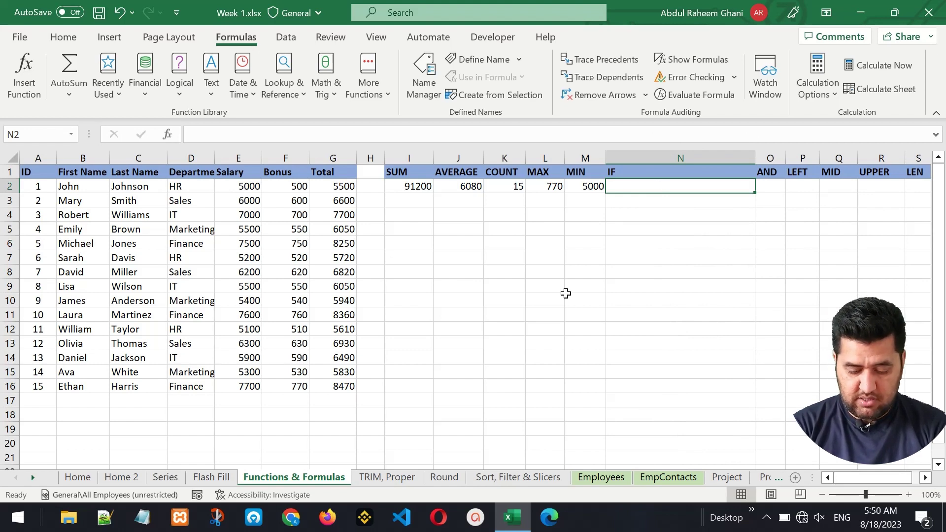
pyautogui.write('=IF(')
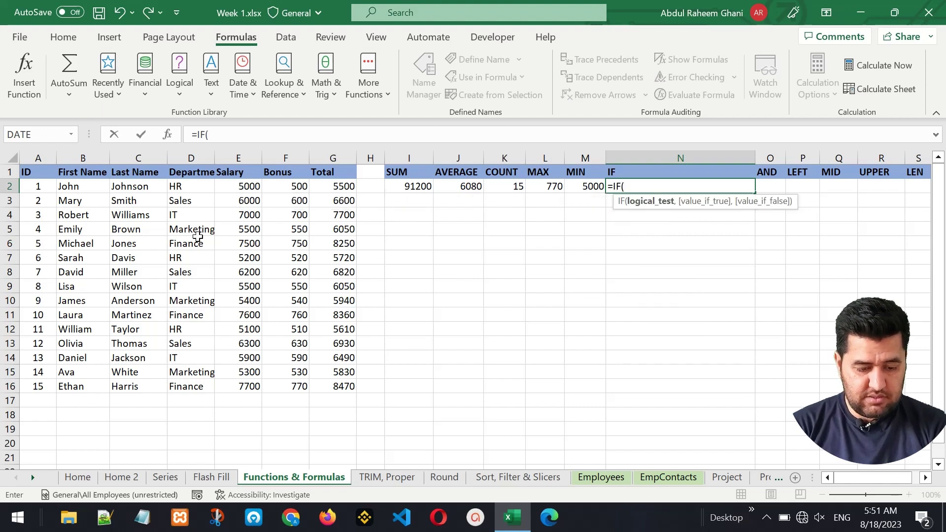
pyautogui.click(177, 187)
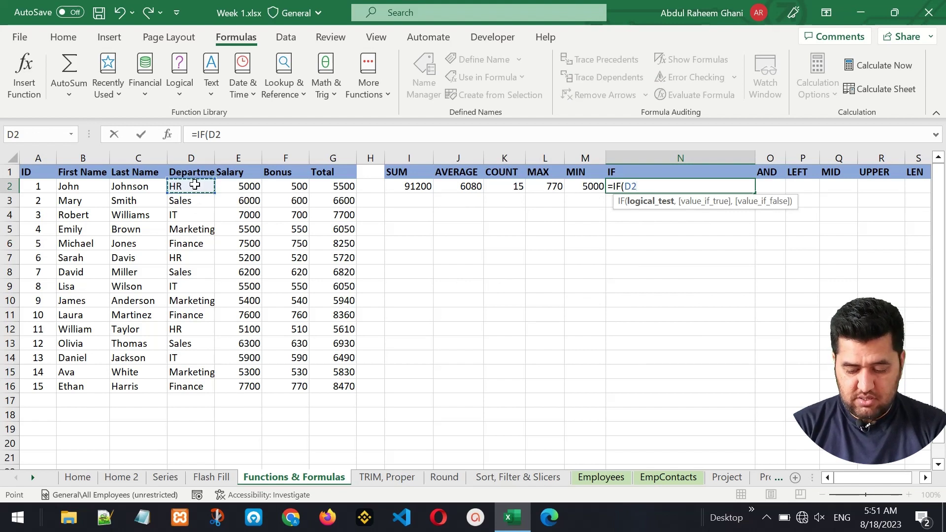
pyautogui.write('=')
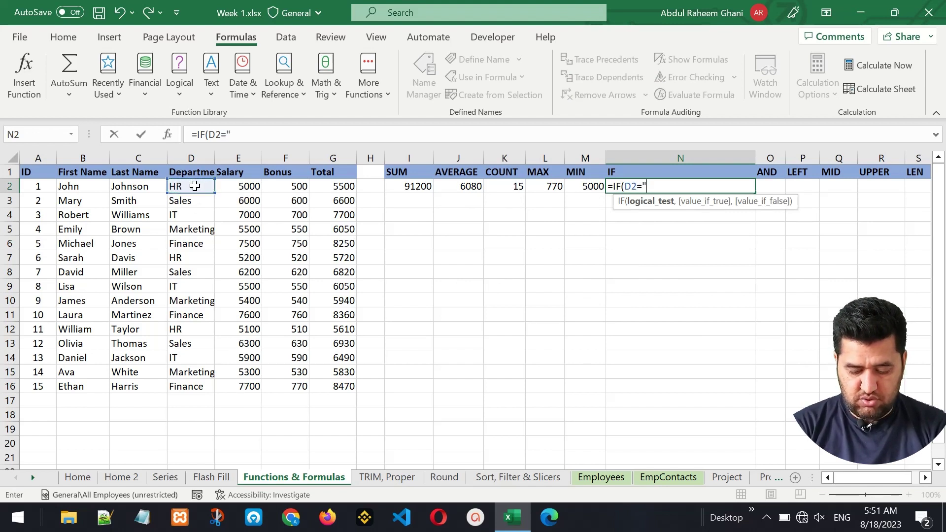
pyautogui.write('"IT')
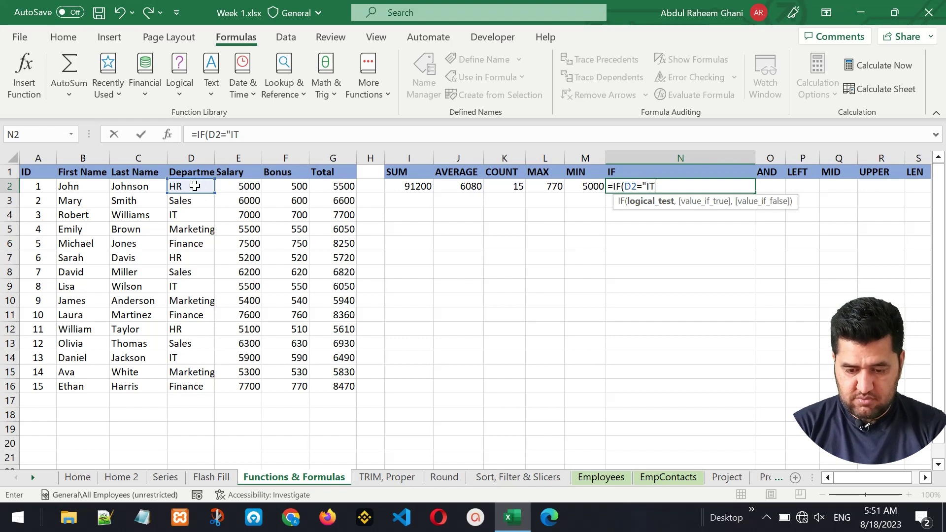
pyautogui.write('"')
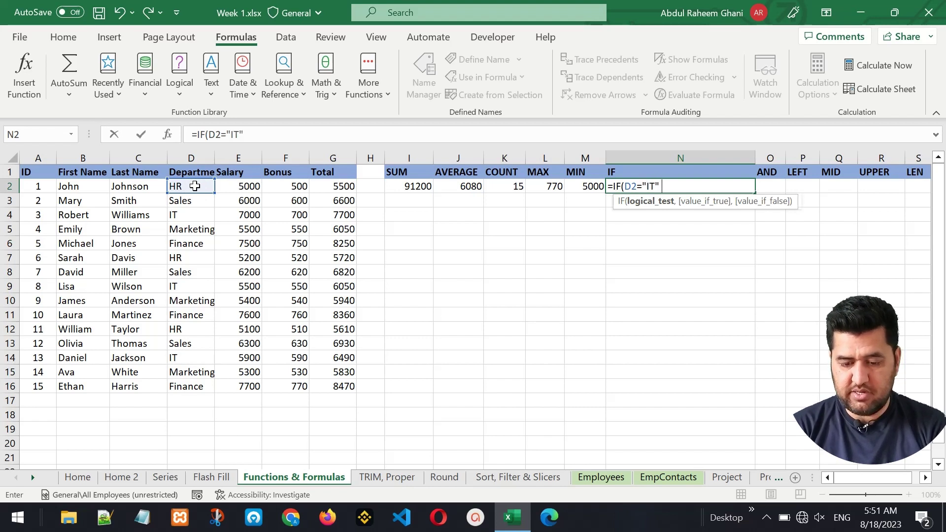
pyautogui.write(',')
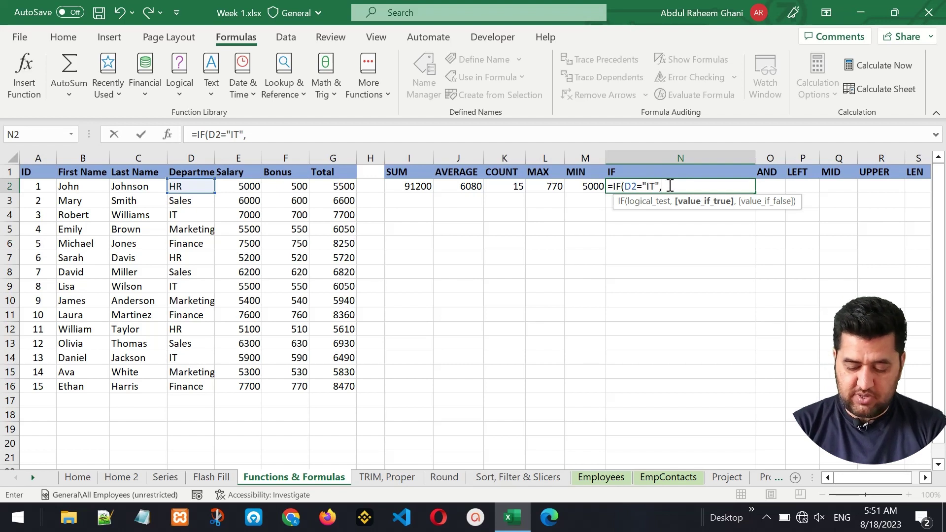
# - Complete the N2 IF formula with "You have internet bonus" as the true value and "NA" as the false value
pyautogui.write('"')
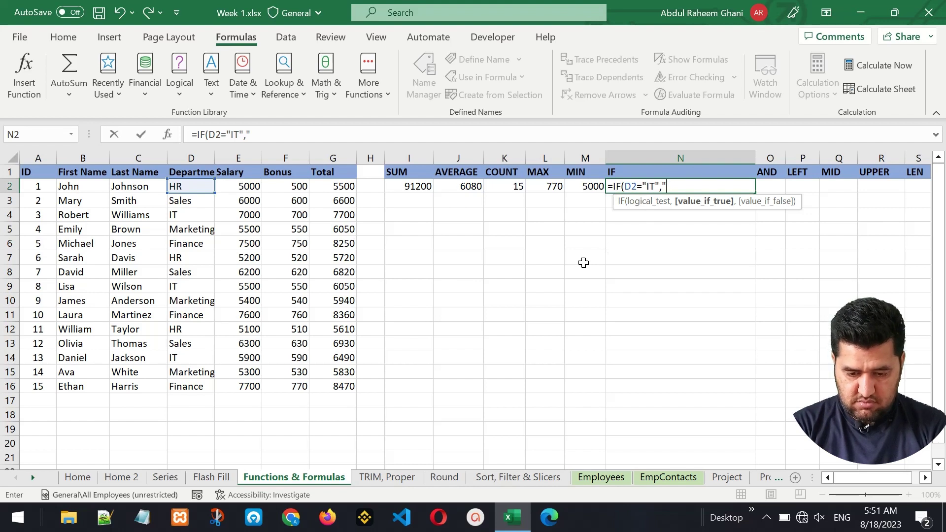
pyautogui.write('You have ')
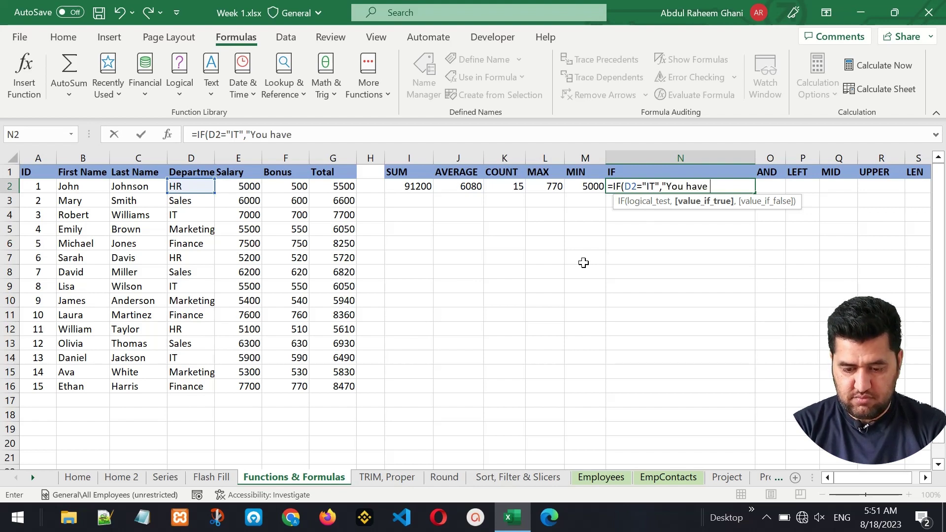
pyautogui.write('in')
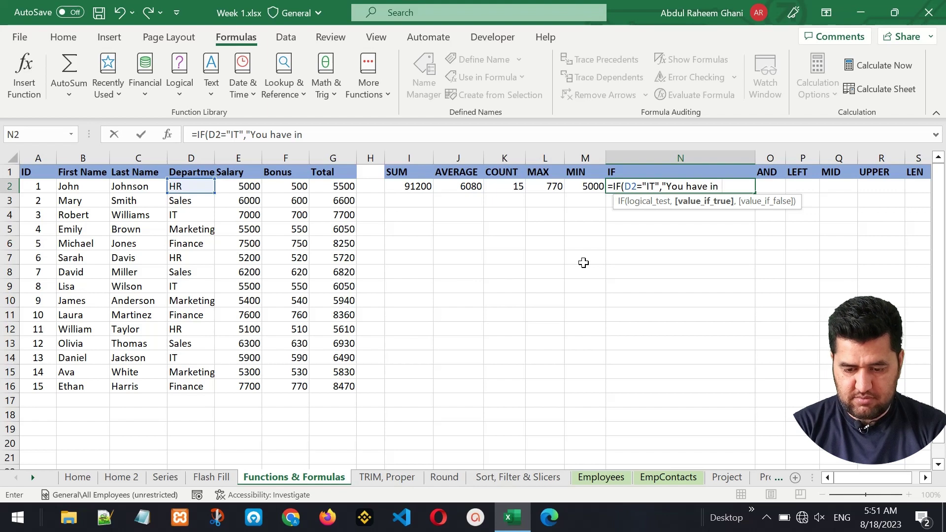
pyautogui.write('ternet bonus')
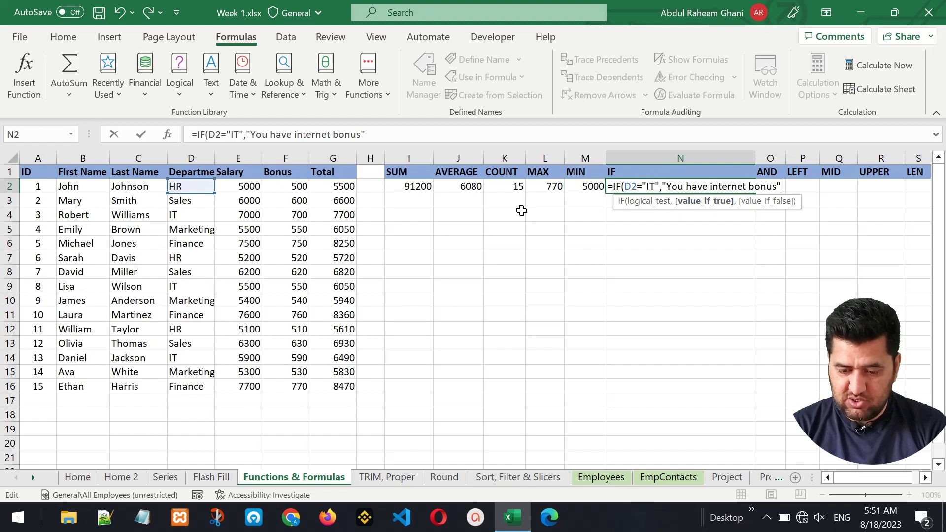
pyautogui.write(',')
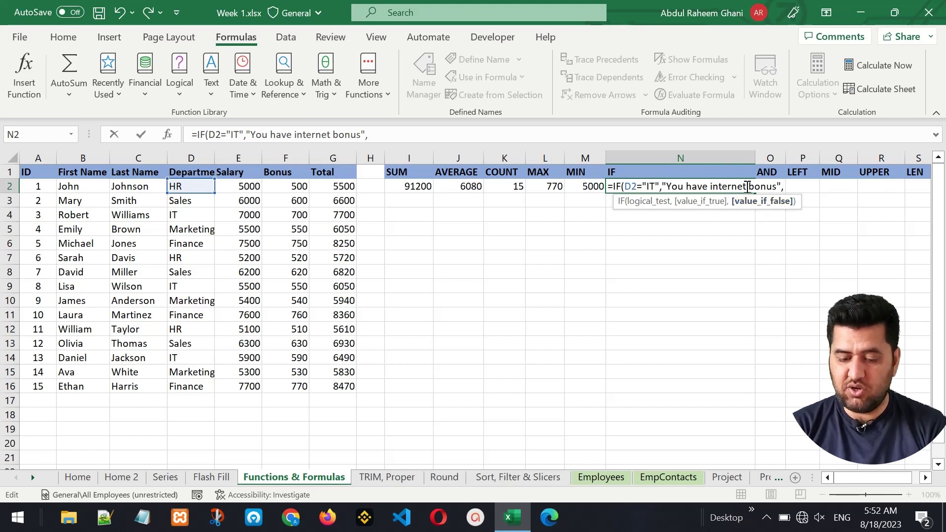
pyautogui.write('"NA')
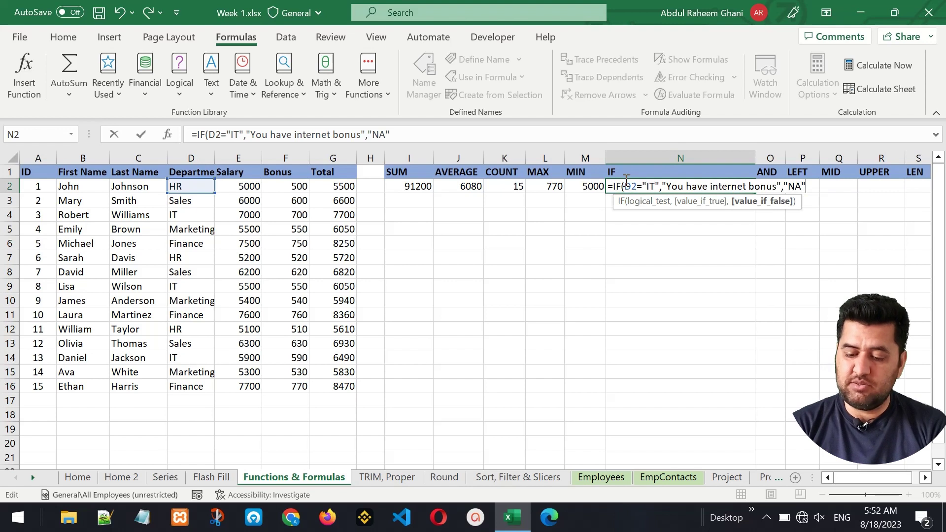
pyautogui.write('")')
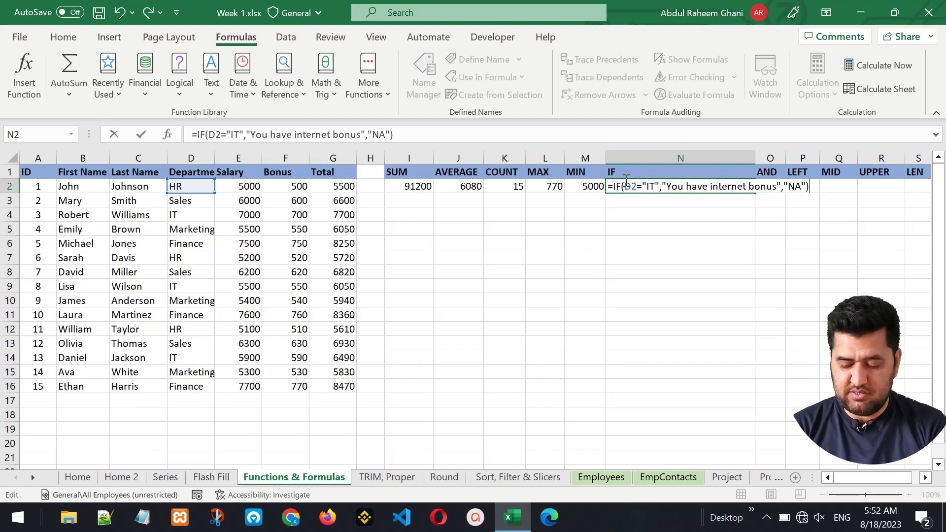
pyautogui.press('Return')
# - Check the IF formula's result in N2 against the department in D2
pyautogui.click(650, 186)
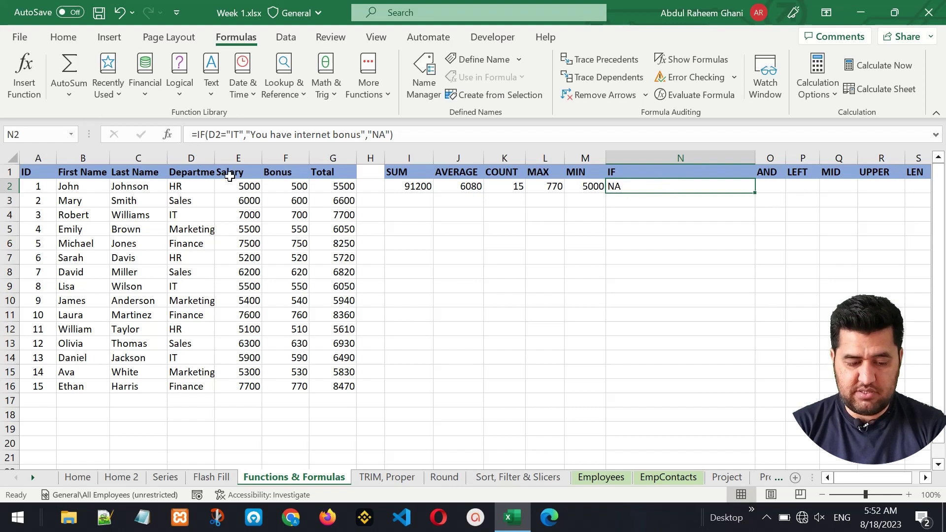
pyautogui.click(192, 188)
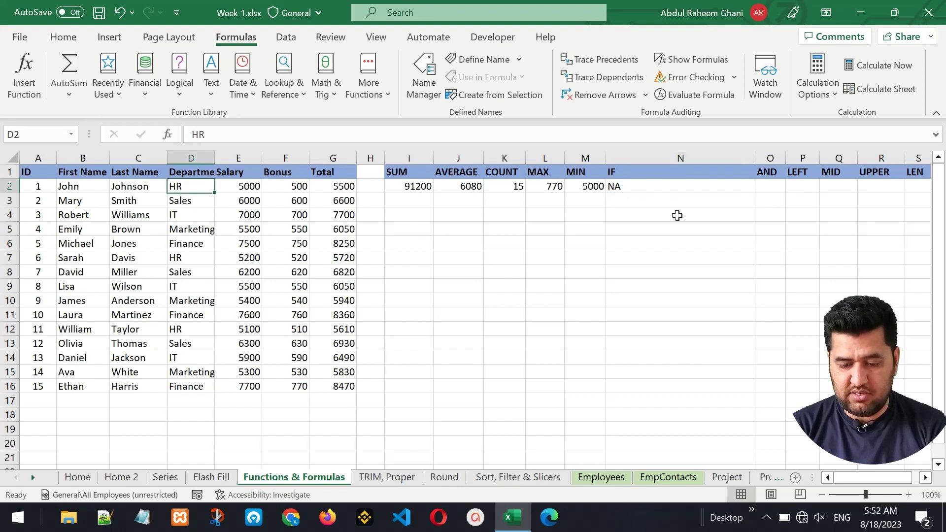
pyautogui.click(691, 186)
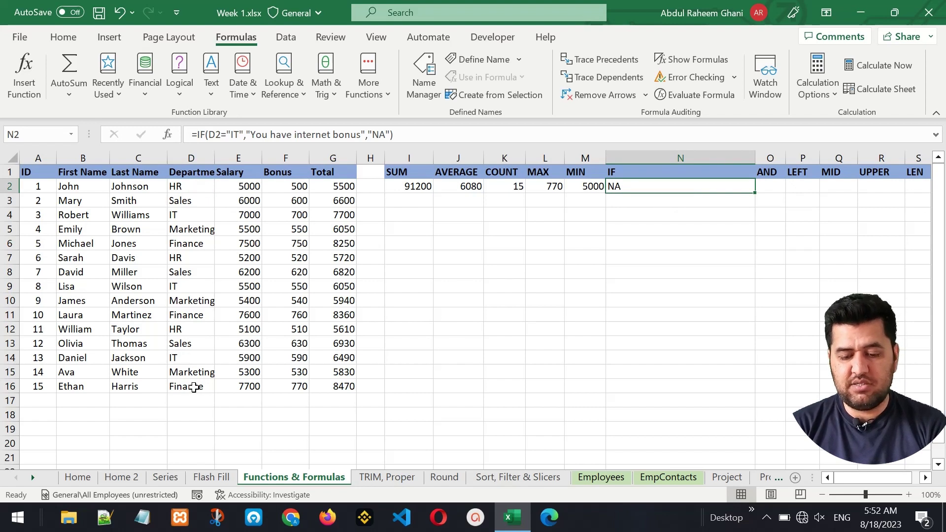
# - Fill the IF formula from N2 down to N16 so it covers every employee row
pyautogui.click(654, 196)
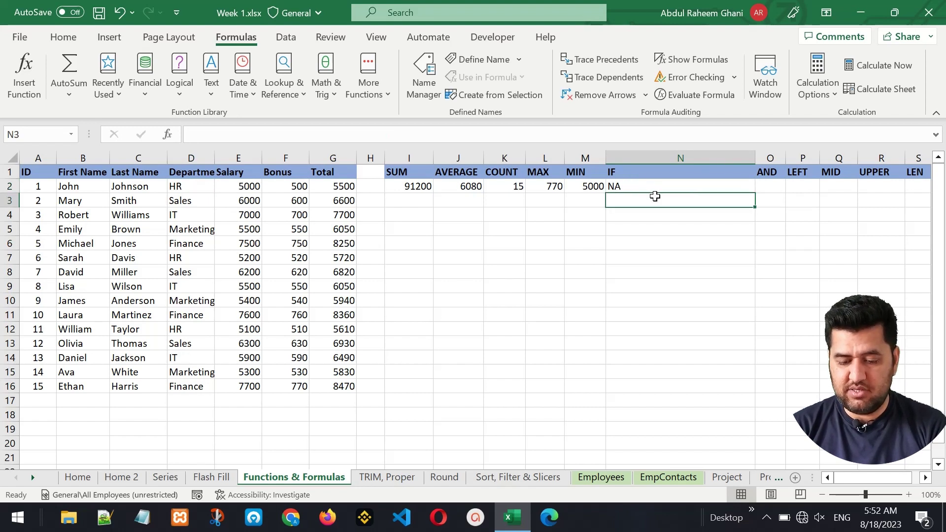
pyautogui.press('Down')
pyautogui.press('Down')
pyautogui.press('Up')
pyautogui.press('Up')
pyautogui.press('Up')
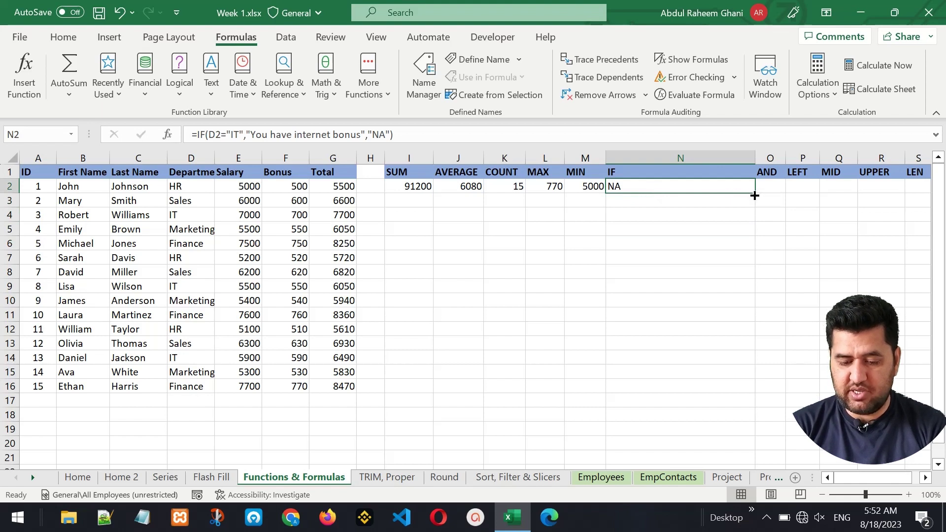
pyautogui.moveTo(754, 195); pyautogui.dragTo(750, 393)
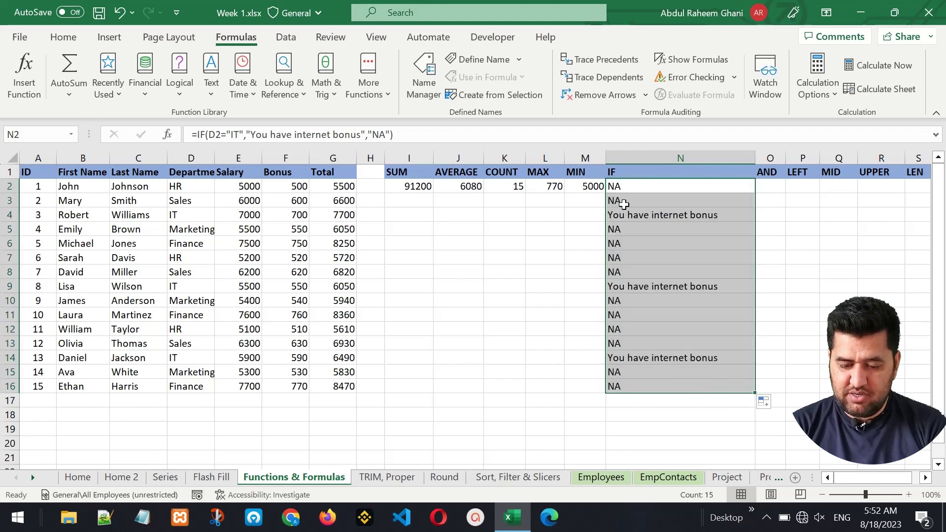
# - Inspect the copied IF formula in N4 and compare its result with that row's department
pyautogui.click(647, 218)
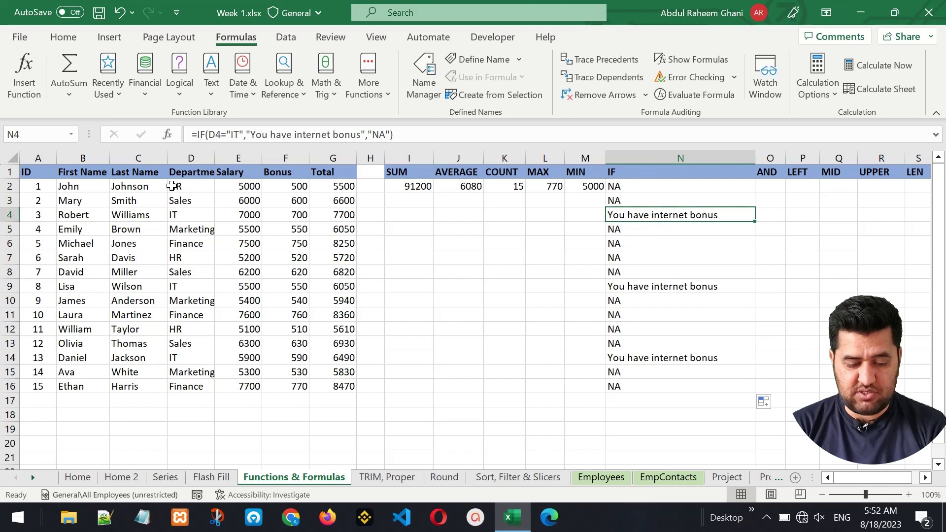
pyautogui.click(653, 231)
pyautogui.press('Up')
pyautogui.press('Up')
pyautogui.press('Up')
# - Narrow column N to fit its IF results and widen the AND column O to roughly three times its width
pyautogui.moveTo(754, 158); pyautogui.dragTo(828, 172)
pyautogui.click(742, 186)
pyautogui.press('Right')
pyautogui.press('Right')
pyautogui.press('Right')
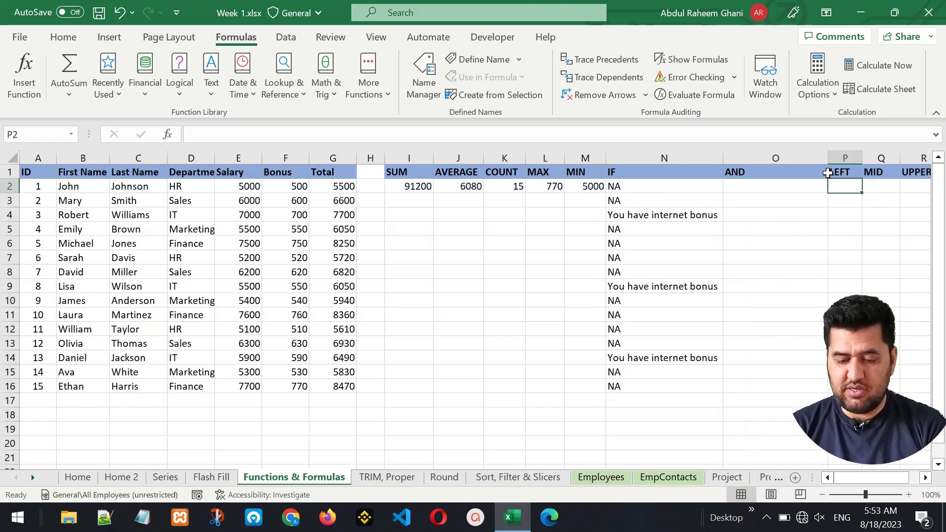
pyautogui.press('Left')
pyautogui.press('Left')
pyautogui.press('Left')
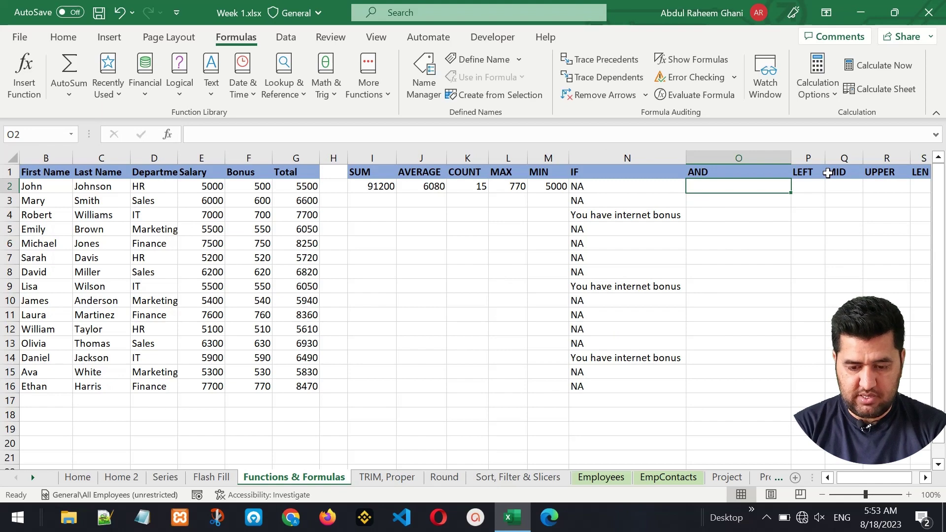
pyautogui.write('AND')
pyautogui.press('BackSpace')
pyautogui.press('BackSpace')
pyautogui.press('BackSpace')
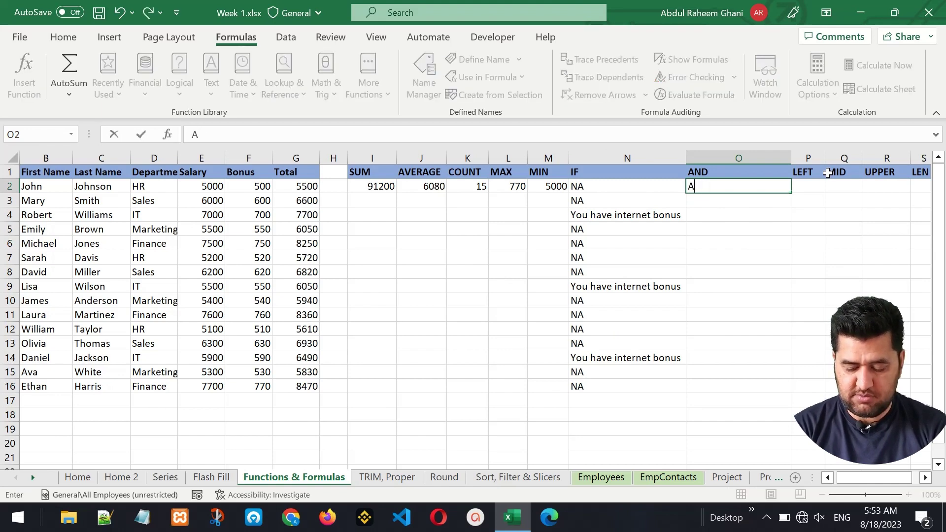
# - Start an AND formula in O2 with D2="HR" as its first condition
pyautogui.write('=')
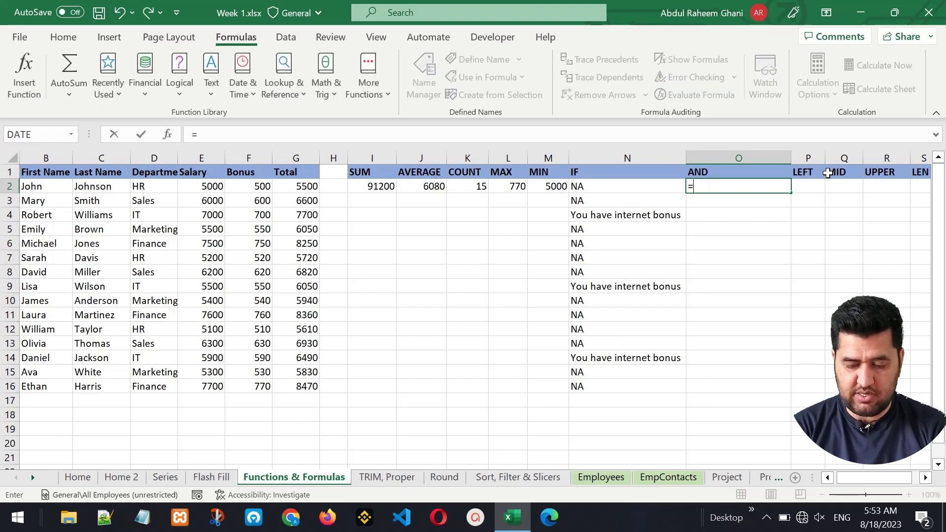
pyautogui.write('AND')
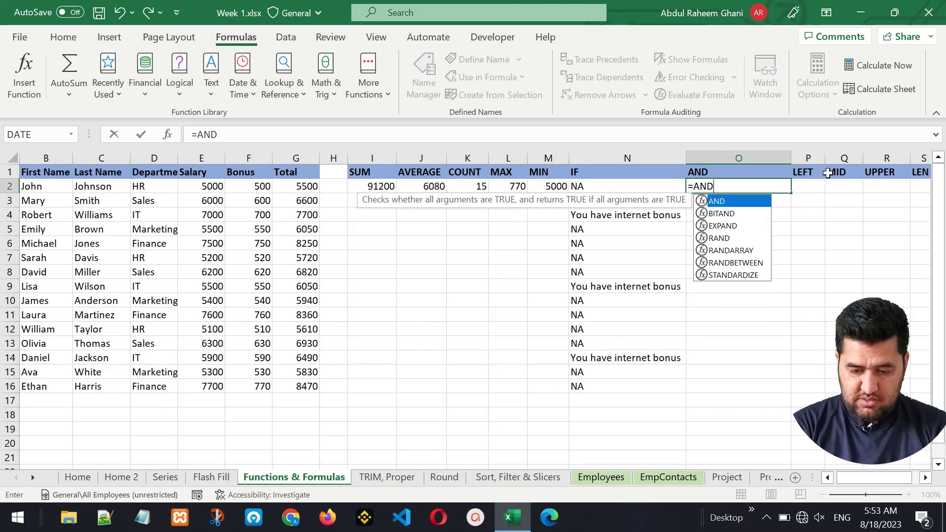
pyautogui.write('(')
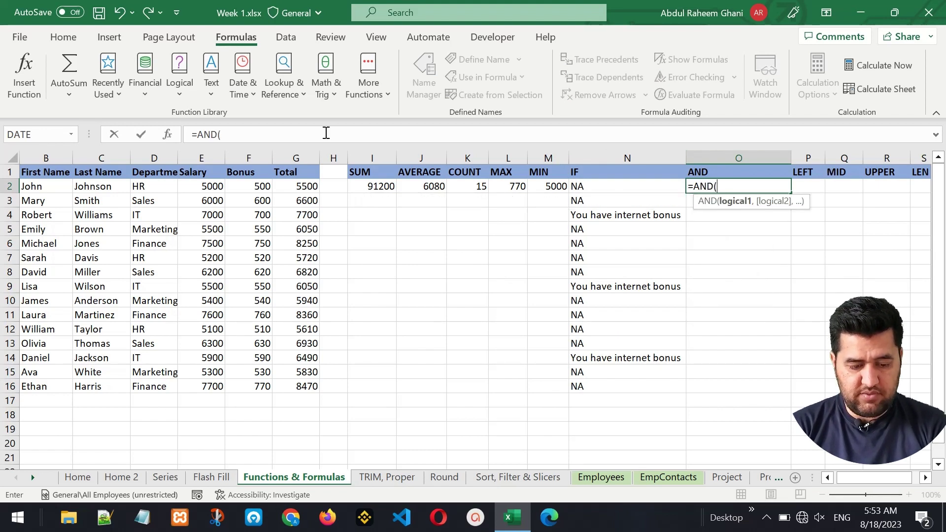
pyautogui.click(154, 189)
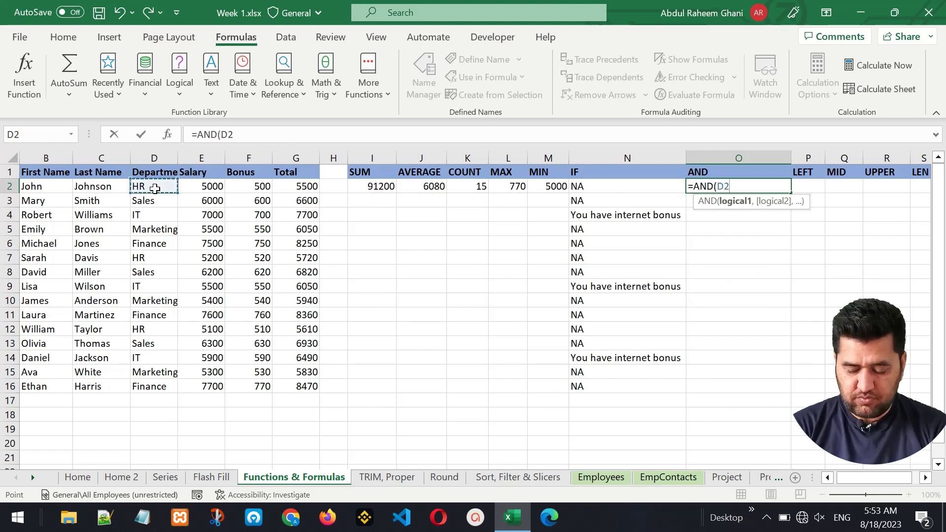
pyautogui.write('=')
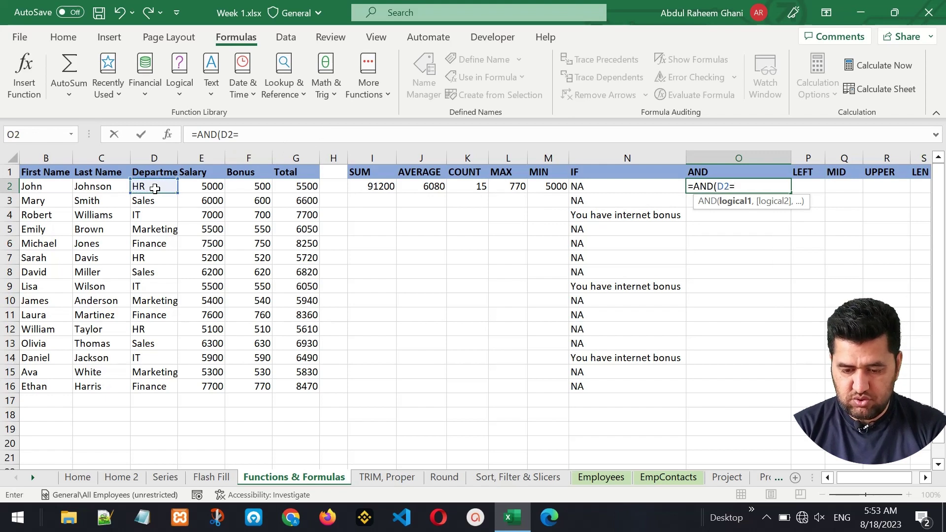
pyautogui.write('"HR')
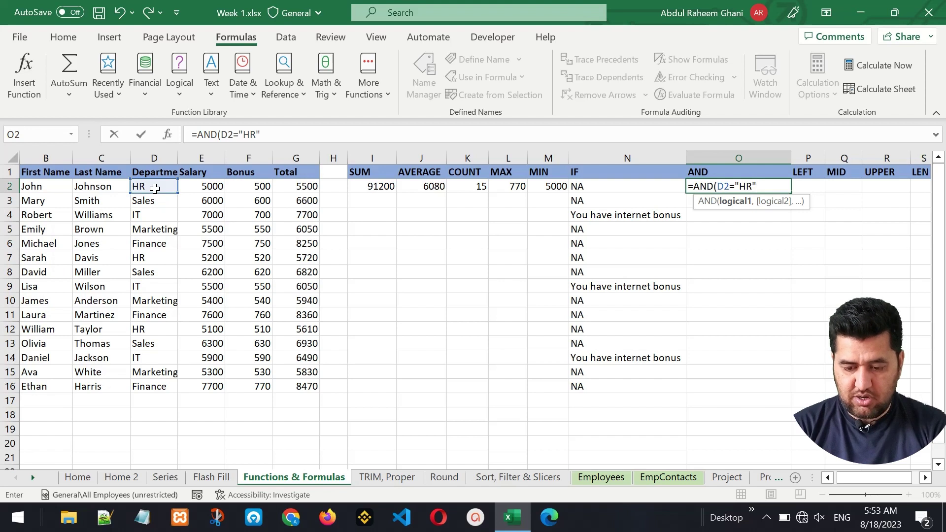
pyautogui.write('",')
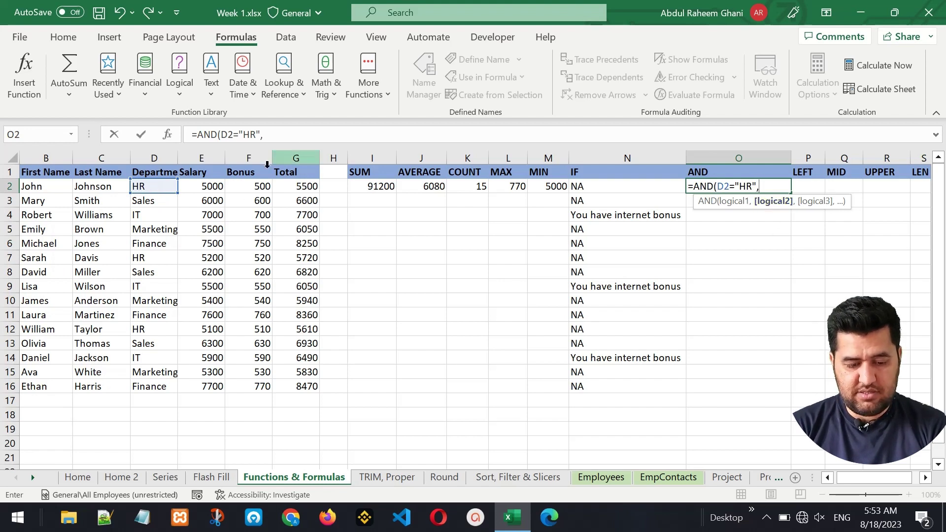
# - Add E2<6000 as the second condition and enter the completed AND formula in O2
pyautogui.click(215, 186)
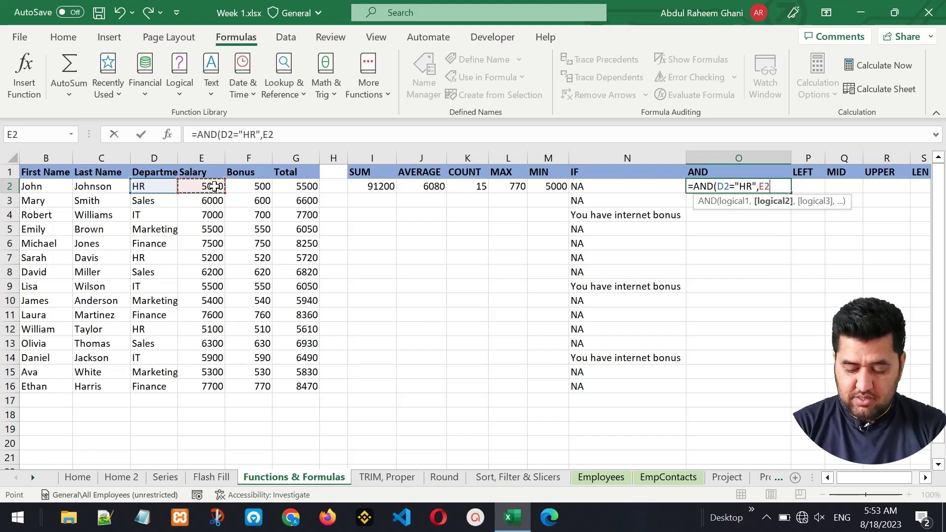
pyautogui.write('<')
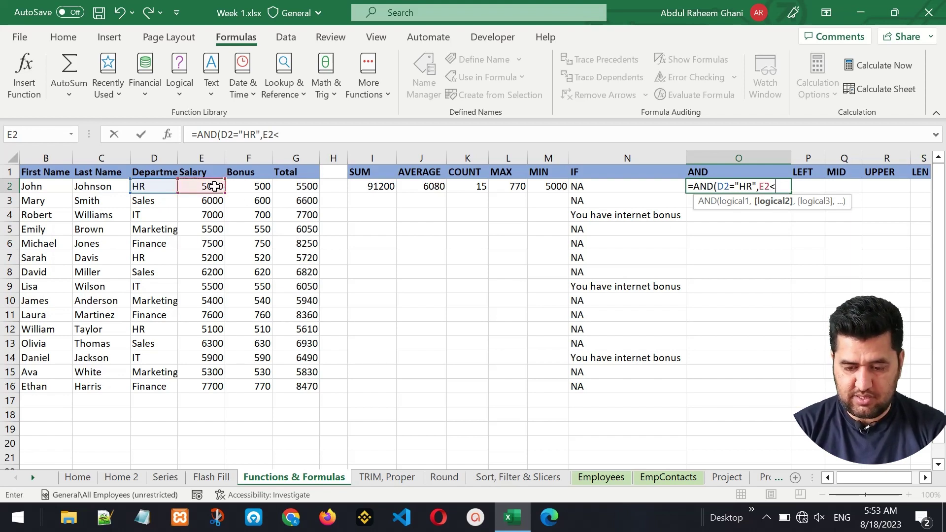
pyautogui.write('6000')
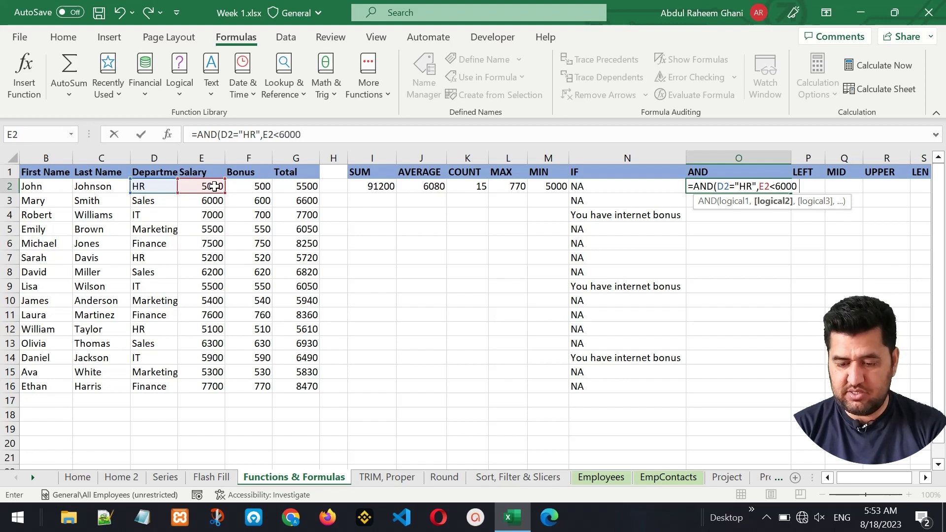
pyautogui.write(',')
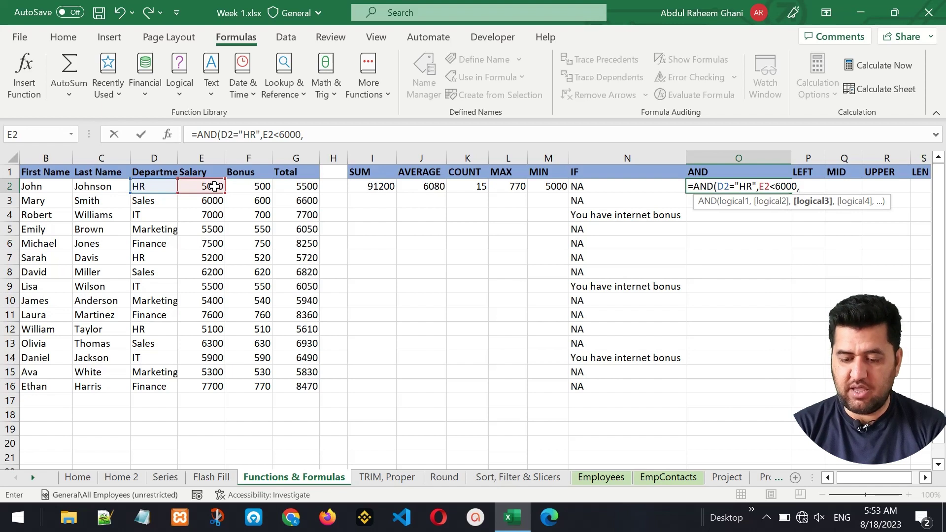
pyautogui.press('BackSpace')
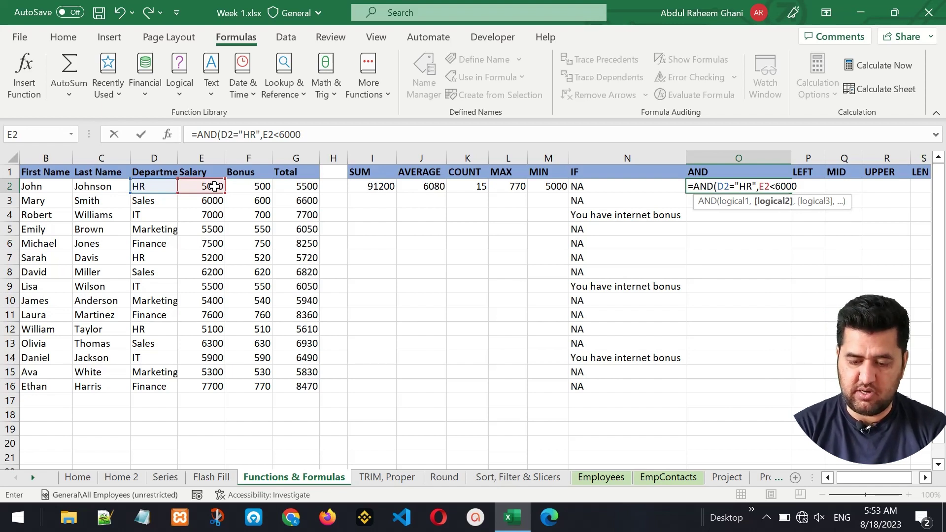
pyautogui.write(')')
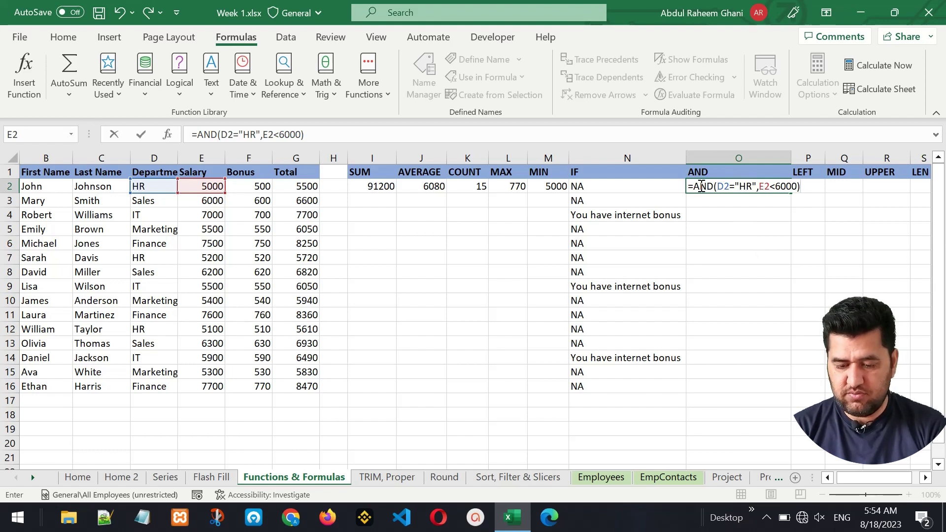
pyautogui.press('Return')
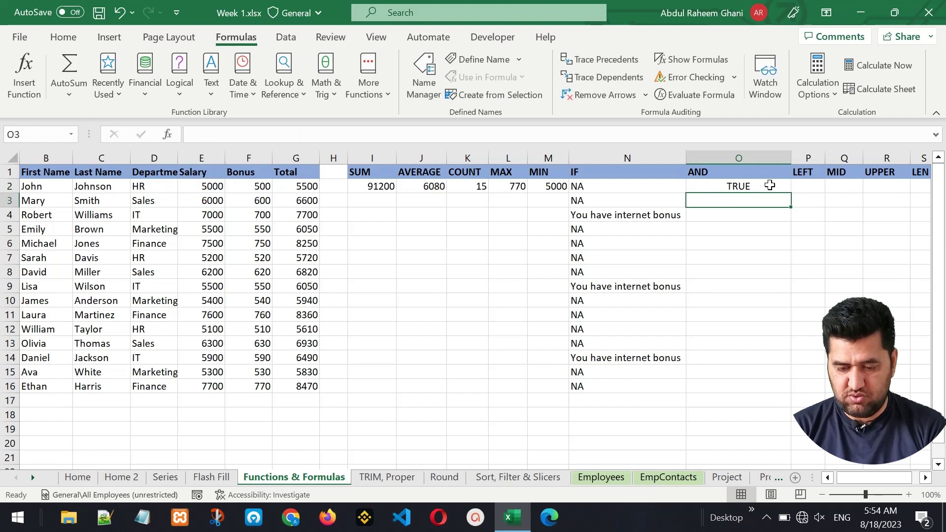
# - Change the salary limit in O2's AND formula to 4000 so the second condition reads E2<4000
pyautogui.click(769, 185)
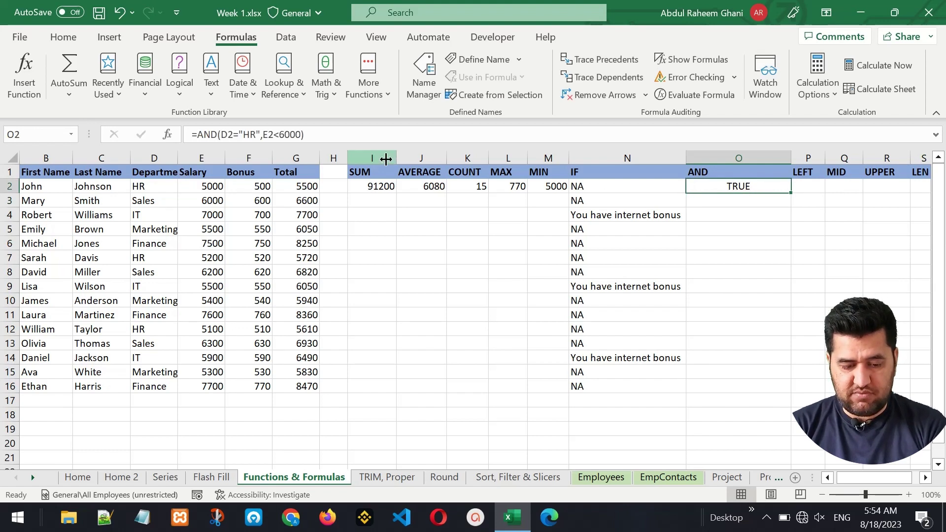
pyautogui.click(281, 134)
pyautogui.moveTo(280, 134); pyautogui.dragTo(287, 134)
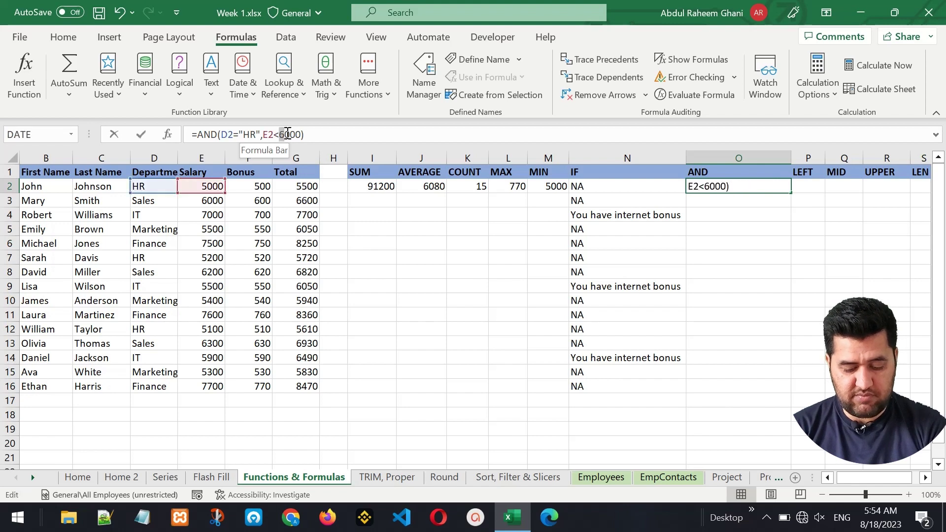
pyautogui.write('4')
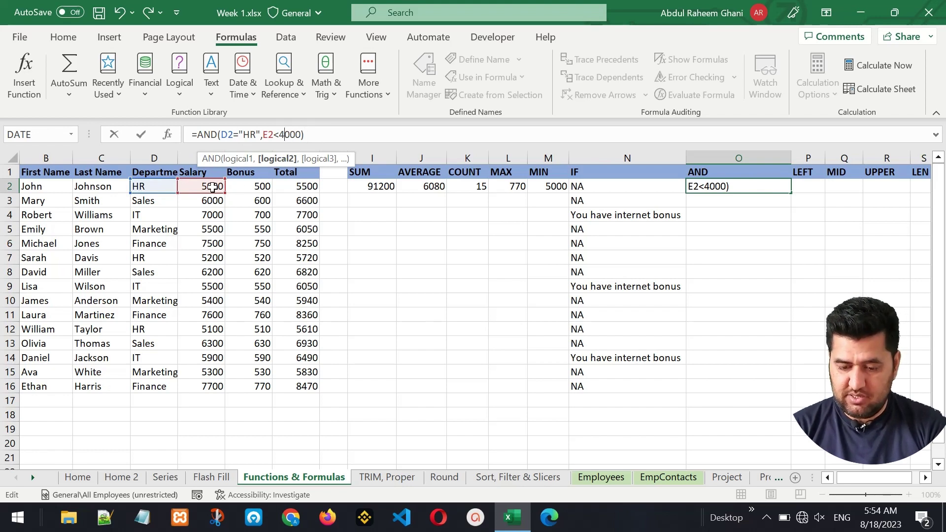
pyautogui.press('Return')
pyautogui.press('Up')
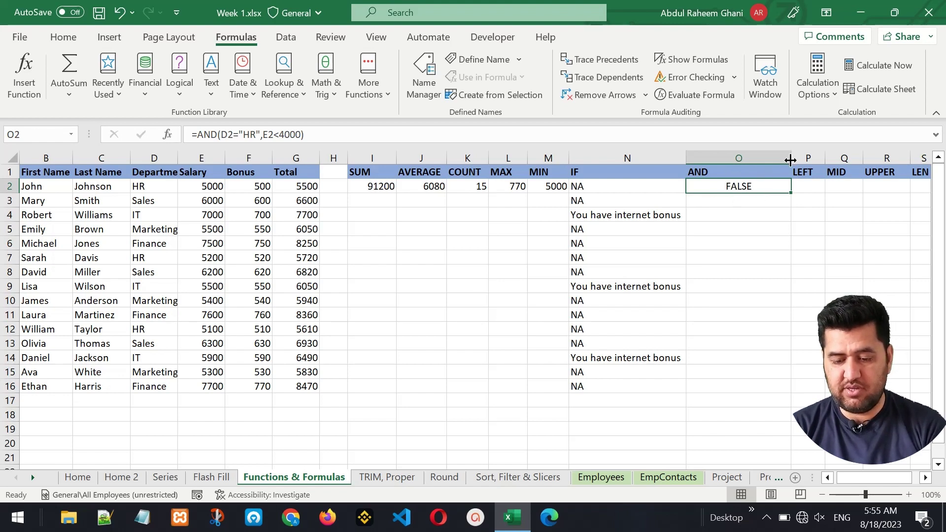
# - Widen the AND column O to roughly one and two-thirds of its width and keep O2 selected
pyautogui.moveTo(790, 160); pyautogui.dragTo(861, 168)
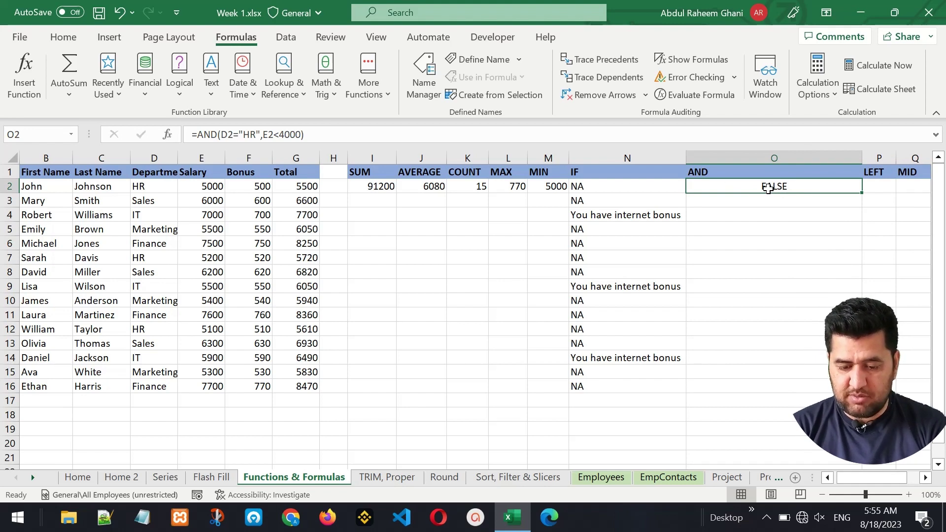
pyautogui.moveTo(641, 157); pyautogui.dragTo(718, 165)
pyautogui.click(739, 190)
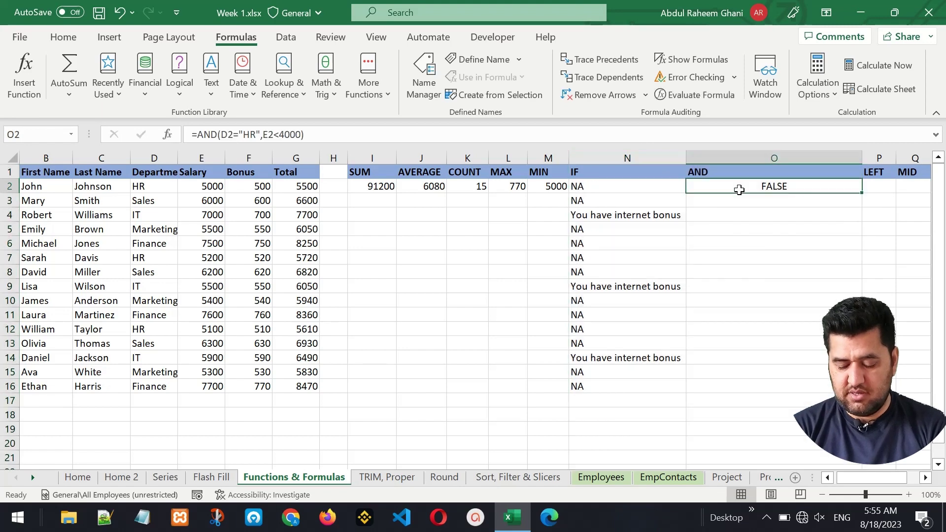
# - Replace O2's formula with an IF whose logical test is a nested AND starting with D2="IT"
pyautogui.write('=')
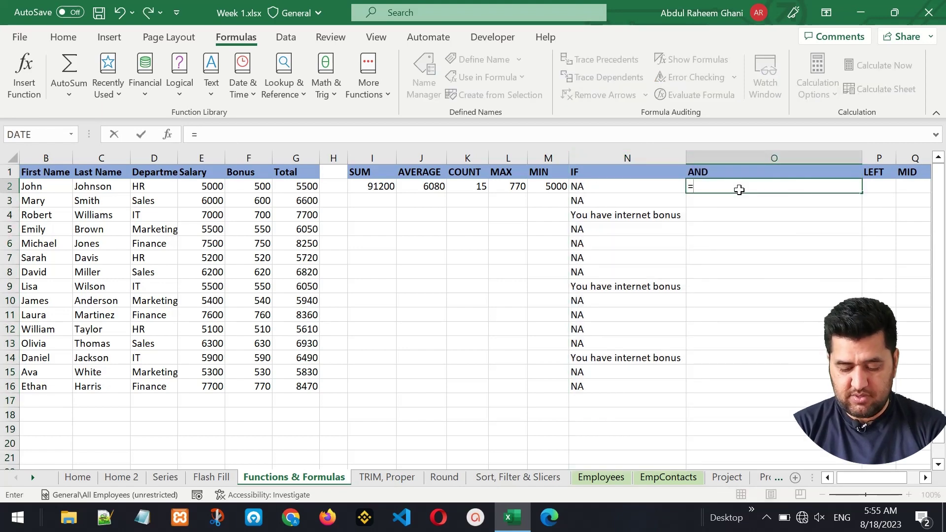
pyautogui.write('IF')
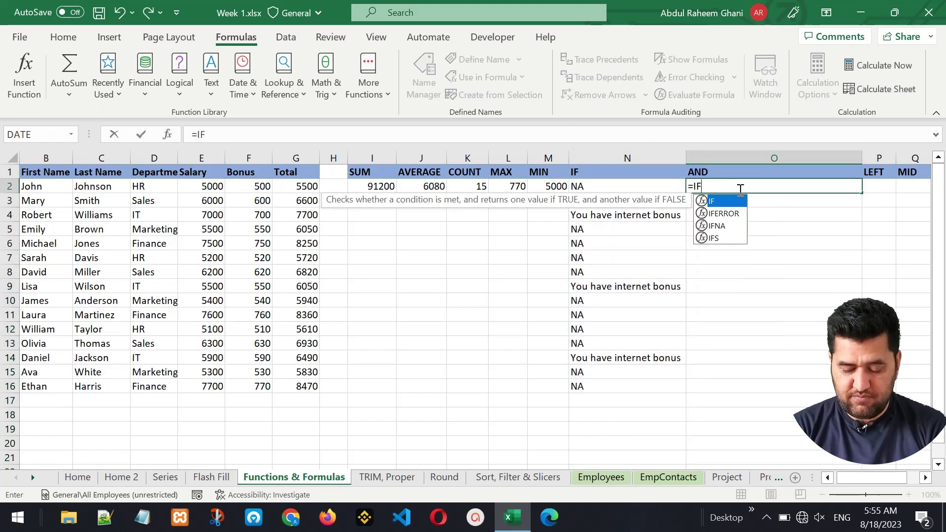
pyautogui.write('(')
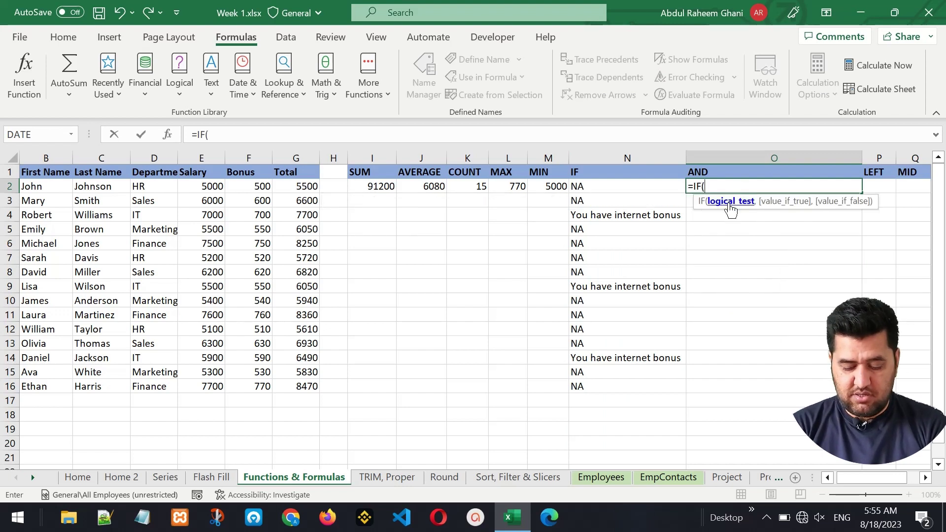
pyautogui.write('A')
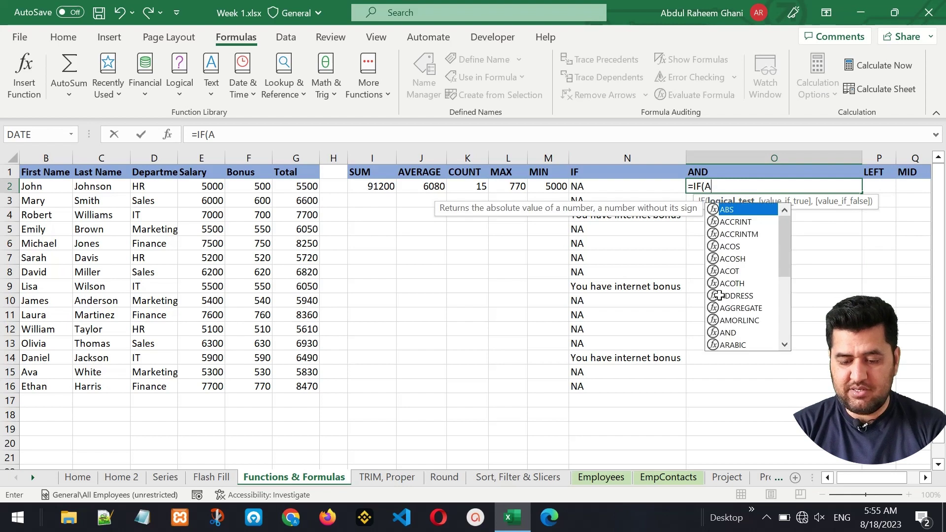
pyautogui.write('ND(')
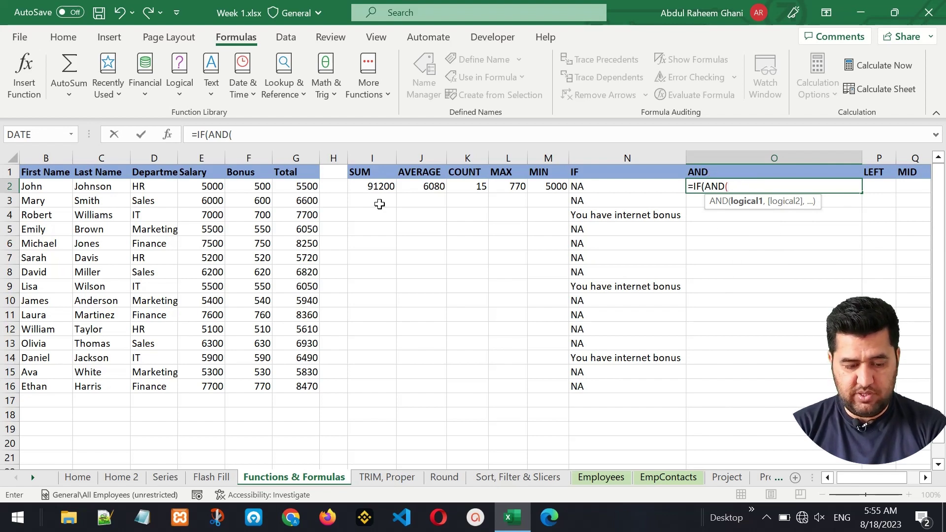
pyautogui.click(154, 185)
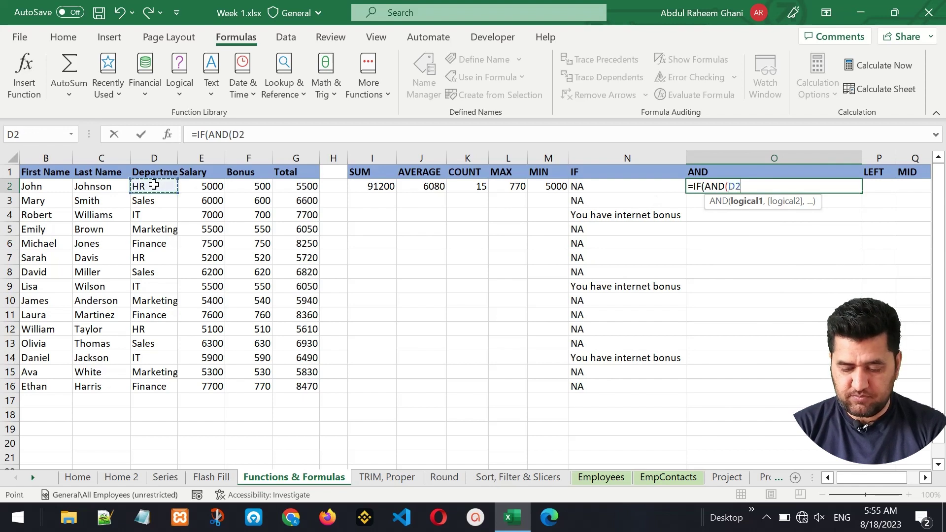
pyautogui.write('=')
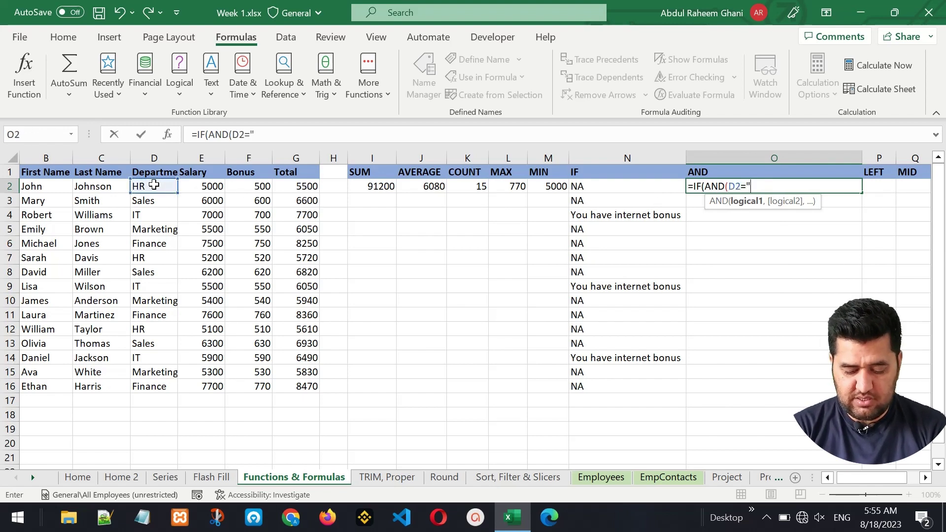
pyautogui.write('"IT"')
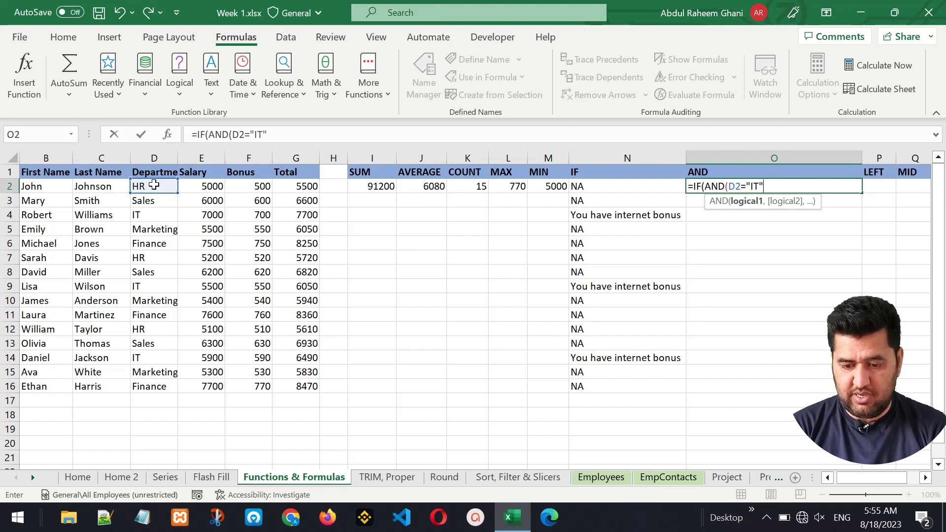
# - Add E2<6000 as the second condition and close the nested AND within O2's IF formula
pyautogui.write(',')
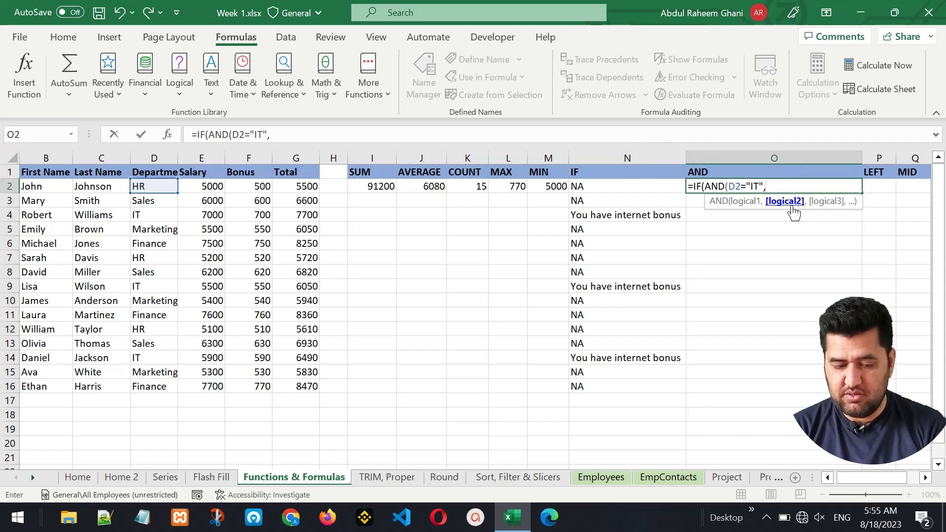
pyautogui.click(202, 187)
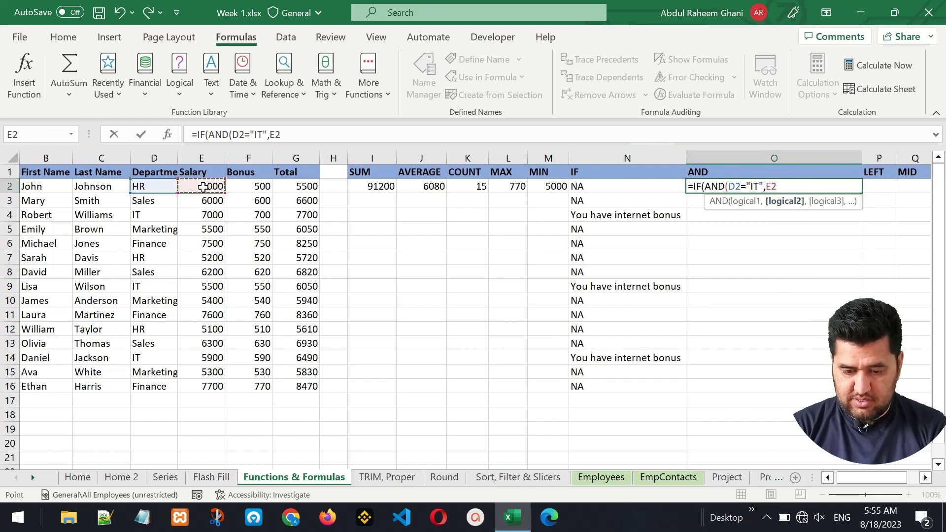
pyautogui.write('<6000')
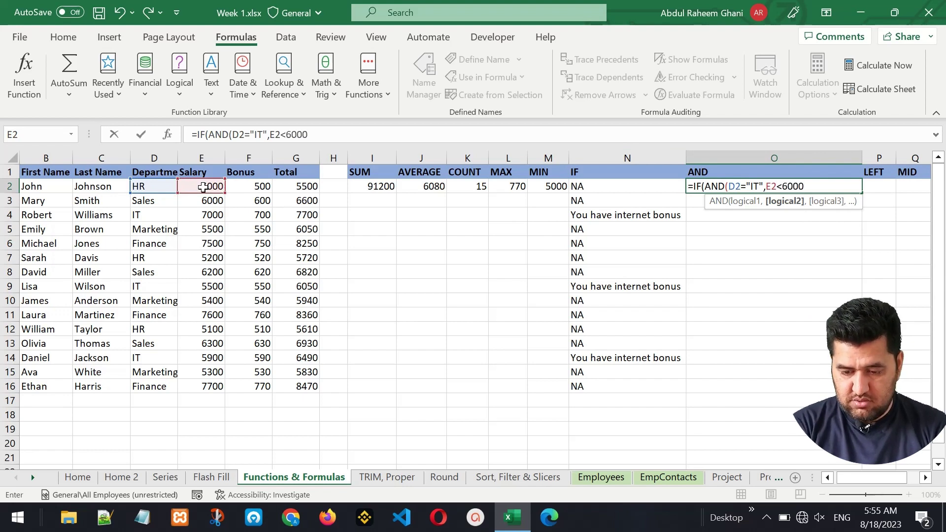
pyautogui.write(')')
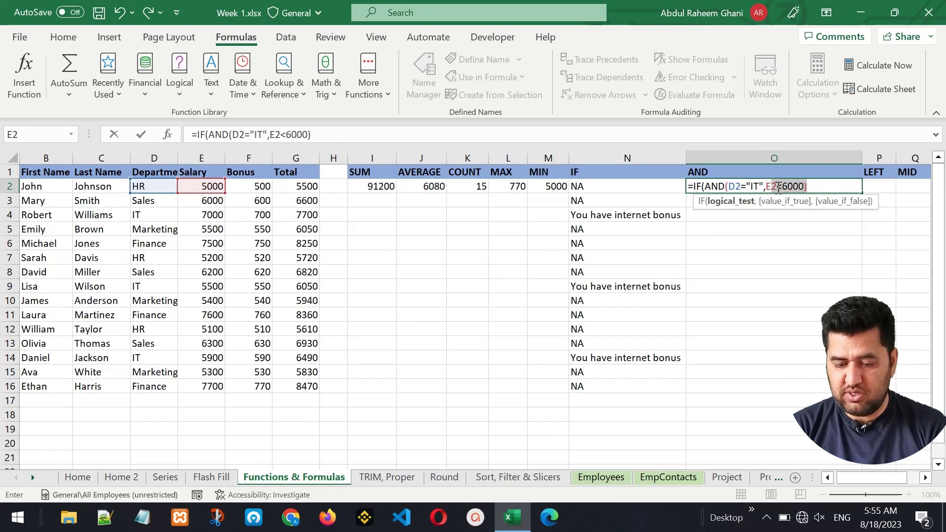
pyautogui.click(710, 186)
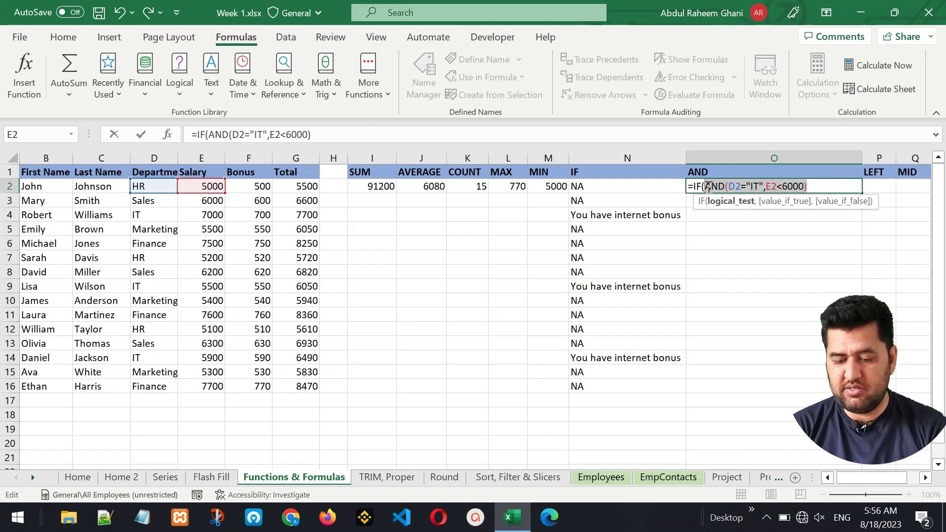
pyautogui.doubleClick(709, 186)
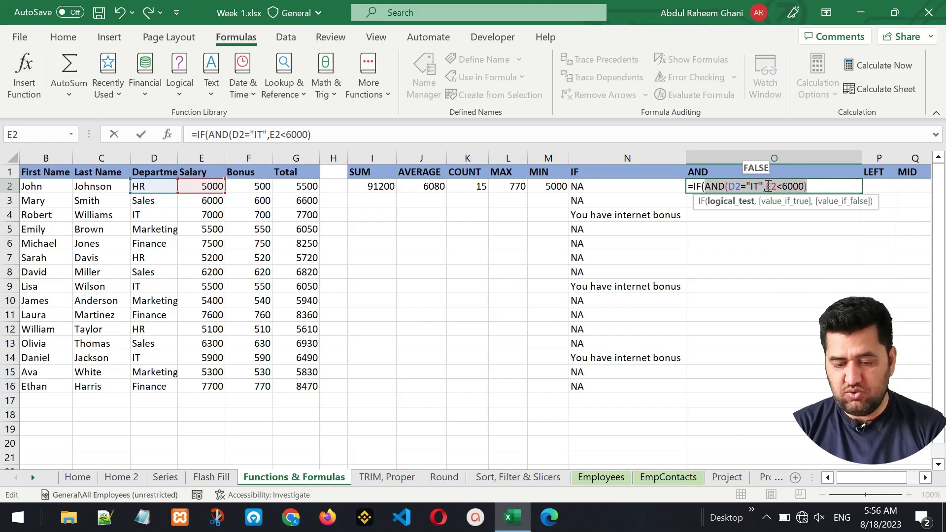
pyautogui.click(817, 187)
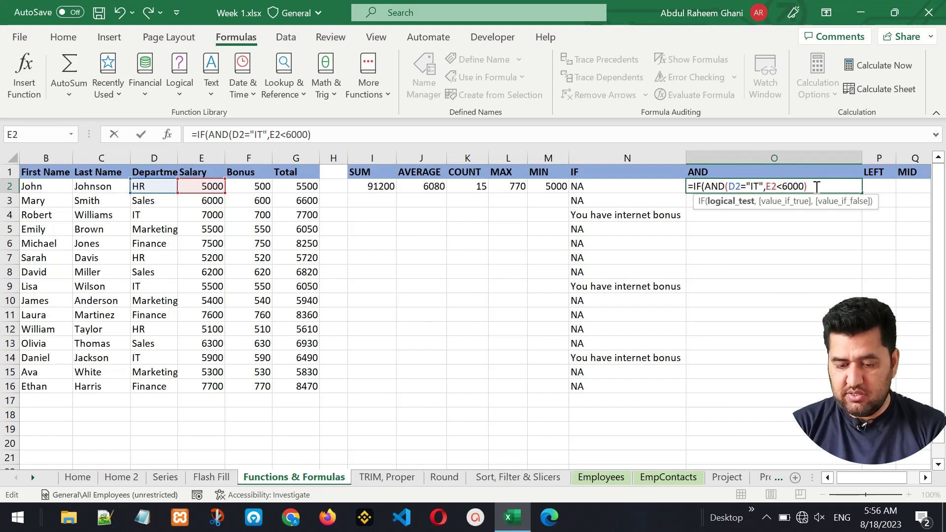
# - Complete O2's IF formula with 1000 as the true value and "NA" as the false value, and fill it down to O16
pyautogui.write(',')
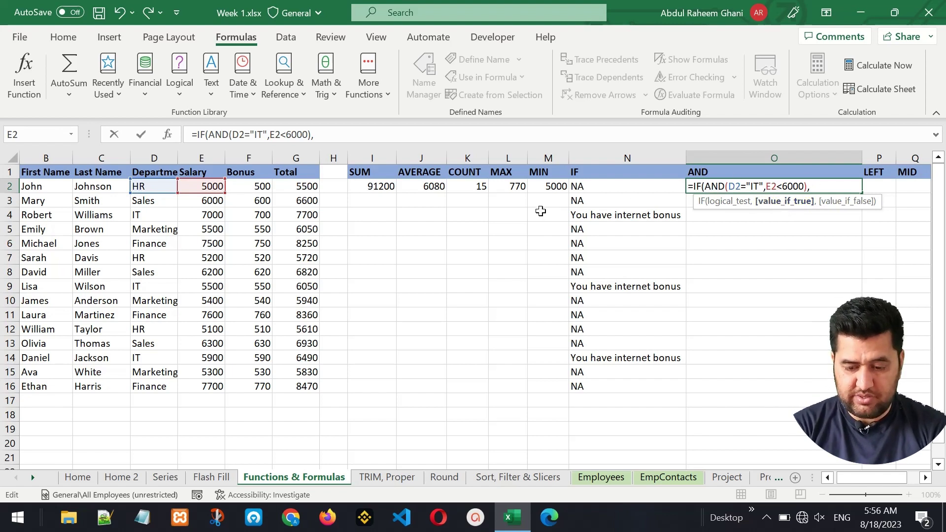
pyautogui.write('1000')
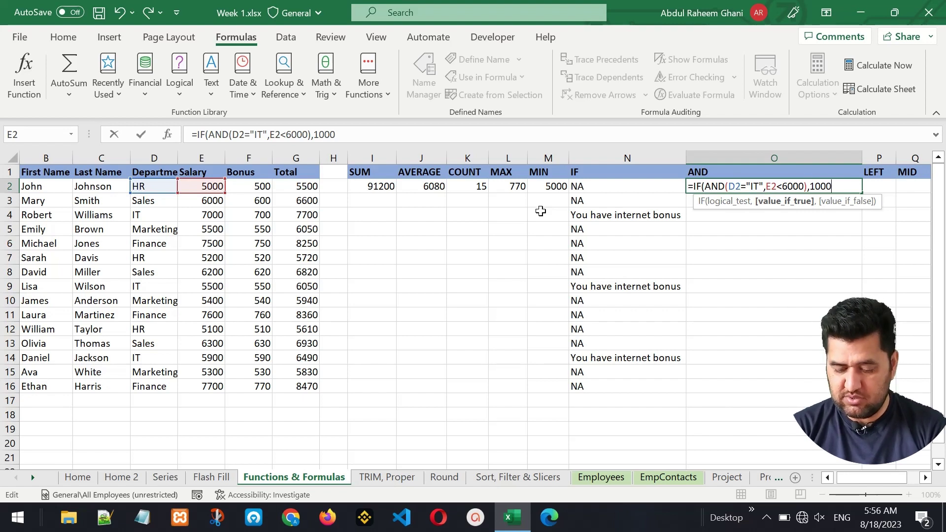
pyautogui.write(',')
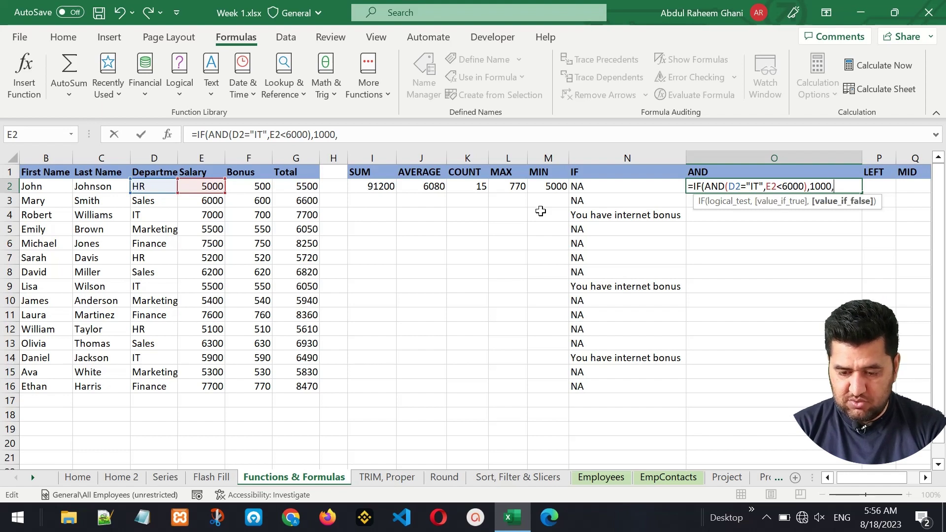
pyautogui.write('"NA')
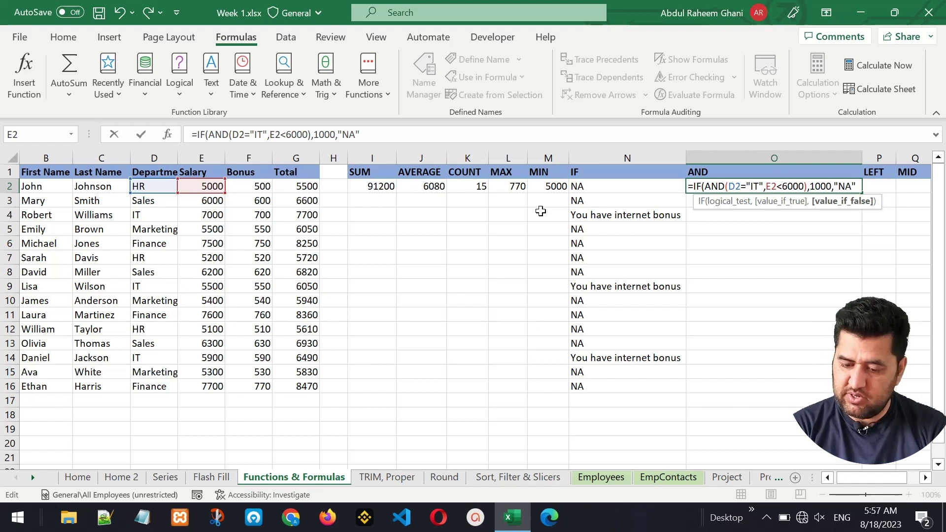
pyautogui.write(')')
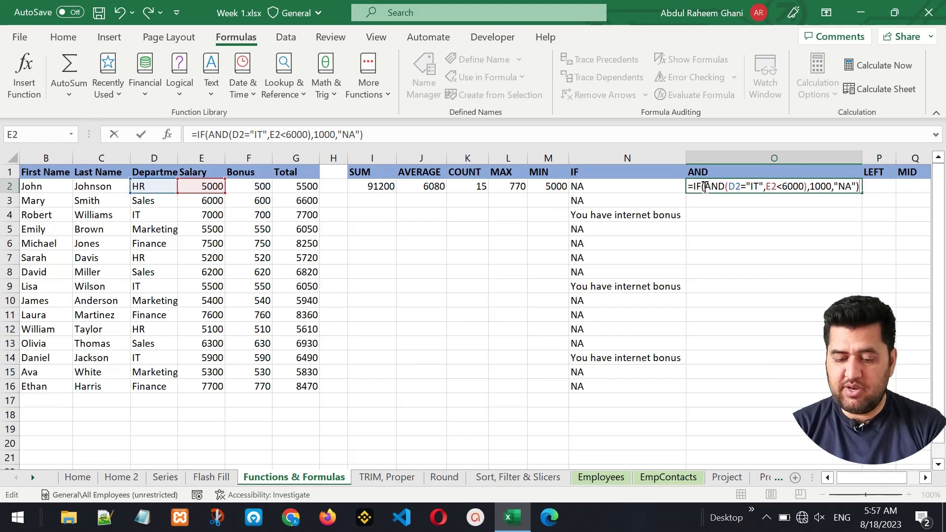
pyautogui.moveTo(706, 187); pyautogui.dragTo(808, 194)
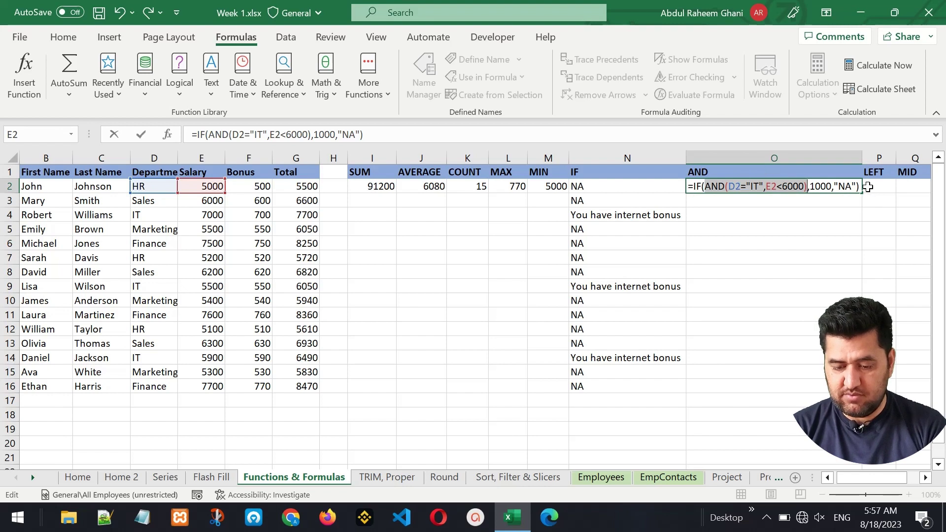
pyautogui.press('Return')
pyautogui.press('Up')
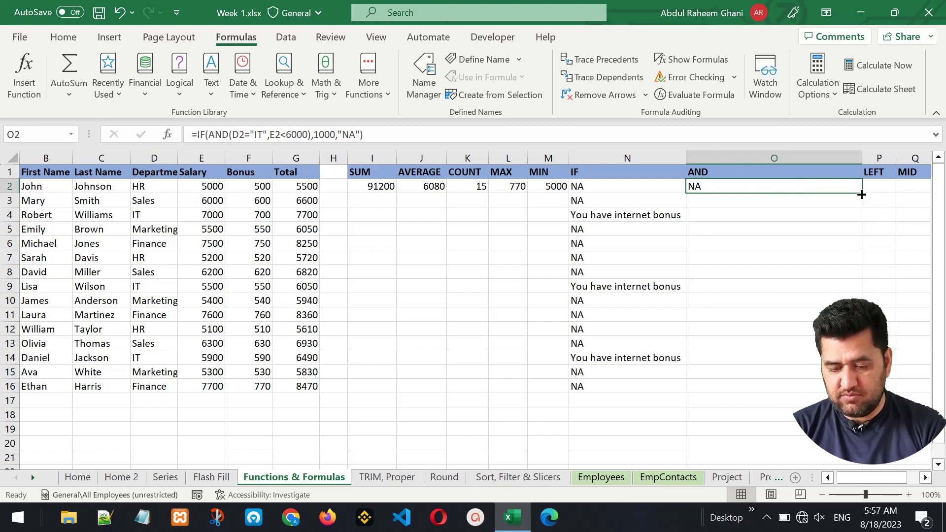
pyautogui.moveTo(861, 195); pyautogui.dragTo(862, 391)
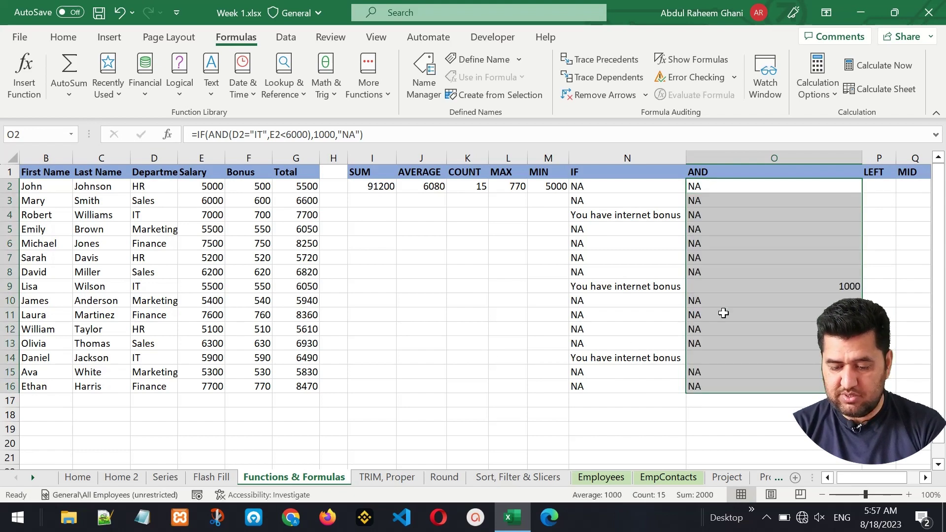
# - Examine the copied IF/AND formulas in O9, O4 and O14 against the department and salary cells they reference
pyautogui.click(765, 288)
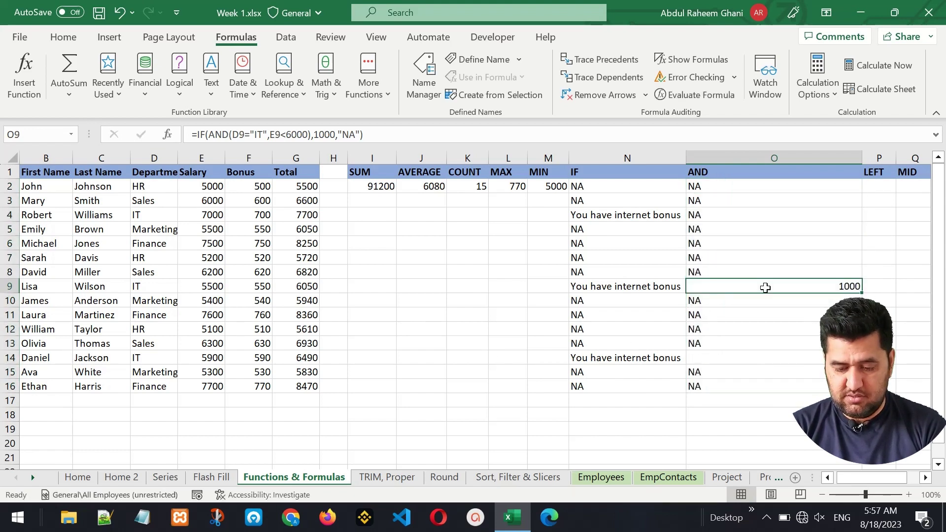
pyautogui.doubleClick(764, 288)
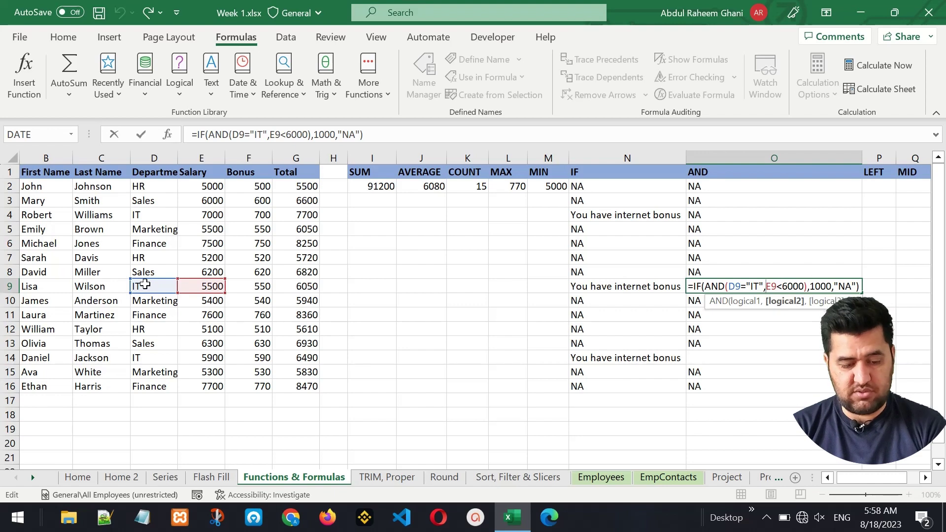
pyautogui.press('Return')
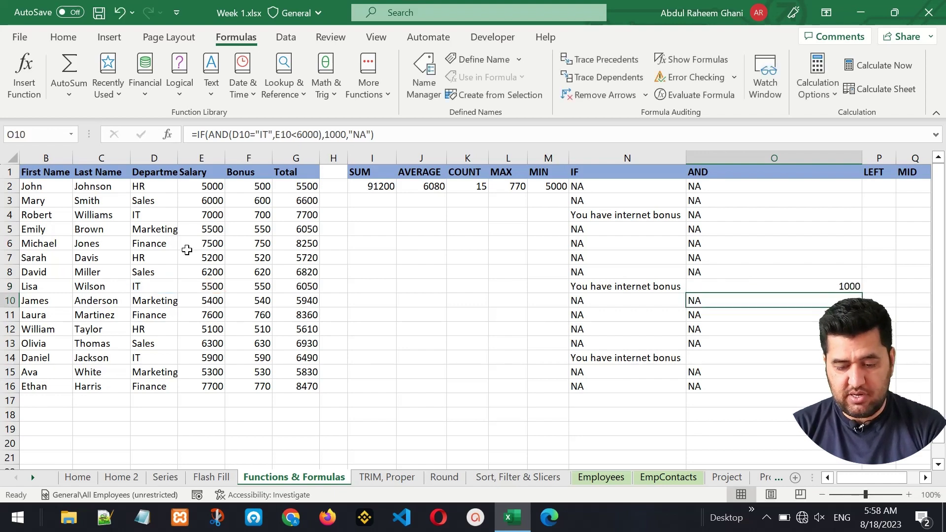
pyautogui.doubleClick(698, 215)
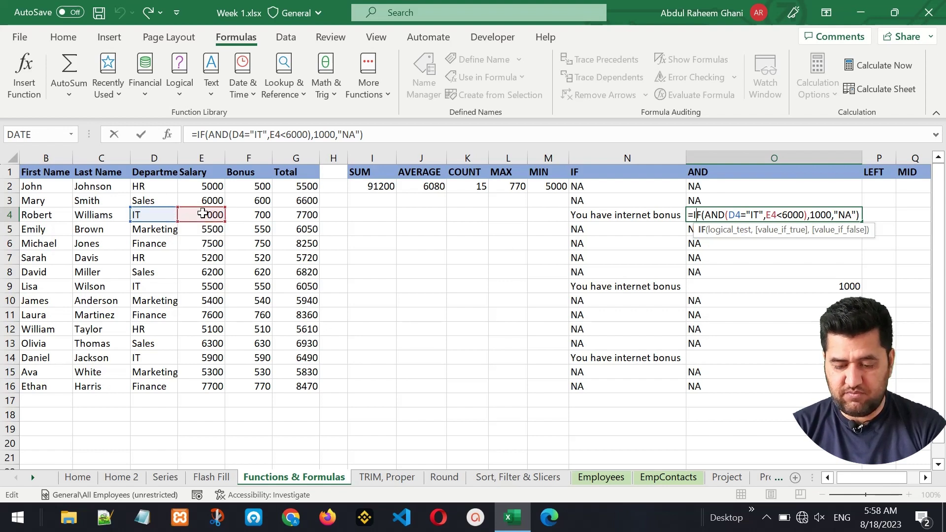
pyautogui.press('Return')
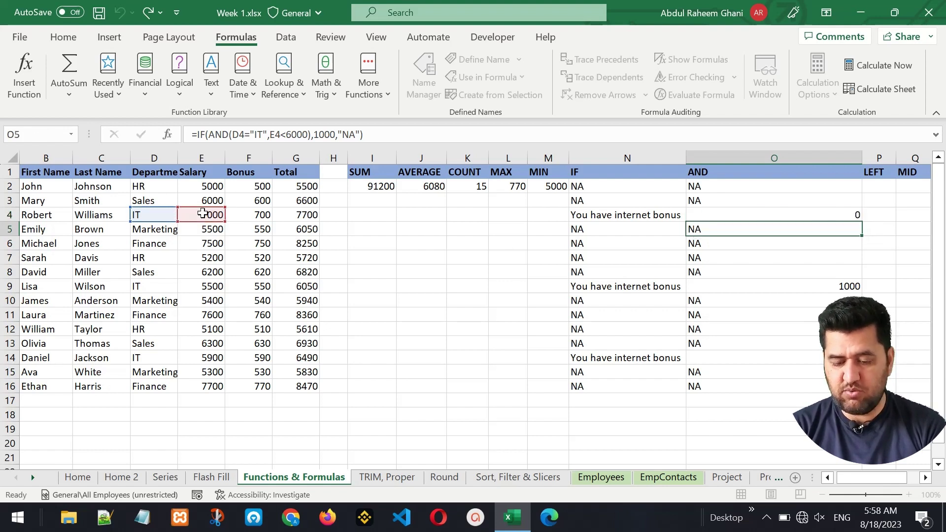
pyautogui.click(712, 214)
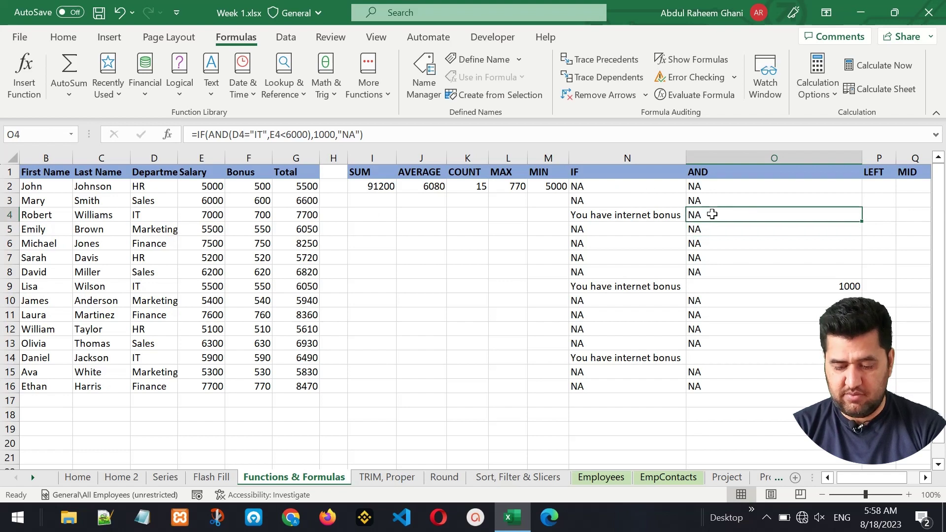
pyautogui.doubleClick(756, 358)
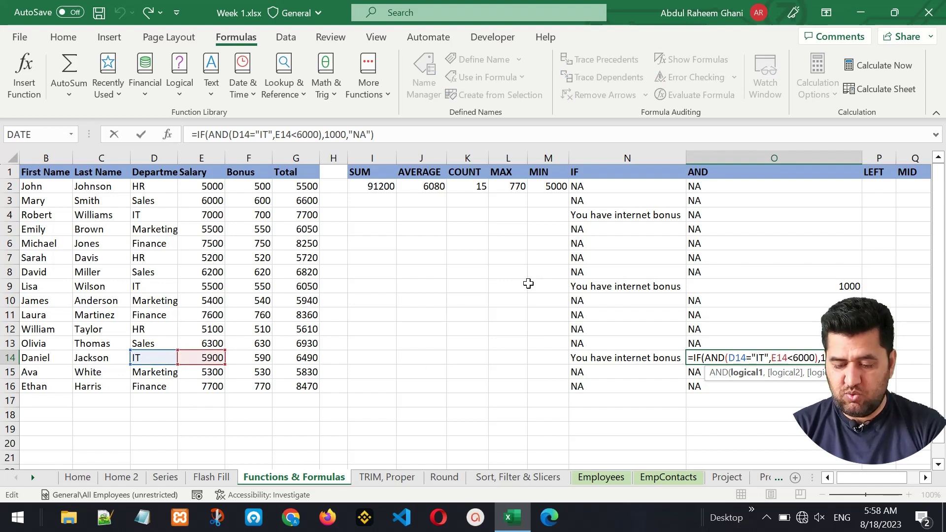
pyautogui.press('Return')
pyautogui.press('Up')
pyautogui.press('Up')
pyautogui.press('Up')
pyautogui.press('Up')
pyautogui.press('Up')
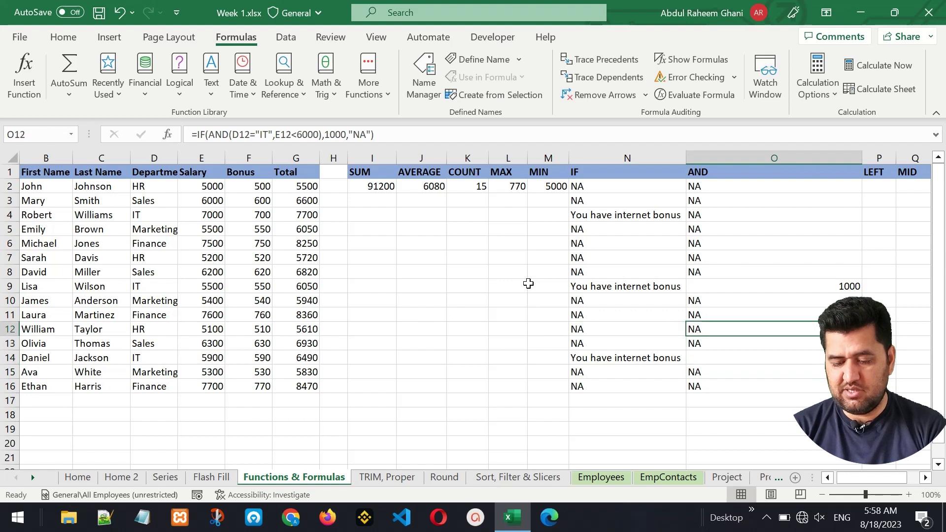
pyautogui.press('Up')
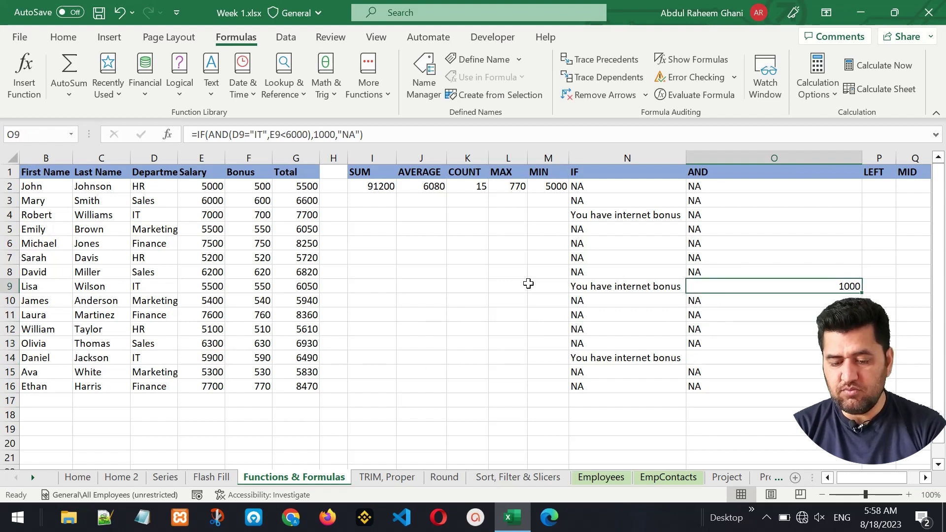
# - Narrow the AND column O to about a quarter of its width and widen the LEFT column P to about one and a half times
pyautogui.moveTo(860, 158); pyautogui.dragTo(729, 158)
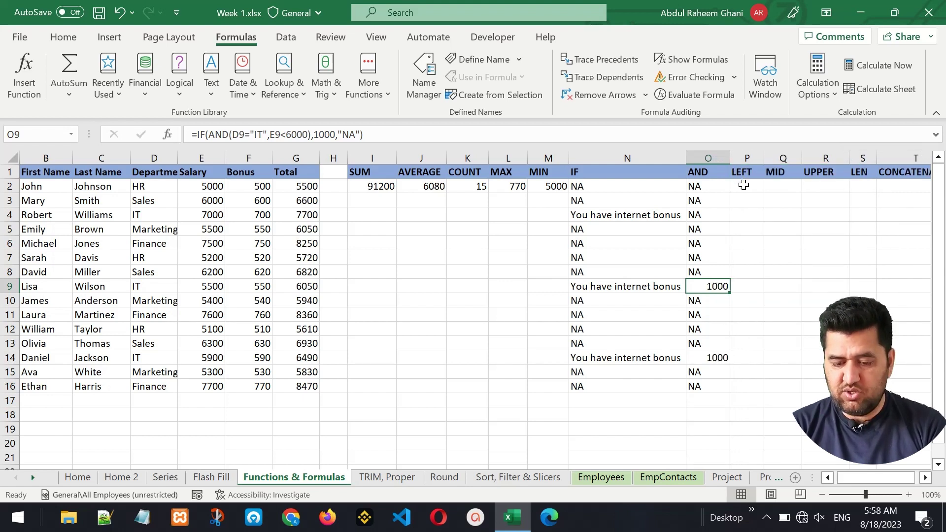
pyautogui.click(744, 185)
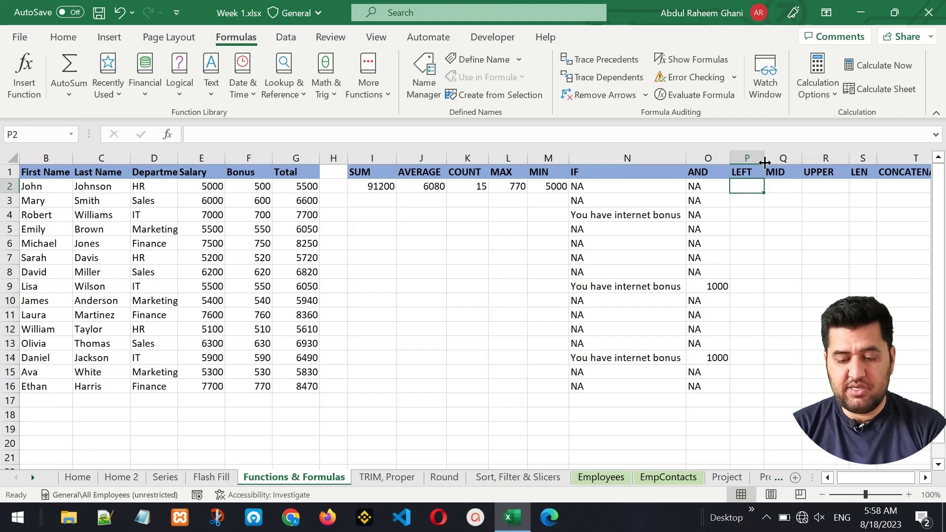
pyautogui.moveTo(763, 159); pyautogui.dragTo(781, 160)
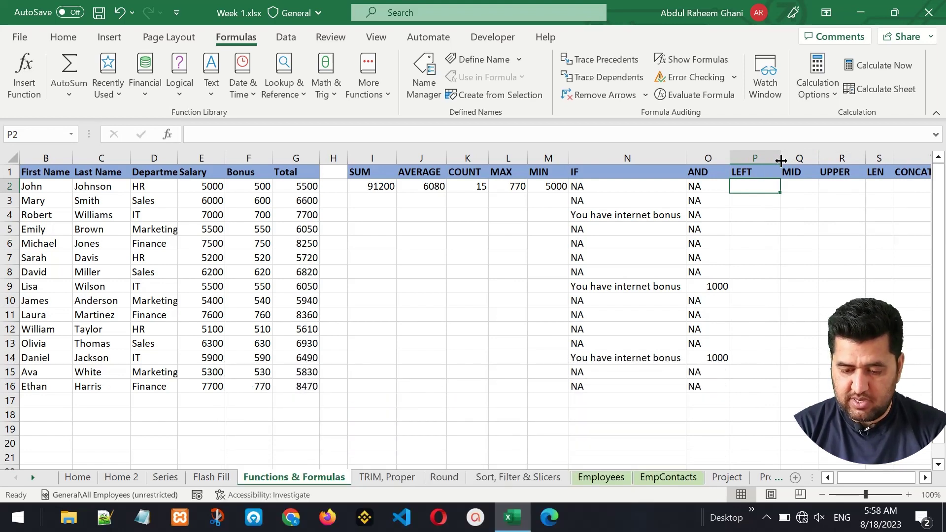
# - Enter =LEFT(B2,2) in P2 to extract the first two characters of the first name
pyautogui.write('=')
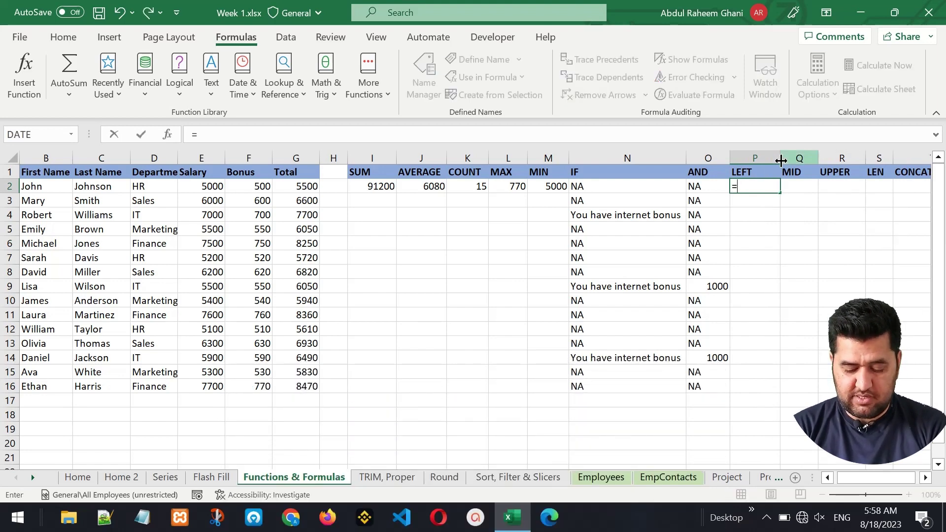
pyautogui.write('LEFT')
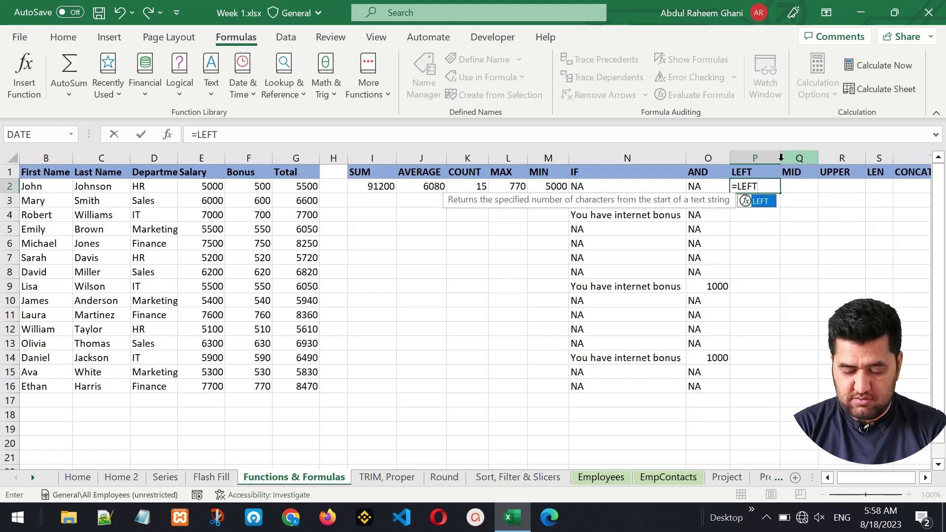
pyautogui.write('(')
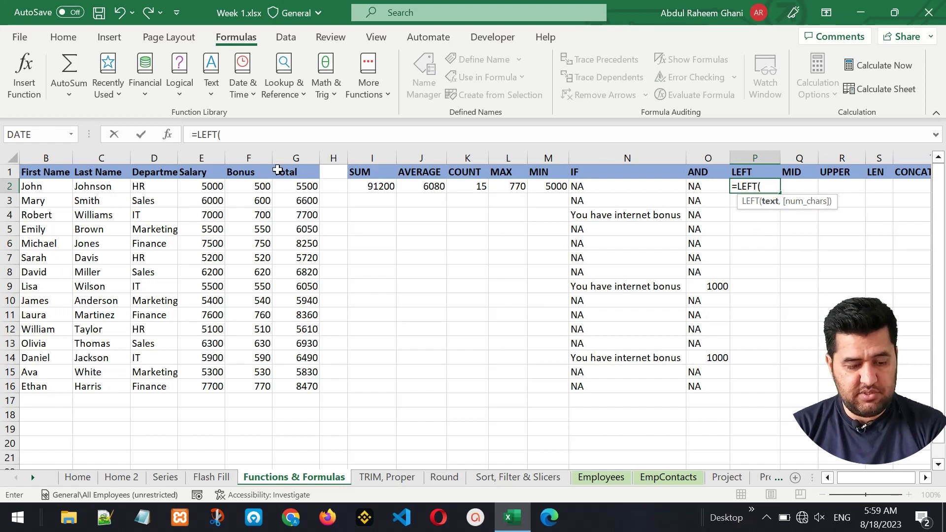
pyautogui.click(38, 186)
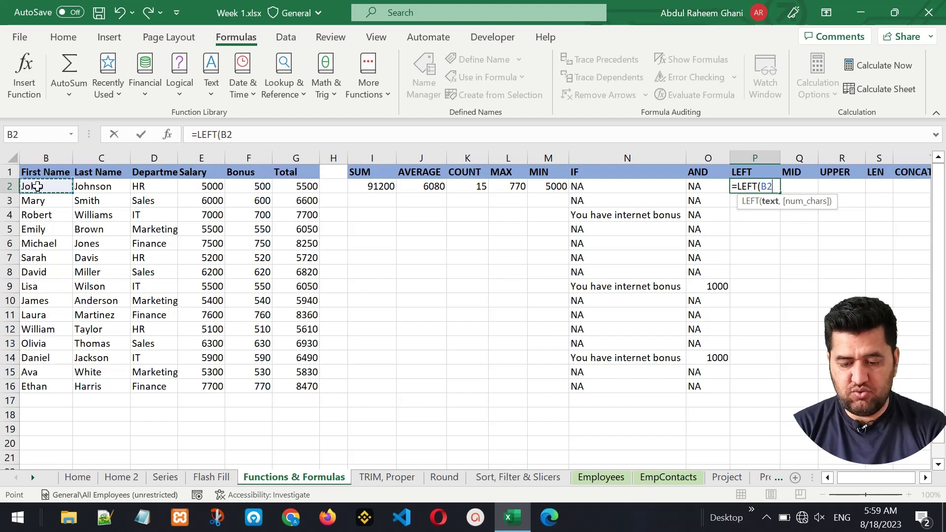
pyautogui.write(',')
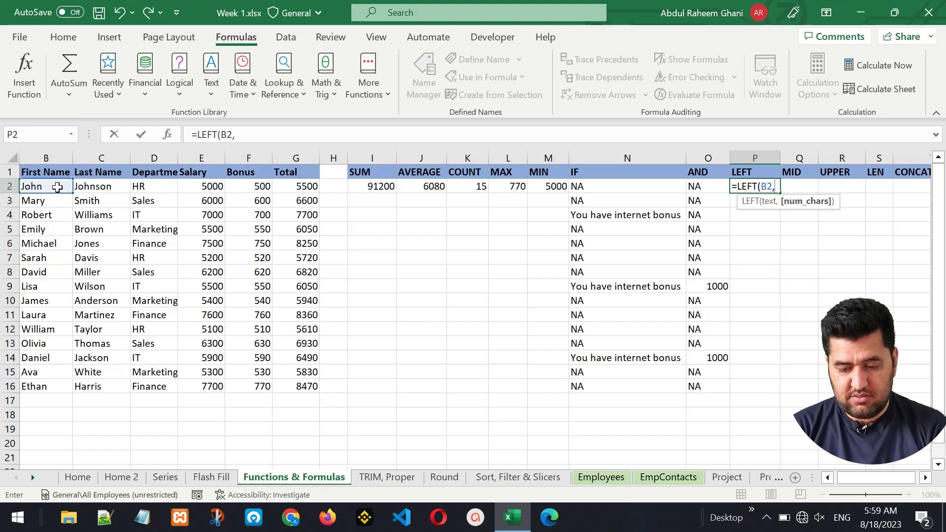
pyautogui.write('2')
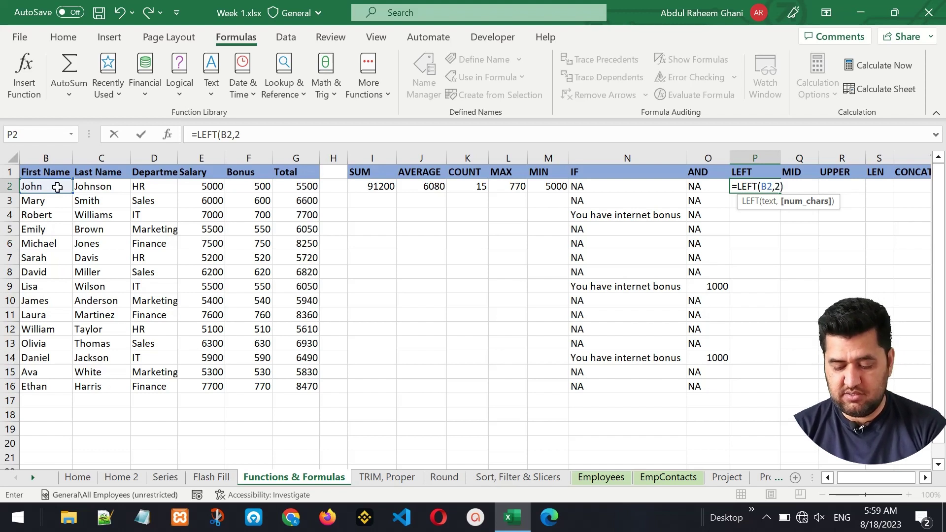
pyautogui.write(')')
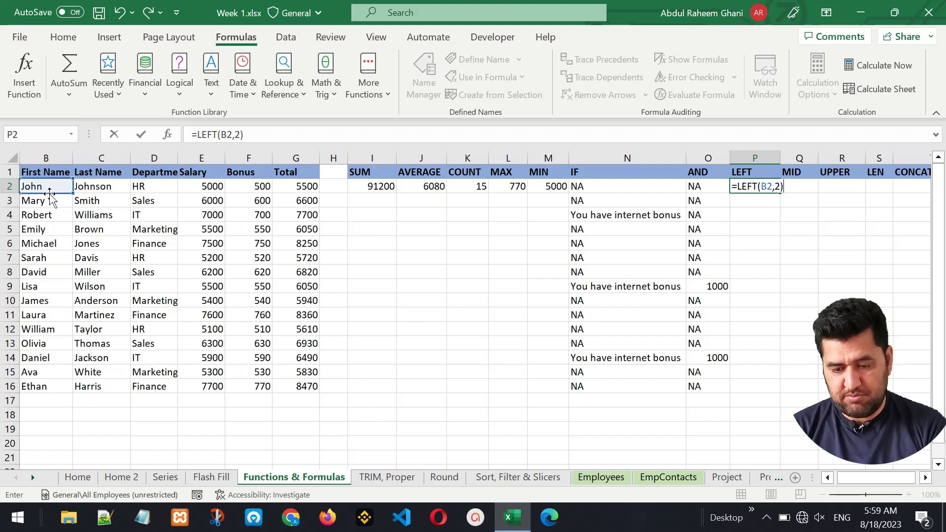
pyautogui.press('Return')
pyautogui.press('Up')
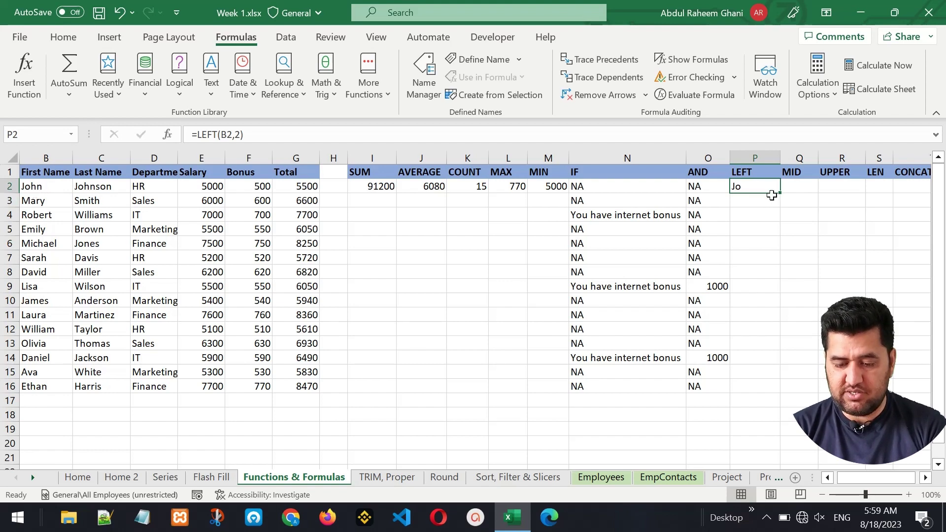
# - Fill the LEFT formula from P2 down to P16 and check the copies in P3 and P5
pyautogui.moveTo(780, 195); pyautogui.dragTo(799, 394)
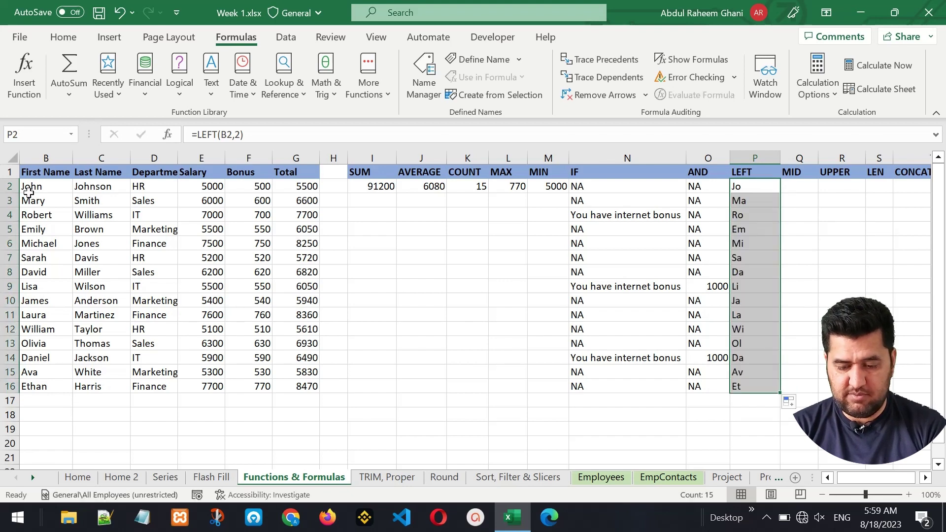
pyautogui.click(757, 201)
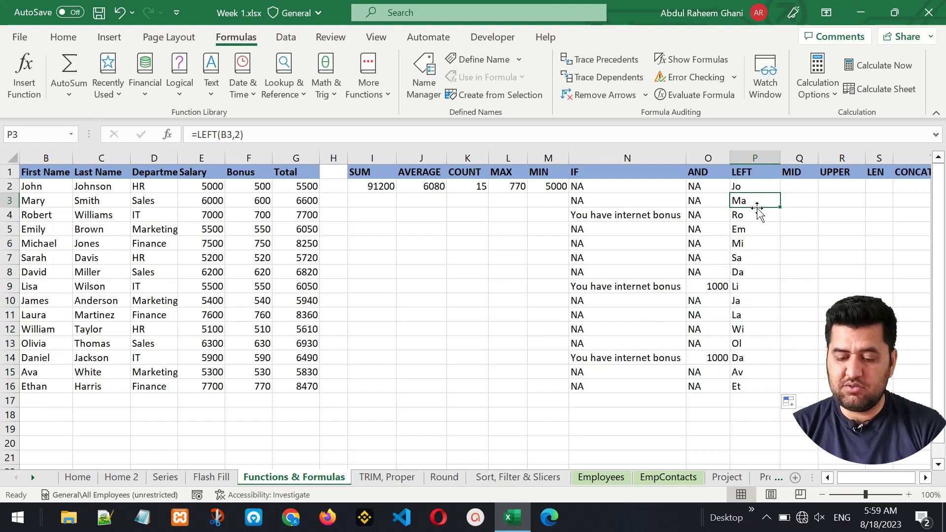
pyautogui.click(758, 233)
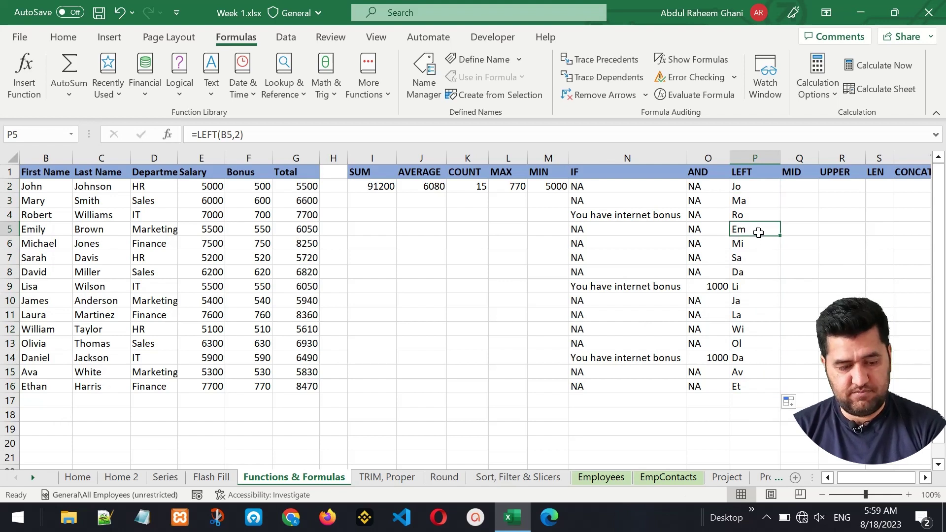
# - Enter =MID(B2,2,2) in Q2 to extract two characters of the first name starting at the second
pyautogui.press('Right')
pyautogui.press('Up')
pyautogui.press('Up')
pyautogui.press('Up')
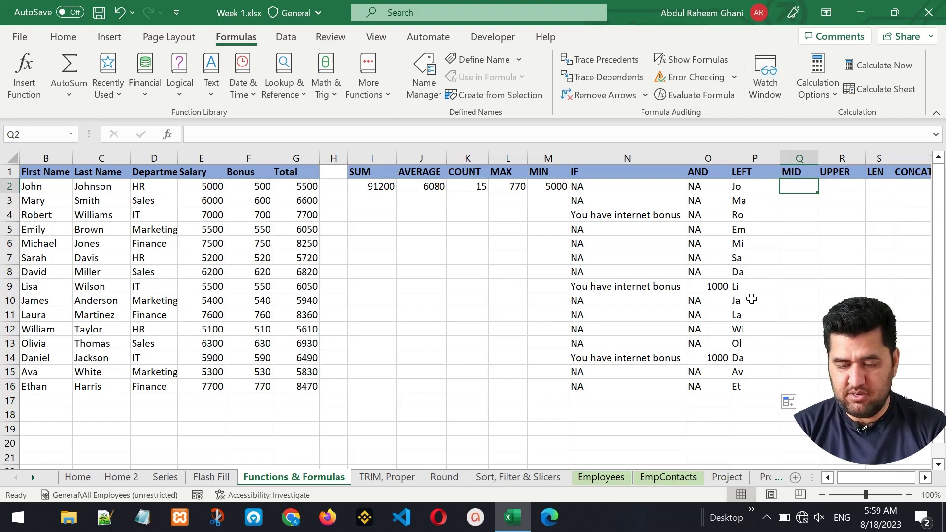
pyautogui.write('=MID')
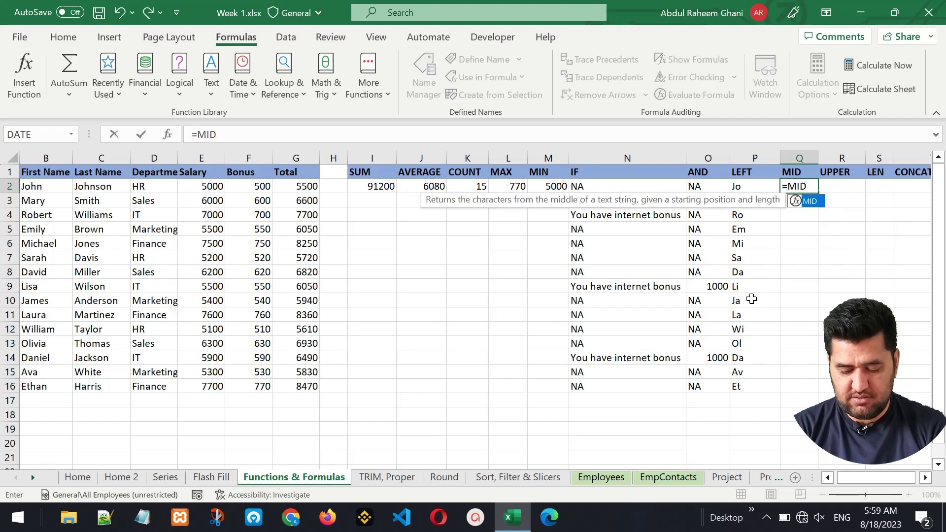
pyautogui.write('(')
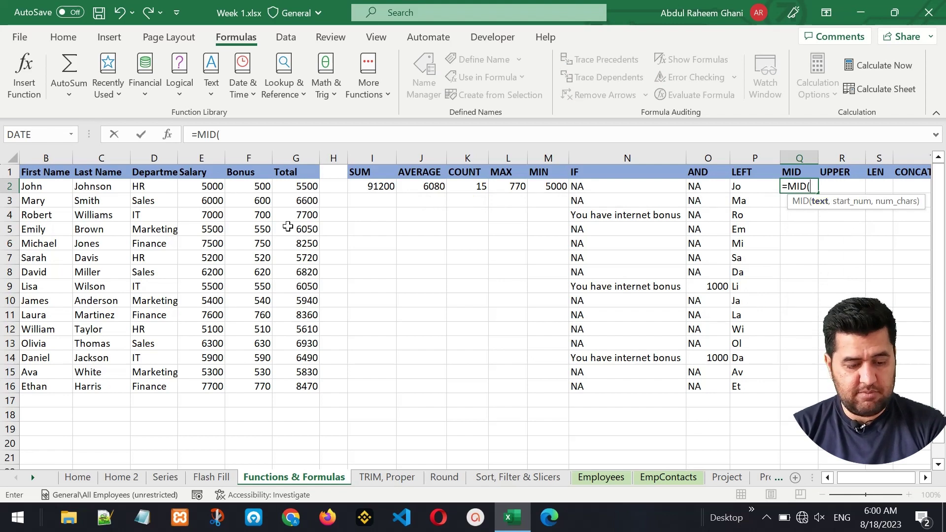
pyautogui.click(39, 188)
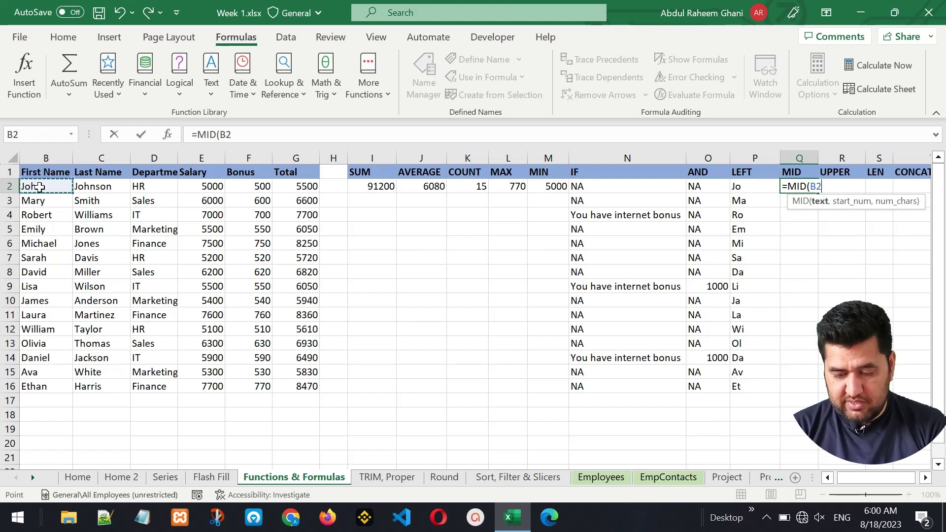
pyautogui.write(',')
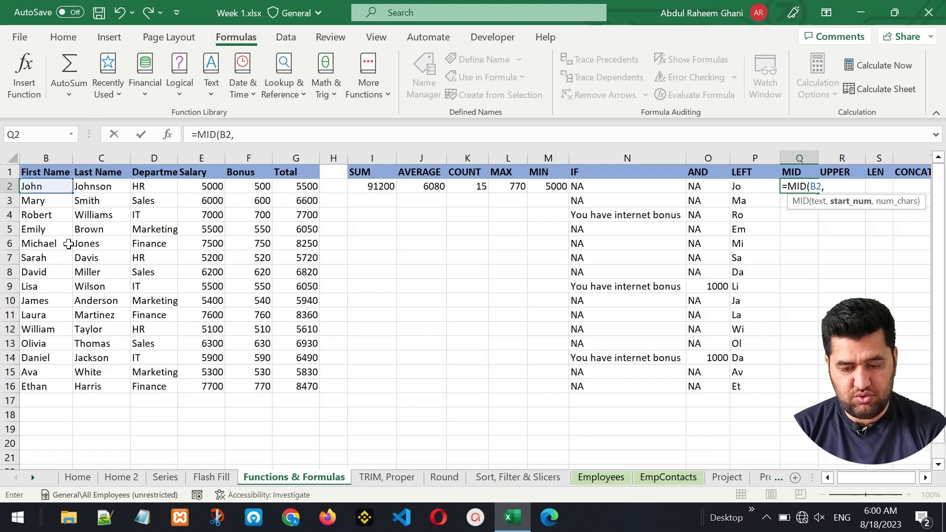
pyautogui.write('2')
pyautogui.write(',2)')
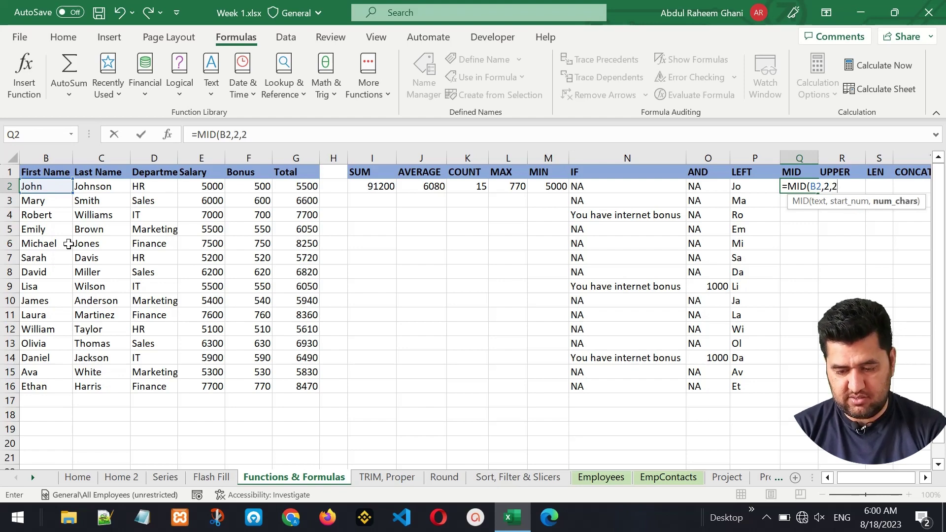
pyautogui.hscroll(-1, 887, 188)
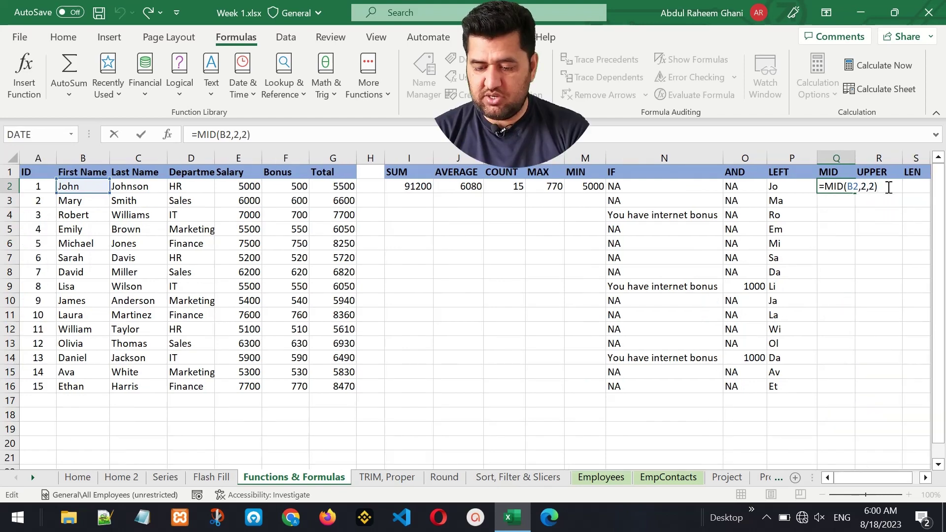
pyautogui.press('Return')
pyautogui.press('Up')
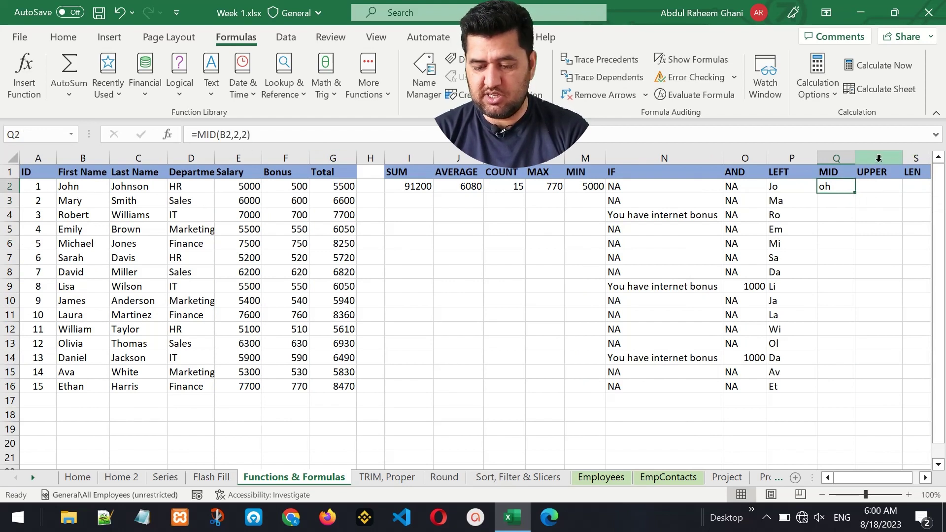
# - Change the character count of the MID formula in Q2 to 3 and fill the formula down to Q16
pyautogui.doubleClick(843, 189)
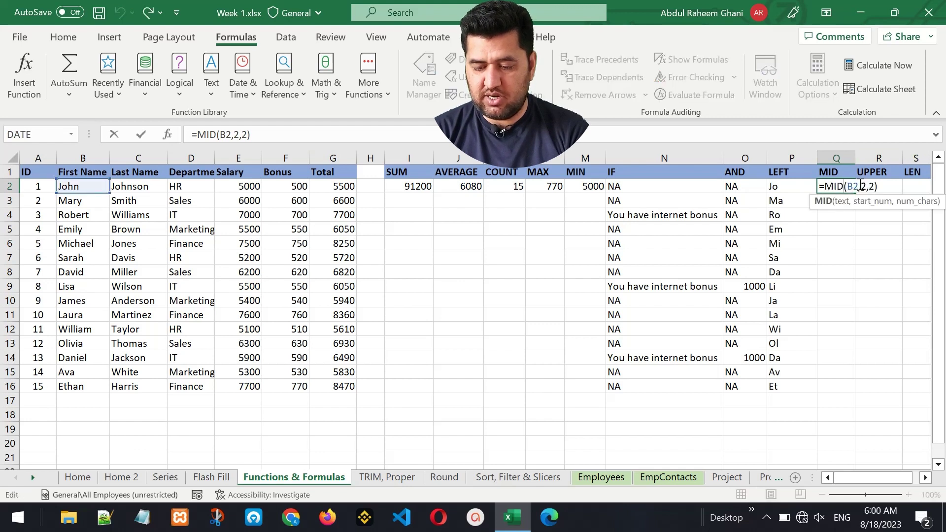
pyautogui.click(864, 188)
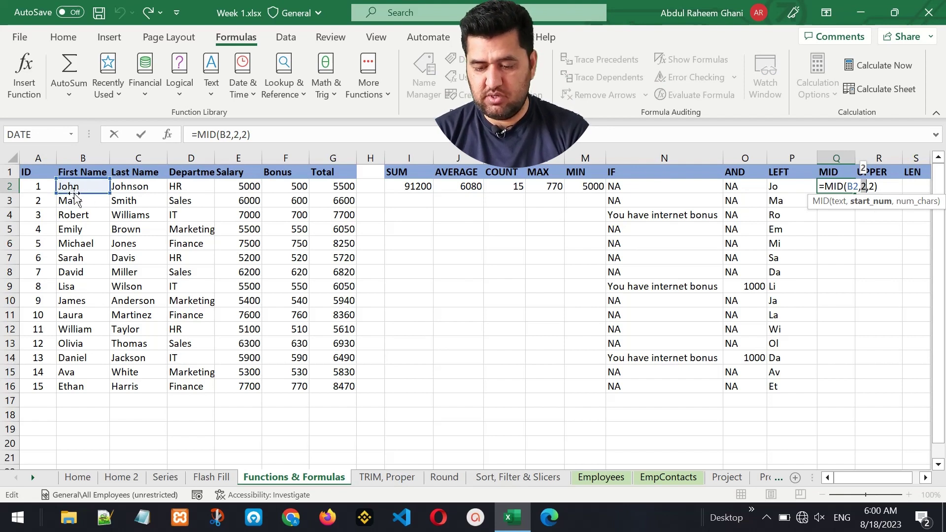
pyautogui.click(871, 185)
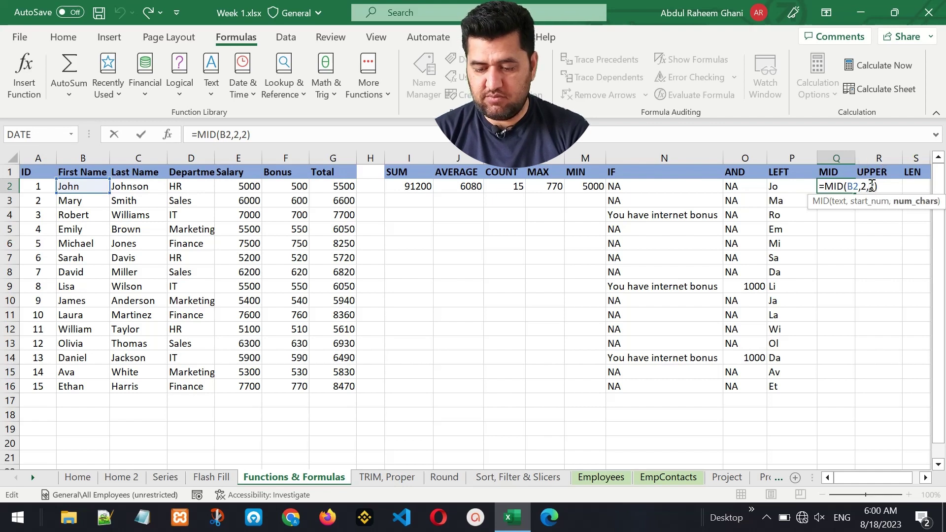
pyautogui.press('Right')
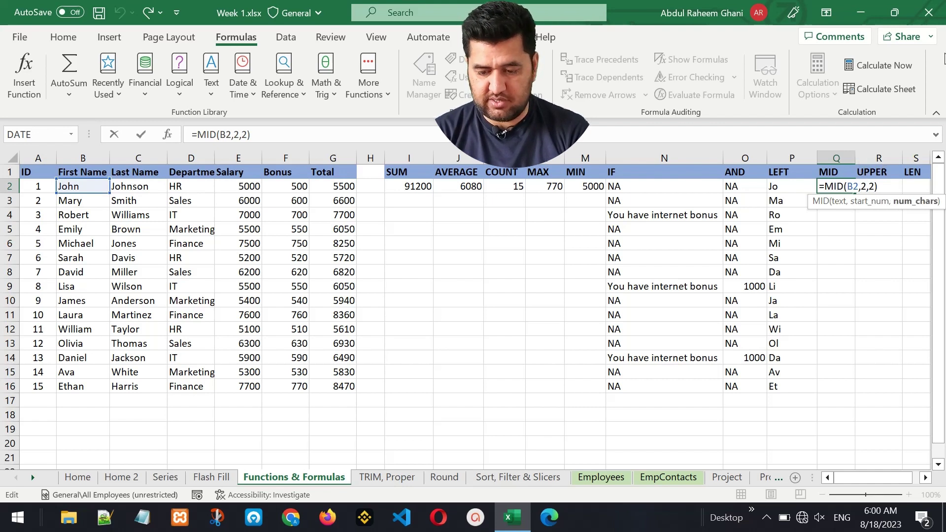
pyautogui.press('BackSpace')
pyautogui.write('3')
pyautogui.press('Return')
pyautogui.press('Up')
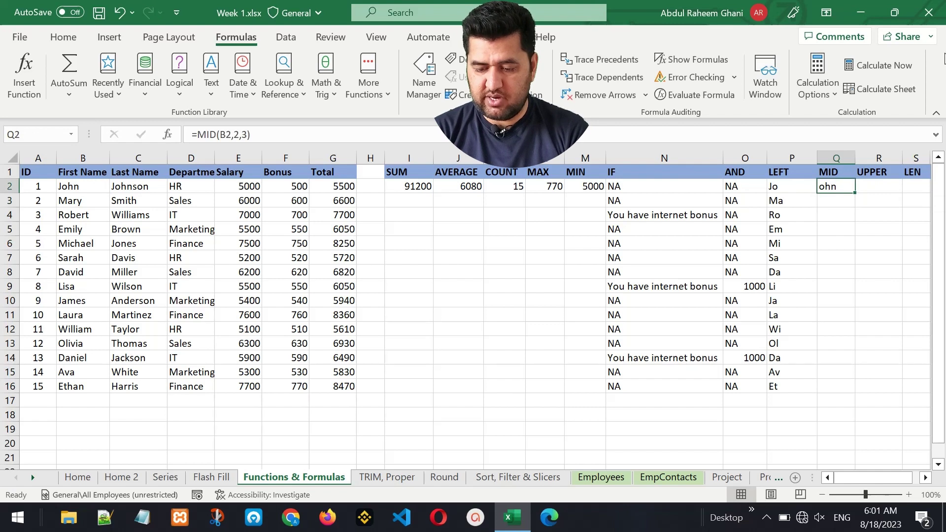
pyautogui.moveTo(855, 192); pyautogui.dragTo(849, 395)
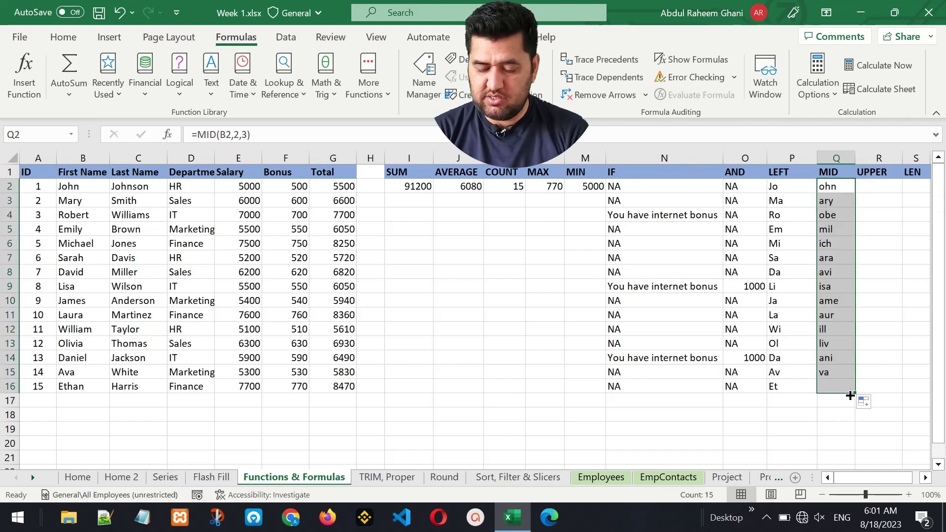
pyautogui.click(826, 239)
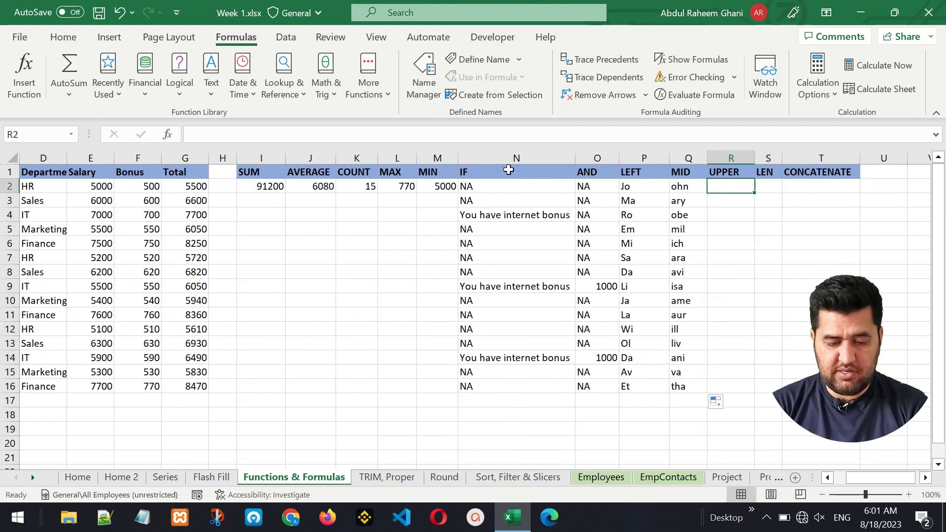
# - Hide columns I through O, from SUM to AND, and return to the start of the sheet
pyautogui.moveTo(437, 158); pyautogui.dragTo(262, 167)
pyautogui.moveTo(601, 157); pyautogui.dragTo(258, 177)
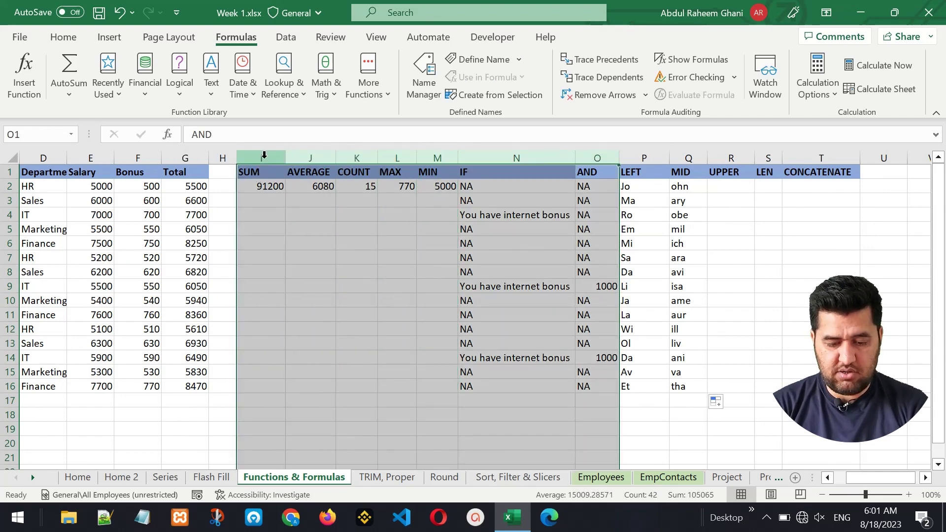
pyautogui.rightClick(264, 155)
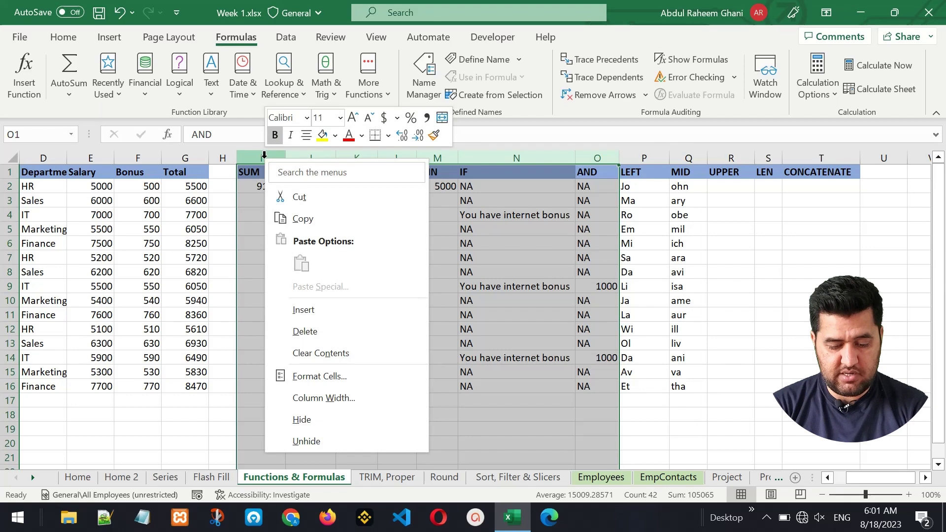
pyautogui.click(326, 424)
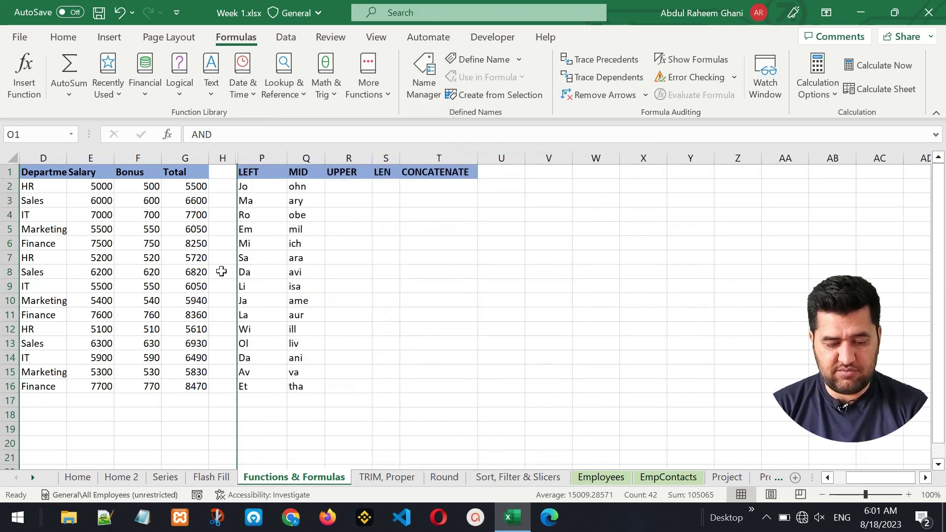
pyautogui.press('Left')
pyautogui.hotkey('ctrl', 'Home')
# - Enter =UPPER(B2) in R2 to capitalize the first name and fill the formula down to R16
pyautogui.click(492, 187)
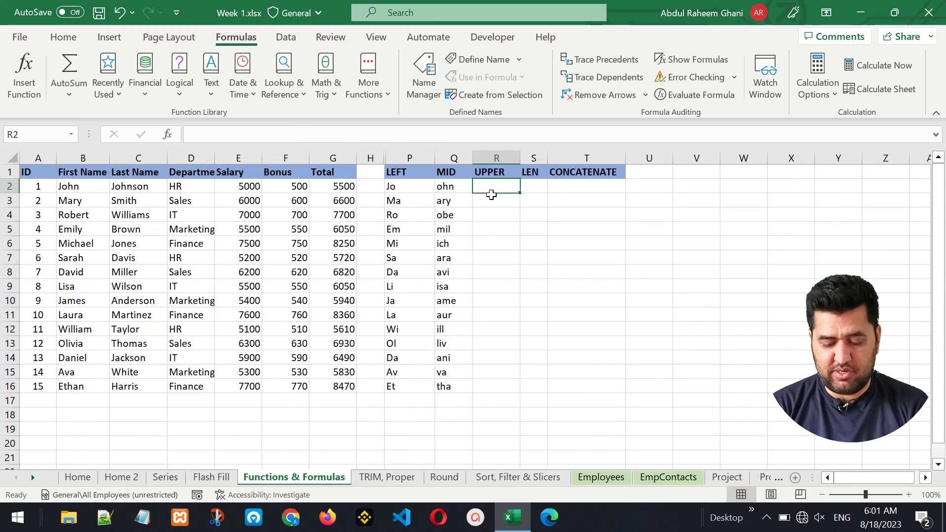
pyautogui.write('=')
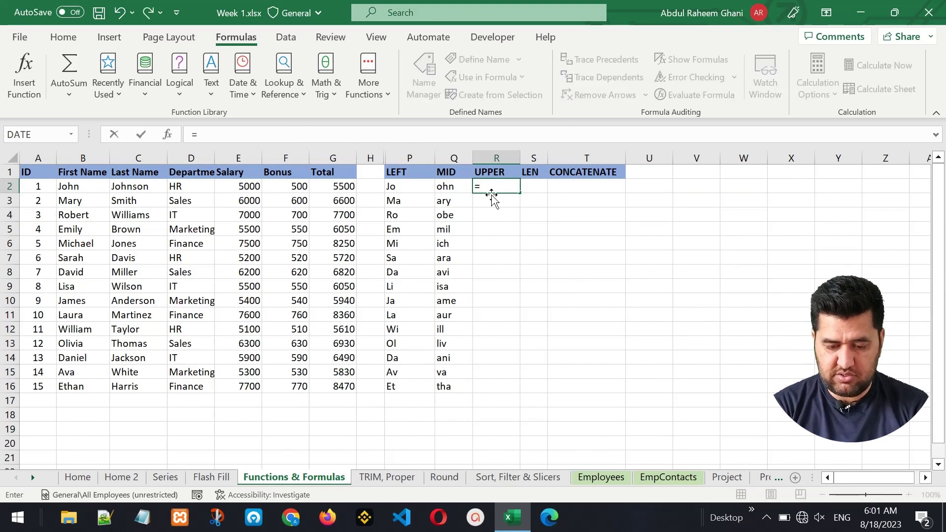
pyautogui.write('upp')
pyautogui.press('Tab')
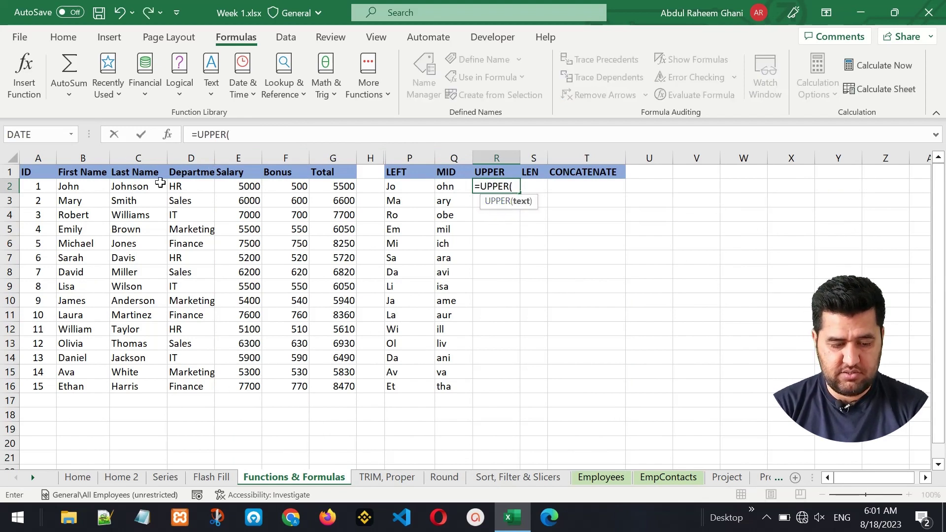
pyautogui.click(75, 188)
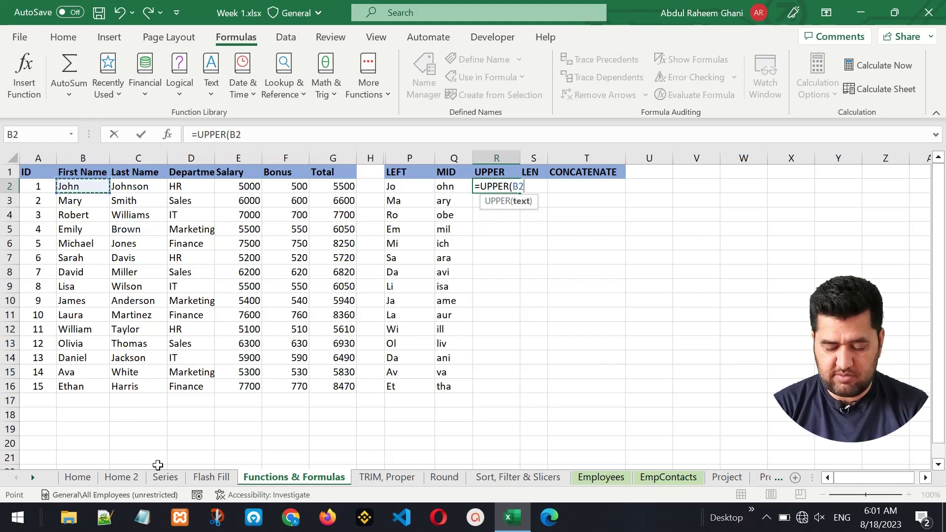
pyautogui.write(')')
pyautogui.press('Return')
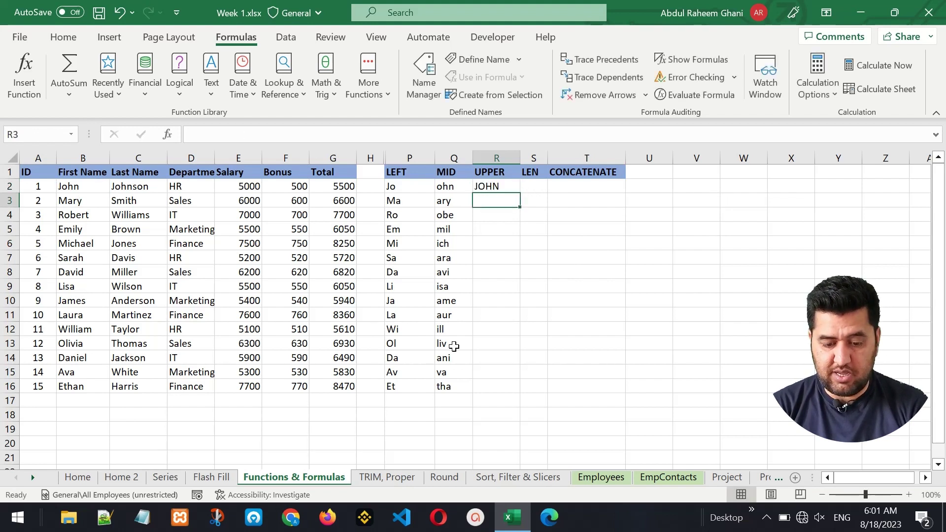
pyautogui.click(501, 187)
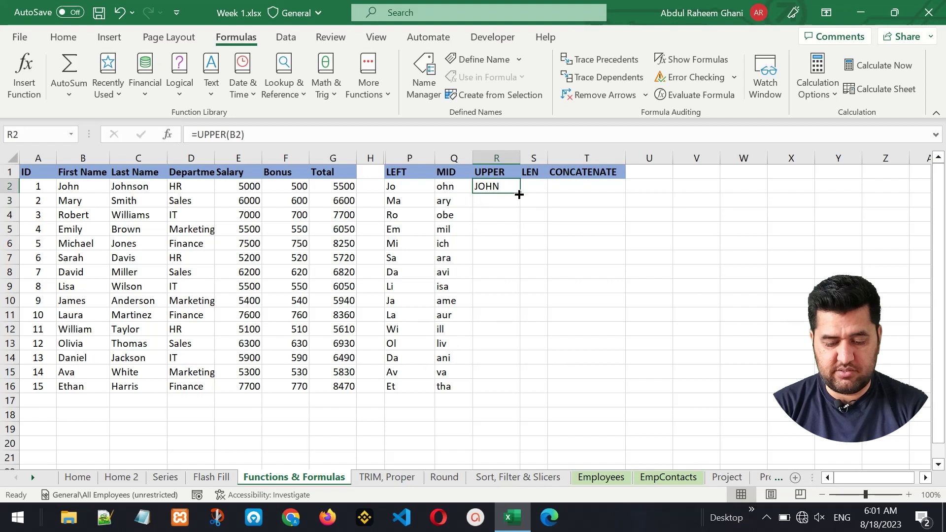
pyautogui.moveTo(519, 194); pyautogui.dragTo(511, 396)
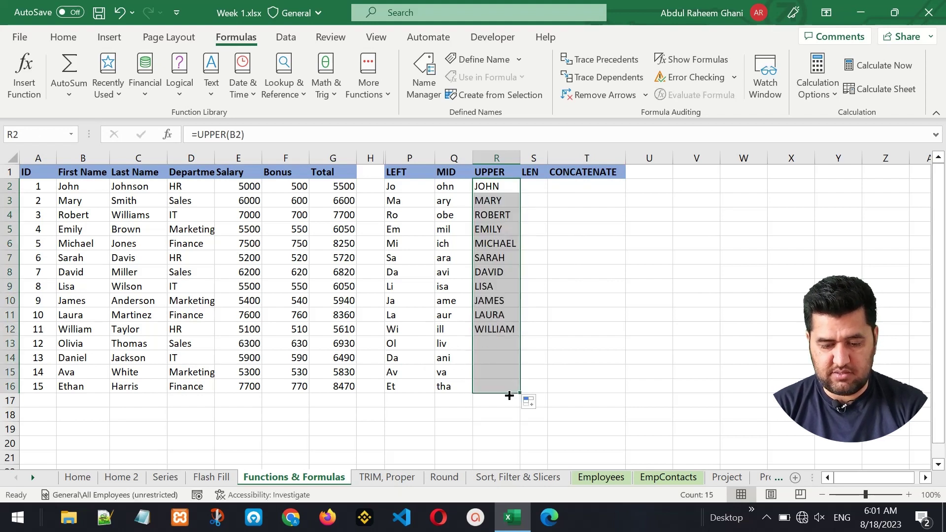
# - Enter =LEN(D2) in S2 to count the characters of the department name
pyautogui.click(535, 185)
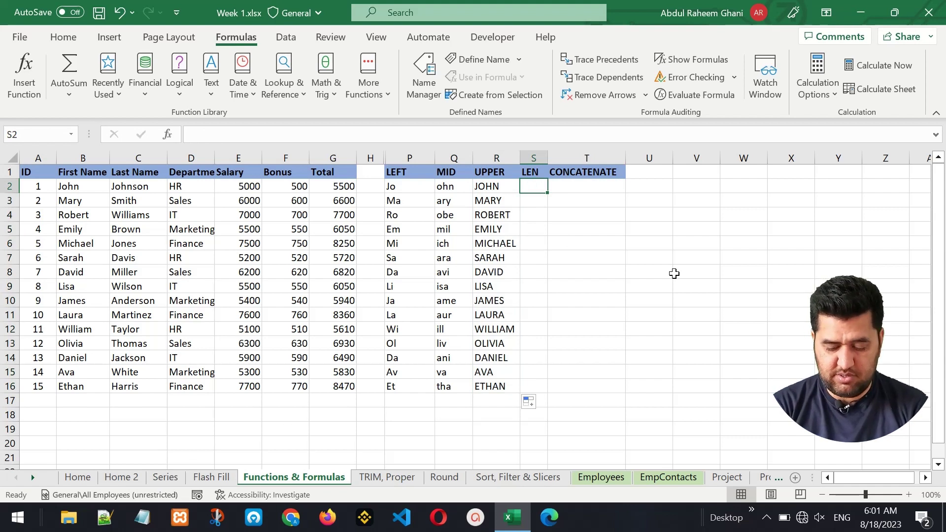
pyautogui.write('=LEN')
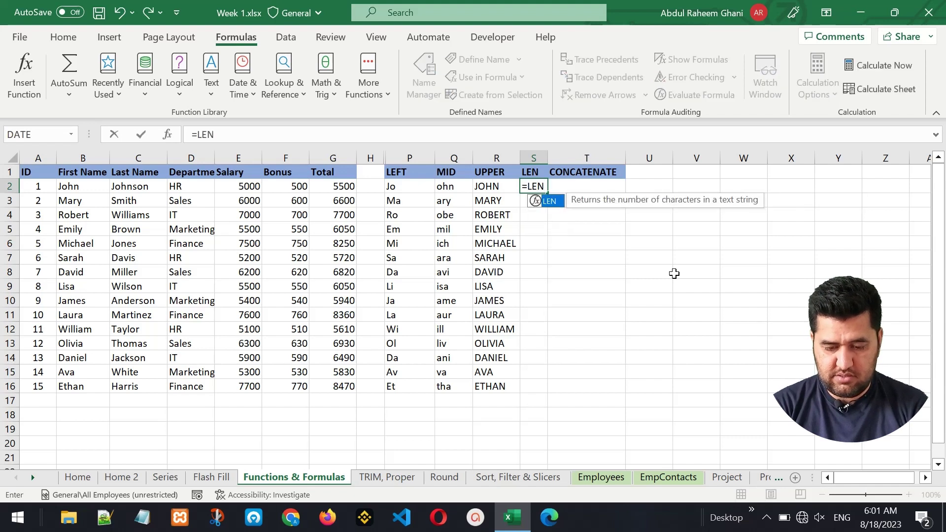
pyautogui.write('(')
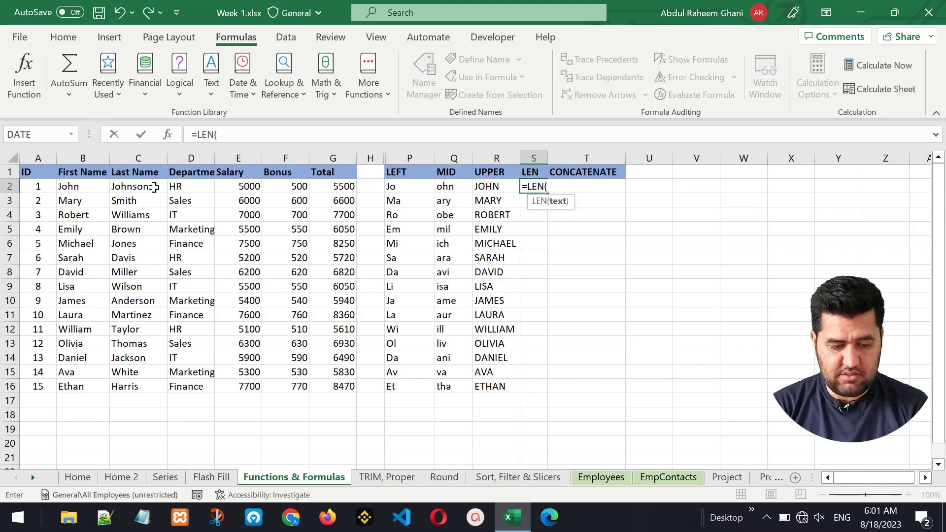
pyautogui.click(182, 187)
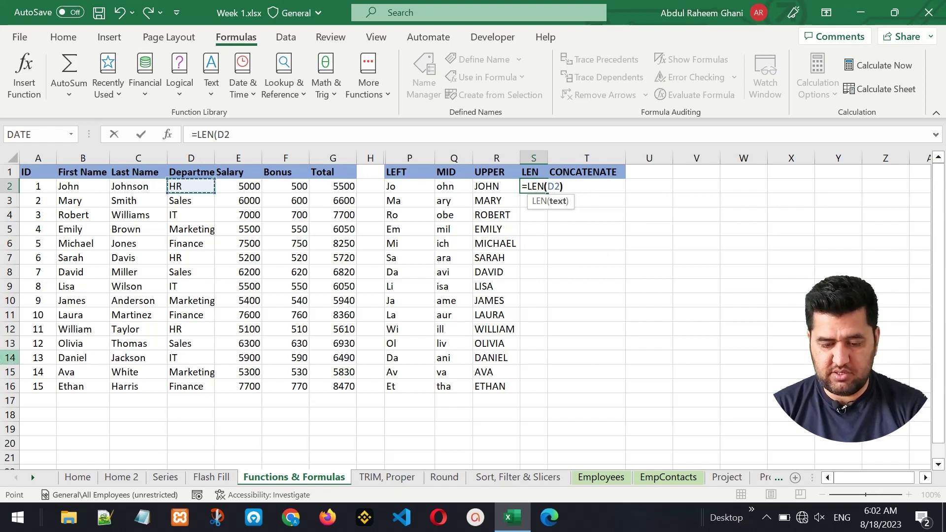
pyautogui.write(')')
pyautogui.press('Return')
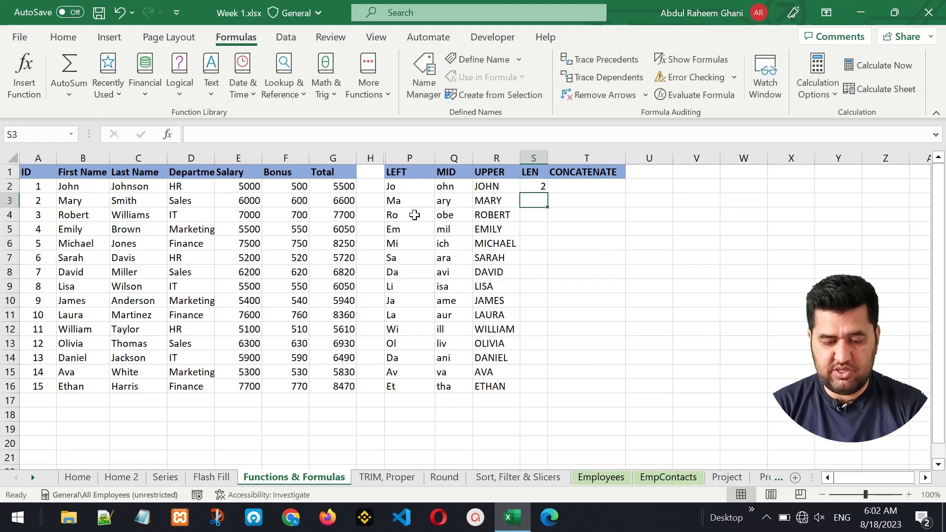
# - Fill the LEN formula from S2 down to S16 and check the copies from S3 to S9
pyautogui.click(531, 181)
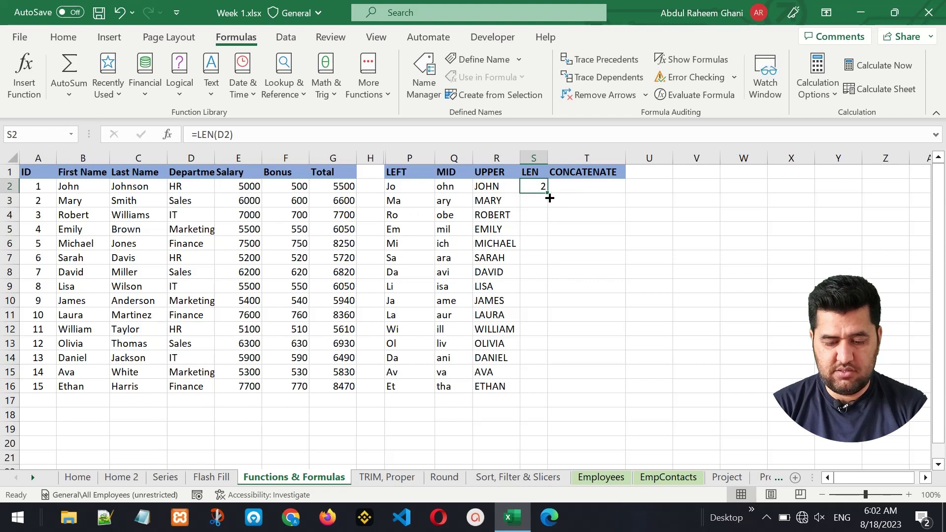
pyautogui.moveTo(548, 196); pyautogui.dragTo(544, 393)
pyautogui.click(528, 198)
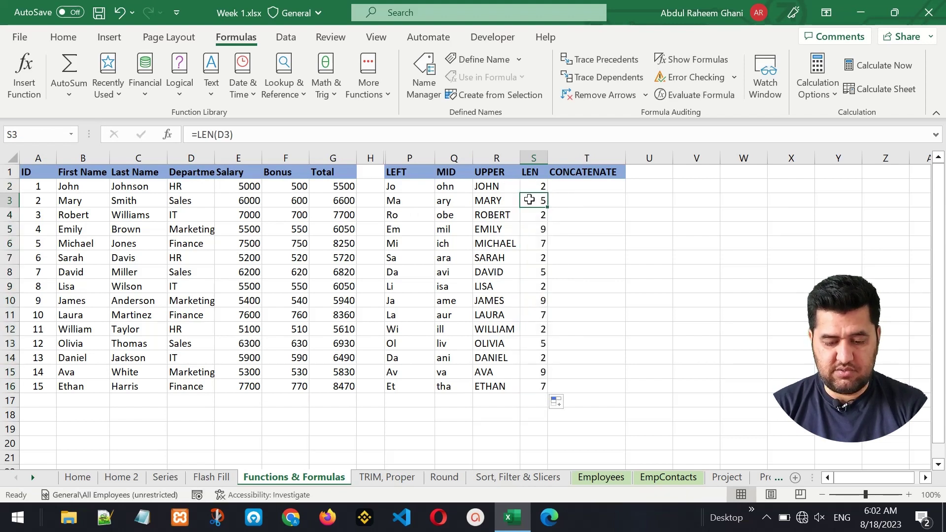
pyautogui.press('Down')
pyautogui.press('Down')
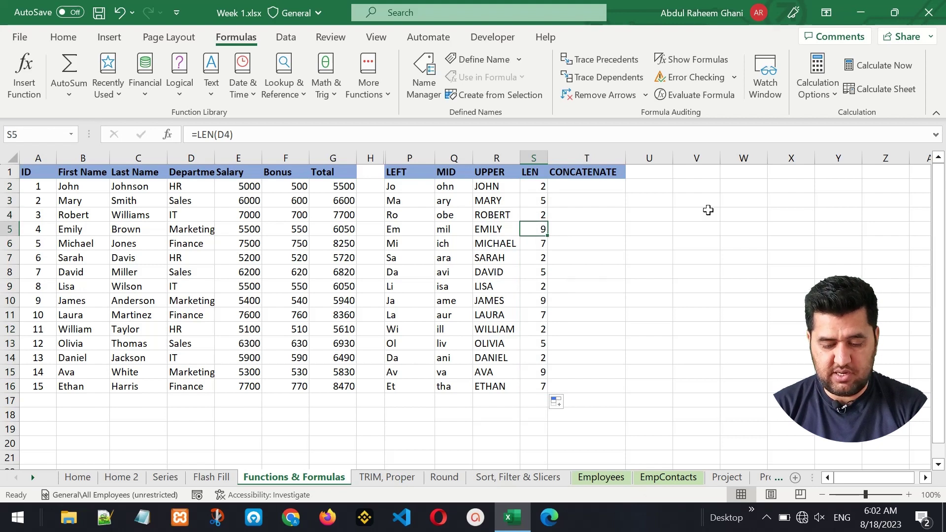
pyautogui.press('Down')
pyautogui.press('Down')
pyautogui.press('Down')
pyautogui.press('Down')
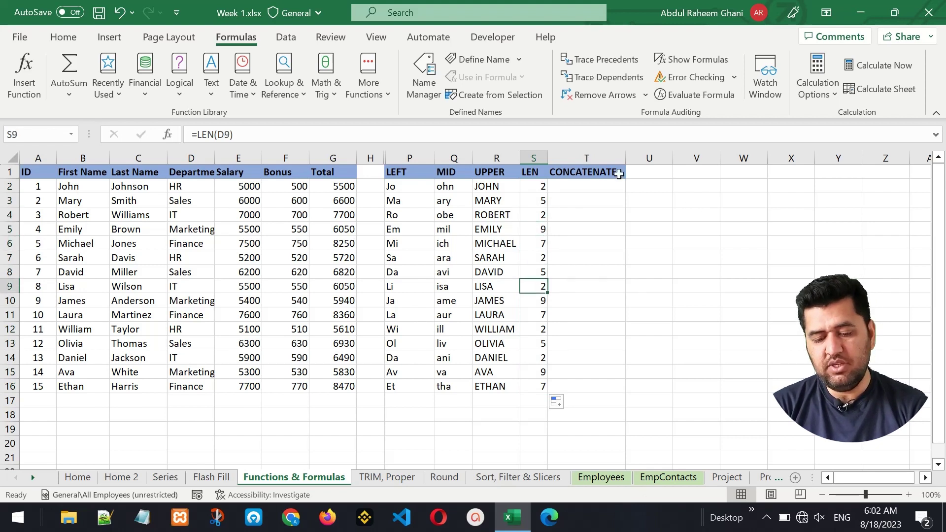
# - Start a CONCAT formula in T2 with the first name in B2 as its first text argument
pyautogui.click(587, 182)
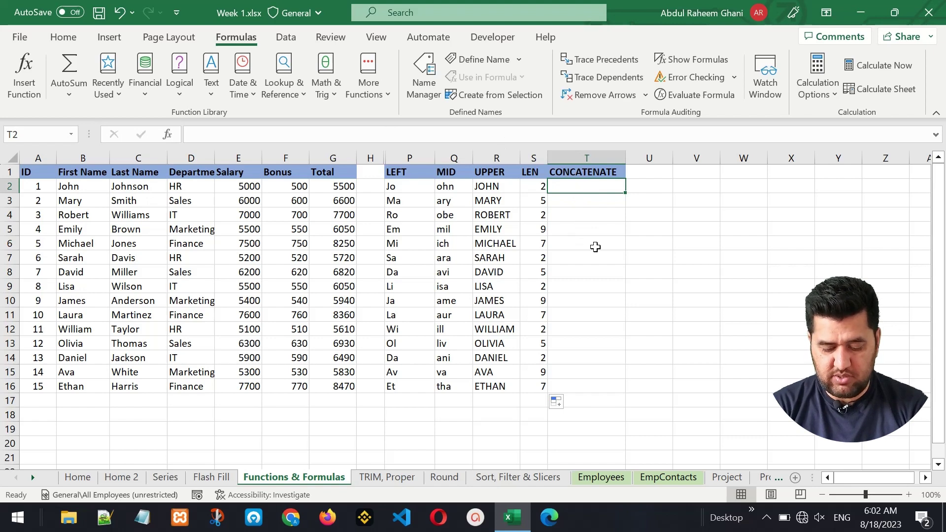
pyautogui.write('=CON')
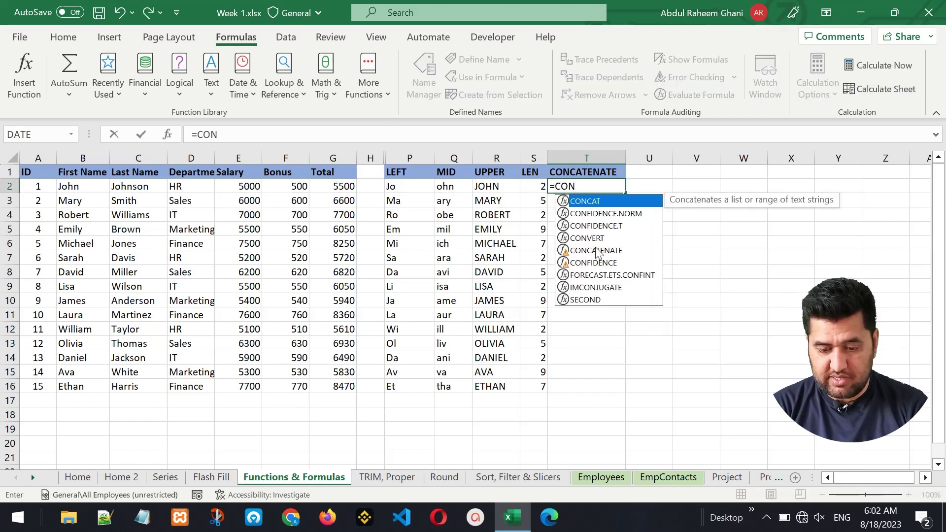
pyautogui.press('Tab')
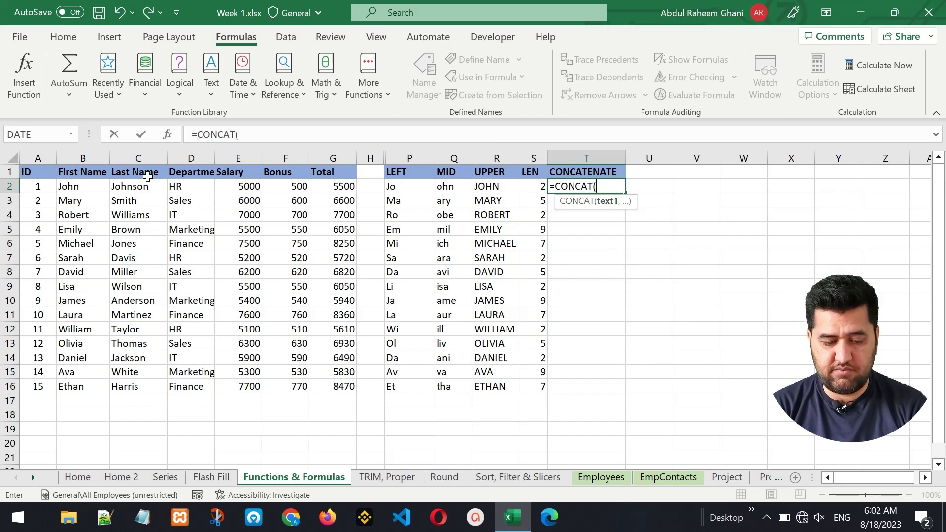
pyautogui.click(87, 187)
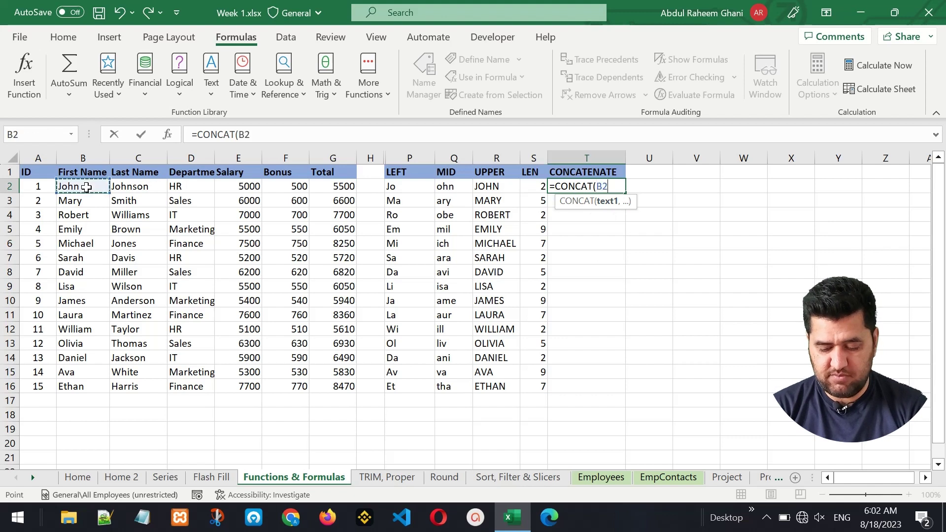
# - Complete the CONCAT formula in T2 so it joins the first name in B2 with the last name in C2
pyautogui.write(',')
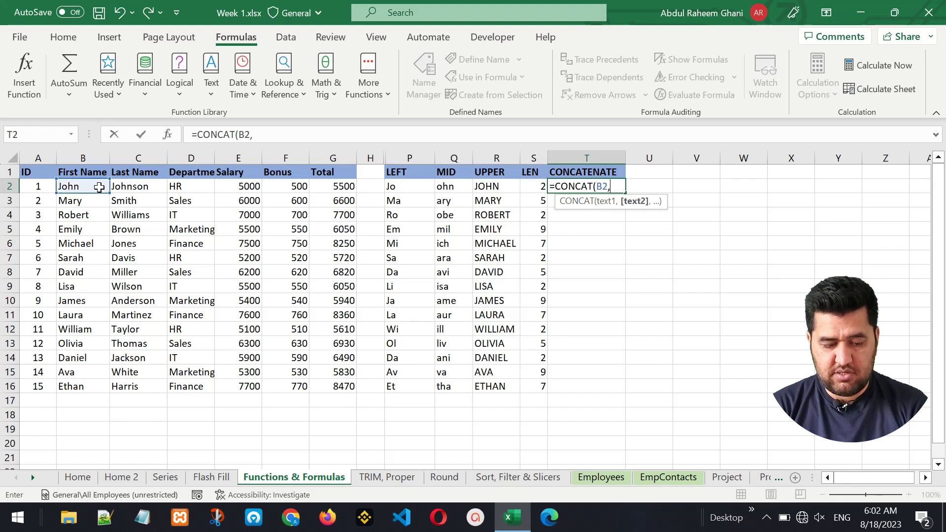
pyautogui.click(125, 187)
pyautogui.write(',')
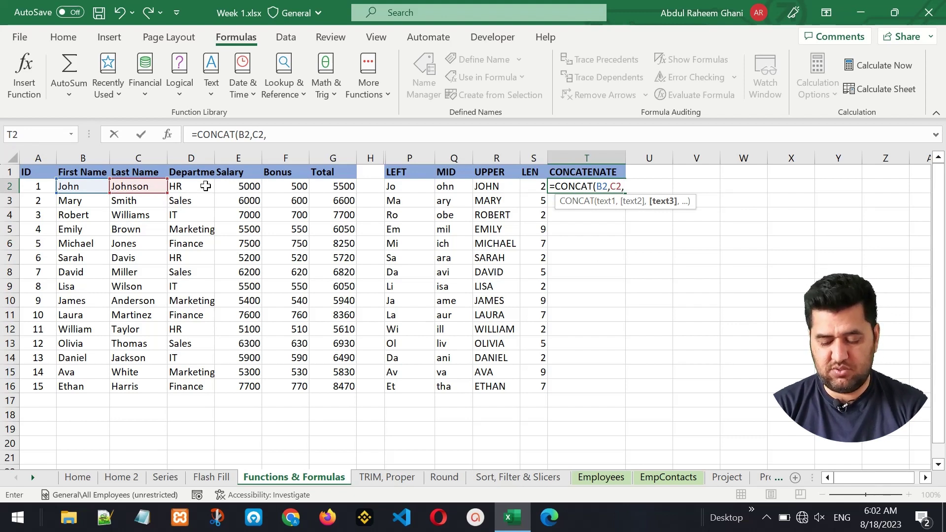
pyautogui.press('BackSpace')
pyautogui.write(')')
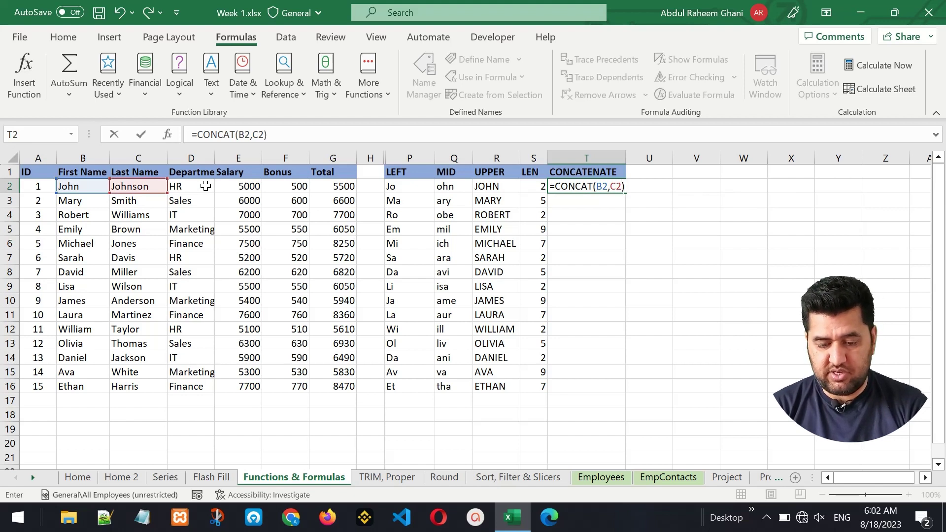
pyautogui.press('Return')
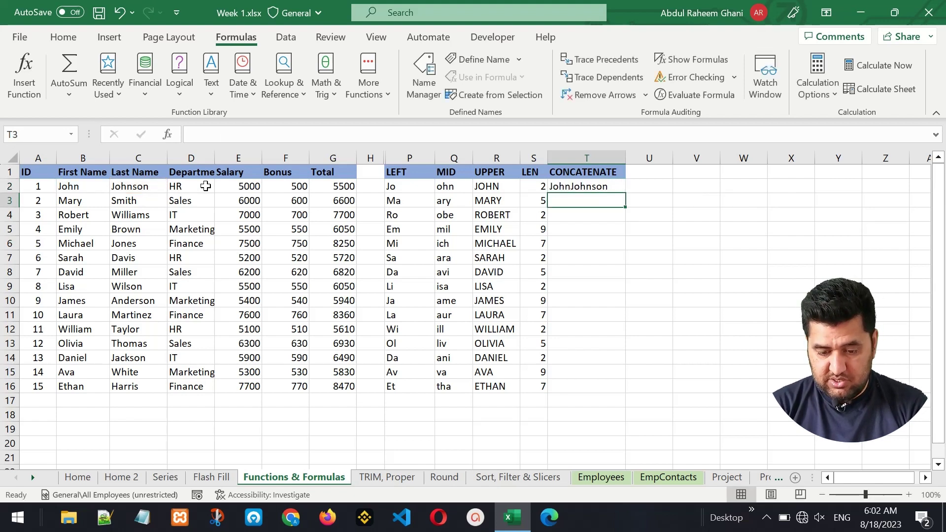
# - Edit the T2 formula to put a space between the names, making it =CONCAT(B2, " ",C2)
pyautogui.click(579, 187)
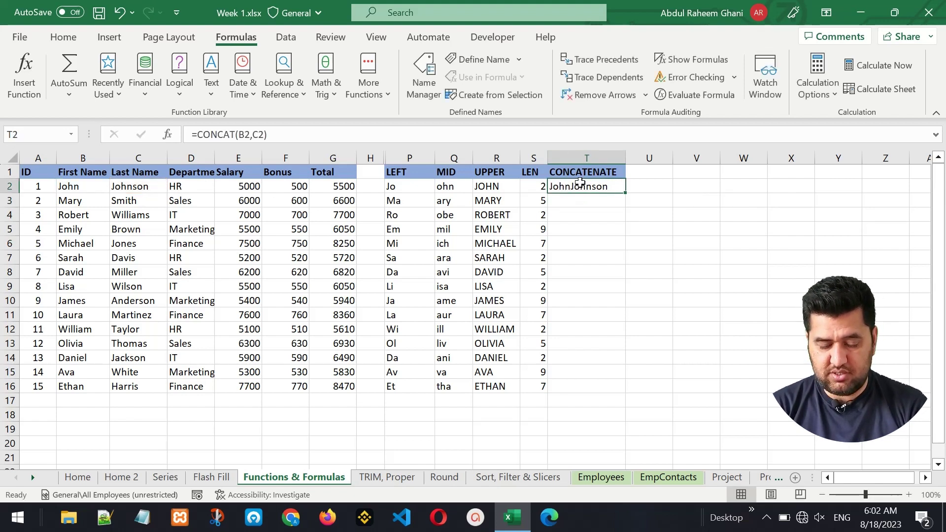
pyautogui.doubleClick(606, 188)
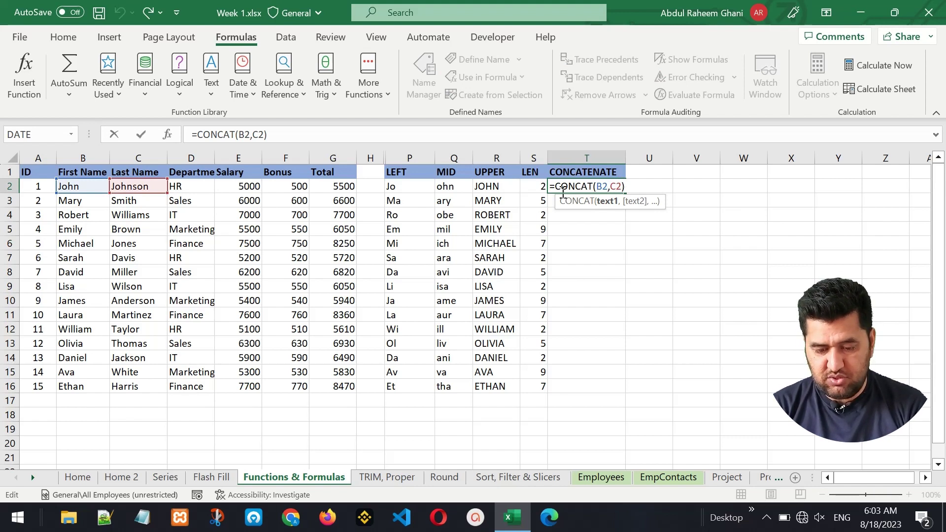
pyautogui.write(',')
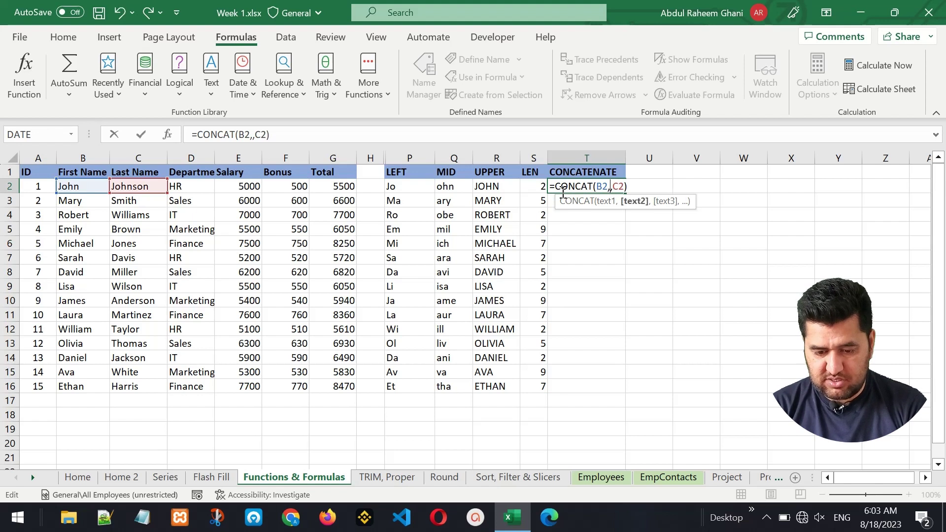
pyautogui.write(' "')
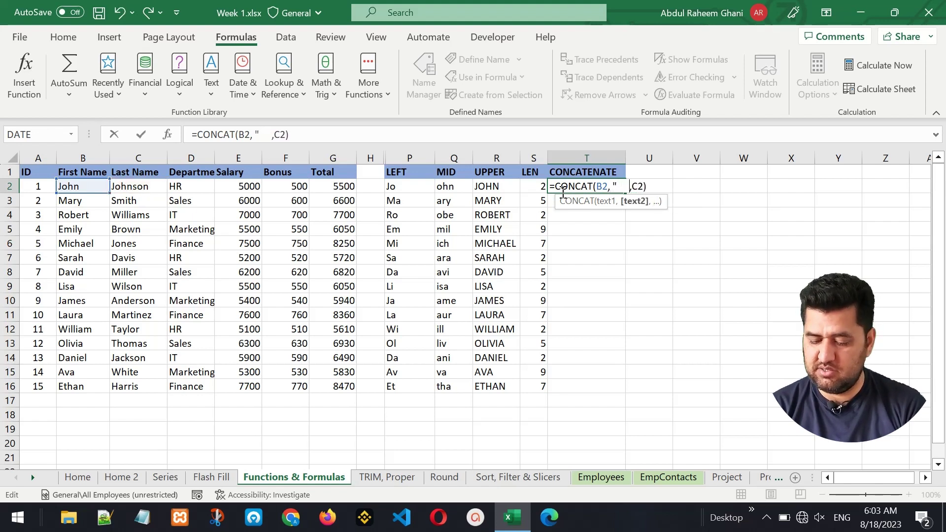
pyautogui.press('BackSpace')
pyautogui.press('BackSpace')
pyautogui.press('BackSpace')
pyautogui.press('BackSpace')
pyautogui.press('BackSpace')
pyautogui.press('BackSpace')
pyautogui.press('BackSpace')
pyautogui.press('BackSpace')
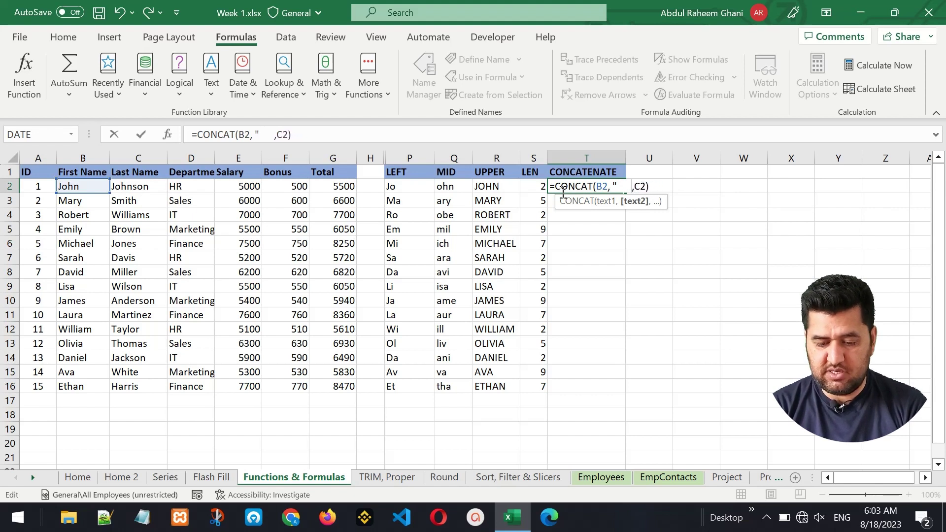
pyautogui.press('BackSpace')
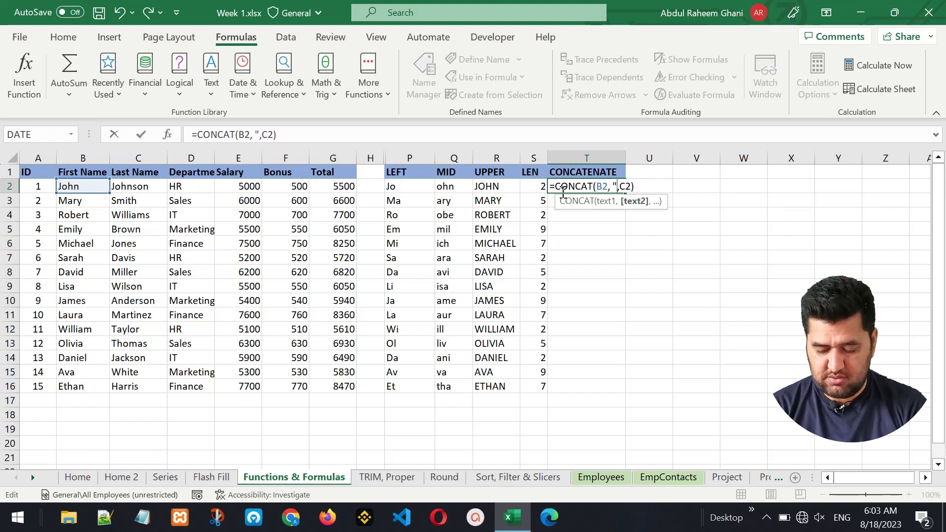
pyautogui.write('"')
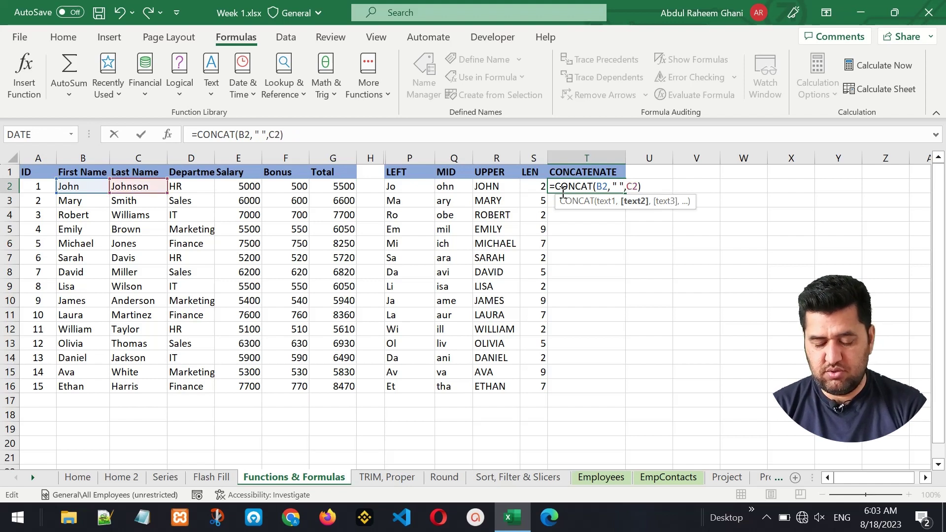
pyautogui.press('Return')
# - Fill the CONCAT formula from T2 down through T16
pyautogui.click(553, 186)
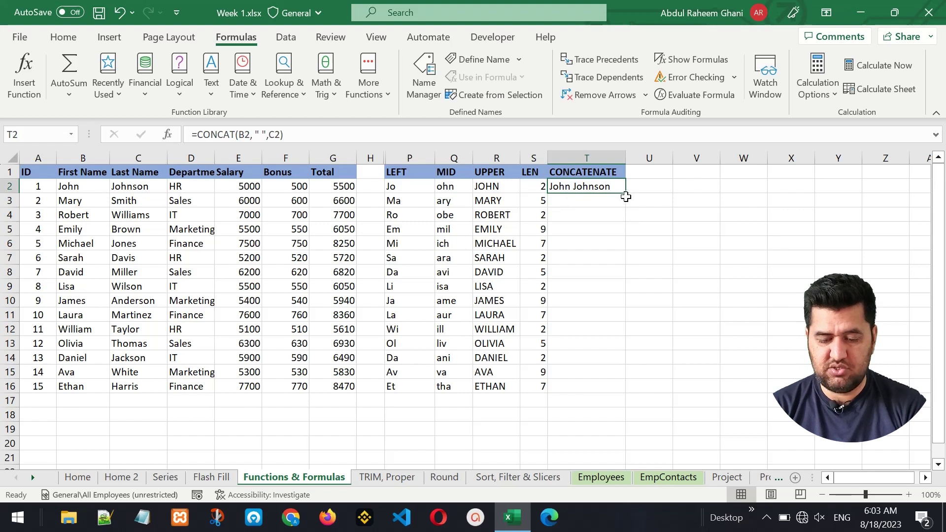
pyautogui.moveTo(626, 195); pyautogui.dragTo(629, 393)
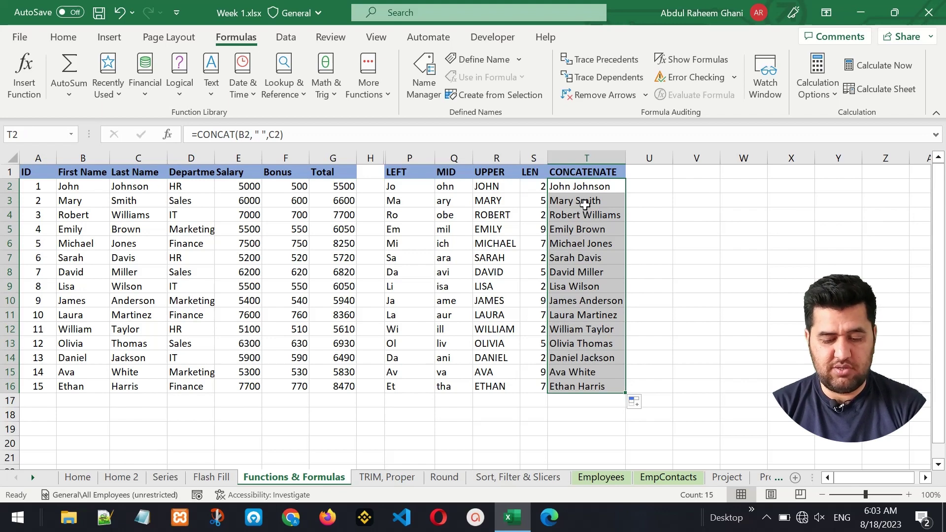
pyautogui.click(601, 277)
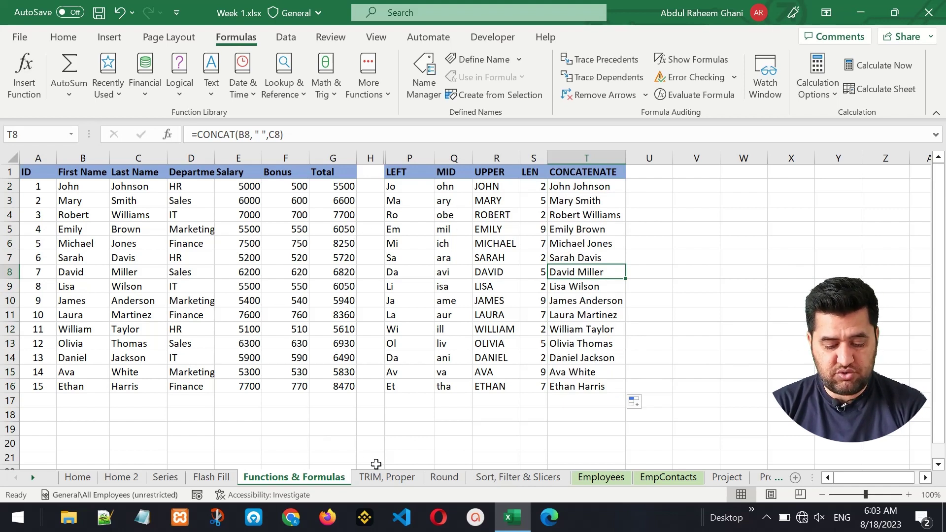
# - On the TRIM, Proper sheet, enter =TRIM(Table5[@[First Name]]) in D2 to strip extra spaces from the first name in A2
pyautogui.click(389, 476)
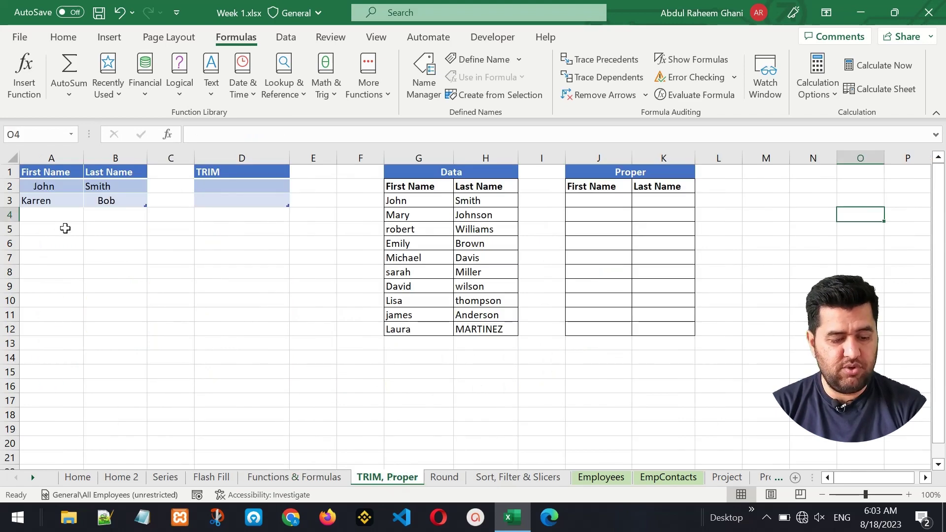
pyautogui.click(60, 187)
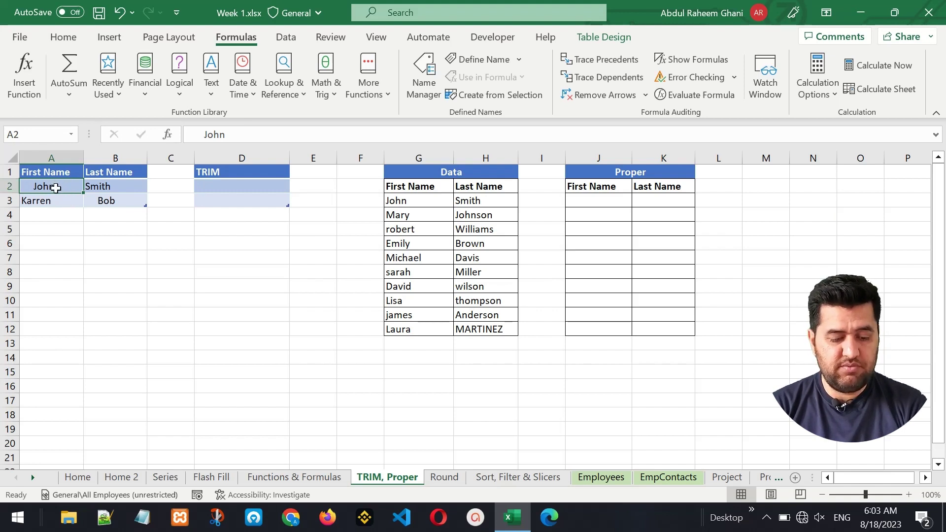
pyautogui.click(225, 186)
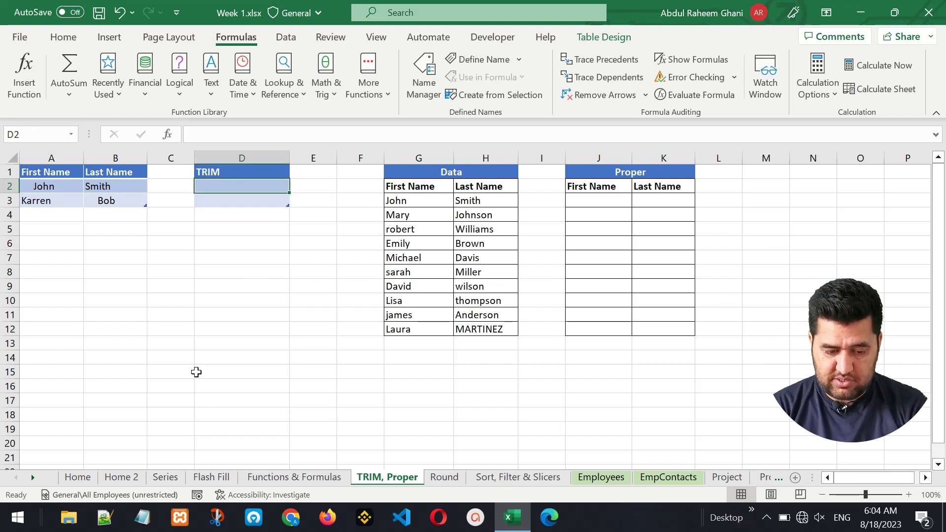
pyautogui.write('=TRI')
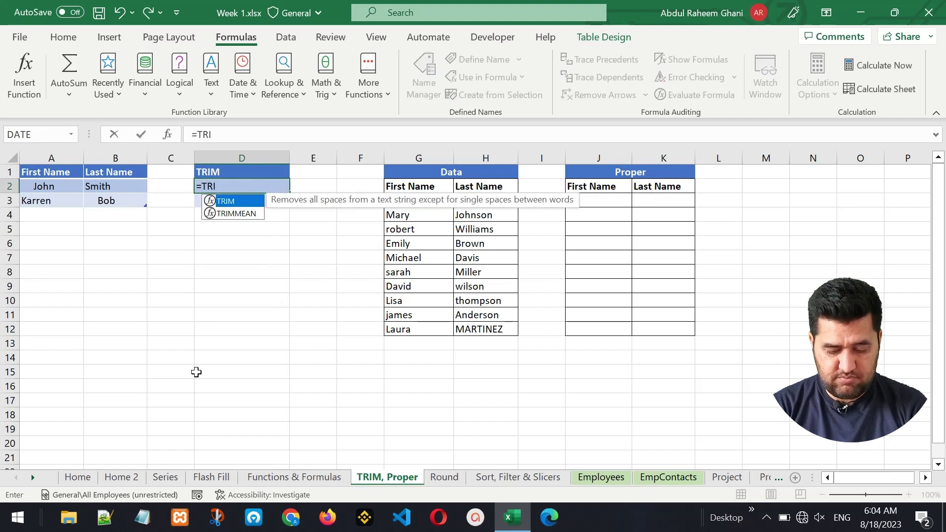
pyautogui.write('M(')
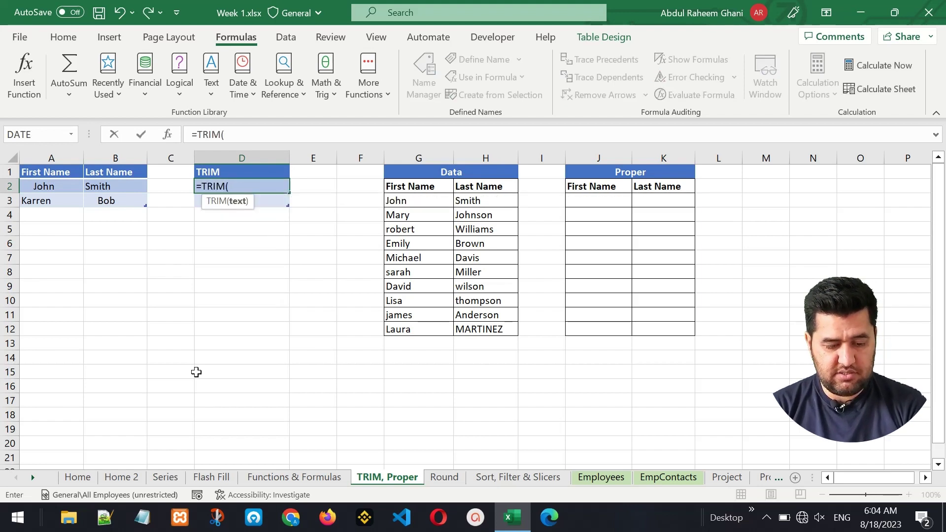
pyautogui.click(54, 189)
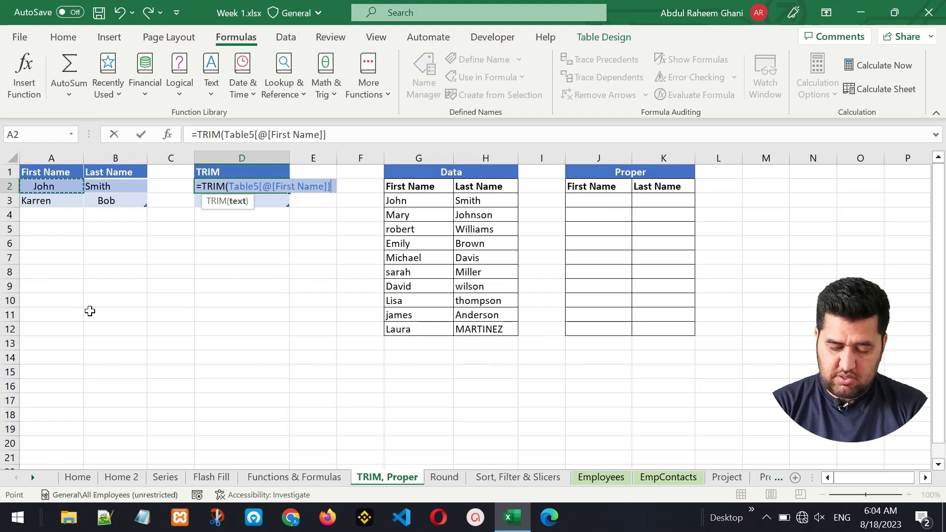
pyautogui.write(')')
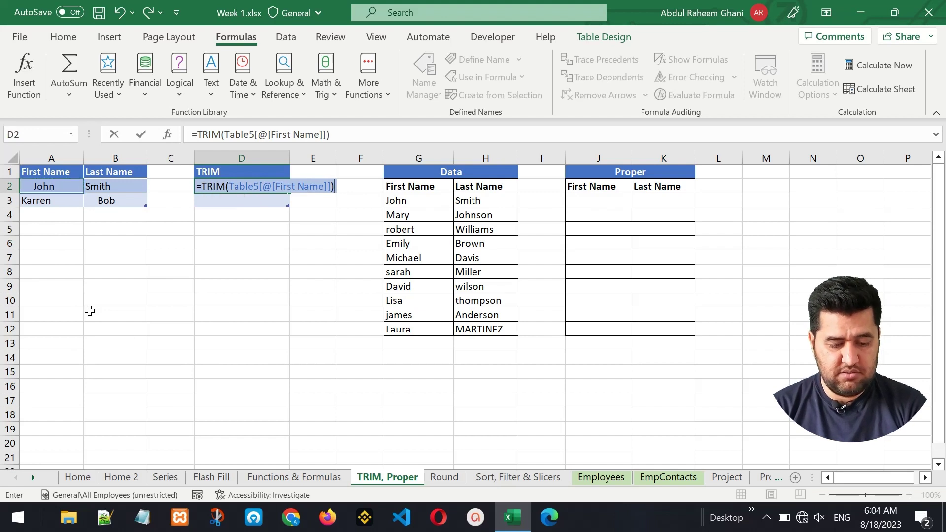
pyautogui.press('Return')
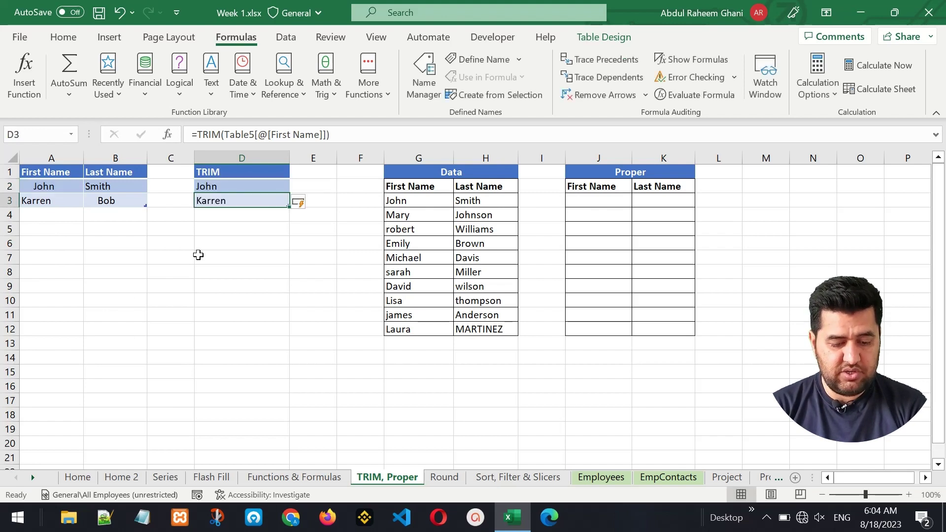
pyautogui.click(220, 192)
pyautogui.click(220, 200)
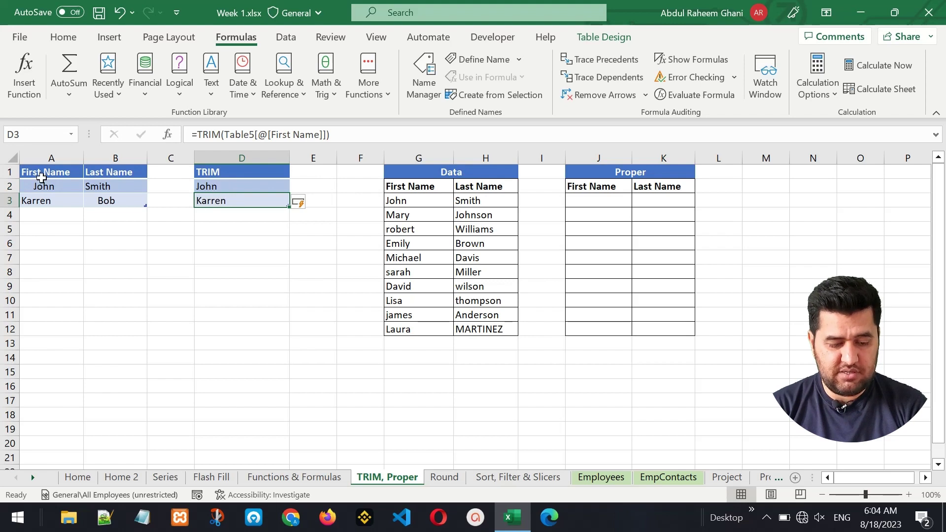
pyautogui.click(229, 187)
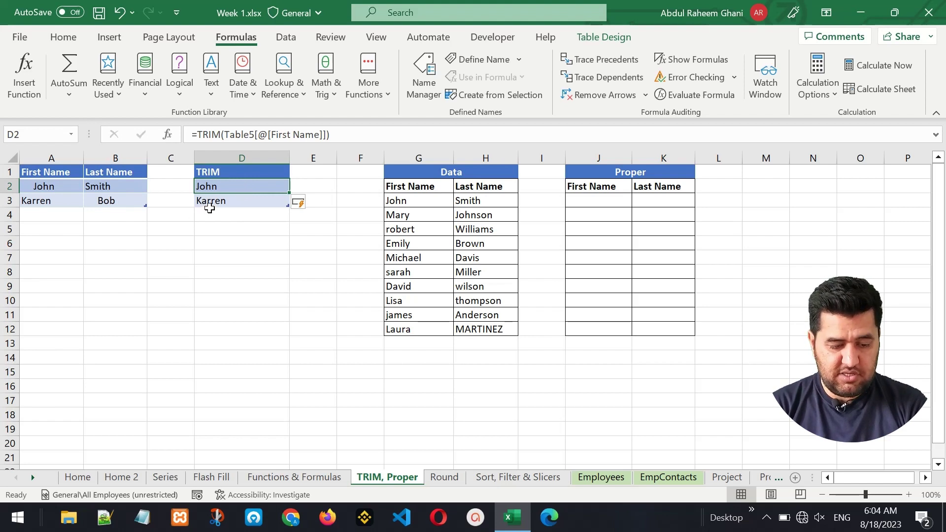
pyautogui.moveTo(52, 172); pyautogui.dragTo(243, 200)
pyautogui.click(243, 201)
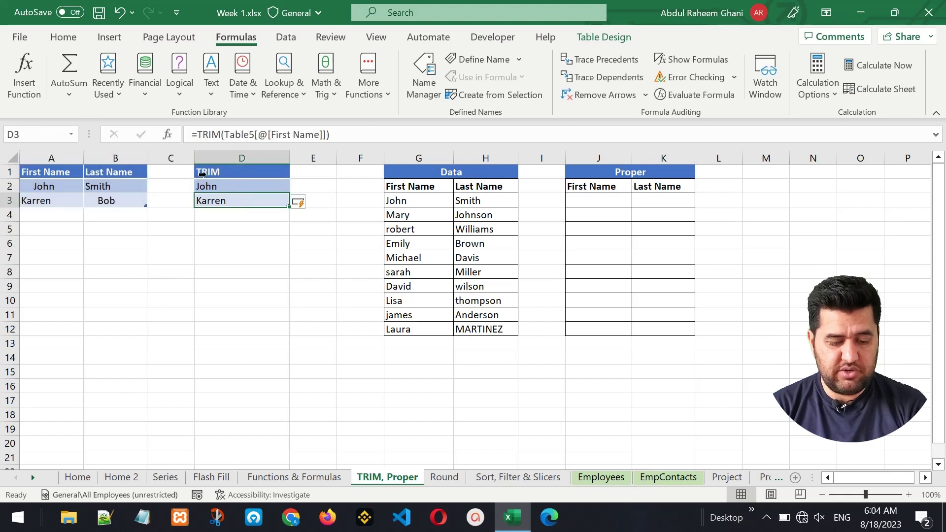
# - Convert the TRIM table in D1:D3 to a normal range
pyautogui.moveTo(201, 175); pyautogui.dragTo(220, 200)
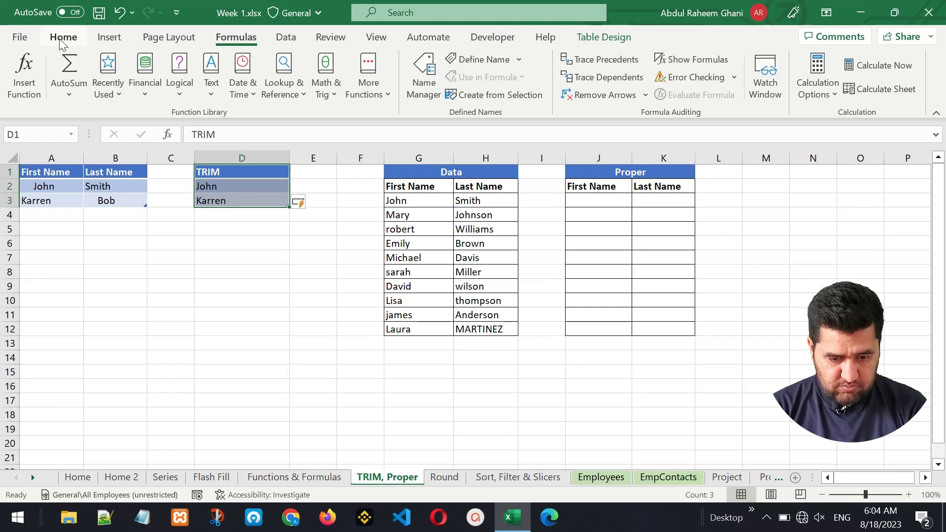
pyautogui.click(603, 37)
pyautogui.click(149, 96)
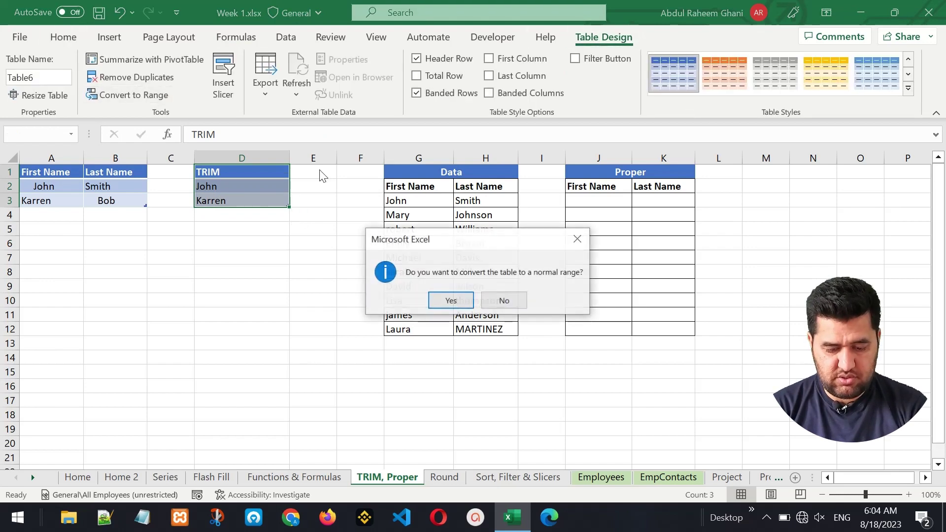
pyautogui.click(464, 305)
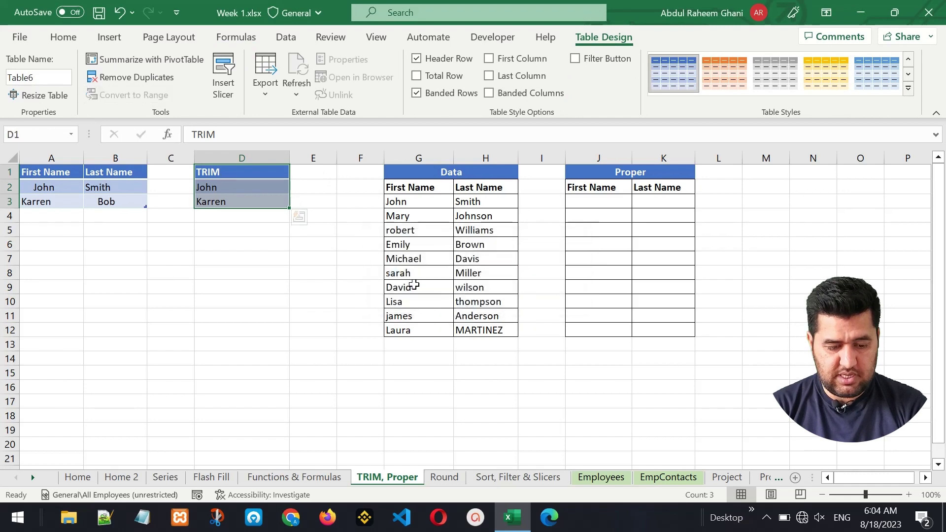
# - Re-enter the TRIM formula in D2 with the first name in A2 as its text, and fill it down to D3
pyautogui.click(247, 188)
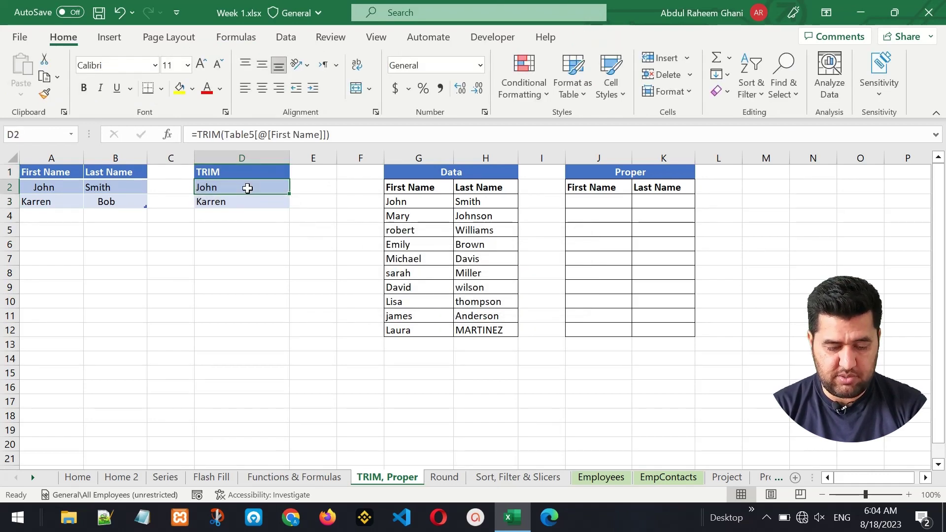
pyautogui.write('=')
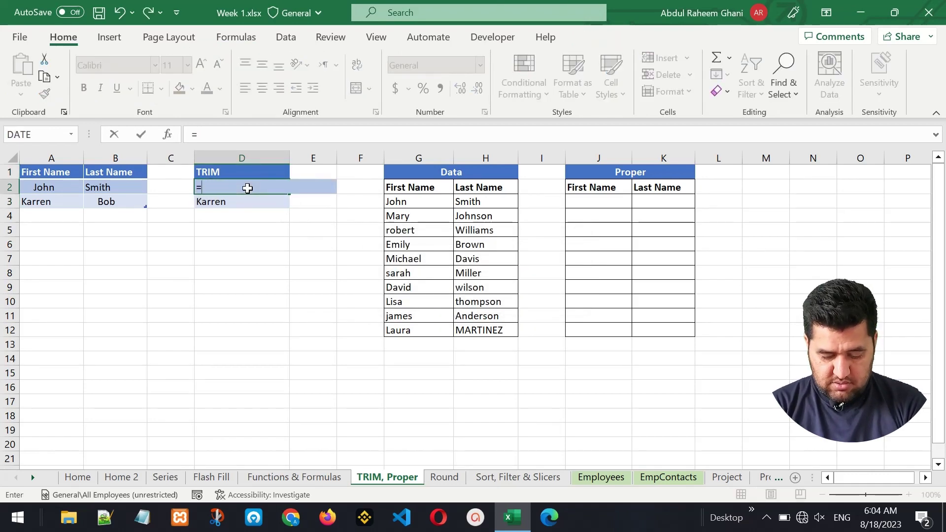
pyautogui.write('tri')
pyautogui.press('Tab')
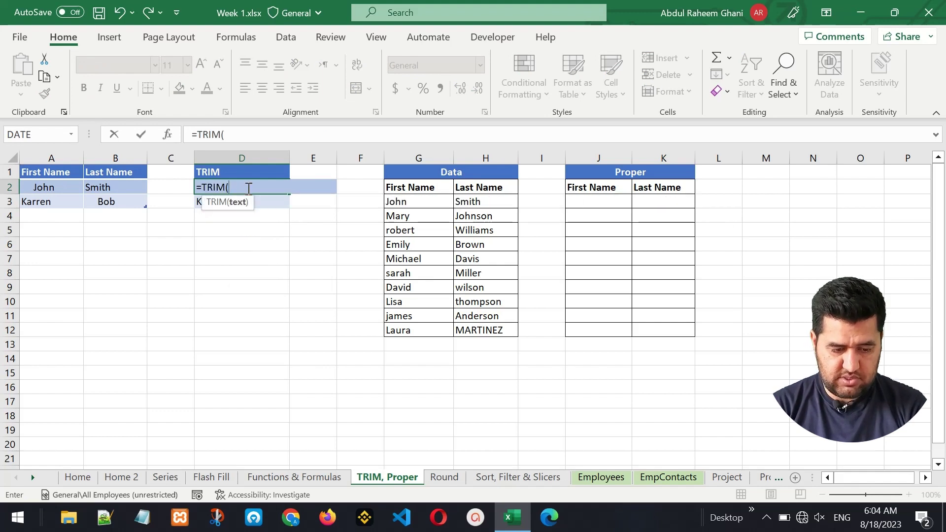
pyautogui.click(50, 185)
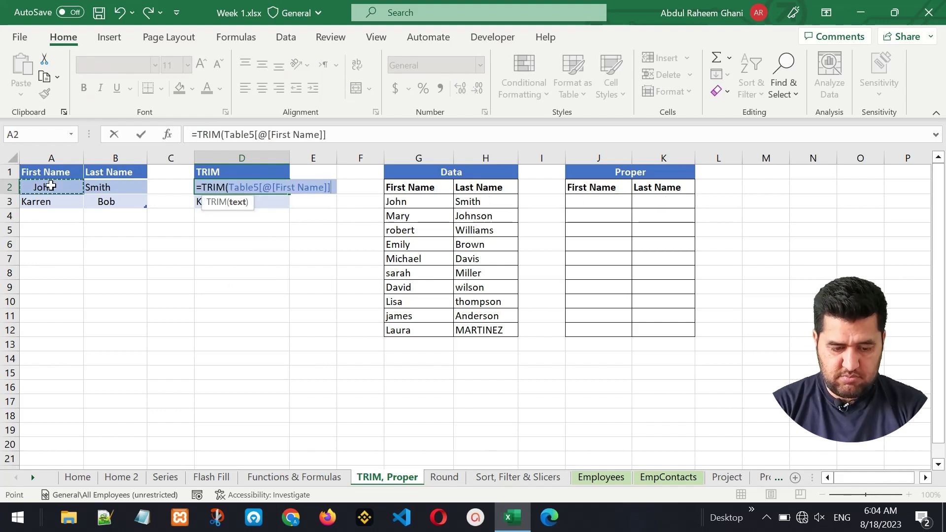
pyautogui.press('Return')
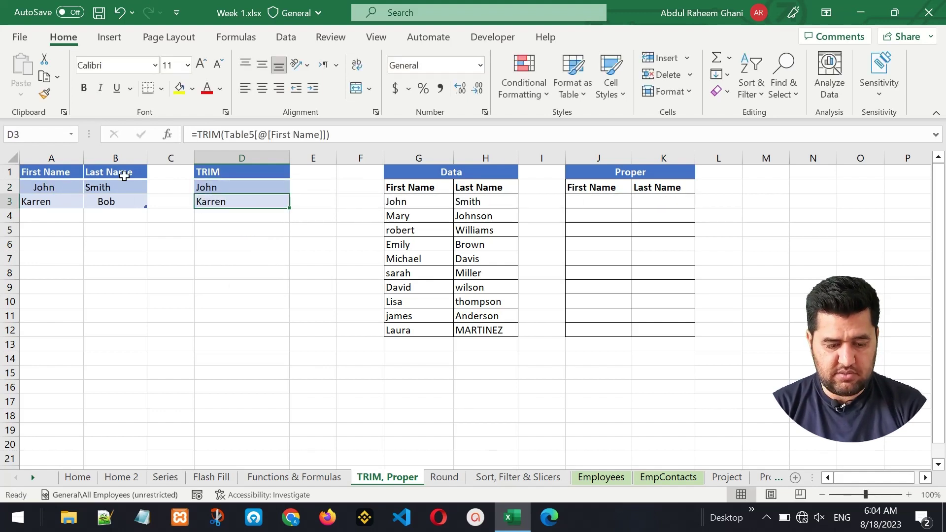
pyautogui.click(240, 189)
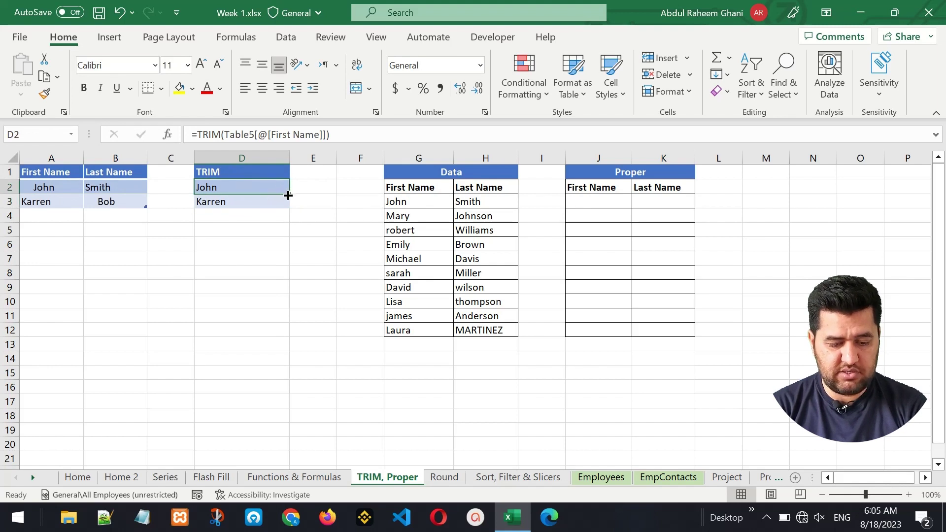
pyautogui.moveTo(288, 195); pyautogui.dragTo(287, 204)
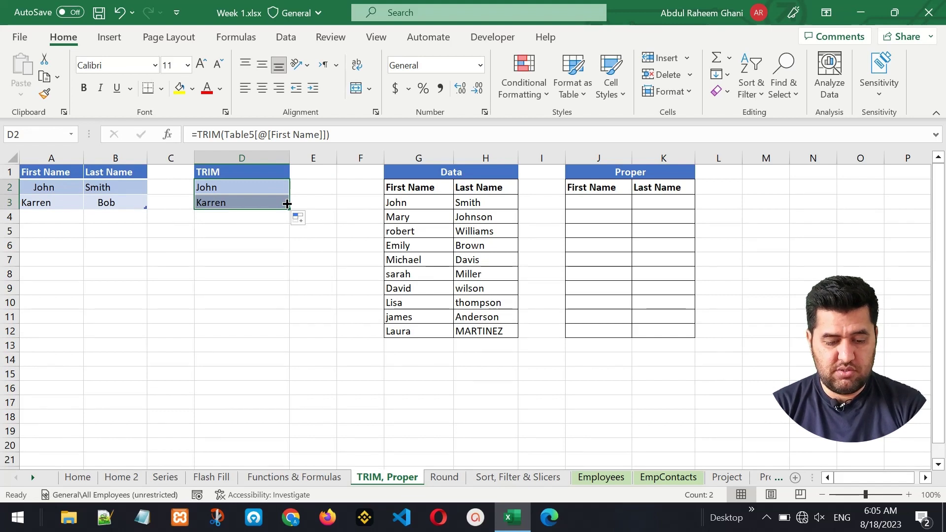
# - Enter =TRIM(Table5[@[Last Name]]) in E2 for the last name in B2, and fill it down to E3
pyautogui.click(312, 186)
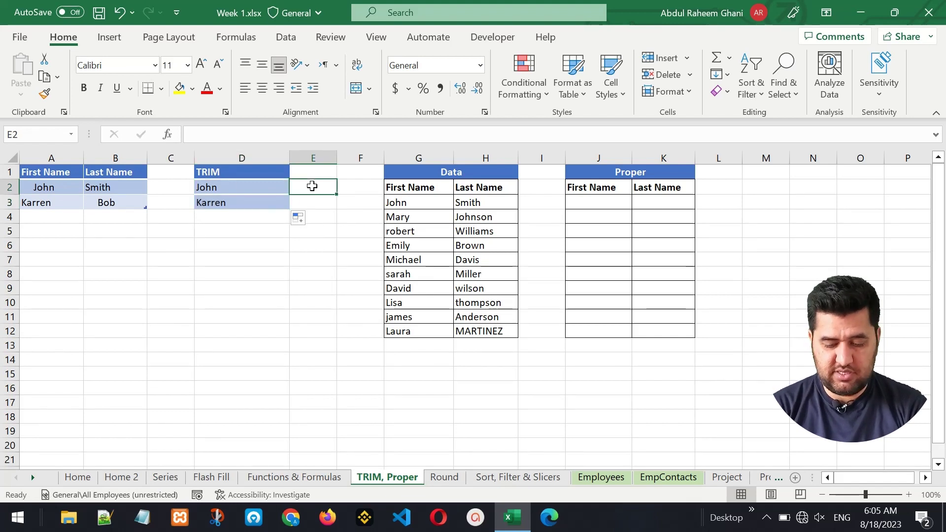
pyautogui.write('=trim')
pyautogui.press('Tab')
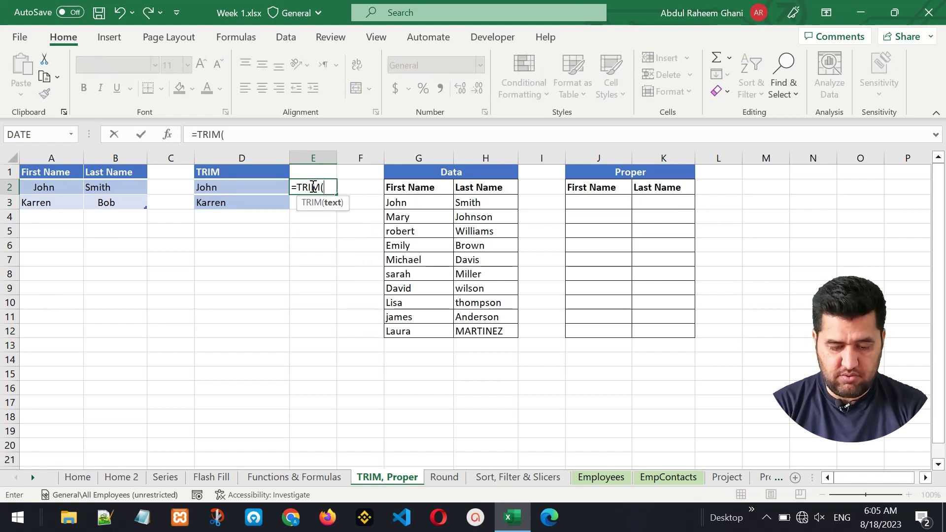
pyautogui.click(104, 187)
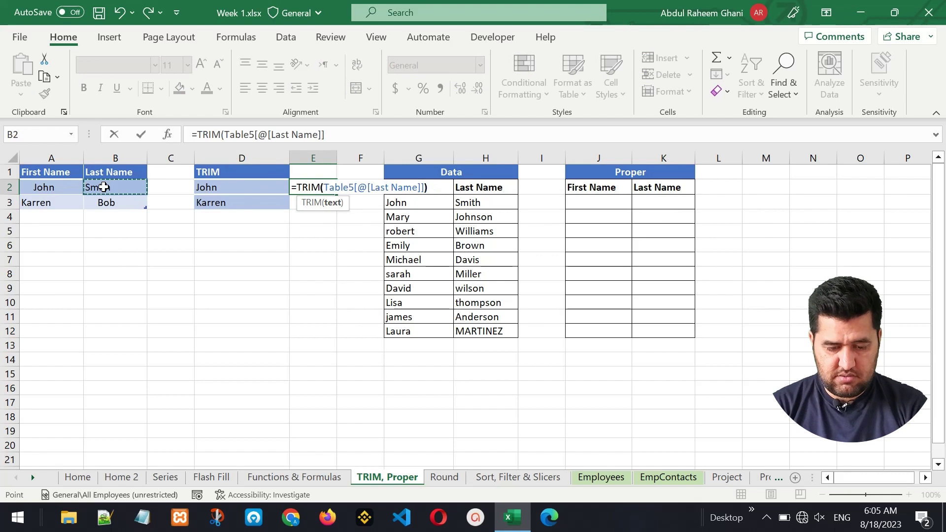
pyautogui.write(')')
pyautogui.press('Return')
pyautogui.click(310, 187)
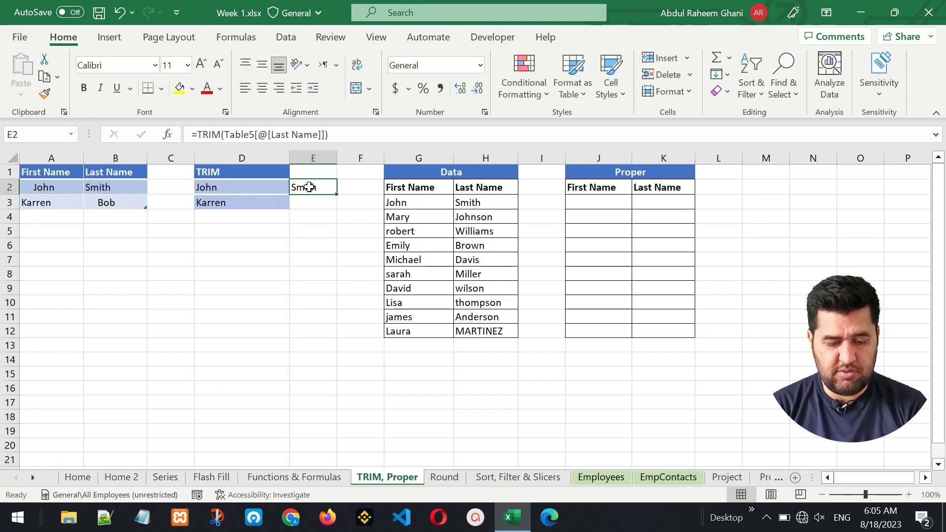
pyautogui.moveTo(337, 196); pyautogui.dragTo(337, 211)
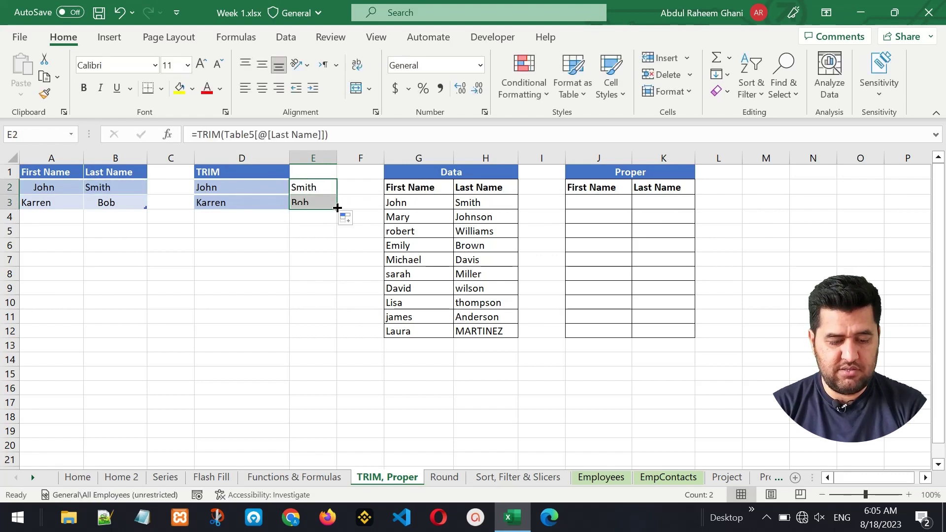
pyautogui.click(313, 203)
# - Convert the First Name and Last Name table in A1:B3 to a normal range and check the TRIM formulas in D2 and D3
pyautogui.moveTo(61, 172); pyautogui.dragTo(106, 198)
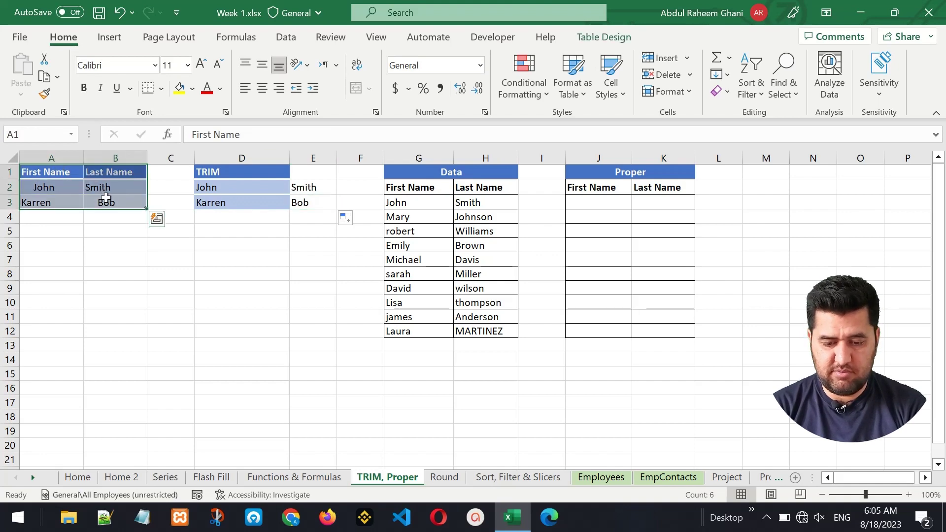
pyautogui.click(600, 37)
pyautogui.click(125, 96)
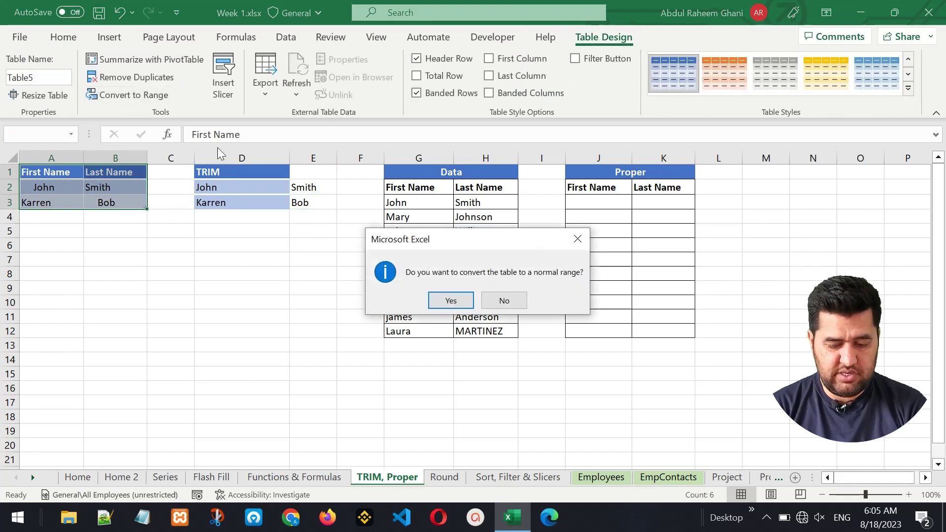
pyautogui.click(450, 301)
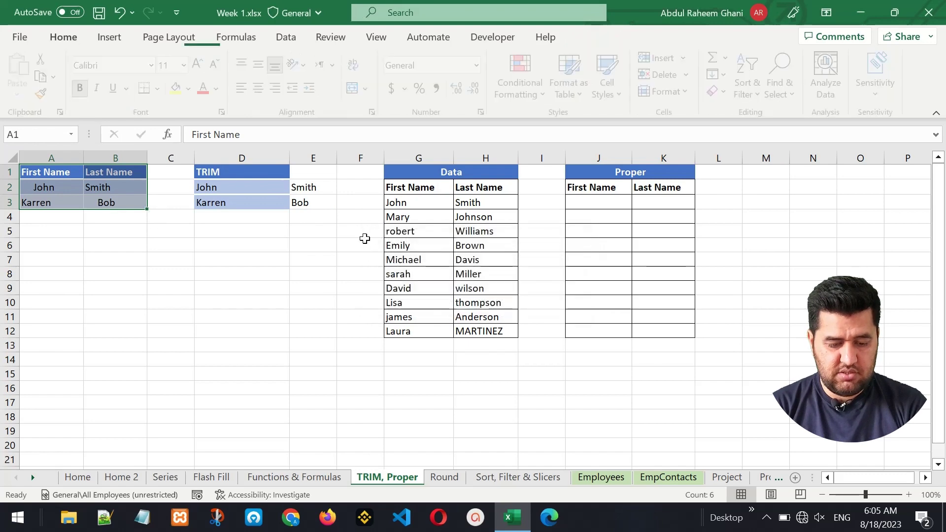
pyautogui.click(243, 187)
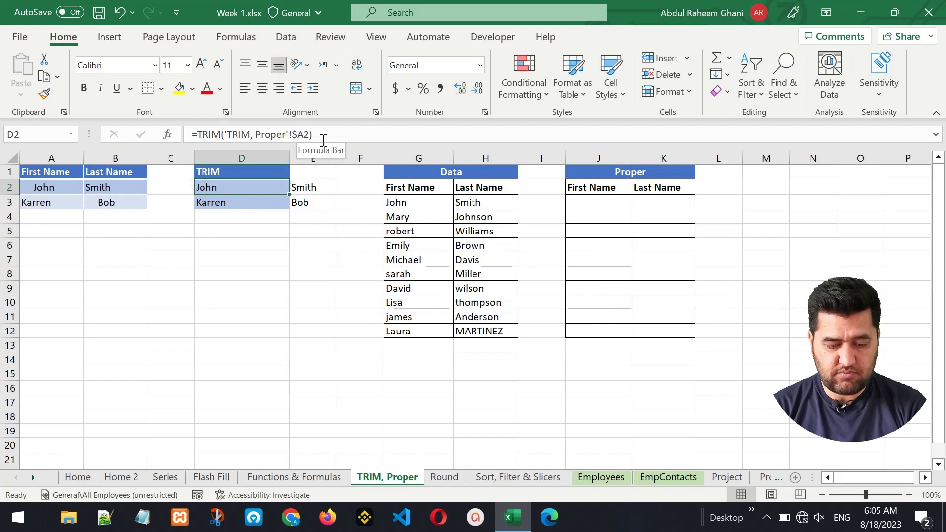
pyautogui.press('Down')
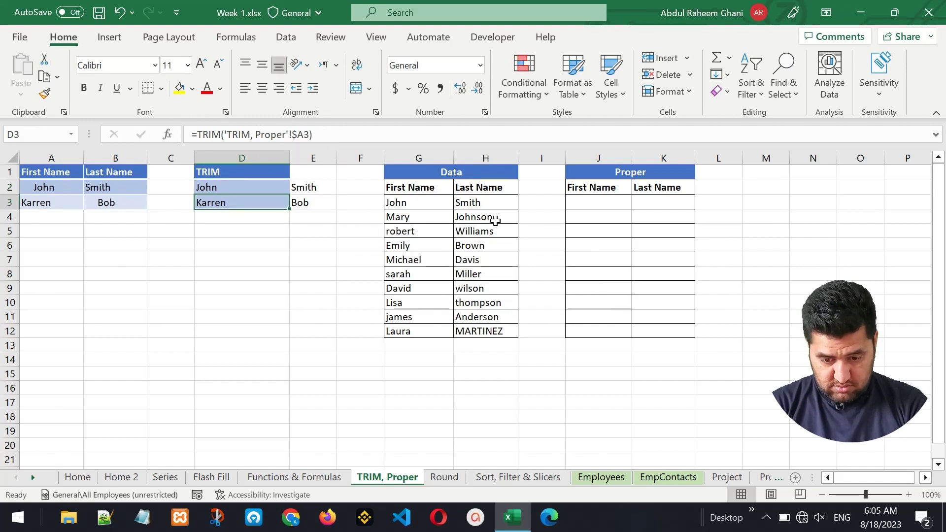
# - Examine the capitalization of the names in the Data list against the empty Proper columns
pyautogui.click(602, 202)
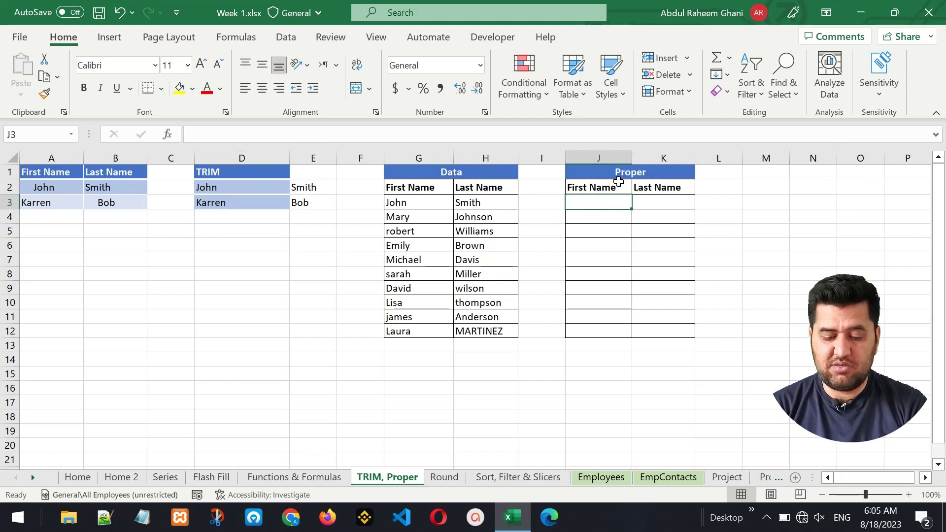
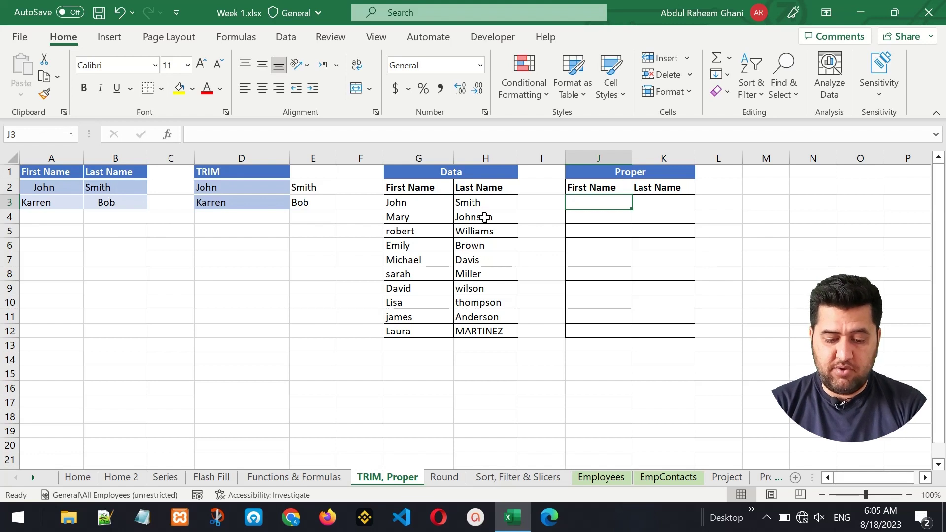
pyautogui.moveTo(419, 205); pyautogui.dragTo(463, 219)
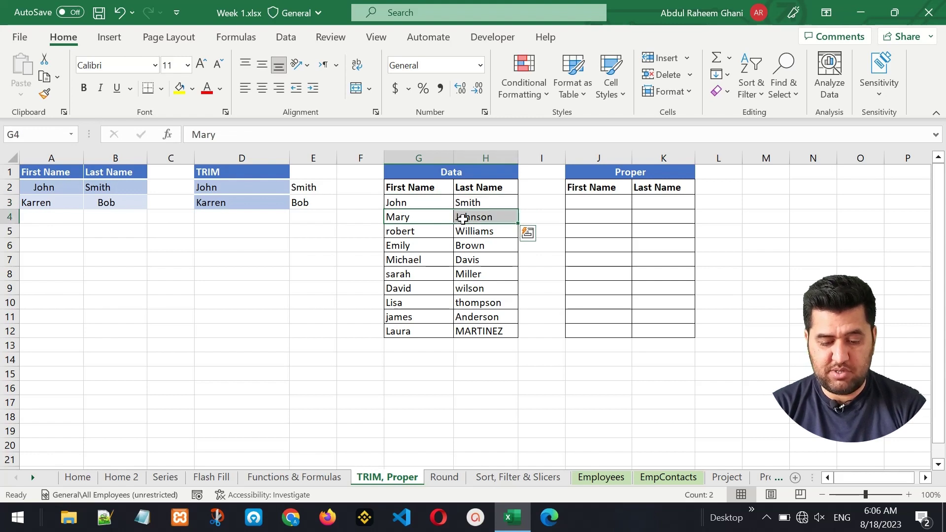
pyautogui.click(442, 231)
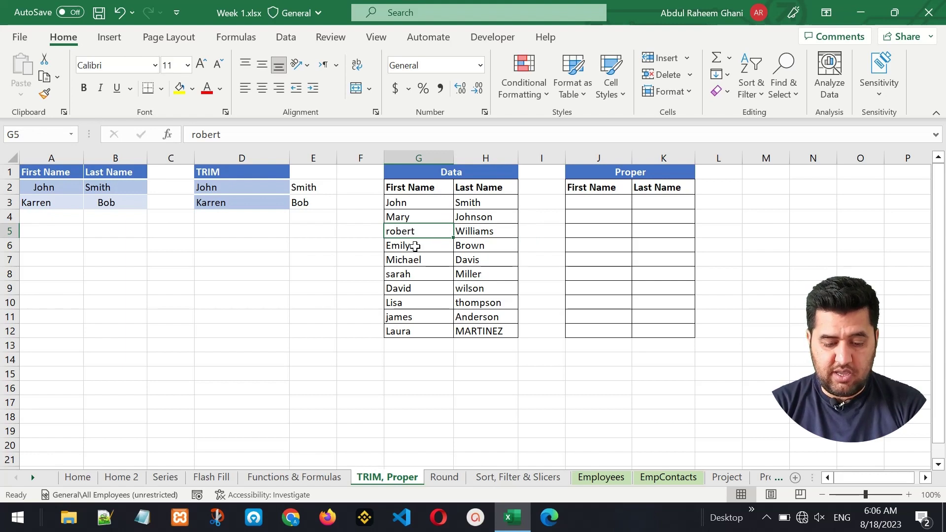
pyautogui.click(417, 246)
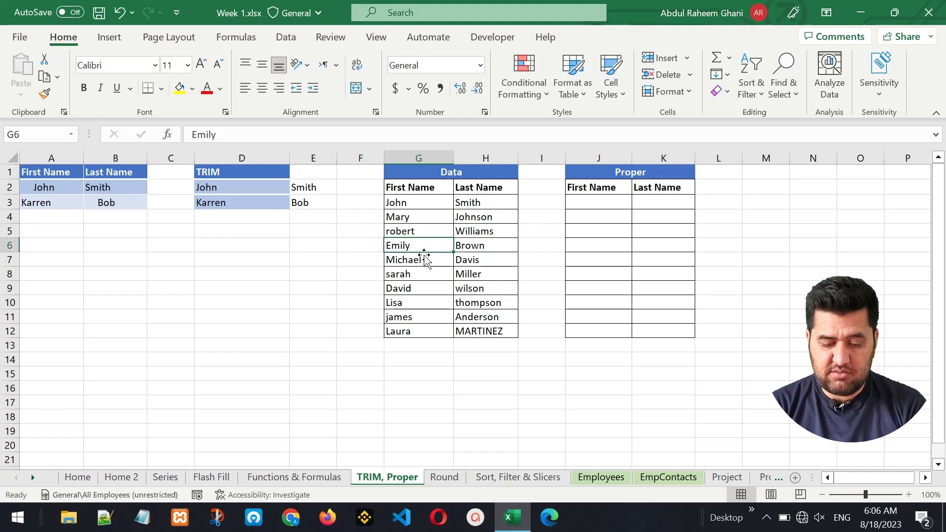
pyautogui.click(420, 259)
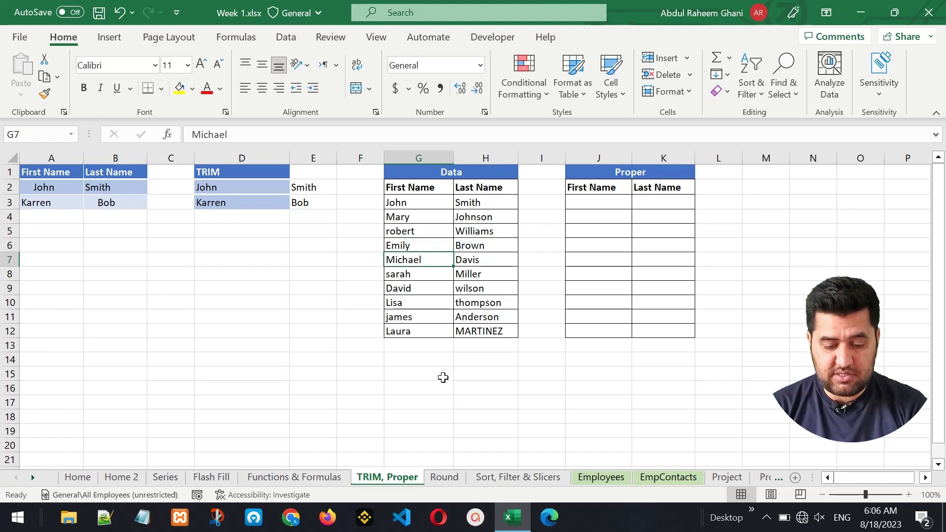
pyautogui.press('Down')
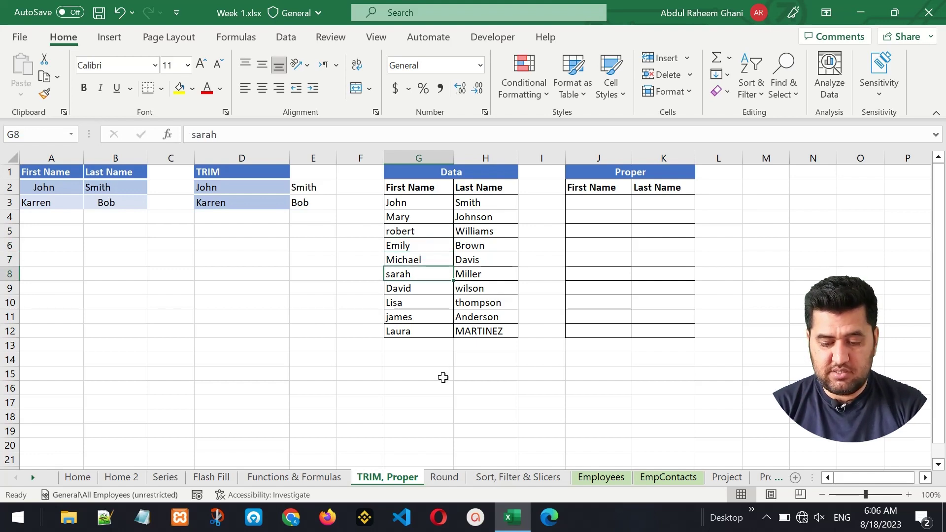
# - Enter =PROPER(G3) in J3, fill it down through J12, and check the capitalization of the resulting first names
pyautogui.click(597, 203)
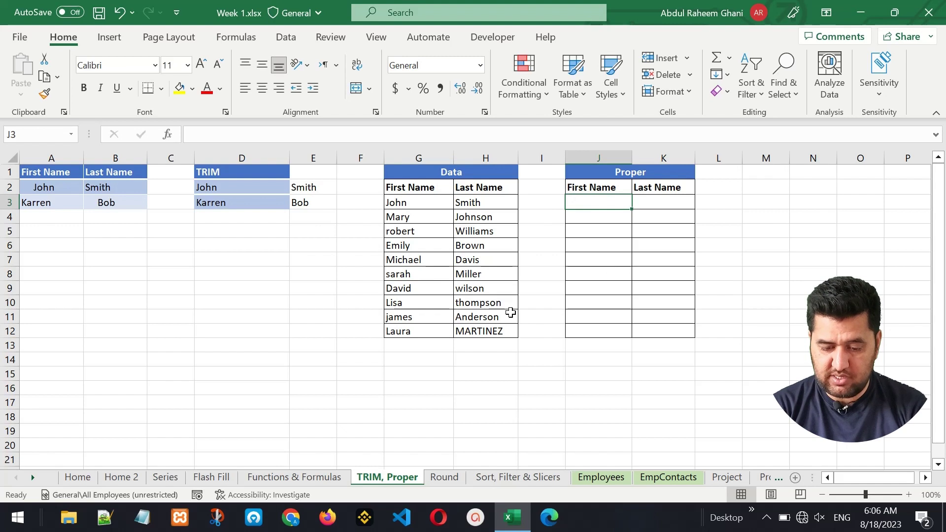
pyautogui.write('=PROPER(')
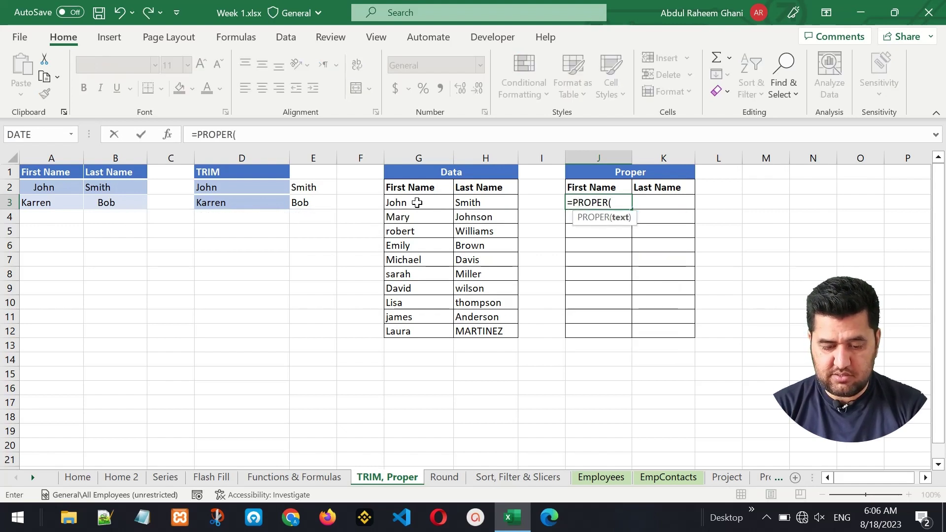
pyautogui.click(418, 202)
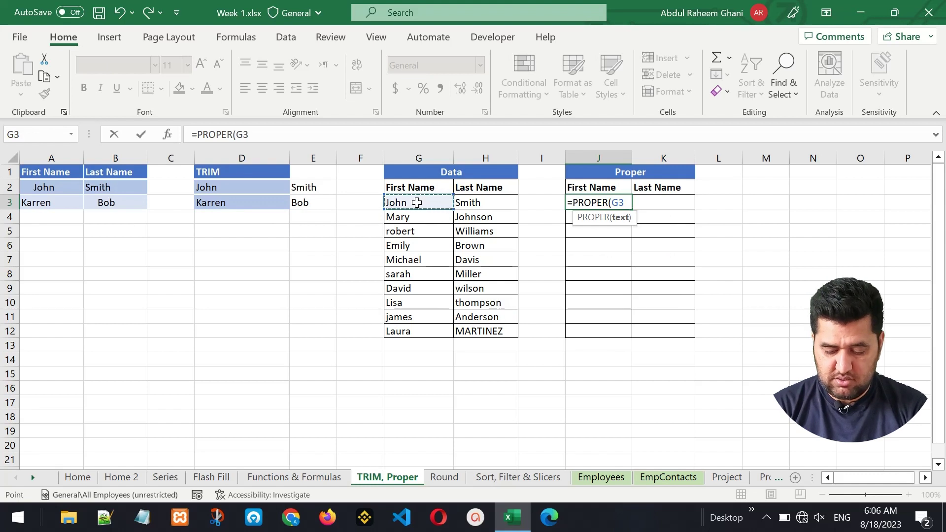
pyautogui.write(')')
pyautogui.press('Return')
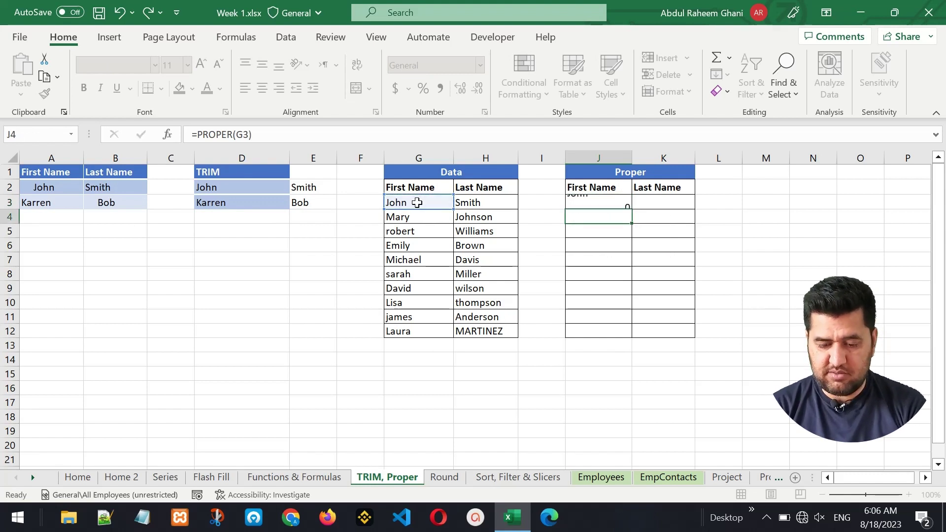
pyautogui.click(612, 201)
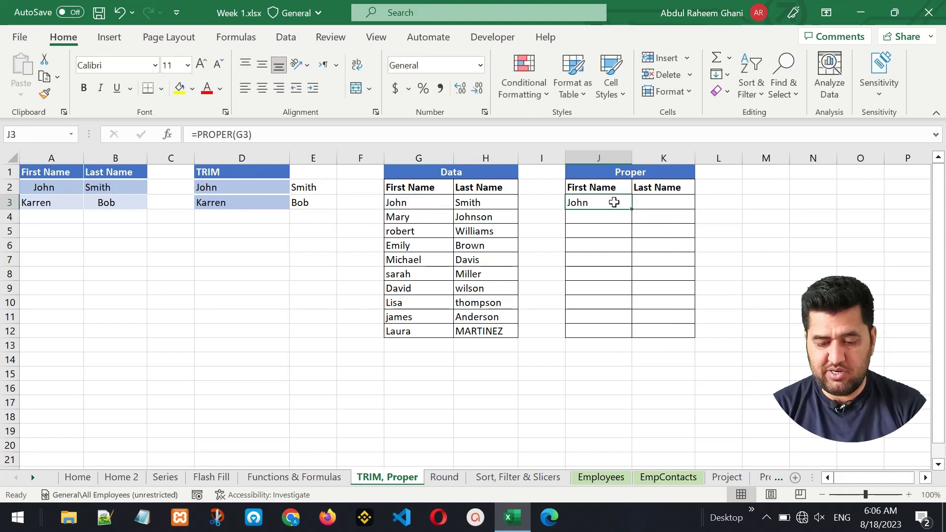
pyautogui.moveTo(631, 209); pyautogui.dragTo(630, 335)
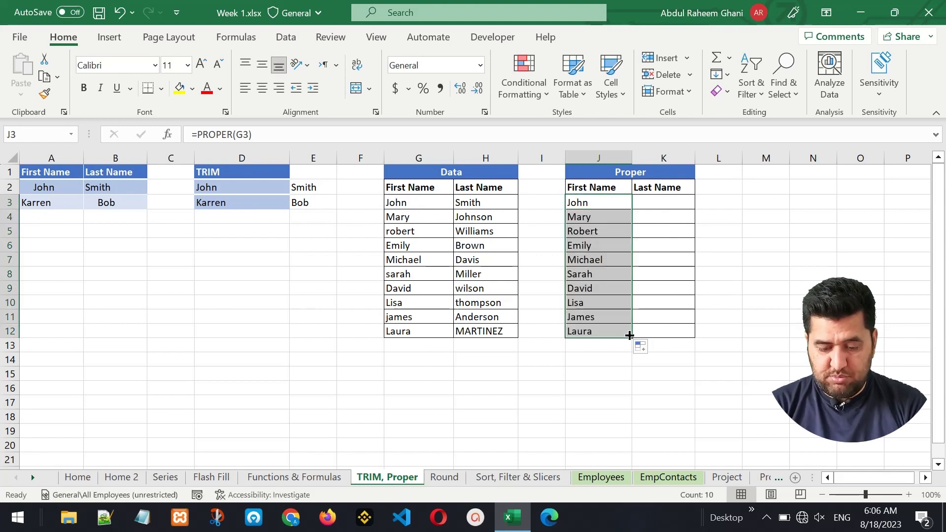
pyautogui.click(591, 233)
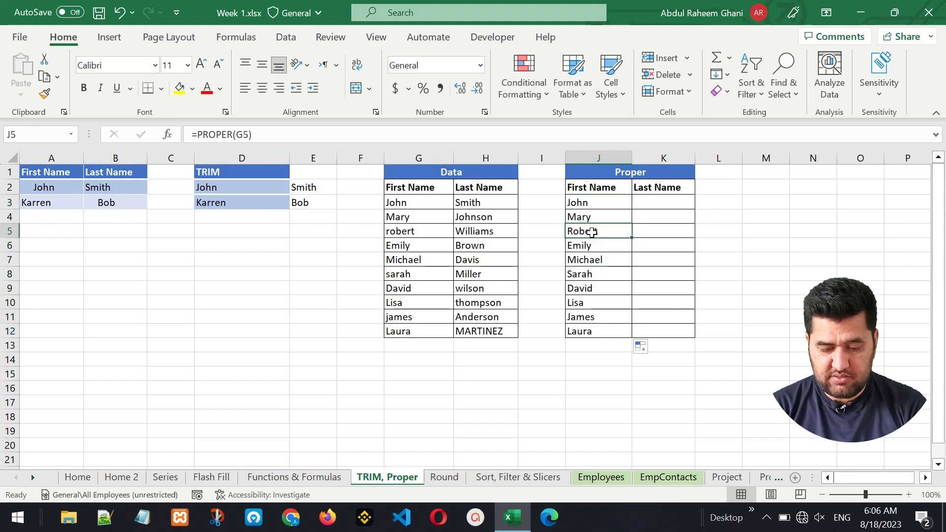
pyautogui.click(596, 276)
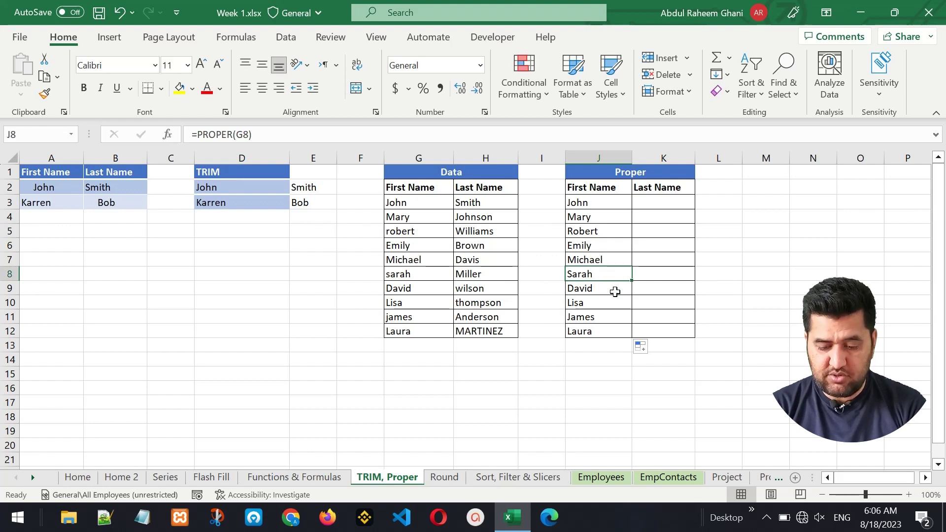
pyautogui.click(598, 317)
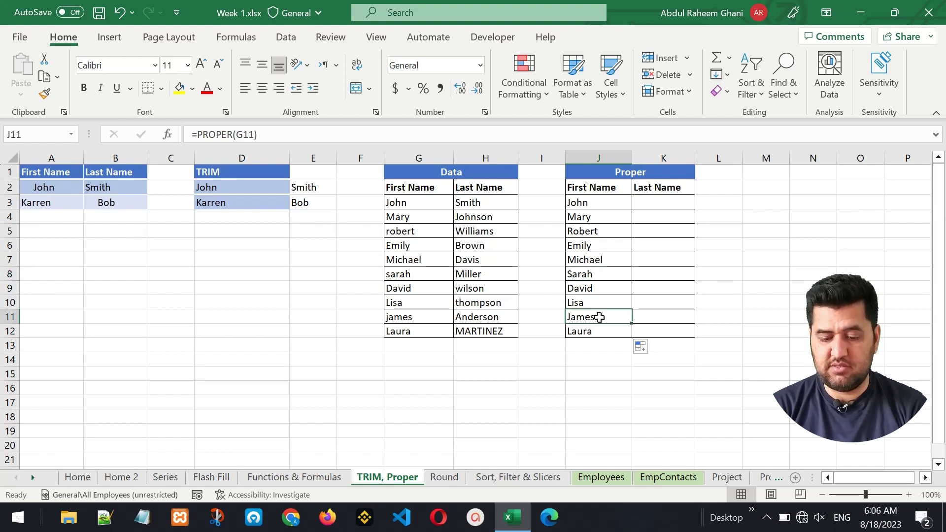
# - Extend the PROPER formula from J3 across into K3 for the last name and check which cell it references
pyautogui.click(653, 203)
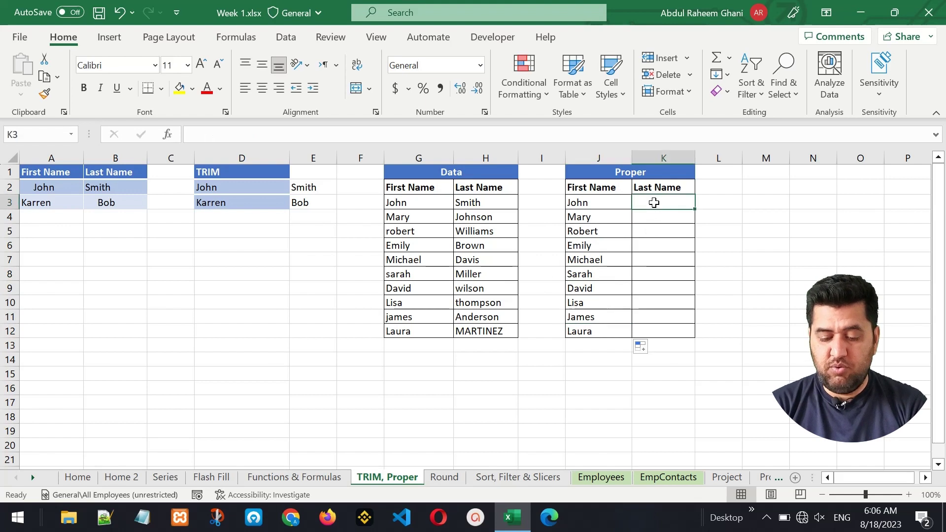
pyautogui.click(615, 202)
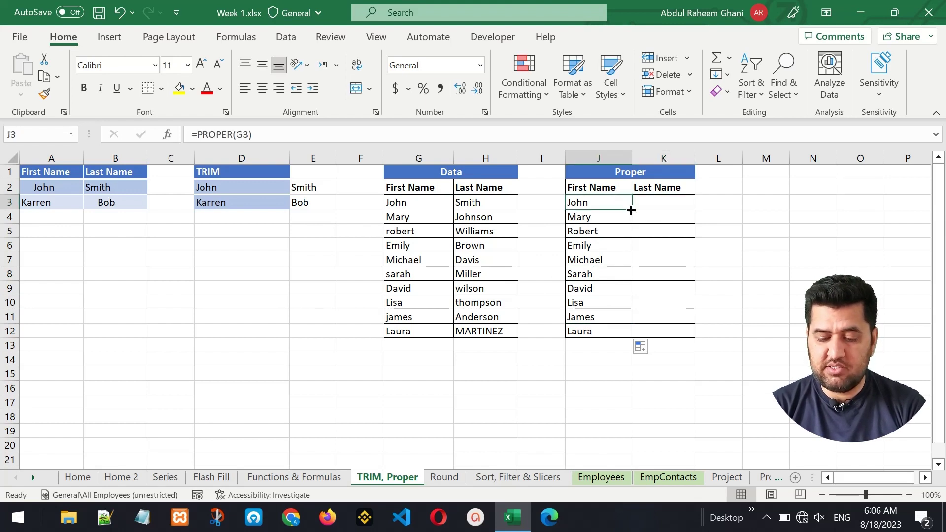
pyautogui.moveTo(631, 211); pyautogui.dragTo(686, 207)
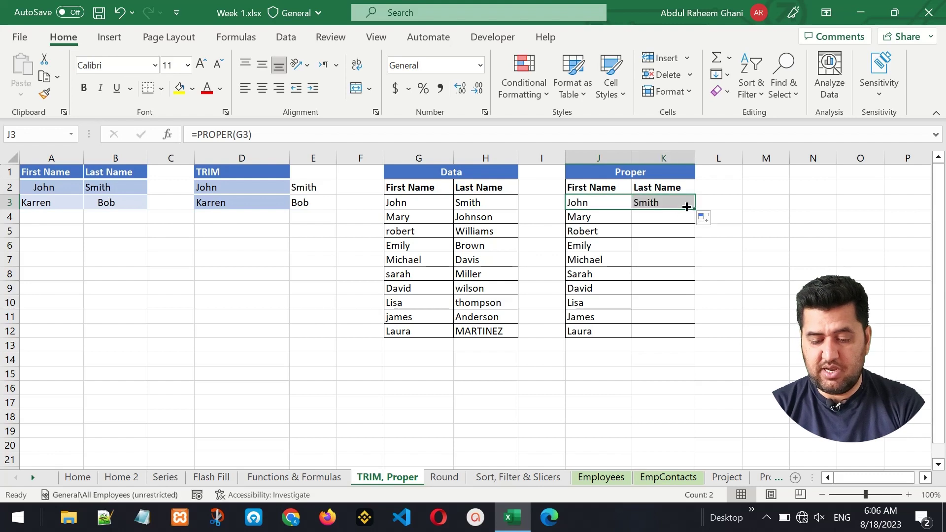
pyautogui.click(661, 201)
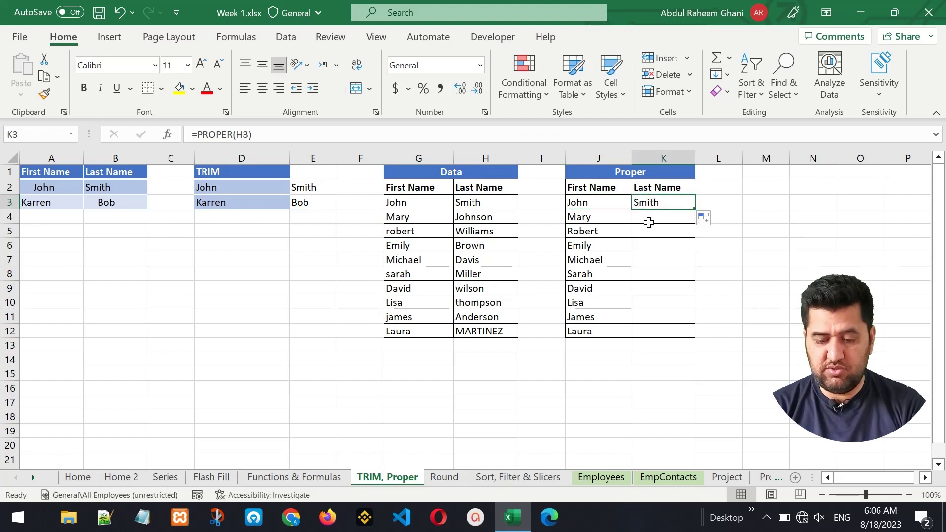
pyautogui.doubleClick(663, 202)
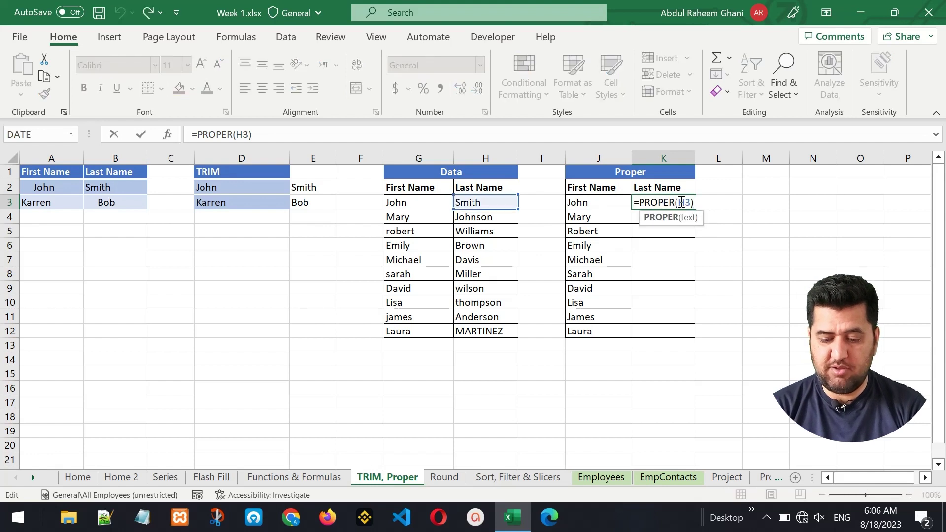
pyautogui.click(702, 203)
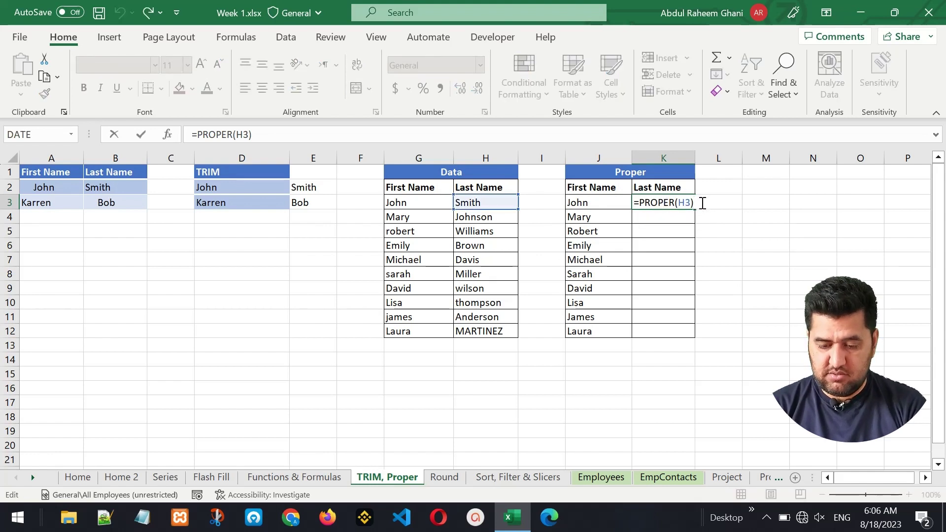
pyautogui.press('Return')
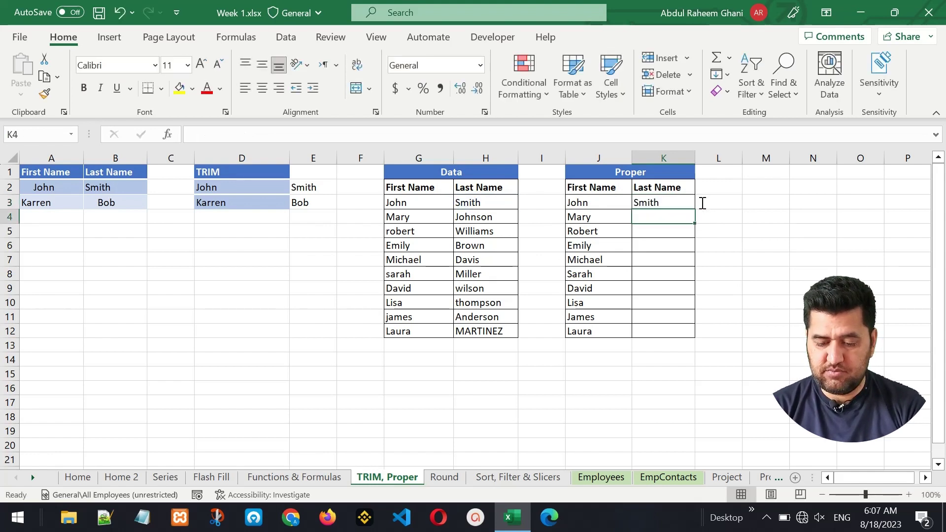
# - Fill the PROPER formula from K3 down through K12 and compare with the original last names
pyautogui.click(688, 203)
pyautogui.moveTo(696, 211); pyautogui.dragTo(698, 339)
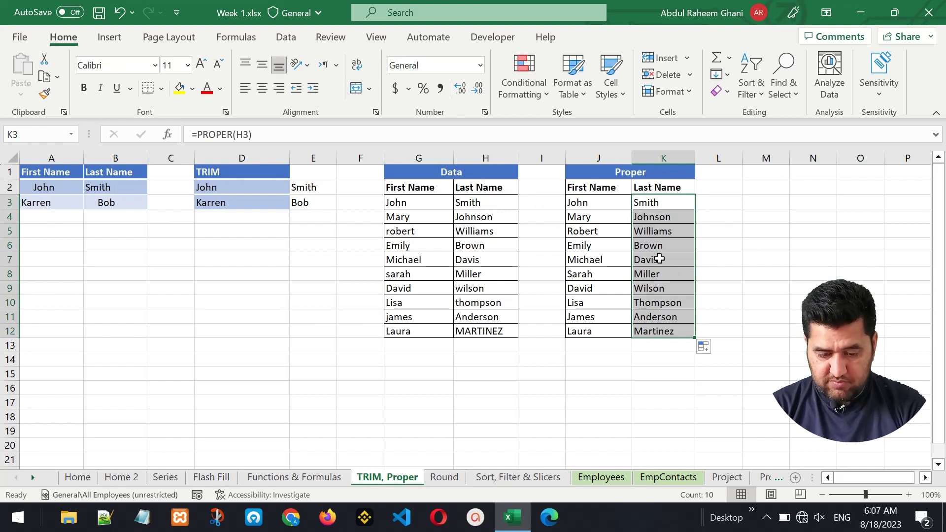
pyautogui.click(477, 289)
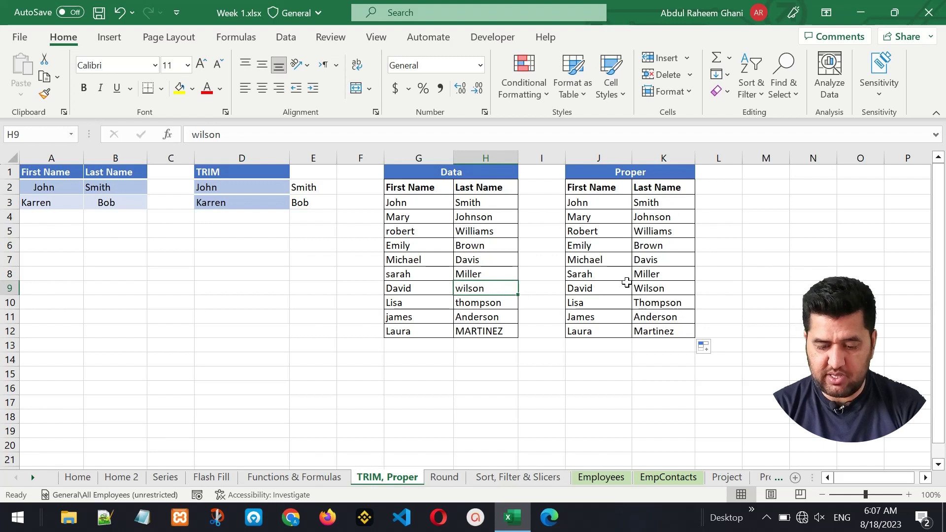
# - Compare the last names in rows 9, 10 and 12 of the Data list with their Proper versions in column K
pyautogui.click(651, 286)
pyautogui.moveTo(662, 277); pyautogui.dragTo(674, 287)
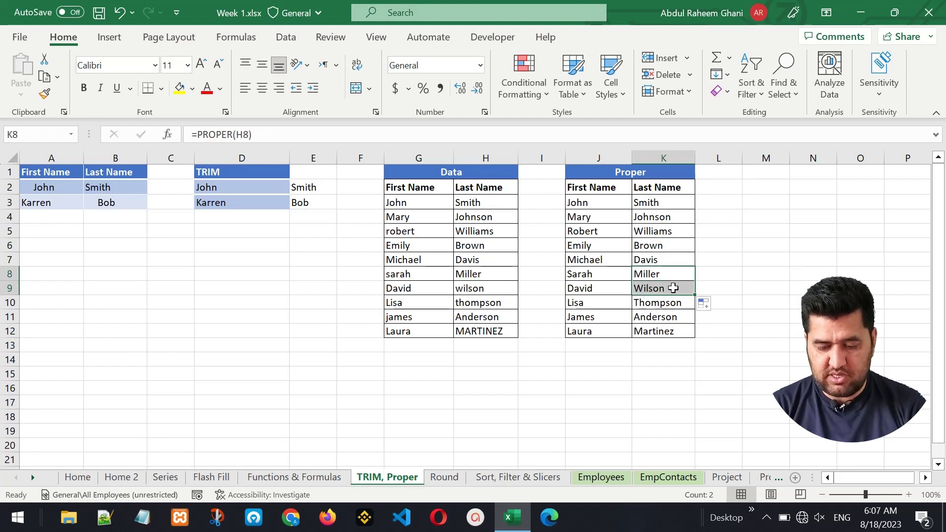
pyautogui.click(673, 287)
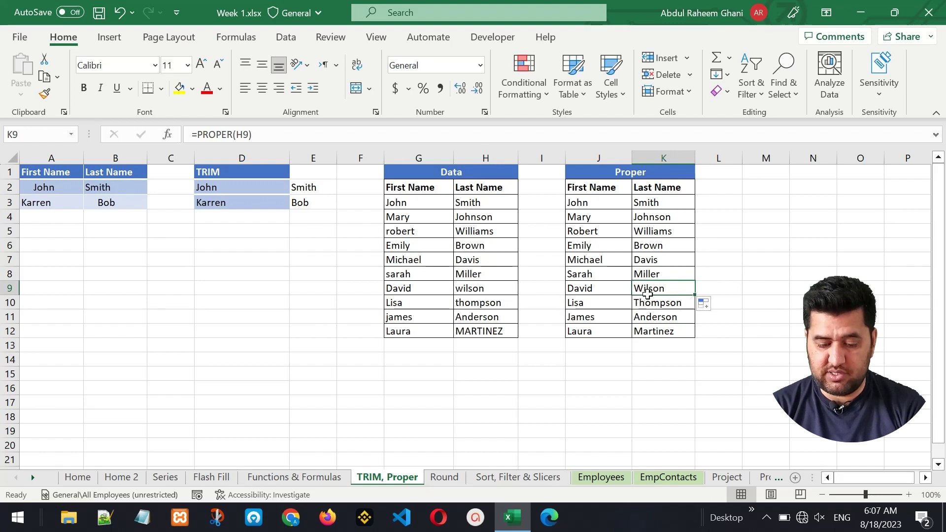
pyautogui.click(484, 302)
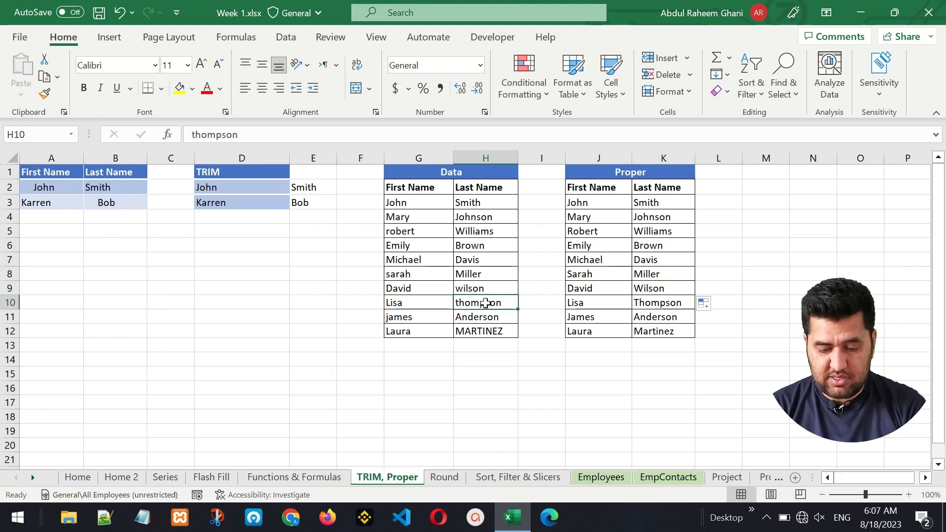
pyautogui.click(669, 301)
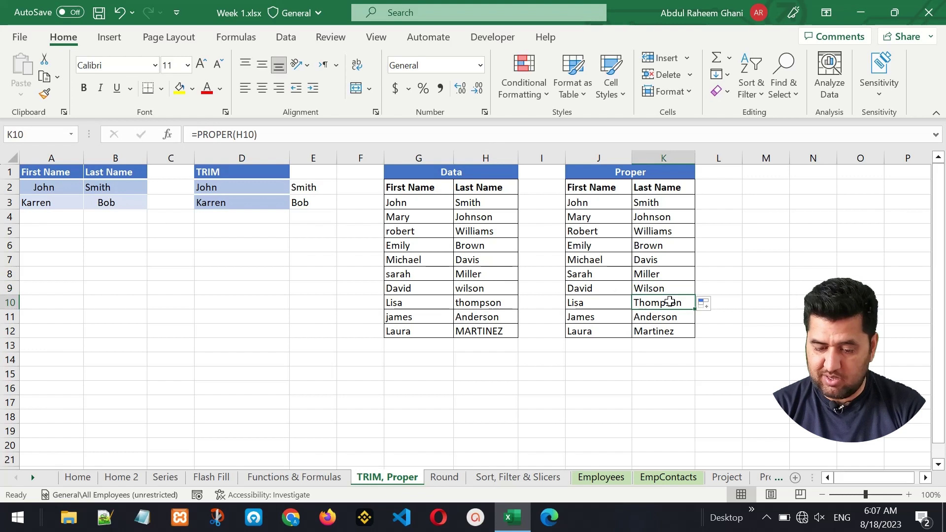
pyautogui.click(485, 331)
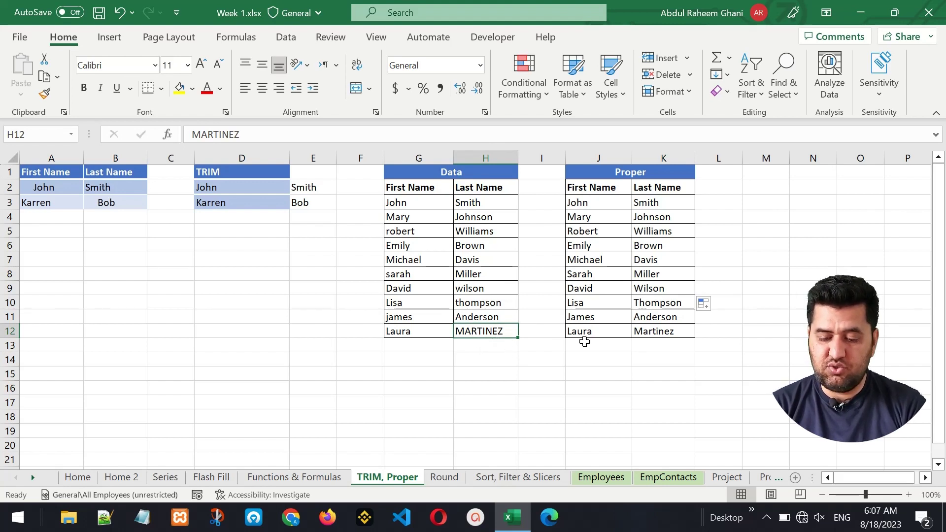
pyautogui.click(646, 333)
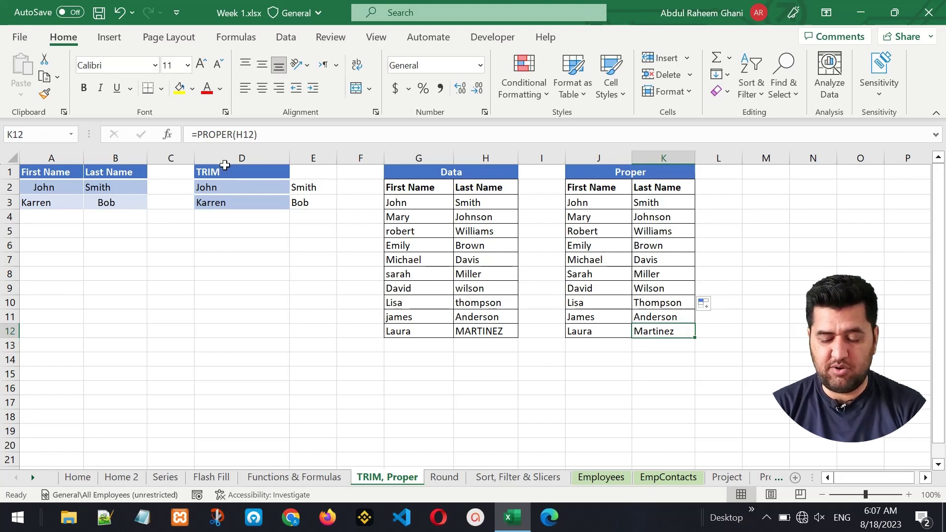
# - Open the Round sheet and examine the decimal values in the Bonus % column beside the empty rounding columns
pyautogui.click(444, 477)
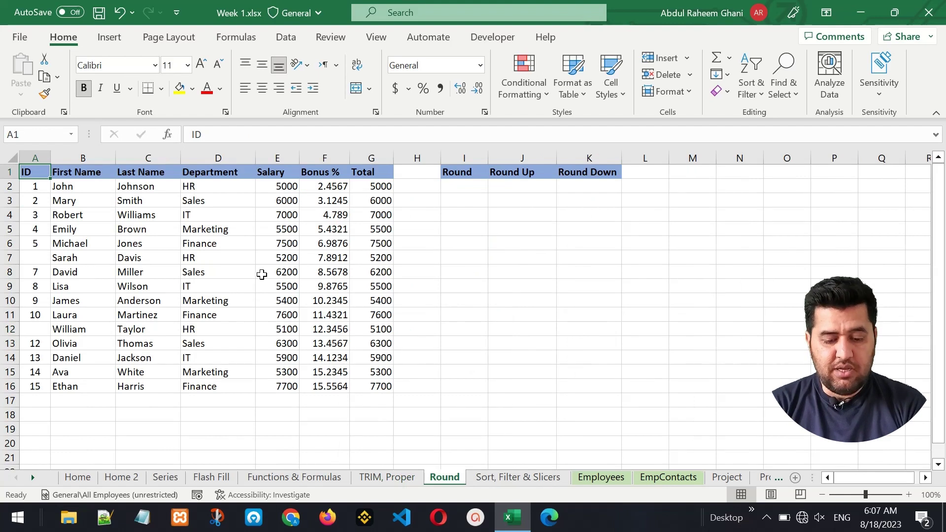
pyautogui.click(454, 184)
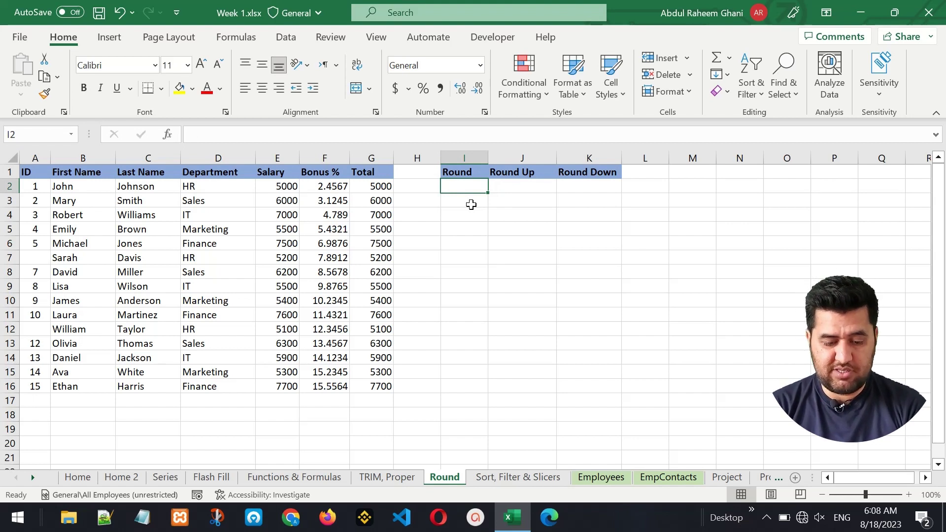
pyautogui.moveTo(332, 172); pyautogui.dragTo(338, 386)
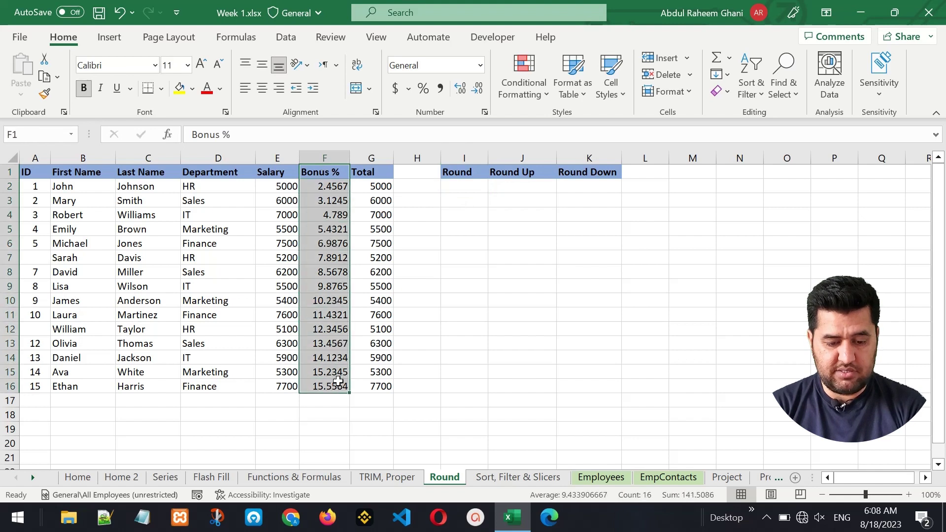
pyautogui.click(333, 192)
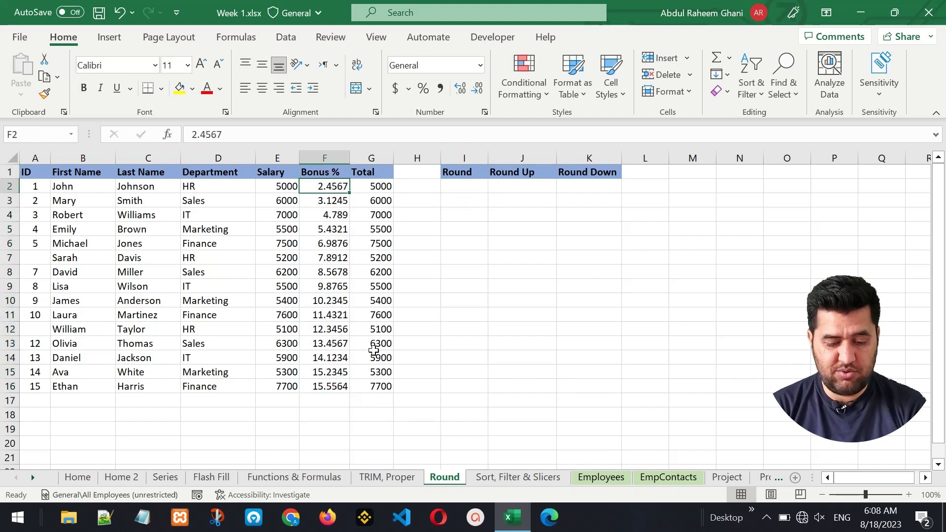
pyautogui.click(336, 216)
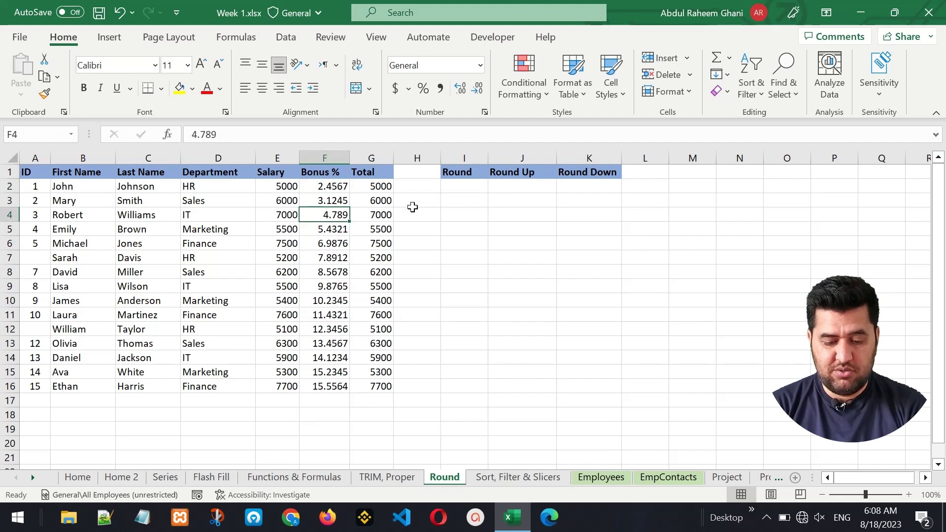
# - Enter =ROUND(F2,2) in I2 to round the first Bonus % value to two decimals
pyautogui.click(449, 186)
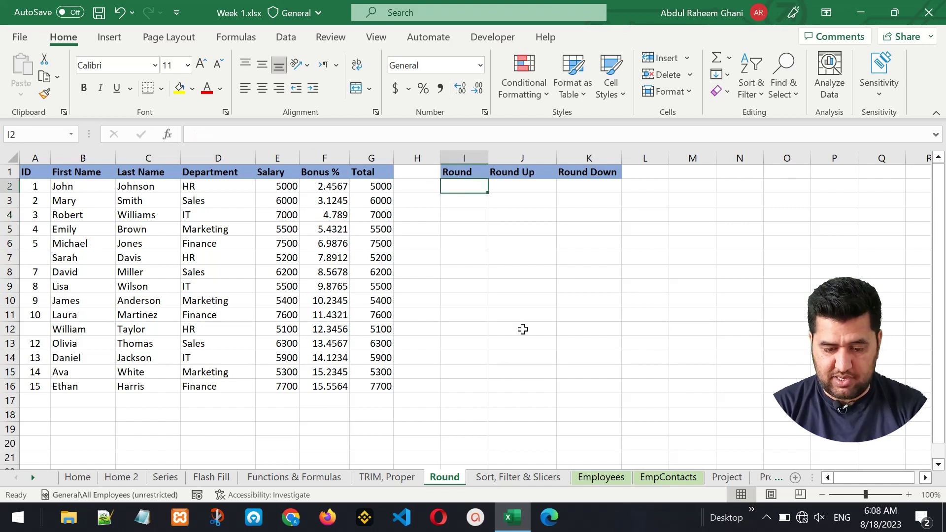
pyautogui.write('=')
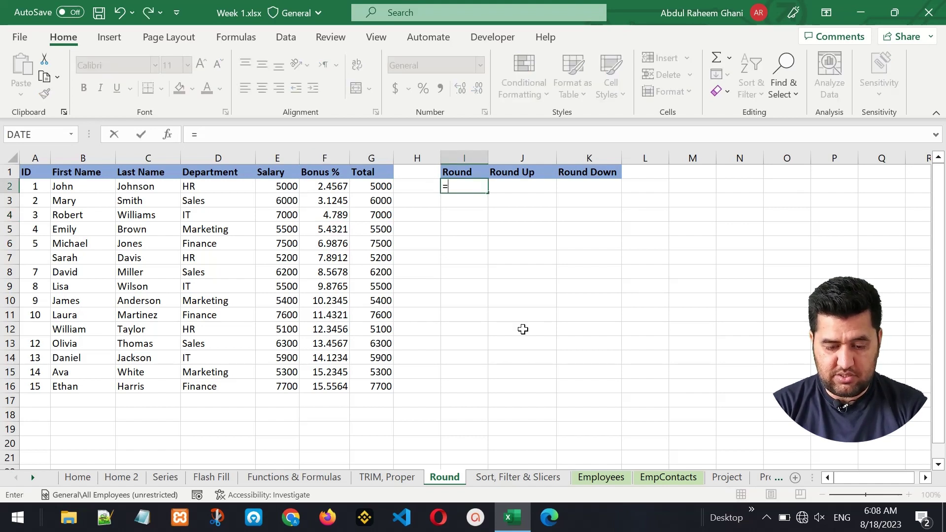
pyautogui.write('Rou')
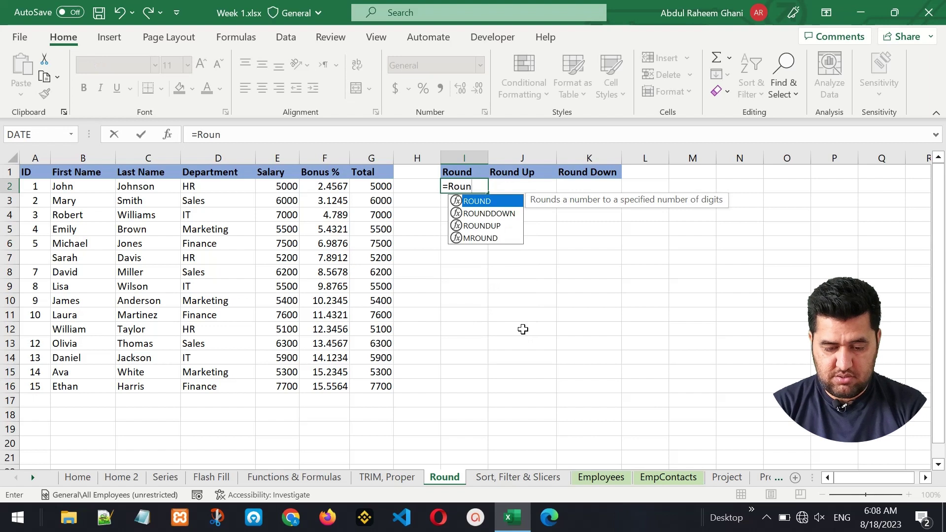
pyautogui.write('n')
pyautogui.press('Tab')
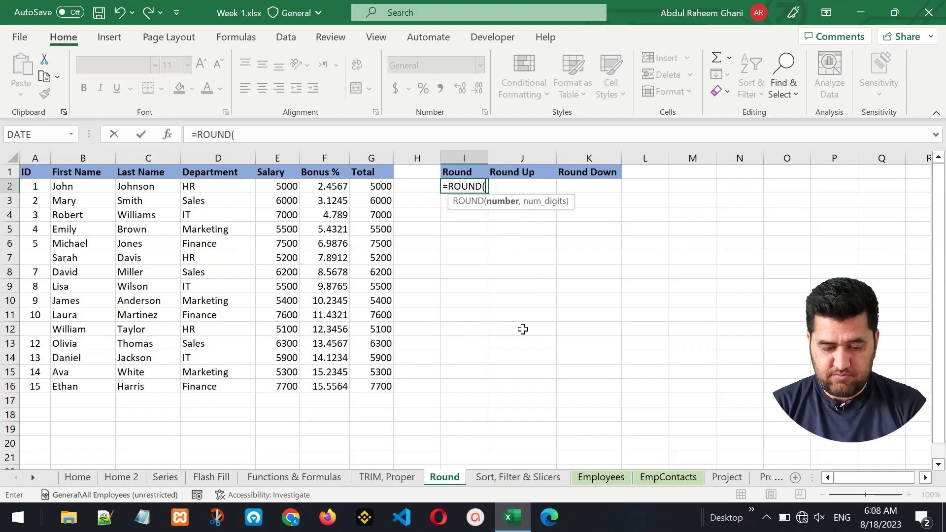
pyautogui.click(332, 188)
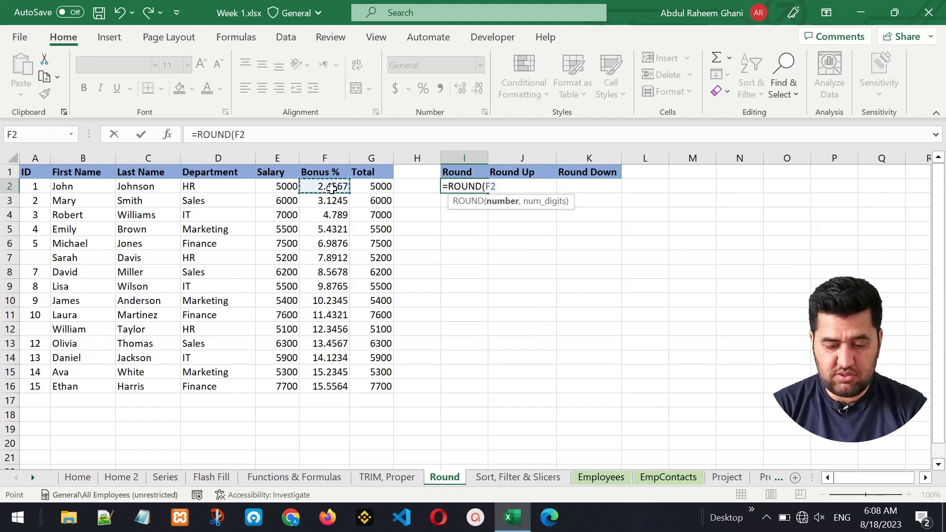
pyautogui.write(',2')
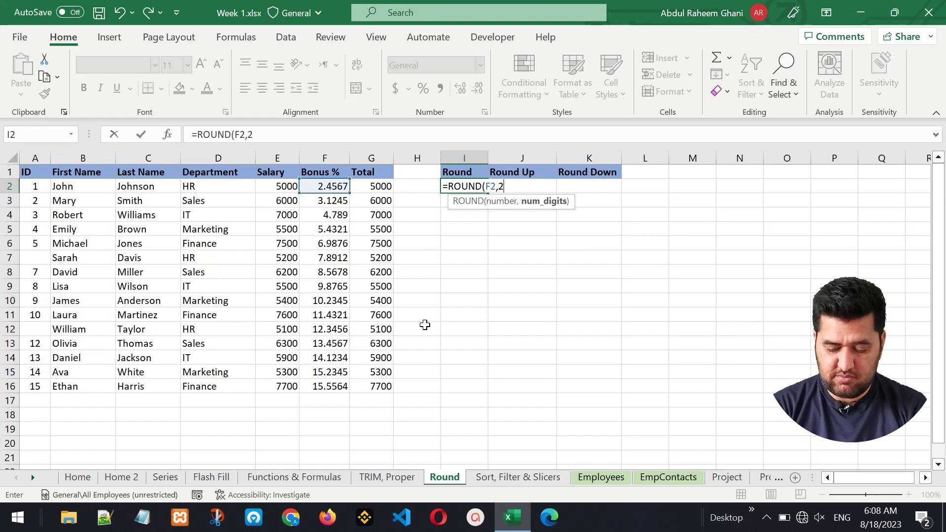
pyautogui.write(')')
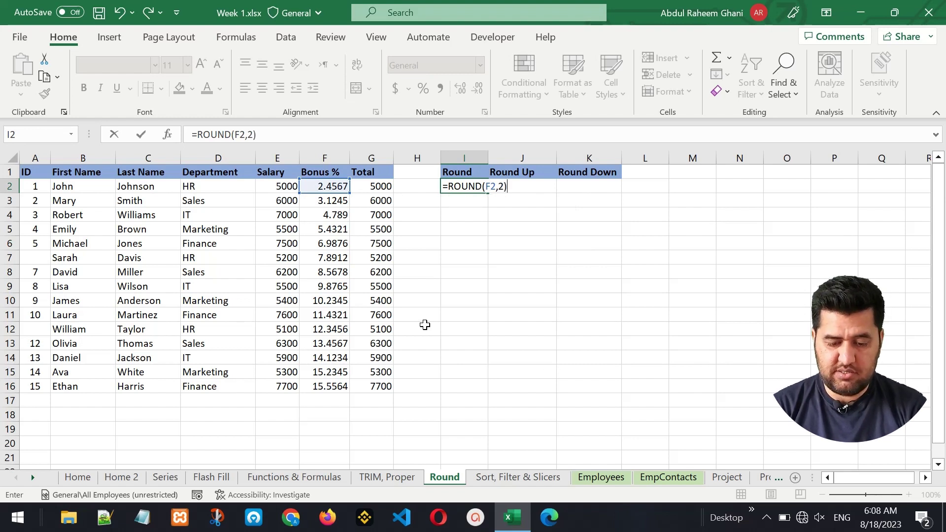
pyautogui.press('Return')
pyautogui.press('Up')
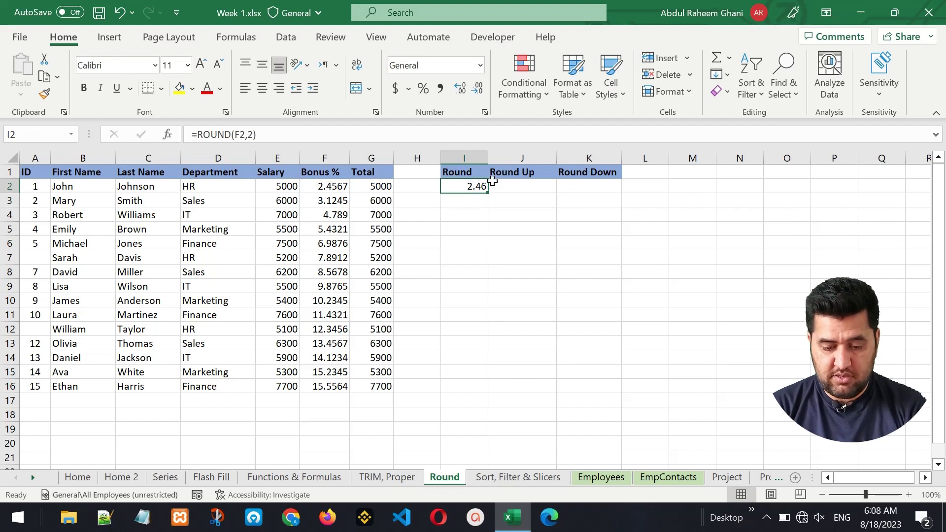
# - Fill the ROUND formula from I2 down through I16 and compare the row 3 result with its original Bonus % value
pyautogui.click(472, 245)
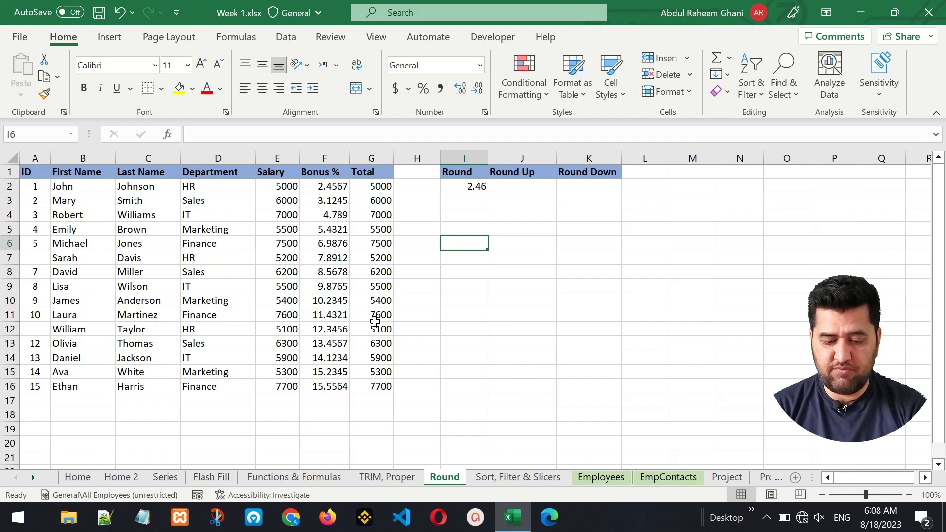
pyautogui.click(475, 186)
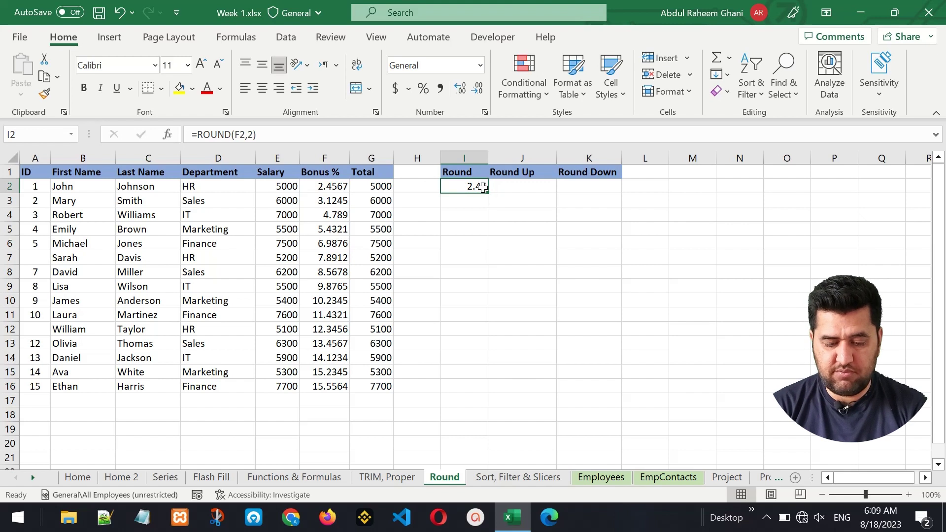
pyautogui.moveTo(488, 193); pyautogui.dragTo(487, 392)
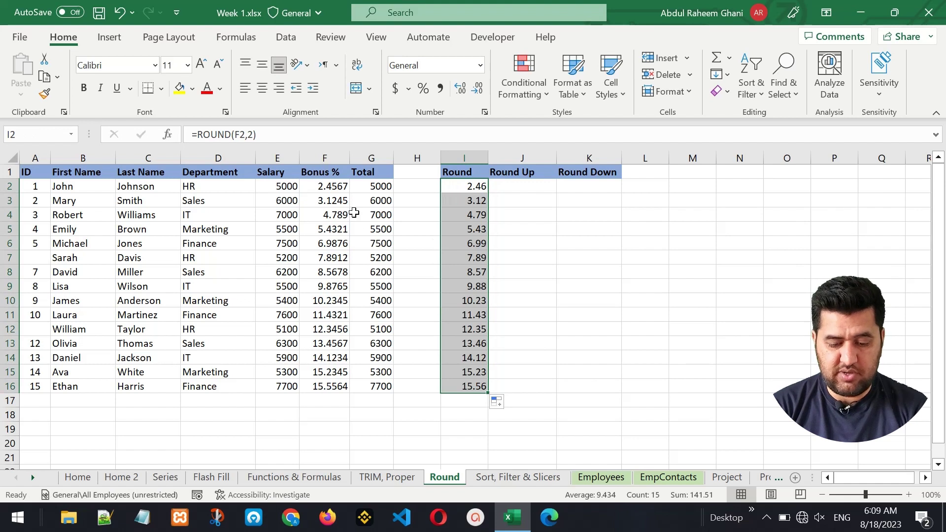
pyautogui.click(463, 199)
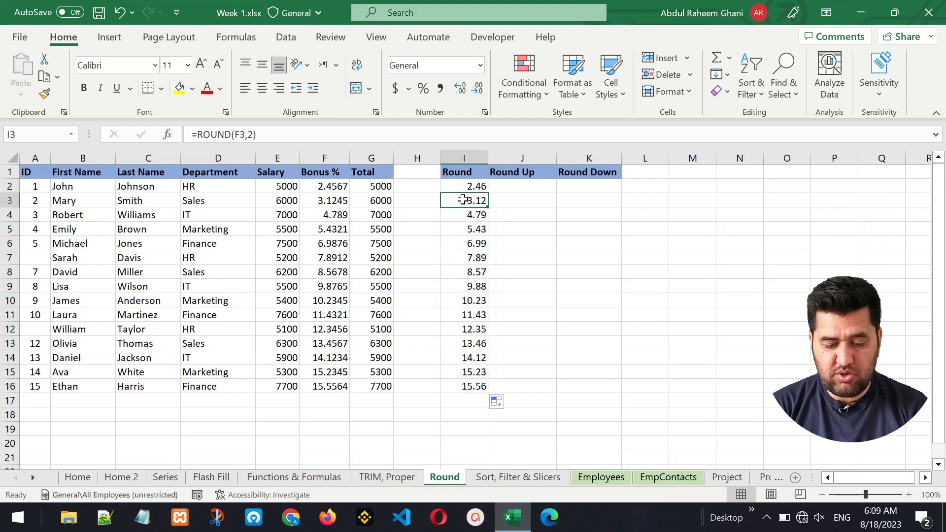
pyautogui.click(338, 201)
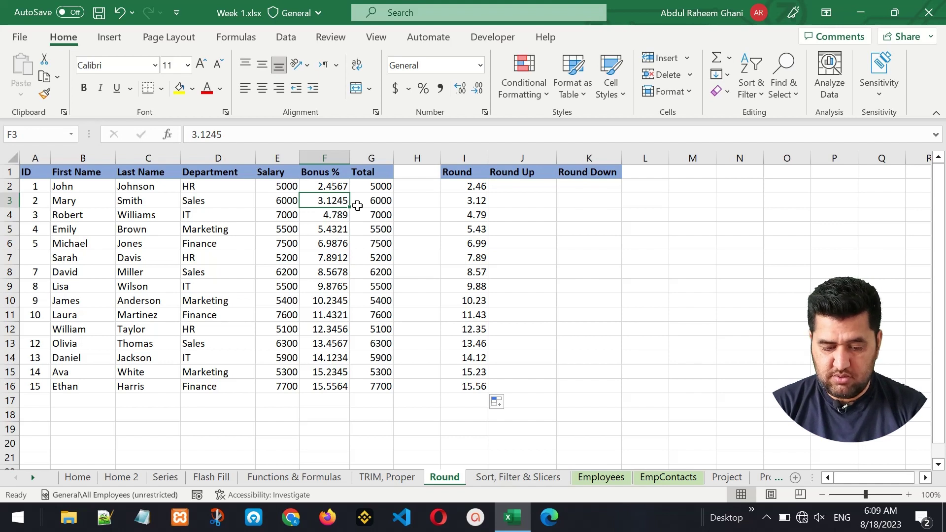
# - Enter =ROUNDUP(F2, 2) in J2 to round the first Bonus % value up to two decimals
pyautogui.click(503, 187)
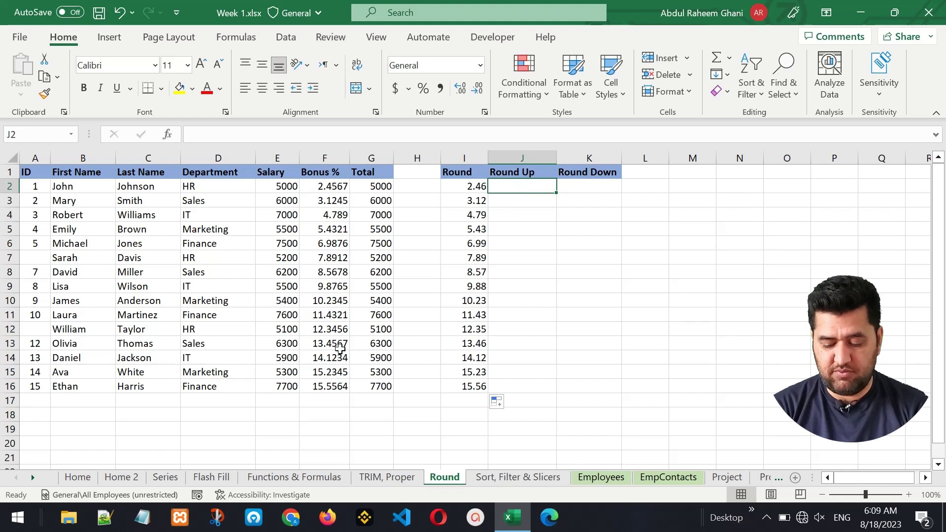
pyautogui.write('=ROUN')
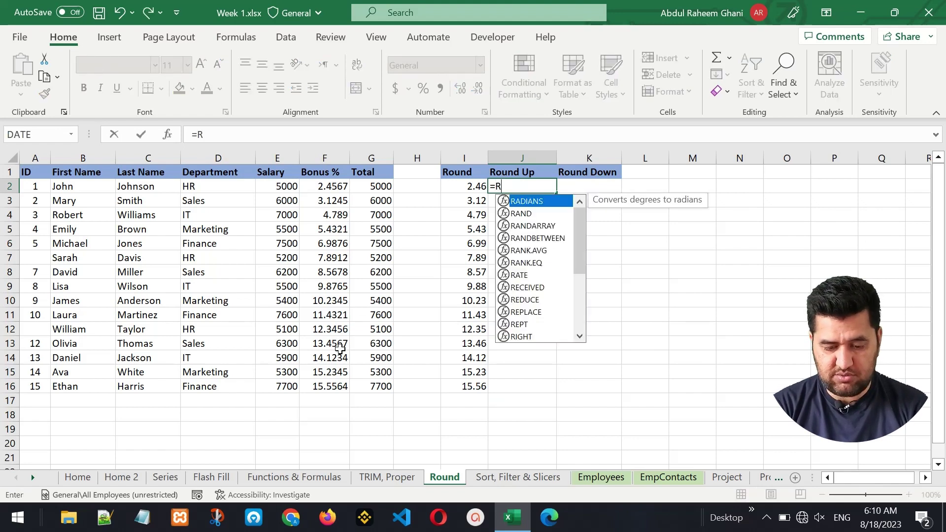
pyautogui.press('Down')
pyautogui.press('Down')
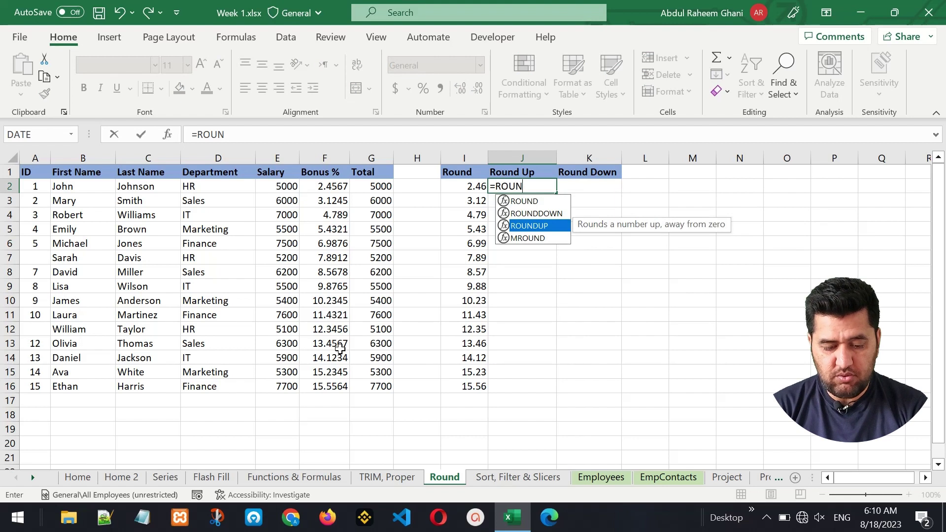
pyautogui.press('Tab')
pyautogui.click(319, 187)
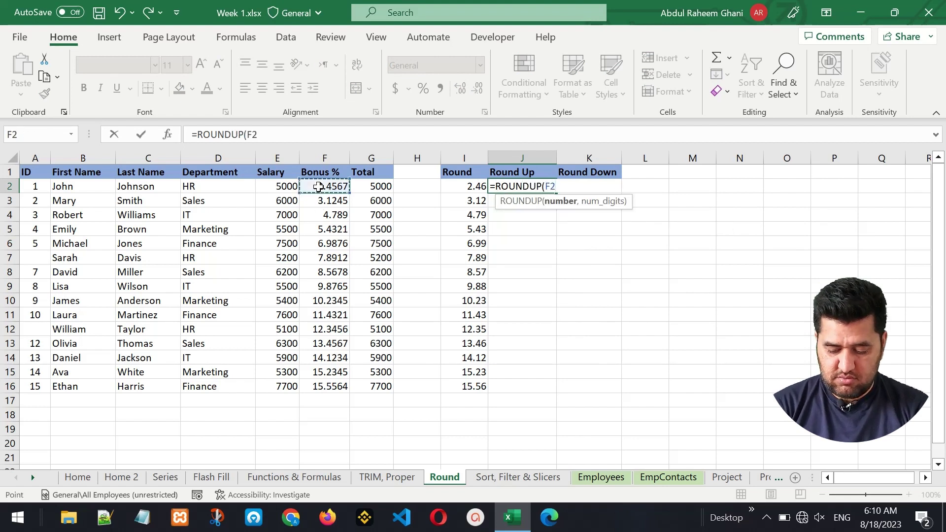
pyautogui.write(')')
pyautogui.press('Return')
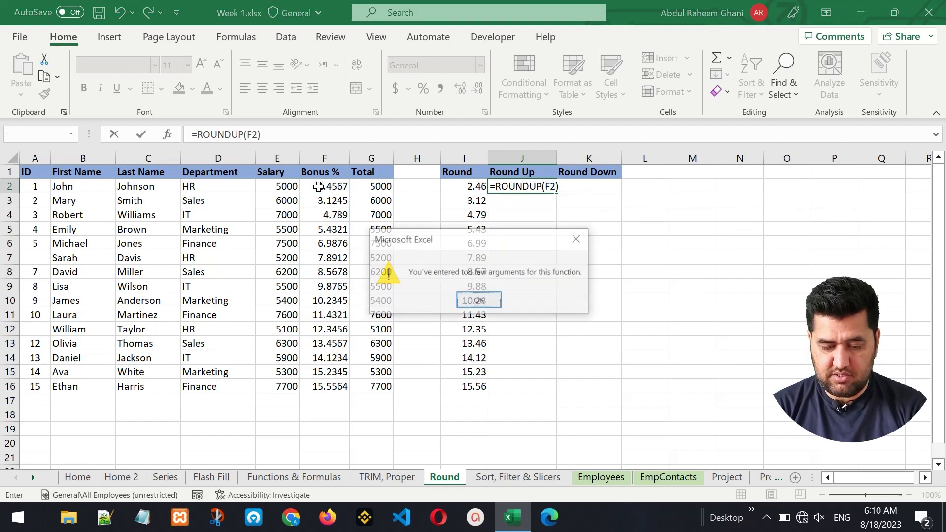
pyautogui.press('Return')
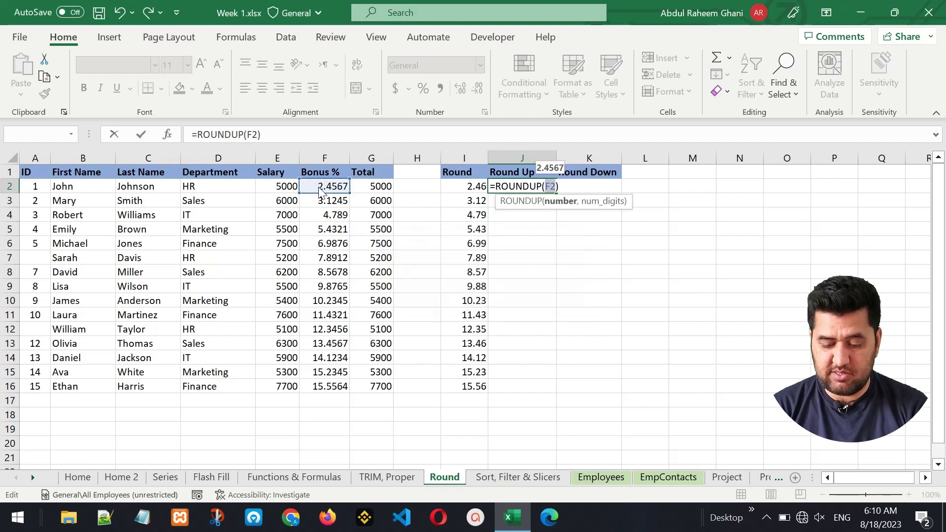
pyautogui.write(', ')
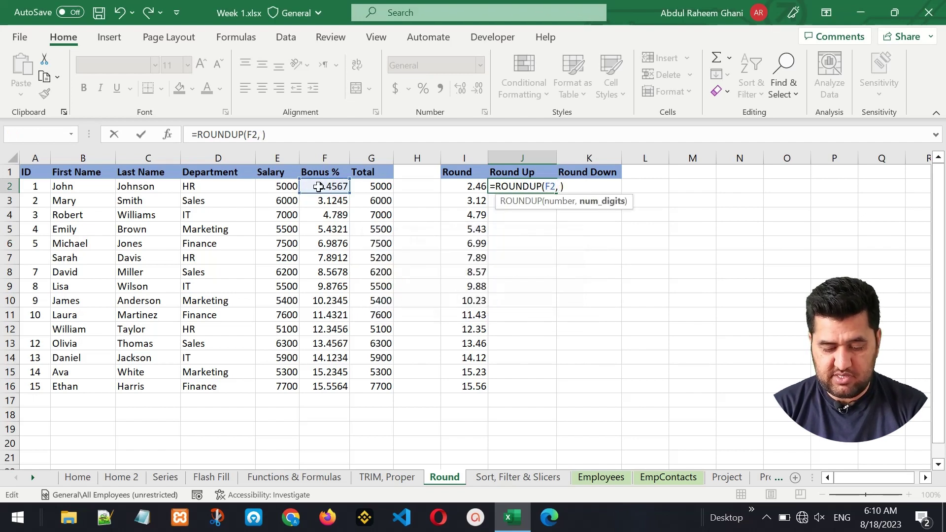
pyautogui.write('2')
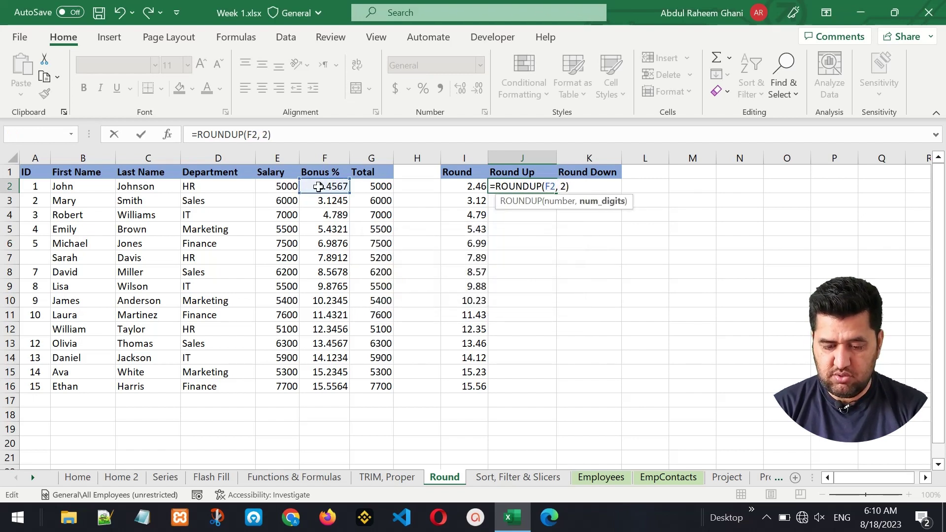
pyautogui.press('Return')
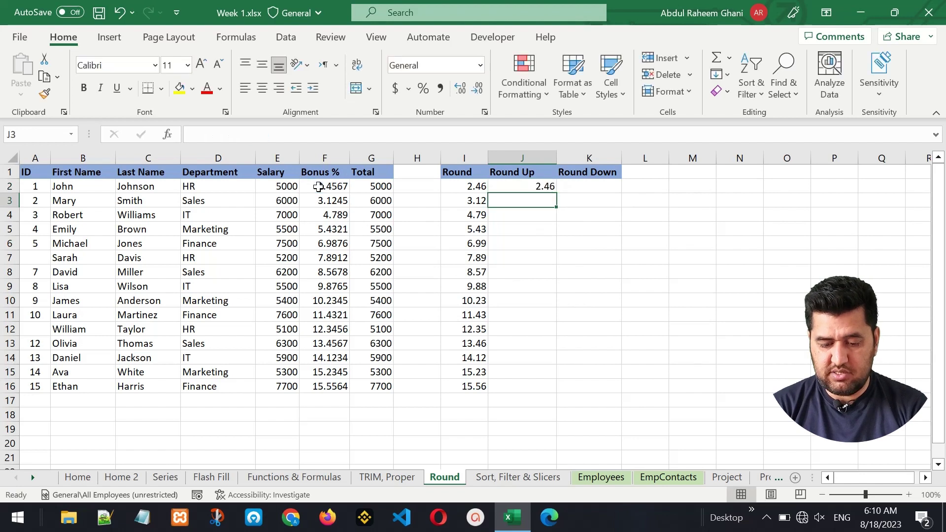
# - Fill the ROUNDUP formula from J2 down through J16
pyautogui.click(533, 186)
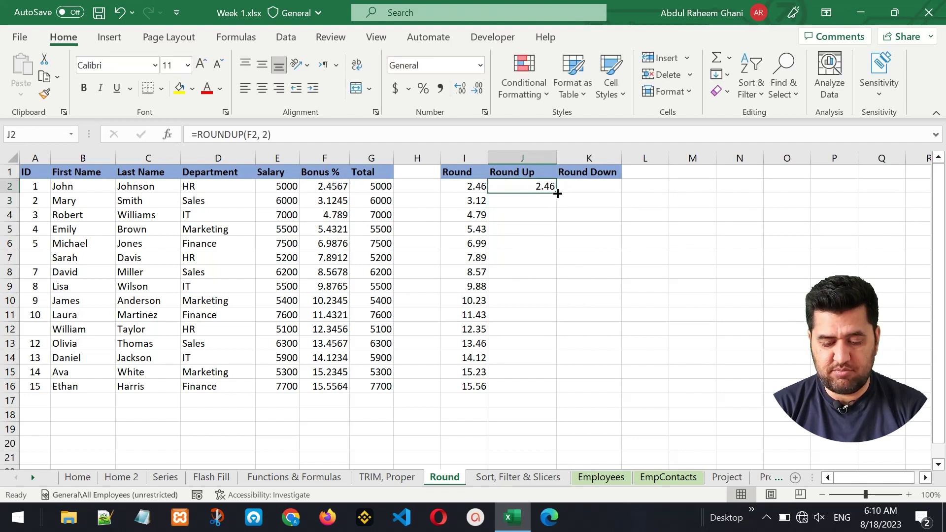
pyautogui.moveTo(557, 194); pyautogui.dragTo(552, 383)
pyautogui.moveTo(551, 397); pyautogui.dragTo(553, 396)
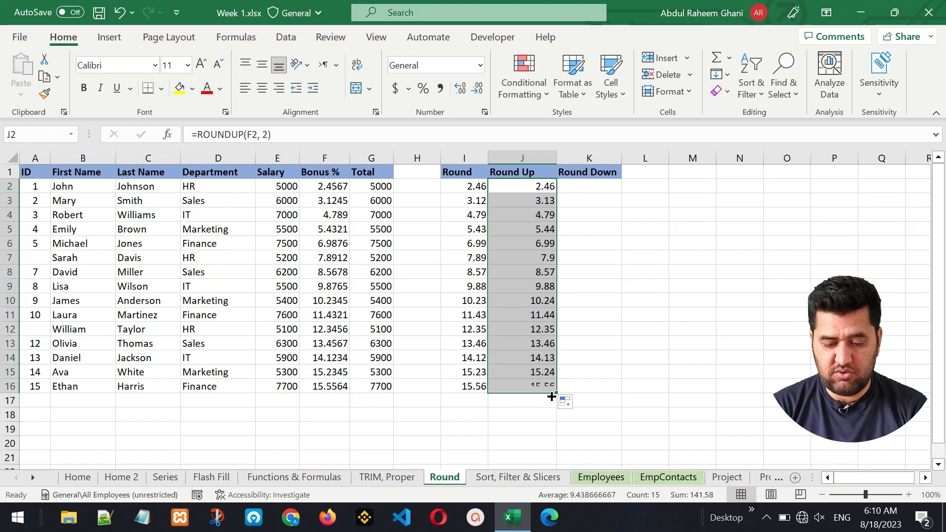
# - Compare the row 3 Round Up result with the Round result beside it
pyautogui.click(520, 199)
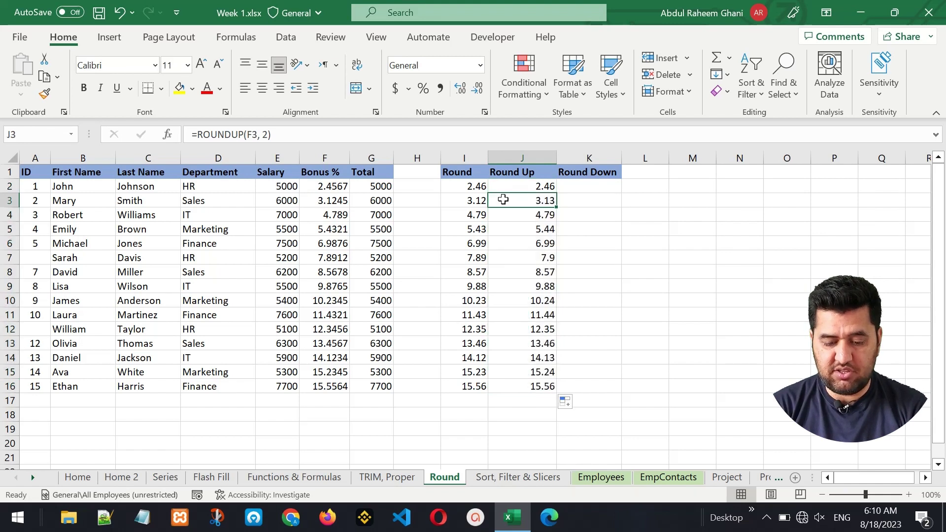
pyautogui.click(465, 200)
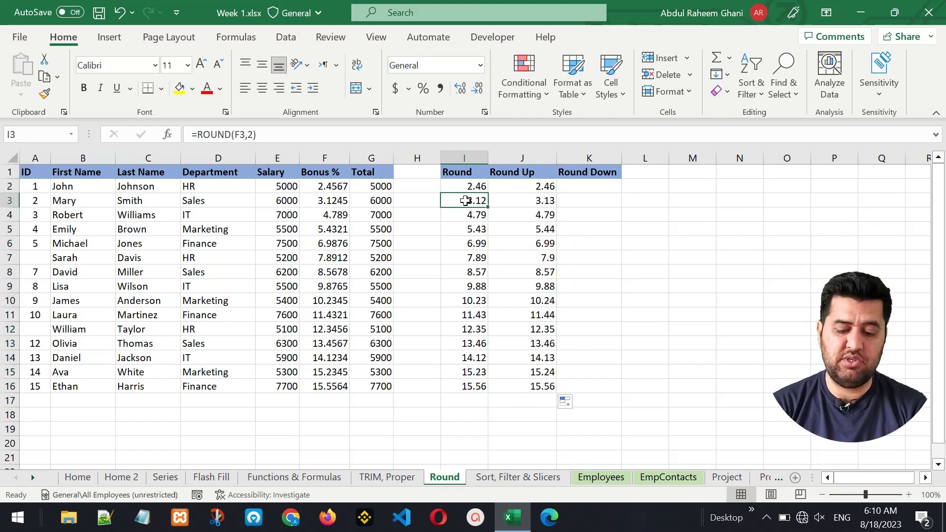
pyautogui.click(524, 201)
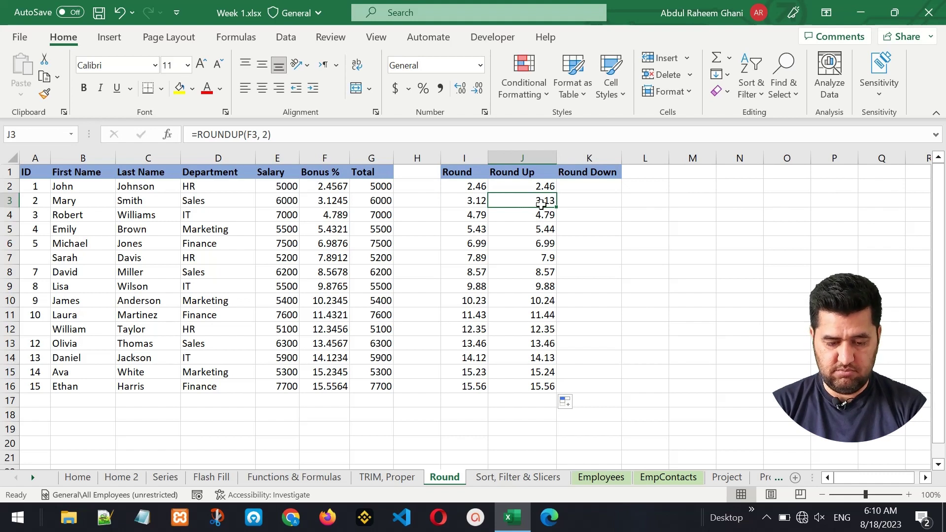
# - Enter =ROUNDDOWN(F2,2) in K2 to round the first Bonus % value down to two decimals
pyautogui.click(586, 188)
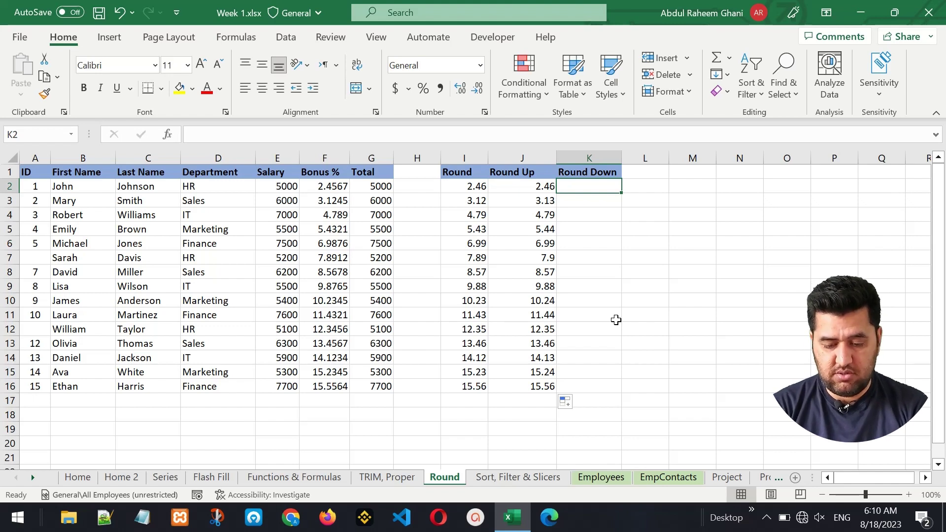
pyautogui.write('=roundd')
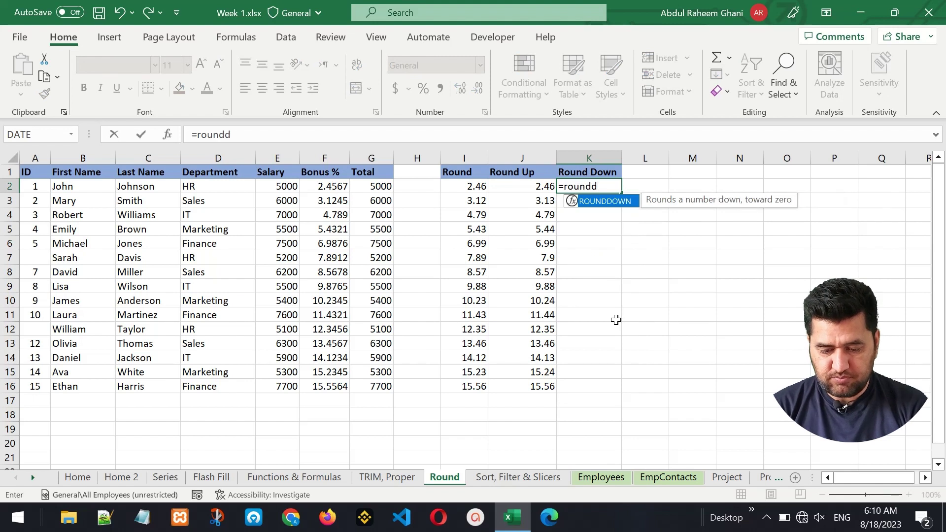
pyautogui.press('Tab')
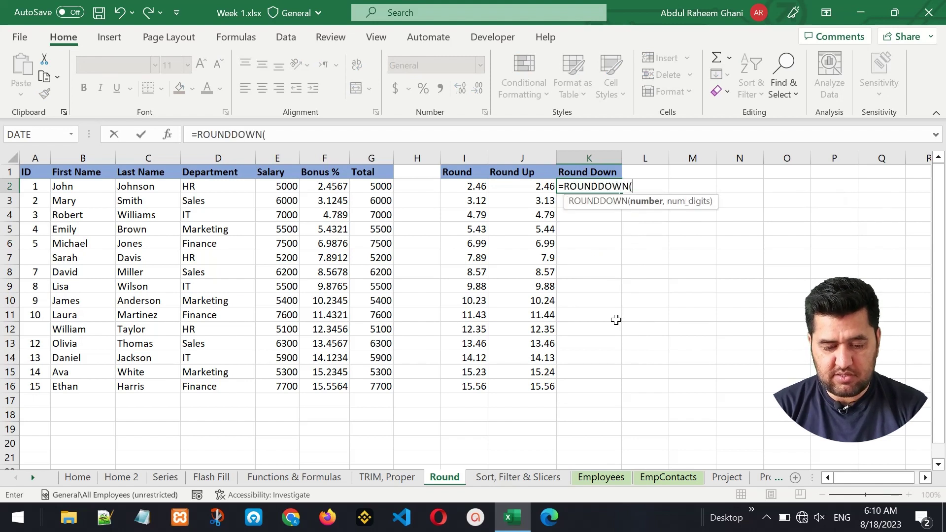
pyautogui.click(318, 187)
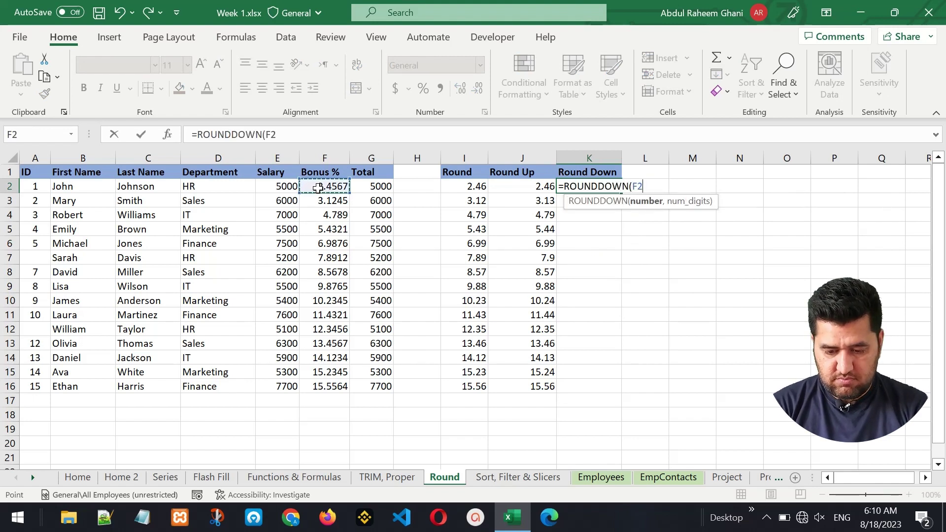
pyautogui.write(',')
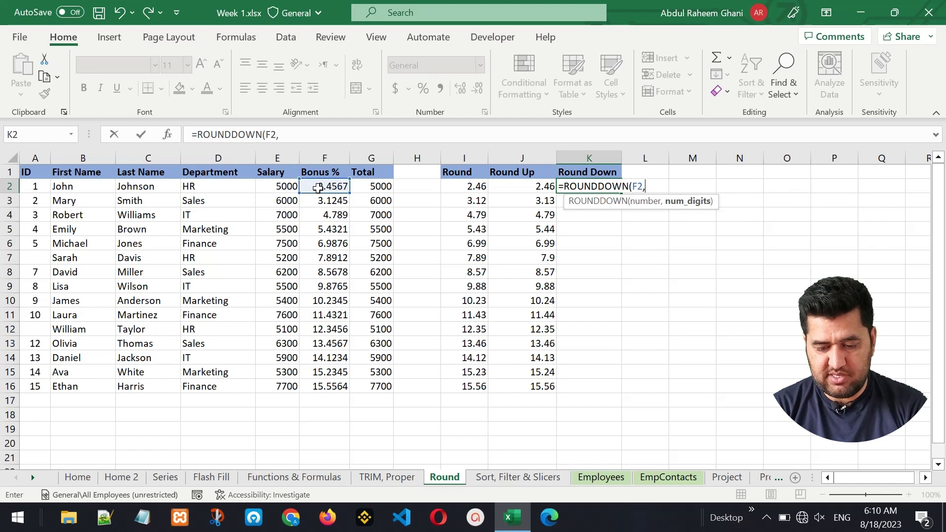
pyautogui.write('2')
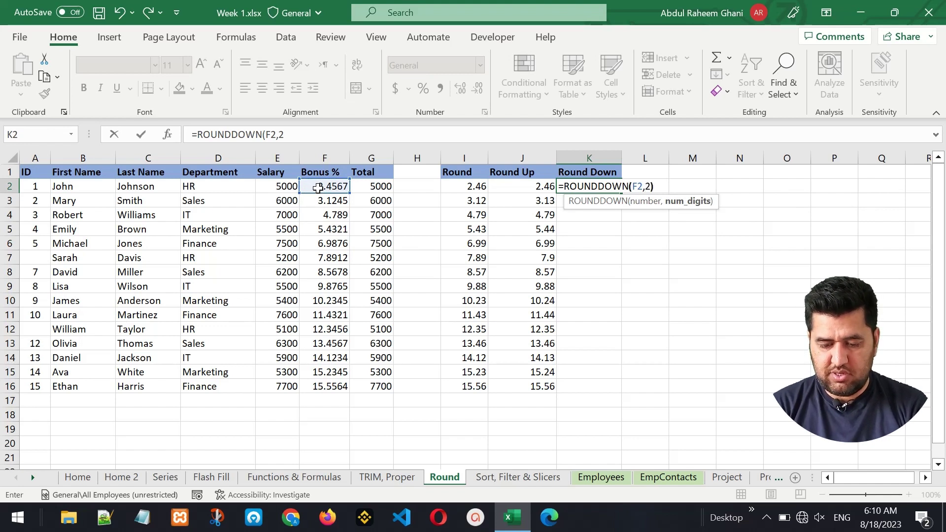
pyautogui.write(')')
pyautogui.press('Return')
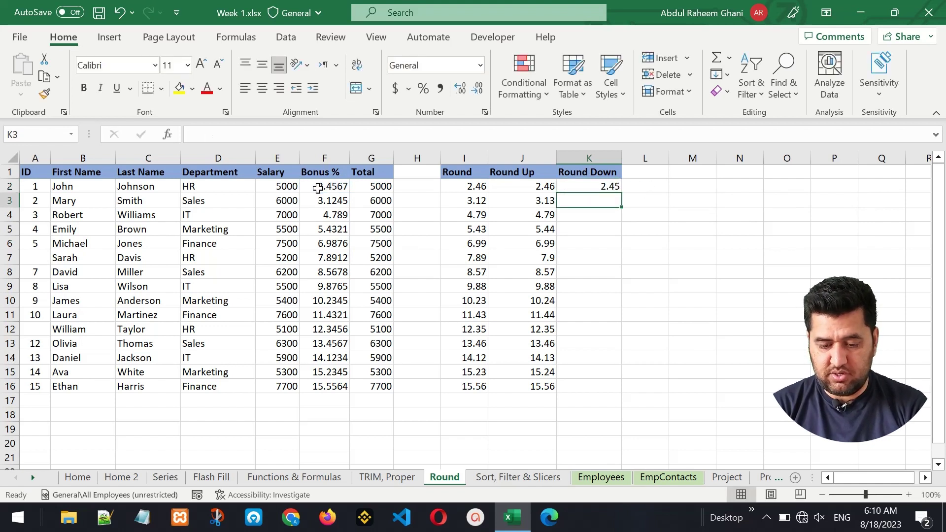
# - Fill the ROUNDDOWN formula from K2 down through K16
pyautogui.click(606, 183)
pyautogui.moveTo(621, 193); pyautogui.dragTo(612, 392)
pyautogui.click(602, 189)
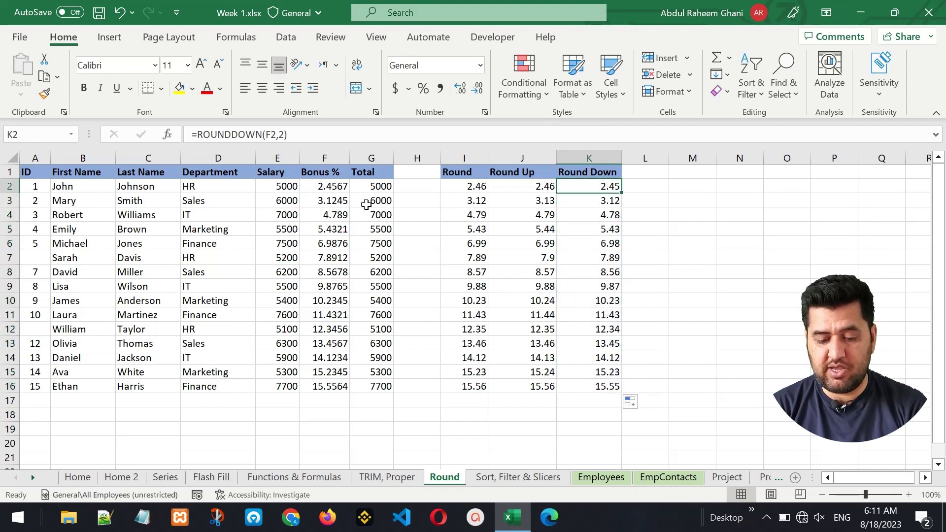
# - Compare the values in the Round, Round Up and Round Down columns across rows 2 to 16
pyautogui.moveTo(457, 187); pyautogui.dragTo(458, 241)
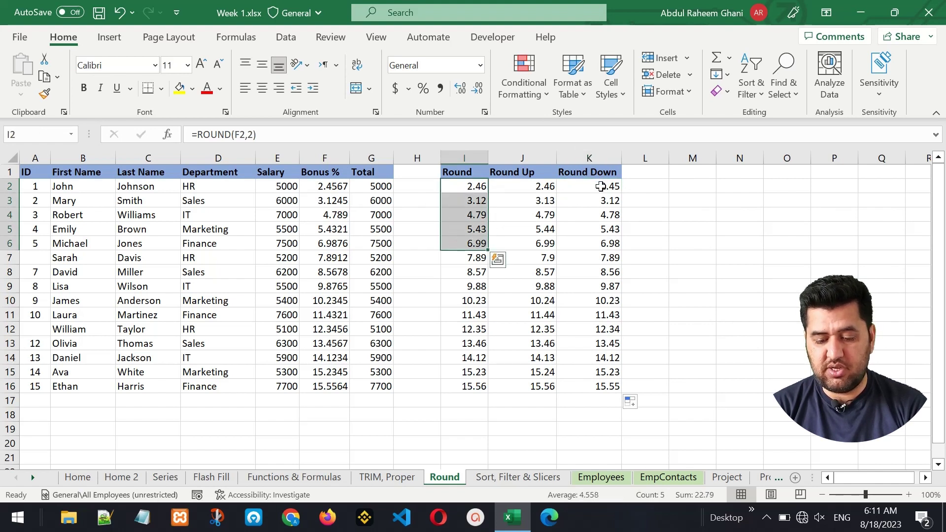
pyautogui.moveTo(600, 186); pyautogui.dragTo(598, 384)
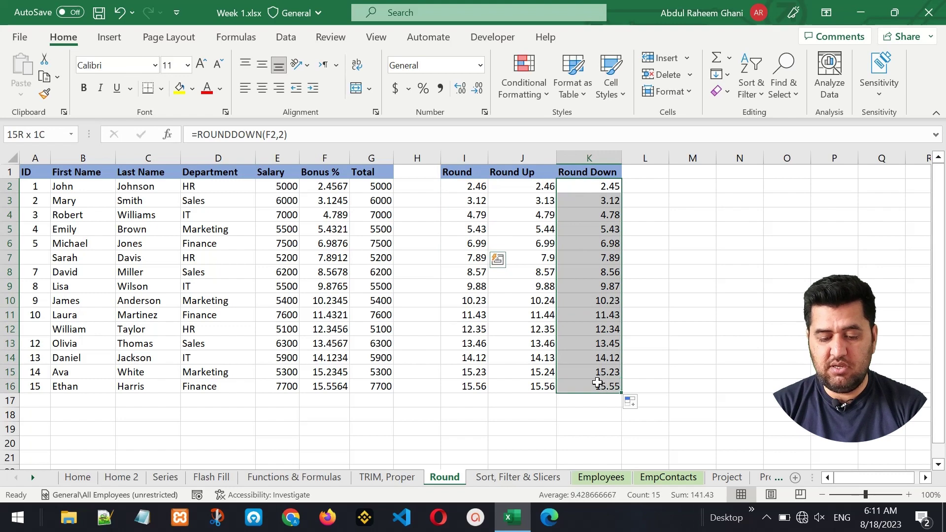
pyautogui.moveTo(464, 184); pyautogui.dragTo(580, 382)
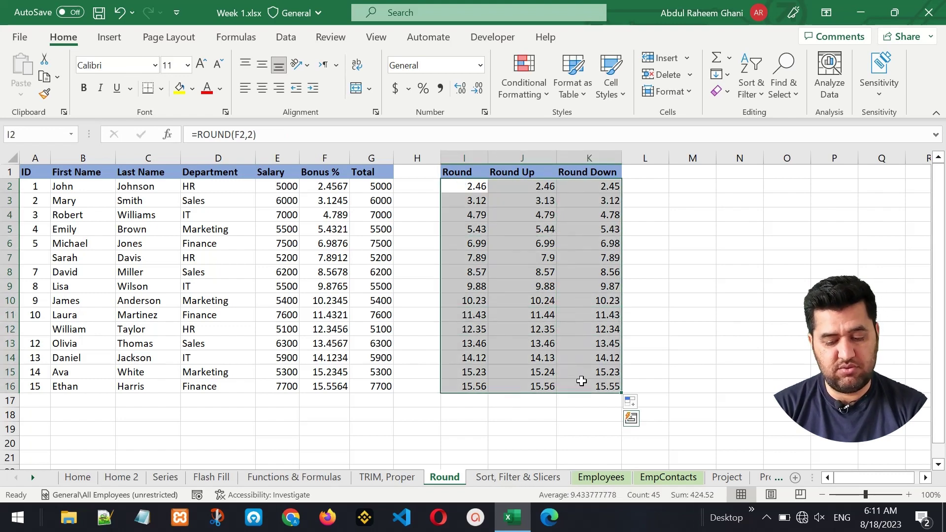
pyautogui.click(535, 267)
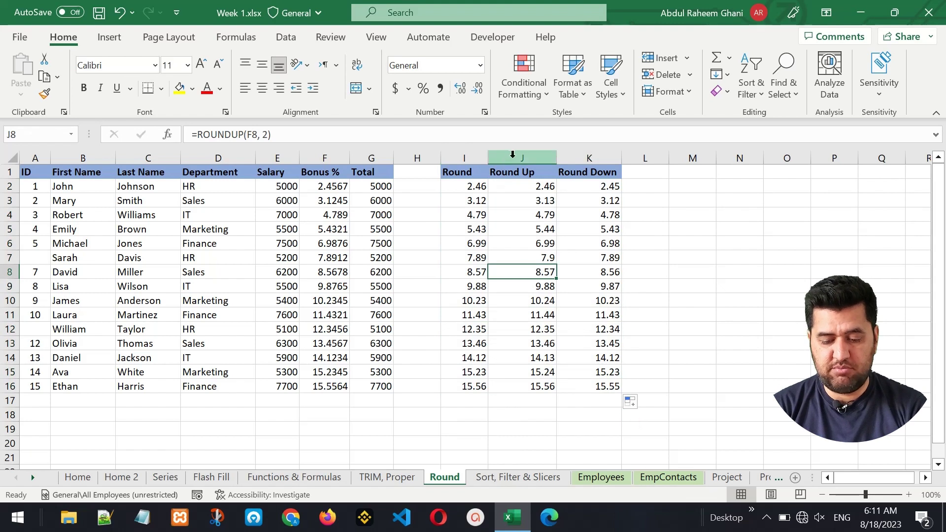
pyautogui.click(454, 158)
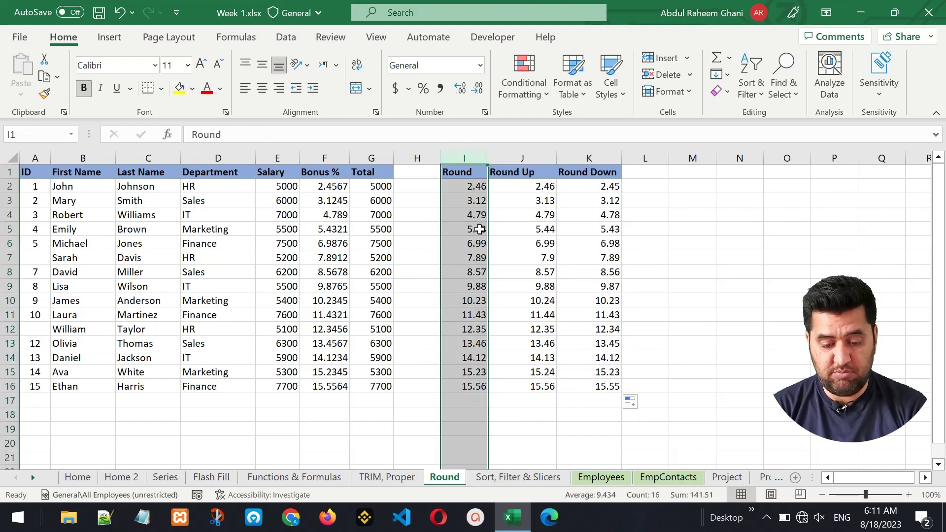
pyautogui.click(464, 275)
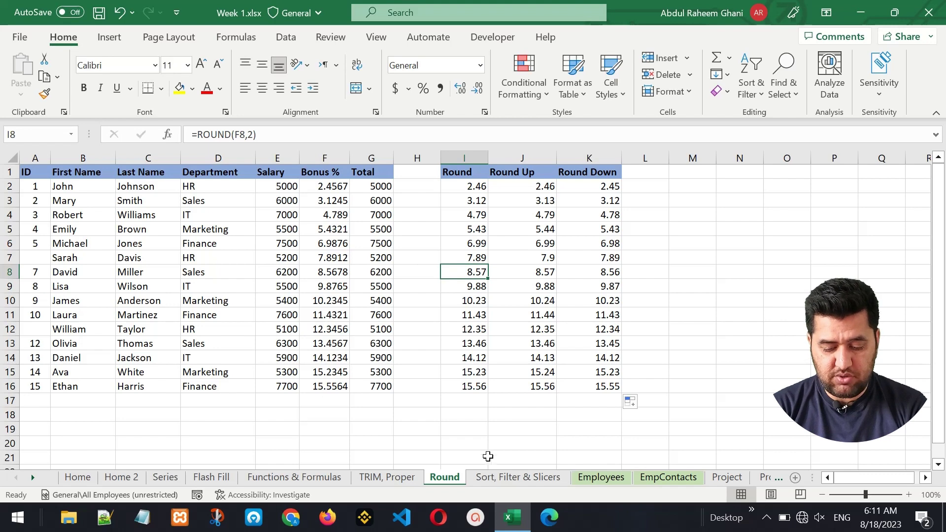
# - Open the Sort, Filter & Slicers sheet and go through its Team, Year, Month and Sales headers
pyautogui.click(506, 478)
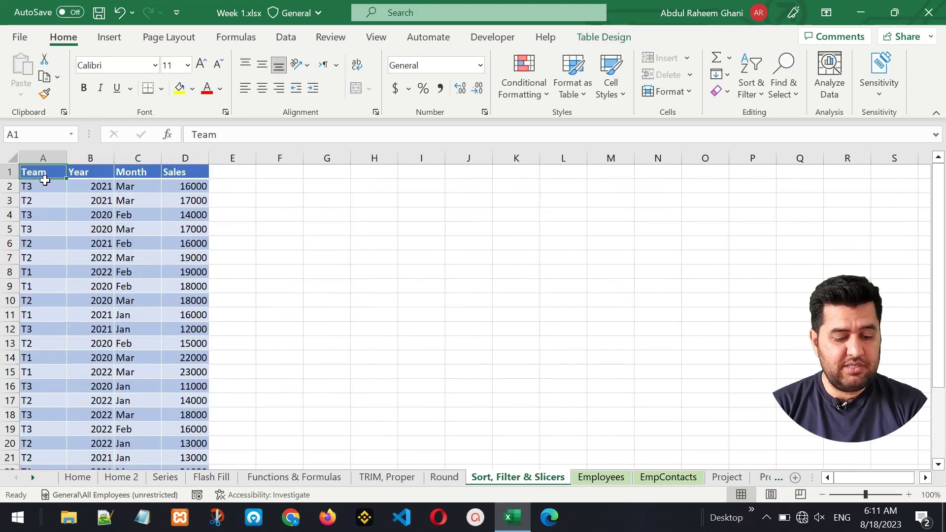
pyautogui.moveTo(38, 171)
pyautogui.mouseDown()
pyautogui.moveTo(87, 191)
pyautogui.moveTo(59, 170)
pyautogui.moveTo(41, 173)
pyautogui.mouseUp()
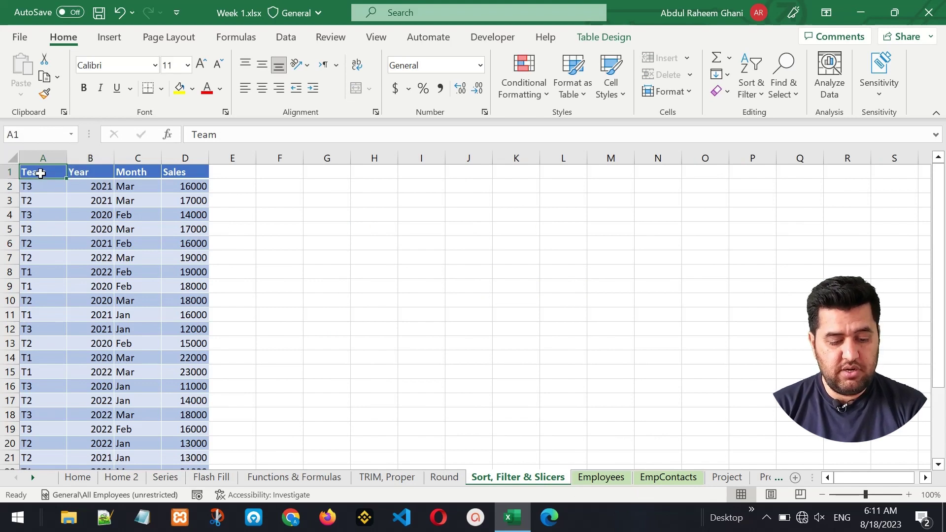
pyautogui.press('Right')
pyautogui.press('Right')
pyautogui.press('Right')
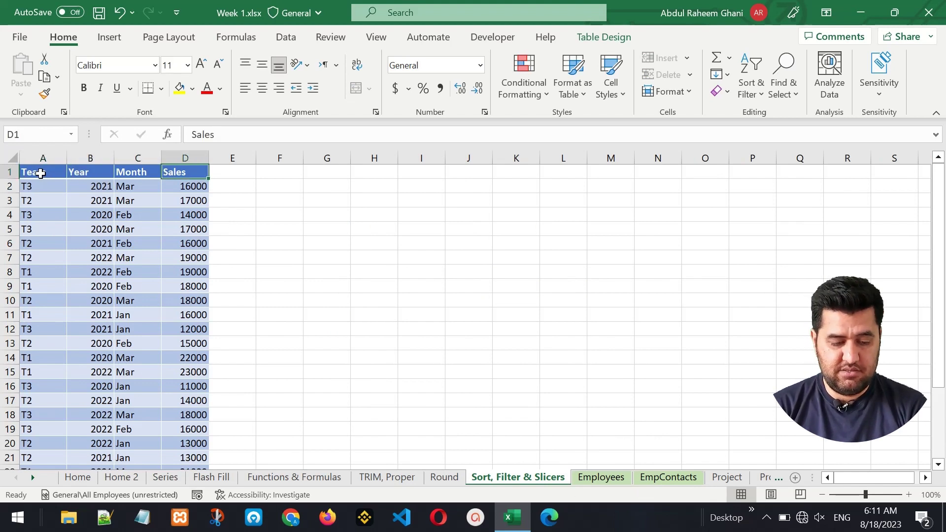
pyautogui.press('Left')
pyautogui.press('Left')
pyautogui.press('Left')
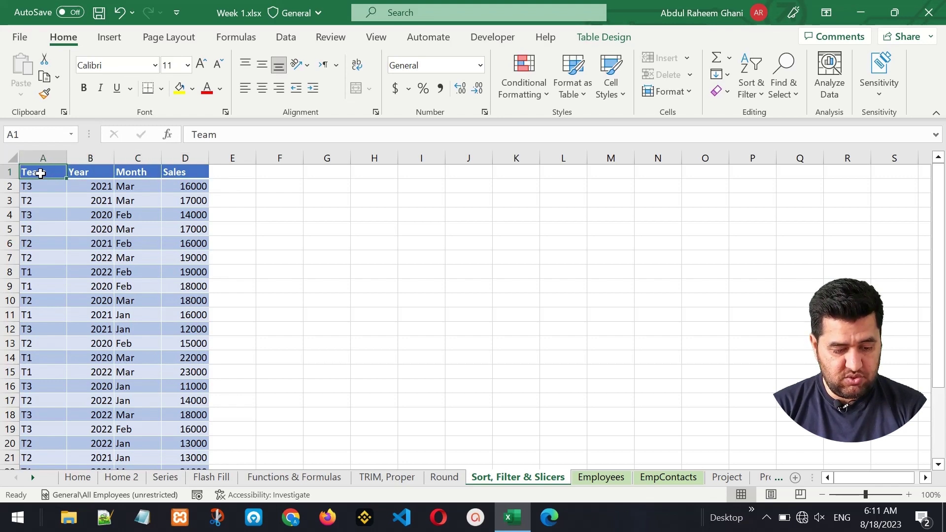
# - Examine the Team column from the header past the table's last row and return to A1
pyautogui.press('Down')
pyautogui.press('Down')
pyautogui.press('Down')
pyautogui.press('Down')
pyautogui.press('Down')
pyautogui.press('Down')
pyautogui.press('Down')
pyautogui.press('Down')
pyautogui.press('Down')
pyautogui.press('Down')
pyautogui.press('Down')
pyautogui.press('Down')
pyautogui.press('Down')
pyautogui.press('Down')
pyautogui.press('Down')
pyautogui.press('Down')
pyautogui.press('Down')
pyautogui.press('Down')
pyautogui.press('Down')
pyautogui.press('Down')
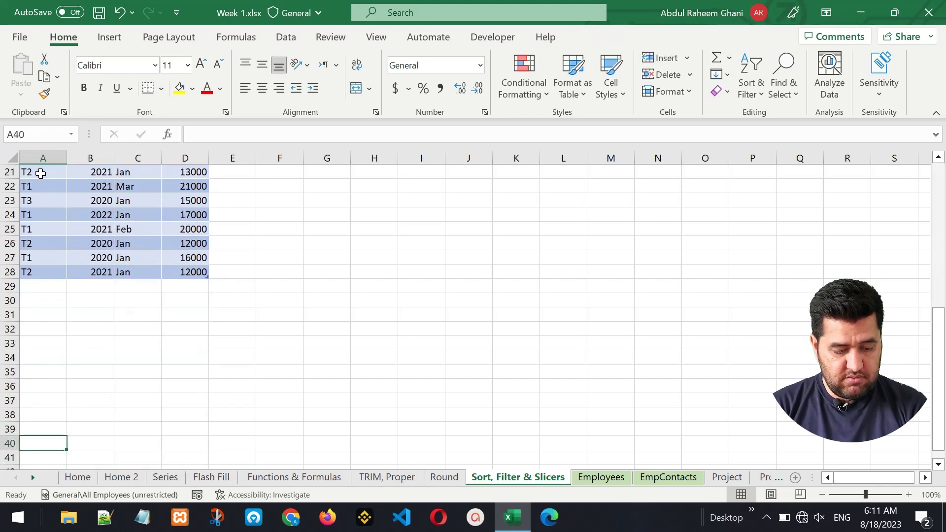
pyautogui.press('Up')
pyautogui.press('Up')
pyautogui.press('Up')
pyautogui.press('Up')
pyautogui.press('Up')
pyautogui.press('Up')
pyautogui.press('Up')
pyautogui.press('Up')
pyautogui.press('Up')
pyautogui.press('Up')
pyautogui.press('Up')
pyautogui.press('Up')
pyautogui.press('Up')
pyautogui.press('Up')
pyautogui.press('Up')
pyautogui.press('Up')
pyautogui.press('Up')
pyautogui.press('Up')
pyautogui.press('Up')
pyautogui.press('Up')
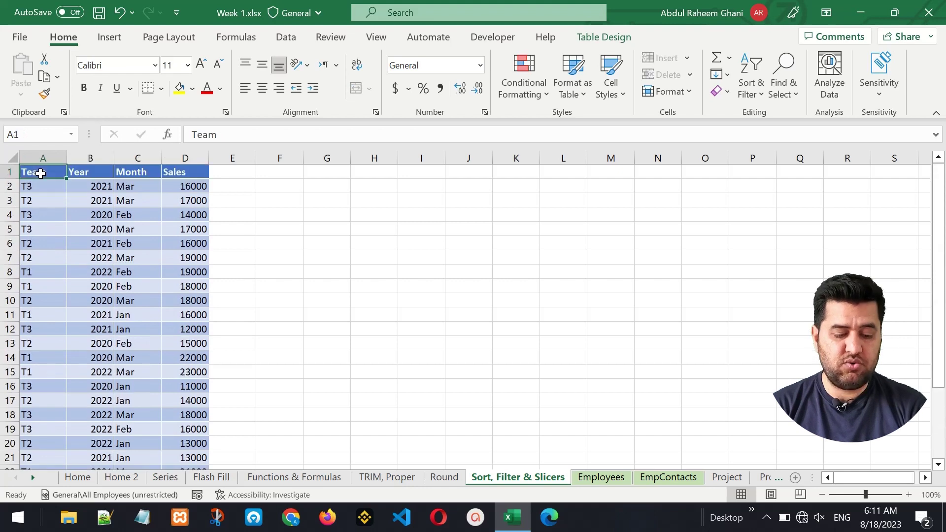
# - Review the entries in the Year and Month columns, then return to the Team header
pyautogui.press('Down')
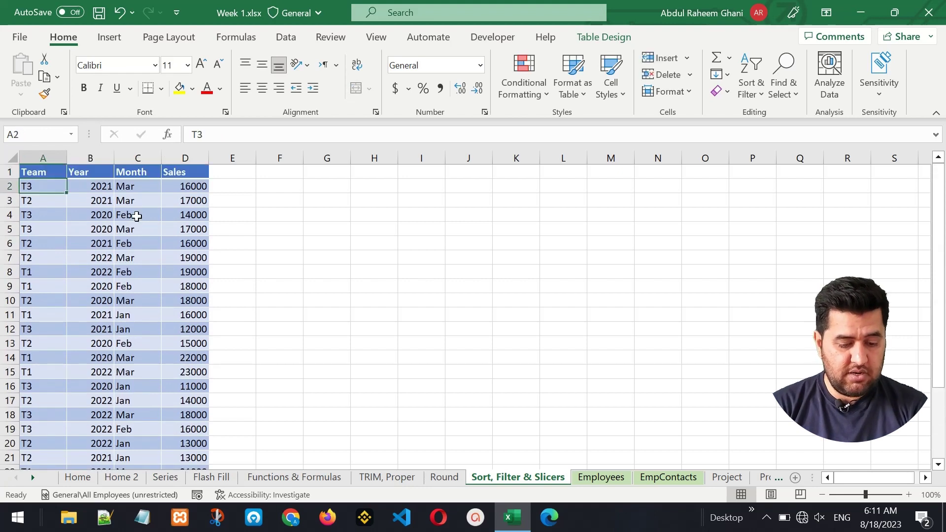
pyautogui.moveTo(93, 185); pyautogui.dragTo(101, 429)
pyautogui.moveTo(146, 187); pyautogui.dragTo(147, 364)
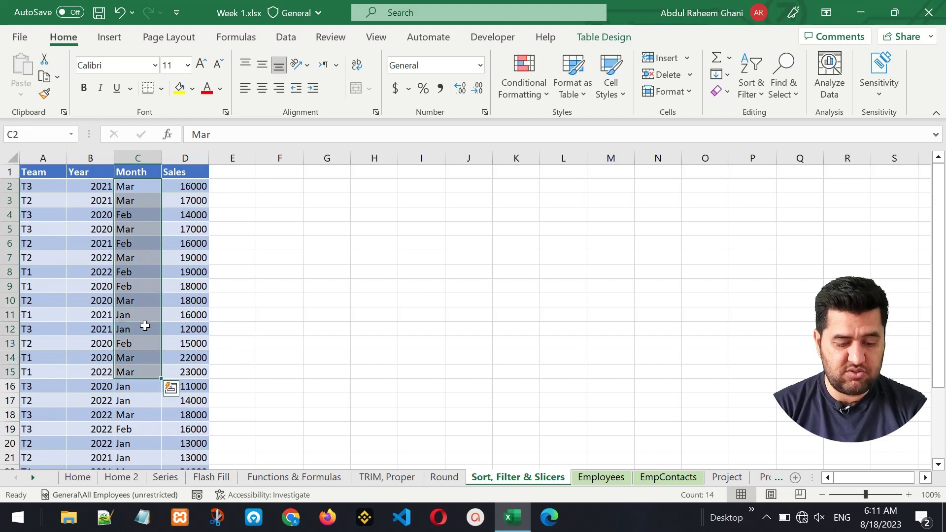
pyautogui.click(142, 310)
pyautogui.press('Up')
pyautogui.press('Up')
pyautogui.press('Up')
pyautogui.press('Up')
pyautogui.press('Up')
pyautogui.press('Up')
pyautogui.press('Up')
pyautogui.press('Up')
pyautogui.press('Up')
pyautogui.press('Up')
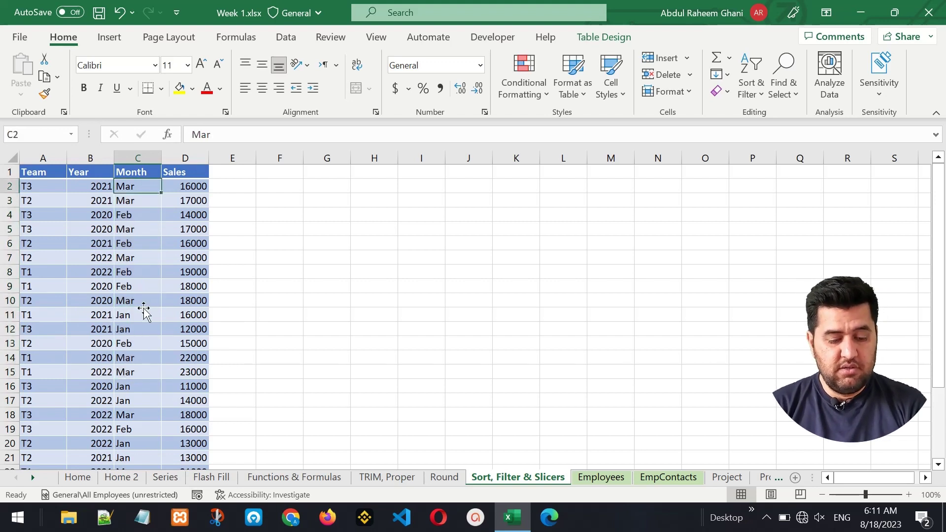
pyautogui.press('Left')
pyautogui.press('Left')
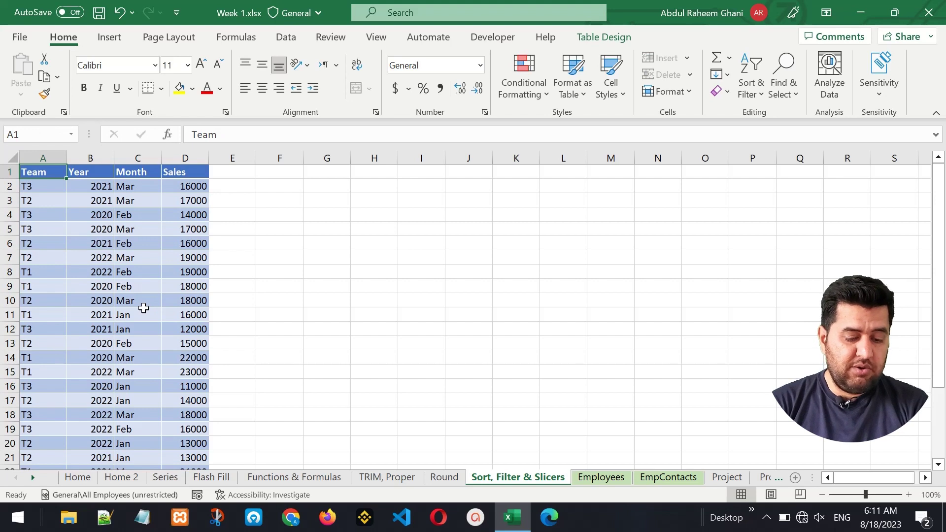
# - Sort the sales table by the Team column from A to Z
pyautogui.click(42, 186)
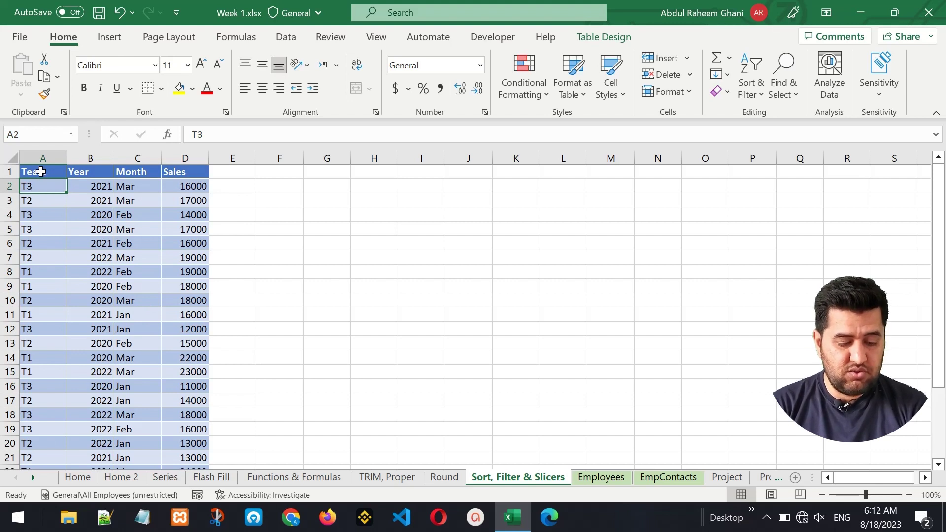
pyautogui.click(41, 171)
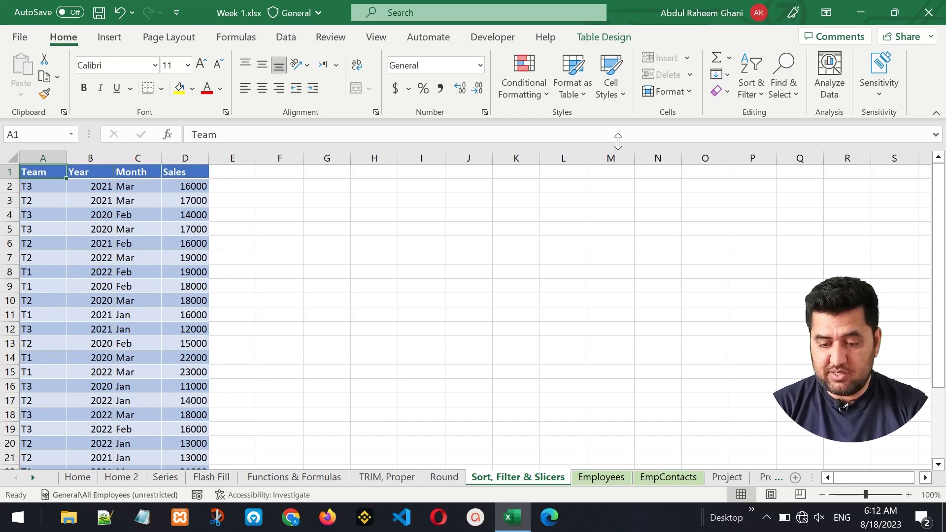
pyautogui.click(754, 96)
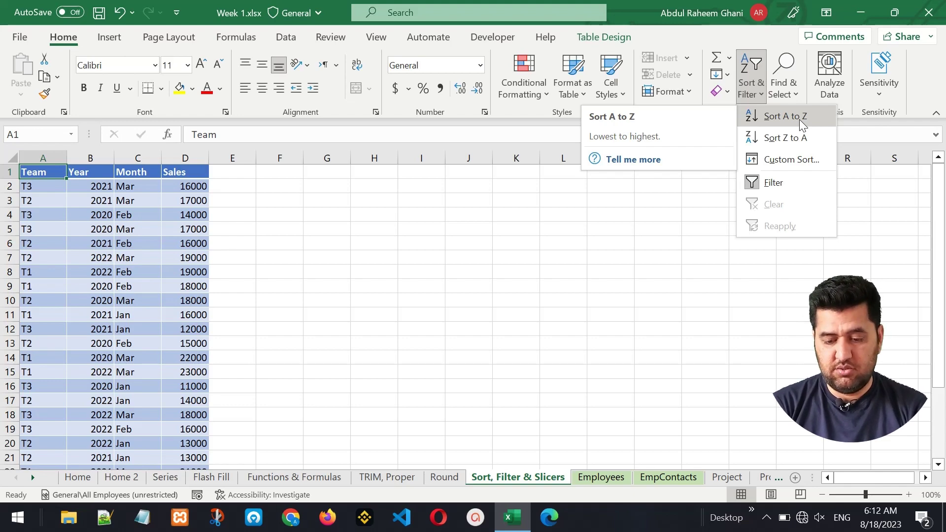
pyautogui.click(785, 116)
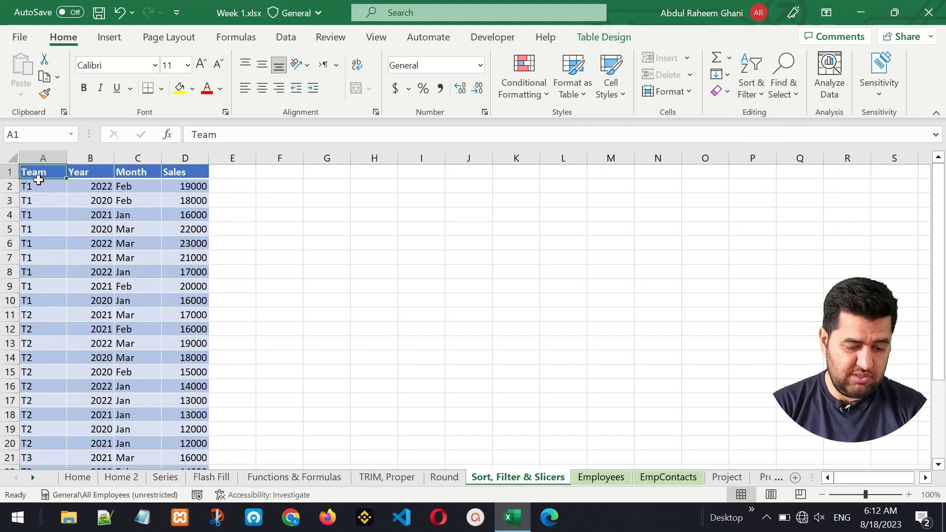
# - Examine how the Team column is grouped after sorting, through the table's last row, and return to A1
pyautogui.moveTo(39, 173); pyautogui.dragTo(30, 298)
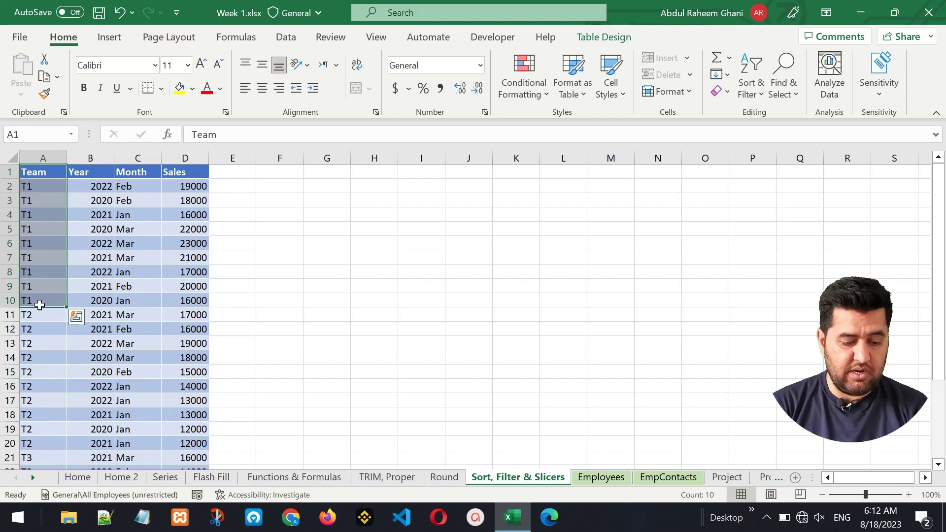
pyautogui.moveTo(40, 314); pyautogui.dragTo(35, 445)
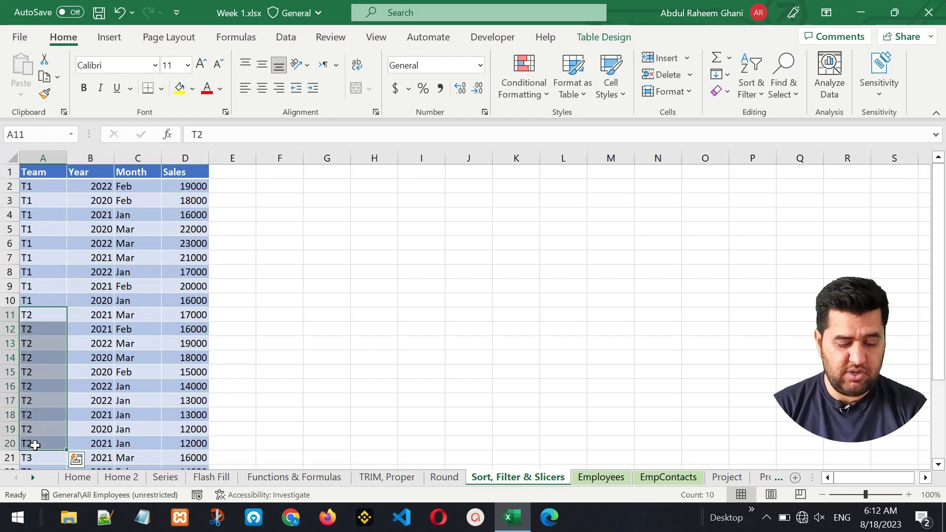
pyautogui.press('Down')
pyautogui.press('Down')
pyautogui.press('Down')
pyautogui.press('Down')
pyautogui.press('Down')
pyautogui.press('Down')
pyautogui.press('Down')
pyautogui.press('Down')
pyautogui.press('Down')
pyautogui.press('Down')
pyautogui.press('Down')
pyautogui.press('Down')
pyautogui.press('Down')
pyautogui.press('Down')
pyautogui.press('Down')
pyautogui.press('Down')
pyautogui.press('Down')
pyautogui.press('Down')
pyautogui.press('Down')
pyautogui.press('Down')
pyautogui.press('Down')
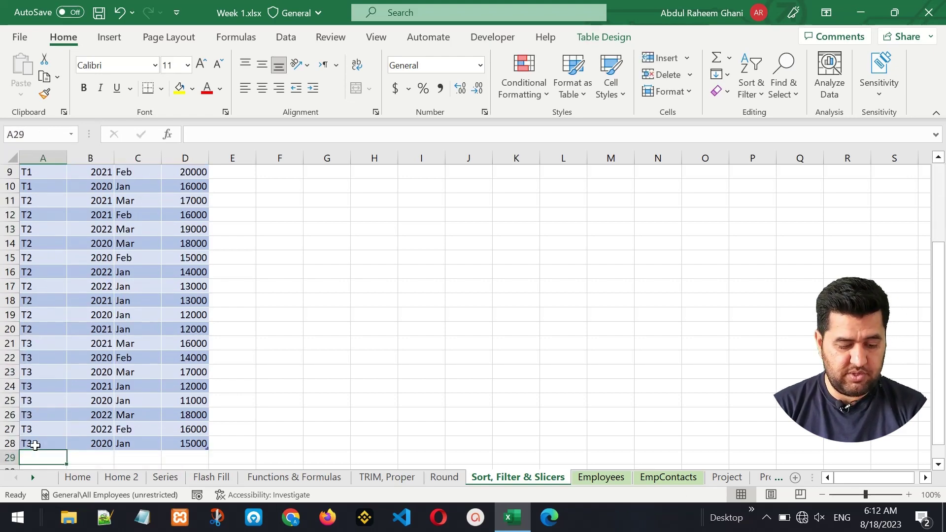
pyautogui.press('Up')
pyautogui.press('Up')
pyautogui.press('Up')
pyautogui.press('Up')
pyautogui.press('Up')
pyautogui.press('Up')
pyautogui.press('Up')
pyautogui.press('Up')
pyautogui.press('Up')
pyautogui.press('Up')
pyautogui.press('Up')
pyautogui.press('Up')
pyautogui.press('Up')
pyautogui.press('Up')
pyautogui.press('Up')
pyautogui.press('Up')
pyautogui.press('Up')
pyautogui.press('Up')
pyautogui.press('Up')
pyautogui.press('Up')
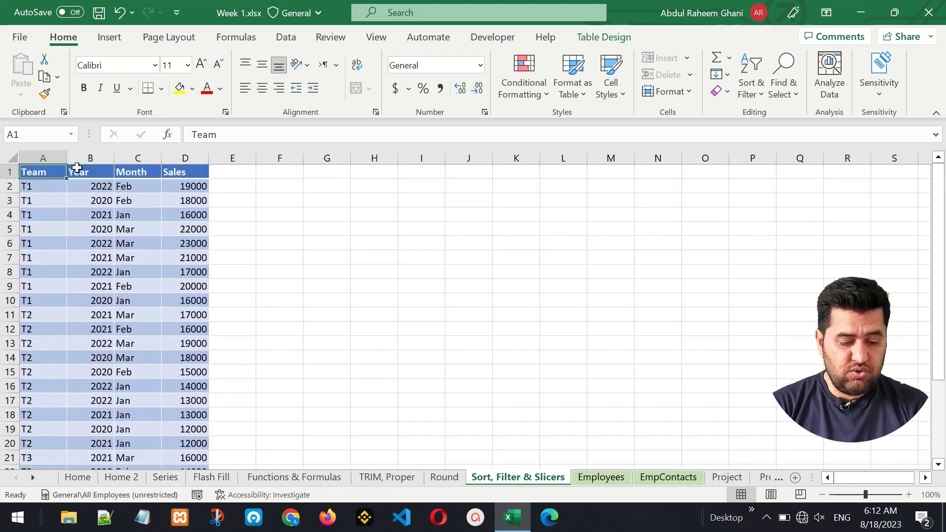
# - Open a custom sort for the sales table and add a Year level below Team, ordered Smallest to Largest
pyautogui.click(91, 171)
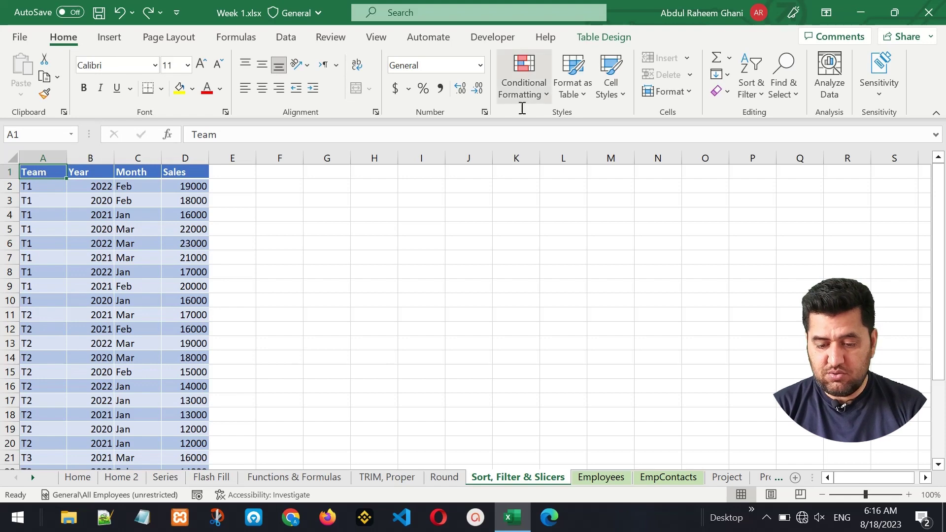
pyautogui.click(759, 93)
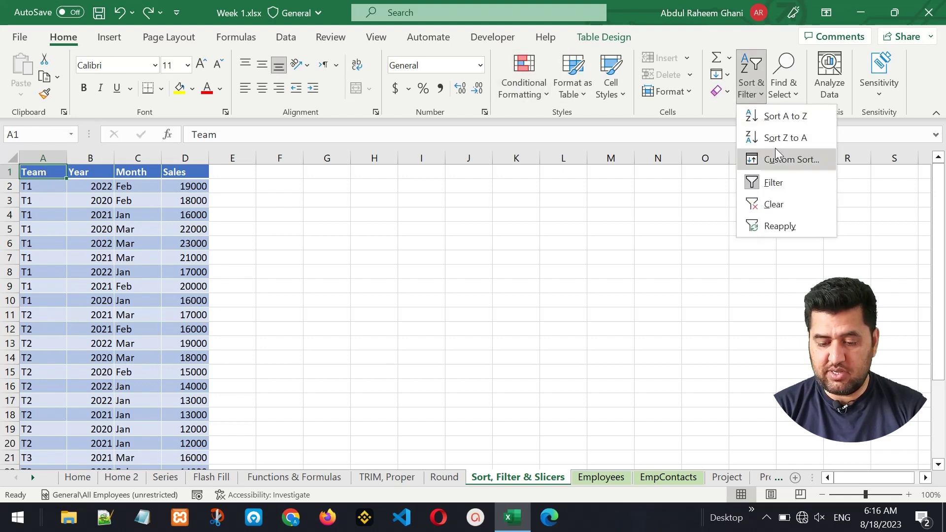
pyautogui.click(778, 161)
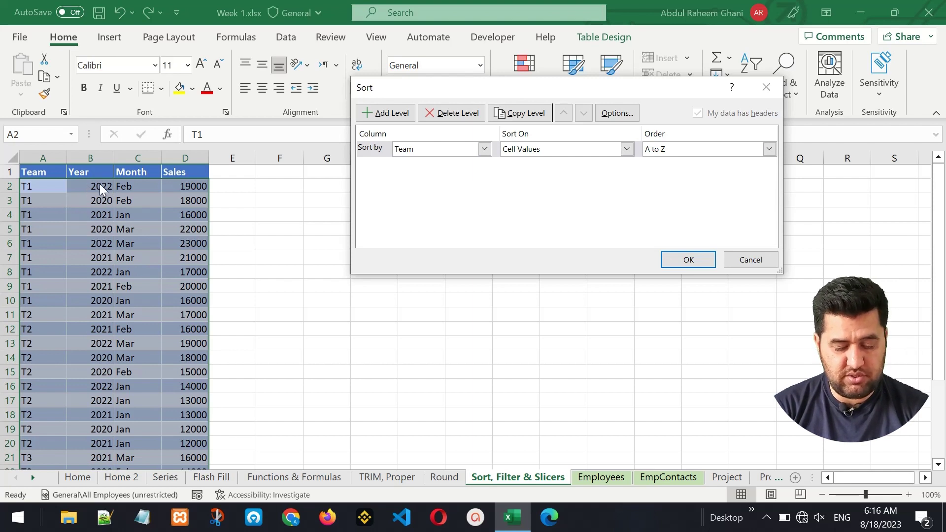
pyautogui.click(386, 115)
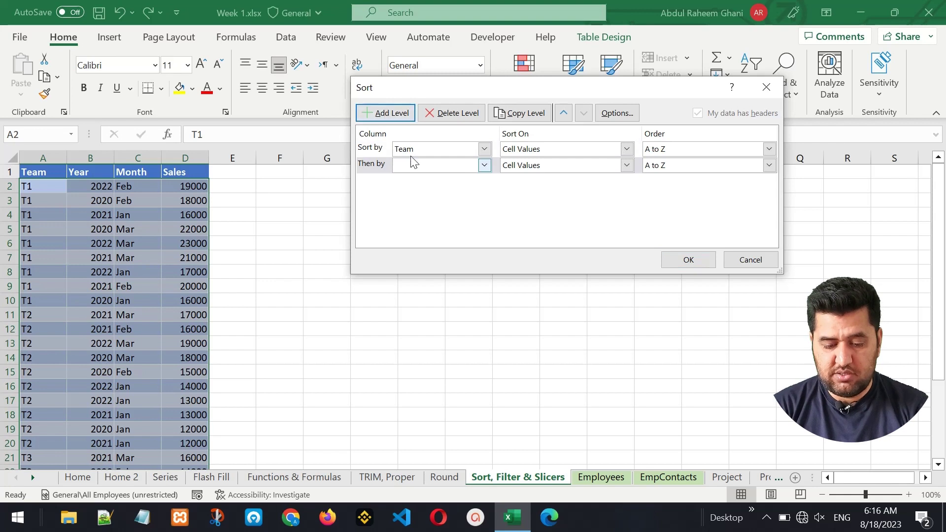
pyautogui.click(441, 164)
pyautogui.click(440, 190)
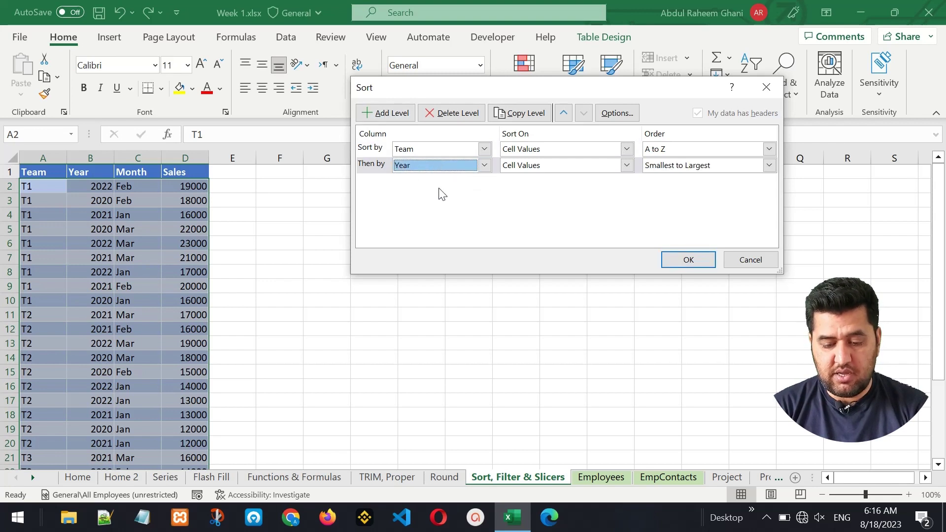
pyautogui.click(702, 170)
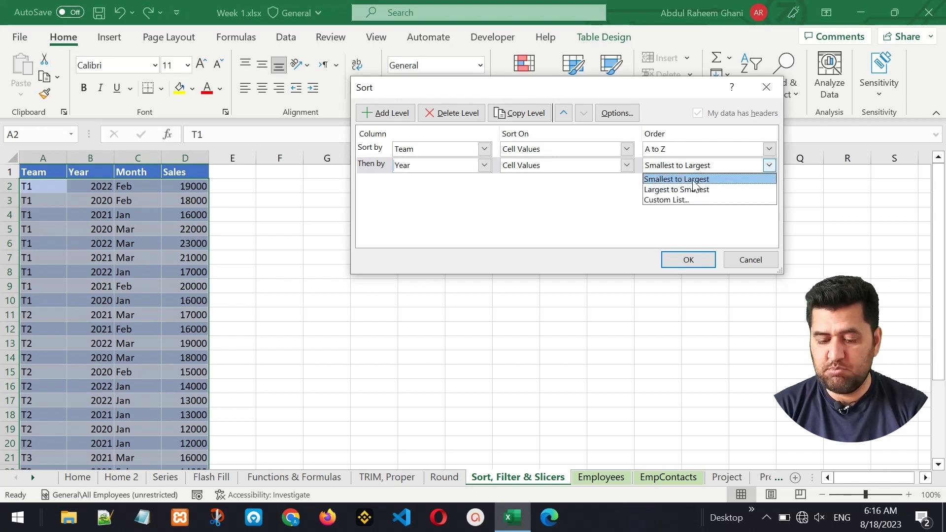
pyautogui.click(705, 181)
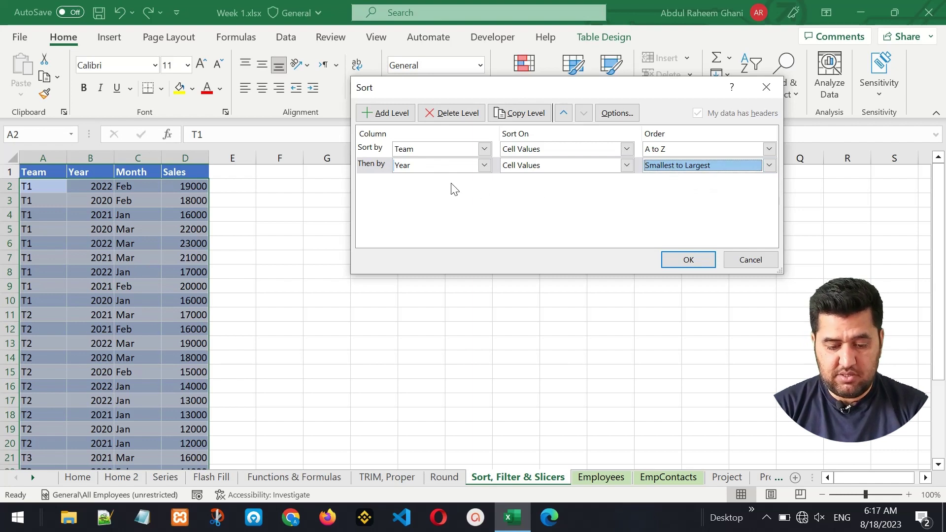
# - Add Month as the third sort level with A to Z order and apply the custom sort
pyautogui.click(377, 114)
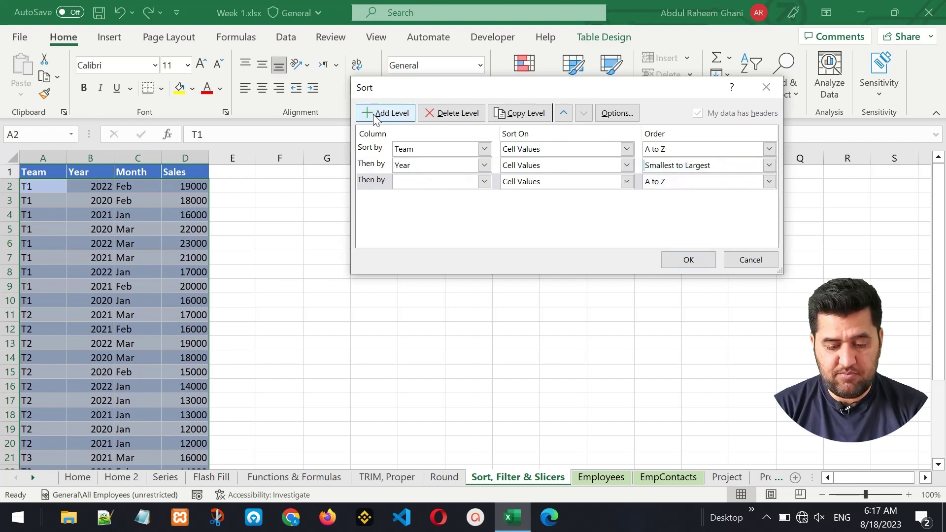
pyautogui.click(428, 182)
pyautogui.click(436, 215)
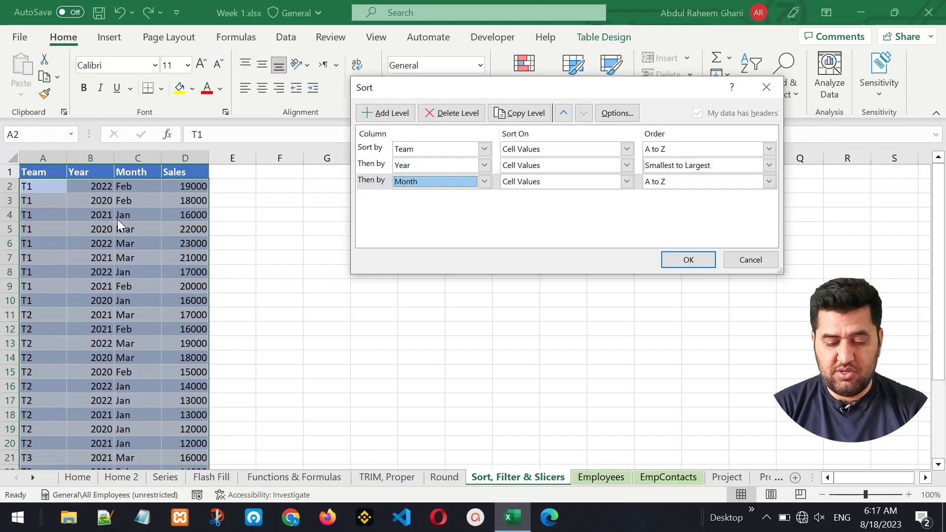
pyautogui.click(689, 260)
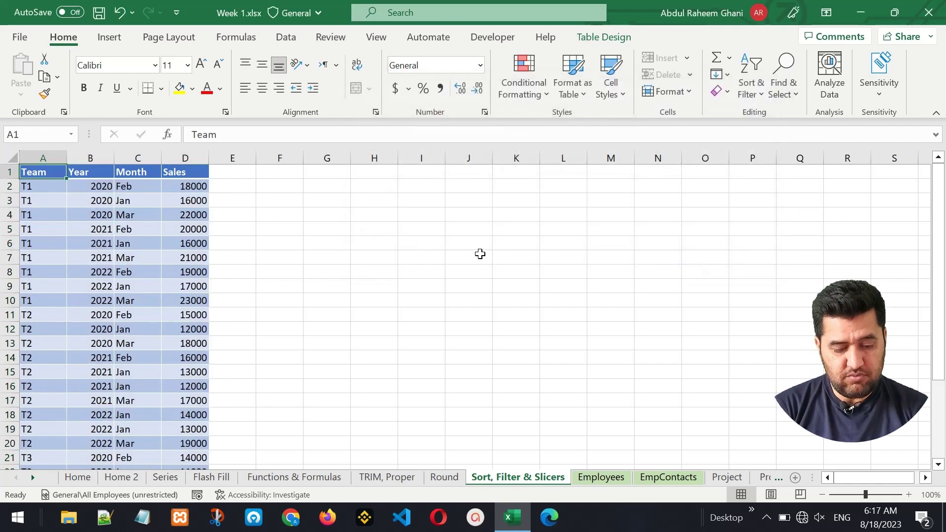
# - Replace every Feb in the table's Month column with 2
pyautogui.click(141, 188)
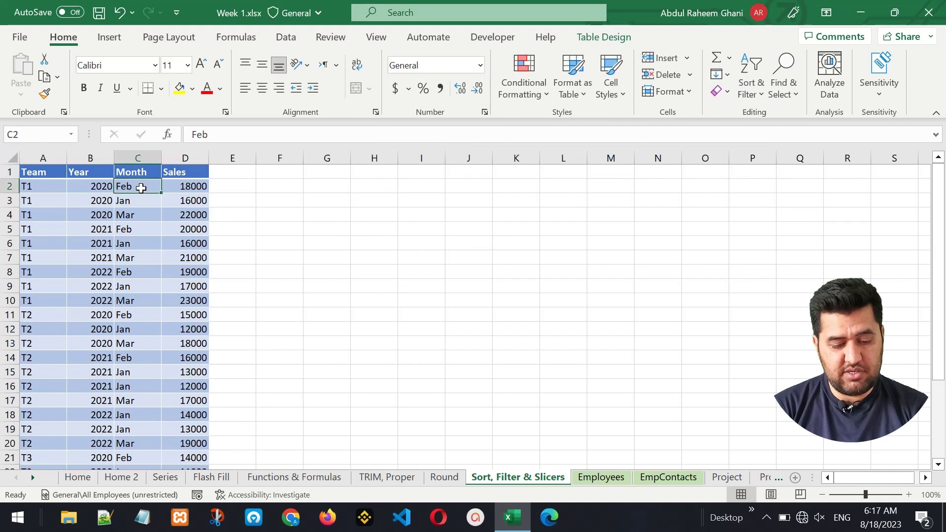
pyautogui.moveTo(81, 188); pyautogui.dragTo(26, 216)
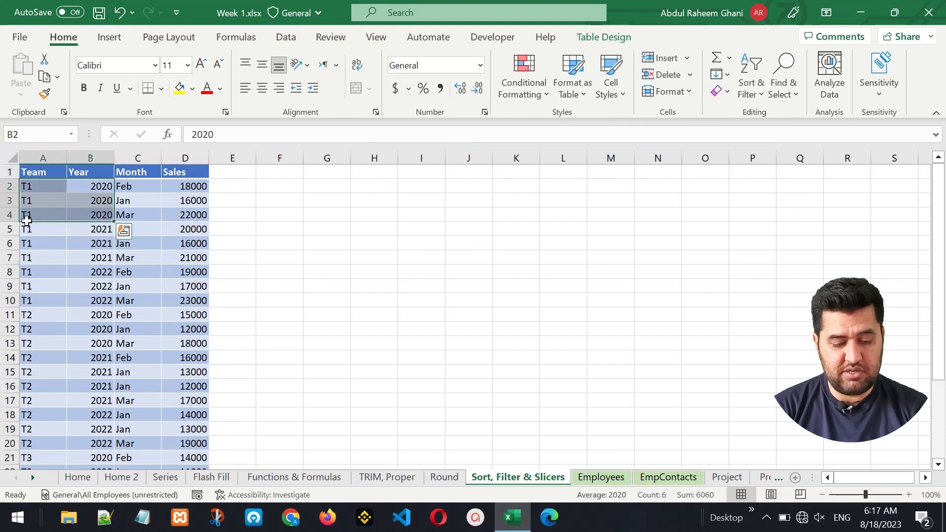
pyautogui.moveTo(136, 187); pyautogui.dragTo(138, 214)
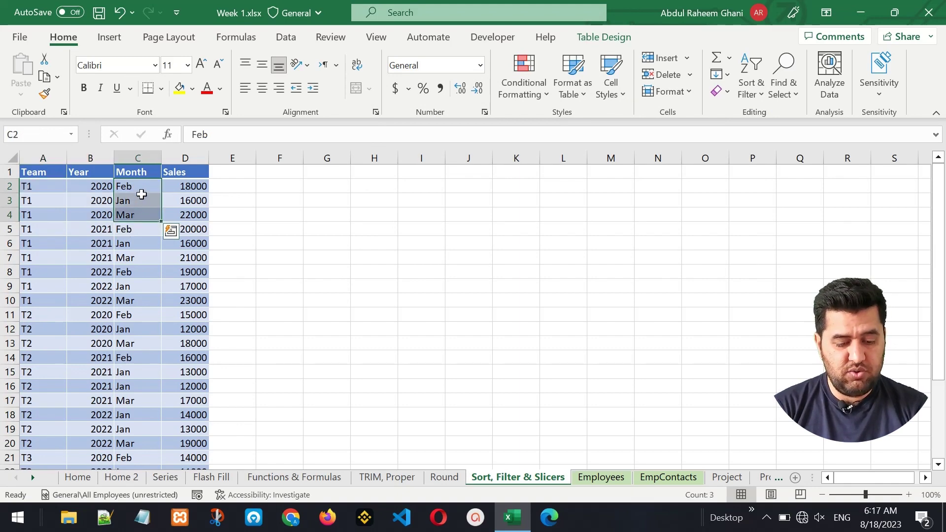
pyautogui.click(141, 186)
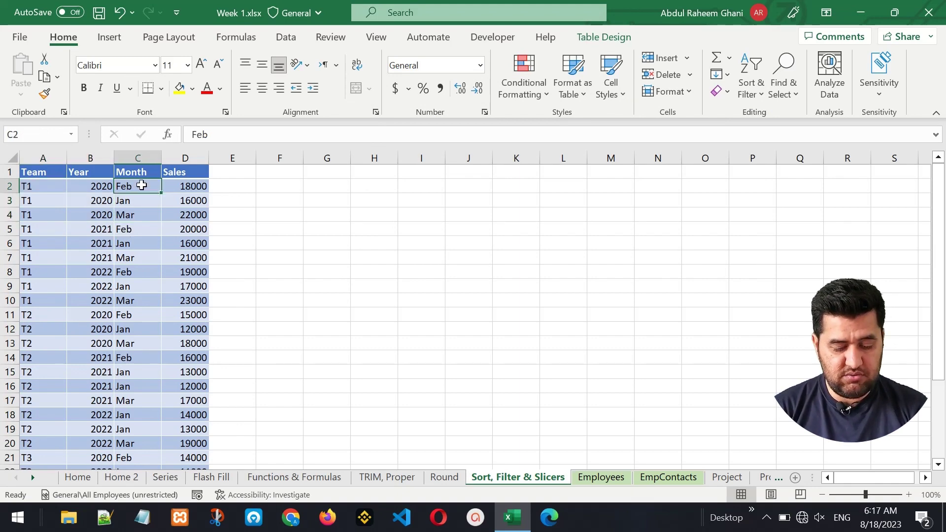
pyautogui.hotkey('ctrl', 'shift', 'Down')
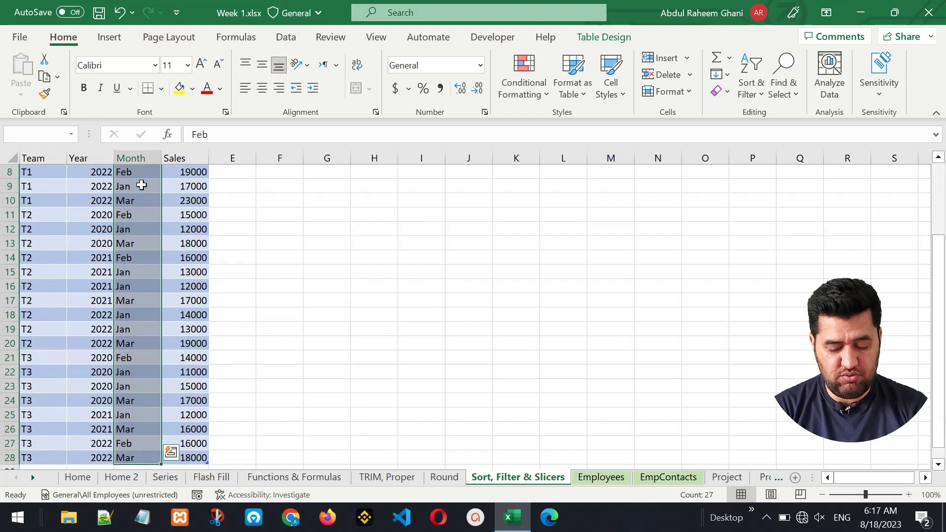
pyautogui.hotkey('ctrl', 'h')
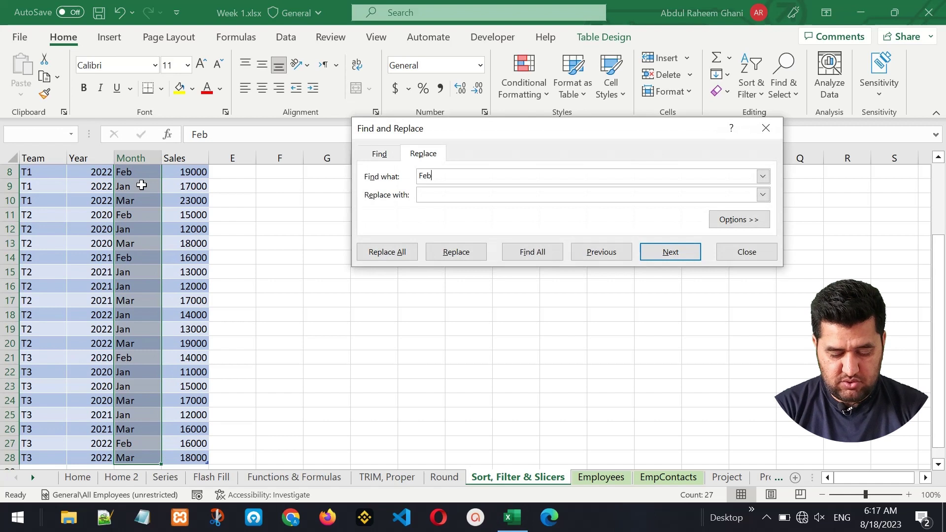
pyautogui.press('Tab')
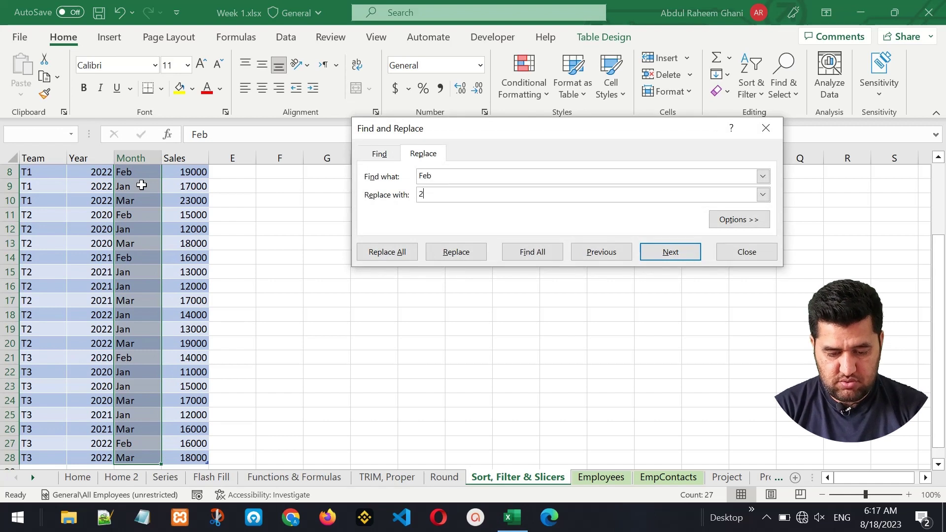
pyautogui.click(381, 252)
pyautogui.click(479, 300)
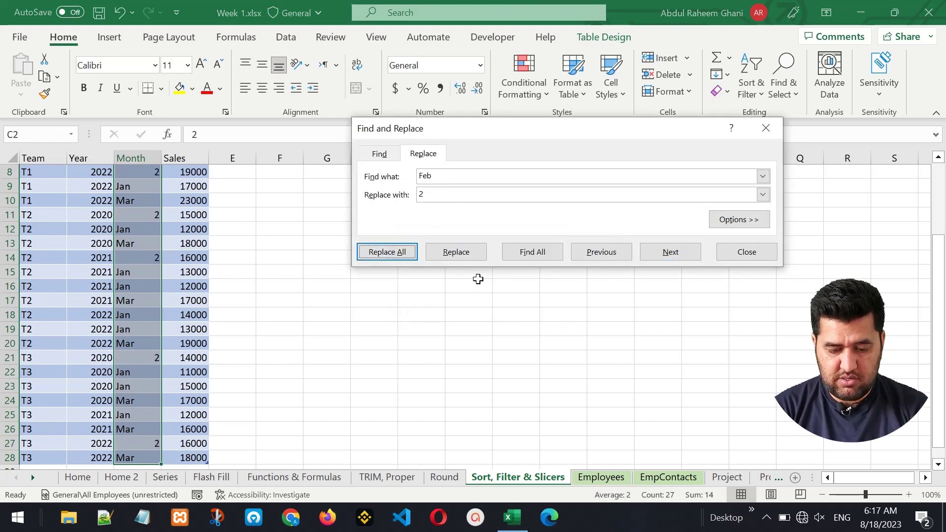
# - Replace every Jan in the Month column with 1
pyautogui.click(442, 180)
pyautogui.moveTo(442, 180); pyautogui.dragTo(397, 182)
pyautogui.write('Jan')
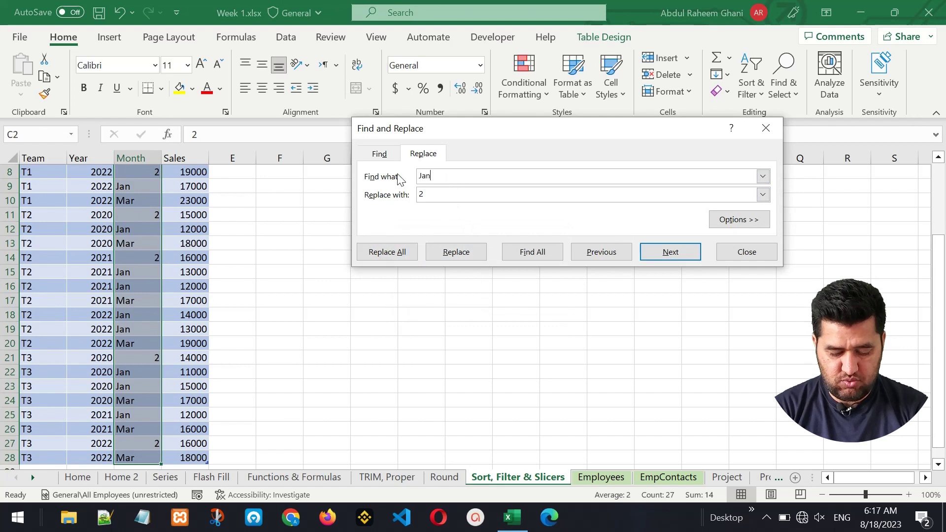
pyautogui.press('Tab')
pyautogui.write('1')
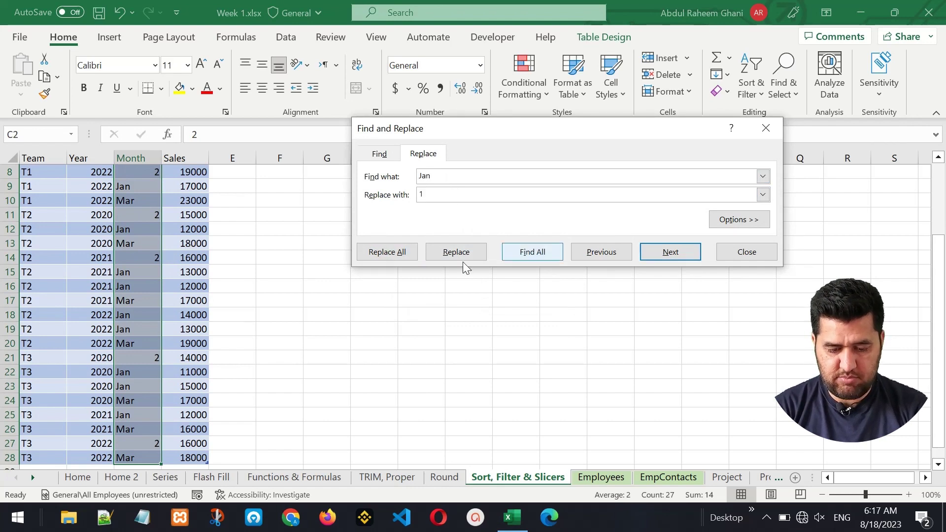
pyautogui.click(400, 252)
pyautogui.click(479, 300)
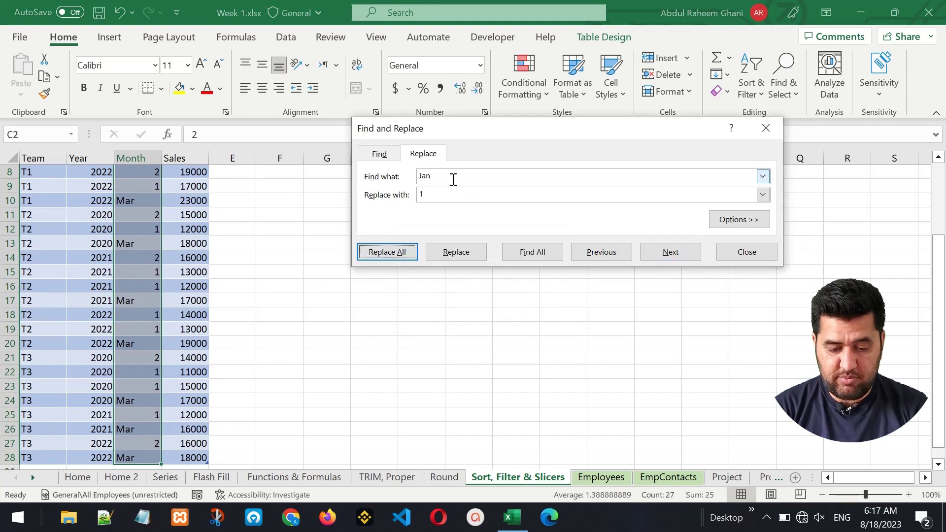
# - Replace every Mar in the Month column with 3 and close Find and Replace
pyautogui.moveTo(450, 179); pyautogui.dragTo(400, 173)
pyautogui.write('Mar')
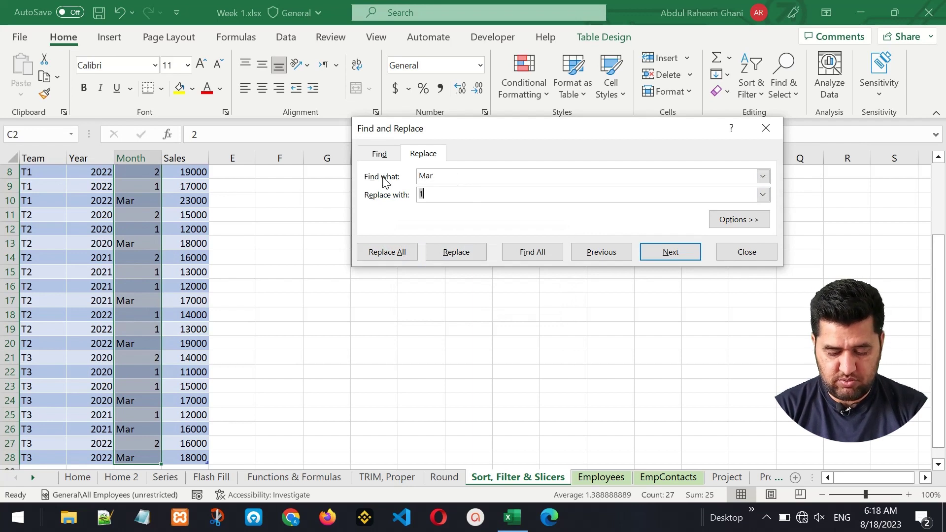
pyautogui.click(401, 258)
pyautogui.click(474, 300)
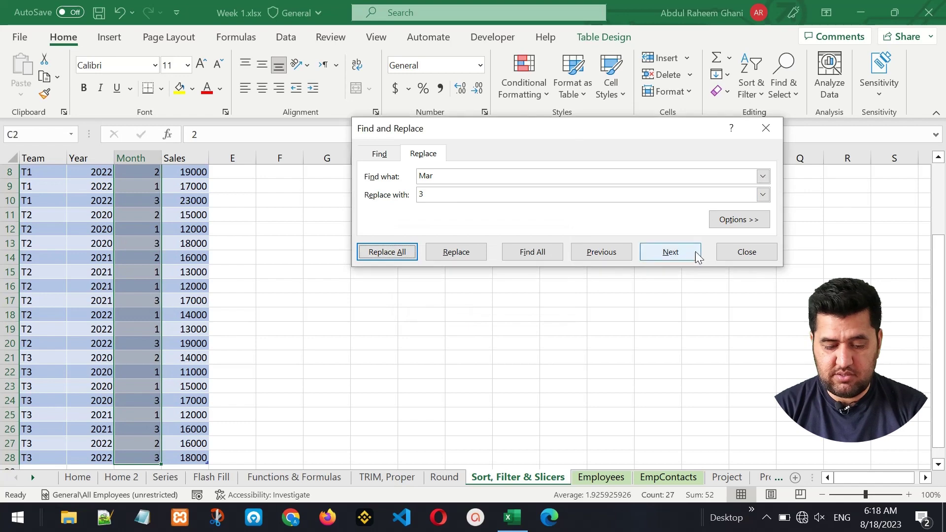
pyautogui.click(727, 252)
# - Custom sort the whole table by Team, Year and Month, re-creating the Month level with Smallest to Largest order
pyautogui.hotkey('ctrl', 'a')
pyautogui.click(749, 83)
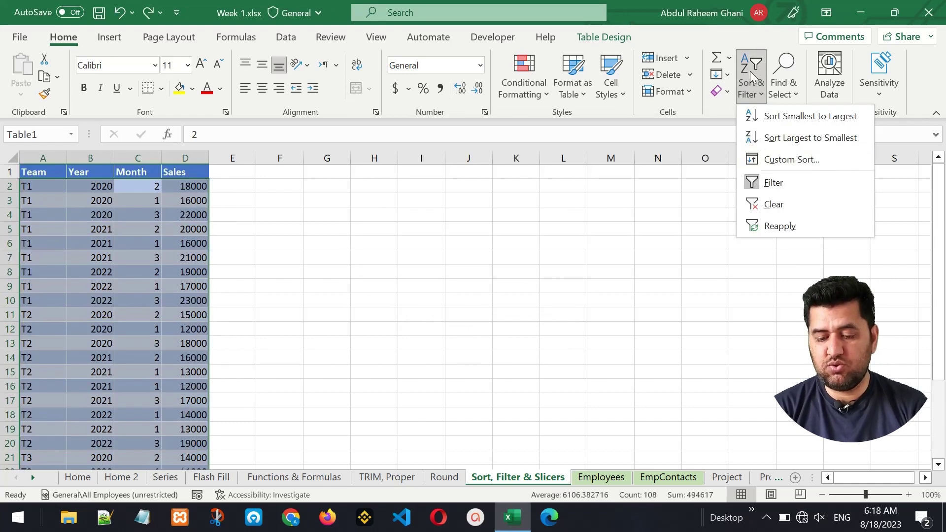
pyautogui.click(780, 161)
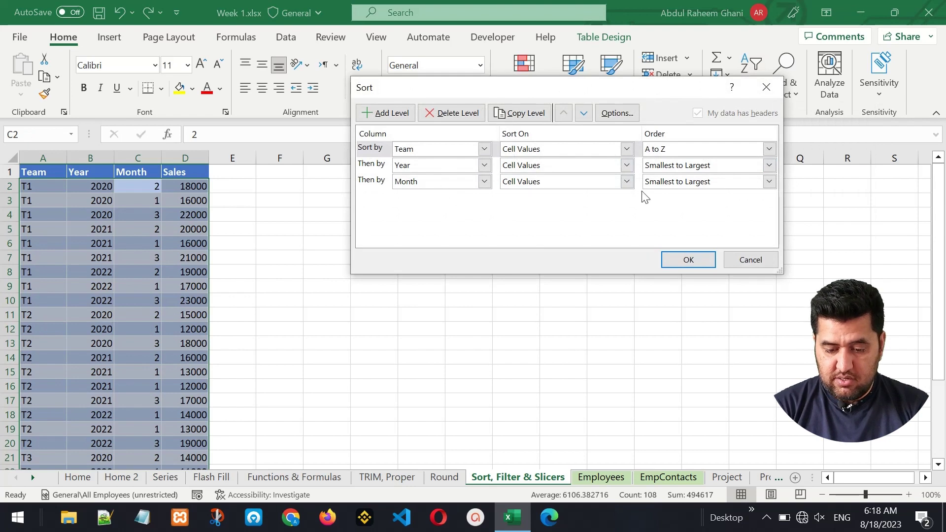
pyautogui.click(664, 186)
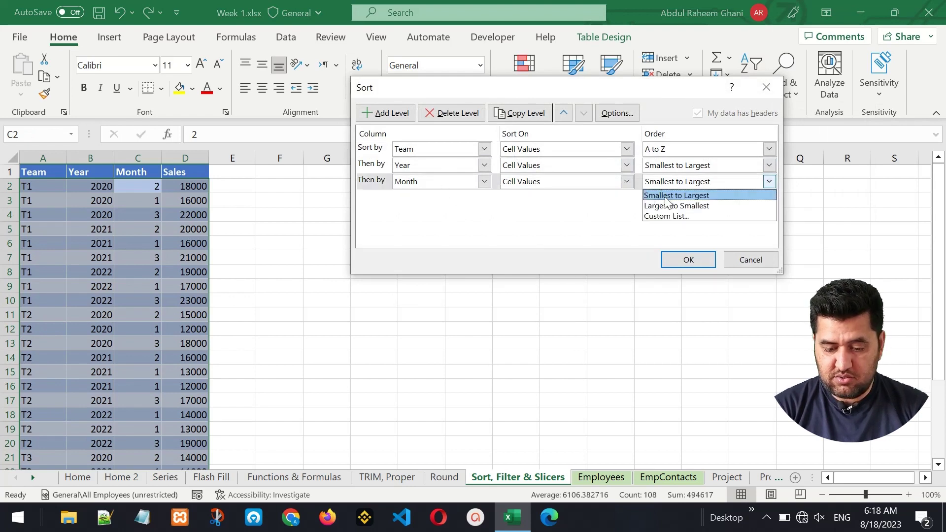
pyautogui.click(666, 195)
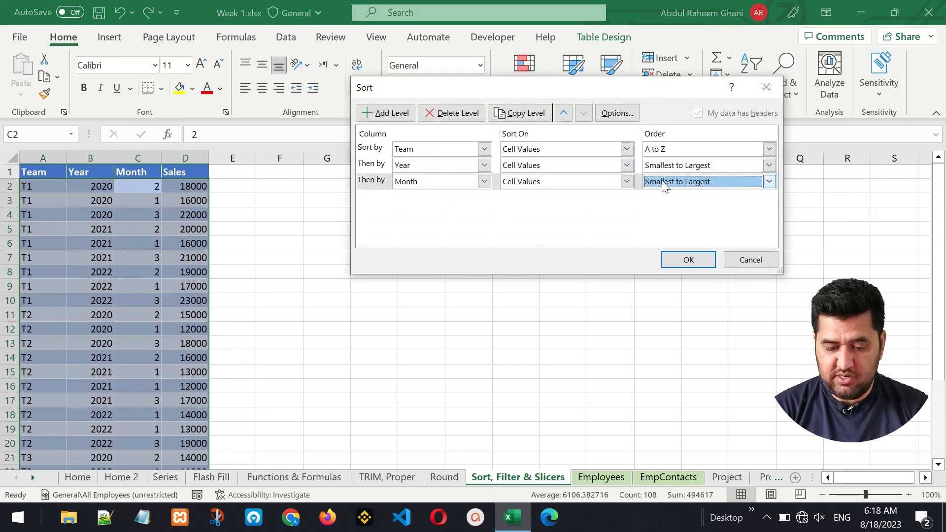
pyautogui.click(440, 114)
pyautogui.click(386, 112)
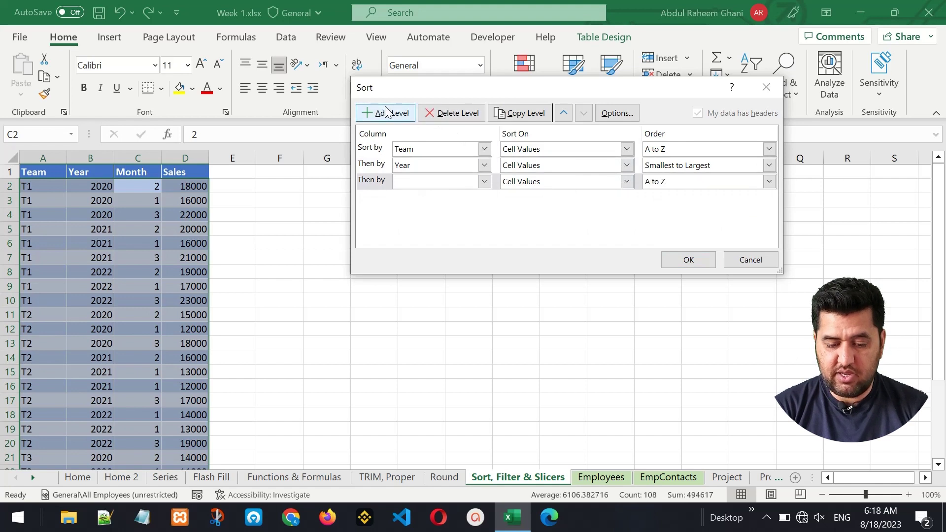
pyautogui.click(430, 181)
pyautogui.click(439, 215)
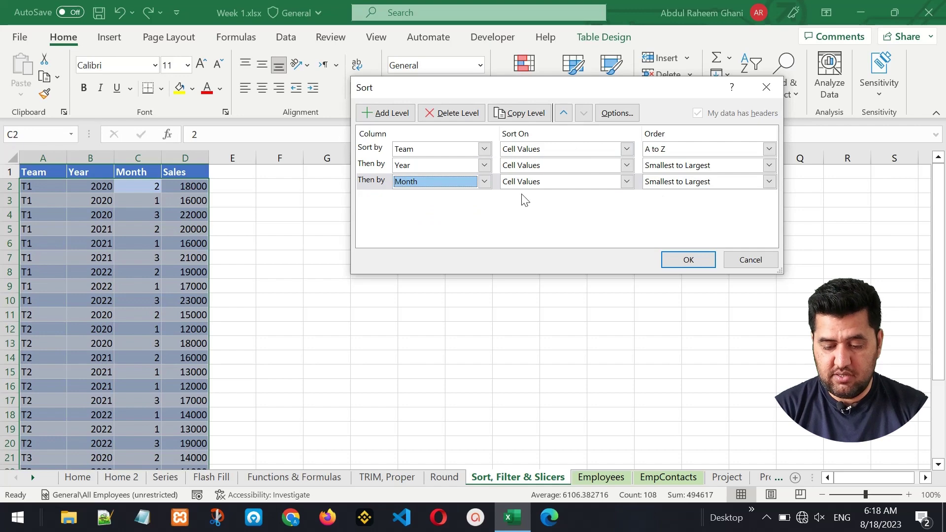
pyautogui.click(688, 260)
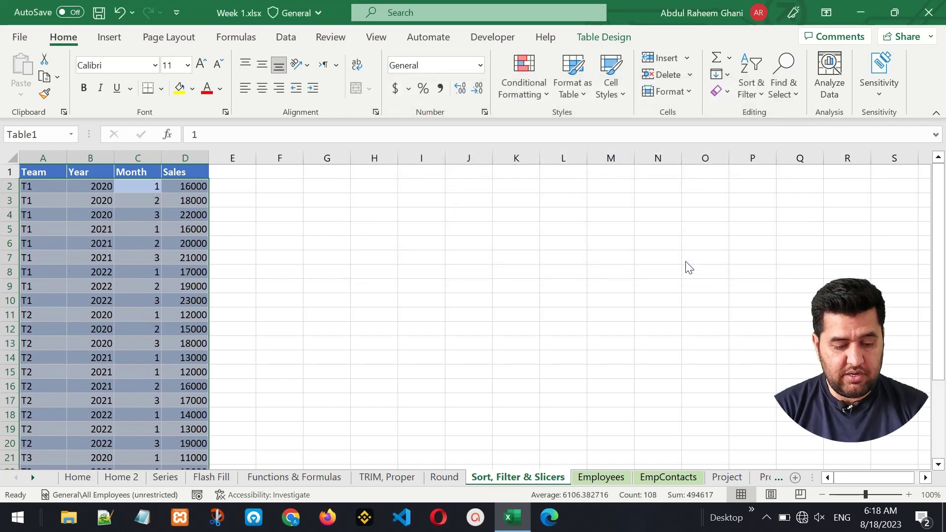
# - Examine how the T1 rows are ordered by team, year and month number after the sort
pyautogui.click(146, 215)
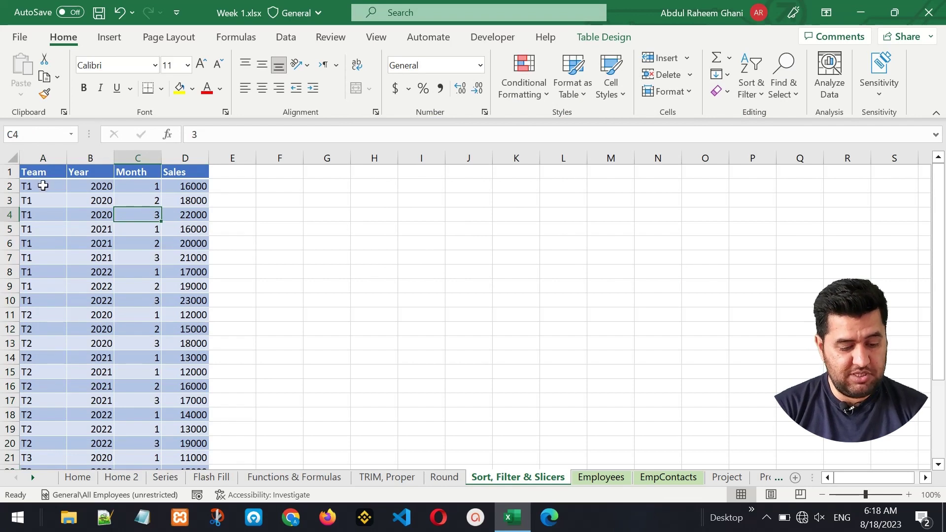
pyautogui.moveTo(40, 186); pyautogui.dragTo(34, 302)
pyautogui.moveTo(98, 187); pyautogui.dragTo(90, 302)
pyautogui.moveTo(100, 186); pyautogui.dragTo(99, 212)
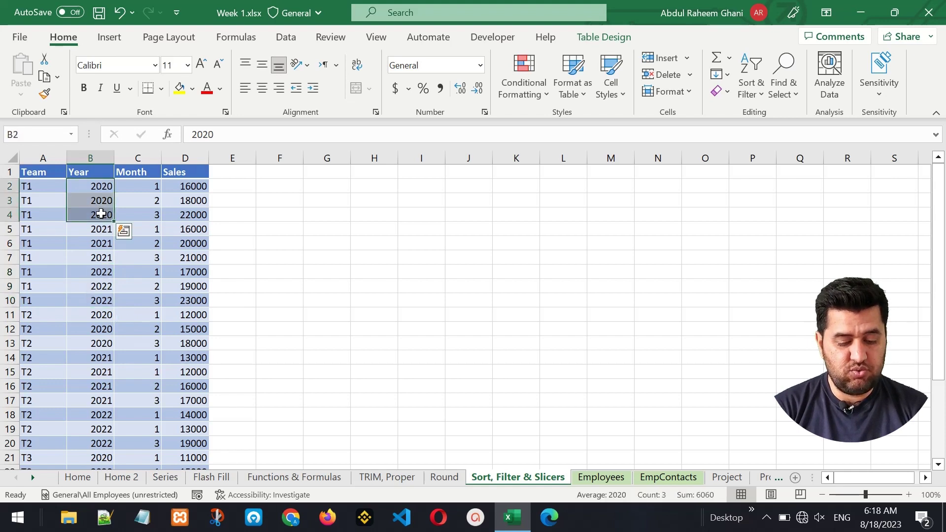
pyautogui.click(146, 185)
pyautogui.press('Down')
pyautogui.press('Down')
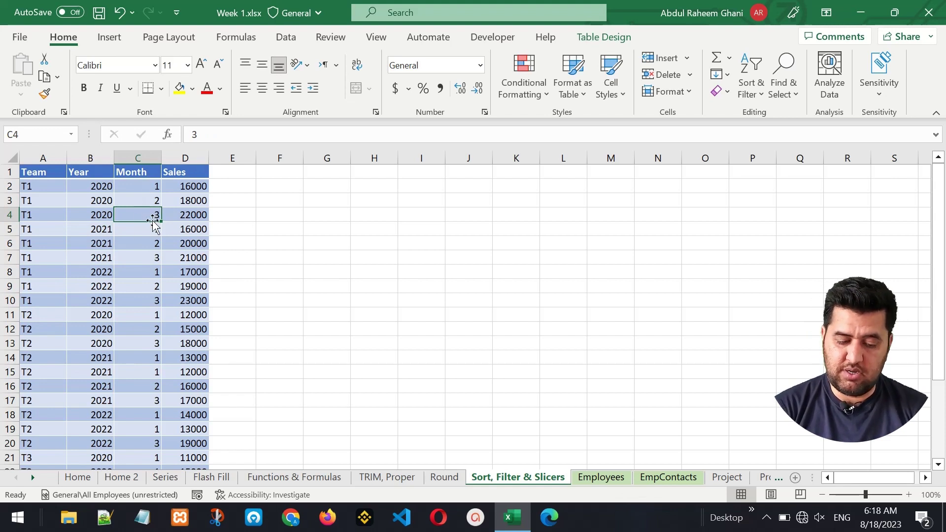
# - Turn on the filter buttons in the team sales table's header row
pyautogui.click(76, 176)
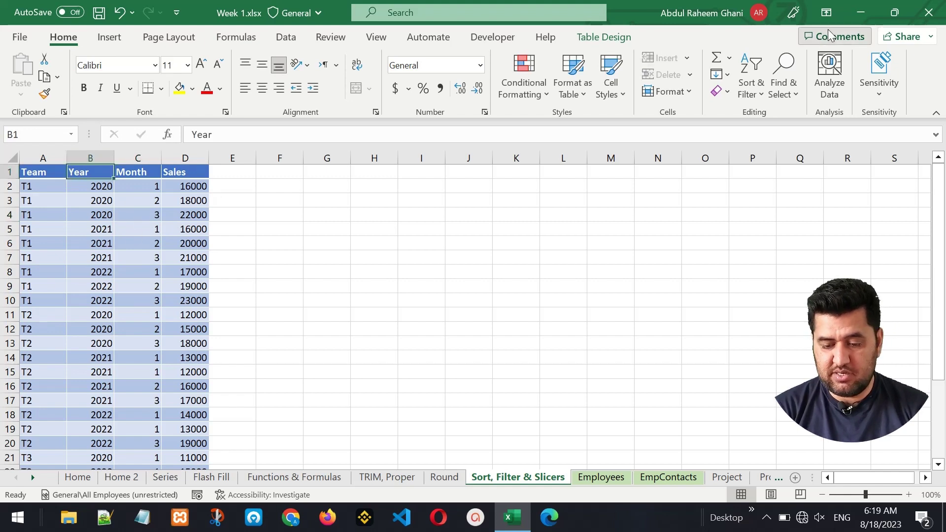
pyautogui.click(746, 83)
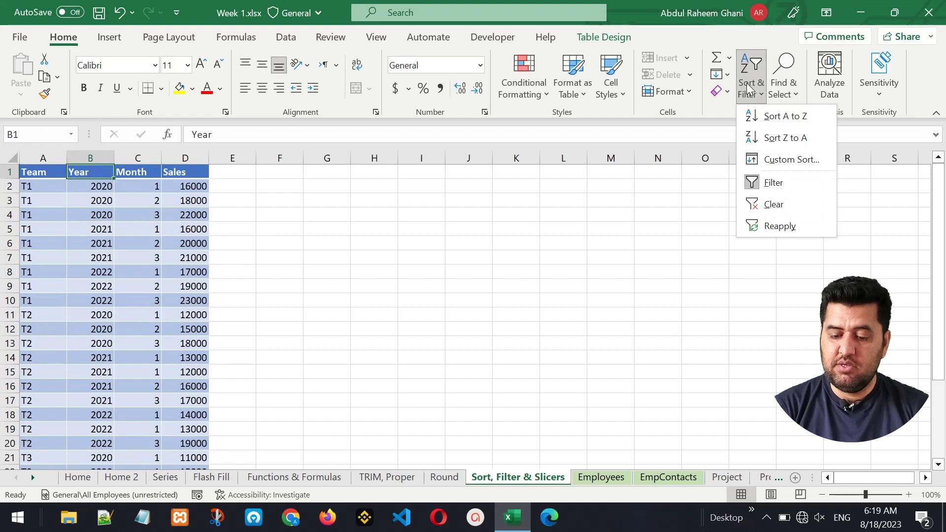
pyautogui.click(780, 180)
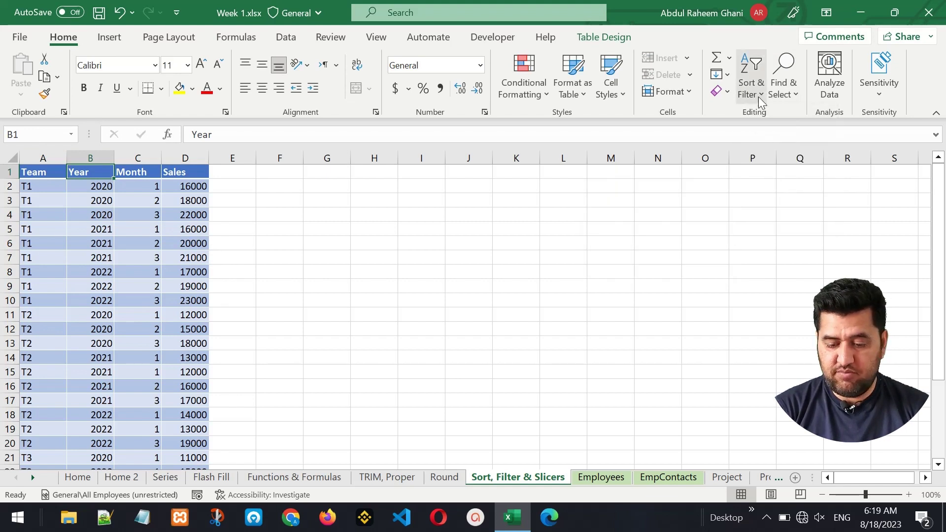
pyautogui.click(756, 97)
pyautogui.click(783, 179)
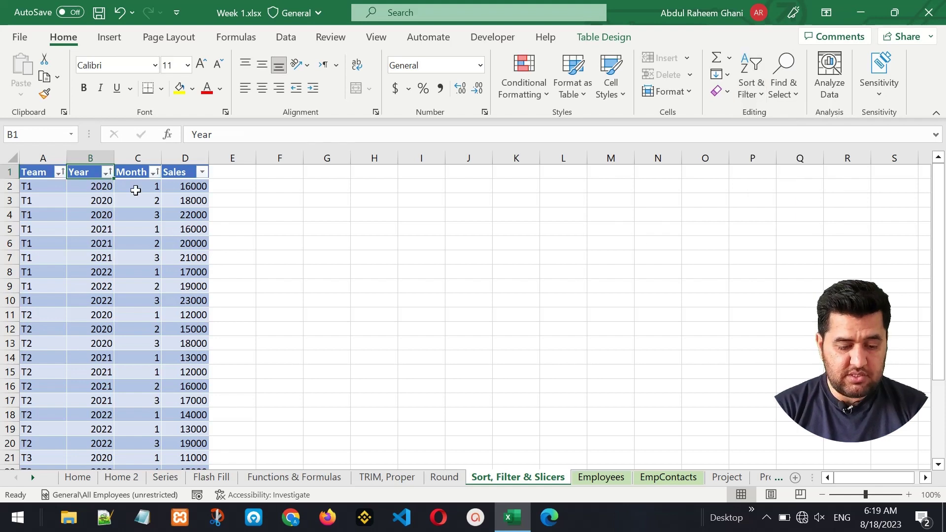
# - Filter the Team column to show only the T1 rows and select the filtered records
pyautogui.click(59, 173)
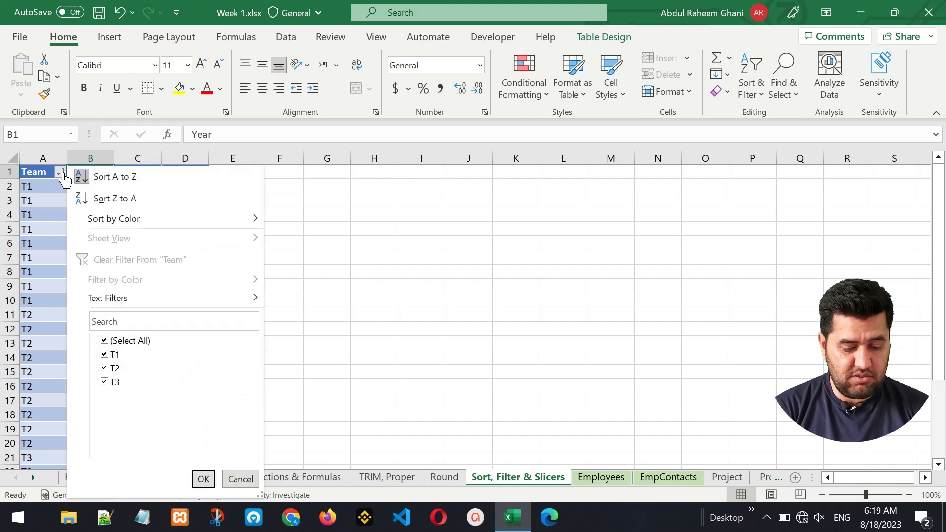
pyautogui.click(116, 342)
pyautogui.click(105, 355)
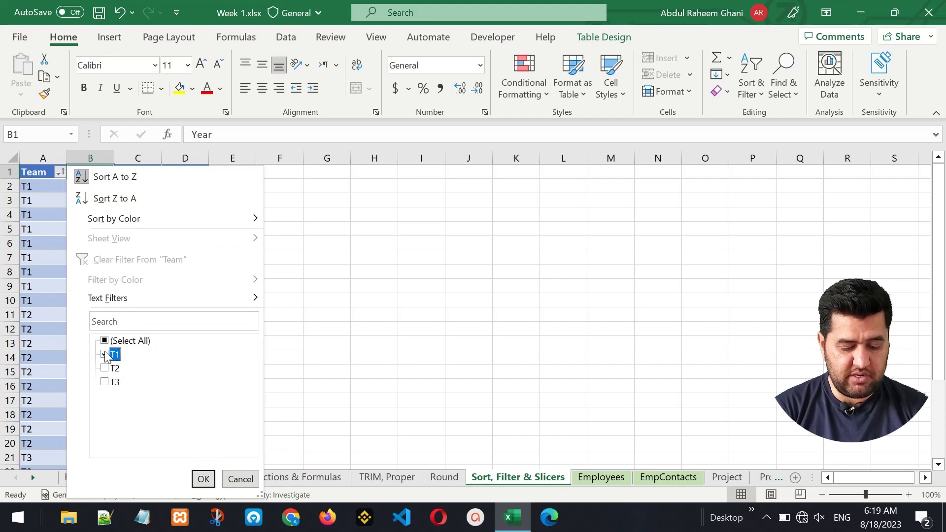
pyautogui.click(203, 479)
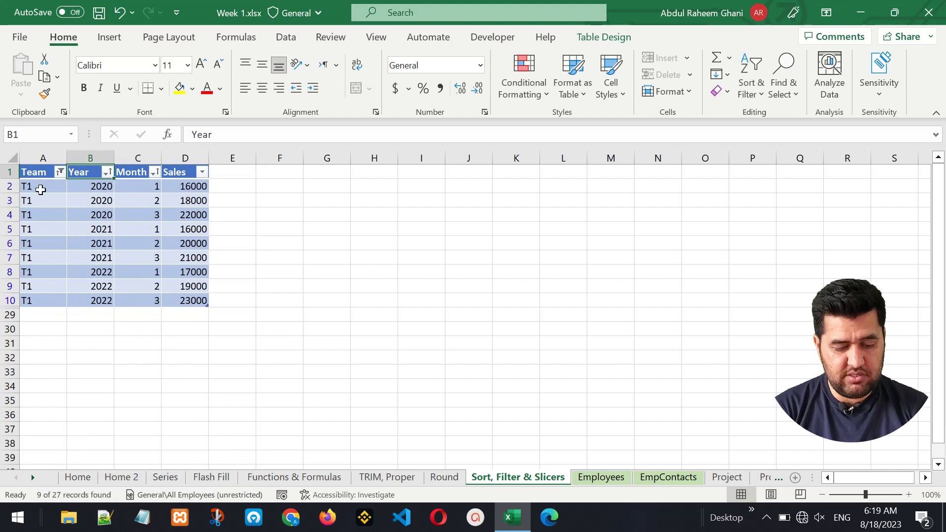
pyautogui.moveTo(36, 185); pyautogui.dragTo(187, 302)
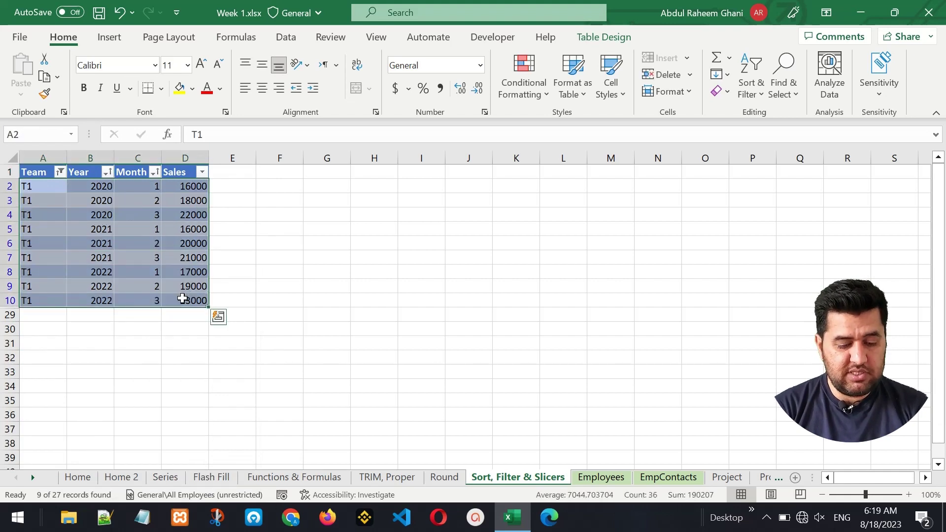
pyautogui.click(88, 197)
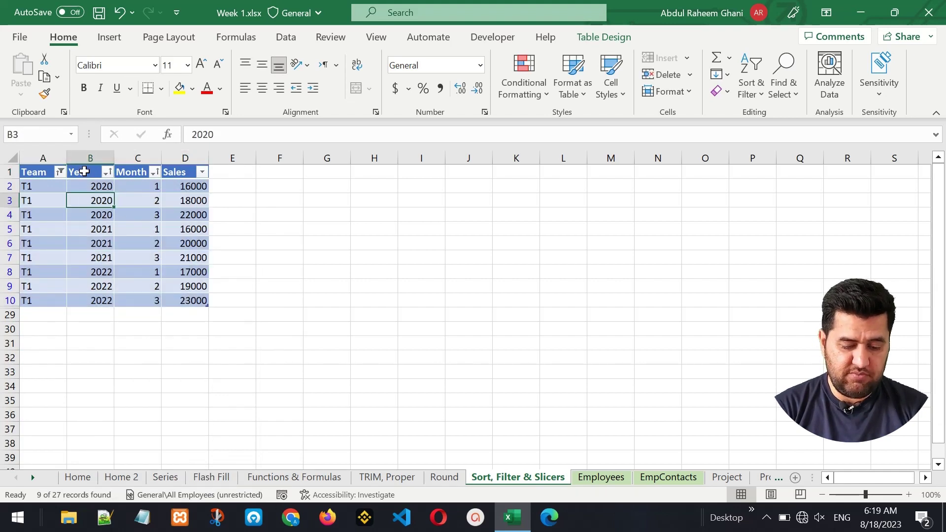
# - Filter the Year column to show only 2021
pyautogui.click(106, 172)
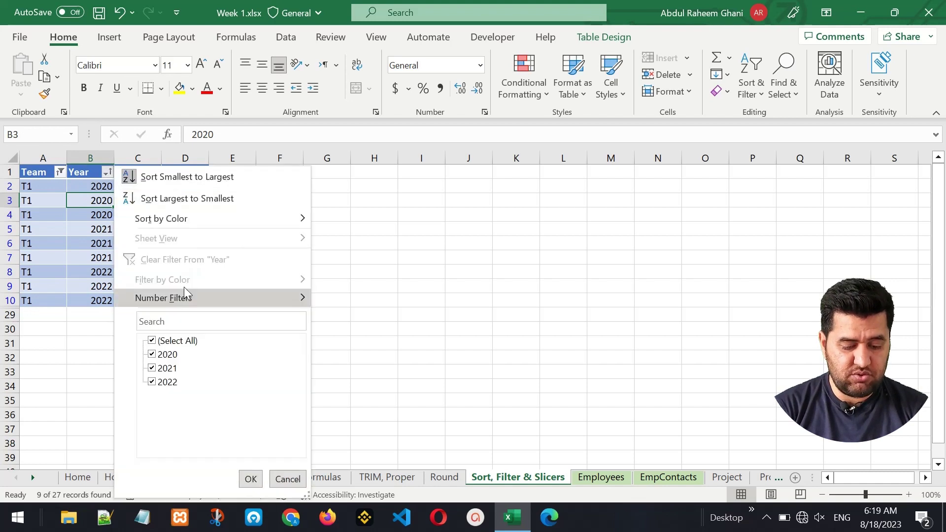
pyautogui.click(173, 341)
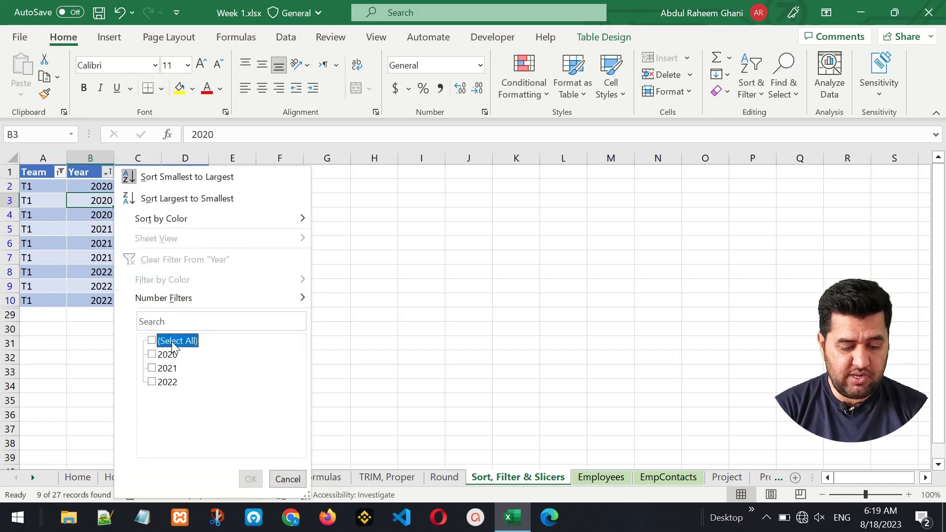
pyautogui.click(167, 370)
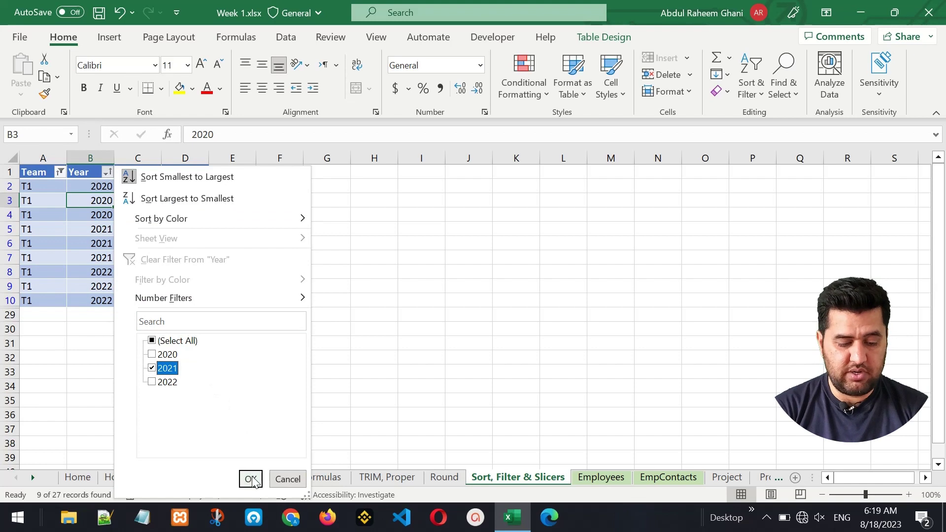
pyautogui.click(250, 478)
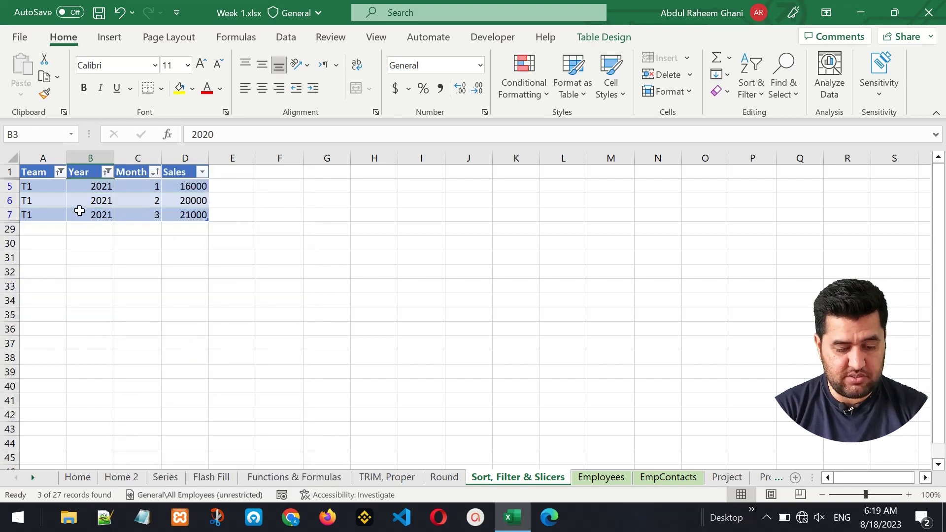
# - Check the Month and Sales filter options without applying any, and undo the Team and Year filters
pyautogui.click(157, 172)
pyautogui.click(117, 209)
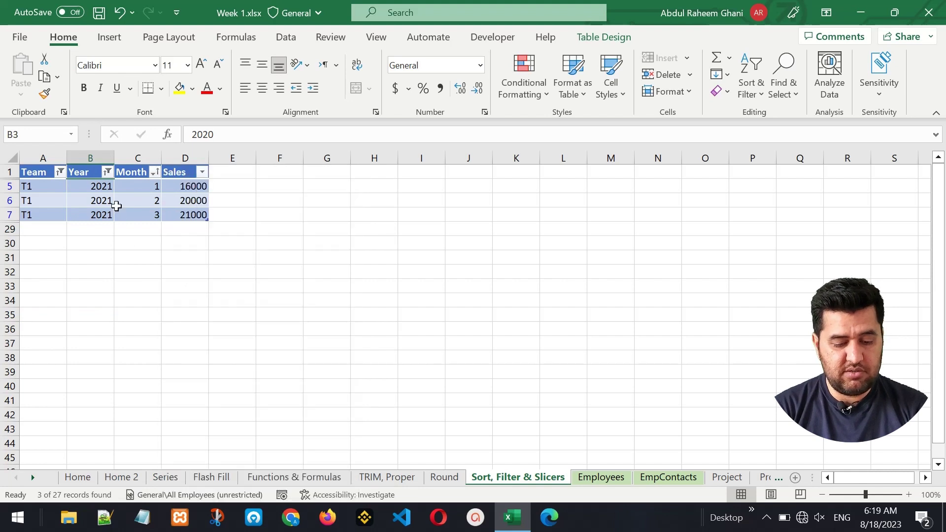
pyautogui.click(203, 172)
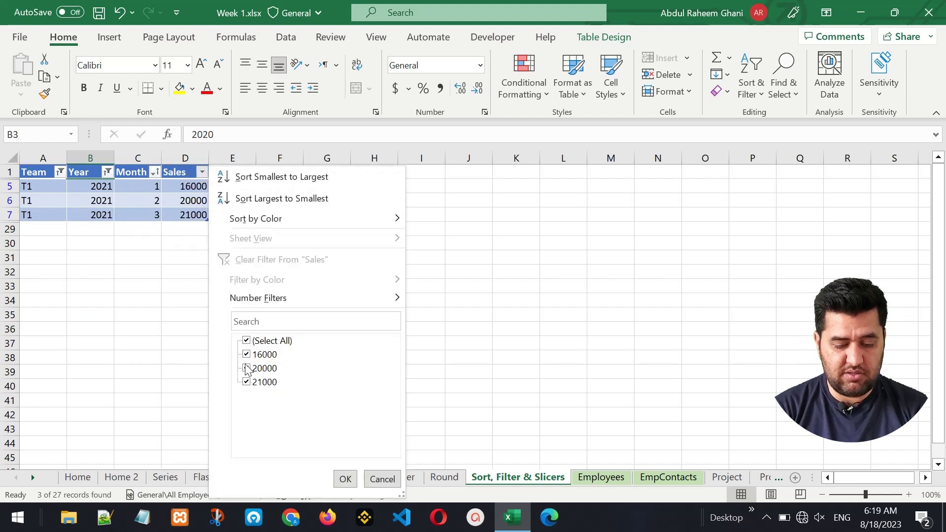
pyautogui.click(140, 202)
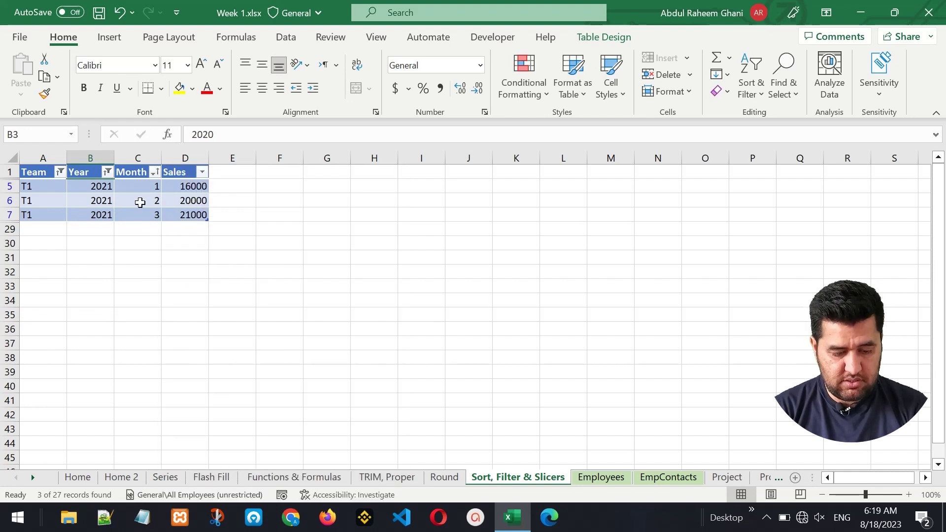
pyautogui.hotkey('ctrl', 'z')
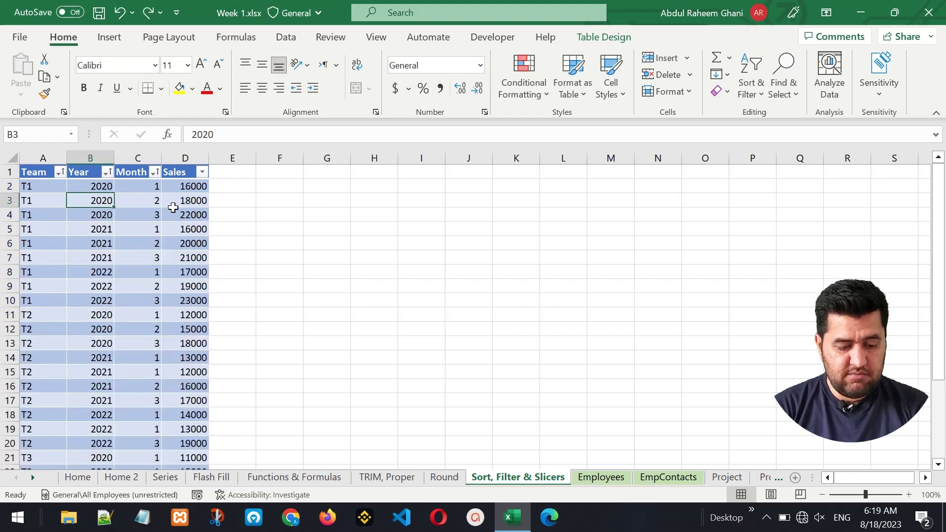
# - Apply an Equals number filter of 2022 to the Year column and select the filtered year cells
pyautogui.click(108, 172)
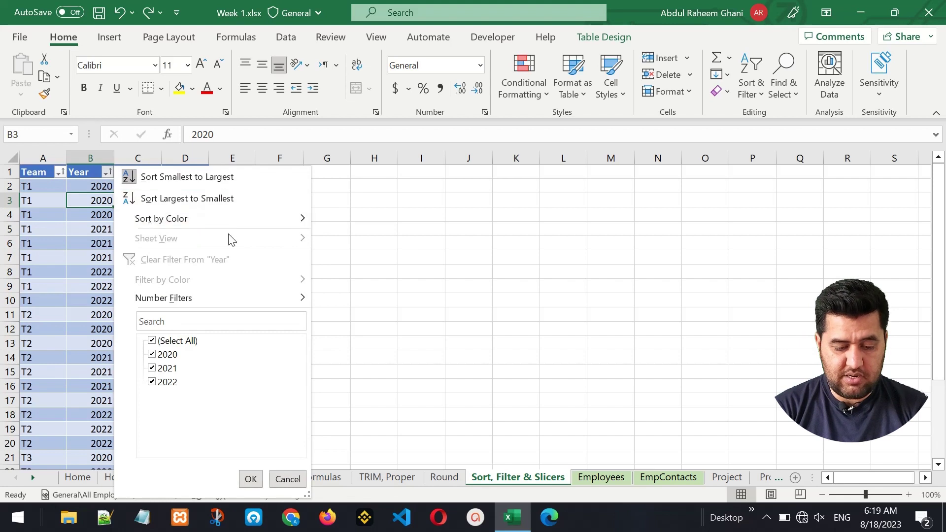
pyautogui.moveTo(238, 220)
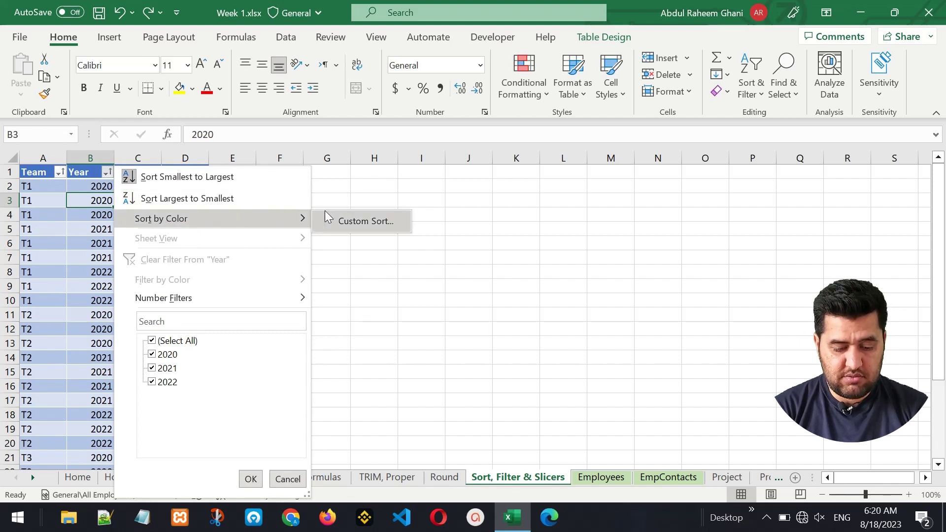
pyautogui.moveTo(277, 297)
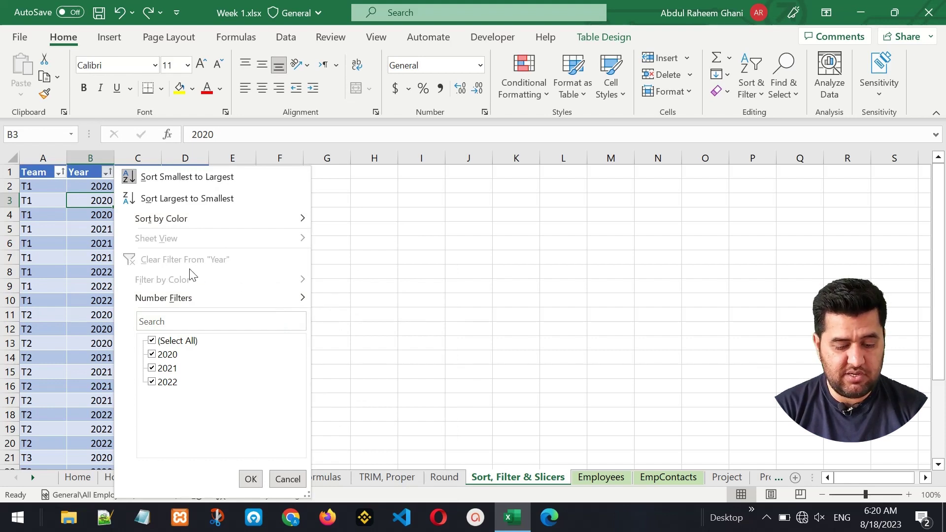
pyautogui.moveTo(198, 298)
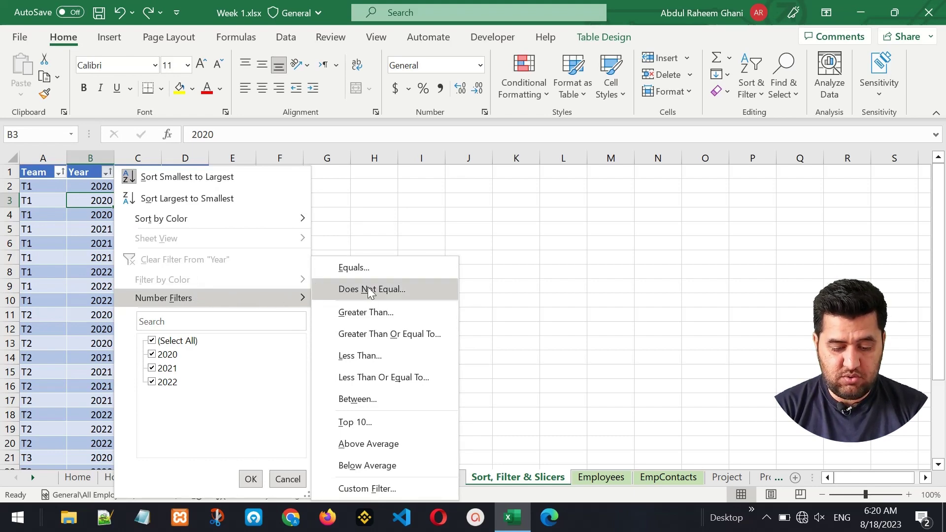
pyautogui.click(376, 270)
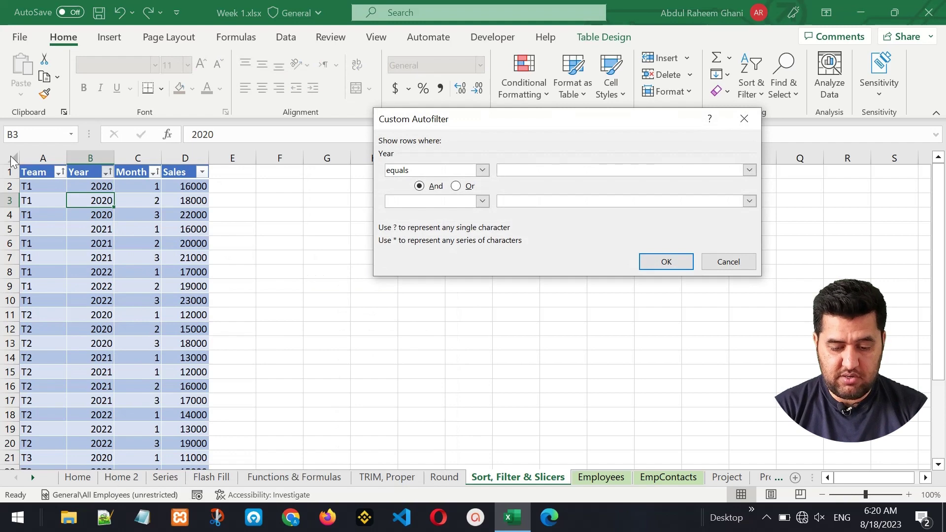
pyautogui.write('2022')
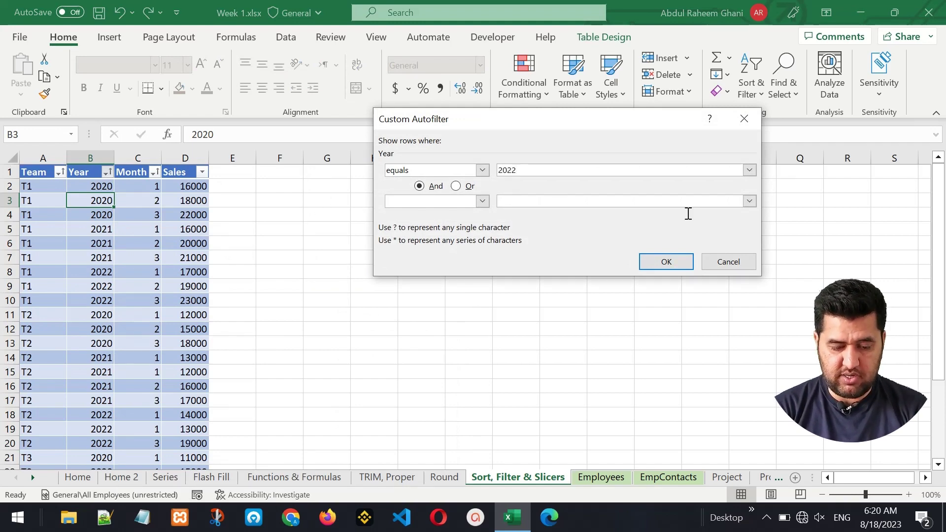
pyautogui.click(679, 261)
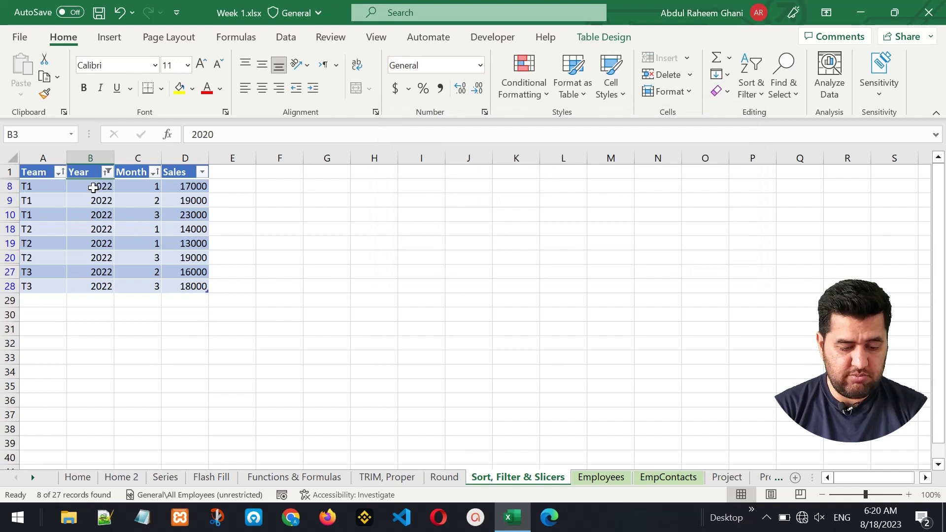
pyautogui.moveTo(93, 186); pyautogui.dragTo(88, 282)
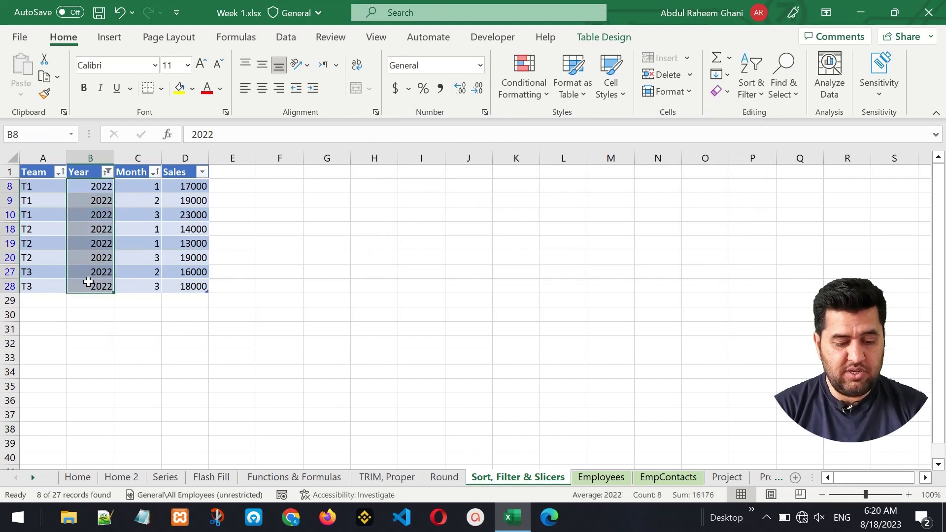
# - Close the Year column's filter options without changes and undo the equals 2022 filter
pyautogui.click(107, 174)
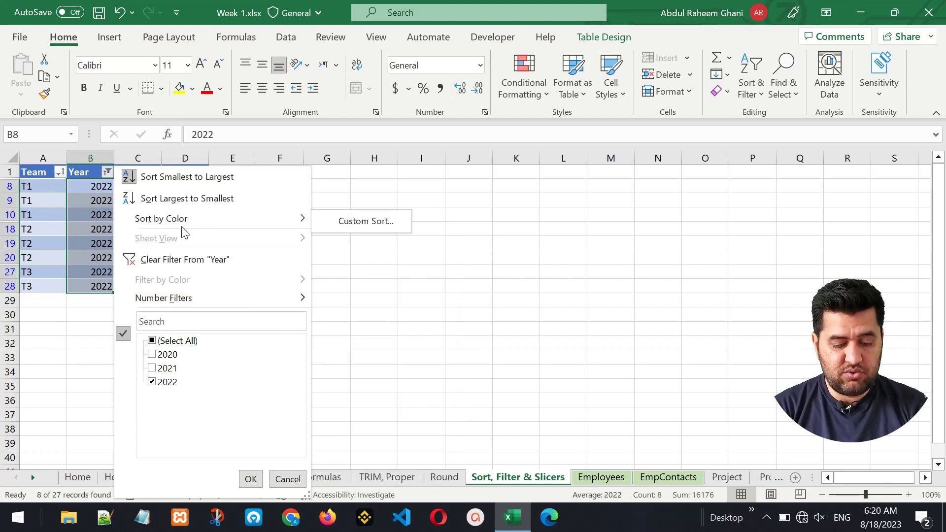
pyautogui.click(439, 289)
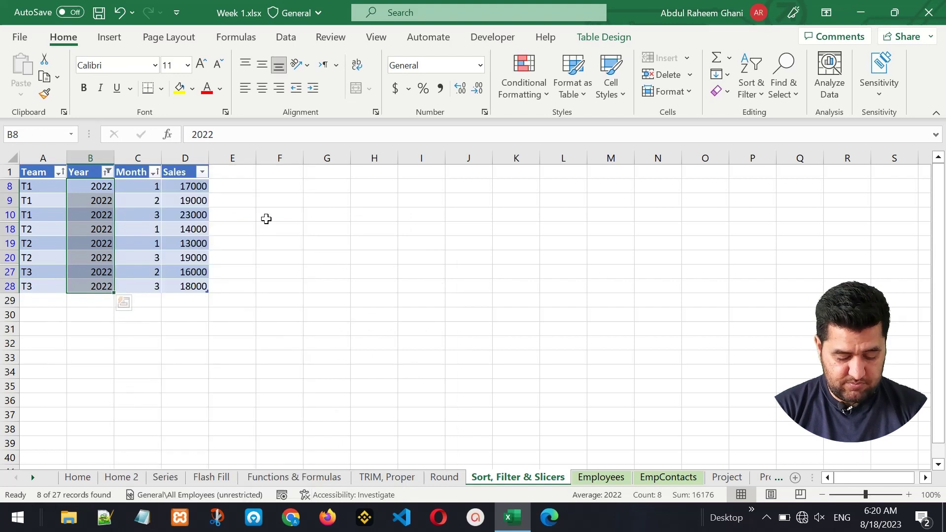
pyautogui.hotkey('ctrl', 'z')
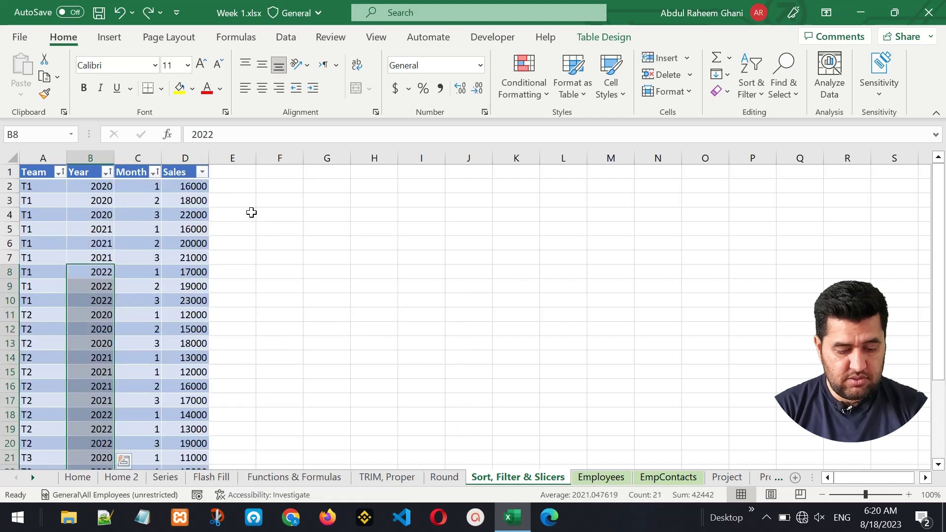
# - Fill the Year cells B10 and B18 with yellow
pyautogui.click(96, 232)
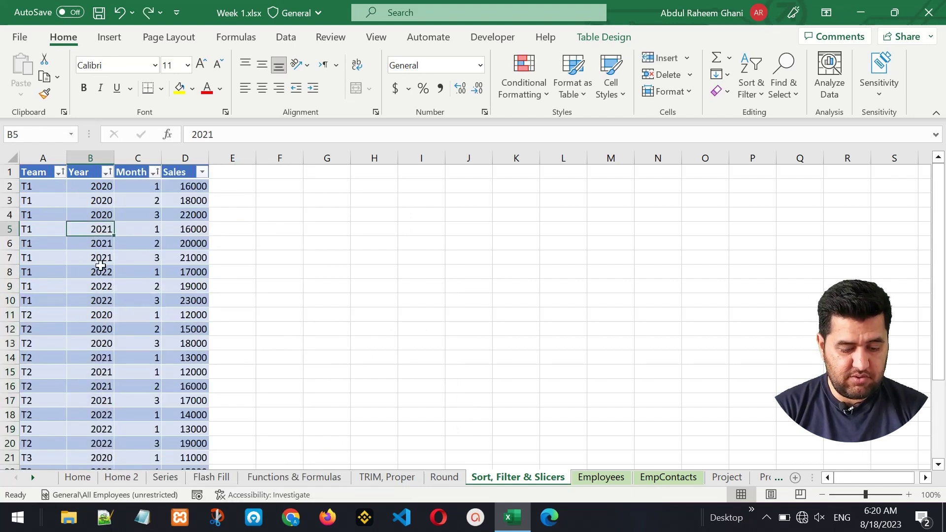
pyautogui.click(91, 300)
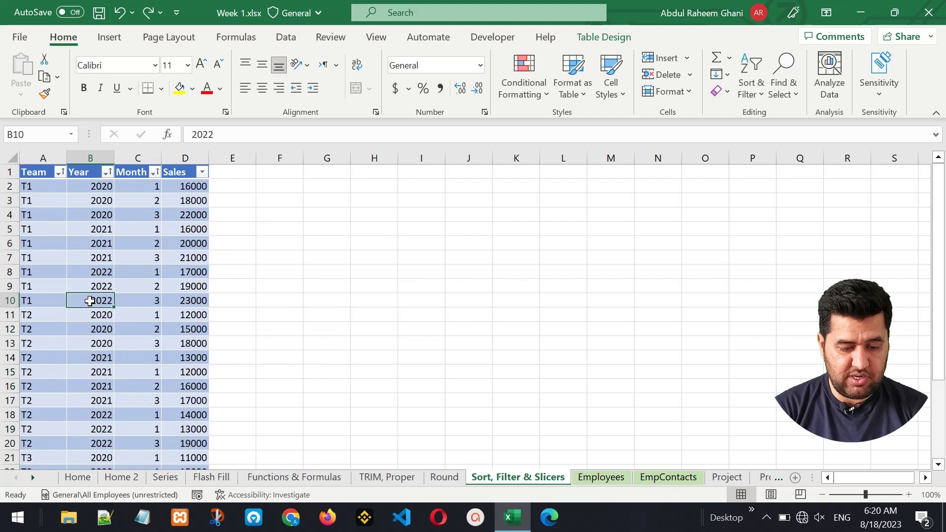
pyautogui.click(180, 87)
pyautogui.click(105, 413)
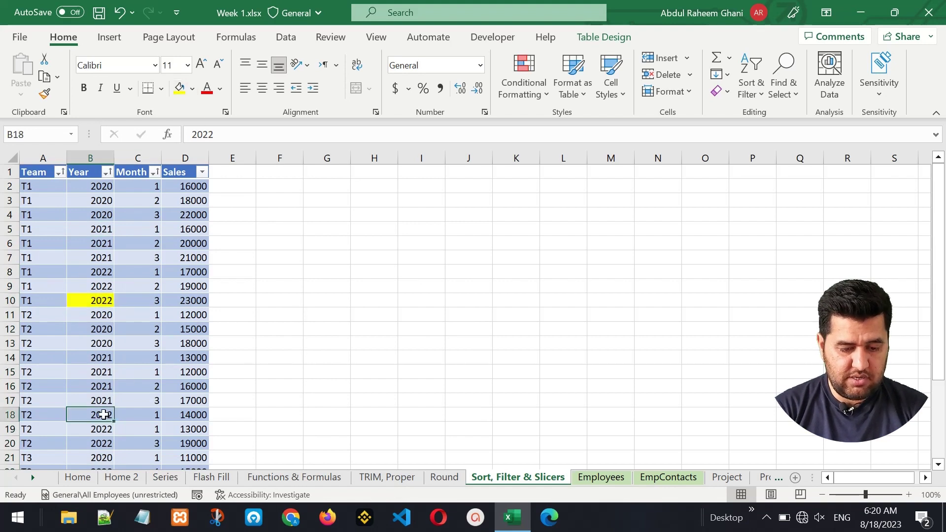
pyautogui.click(180, 91)
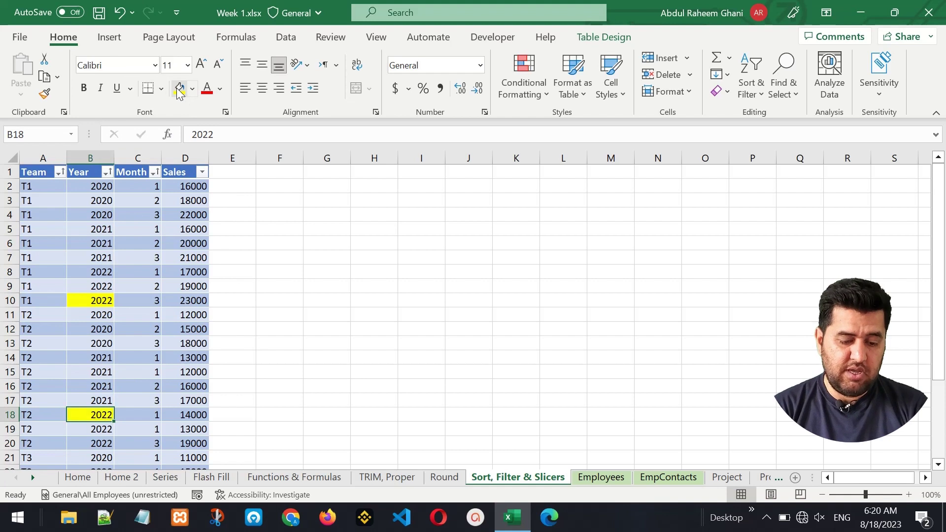
# - Filter the Year column by the yellow cell color and select the first matching year cell
pyautogui.click(108, 172)
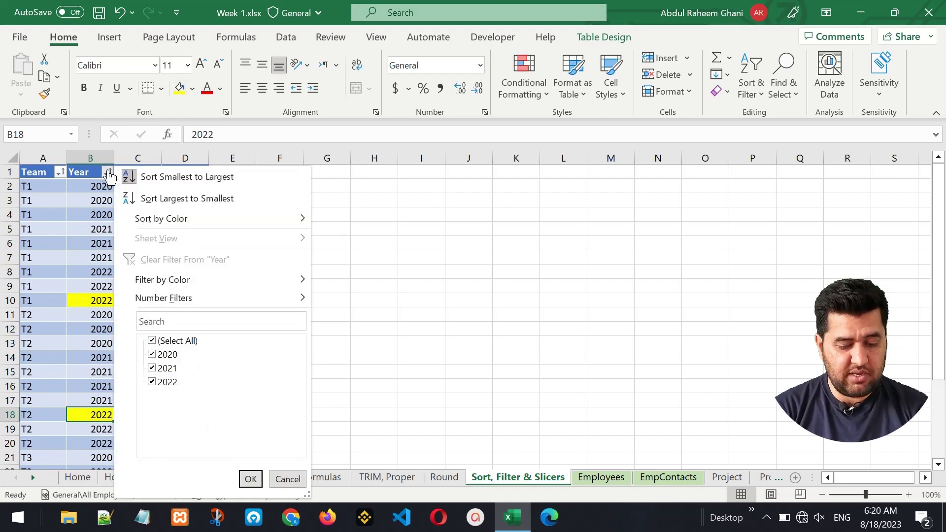
pyautogui.moveTo(195, 281)
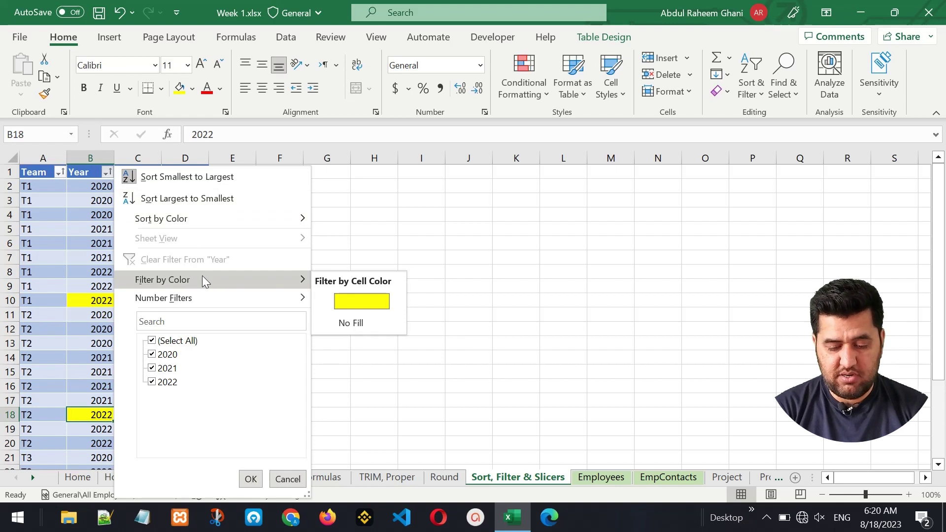
pyautogui.click(361, 300)
pyautogui.click(93, 185)
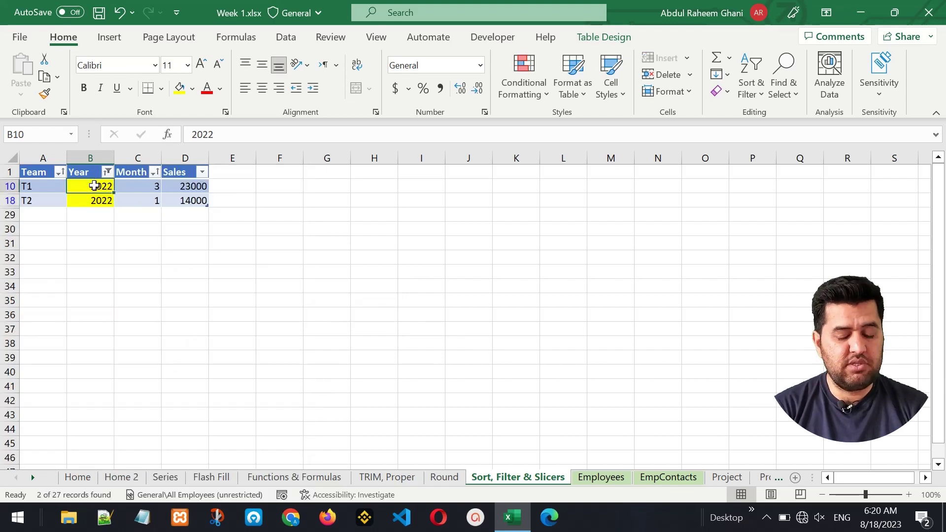
# - Select the filtered yellow Year cells B10 and B18 and switch to the Employees sheet
pyautogui.moveTo(93, 186); pyautogui.dragTo(95, 198)
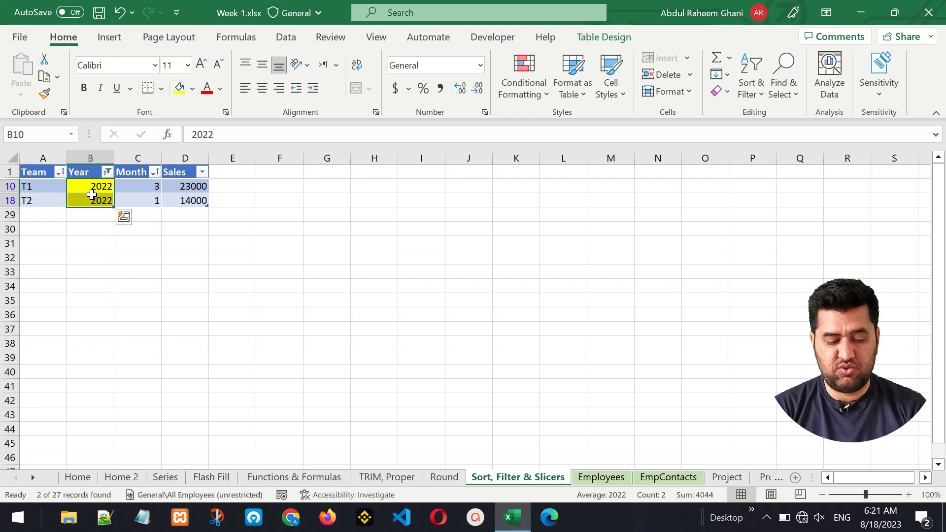
pyautogui.hotkey('ctrl', 'pagedown')
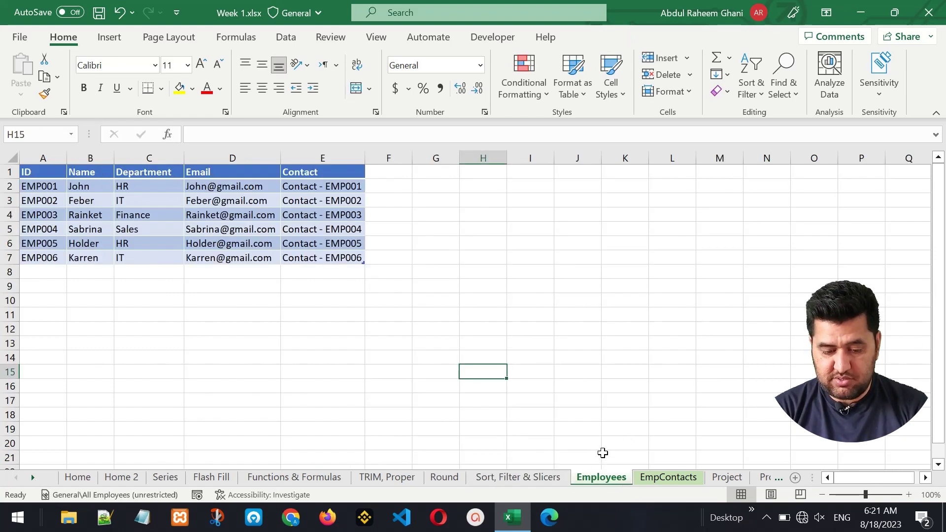
pyautogui.click(647, 480)
pyautogui.click(615, 474)
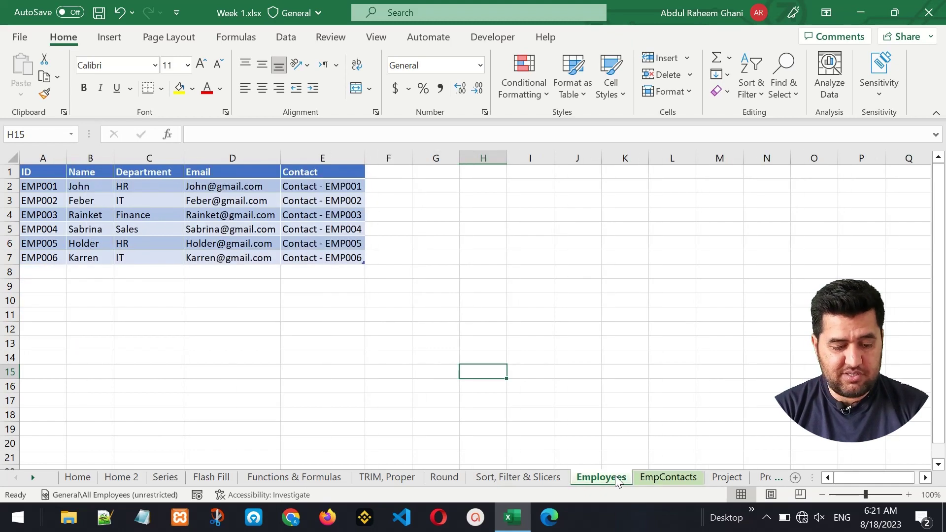
# - Go through the Employees table headers from ID to Contact and select the whole Contact column
pyautogui.click(36, 173)
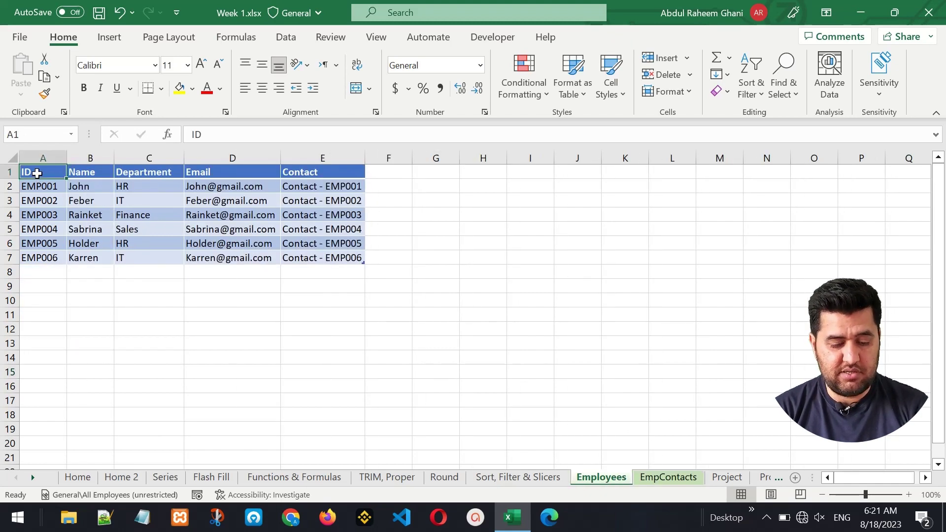
pyautogui.press('Right')
pyautogui.press('Right')
pyautogui.press('Right')
pyautogui.press('Right')
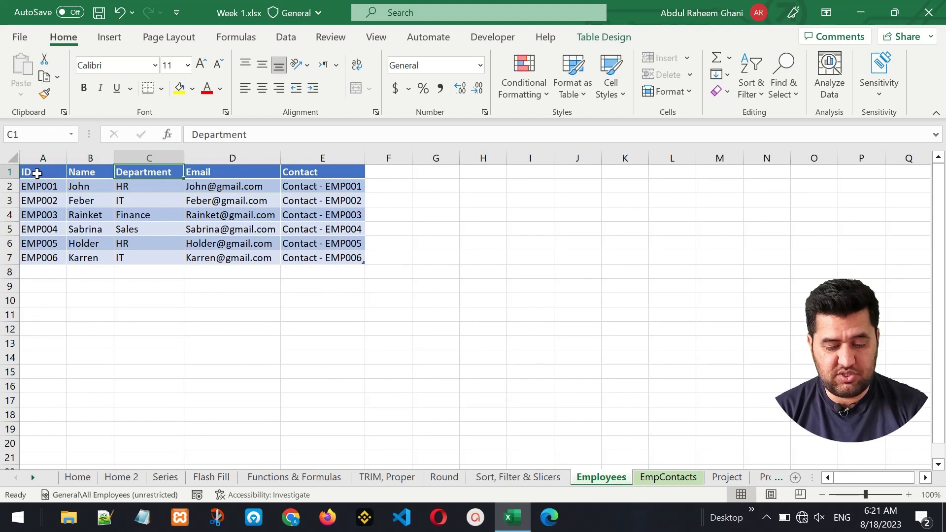
pyautogui.press('Down')
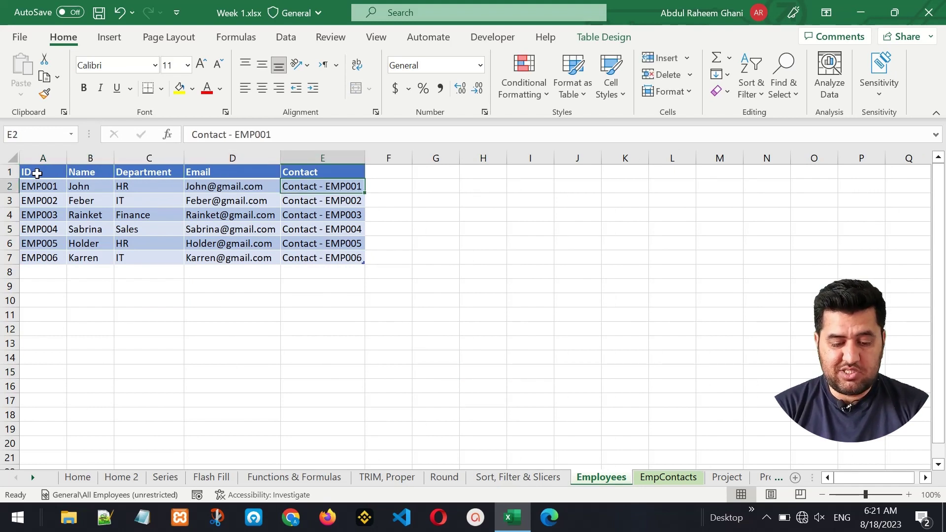
pyautogui.click(315, 159)
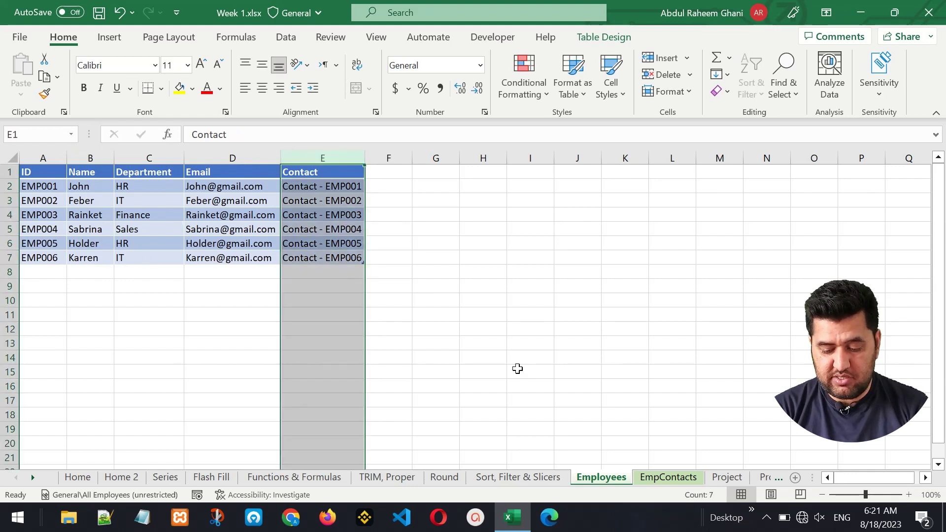
# - Compare the EMP001 record on the Employees sheet with its contact rows A2:B3 on the EmpContacts sheet
pyautogui.click(663, 473)
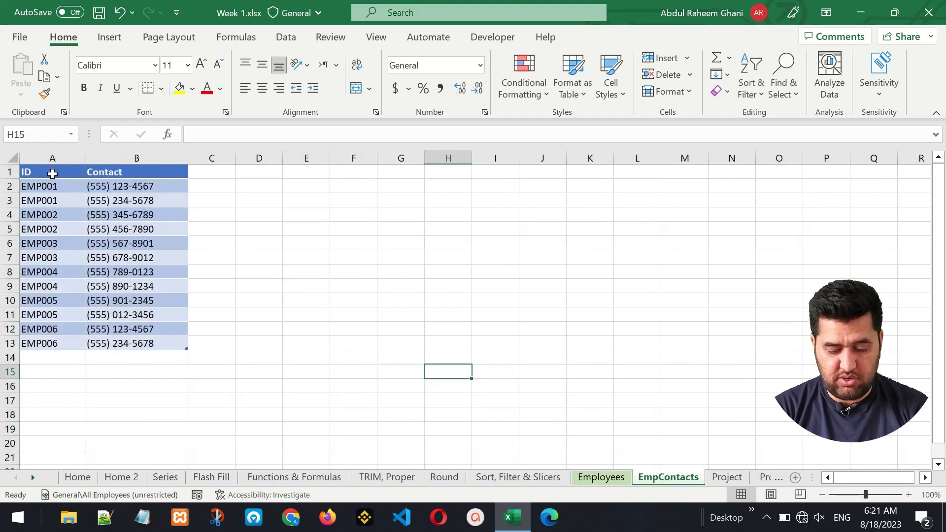
pyautogui.click(52, 174)
pyautogui.click(589, 474)
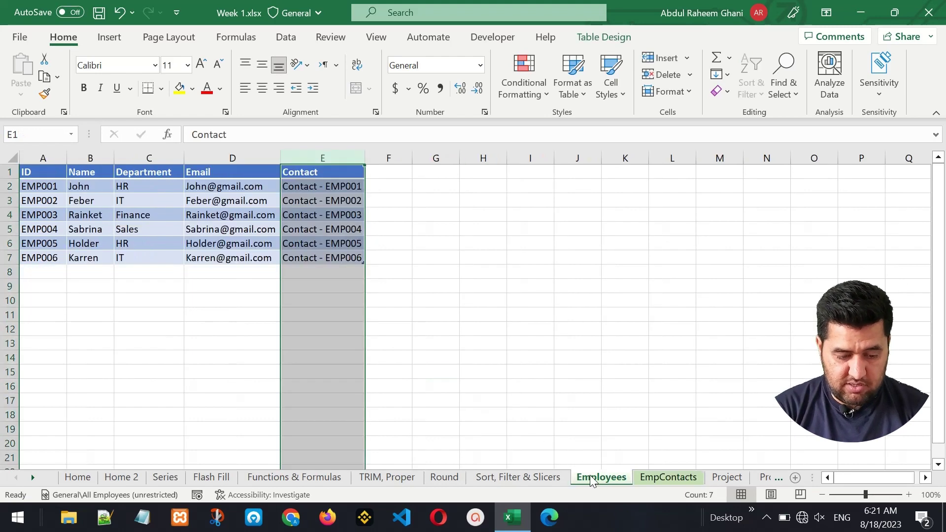
pyautogui.click(45, 190)
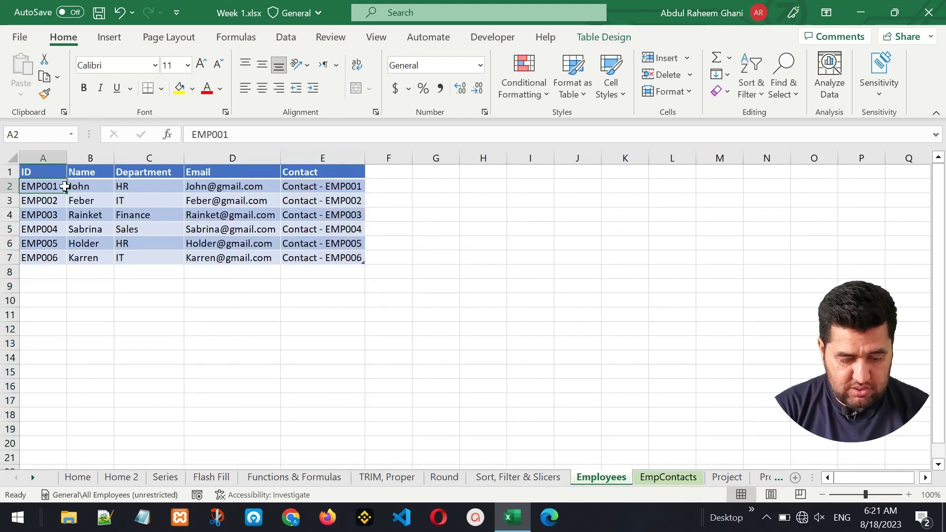
pyautogui.click(682, 479)
pyautogui.moveTo(48, 184); pyautogui.dragTo(152, 200)
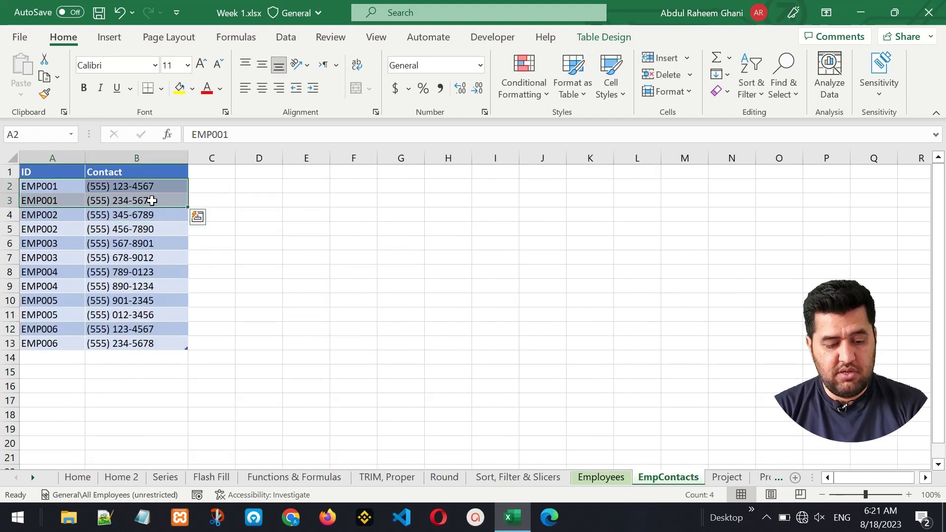
pyautogui.click(69, 169)
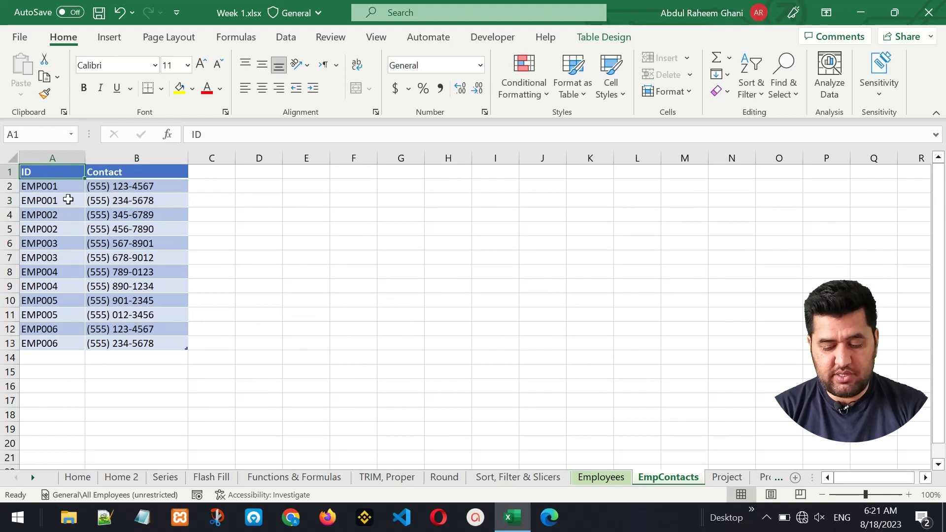
pyautogui.click(591, 477)
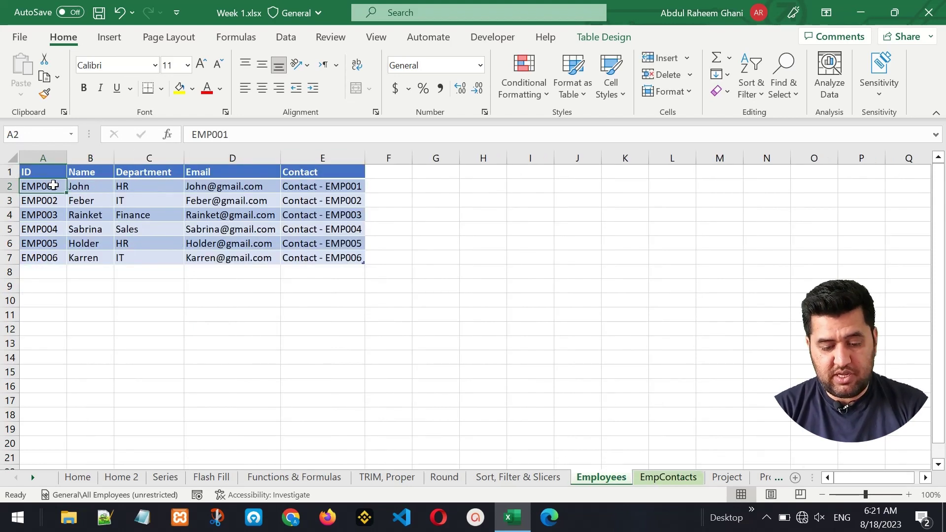
pyautogui.click(309, 186)
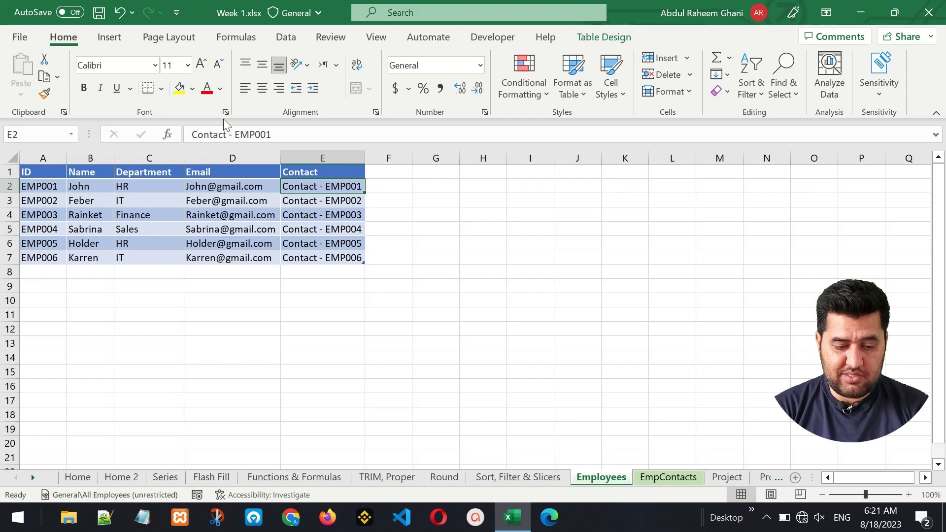
pyautogui.click(111, 37)
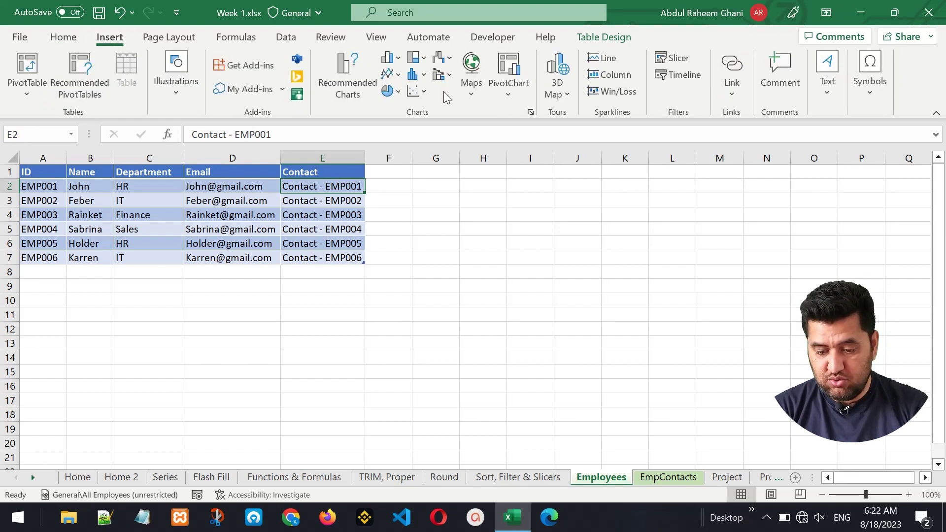
pyautogui.click(734, 89)
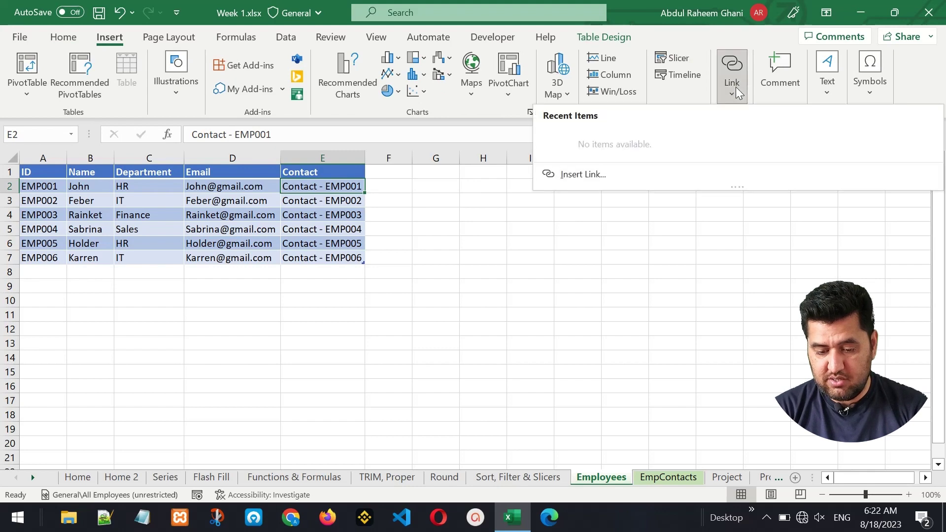
pyautogui.click(609, 176)
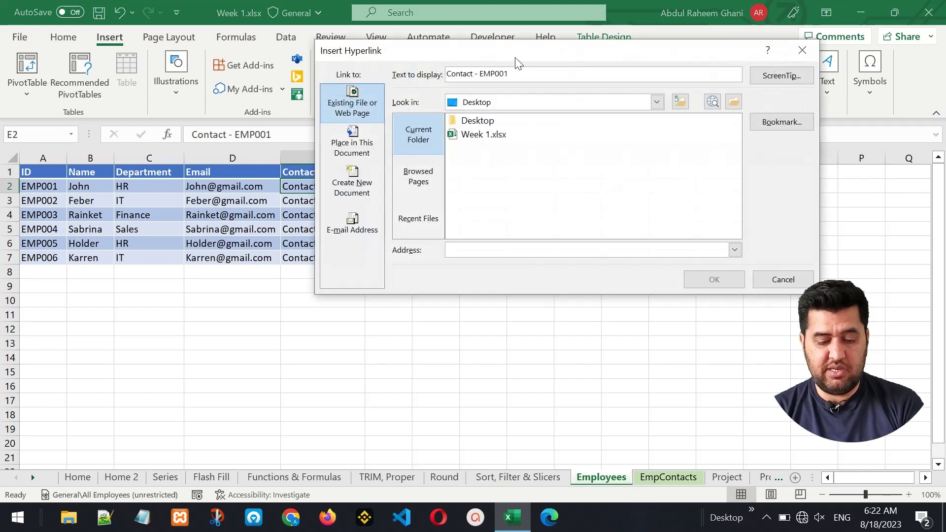
pyautogui.moveTo(517, 63); pyautogui.dragTo(614, 146)
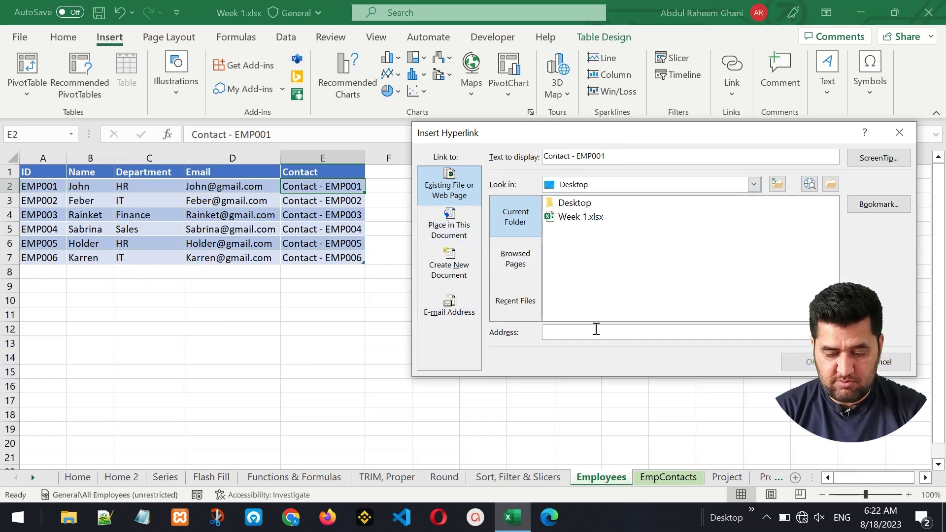
pyautogui.write('http://www.g')
pyautogui.write('og')
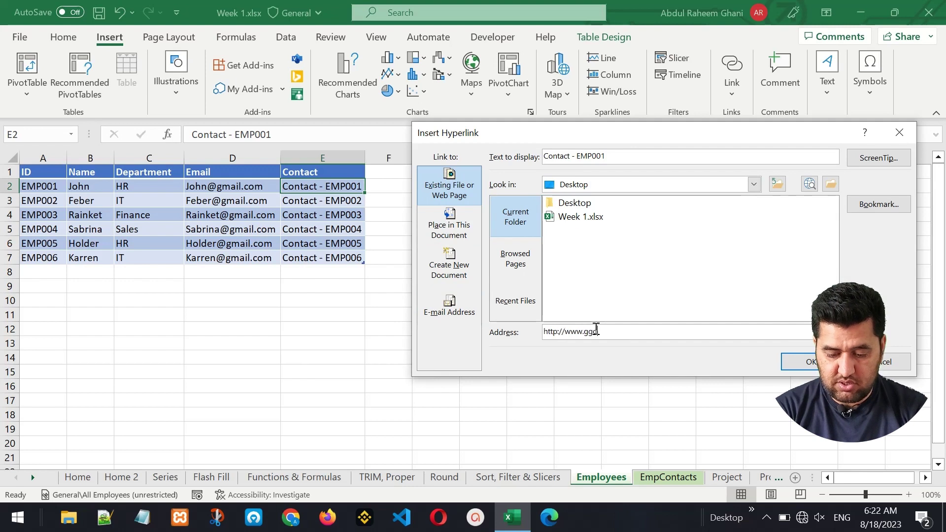
pyautogui.press('BackSpace')
pyautogui.press('BackSpace')
pyautogui.press('BackSpace')
pyautogui.write('oogl')
pyautogui.press('BackSpace')
pyautogui.press('BackSpace')
pyautogui.press('BackSpace')
pyautogui.press('BackSpace')
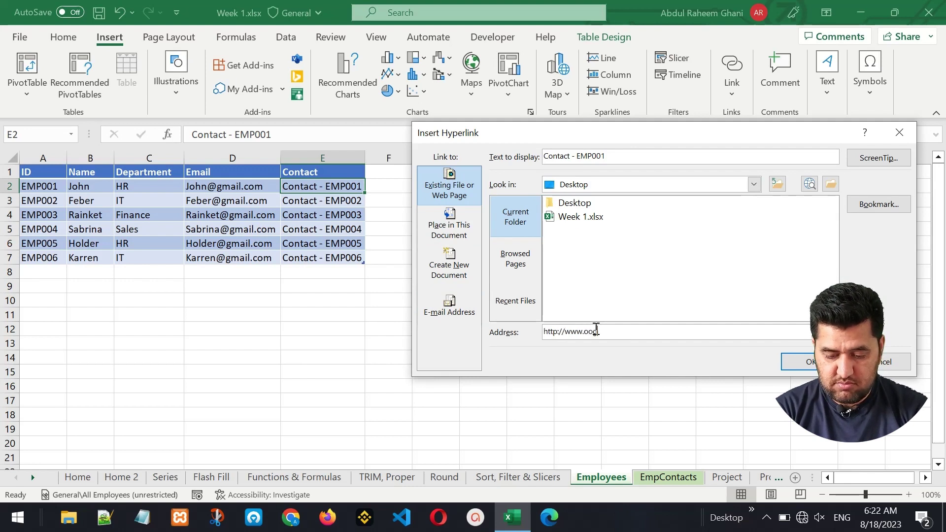
pyautogui.write('google.com')
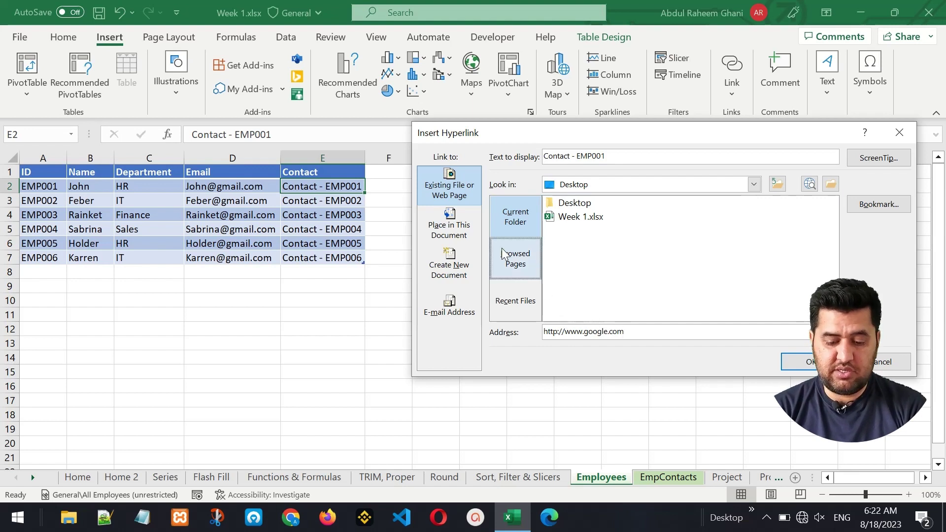
# - Try to link cell E2 to the range A2:B4 on the EmpContacts sheet in this document, and cancel the hyperlink
pyautogui.click(476, 228)
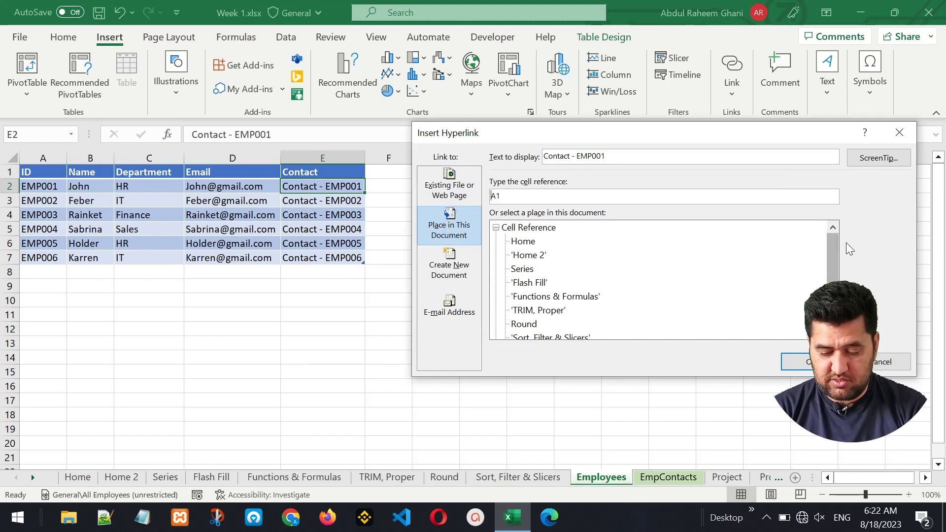
pyautogui.moveTo(834, 247); pyautogui.dragTo(832, 285)
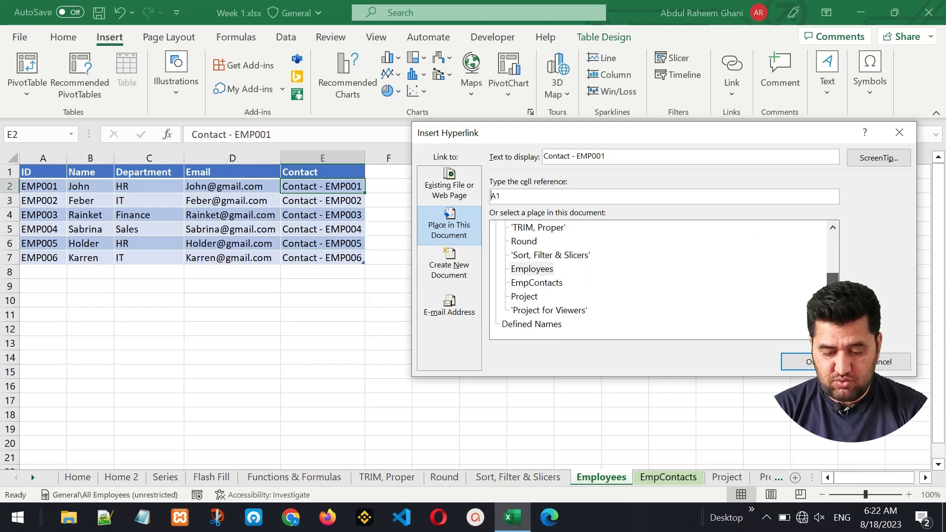
pyautogui.click(537, 283)
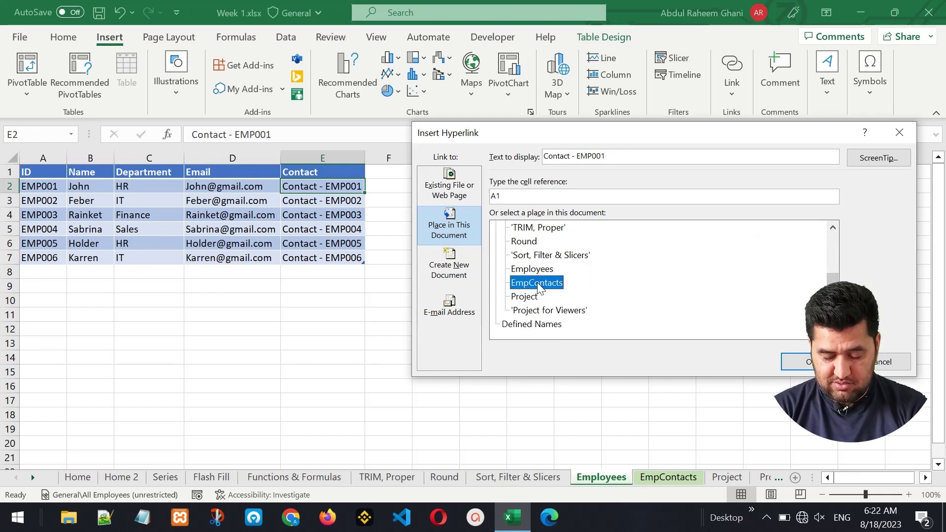
pyautogui.click(505, 193)
pyautogui.press('BackSpace')
pyautogui.write('2')
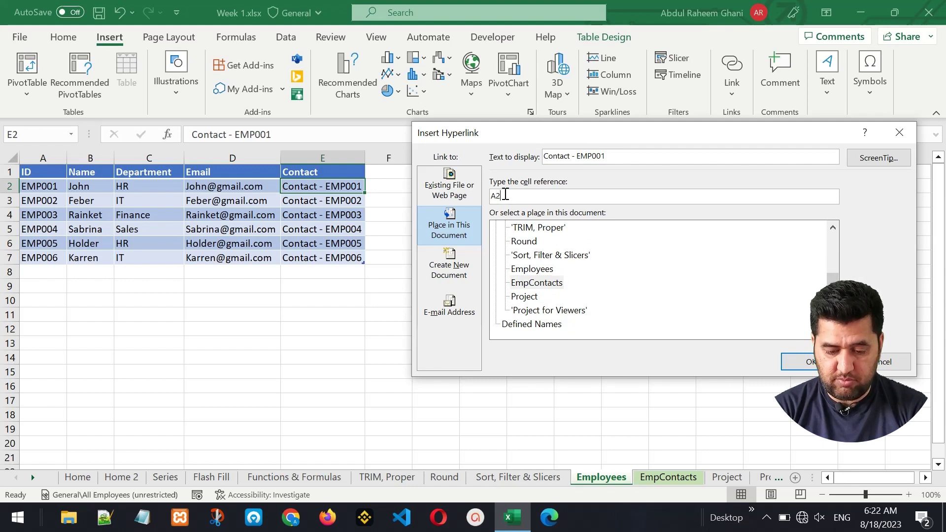
pyautogui.write(':')
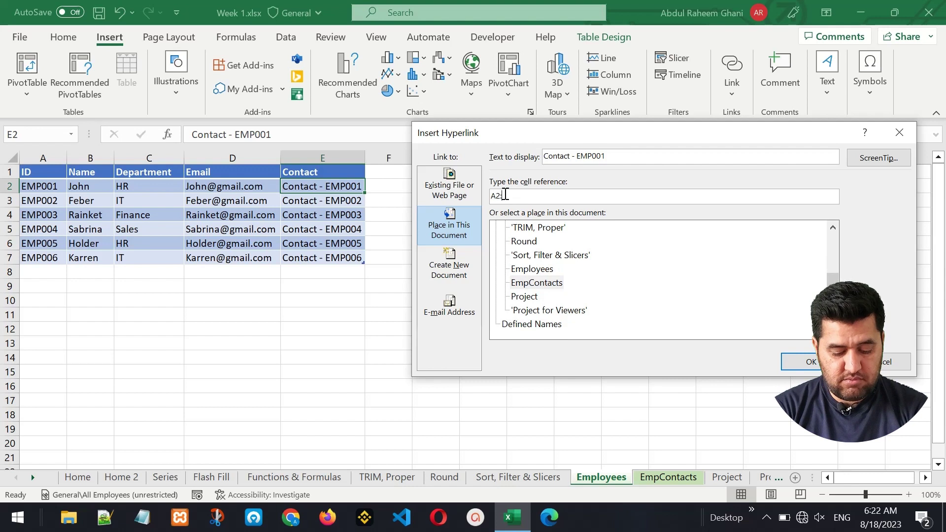
pyautogui.write('E4')
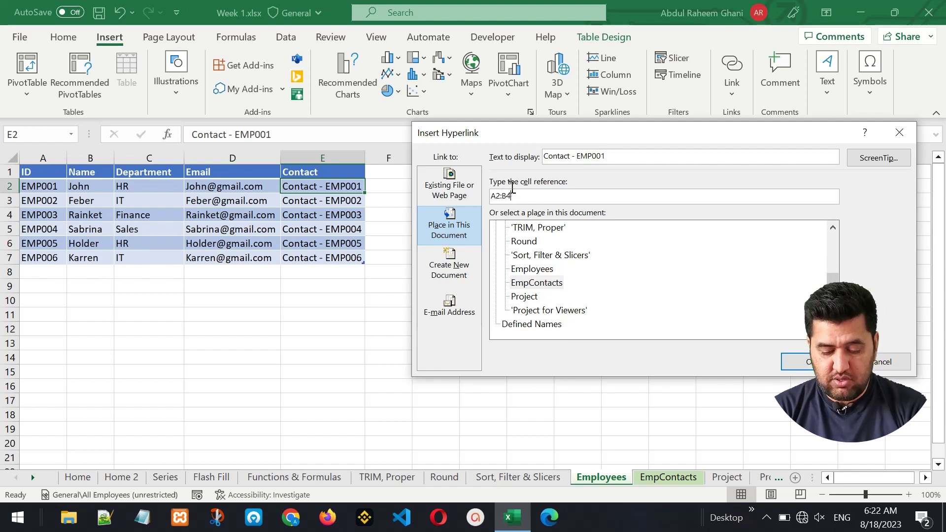
pyautogui.doubleClick(512, 190)
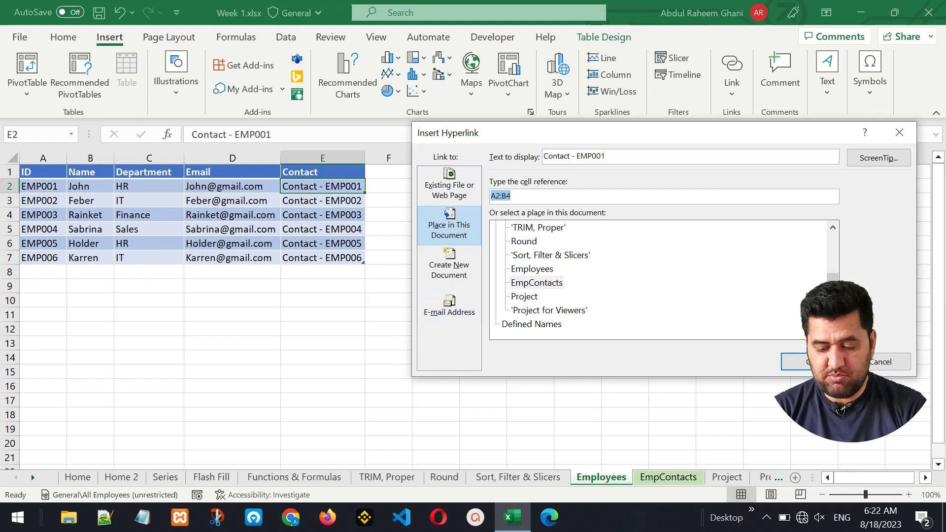
pyautogui.click(878, 362)
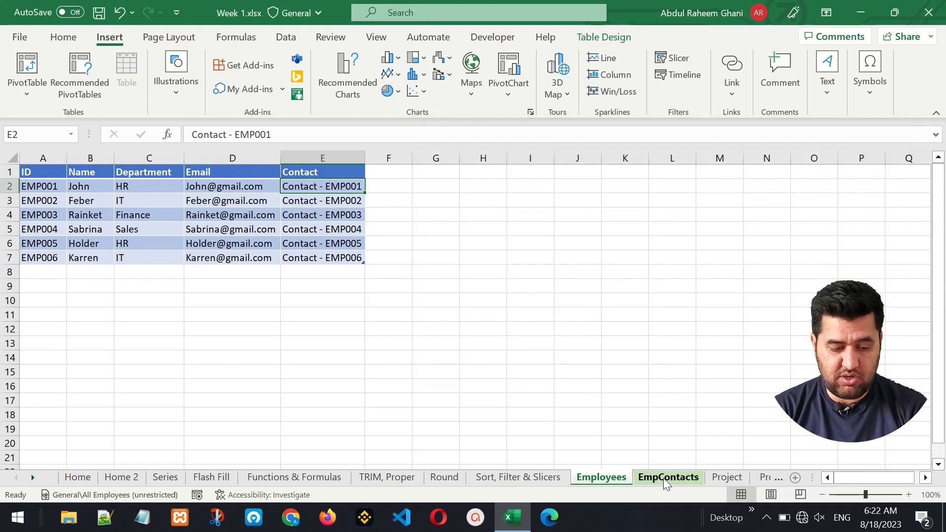
# - Examine which cells on the EmpContacts sheet hold the EMP001 IDs and contact numbers
pyautogui.click(667, 477)
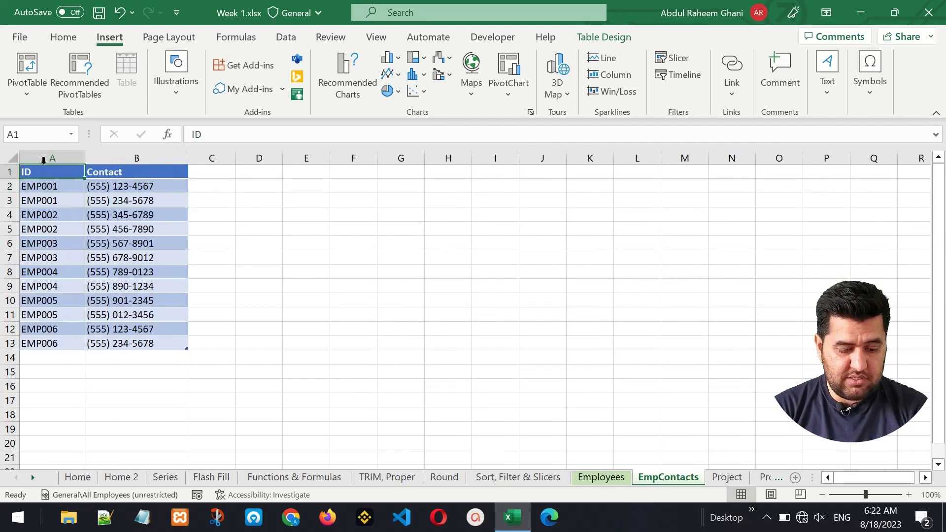
pyautogui.click(47, 186)
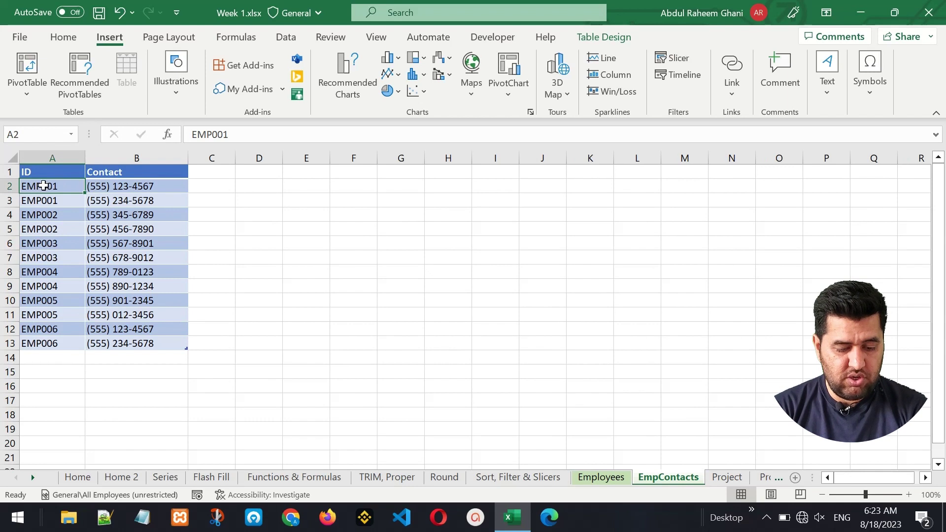
pyautogui.moveTo(49, 186); pyautogui.dragTo(109, 198)
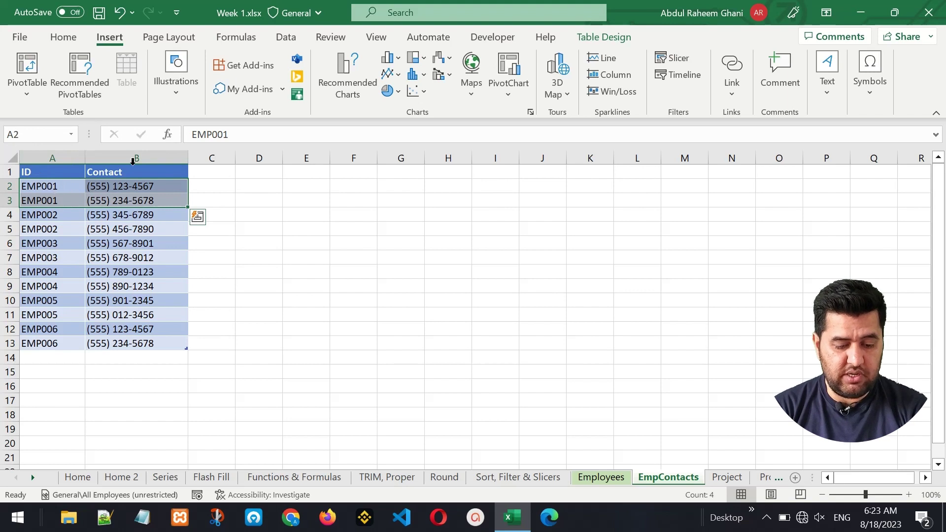
pyautogui.click(128, 201)
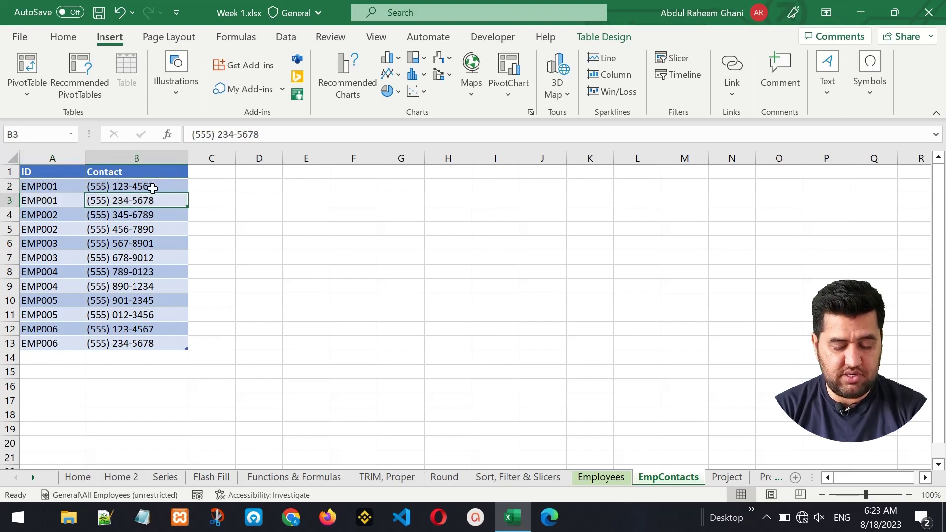
pyautogui.click(46, 186)
pyautogui.moveTo(48, 186); pyautogui.dragTo(111, 186)
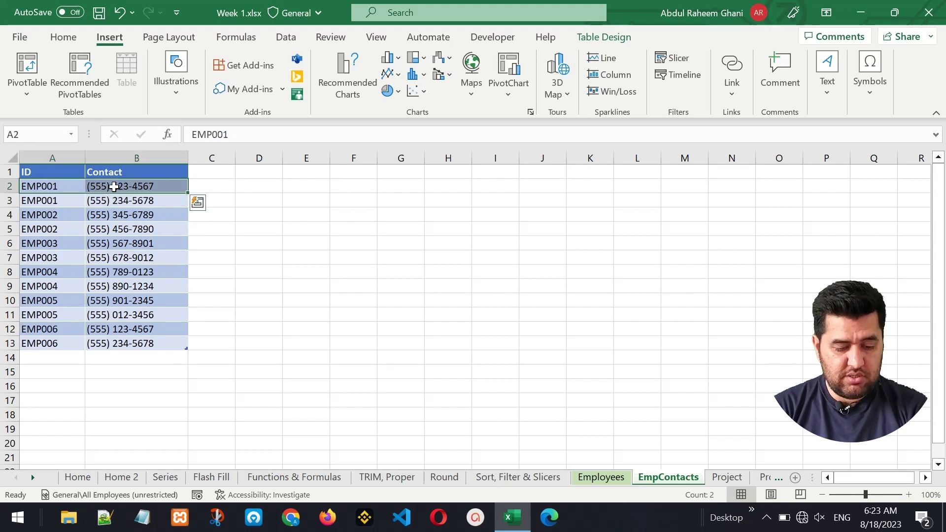
pyautogui.click(52, 202)
pyautogui.click(124, 201)
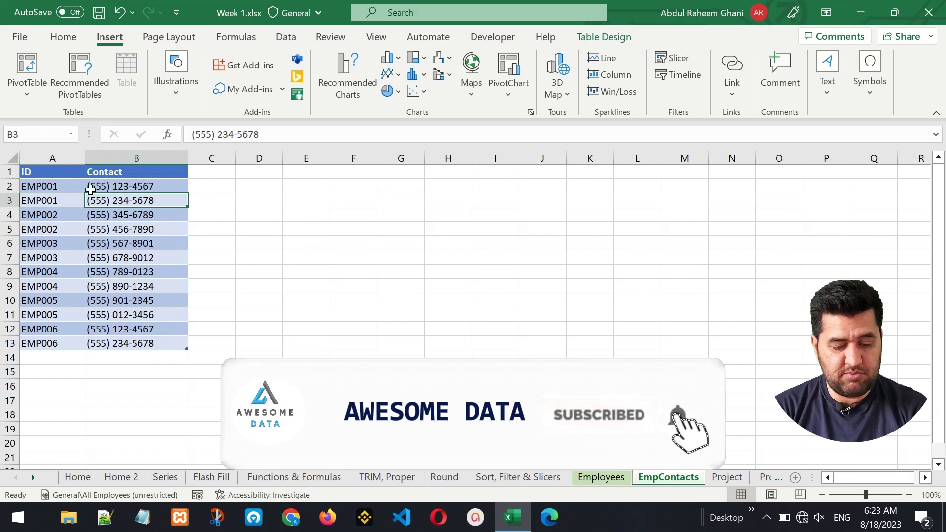
# - Hyperlink the EMP001 contact cell E2 on the Employees sheet to the range A2:B3 on the EmpContacts sheet in this document
pyautogui.moveTo(69, 186); pyautogui.dragTo(110, 203)
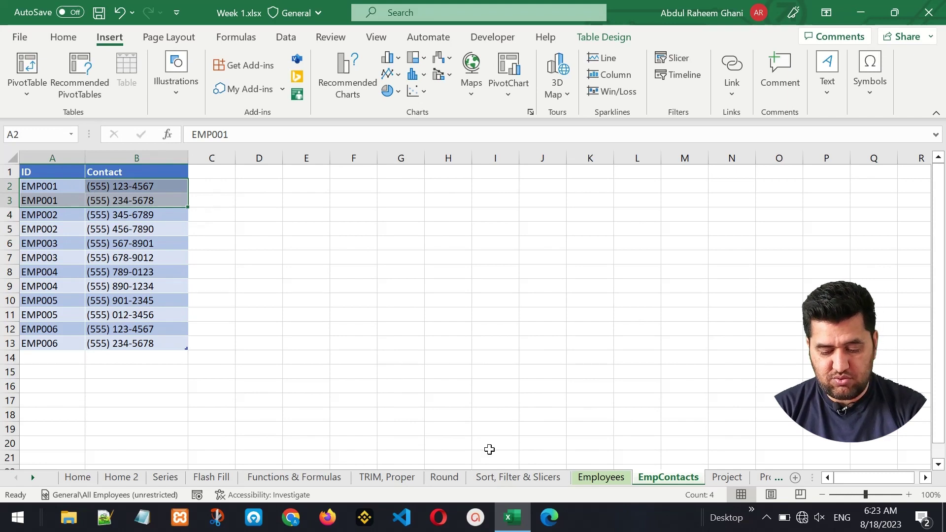
pyautogui.click(601, 478)
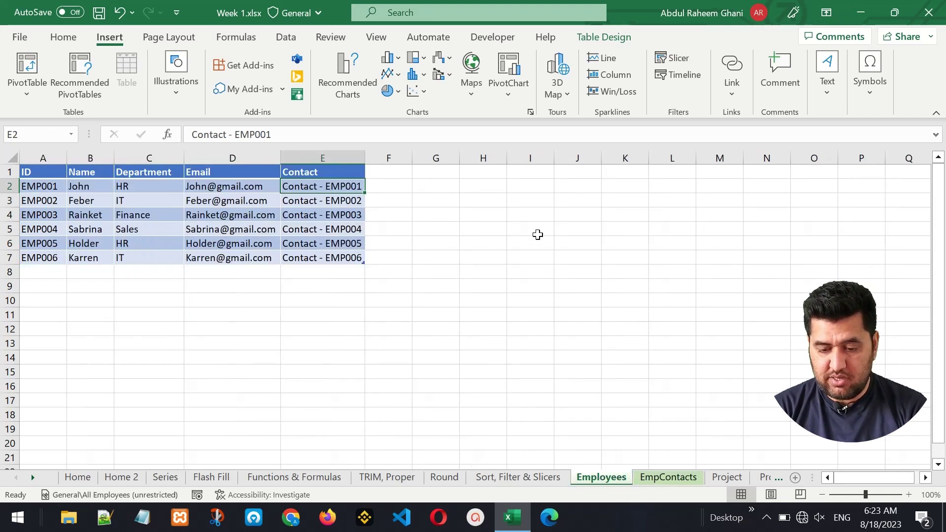
pyautogui.click(734, 87)
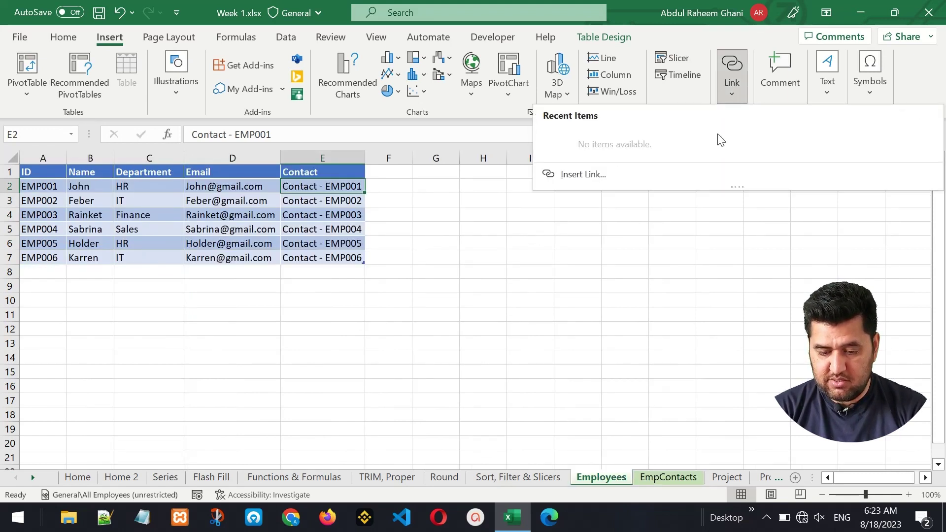
pyautogui.click(690, 181)
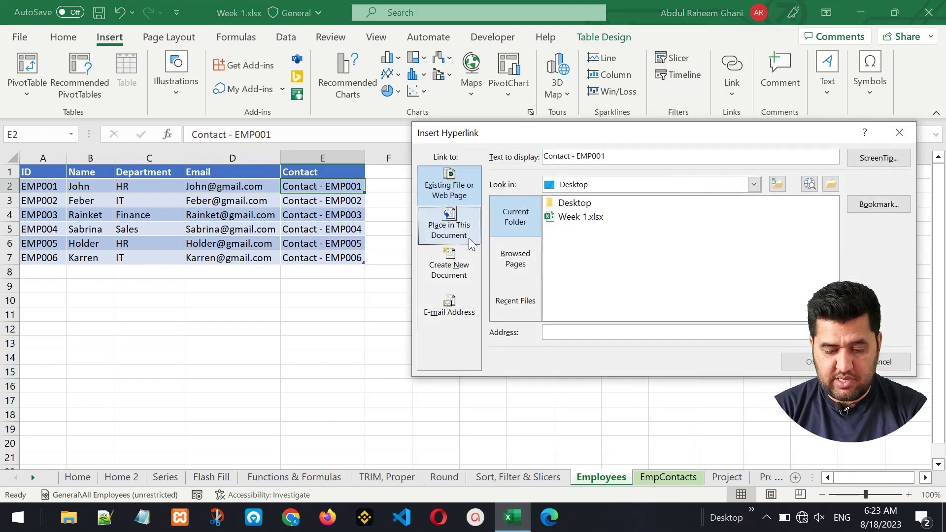
pyautogui.click(448, 224)
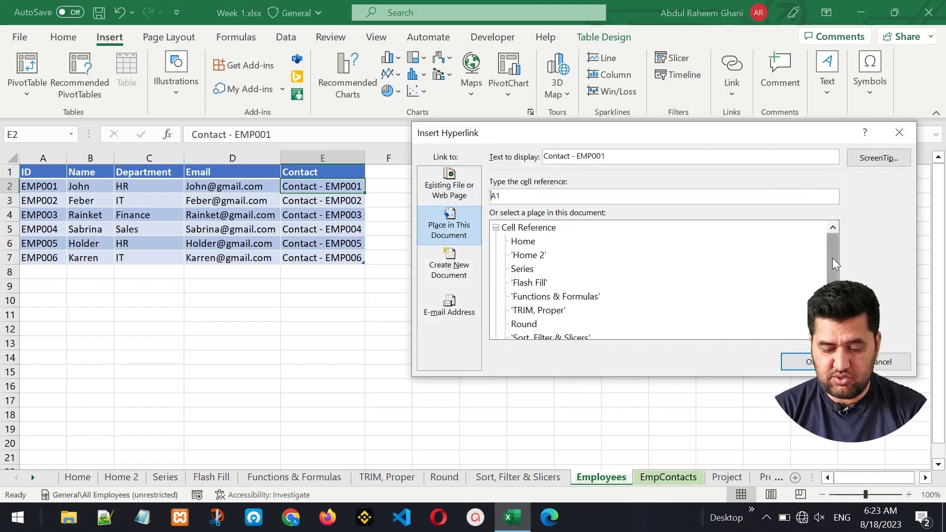
pyautogui.moveTo(832, 258); pyautogui.dragTo(832, 272)
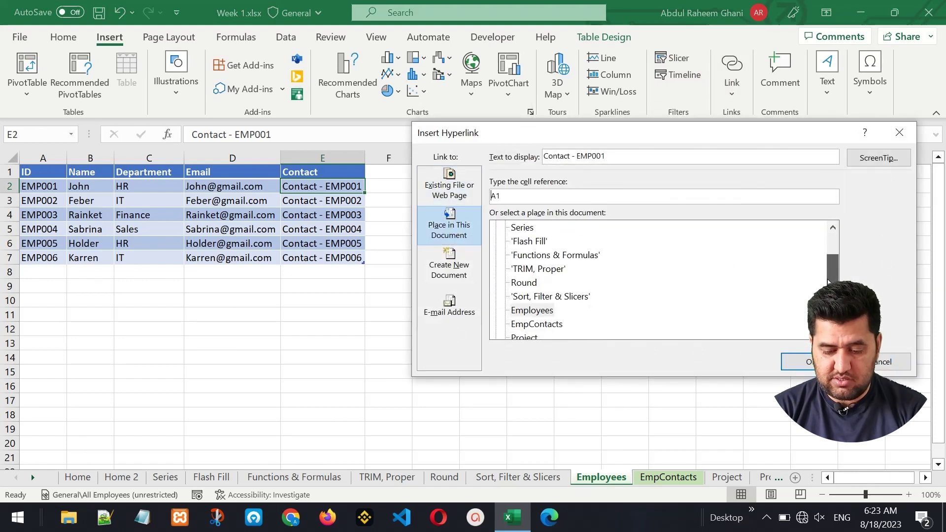
pyautogui.click(543, 323)
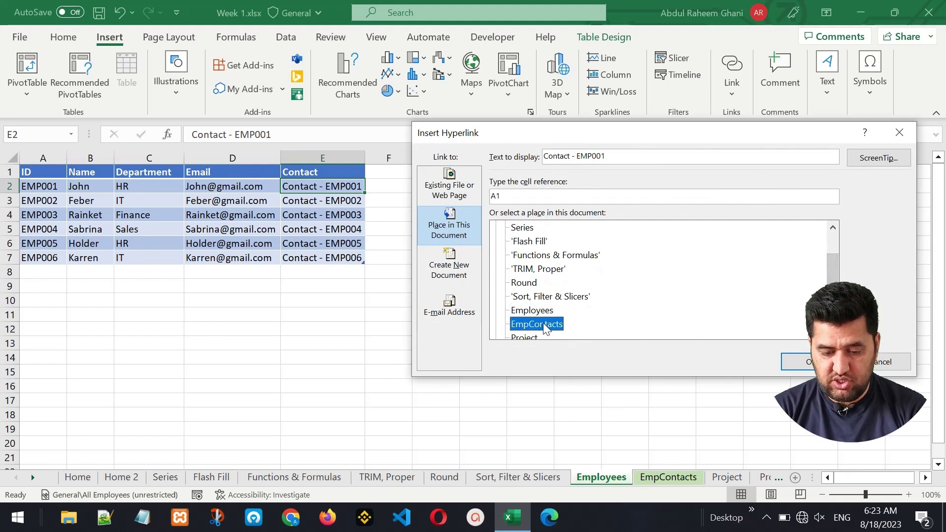
pyautogui.click(516, 194)
pyautogui.press('BackSpace')
pyautogui.write('2:')
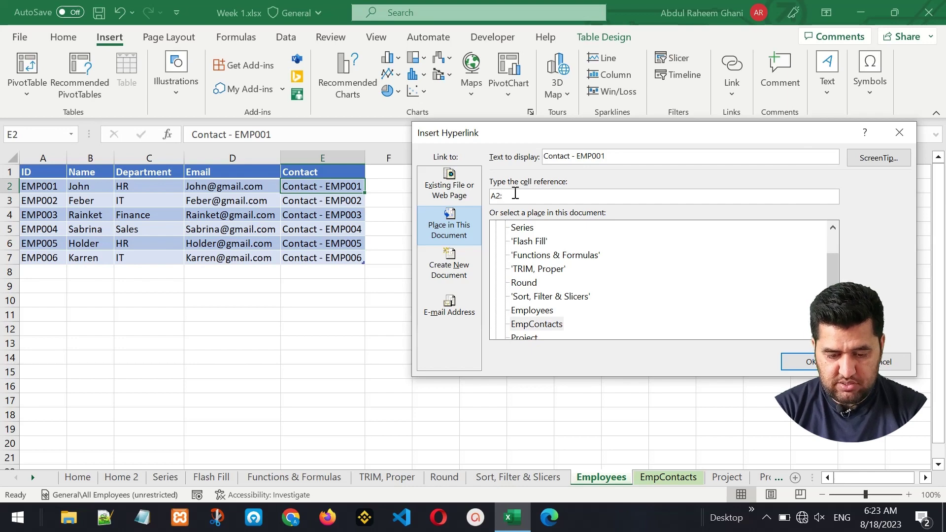
pyautogui.write('B3')
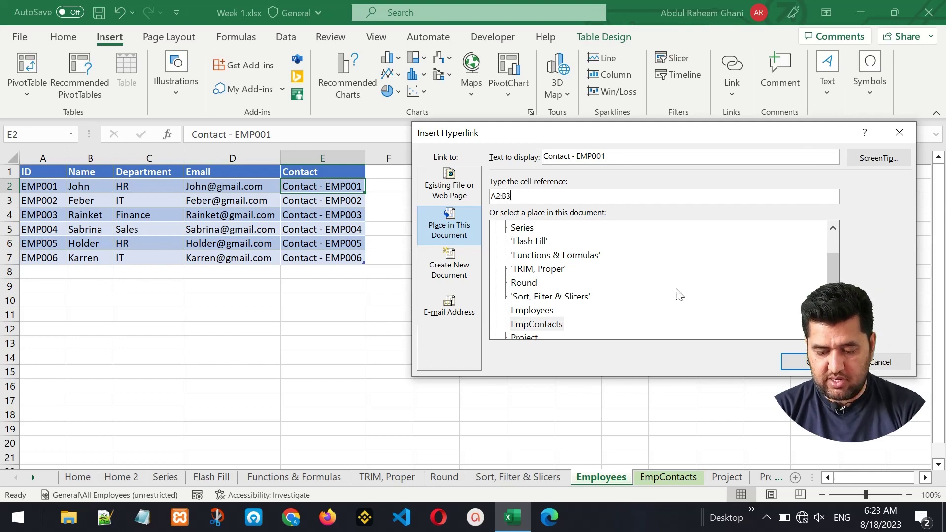
pyautogui.click(795, 362)
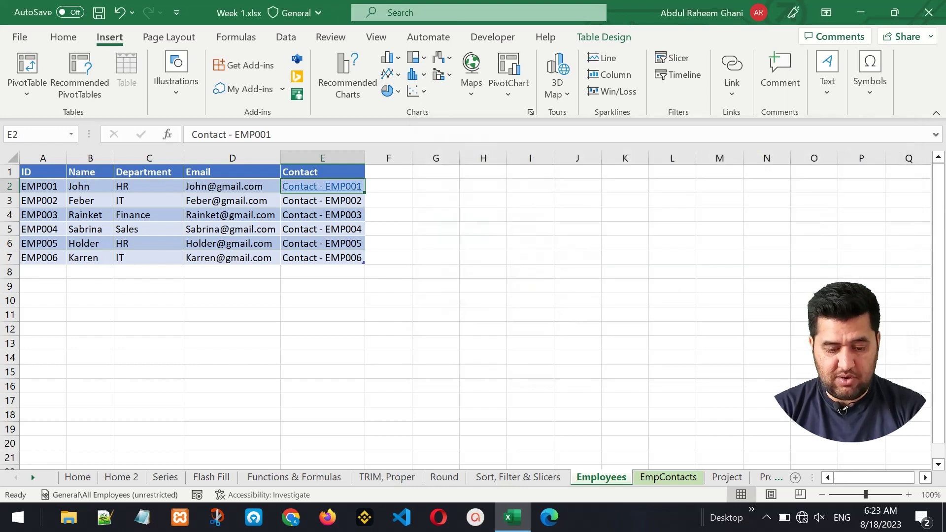
# - Test the EMP001 contact link and check on the EmpContacts sheet which rows belong to EMP002
pyautogui.click(328, 191)
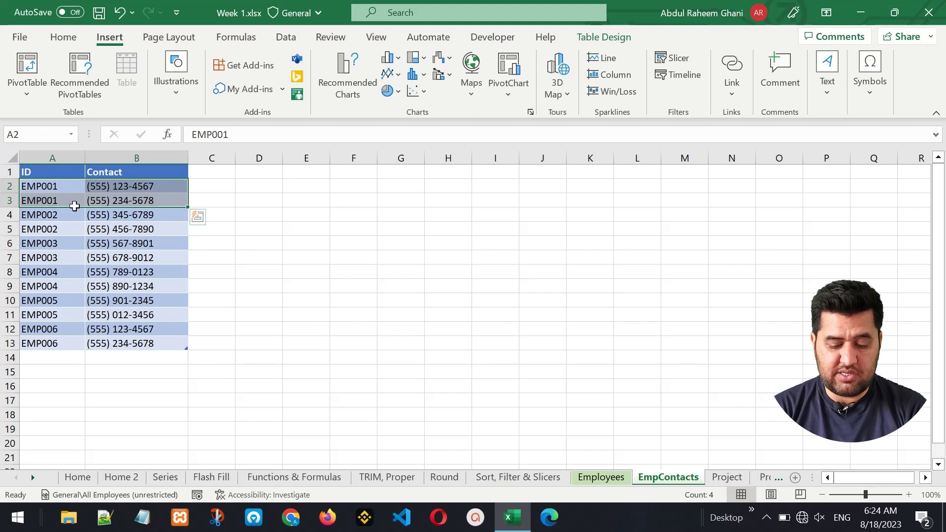
pyautogui.click(596, 475)
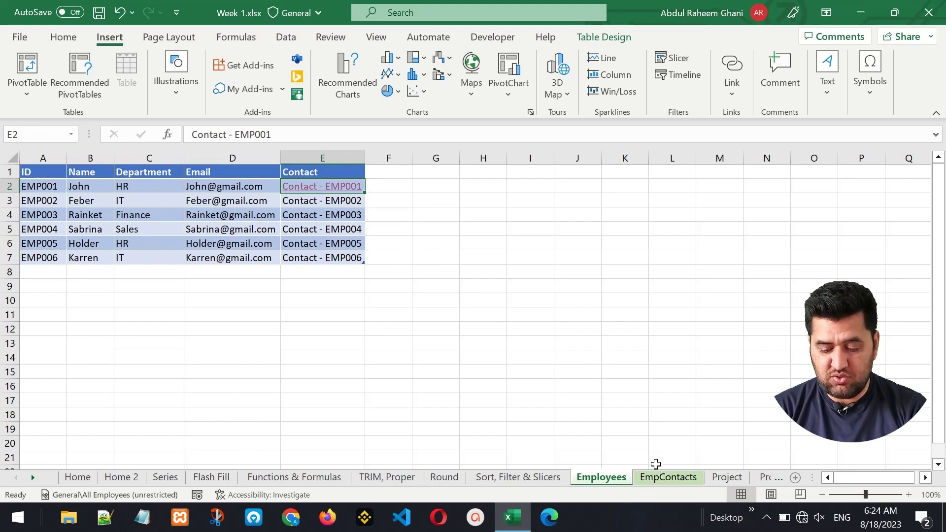
pyautogui.click(664, 482)
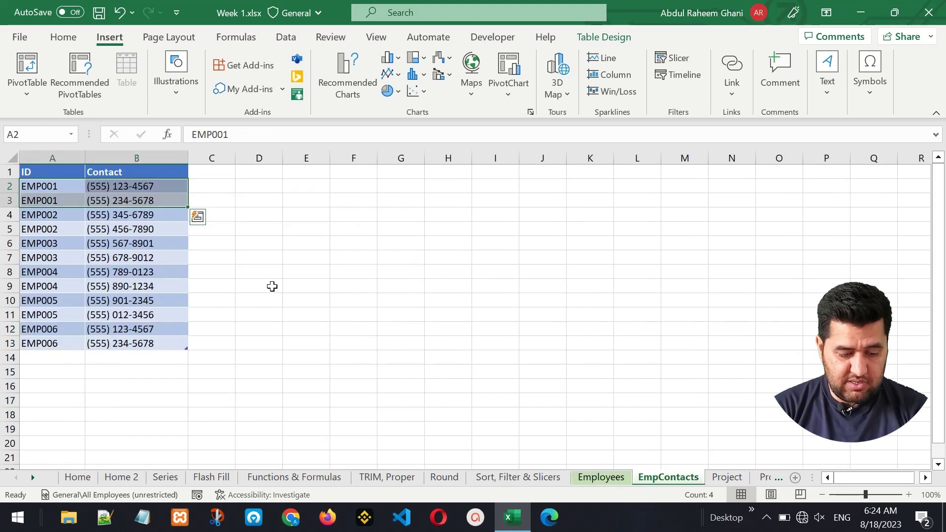
pyautogui.moveTo(56, 217); pyautogui.dragTo(134, 228)
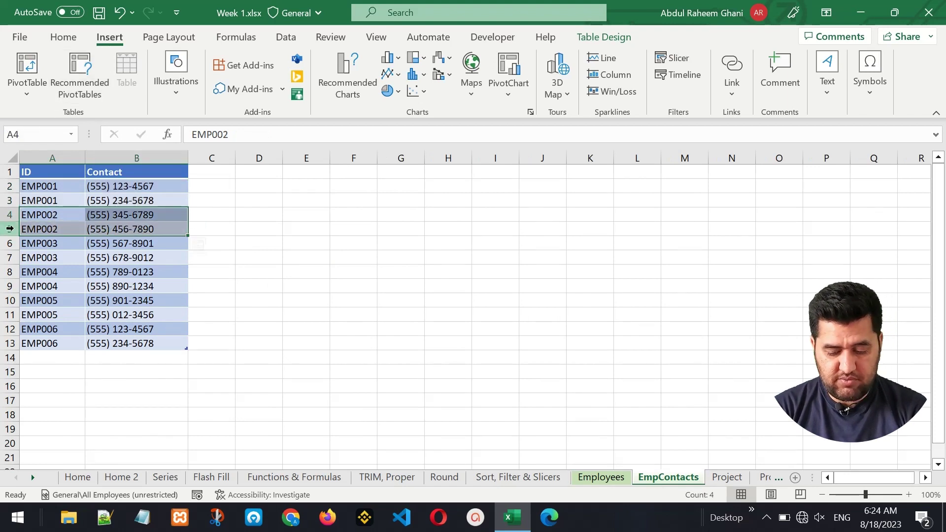
# - Hyperlink the EMP002 contact cell E3 on the Employees sheet to range A4:B5 on the EmpContacts sheet, and follow the link
pyautogui.click(601, 477)
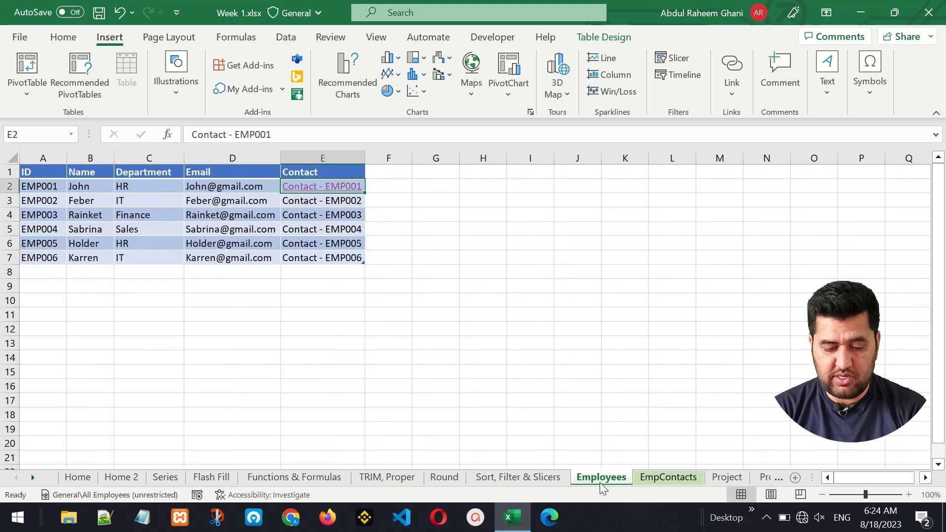
pyautogui.click(322, 198)
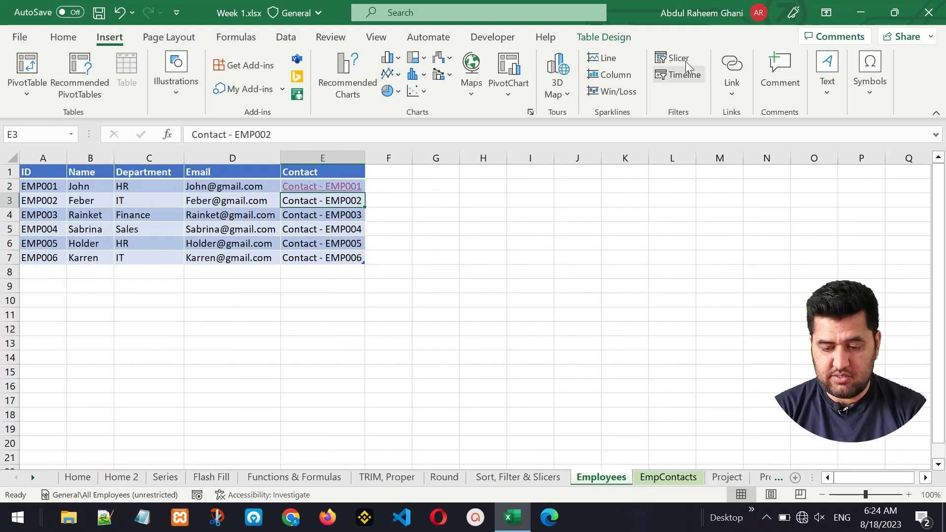
pyautogui.click(733, 66)
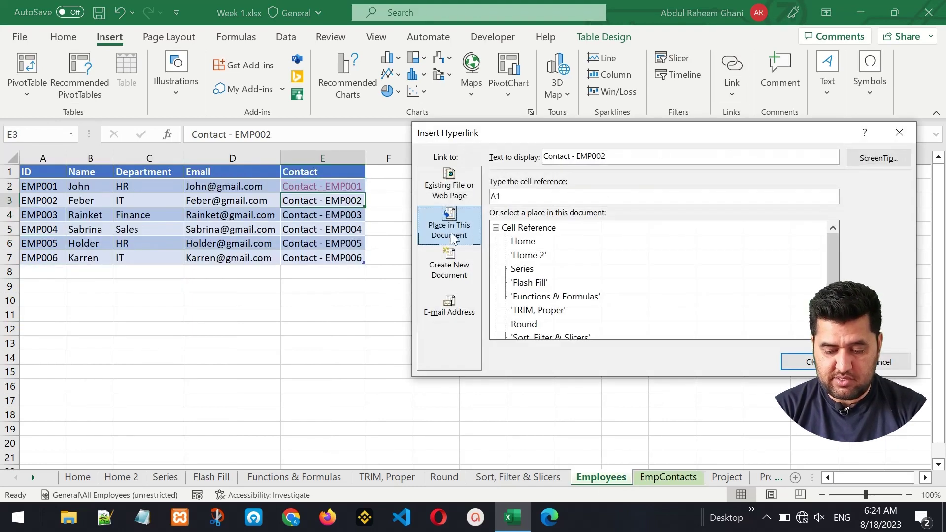
pyautogui.moveTo(836, 266); pyautogui.dragTo(835, 294)
pyautogui.click(527, 311)
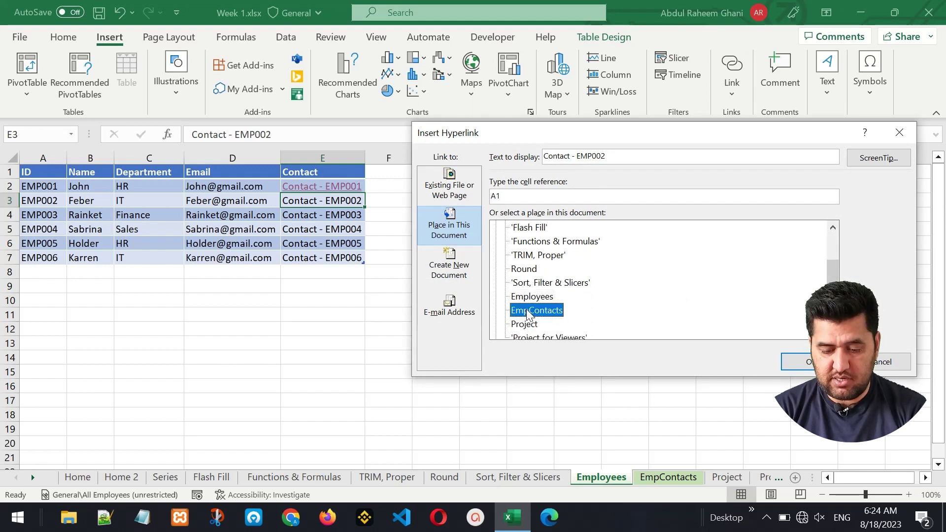
pyautogui.click(549, 195)
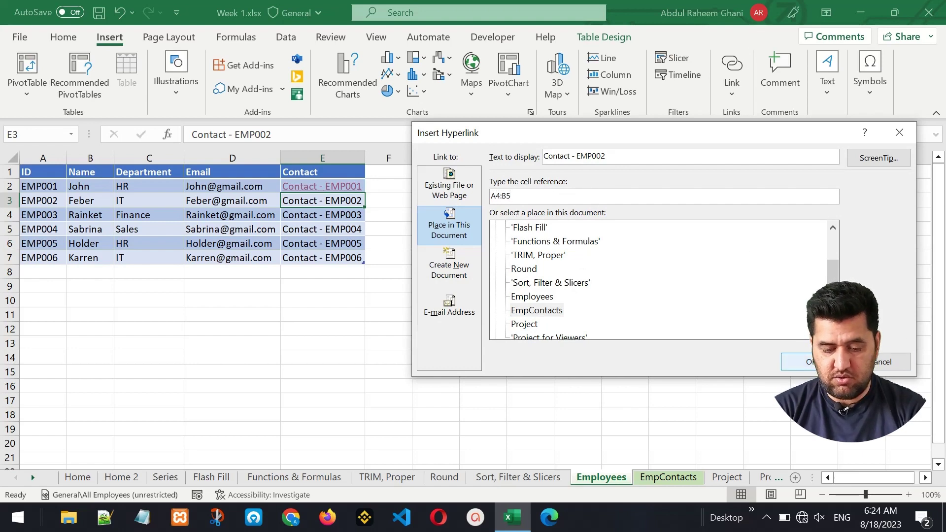
pyautogui.click(791, 362)
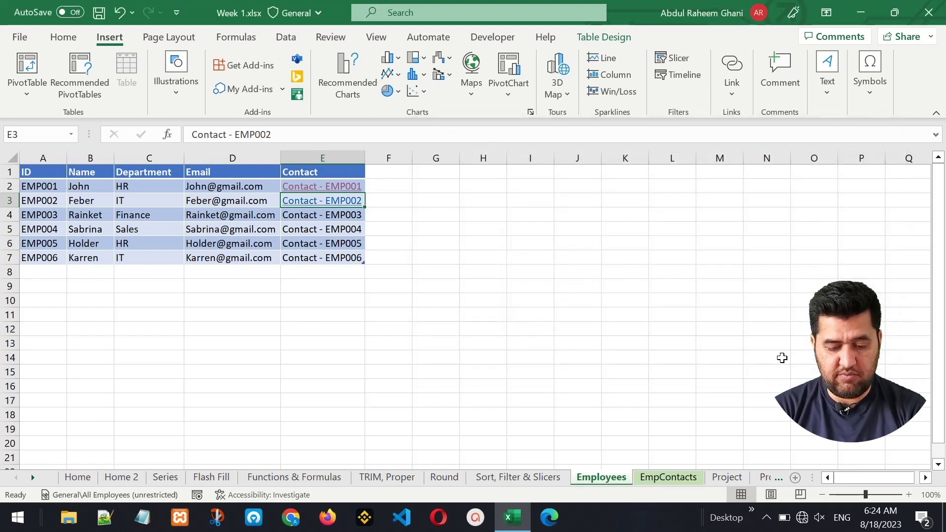
pyautogui.click(327, 202)
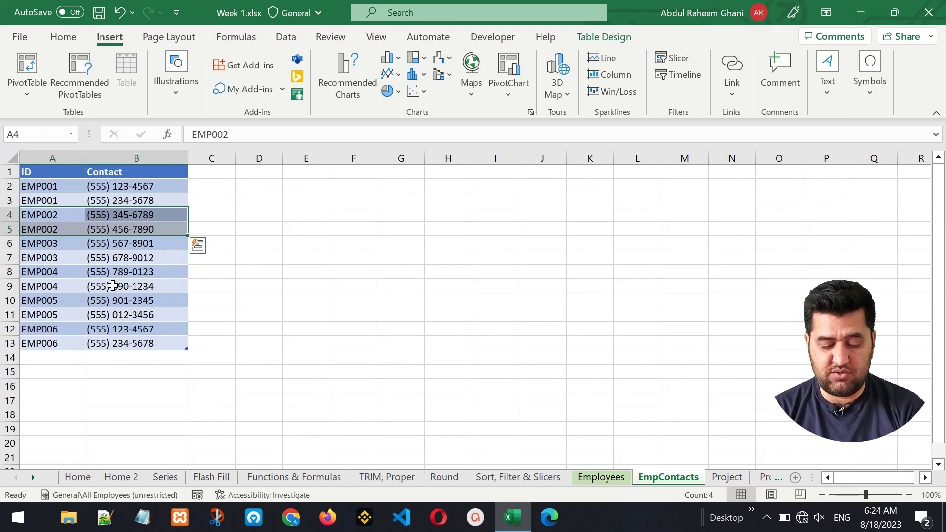
# - Open the Project sheet and autofit the width of all its columns to their contents
pyautogui.click(643, 477)
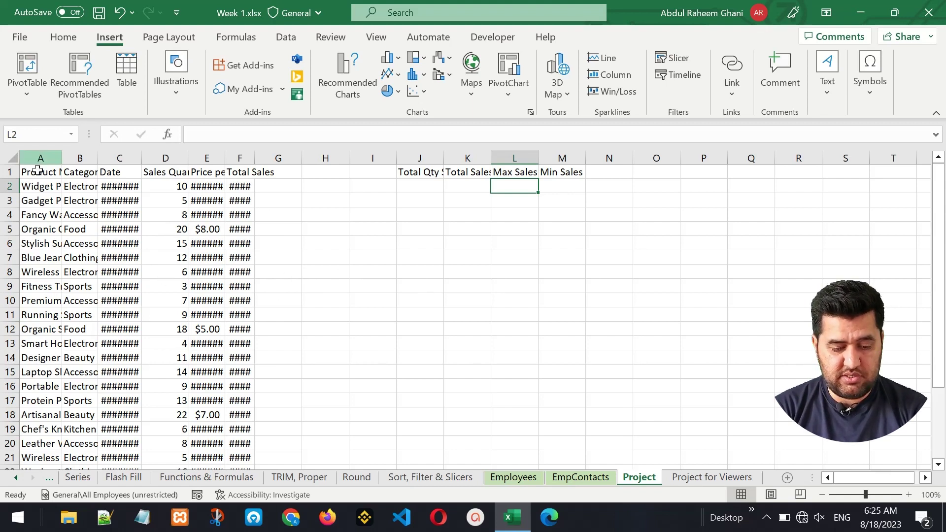
pyautogui.click(10, 159)
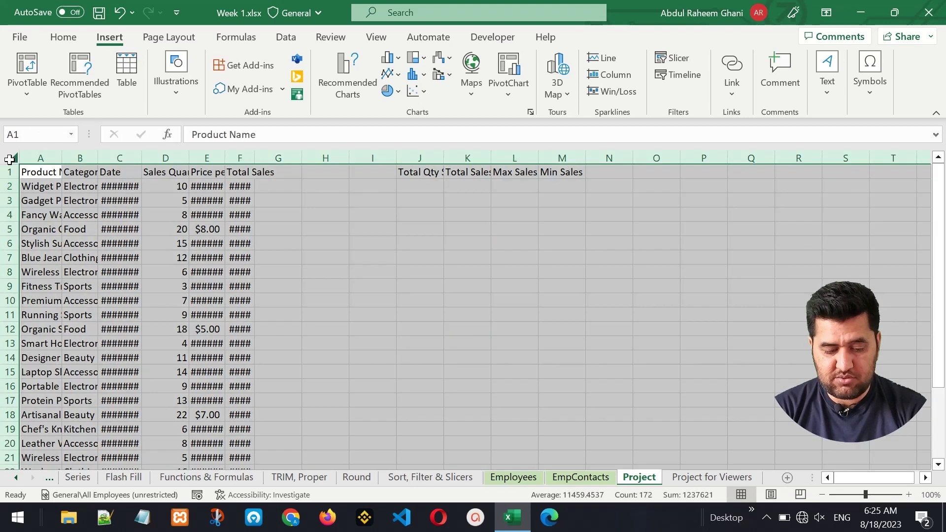
pyautogui.doubleClick(63, 155)
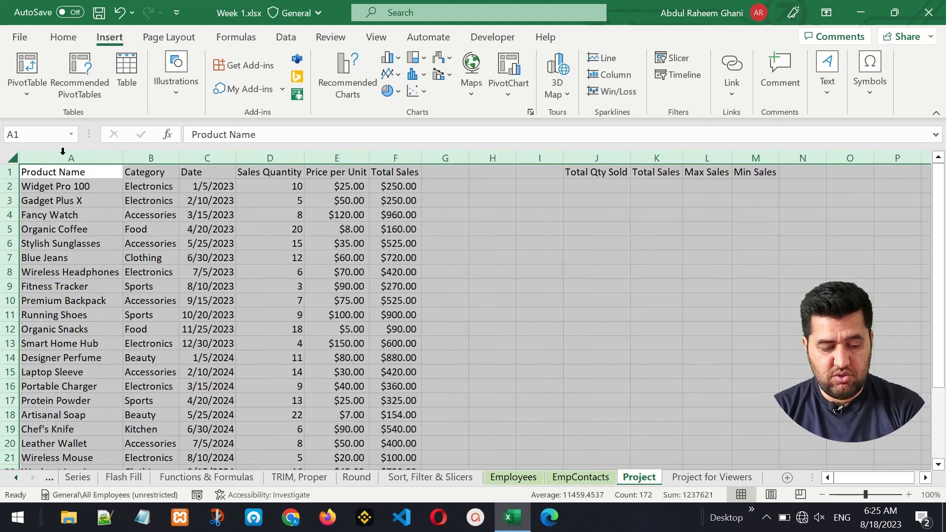
pyautogui.click(312, 245)
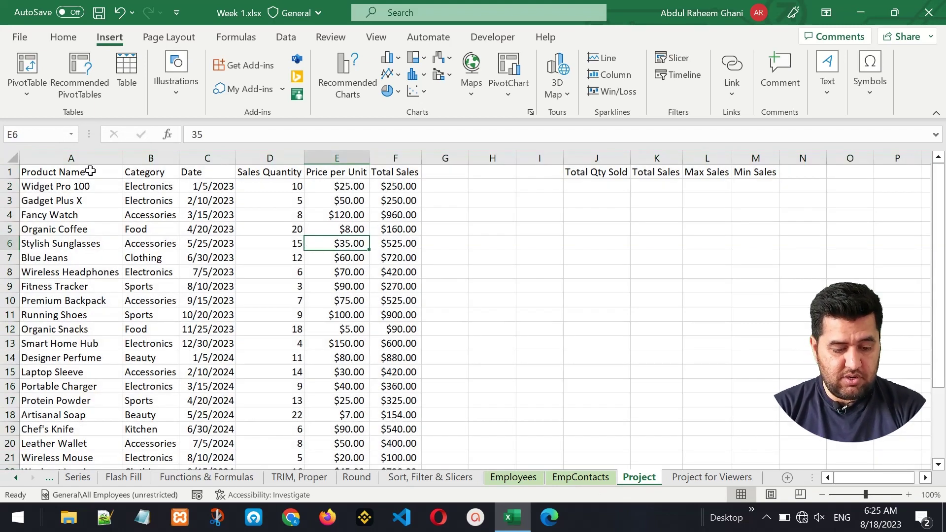
# - Make the header row A1:F1 of the Project sheet's sales data bold
pyautogui.click(57, 170)
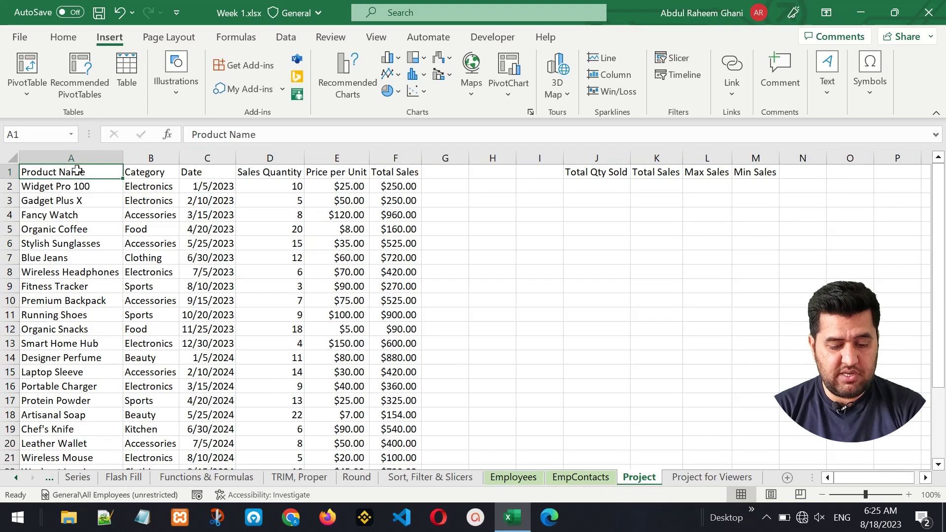
pyautogui.moveTo(77, 171); pyautogui.dragTo(396, 161)
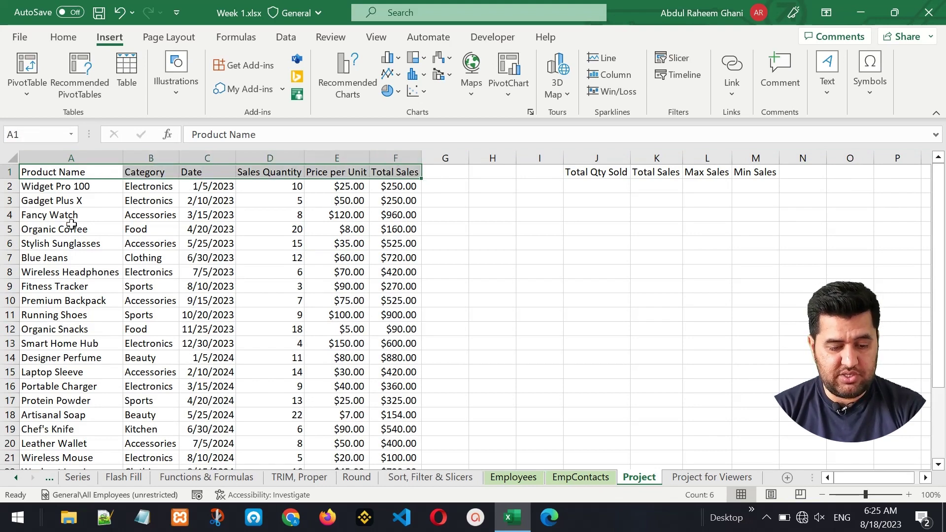
pyautogui.click(75, 38)
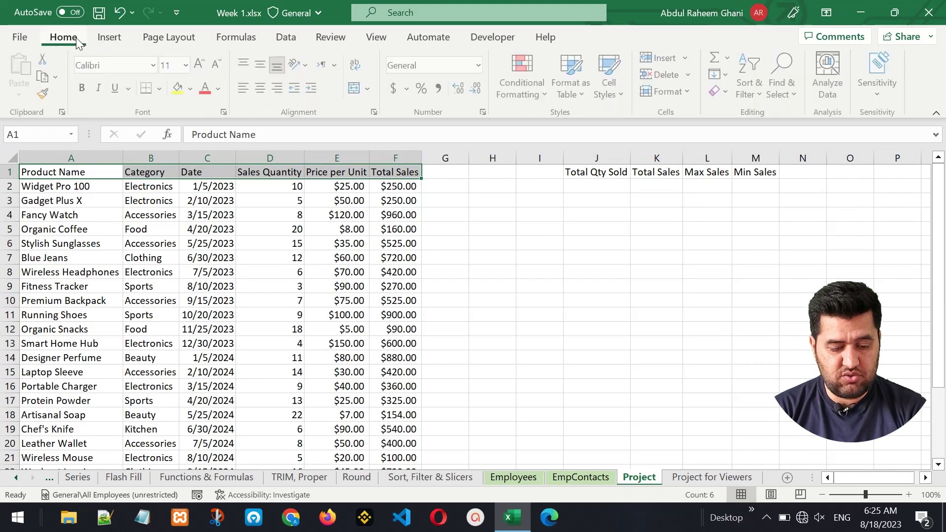
pyautogui.click(84, 88)
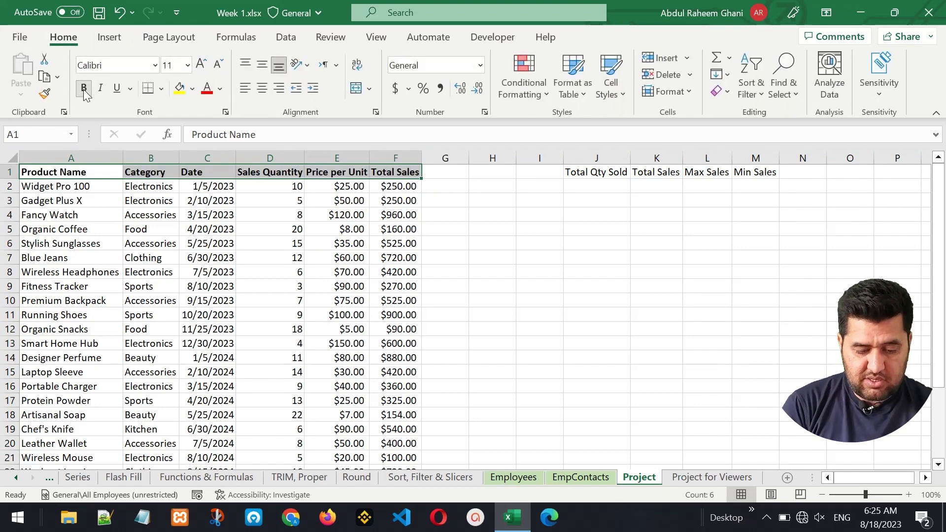
pyautogui.click(213, 241)
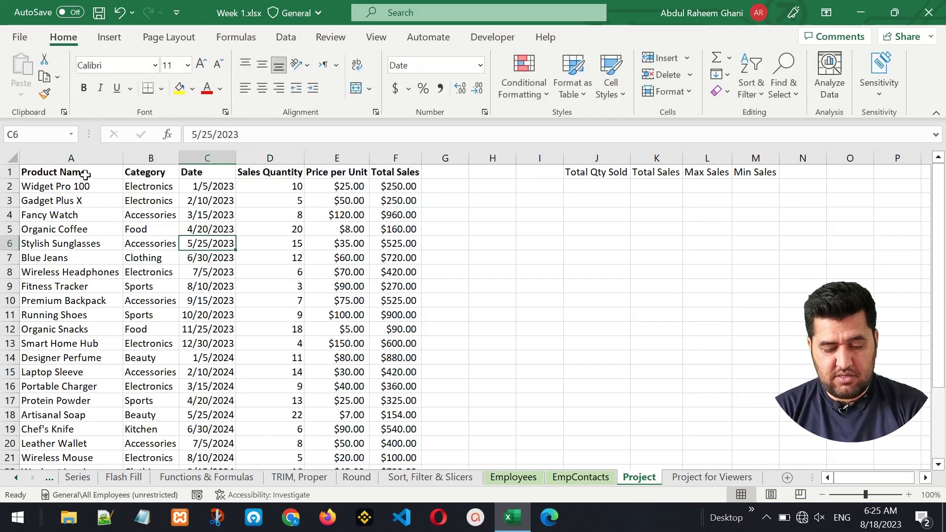
# - Format the sales data A1:F28 as a table with a blue banded Medium style, treating the first row as headers
pyautogui.moveTo(85, 174); pyautogui.dragTo(376, 178)
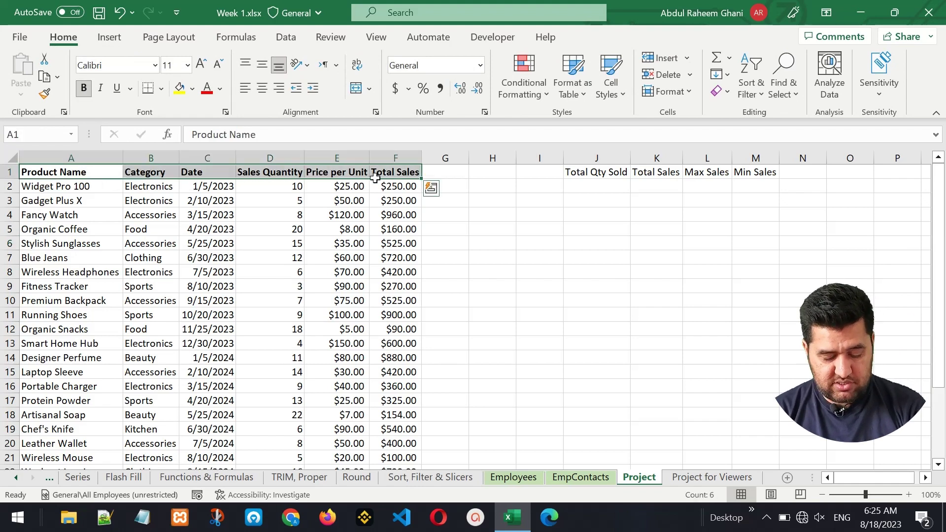
pyautogui.hotkey('ctrl', 'shift', 'Down')
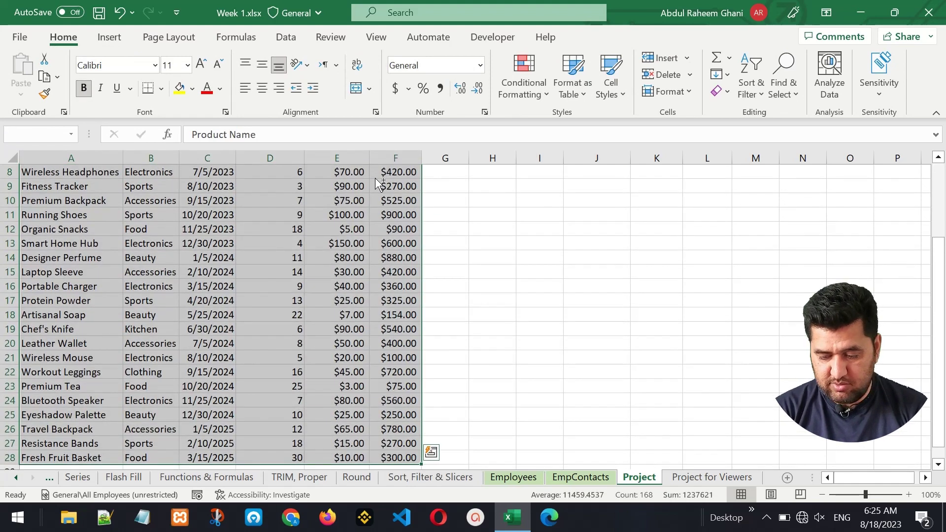
pyautogui.moveTo(944, 335); pyautogui.dragTo(939, 182)
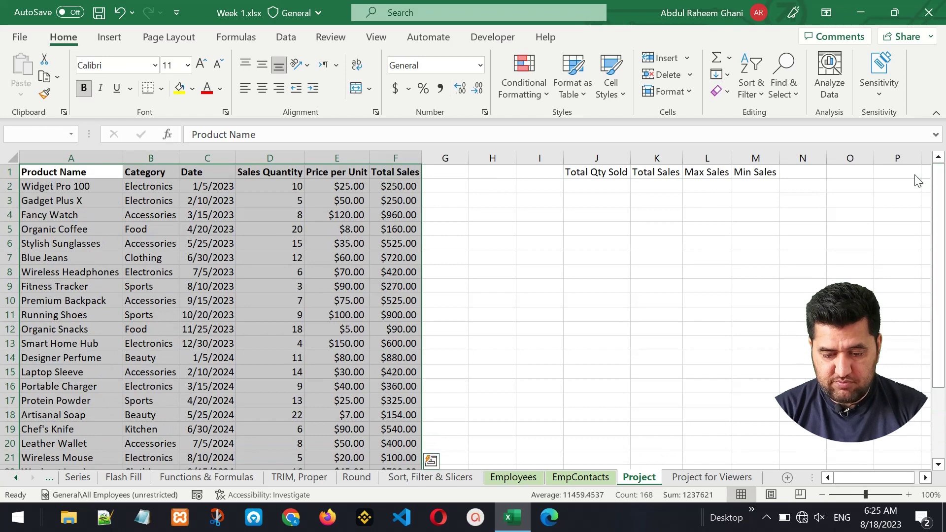
pyautogui.click(562, 89)
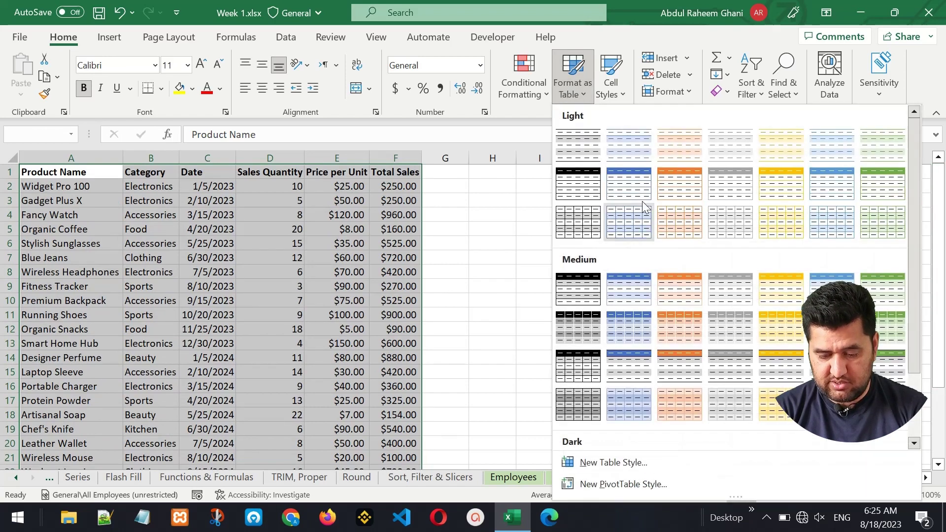
pyautogui.click(630, 329)
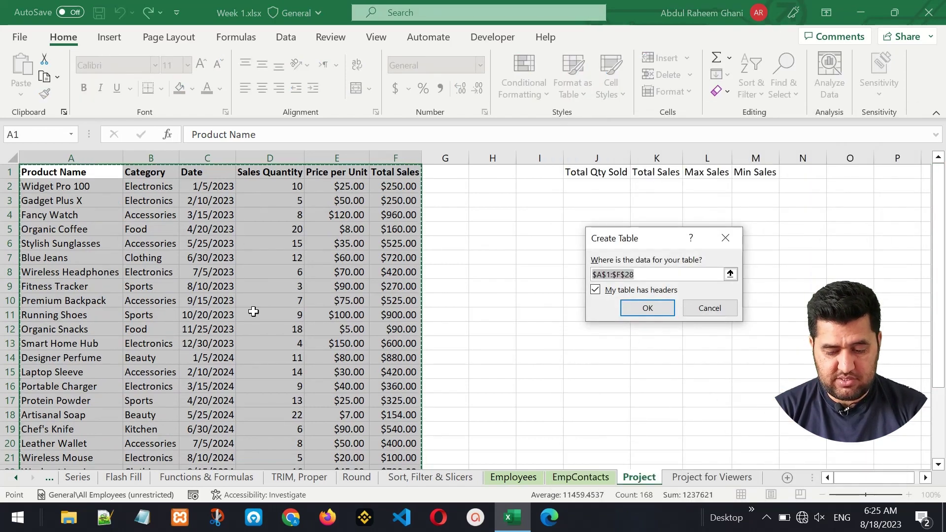
pyautogui.click(653, 308)
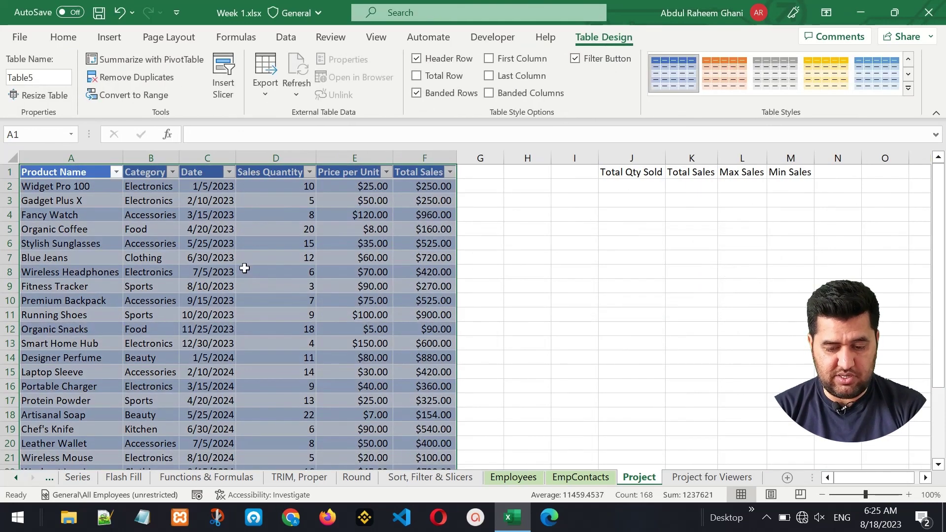
# - Turn off the filter buttons in the sales table's header row
pyautogui.click(575, 59)
pyautogui.click(274, 208)
pyautogui.press('Up')
pyautogui.press('Up')
pyautogui.press('Up')
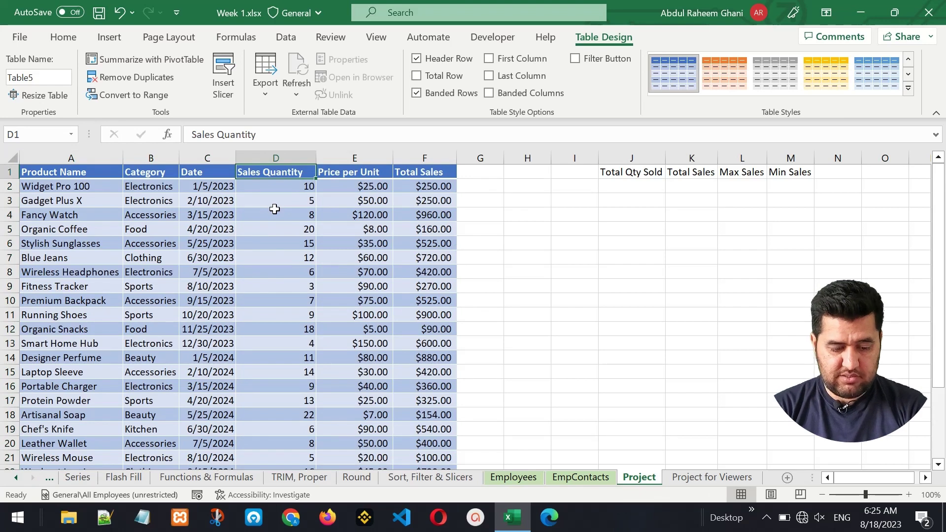
# - Examine the sales table's banded rows along the Product Name column, going down the list and back up to the header
pyautogui.click(85, 279)
pyautogui.press('Down')
pyautogui.press('Down')
pyautogui.press('Down')
pyautogui.press('Down')
pyautogui.press('Down')
pyautogui.press('Down')
pyautogui.press('Down')
pyautogui.press('Down')
pyautogui.press('Down')
pyautogui.press('Down')
pyautogui.press('Down')
pyautogui.press('Down')
pyautogui.press('Down')
pyautogui.press('Down')
pyautogui.press('Down')
pyautogui.press('Down')
pyautogui.press('Down')
pyautogui.press('Down')
pyautogui.press('Down')
pyautogui.press('Down')
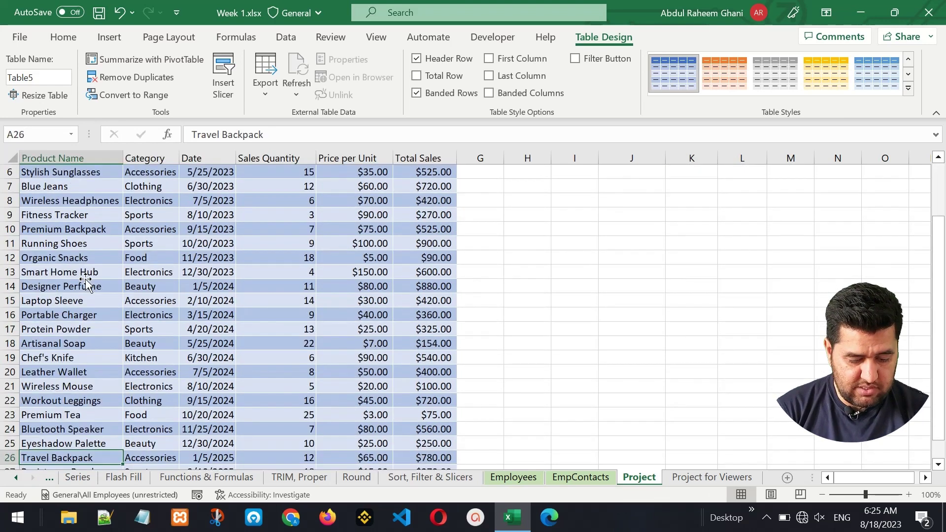
pyautogui.press('Up')
pyautogui.press('Up')
pyautogui.press('Up')
pyautogui.press('Up')
pyautogui.press('Up')
pyautogui.press('Up')
pyautogui.press('Up')
pyautogui.press('Up')
pyautogui.press('Up')
pyautogui.press('Up')
pyautogui.press('Up')
pyautogui.press('Up')
pyautogui.press('Up')
pyautogui.press('Up')
pyautogui.press('Up')
pyautogui.press('Up')
pyautogui.press('Up')
pyautogui.press('Up')
pyautogui.press('Up')
pyautogui.press('Up')
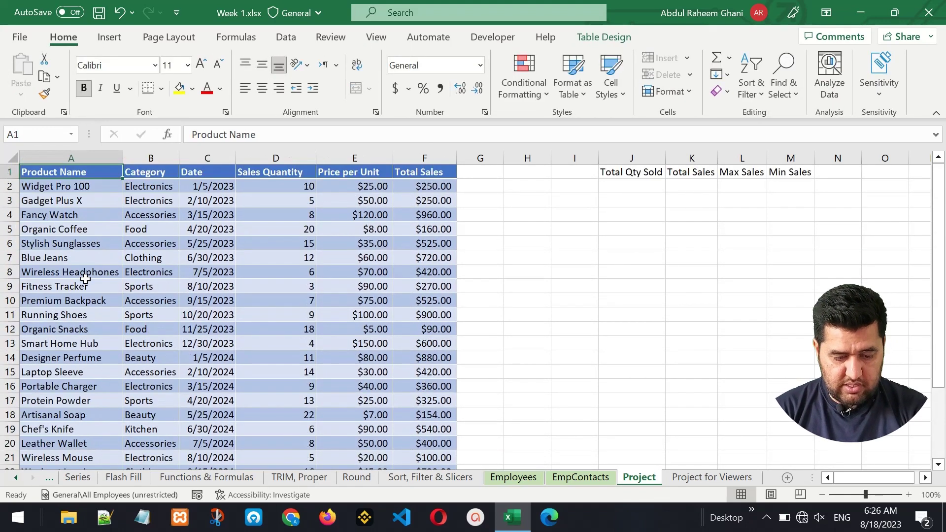
# - Examine the entries in the sales table's Date column from the first record down to the end and back
pyautogui.press('Right')
pyautogui.press('Down')
pyautogui.press('Right')
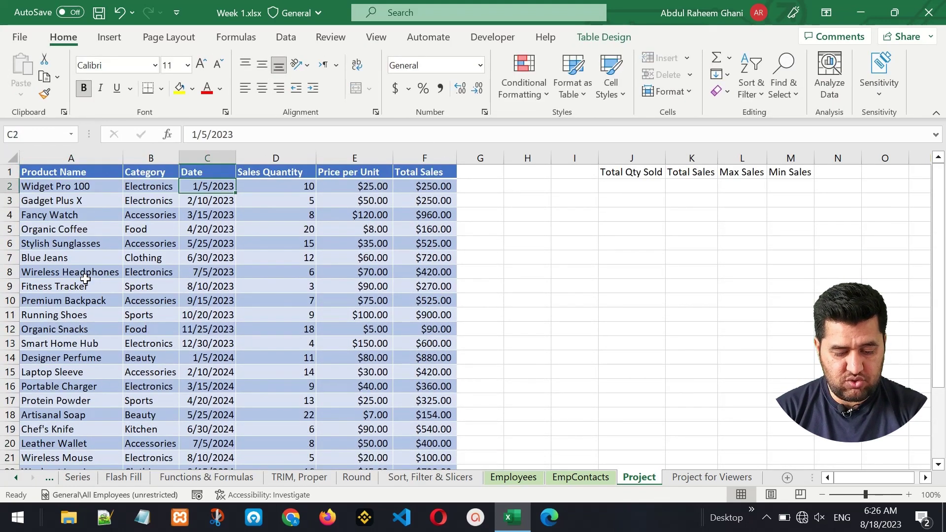
pyautogui.press('Down')
pyautogui.press('Down')
pyautogui.press('Down')
pyautogui.press('Down')
pyautogui.press('Down')
pyautogui.press('Down')
pyautogui.press('Down')
pyautogui.press('Down')
pyautogui.press('Down')
pyautogui.press('Down')
pyautogui.press('Down')
pyautogui.press('Down')
pyautogui.press('Down')
pyautogui.press('Down')
pyautogui.press('Down')
pyautogui.press('Down')
pyautogui.press('Down')
pyautogui.press('Down')
pyautogui.press('Down')
pyautogui.press('Down')
pyautogui.press('Down')
pyautogui.press('Down')
pyautogui.press('Down')
pyautogui.press('Down')
pyautogui.press('Down')
pyautogui.press('Down')
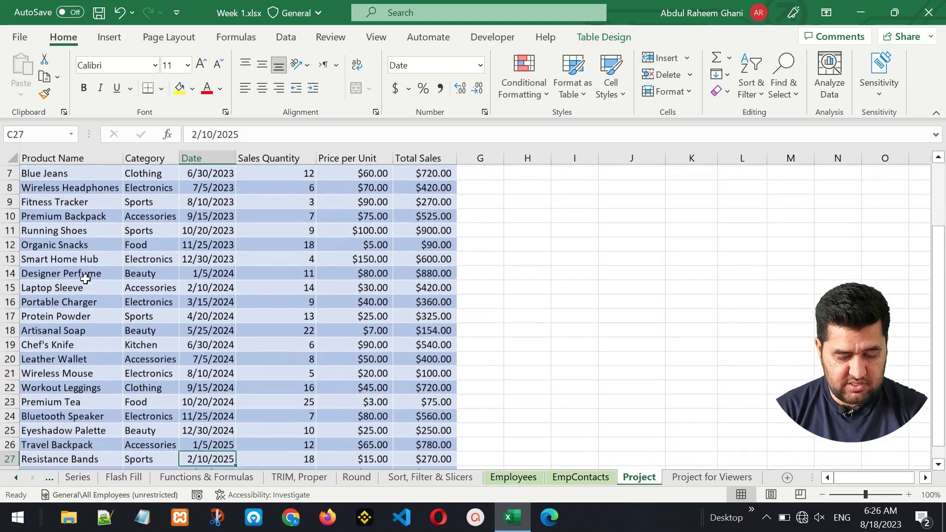
pyautogui.press('Up')
pyautogui.press('Up')
pyautogui.press('Up')
pyautogui.press('Up')
pyautogui.press('Up')
pyautogui.press('Up')
pyautogui.press('Up')
pyautogui.press('Up')
pyautogui.press('Up')
pyautogui.press('Up')
pyautogui.press('Up')
pyautogui.press('Up')
pyautogui.press('Up')
pyautogui.press('Up')
pyautogui.press('Up')
pyautogui.press('Up')
pyautogui.press('Up')
pyautogui.press('Up')
pyautogui.press('Up')
pyautogui.press('Up')
pyautogui.press('Up')
pyautogui.press('Up')
pyautogui.press('Up')
pyautogui.press('Up')
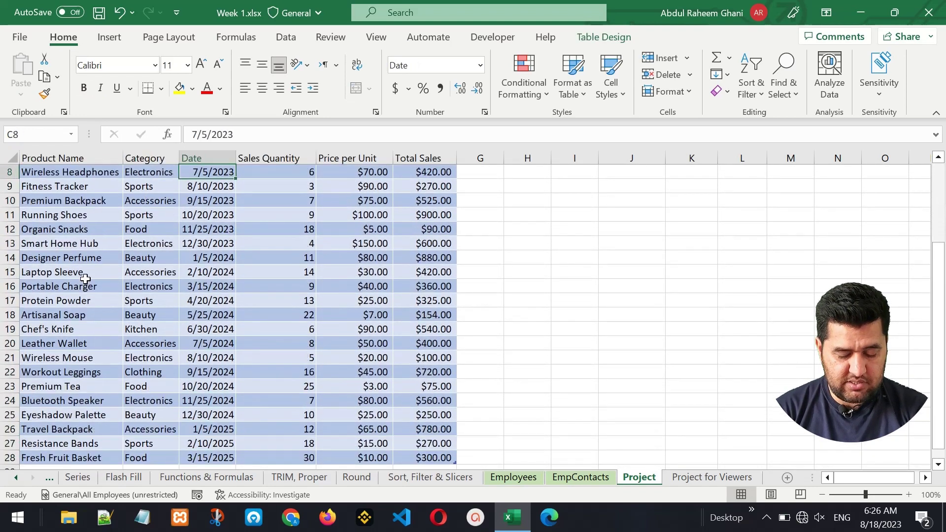
pyautogui.press('Down')
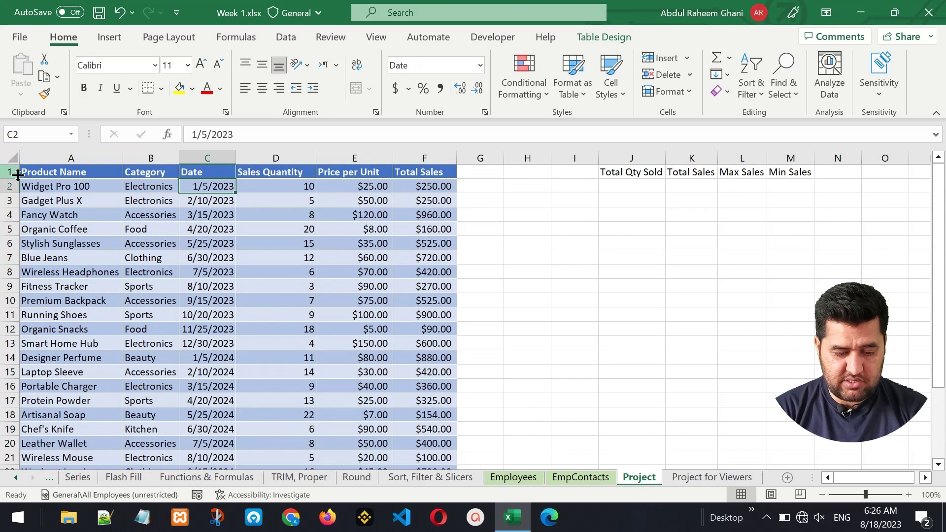
# - Apply the custom number format dddd-mmmm-yy to the dates in C2:C28
pyautogui.moveTo(199, 186); pyautogui.dragTo(204, 430)
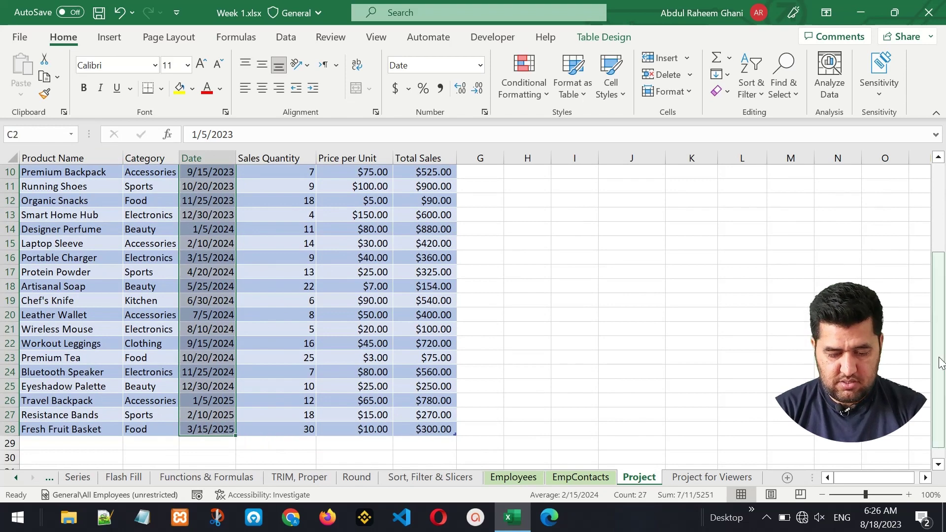
pyautogui.moveTo(937, 359); pyautogui.dragTo(915, 180)
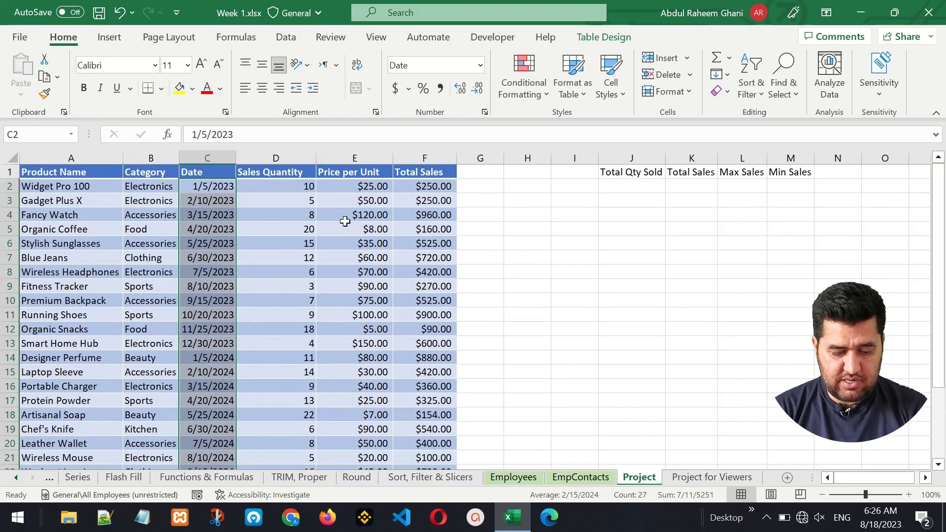
pyautogui.rightClick(201, 206)
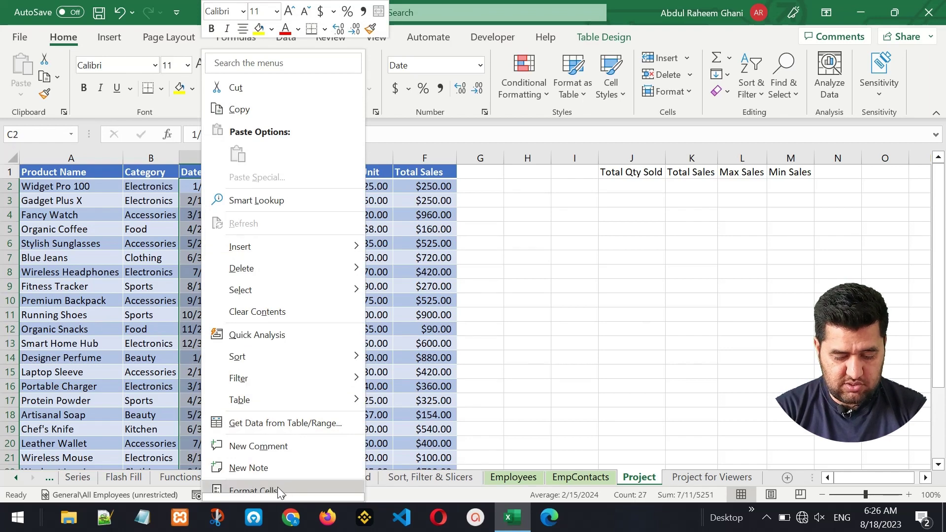
pyautogui.moveTo(273, 497)
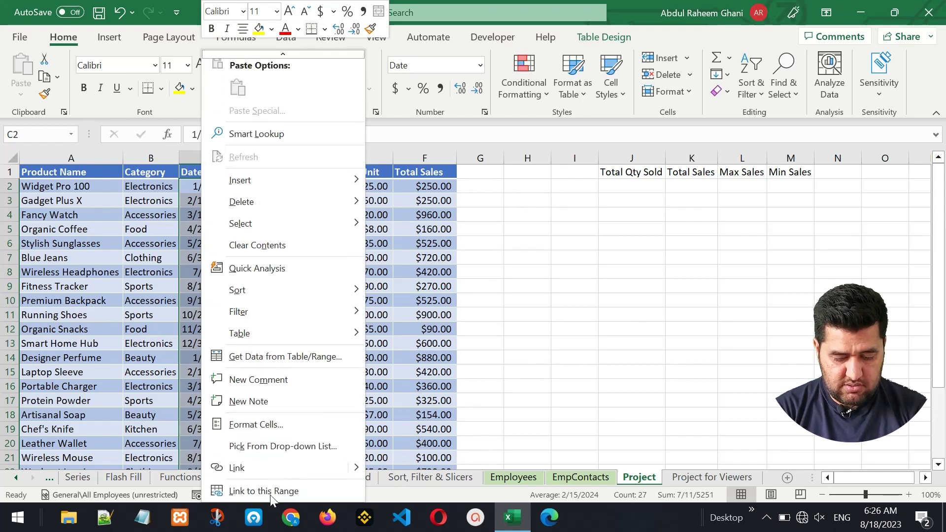
pyautogui.click(265, 427)
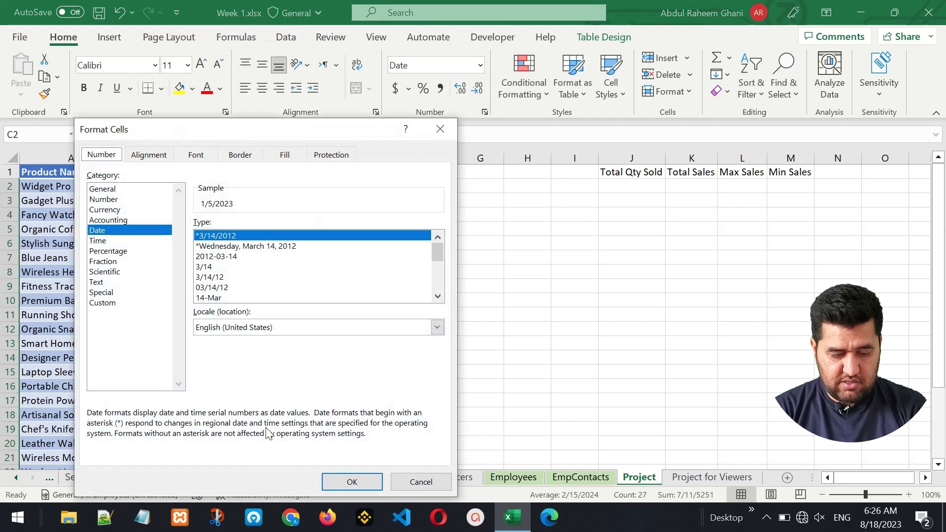
pyautogui.click(95, 303)
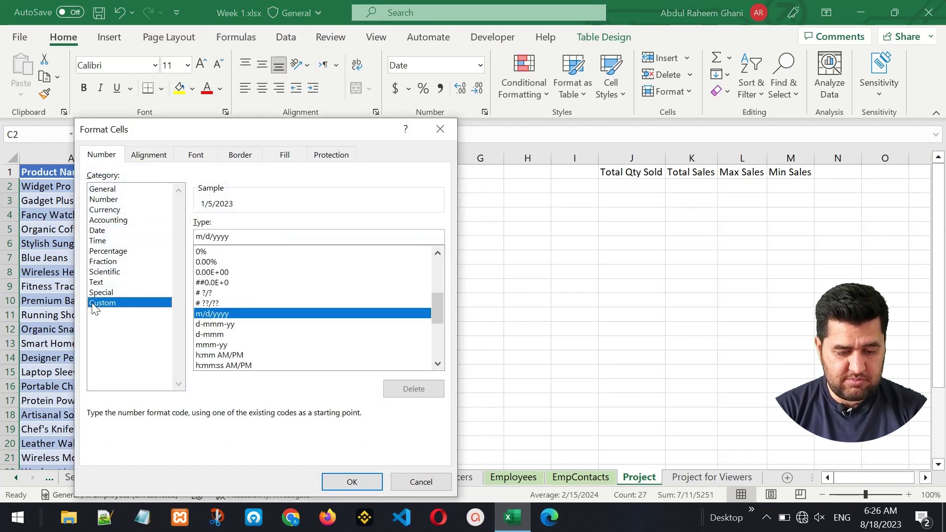
pyautogui.moveTo(212, 132); pyautogui.dragTo(606, 87)
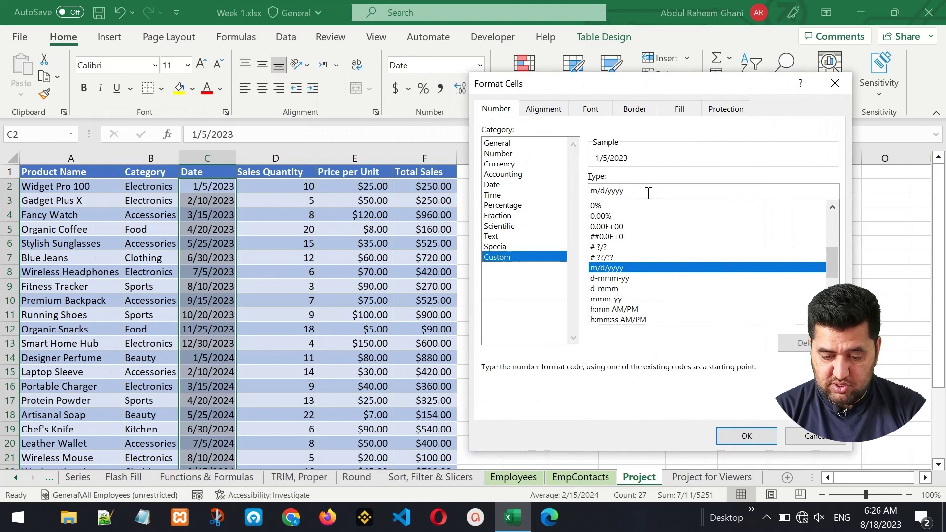
pyautogui.moveTo(648, 192); pyautogui.dragTo(581, 192)
pyautogui.write('dd')
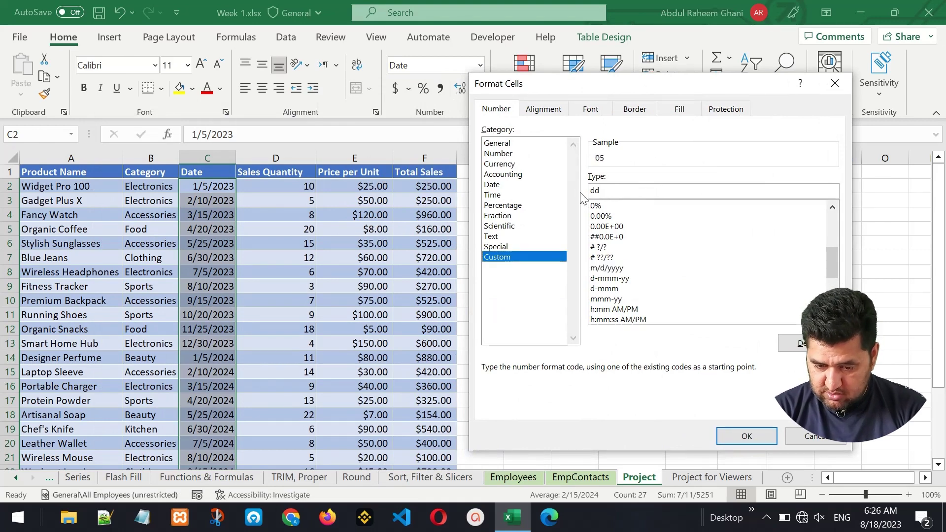
pyautogui.write('dd')
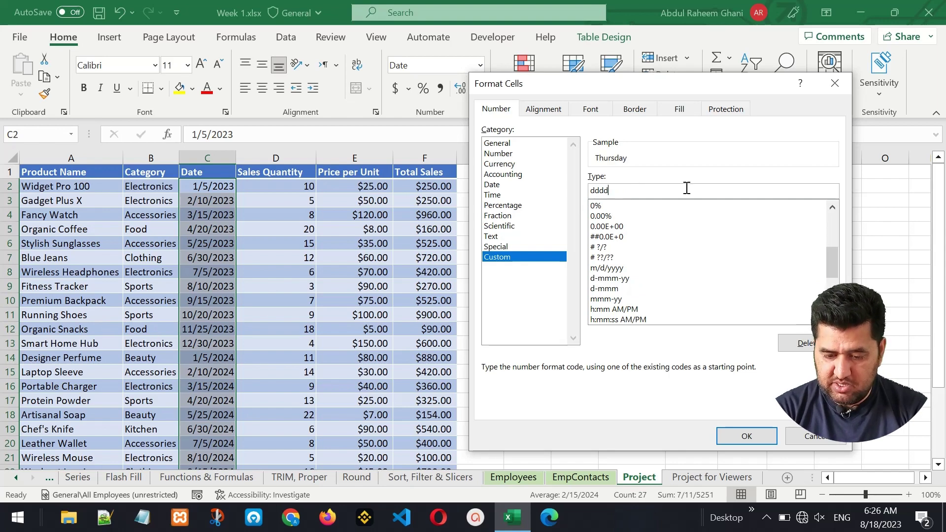
pyautogui.write('-')
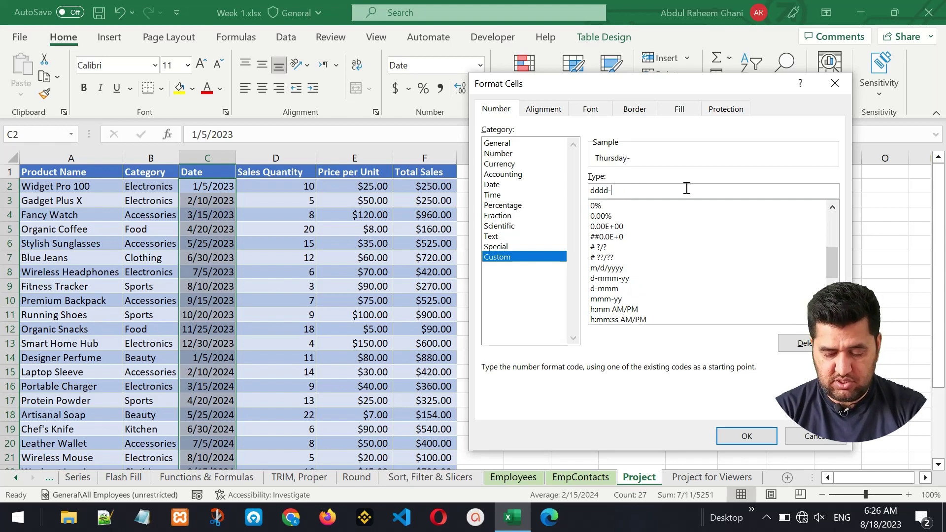
pyautogui.write('mmmm')
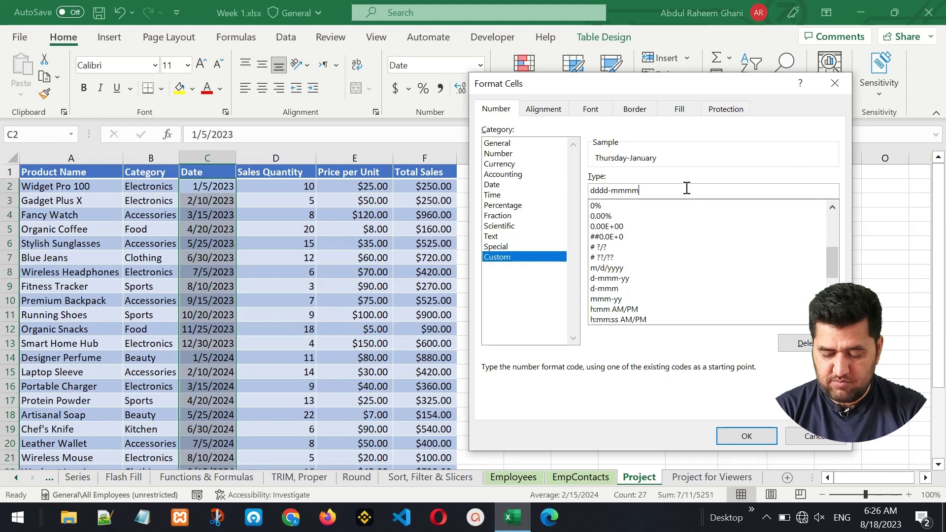
pyautogui.write('-yy')
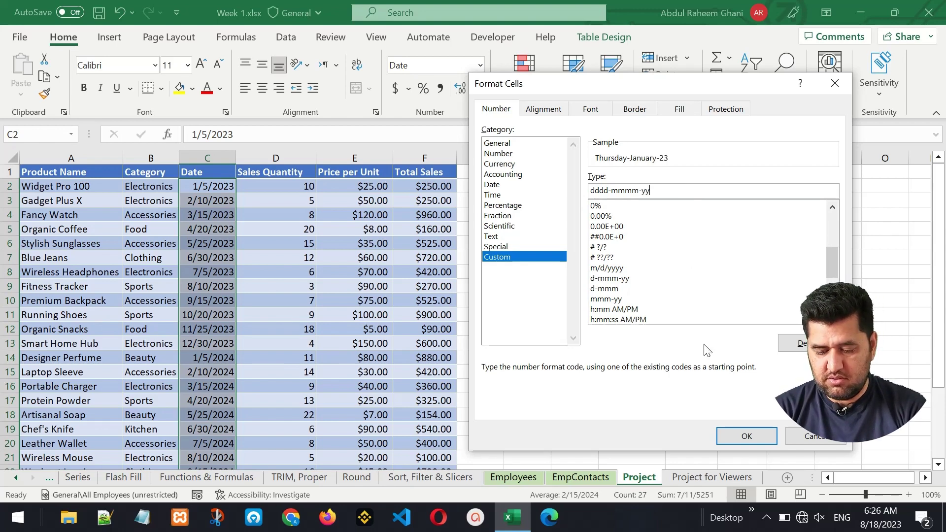
pyautogui.click(736, 432)
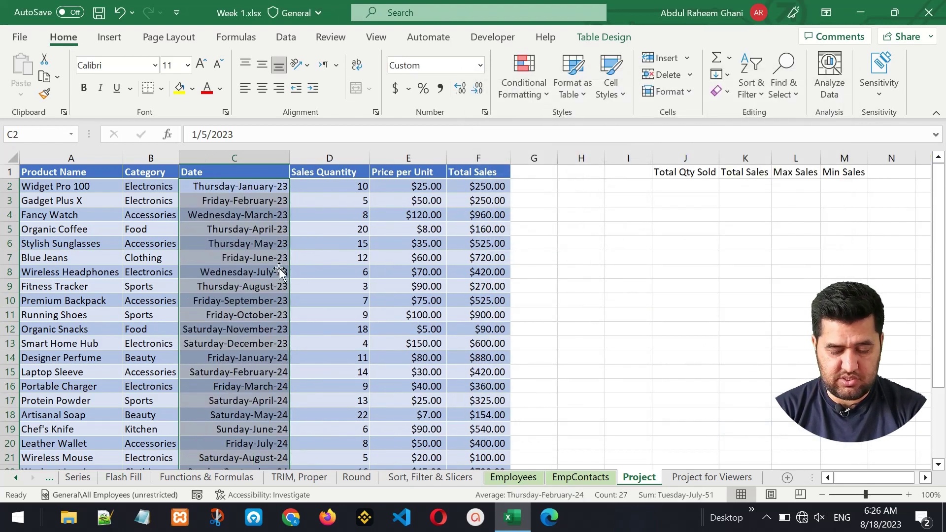
# - Check how several cells in the Date column display weekday, month and year against their underlying dates
pyautogui.click(235, 232)
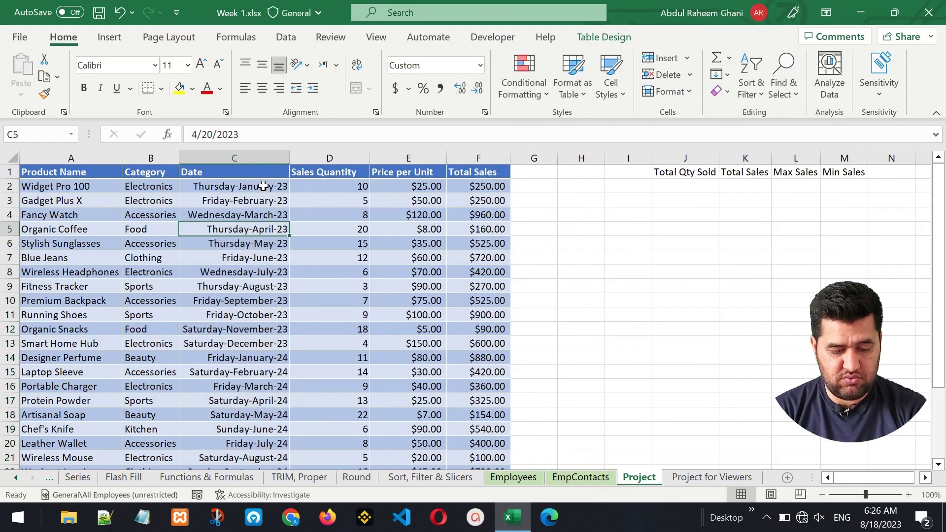
pyautogui.moveTo(263, 186); pyautogui.dragTo(250, 316)
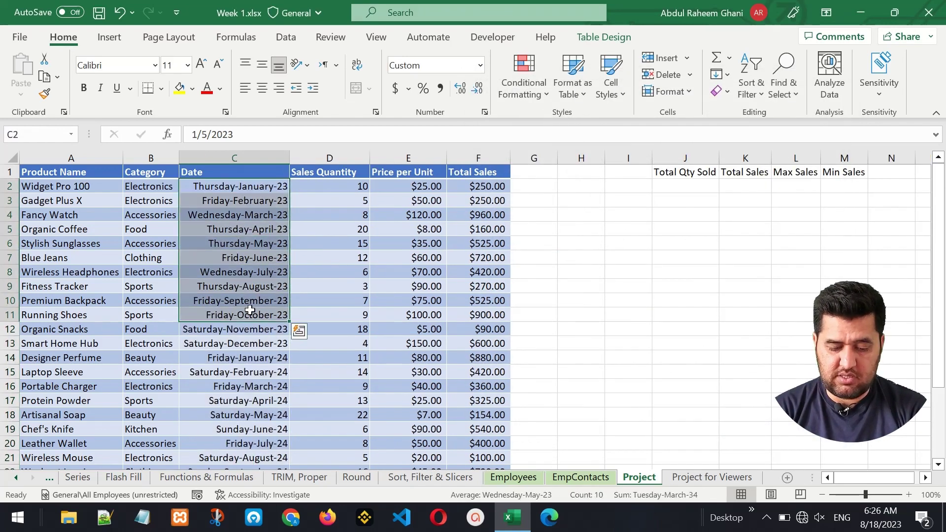
pyautogui.click(231, 258)
pyautogui.click(238, 289)
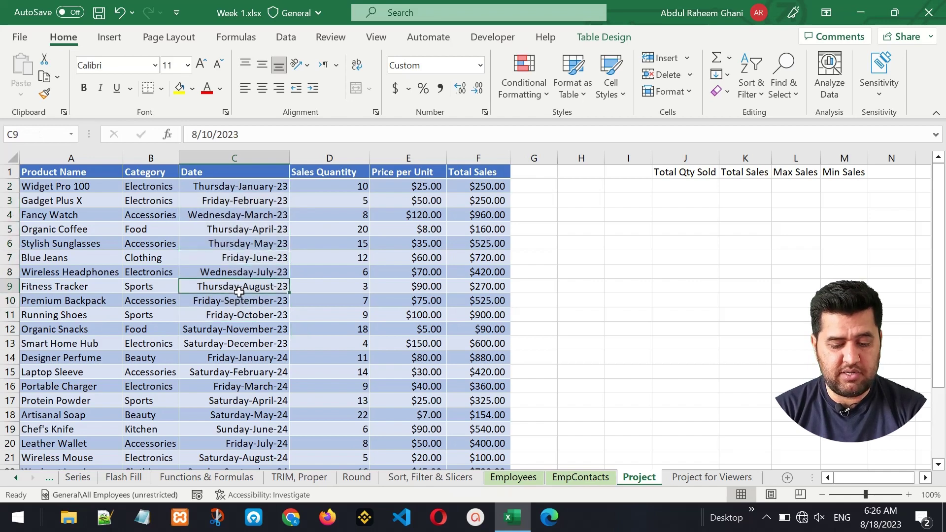
pyautogui.click(234, 330)
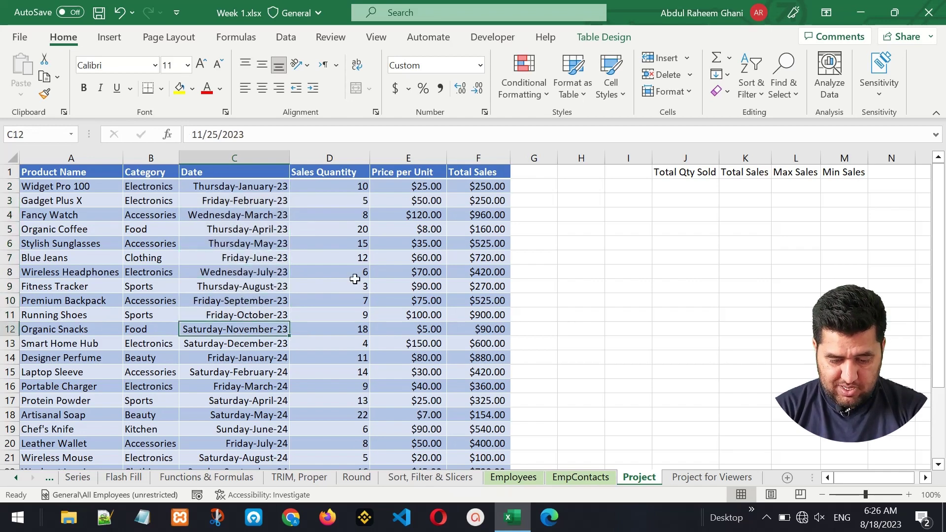
# - Examine the Total Sales column from row 6 down to the first empty cell below the table, F29
pyautogui.click(396, 242)
pyautogui.press('Right')
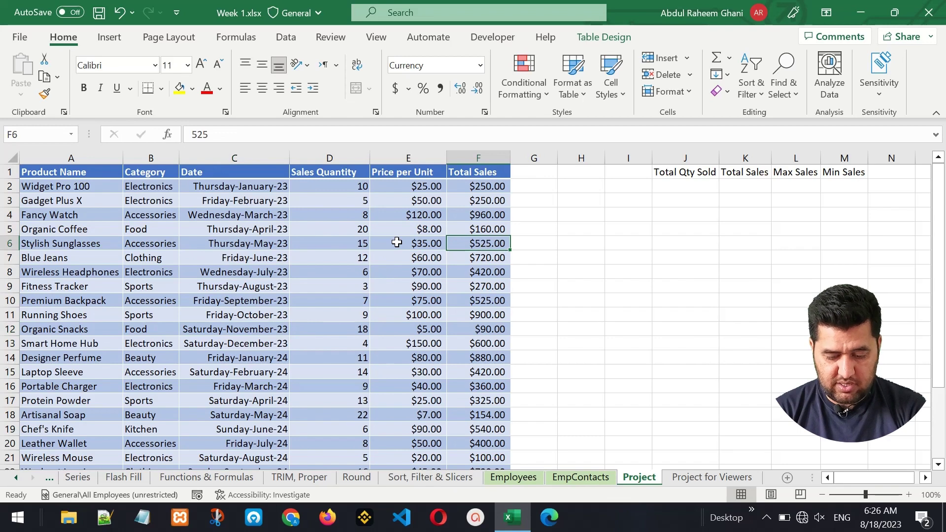
pyautogui.press('Down')
pyautogui.press('Down')
pyautogui.press('Down')
pyautogui.press('Down')
pyautogui.press('Down')
pyautogui.press('Down')
pyautogui.press('Down')
pyautogui.press('Down')
pyautogui.press('Down')
pyautogui.press('Down')
pyautogui.press('Down')
pyautogui.press('Down')
pyautogui.press('Down')
pyautogui.press('Down')
pyautogui.press('Down')
pyautogui.press('Down')
pyautogui.press('Down')
pyautogui.press('Down')
pyautogui.press('Down')
pyautogui.press('Down')
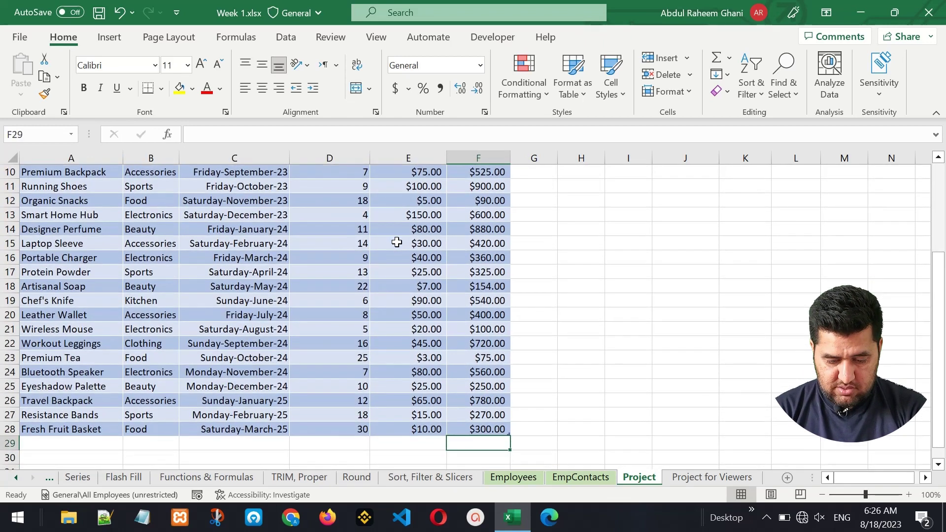
# - Examine the Total Sales column from below the table up to its header, then the summary headings in J1:M1
pyautogui.press('Up')
pyautogui.press('Up')
pyautogui.press('Up')
pyautogui.press('Up')
pyautogui.press('Up')
pyautogui.press('Up')
pyautogui.press('Up')
pyautogui.press('Up')
pyautogui.press('Up')
pyautogui.press('Up')
pyautogui.press('Up')
pyautogui.press('Up')
pyautogui.press('Up')
pyautogui.press('Up')
pyautogui.press('Up')
pyautogui.press('Up')
pyautogui.press('Up')
pyautogui.press('Up')
pyautogui.press('Up')
pyautogui.press('Up')
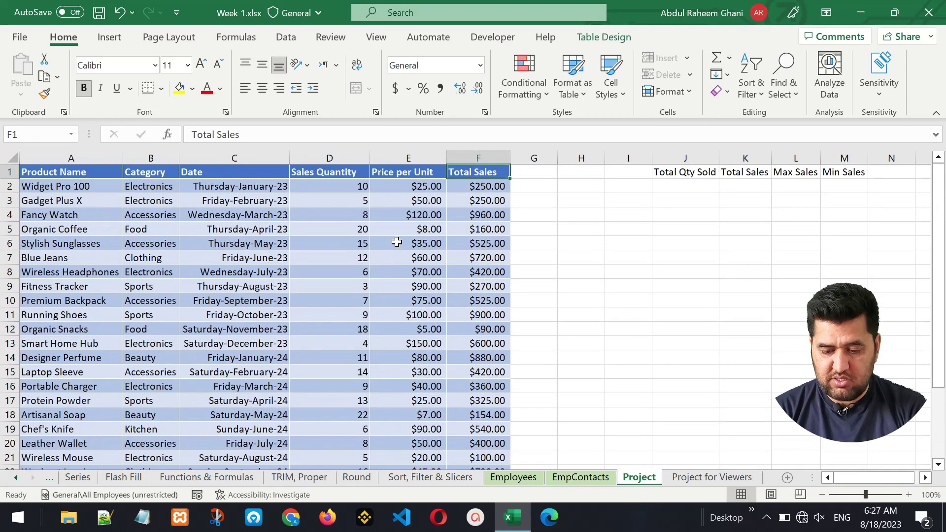
pyautogui.press('Right')
pyautogui.press('Right')
pyautogui.press('Right')
pyautogui.press('Right')
pyautogui.press('Right')
pyautogui.press('Right')
pyautogui.press('Right')
pyautogui.press('Right')
pyautogui.press('Right')
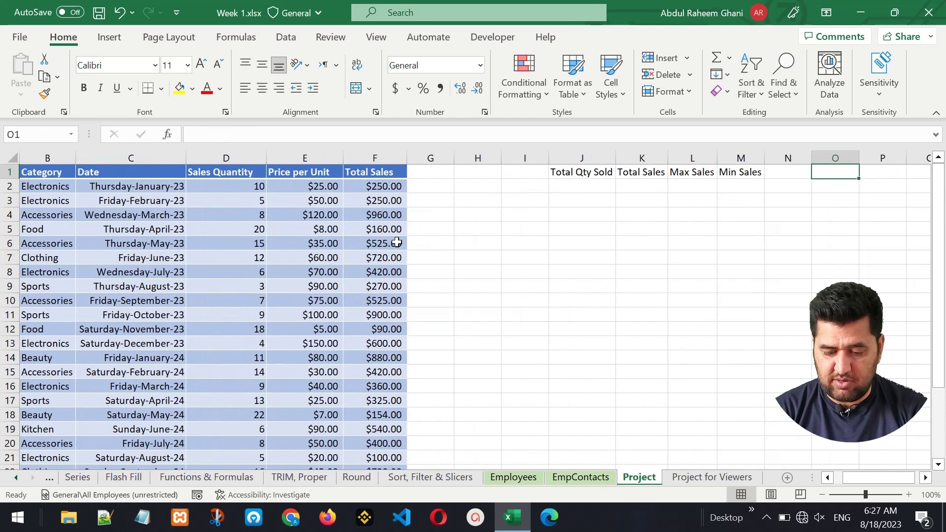
# - Widen columns J to M equally so the summary headings have more room
pyautogui.click(598, 171)
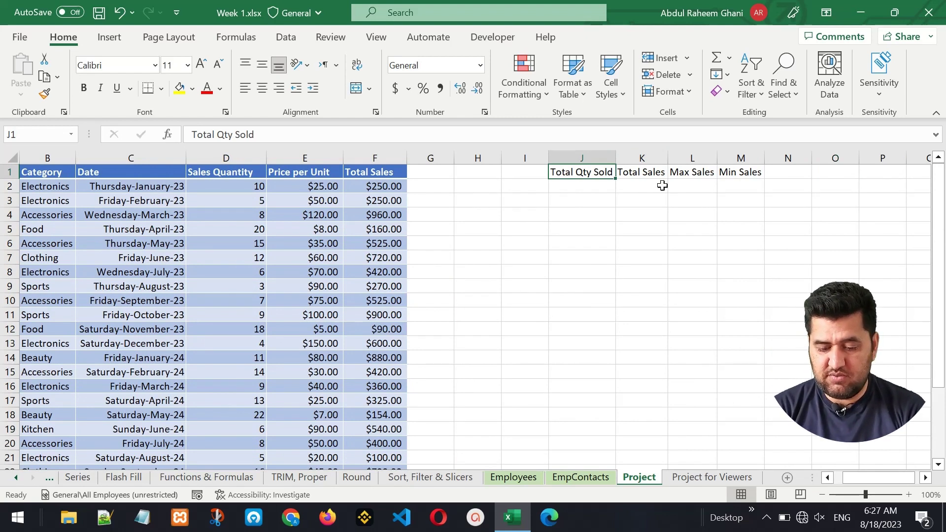
pyautogui.moveTo(601, 157); pyautogui.dragTo(741, 164)
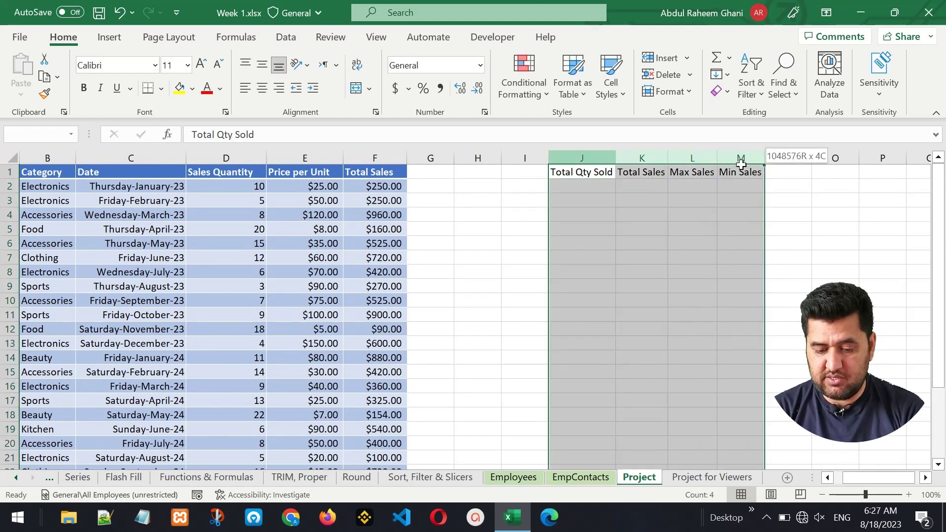
pyautogui.moveTo(616, 164); pyautogui.dragTo(647, 165)
# - Calculate the total quantity sold in J2 with =SUM(Table5[Sales Quantity])
pyautogui.click(610, 181)
pyautogui.press('Right')
pyautogui.press('Right')
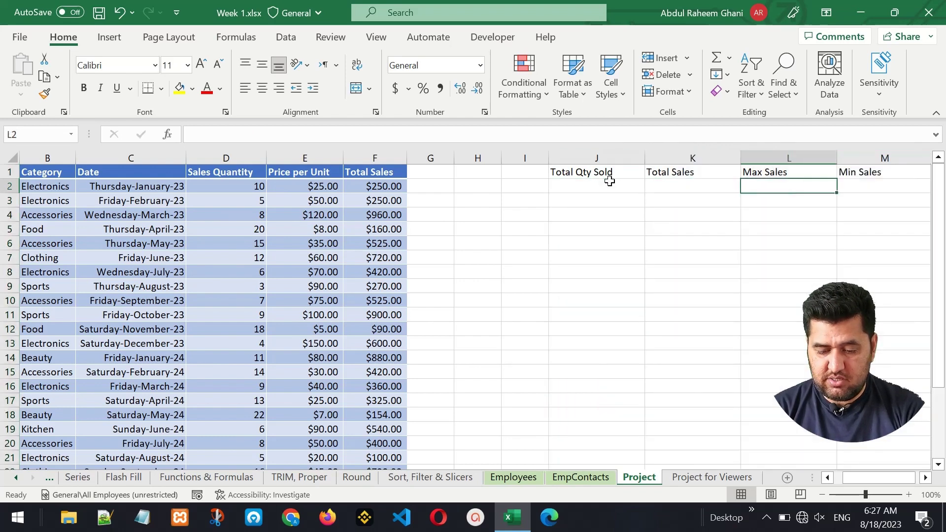
pyautogui.press('Right')
pyautogui.press('Left')
pyautogui.press('Left')
pyautogui.press('Left')
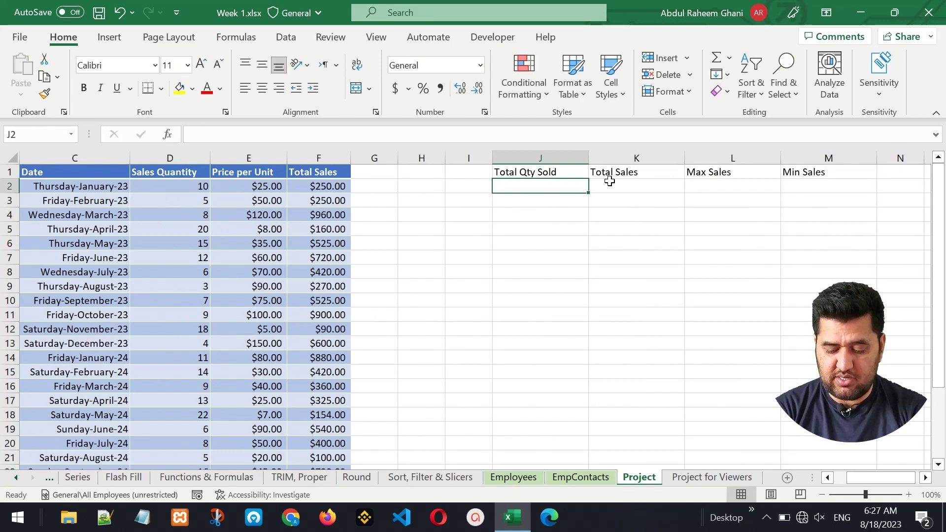
pyautogui.write('=')
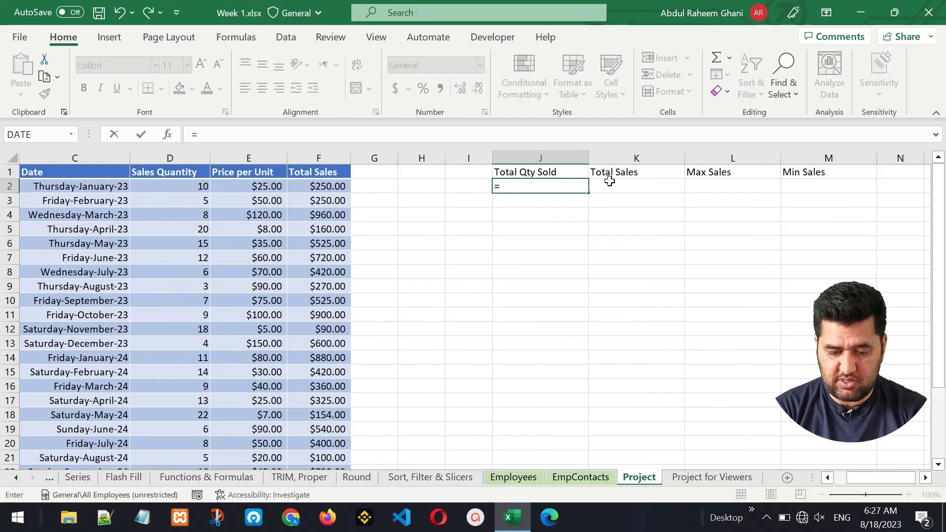
pyautogui.write('SUM(')
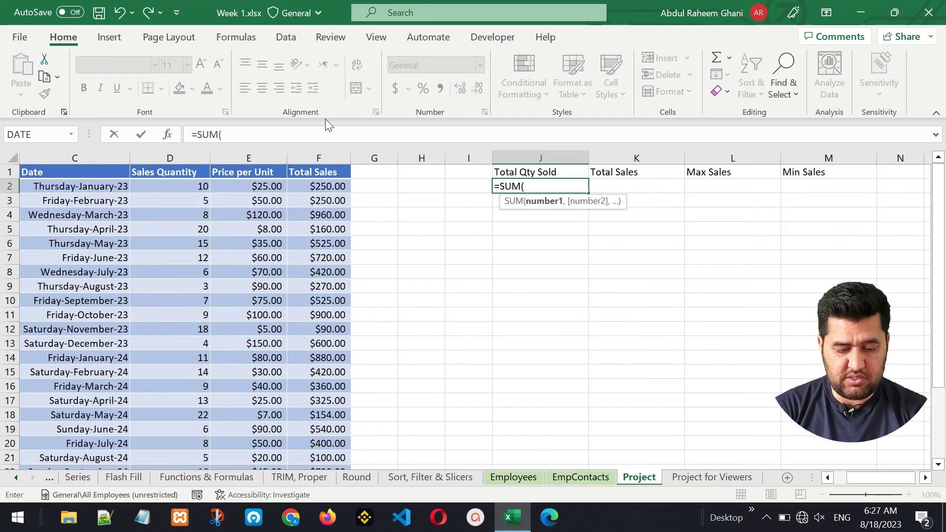
pyautogui.moveTo(162, 185); pyautogui.dragTo(180, 432)
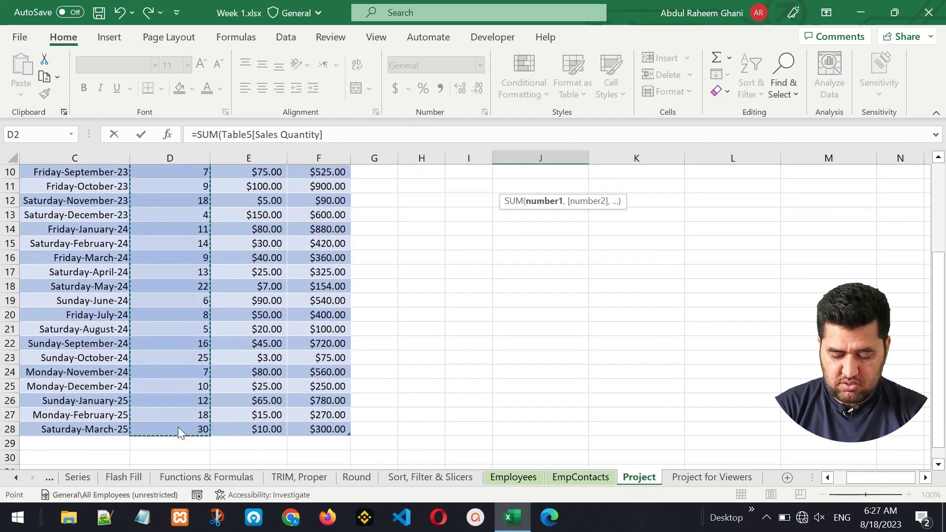
pyautogui.press('Return')
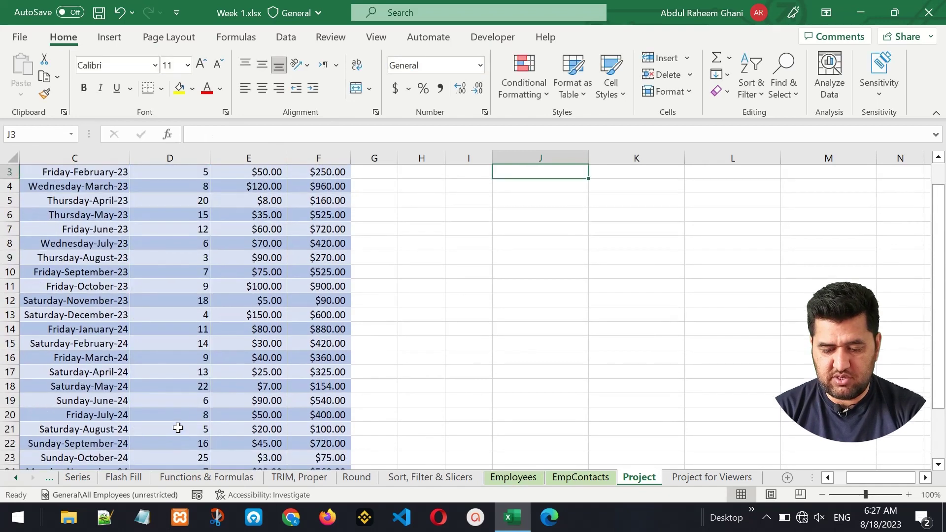
pyautogui.press('Up')
pyautogui.press('Up')
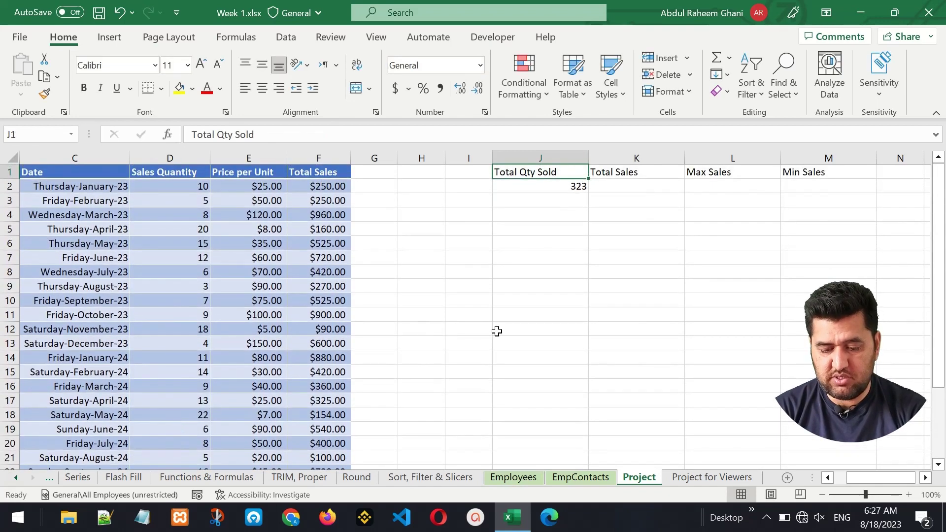
pyautogui.click(552, 188)
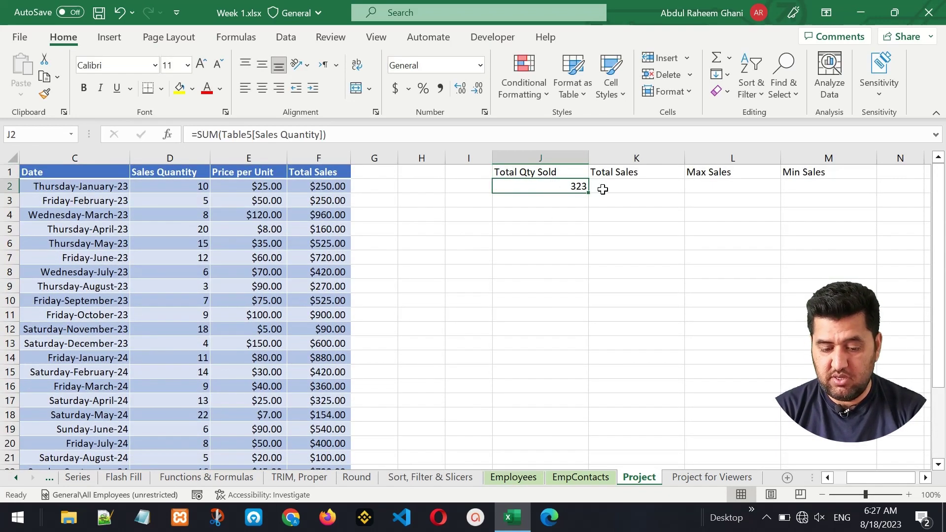
# - Calculate the overall sales in K2 with =SUM(Table5[Total Sales])
pyautogui.click(614, 185)
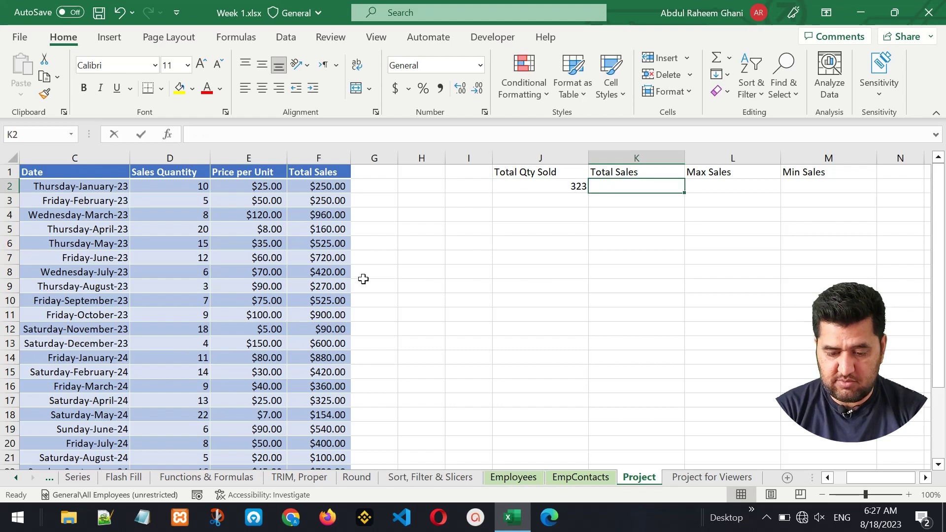
pyautogui.write('=SUM(')
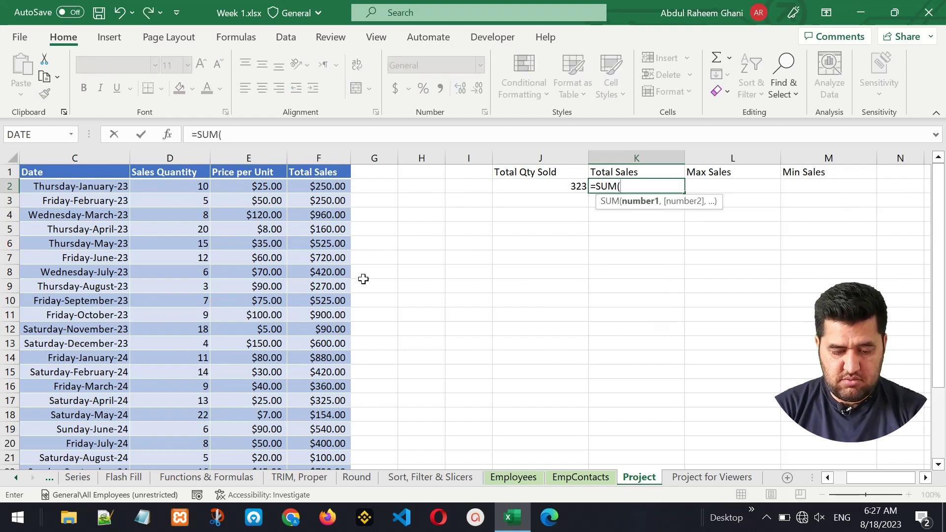
pyautogui.click(323, 188)
pyautogui.hotkey('ctrl', 'shift', 'Down')
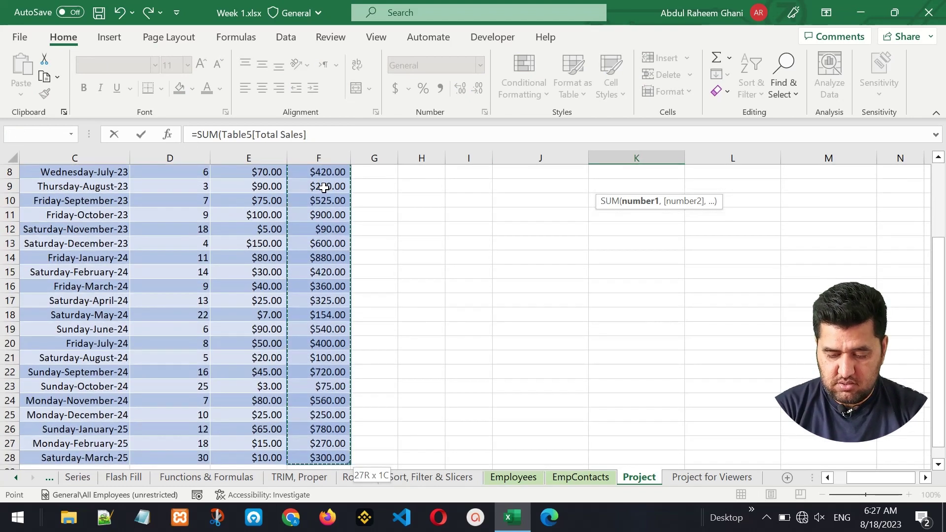
pyautogui.write(')')
pyautogui.hotkey('ctrl', 'Return')
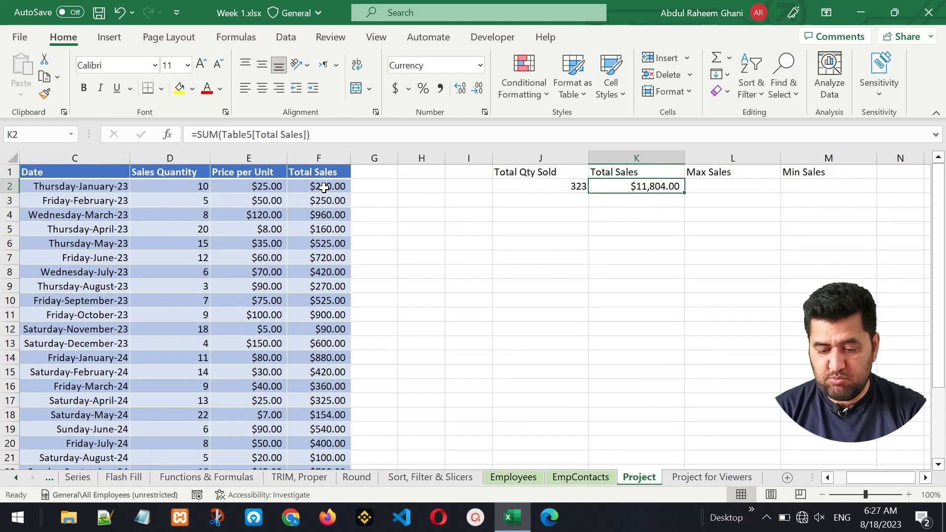
# - Find the highest sales amount in L2 by applying MAX to Table5[Total Sales], and check it against the Total Sales column
pyautogui.press('Right')
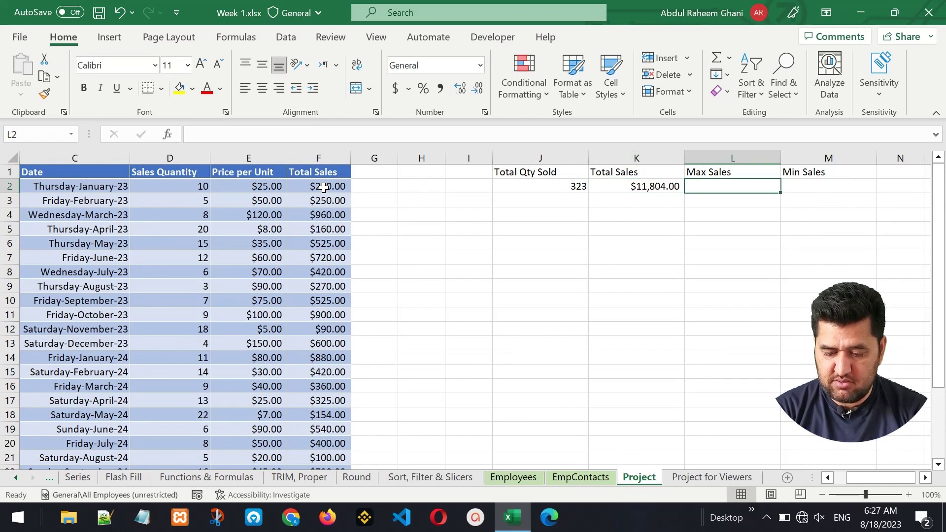
pyautogui.write('=MAX')
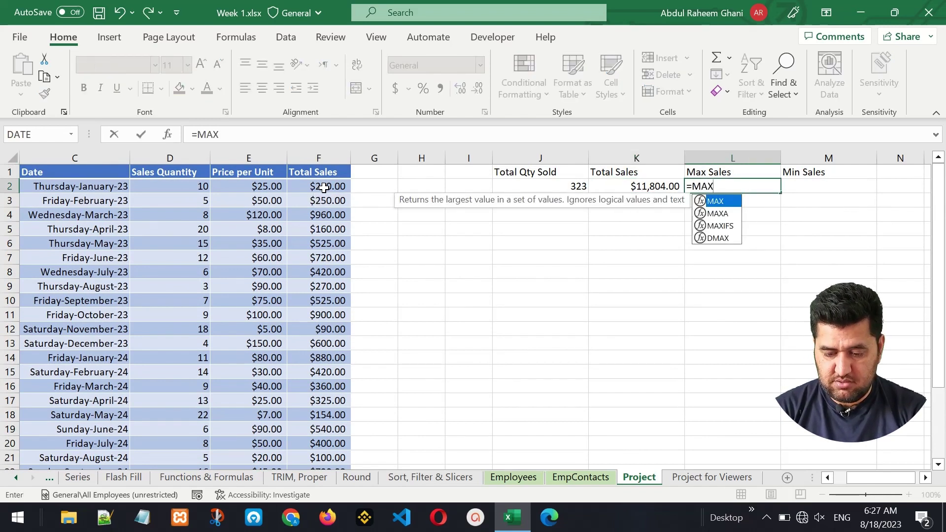
pyautogui.write('(')
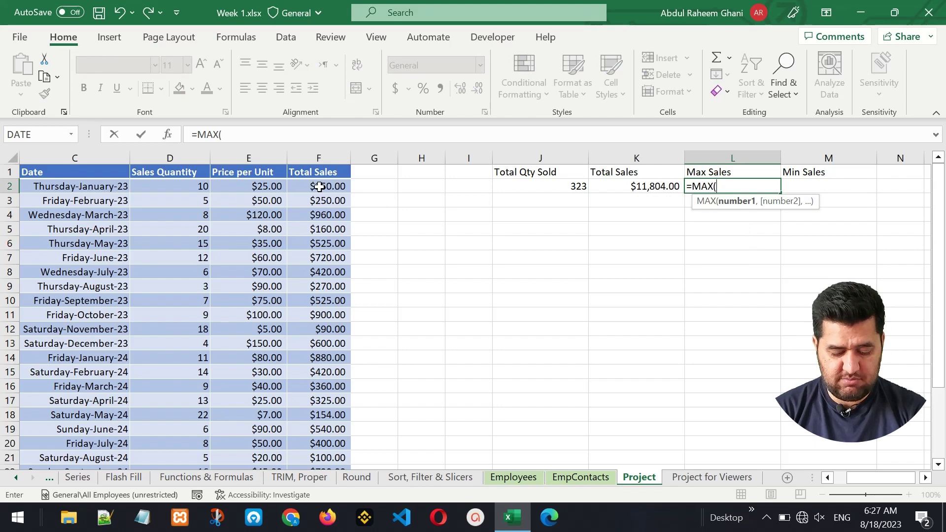
pyautogui.click(320, 188)
pyautogui.hotkey('ctrl', 'shift', 'Down')
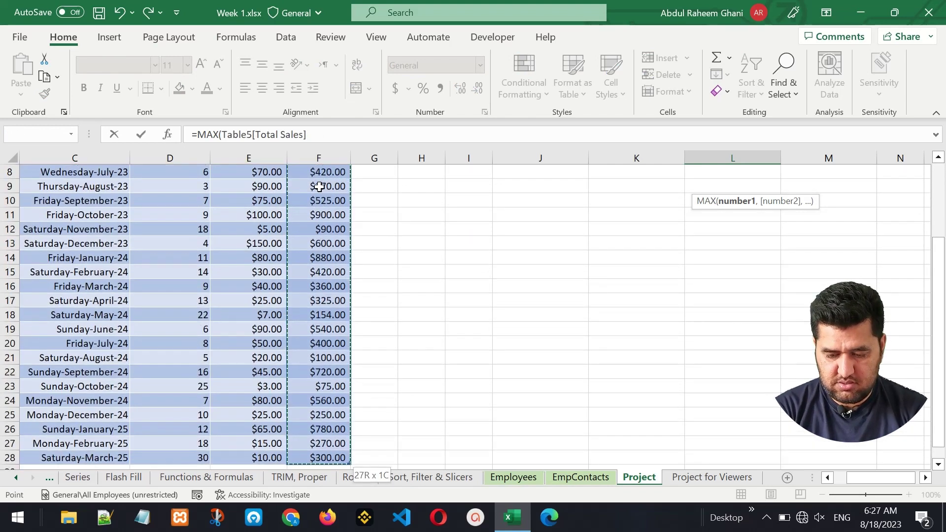
pyautogui.press('Return')
pyautogui.press('Up')
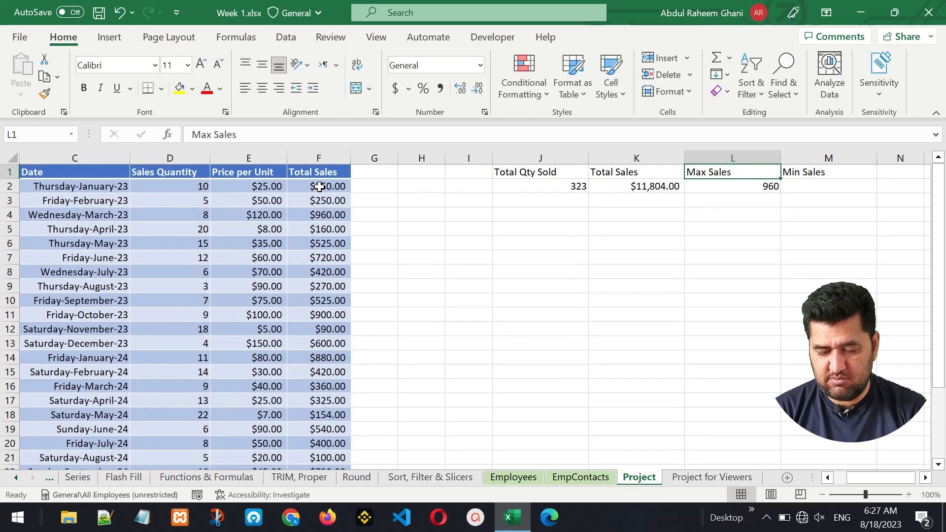
pyautogui.click(327, 216)
# - Find the lowest sales amount in M2 with =MIN(Table5[Total Sales])
pyautogui.click(808, 186)
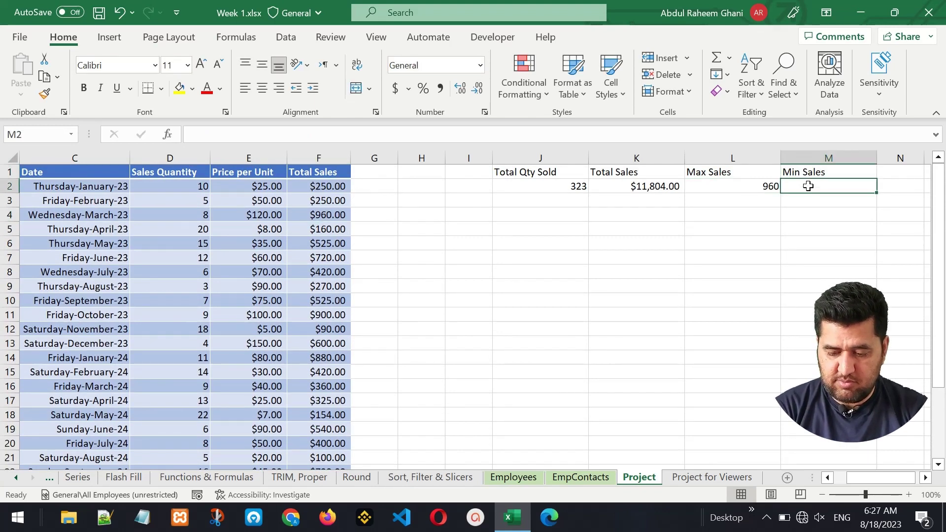
pyautogui.write('=MIN')
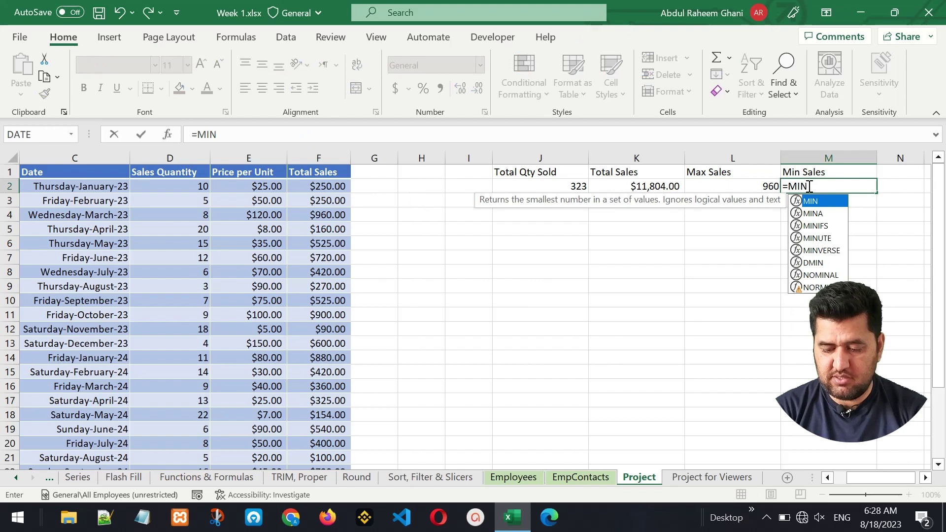
pyautogui.write('(')
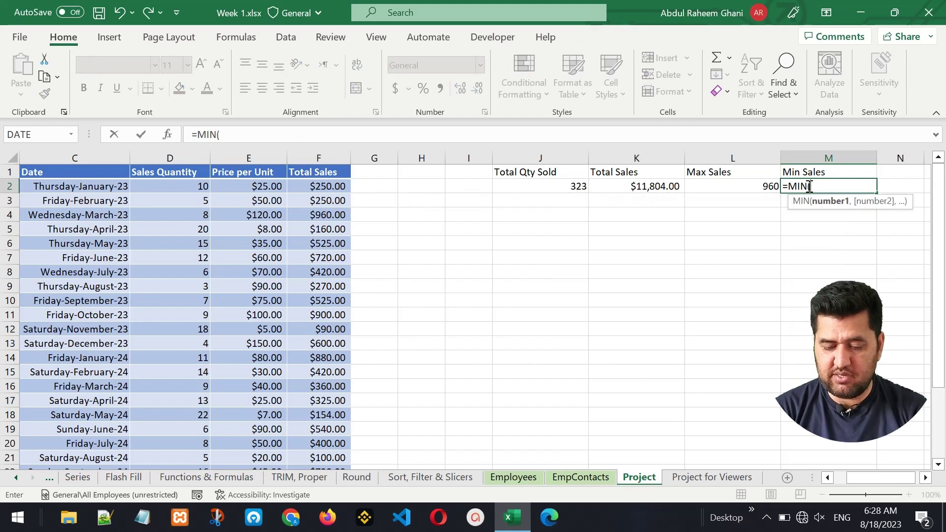
pyautogui.click(330, 188)
pyautogui.scroll(-2, 329, 188)
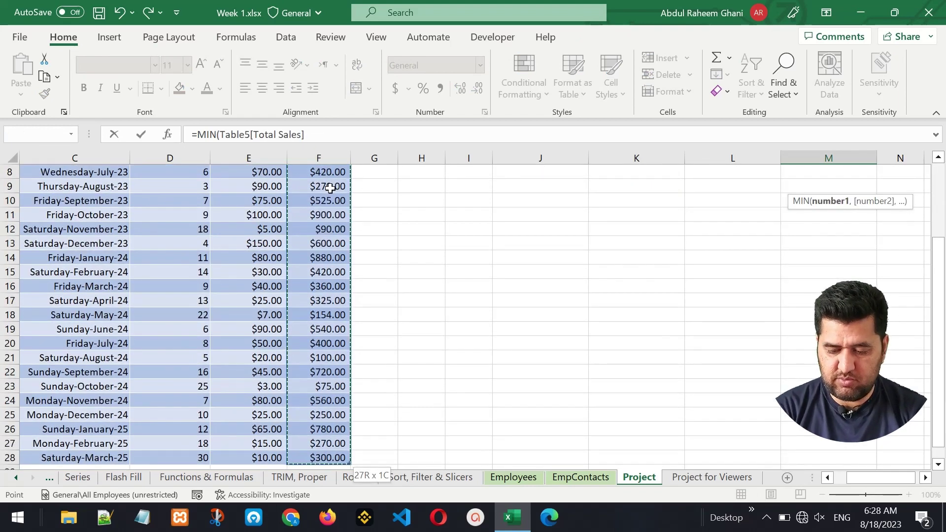
pyautogui.write(')')
pyautogui.press('Return')
pyautogui.press('Up')
pyautogui.press('Up')
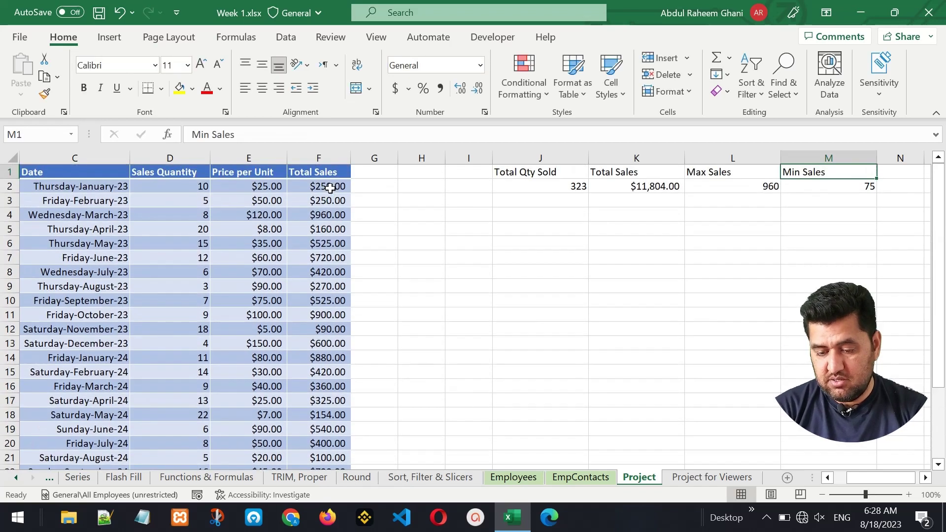
pyautogui.click(848, 187)
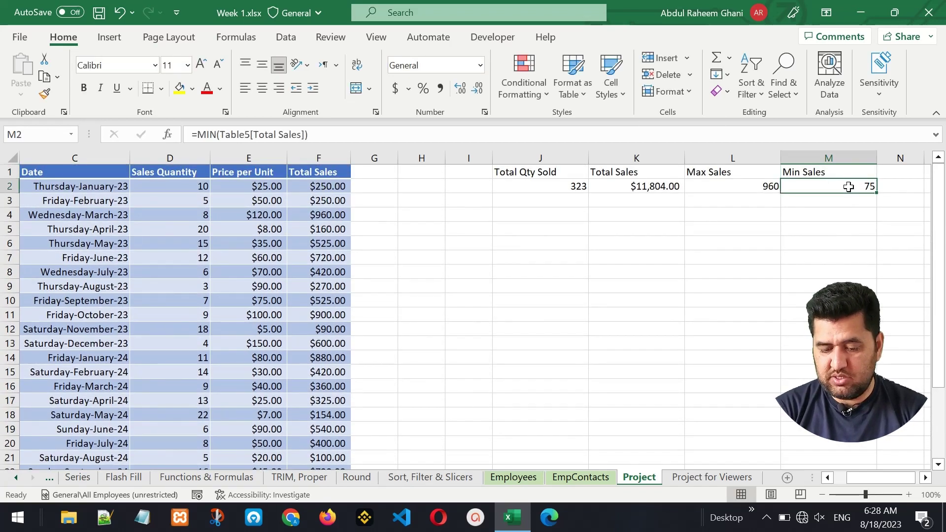
# - Format the summary range J1:M2 as a table with headers, using the blue Medium style that matches the sales table
pyautogui.moveTo(573, 173); pyautogui.dragTo(829, 180)
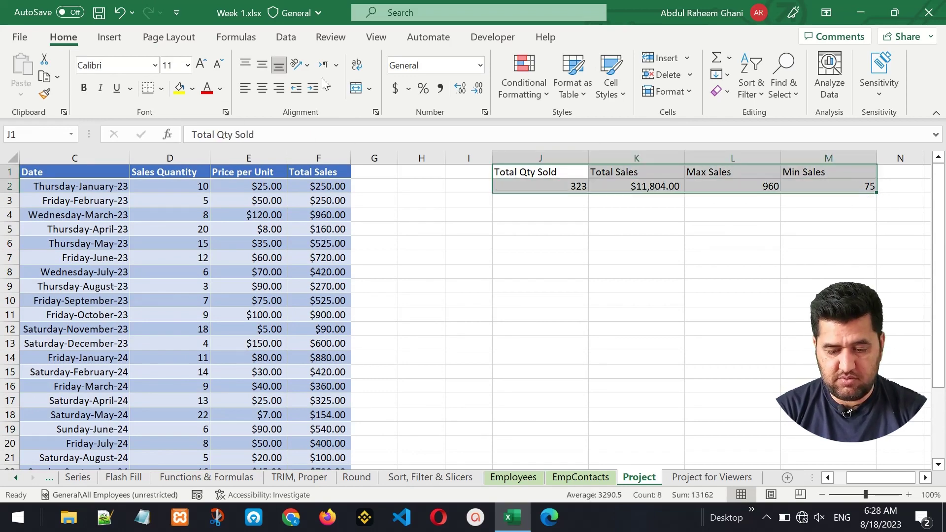
pyautogui.click(570, 85)
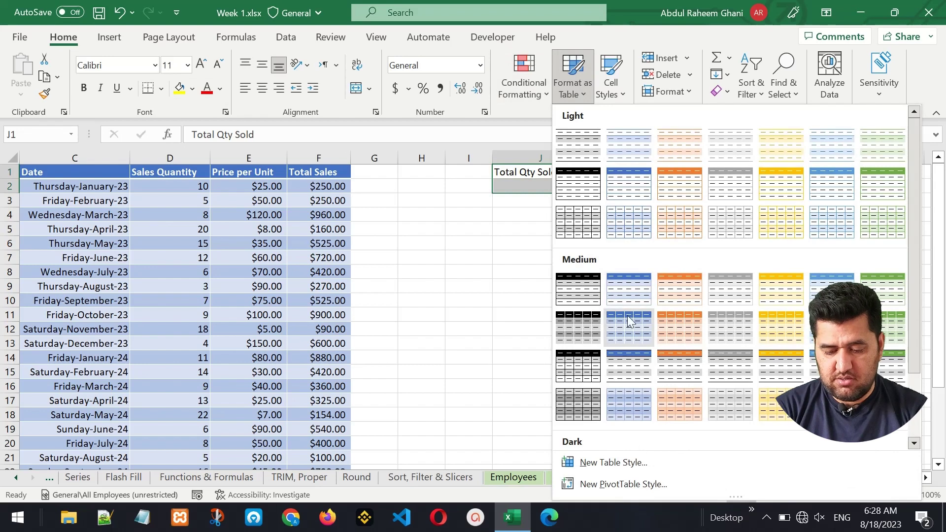
pyautogui.click(632, 315)
pyautogui.click(647, 307)
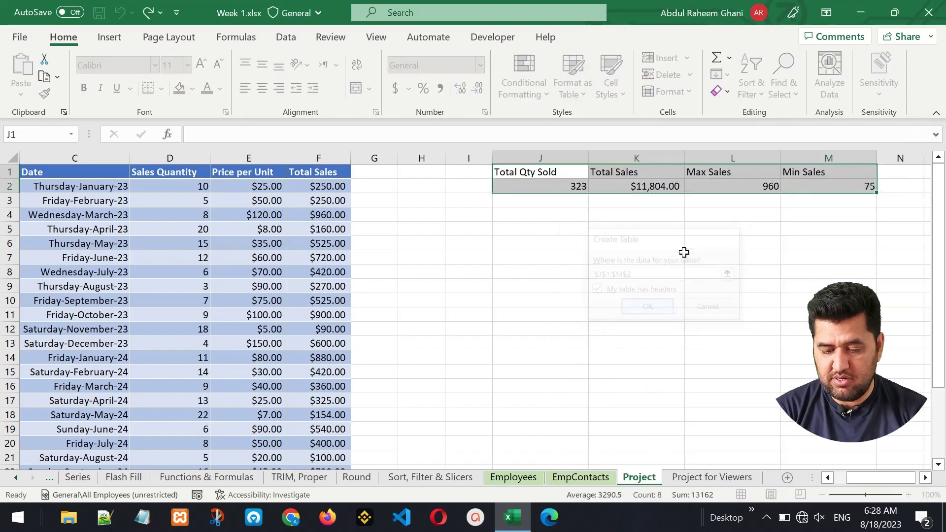
pyautogui.click(678, 240)
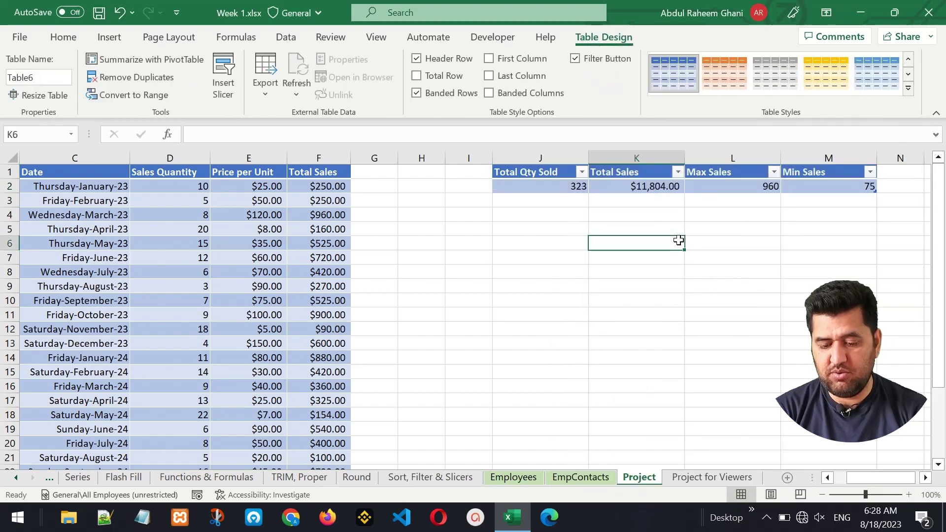
pyautogui.click(624, 189)
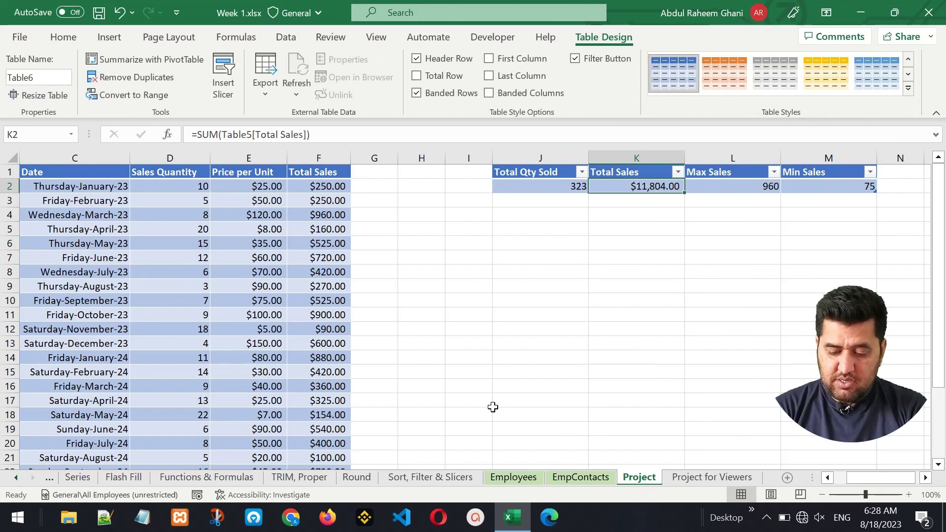
# - Open the Project for Viewers sheet and examine the marks table, including its Total, Average and Result headings
pyautogui.click(702, 480)
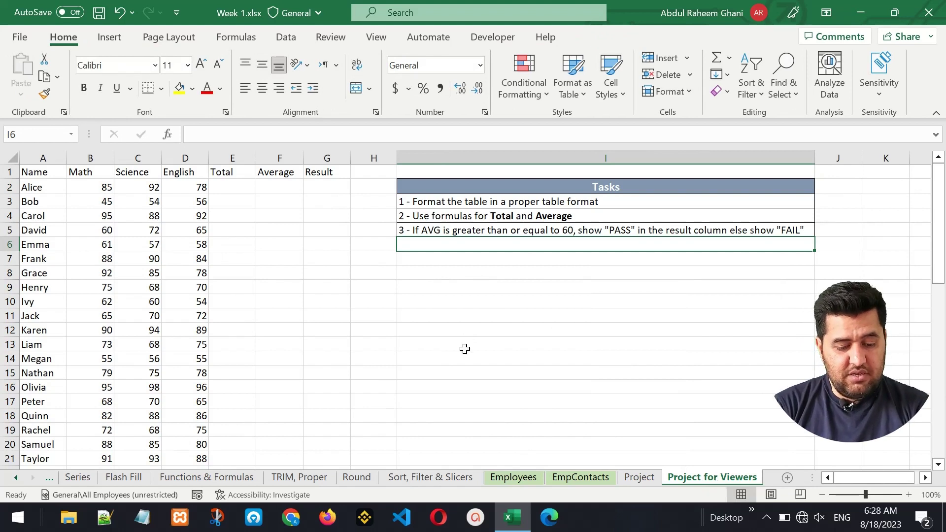
pyautogui.moveTo(44, 172); pyautogui.dragTo(302, 345)
pyautogui.click(222, 173)
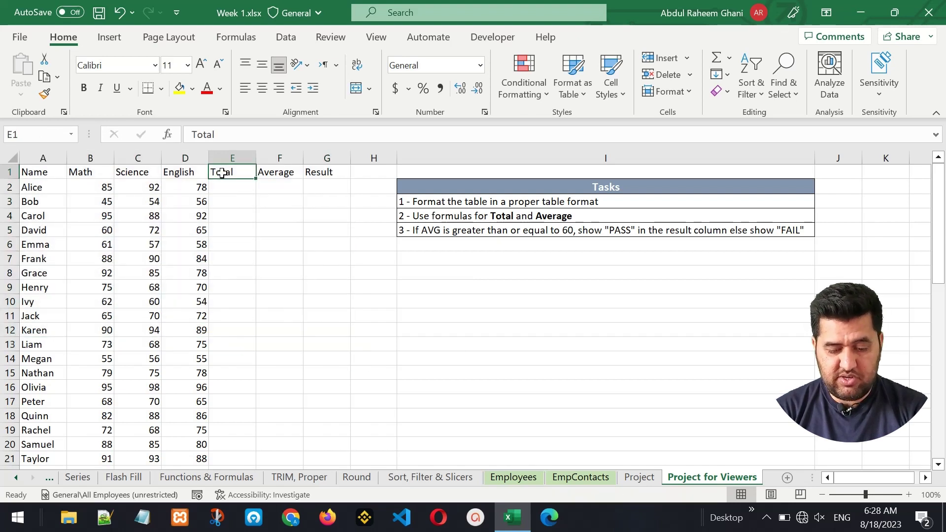
pyautogui.press('Right')
pyautogui.press('Right')
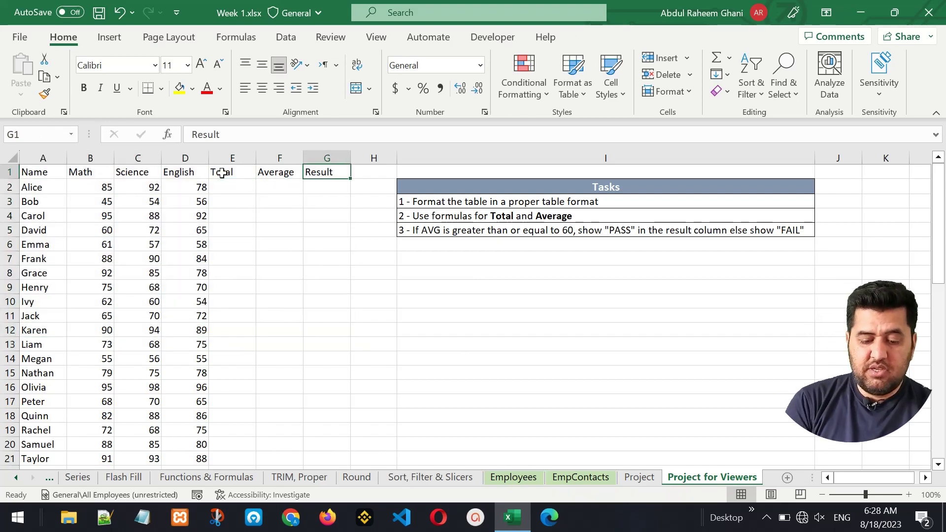
# - Review the Tasks list in I2:I5, focusing on the first task about formatting the table
pyautogui.press('Down')
pyautogui.press('Up')
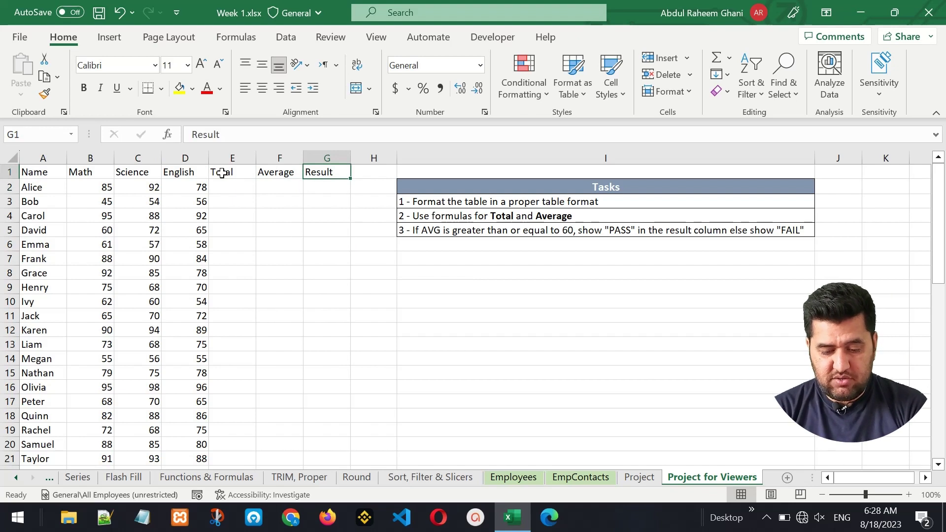
pyautogui.click(438, 226)
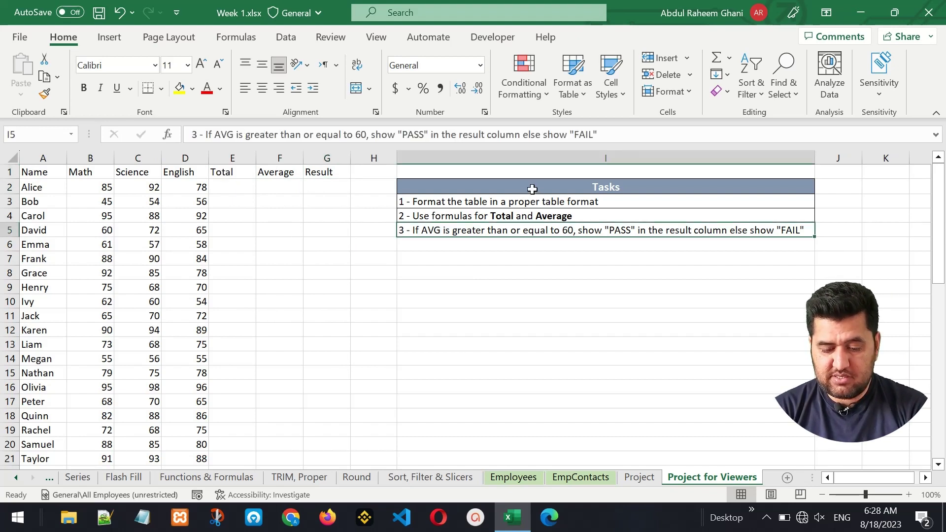
pyautogui.moveTo(532, 189); pyautogui.dragTo(521, 228)
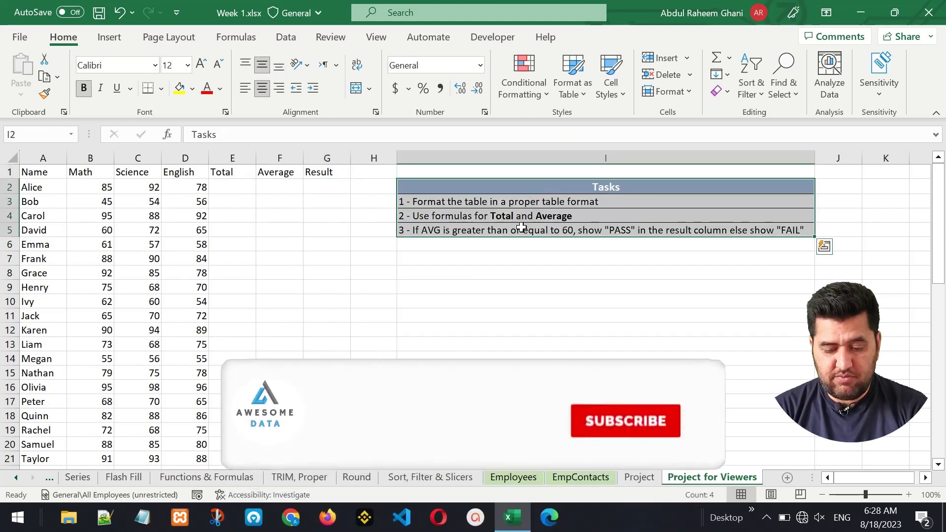
pyautogui.click(485, 201)
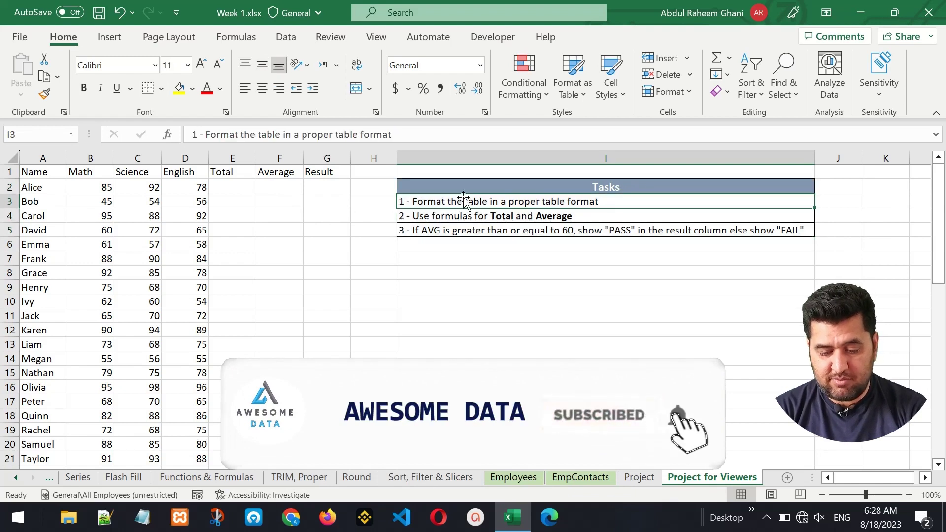
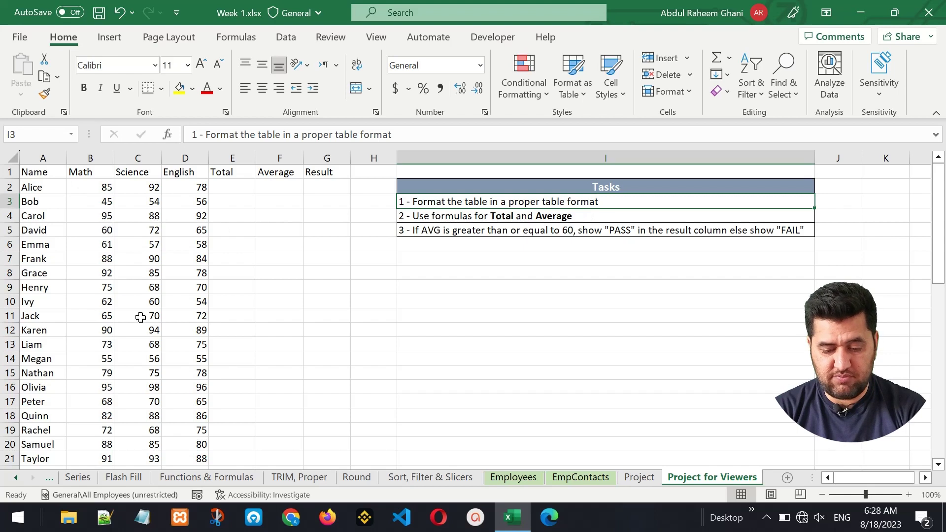
# - Examine the second task against the Total and Average cells E2 and F2 and the first student's marks in B2:D2
pyautogui.click(525, 218)
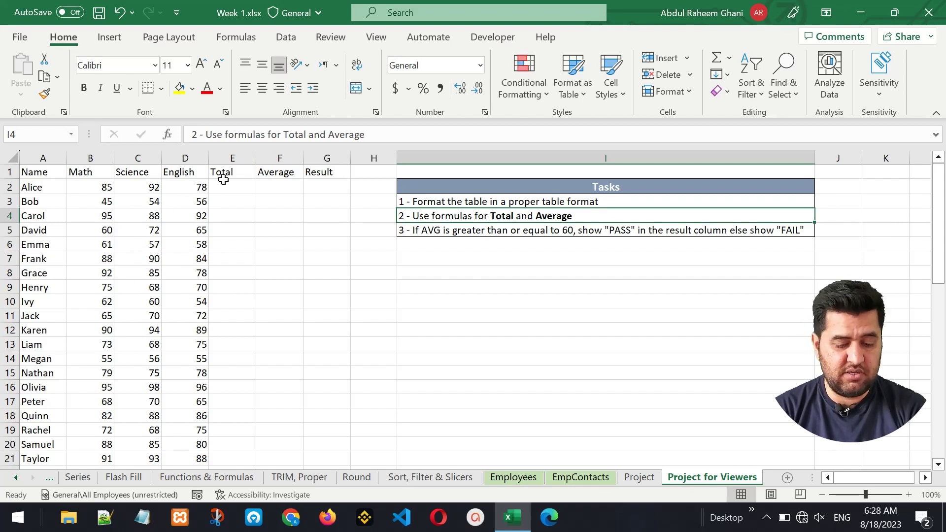
pyautogui.click(275, 186)
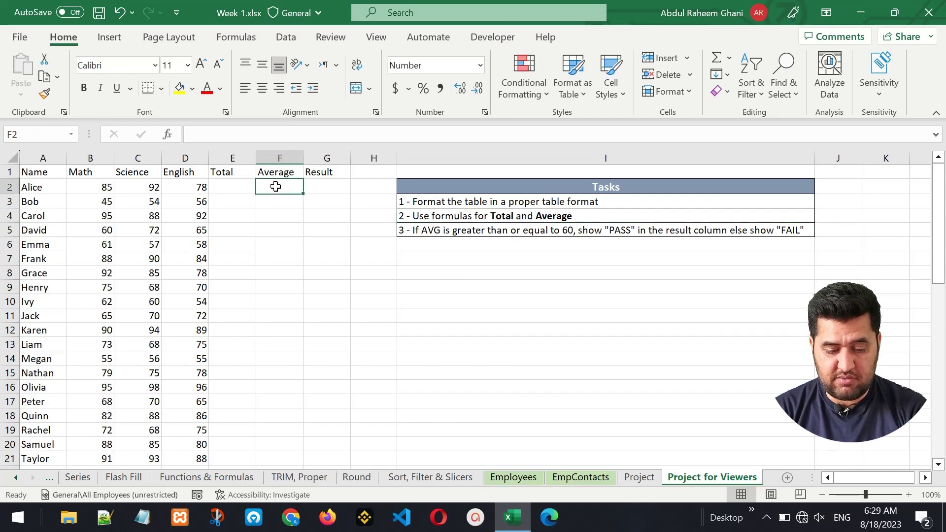
pyautogui.click(230, 182)
pyautogui.click(273, 186)
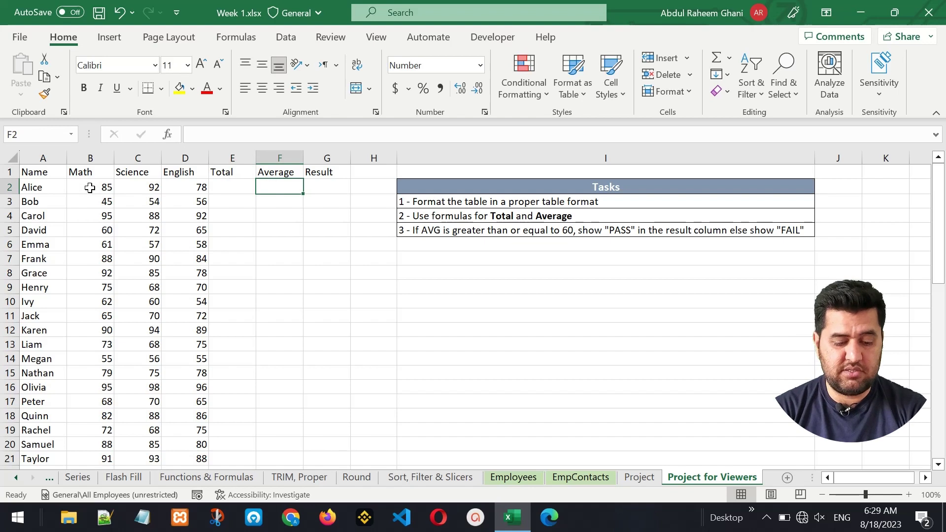
pyautogui.moveTo(89, 186); pyautogui.dragTo(187, 186)
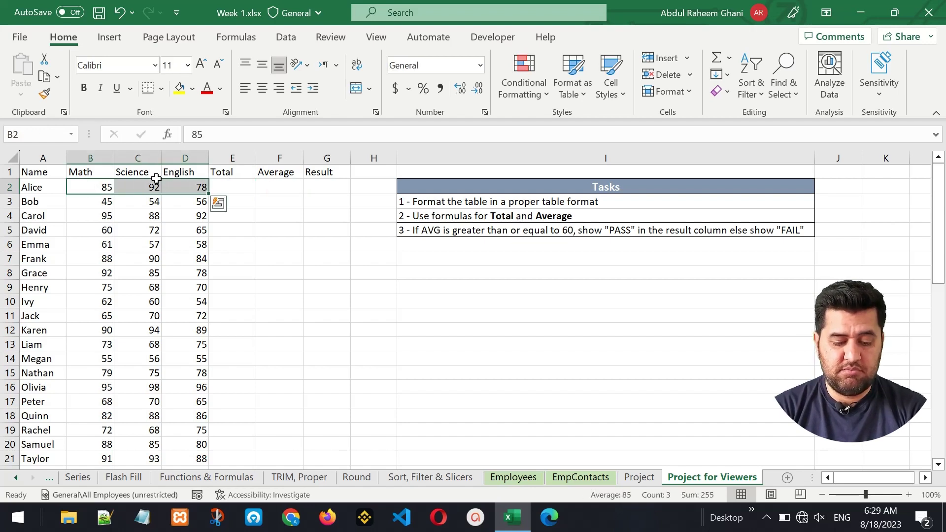
pyautogui.click(239, 183)
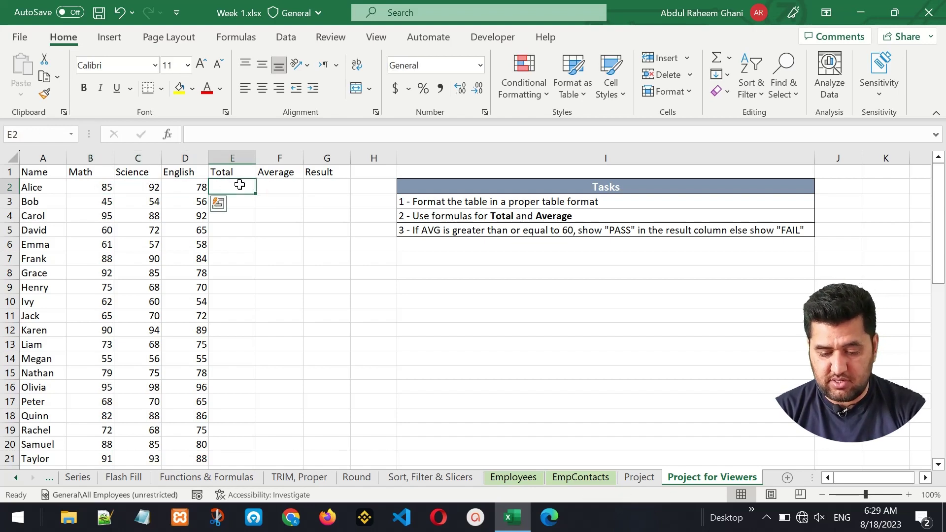
# - Review the third task's average condition and enter PASS as a sample result in G2
pyautogui.click(495, 230)
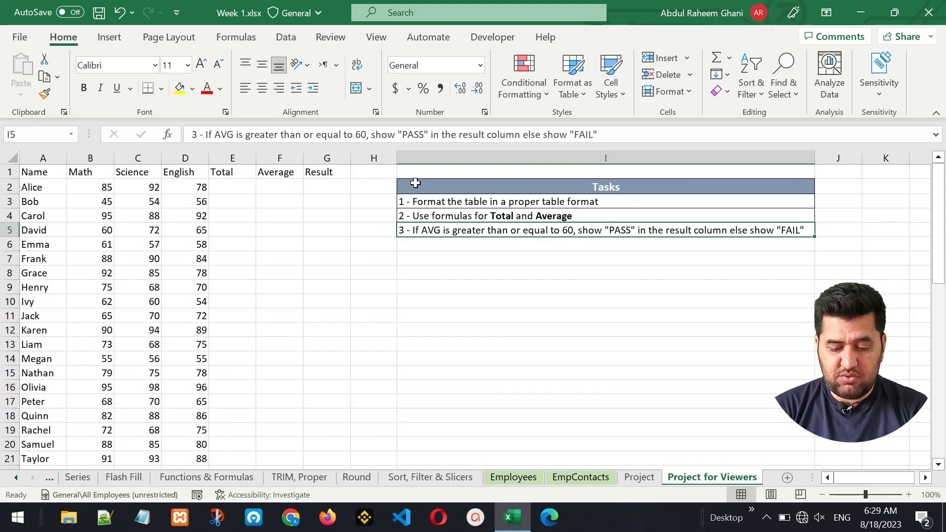
pyautogui.click(264, 187)
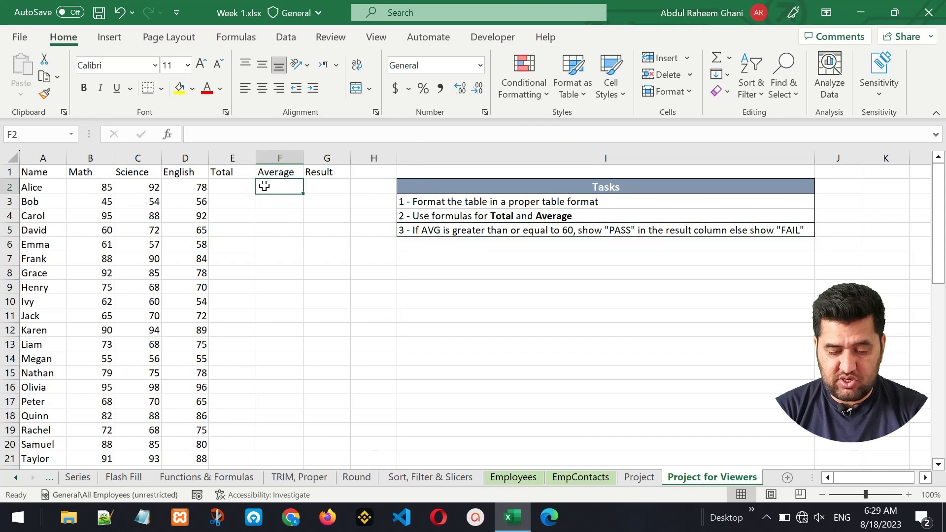
pyautogui.click(319, 185)
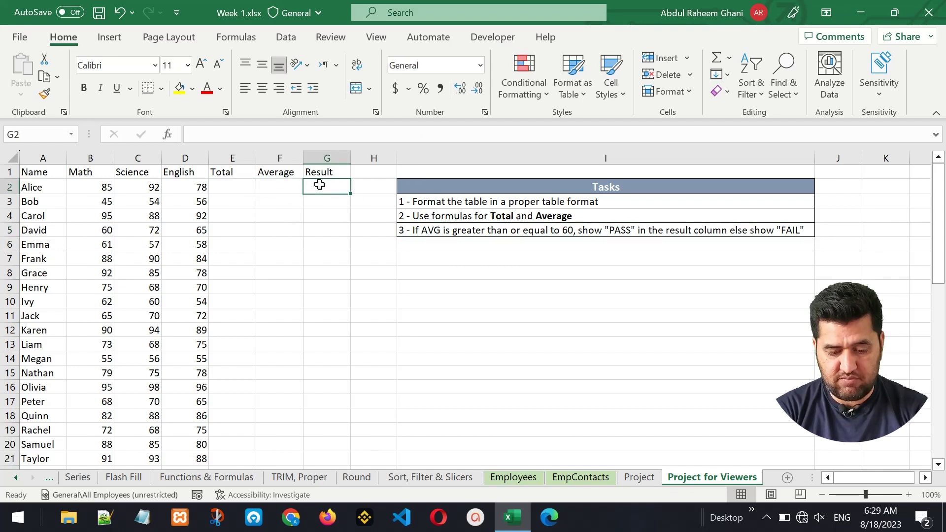
pyautogui.write('PASS')
pyautogui.press('Return')
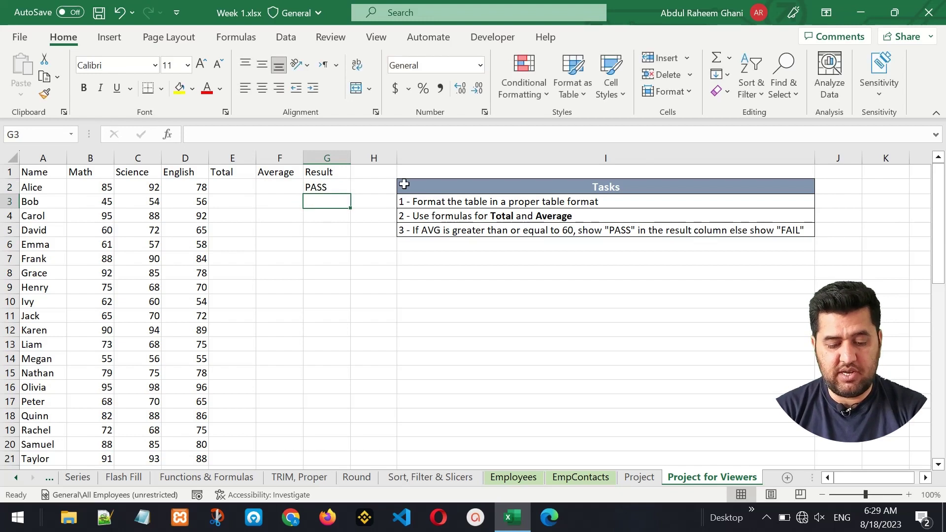
# - Replace the sample result in G2 with FAIL
pyautogui.press('Up')
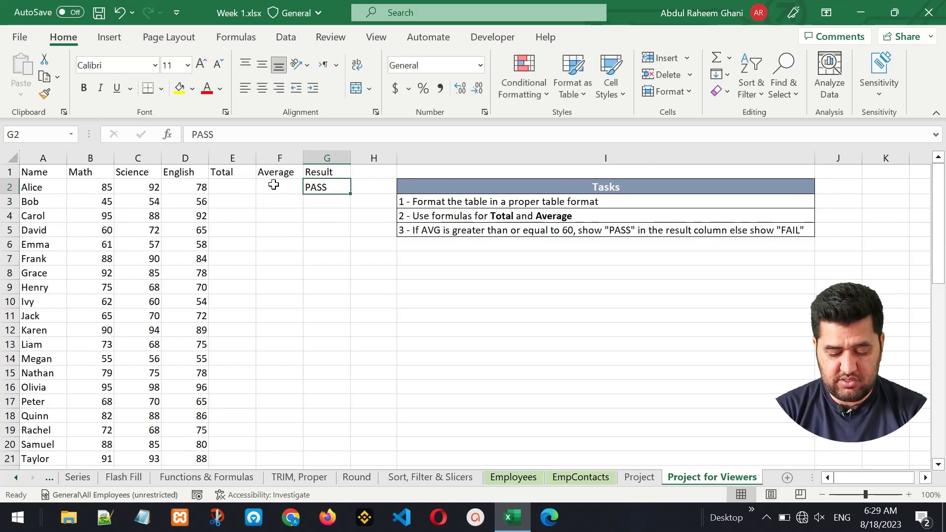
pyautogui.write('FAIL')
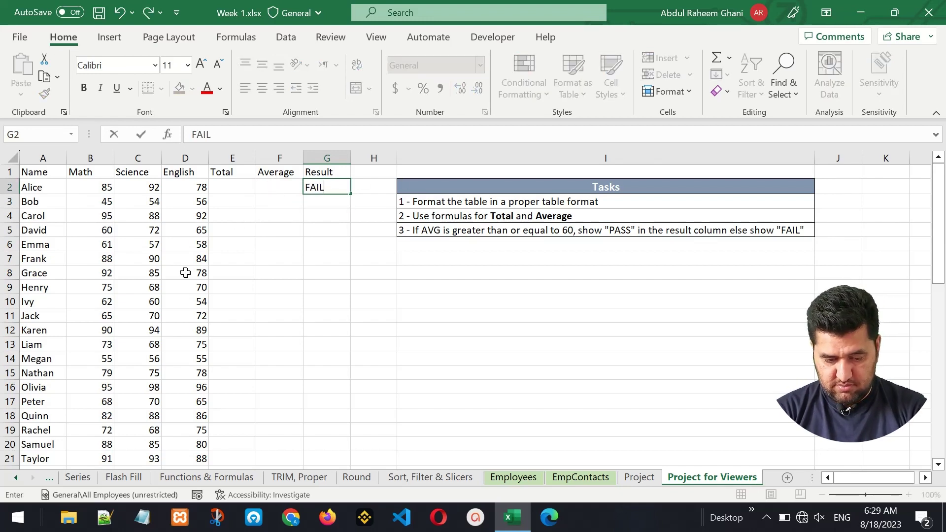
pyautogui.click(374, 191)
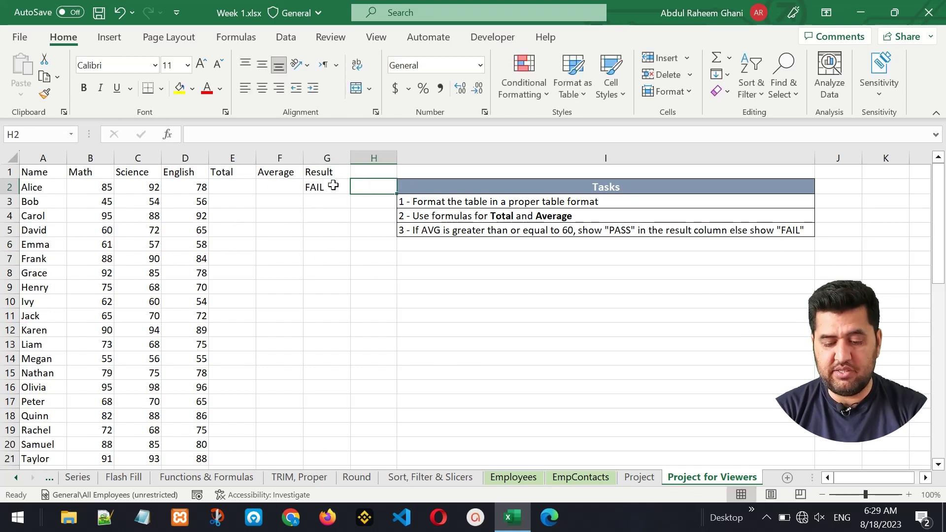